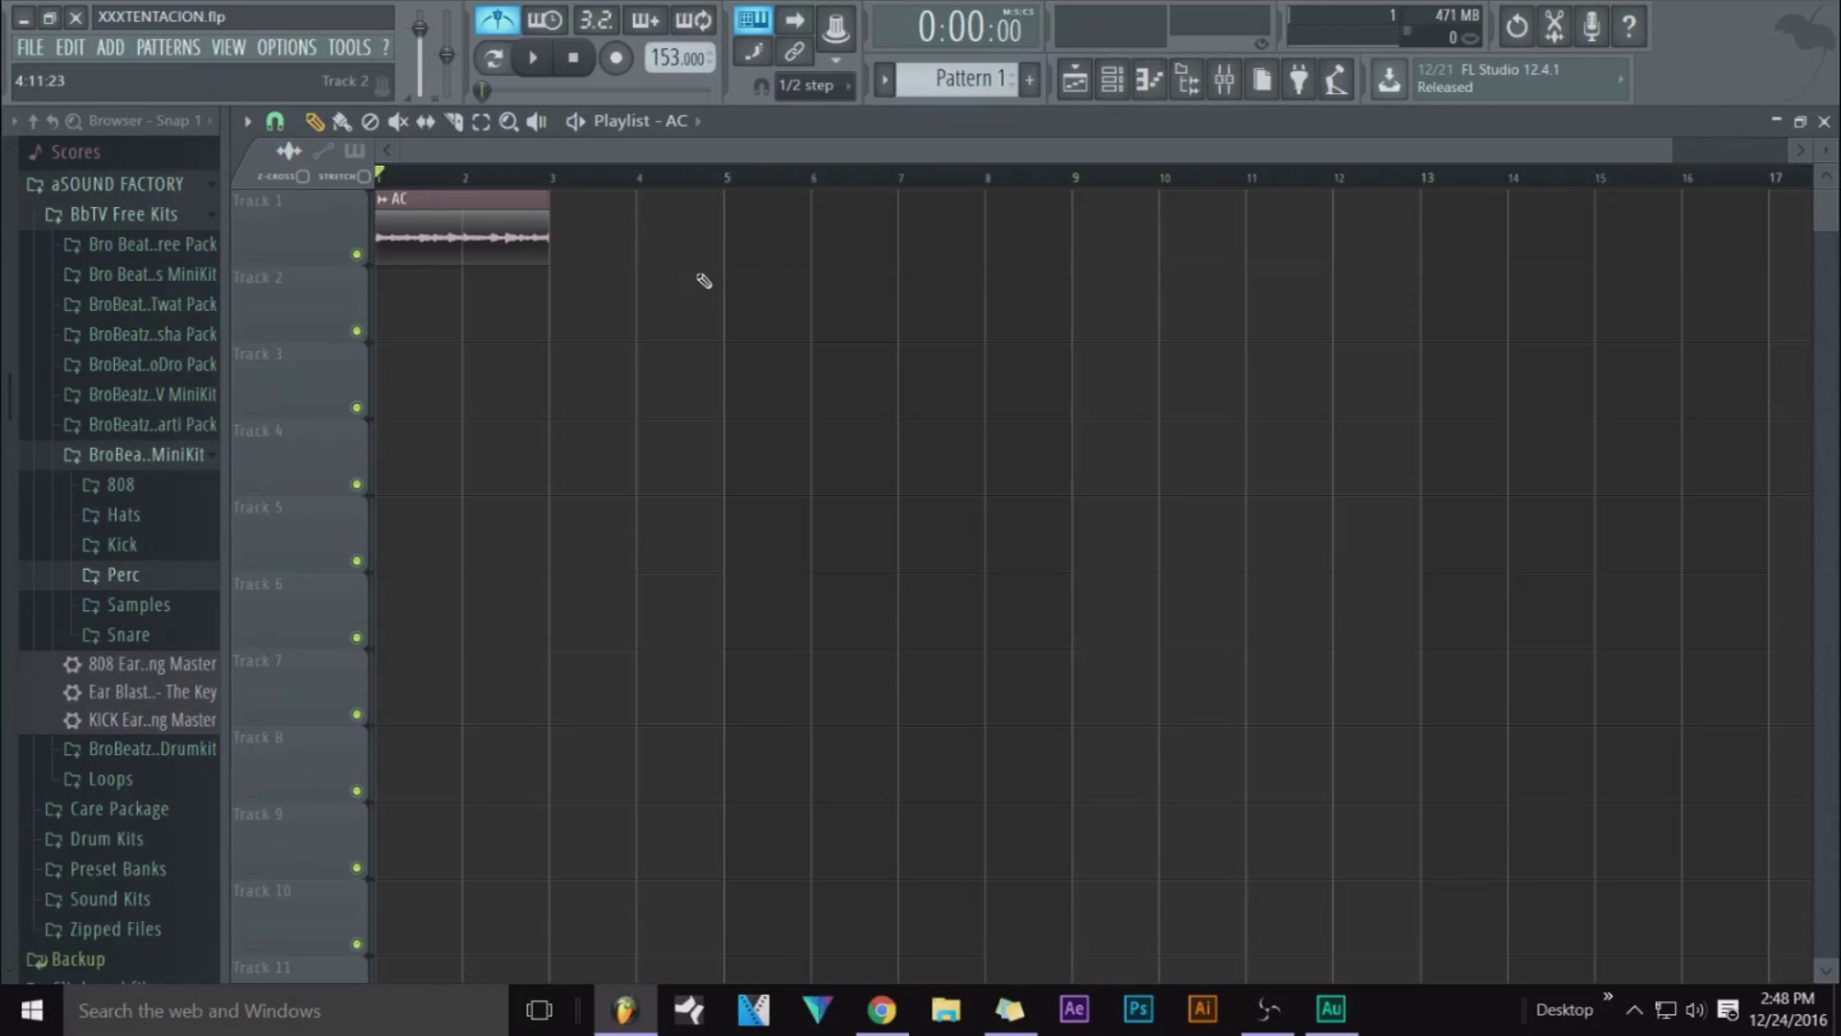
Widen the browser to show the full names of the BroBeatz - XXXTENTACION MiniKit files, including the Ear Blasting presets, and narrow it again
double_click(225, 625)
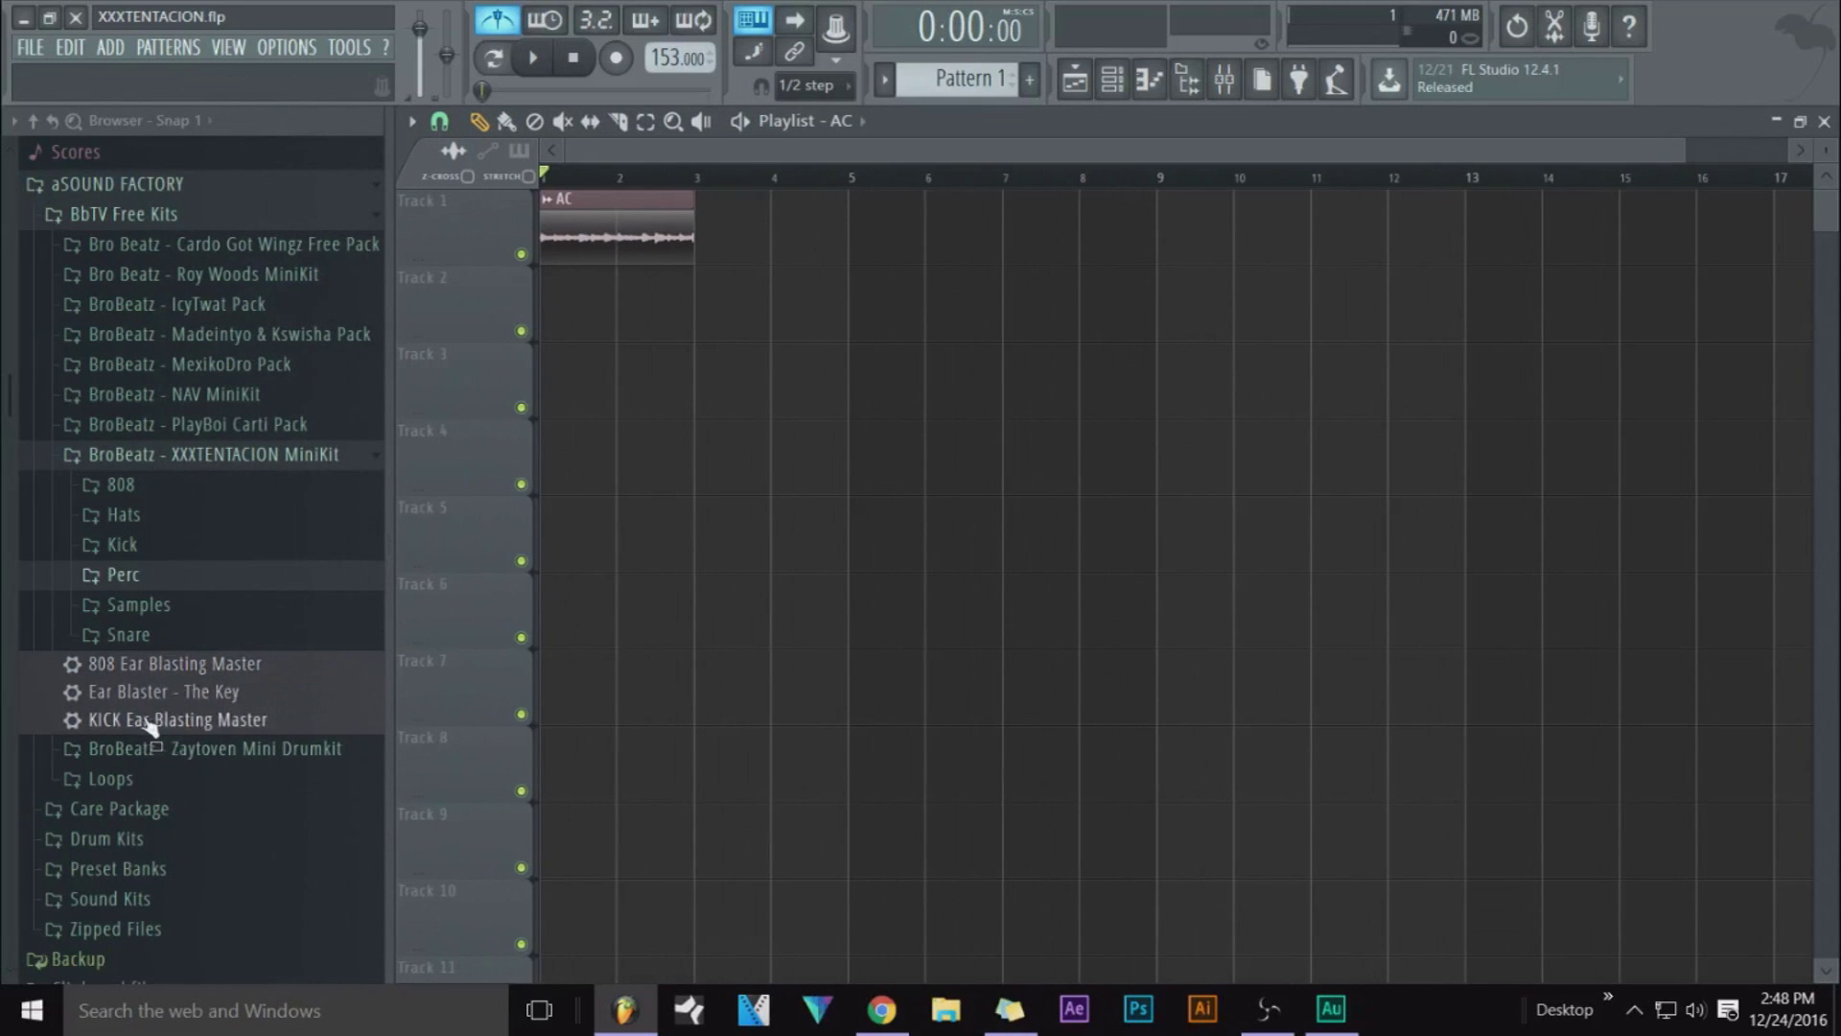
mouse_move(129, 702)
mouse_down()
mouse_move(270, 700)
mouse_move(134, 703)
mouse_up()
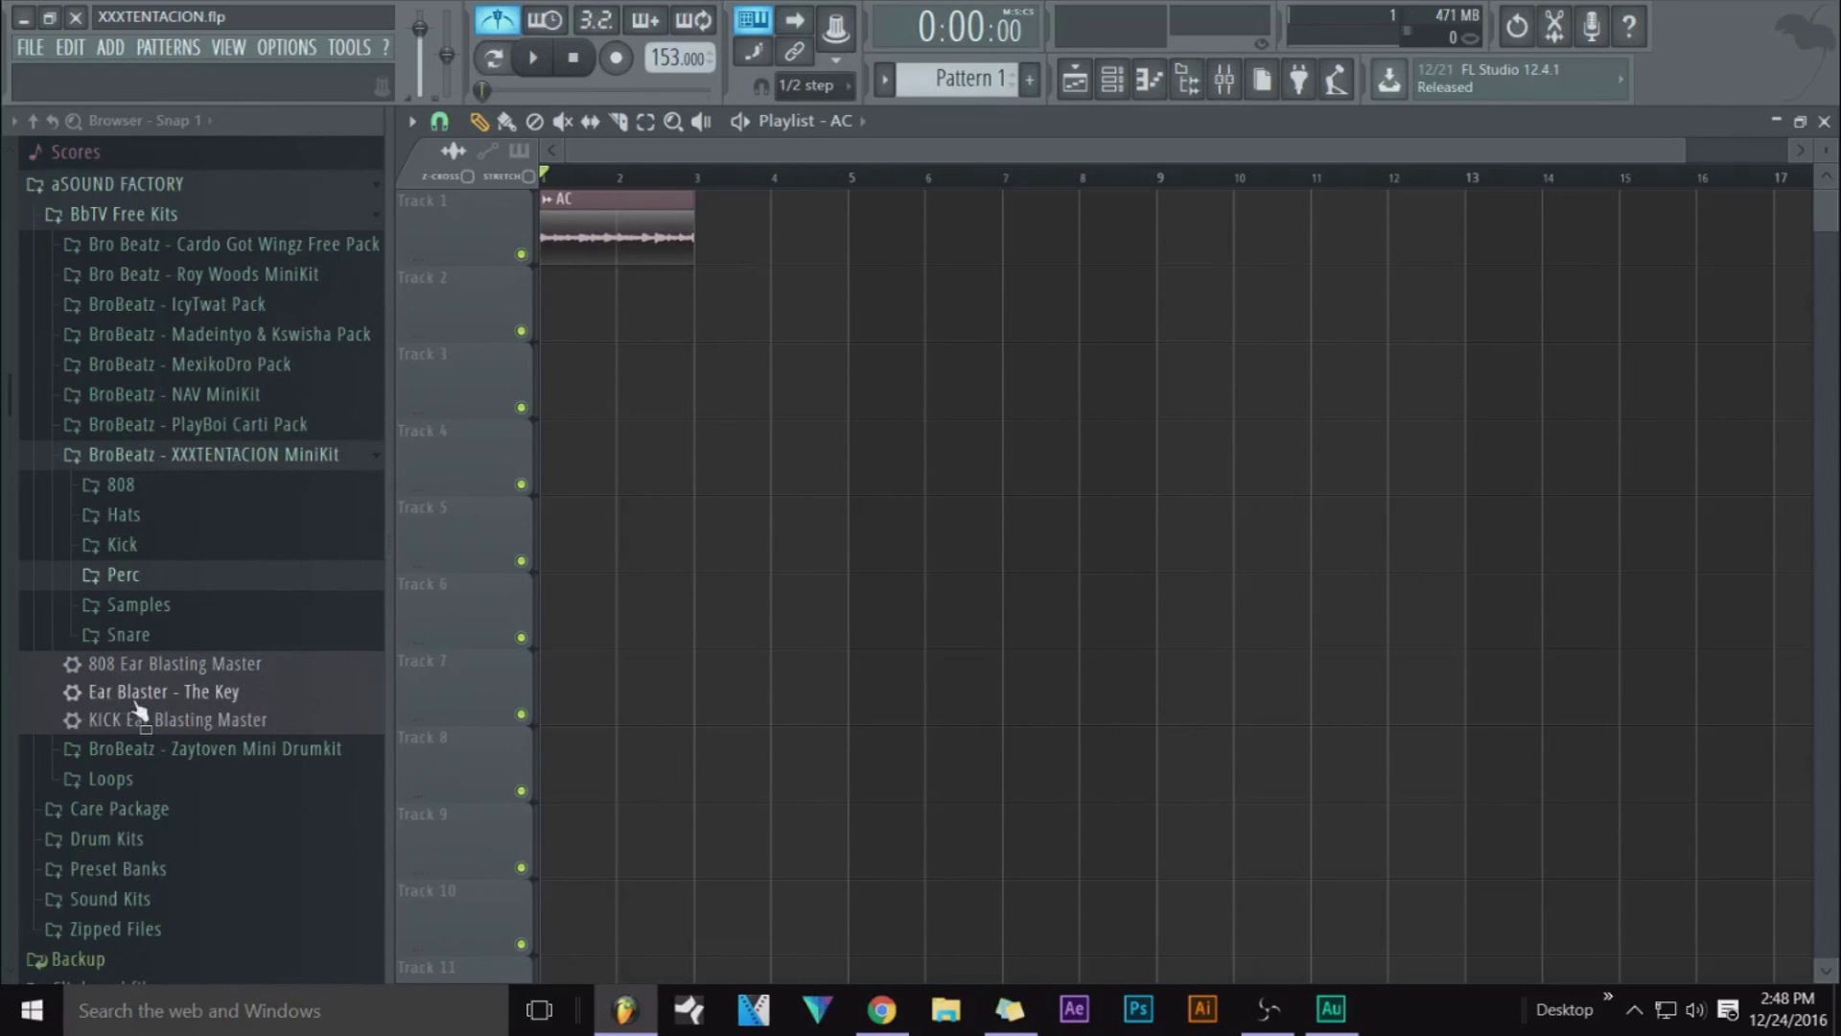
drag(134, 705, 515, 223)
drag(391, 317, 254, 316)
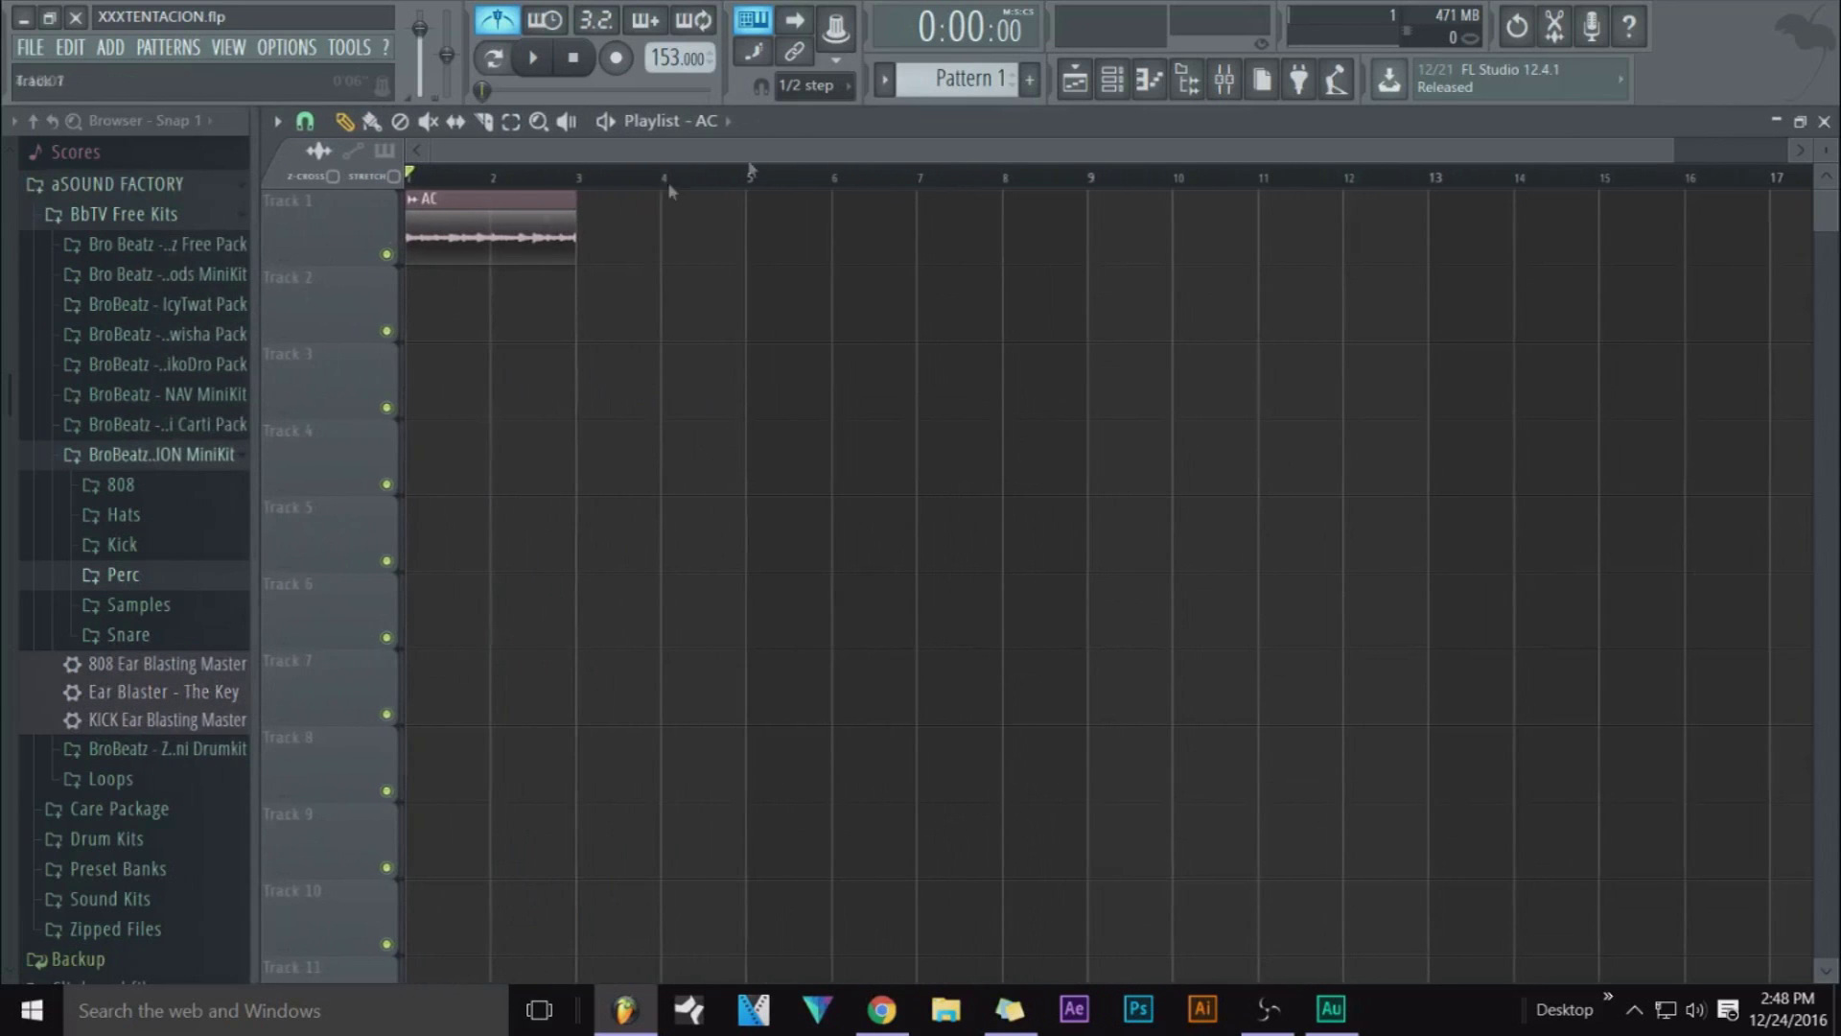
Open the channel rack and place it lower over the playlist so the AC clip stays uncovered
click(1115, 96)
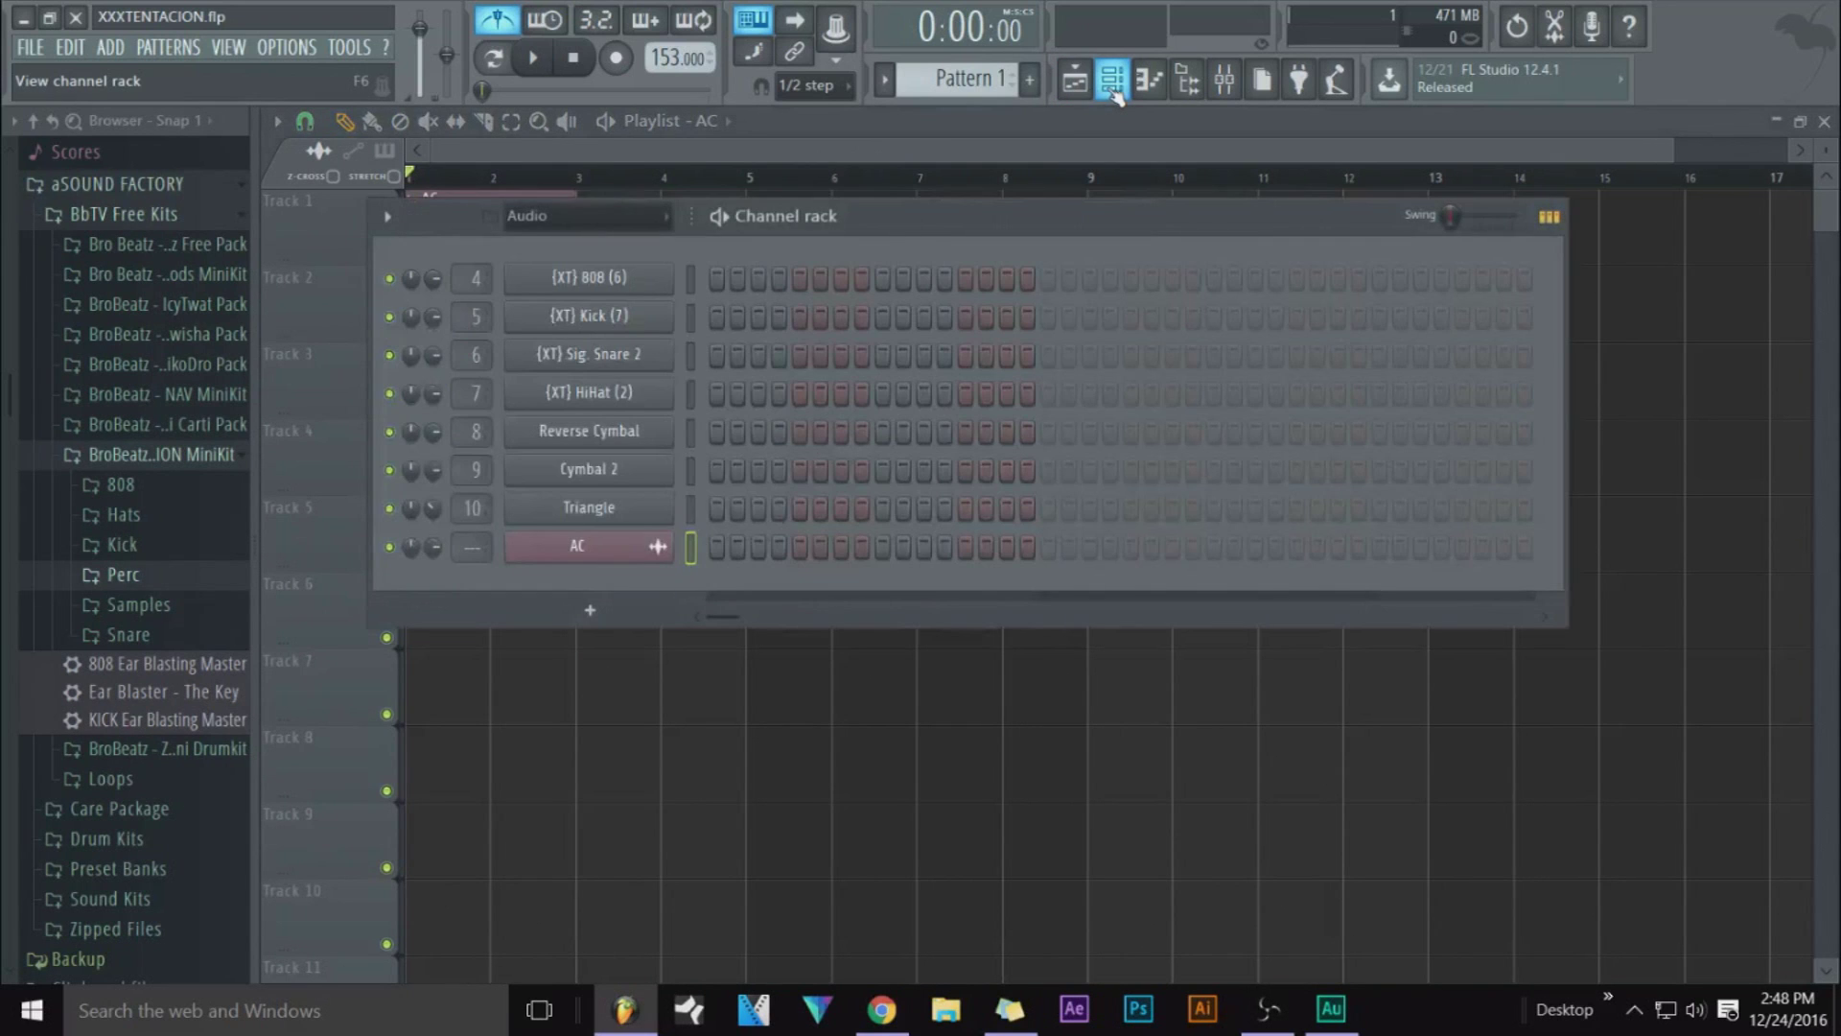
drag(719, 214, 810, 352)
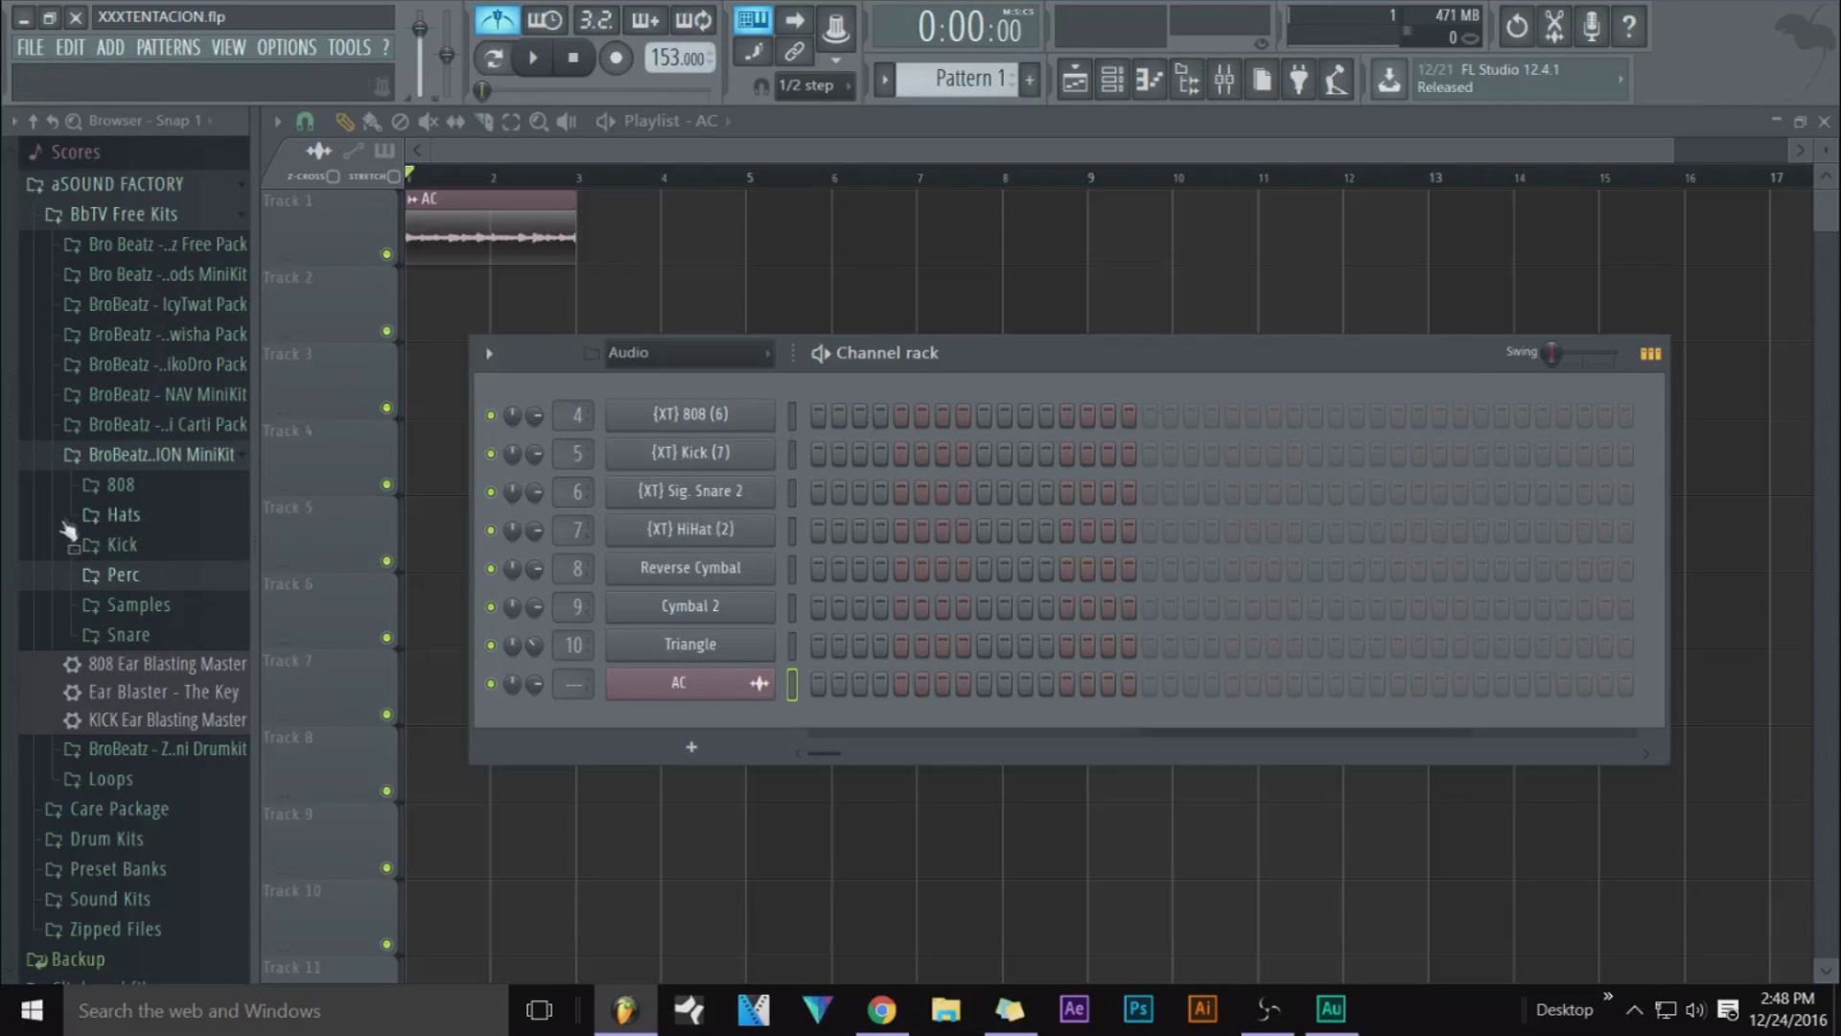
Audition the {XT} 808 (6) sample and review its volume envelope, closing its channel settings when done
right_click(690, 413)
right_click(699, 462)
right_click(705, 482)
click(711, 419)
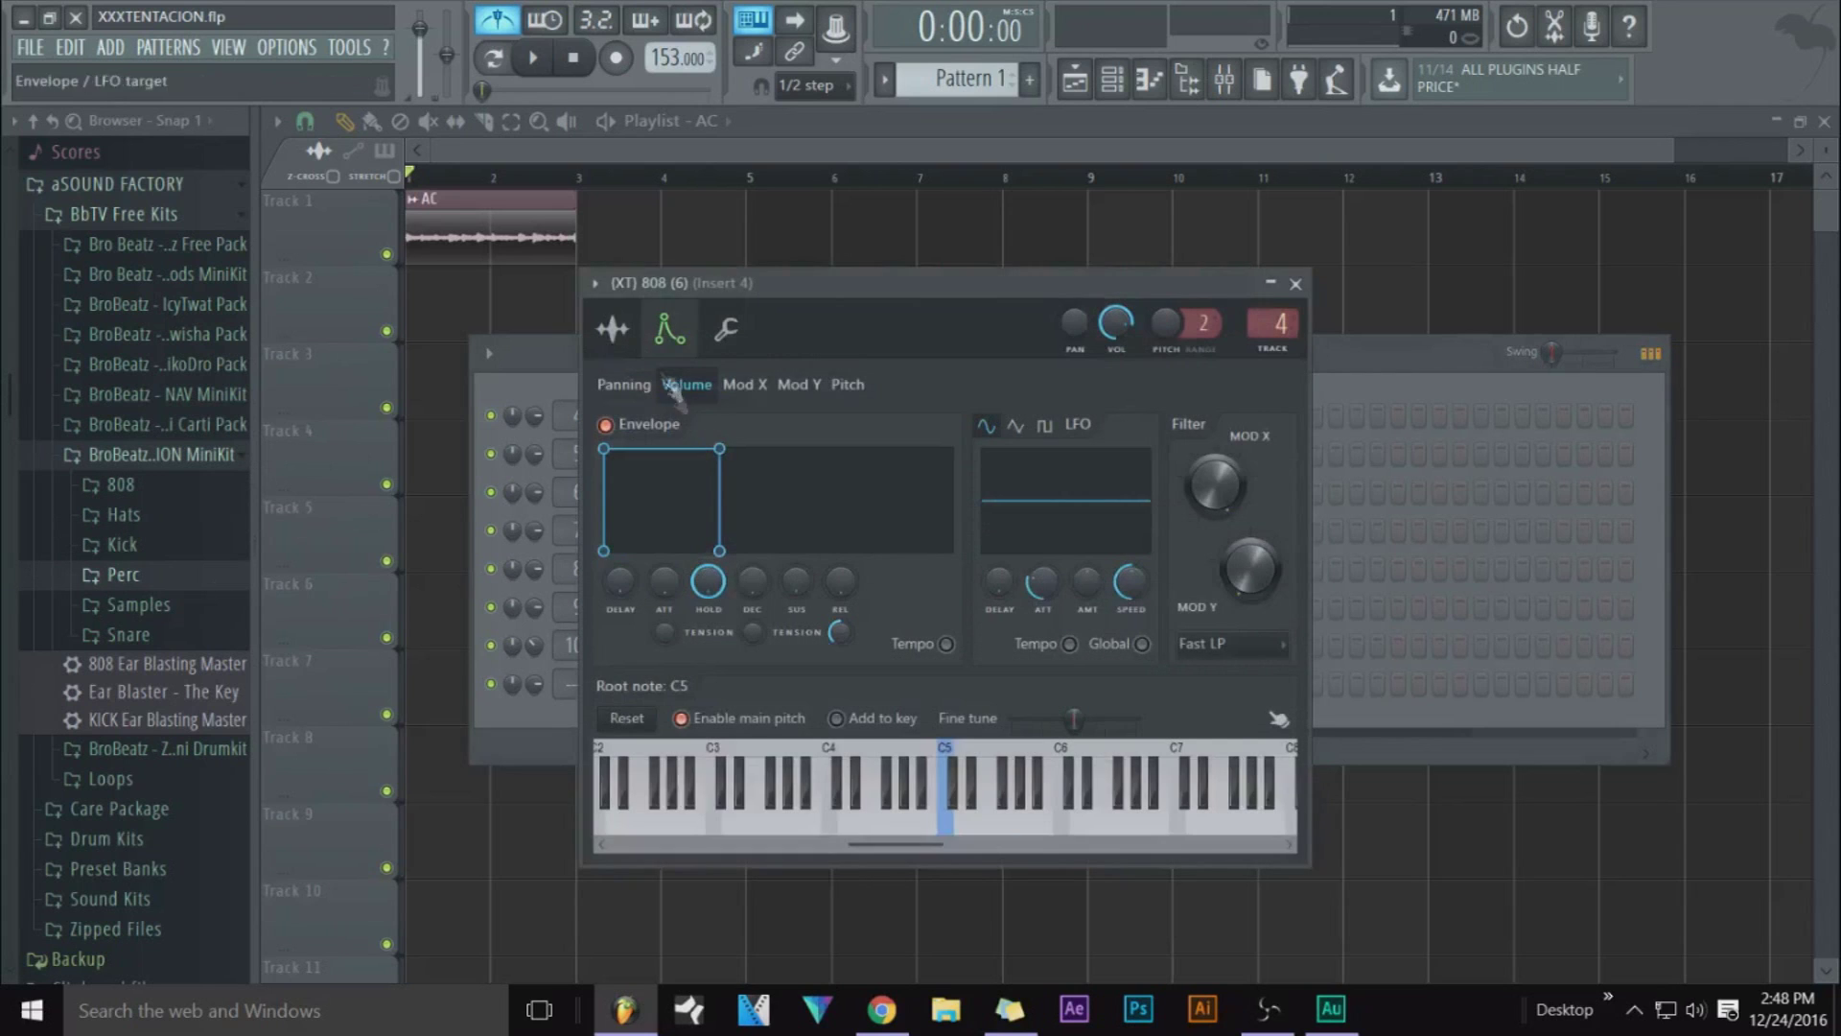
click(618, 334)
click(767, 749)
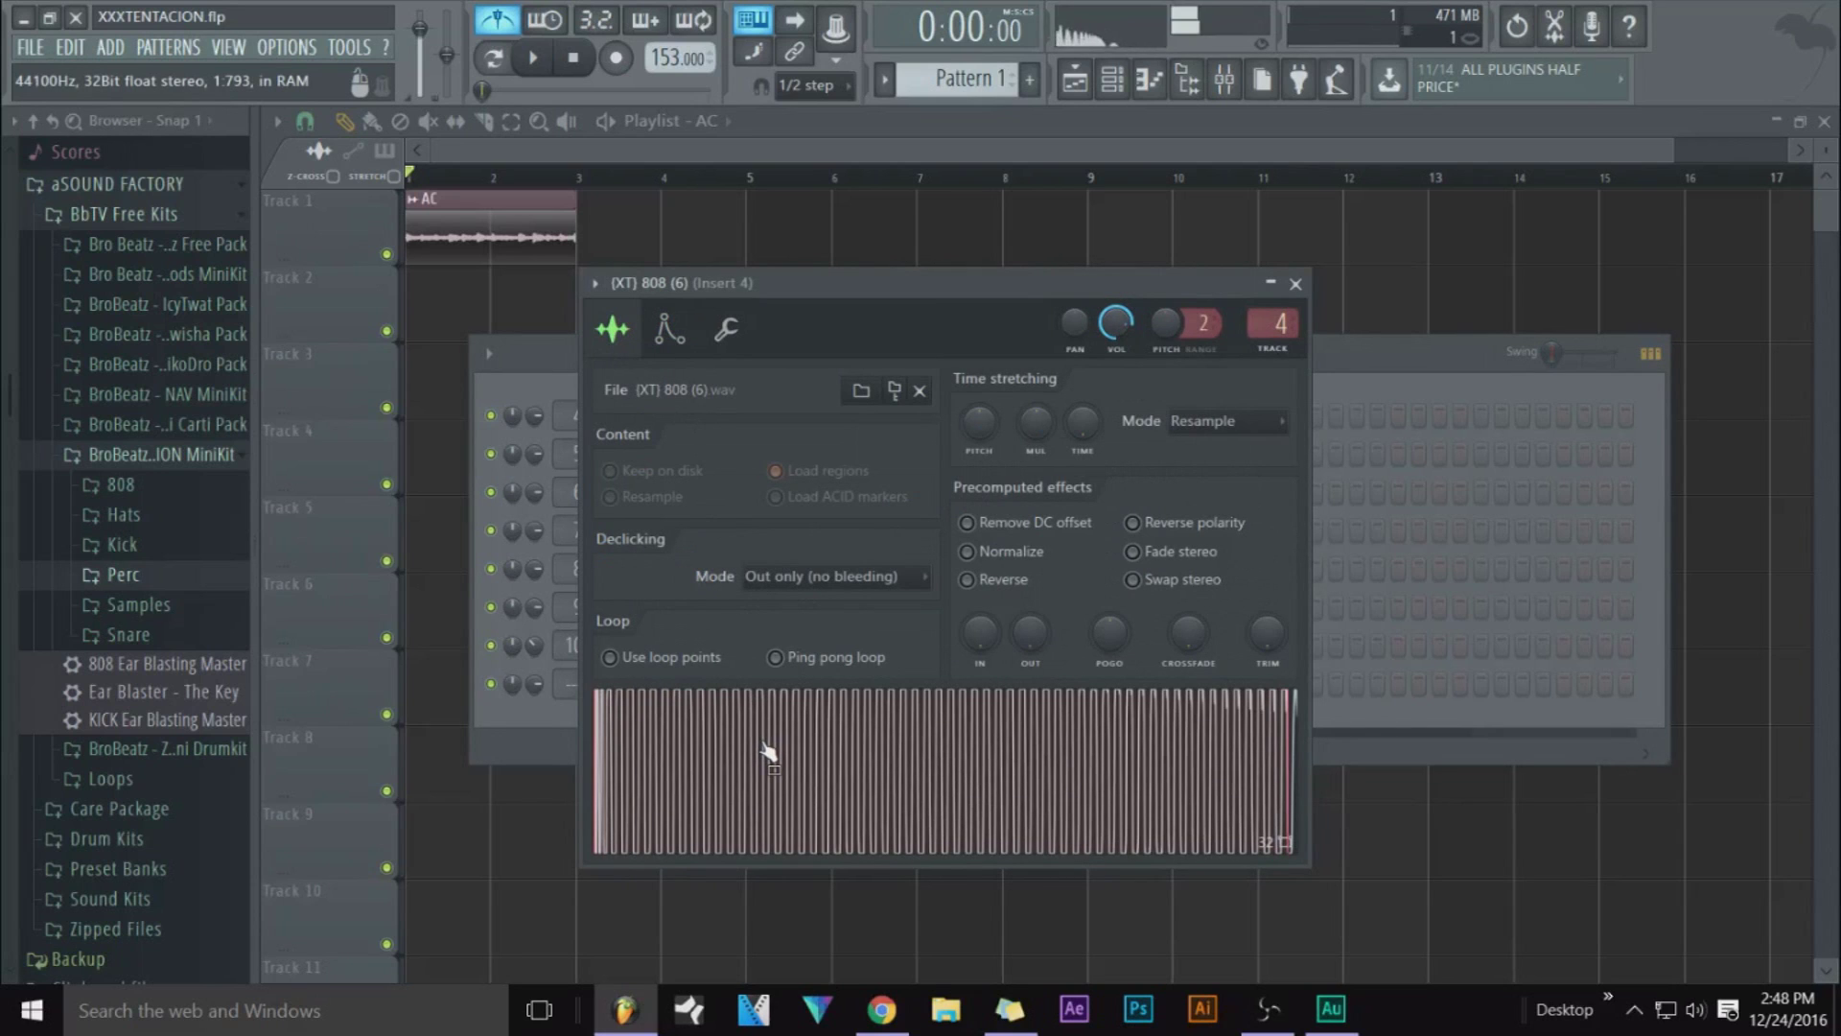
click(769, 751)
click(669, 329)
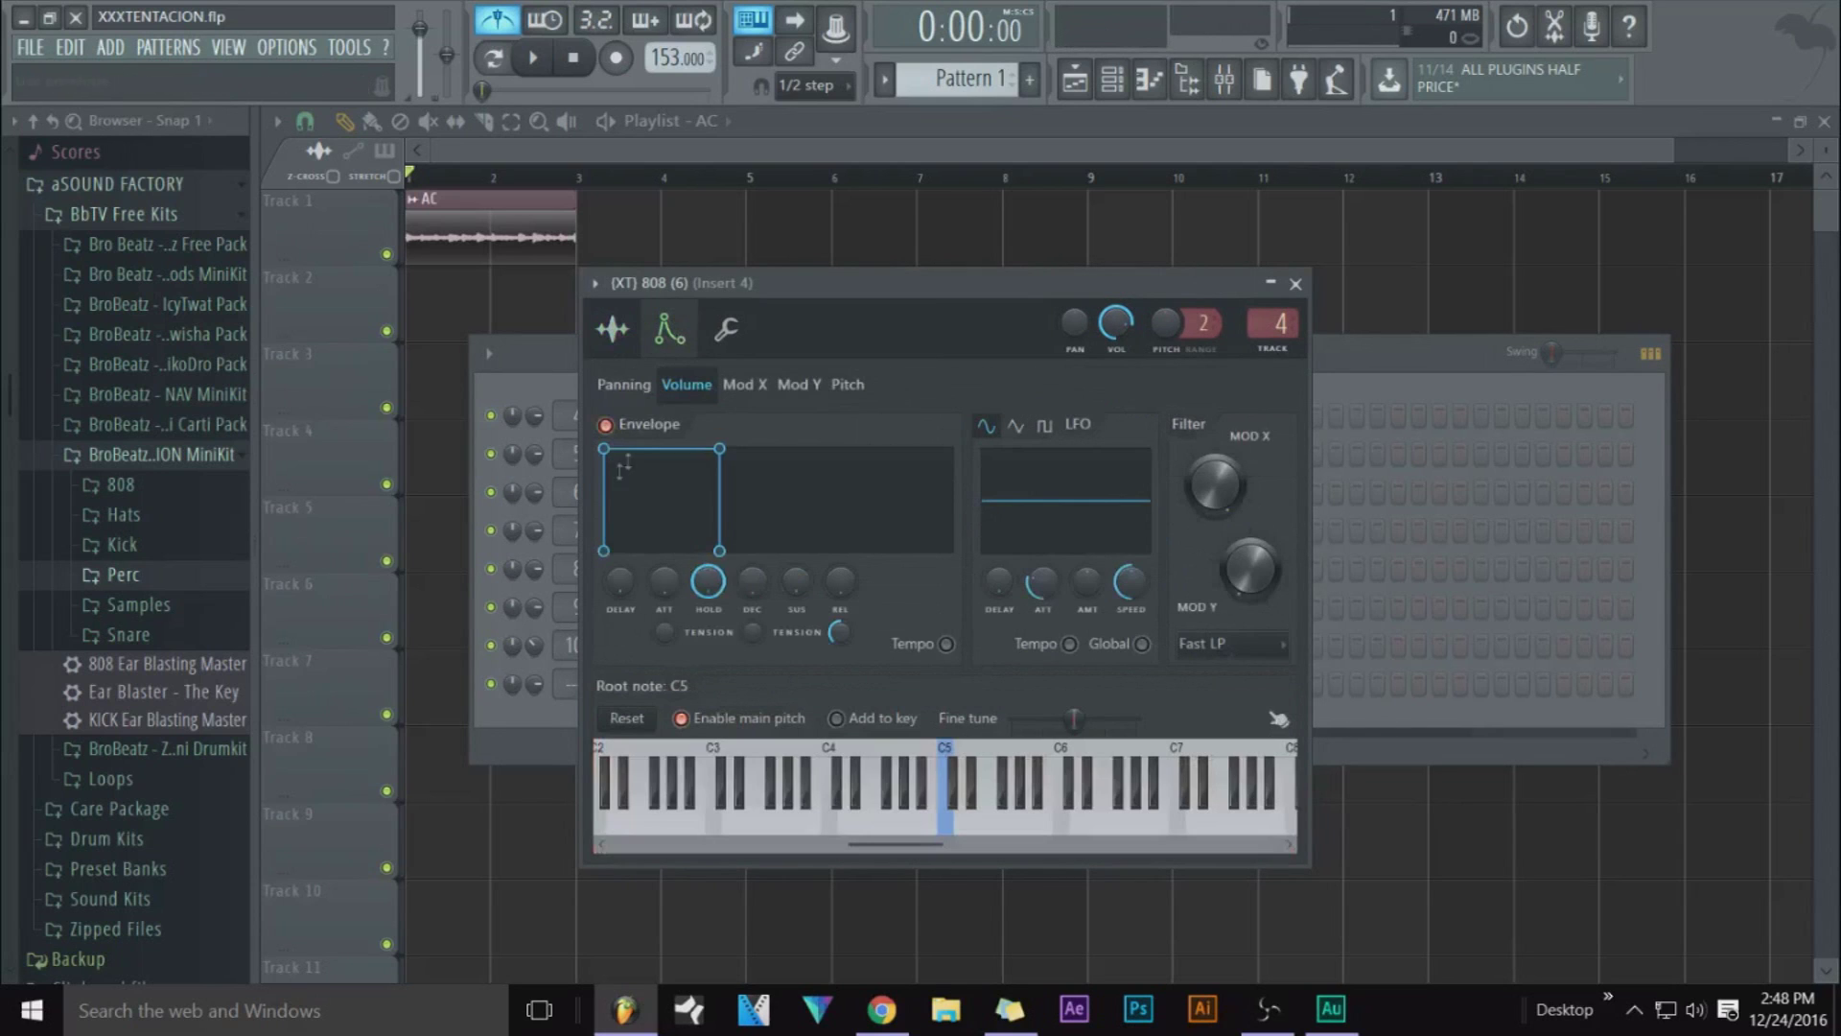
click(1294, 284)
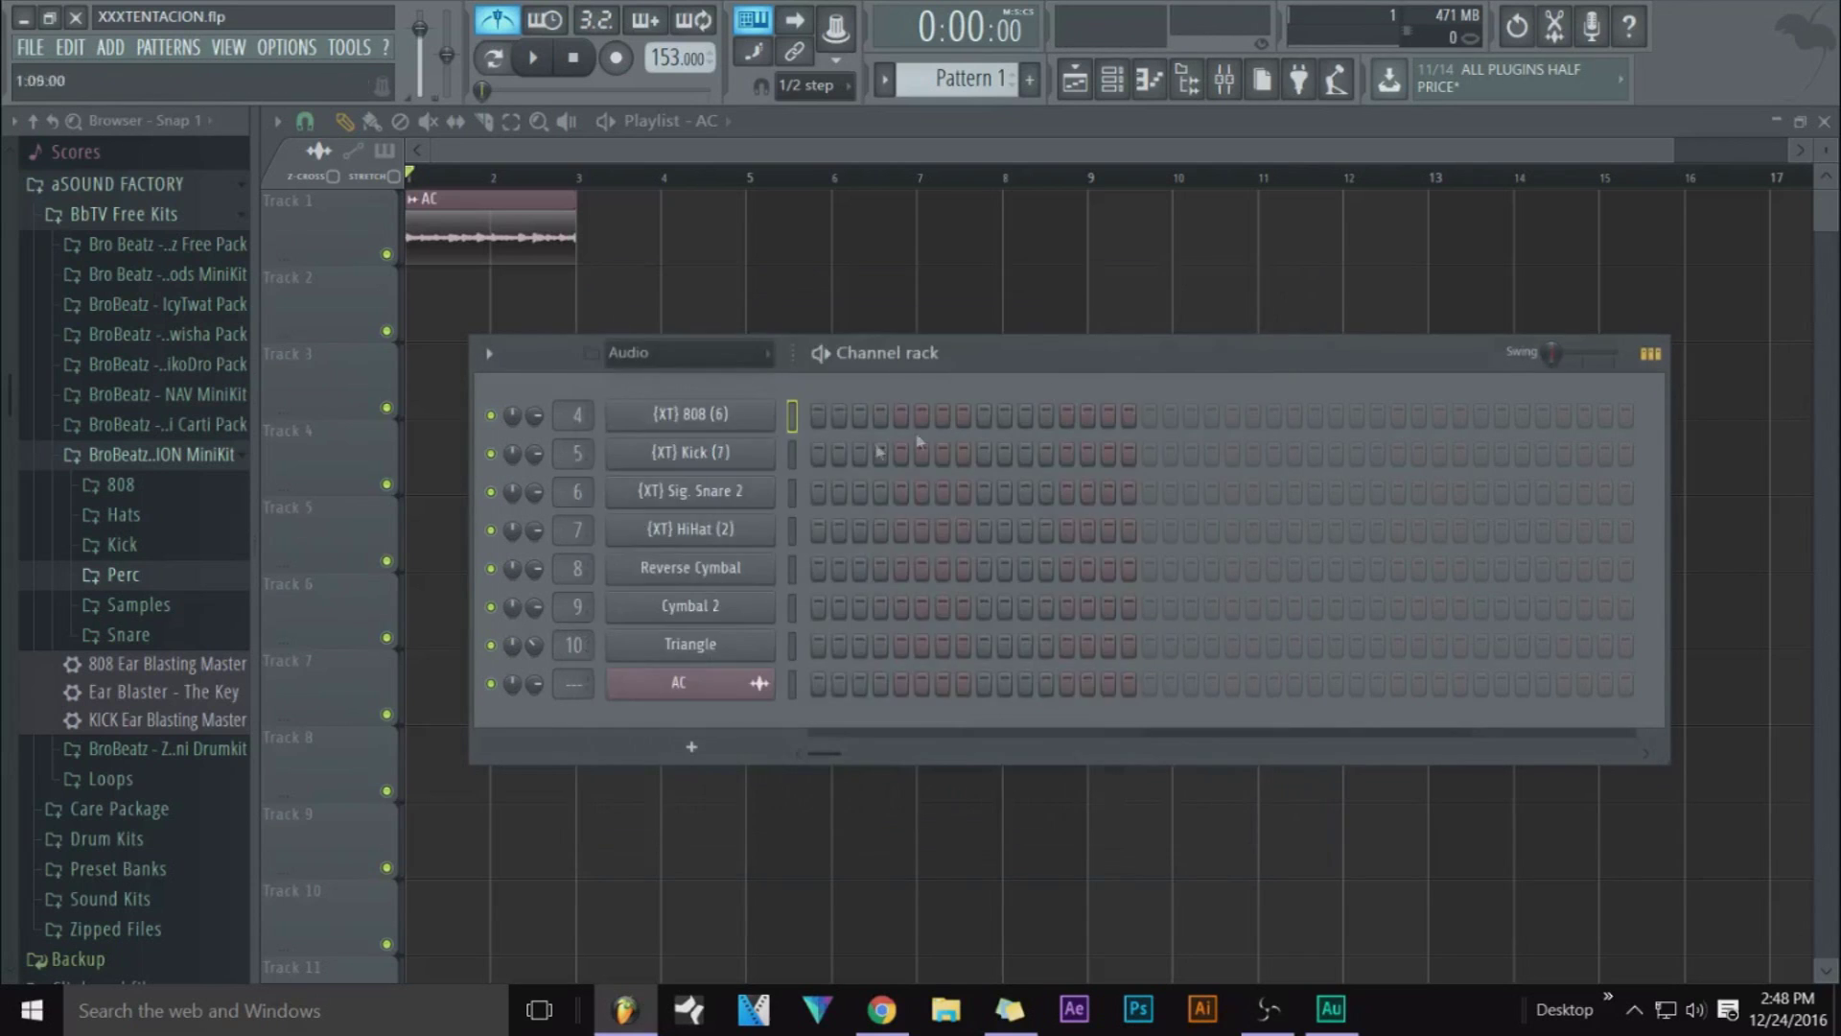
Audition the {XT} Kick (7) and {XT} Sig. Snare 2 samples from their channel settings, closing each one when done
click(742, 459)
click(624, 761)
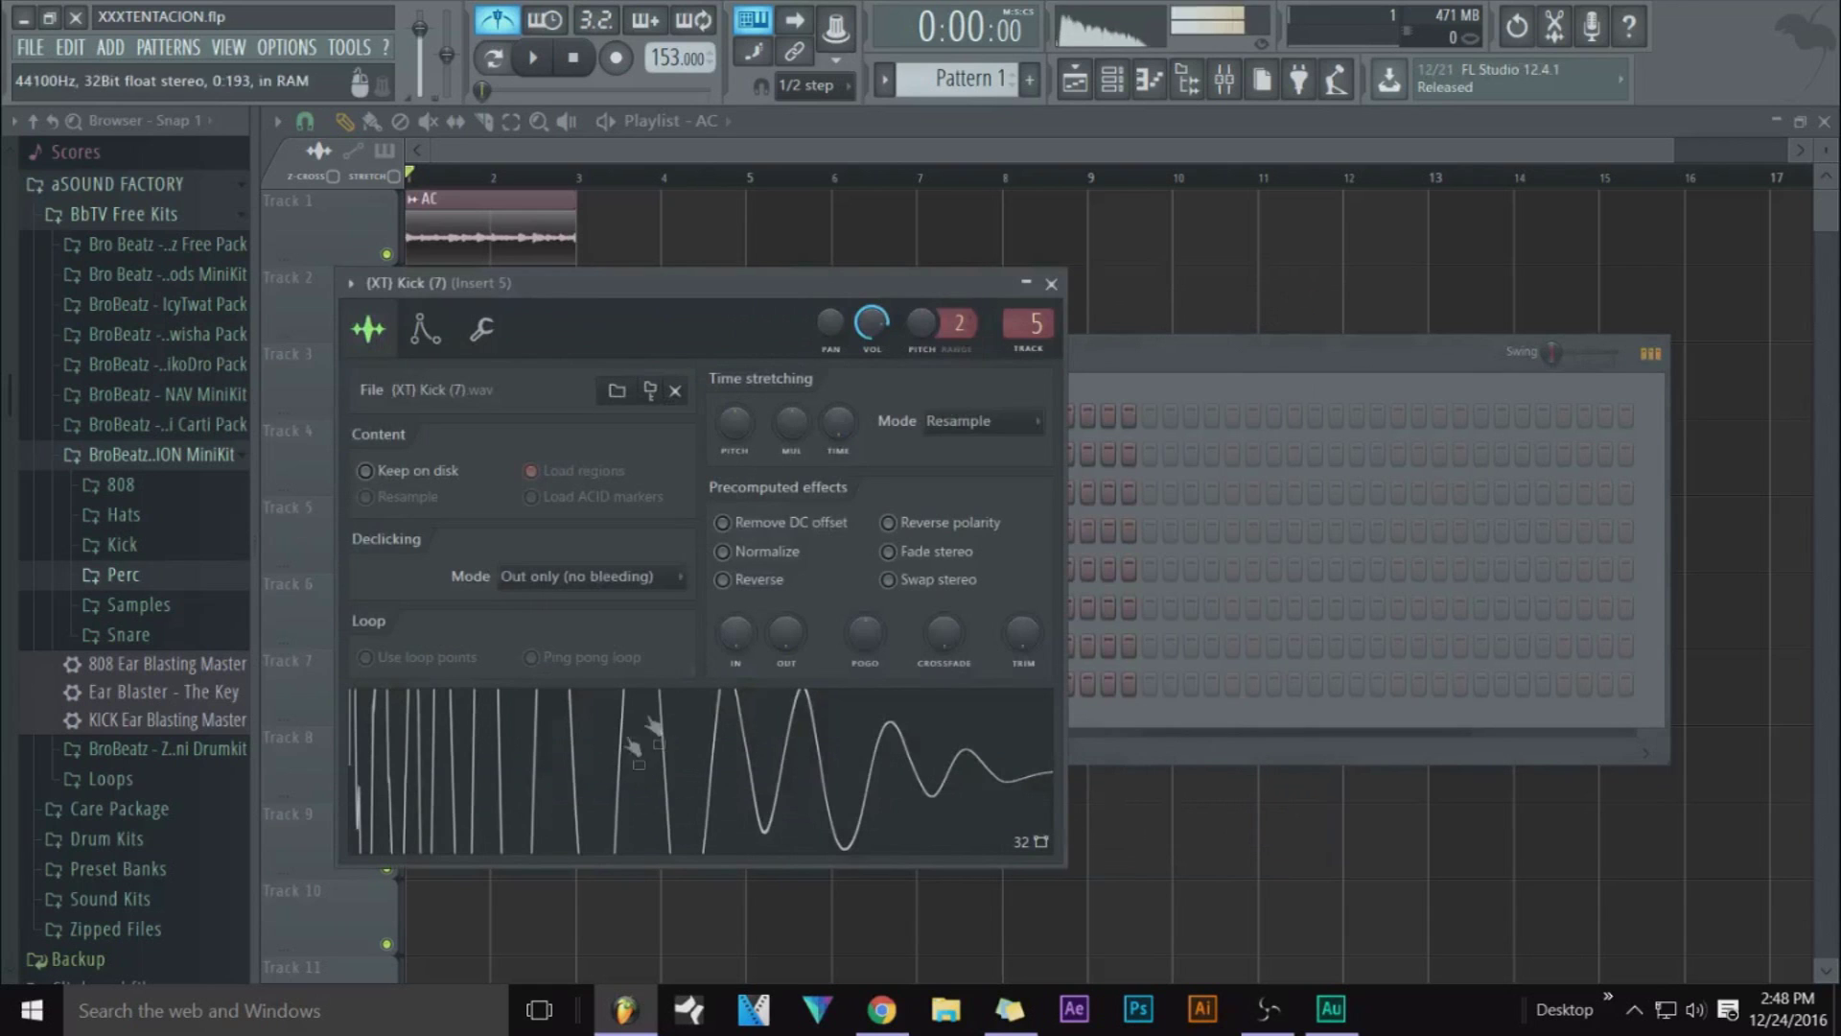
click(1051, 283)
click(690, 490)
click(723, 858)
click(1183, 416)
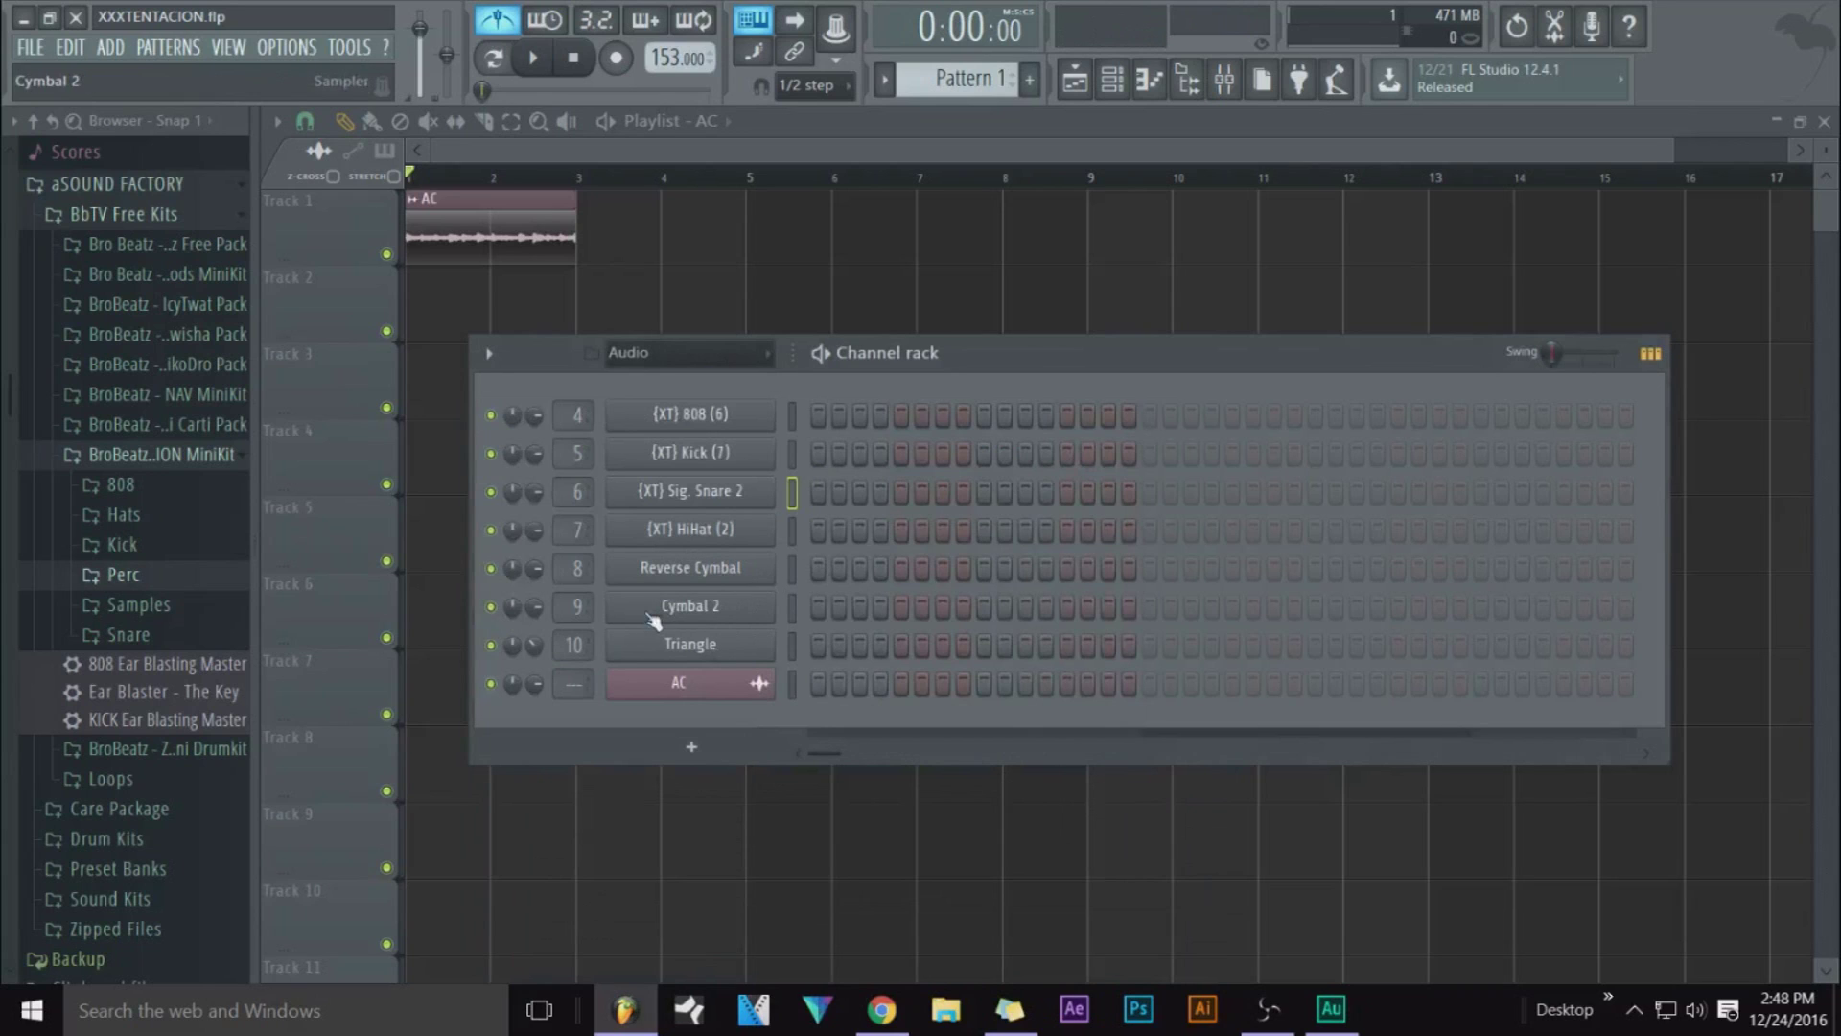
Fill the {XT} HiHat (2) channel with hits on each 2 steps across the first three bars, extending the pattern bar by bar
right_click(725, 534)
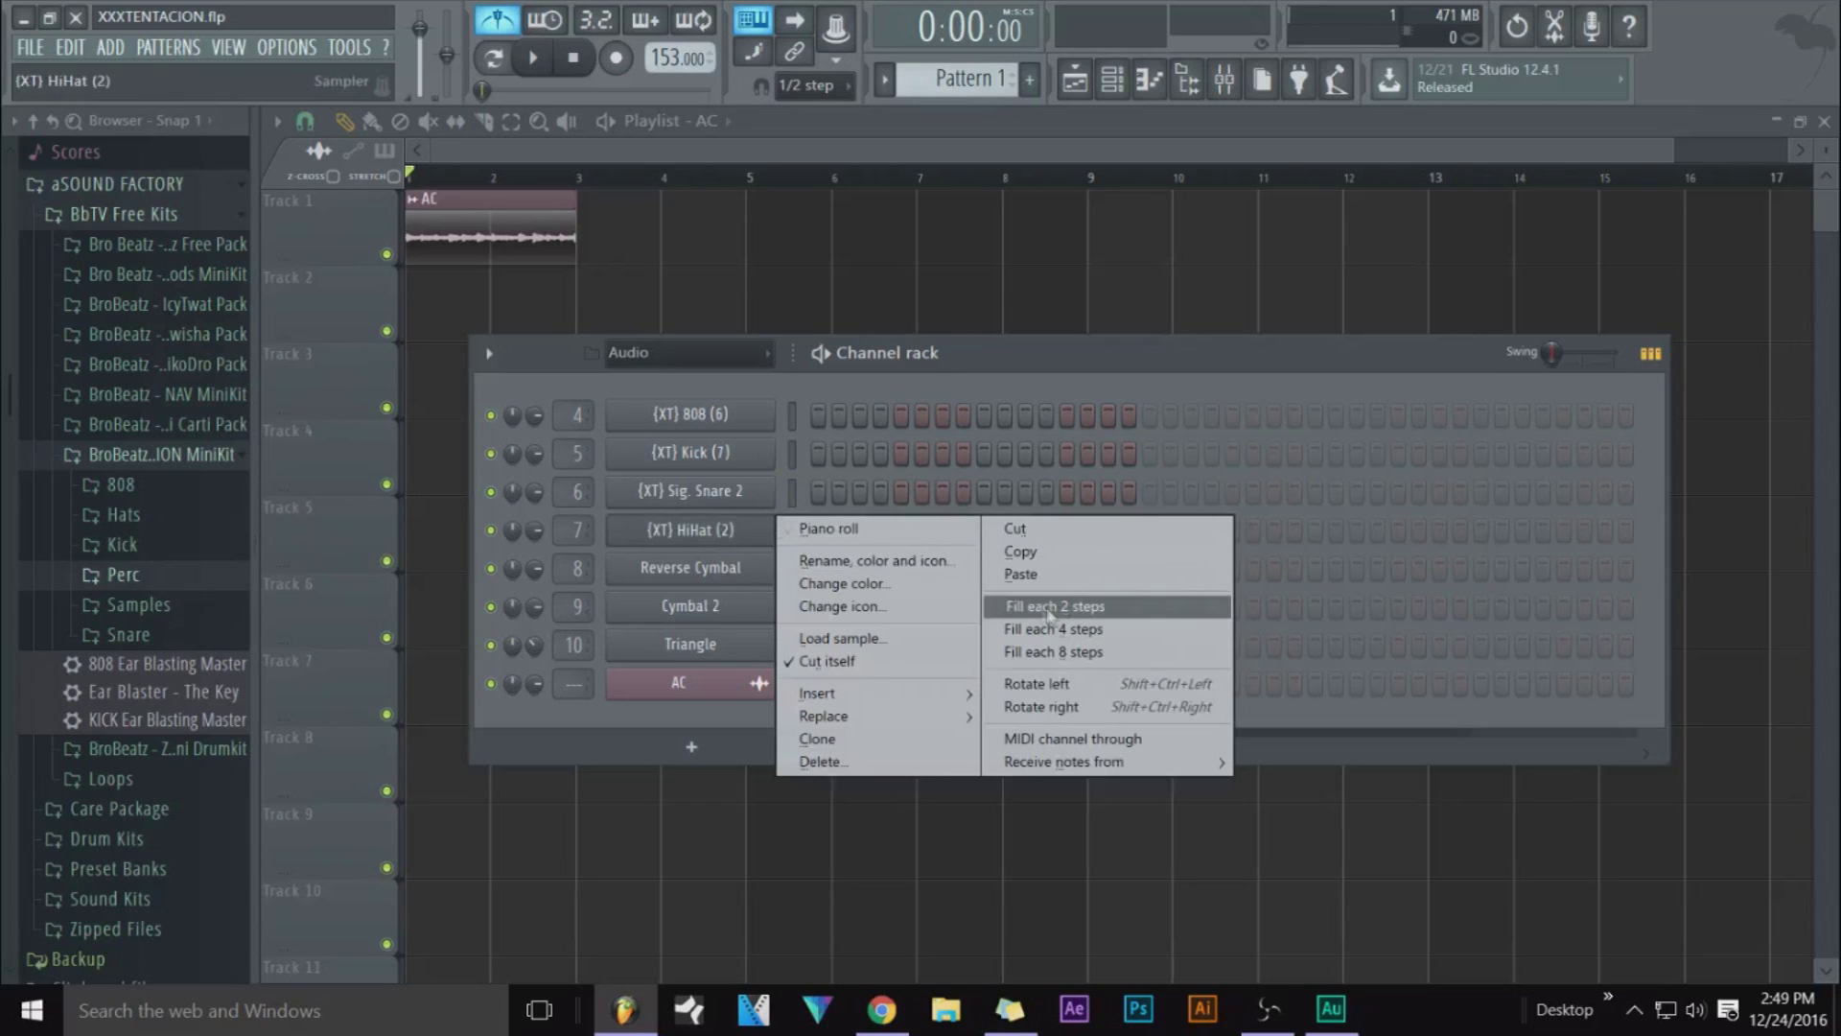
click(1051, 606)
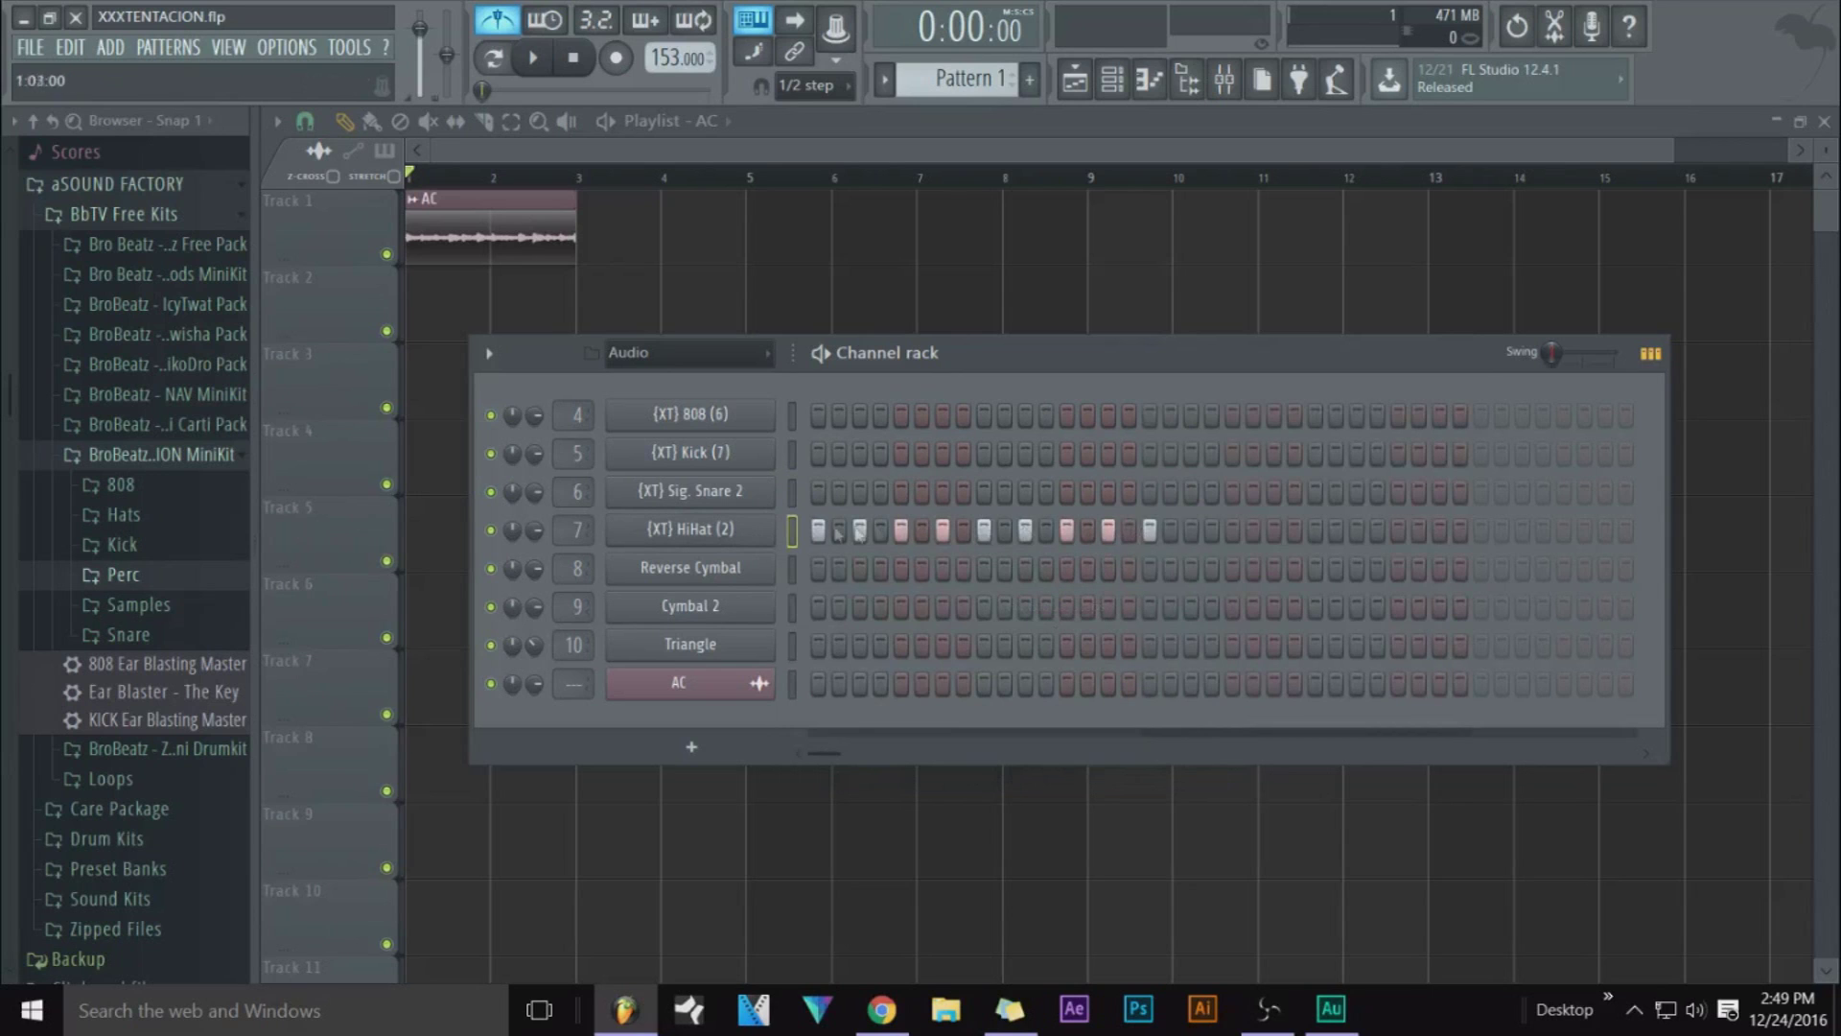
right_click(755, 533)
click(1050, 606)
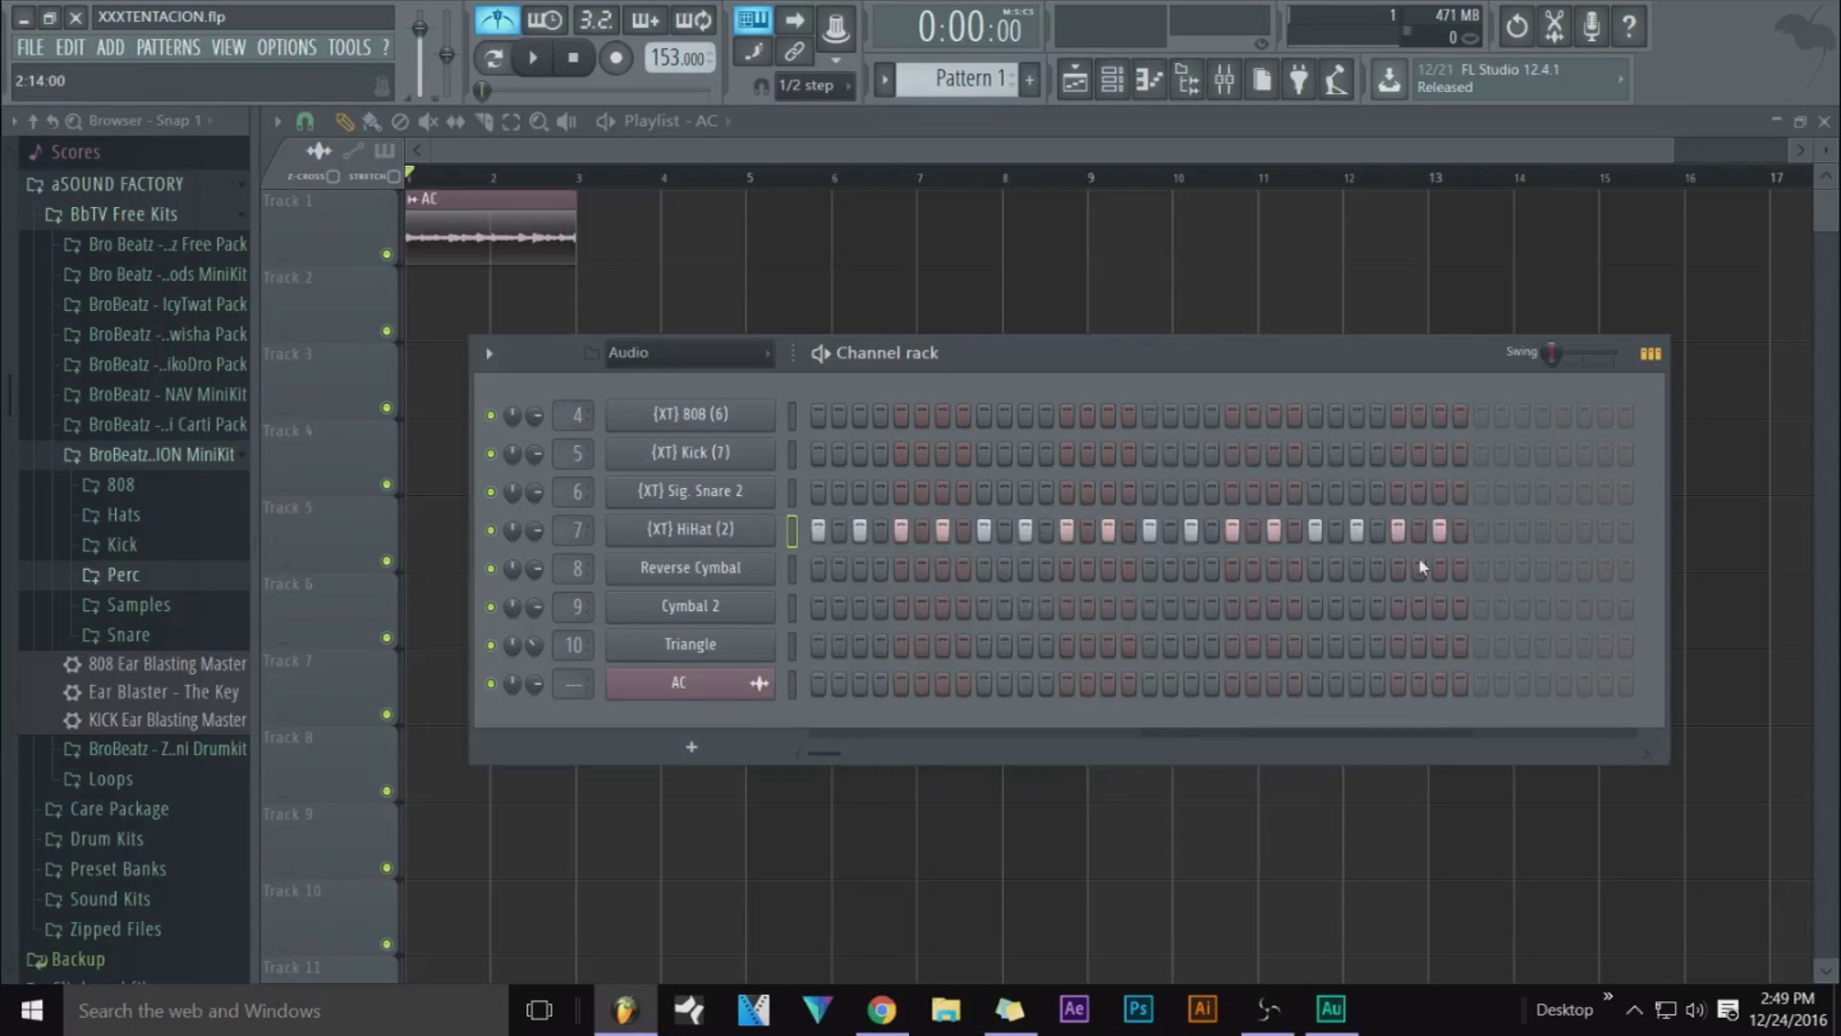
click(1482, 531)
right_click(757, 532)
click(1050, 606)
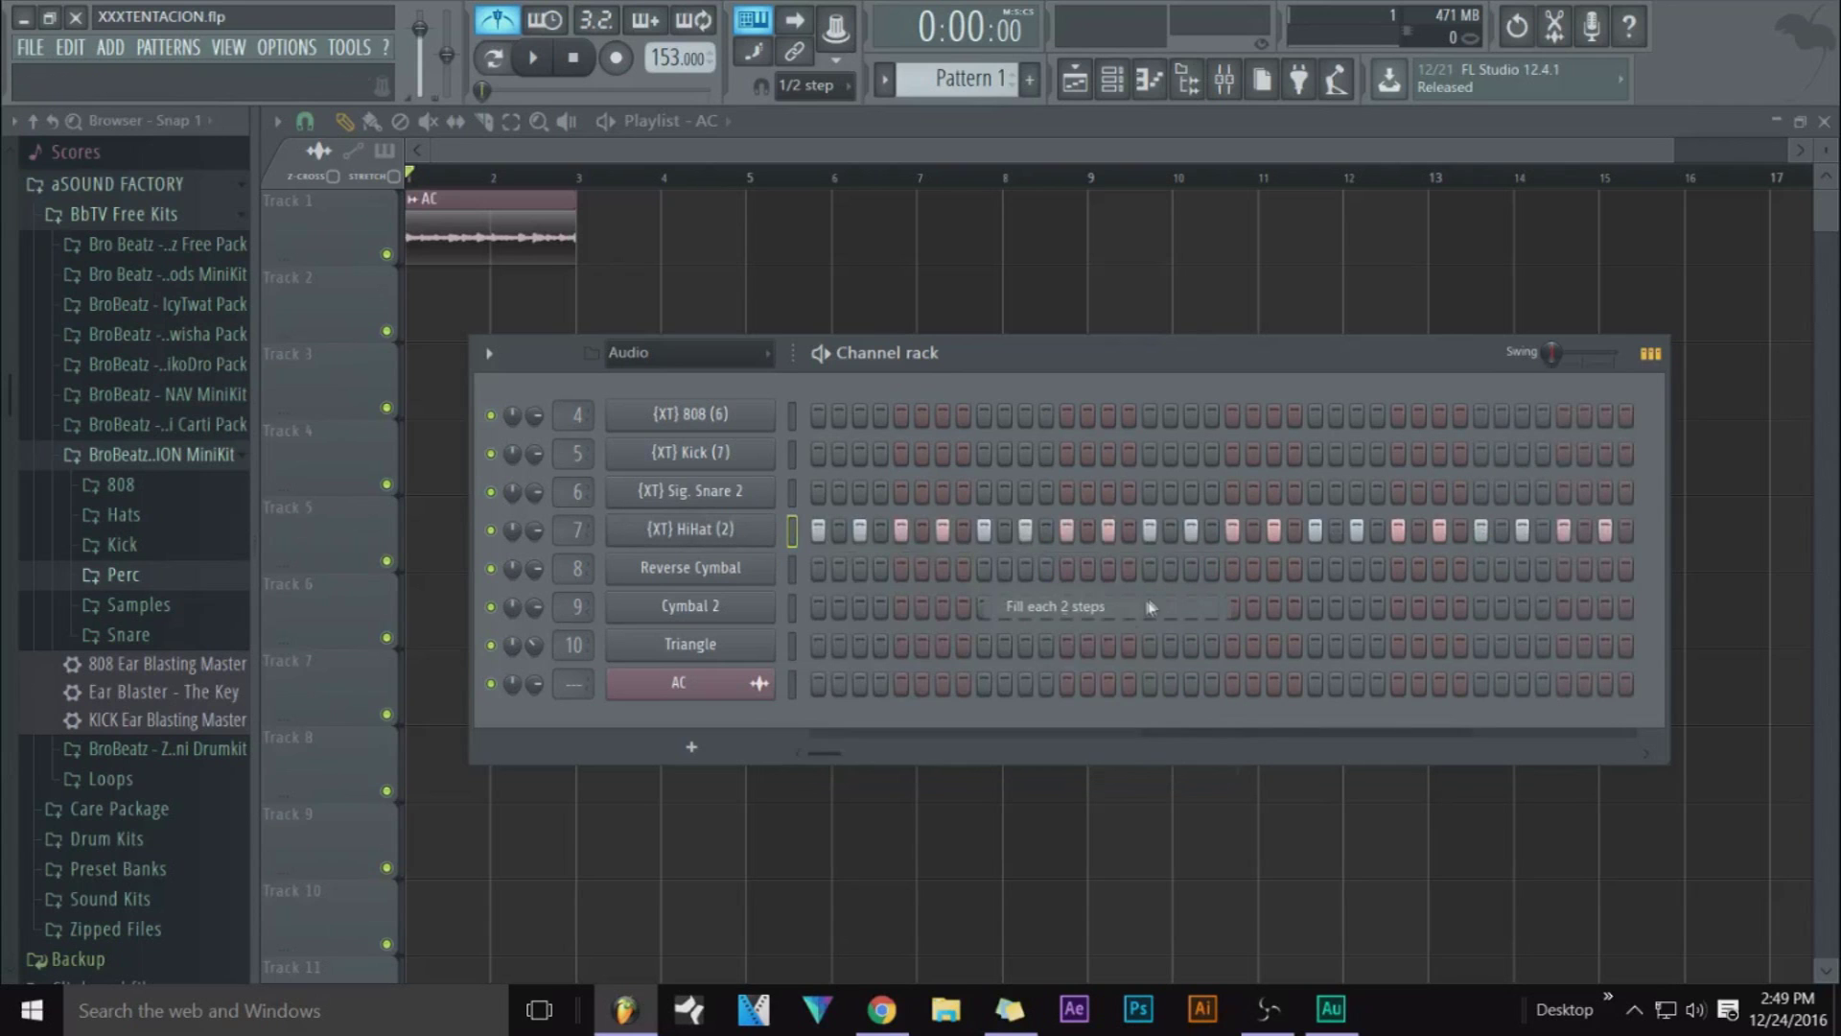
mouse_move(825, 753)
mouse_down()
mouse_move(1584, 750)
mouse_move(823, 752)
mouse_up()
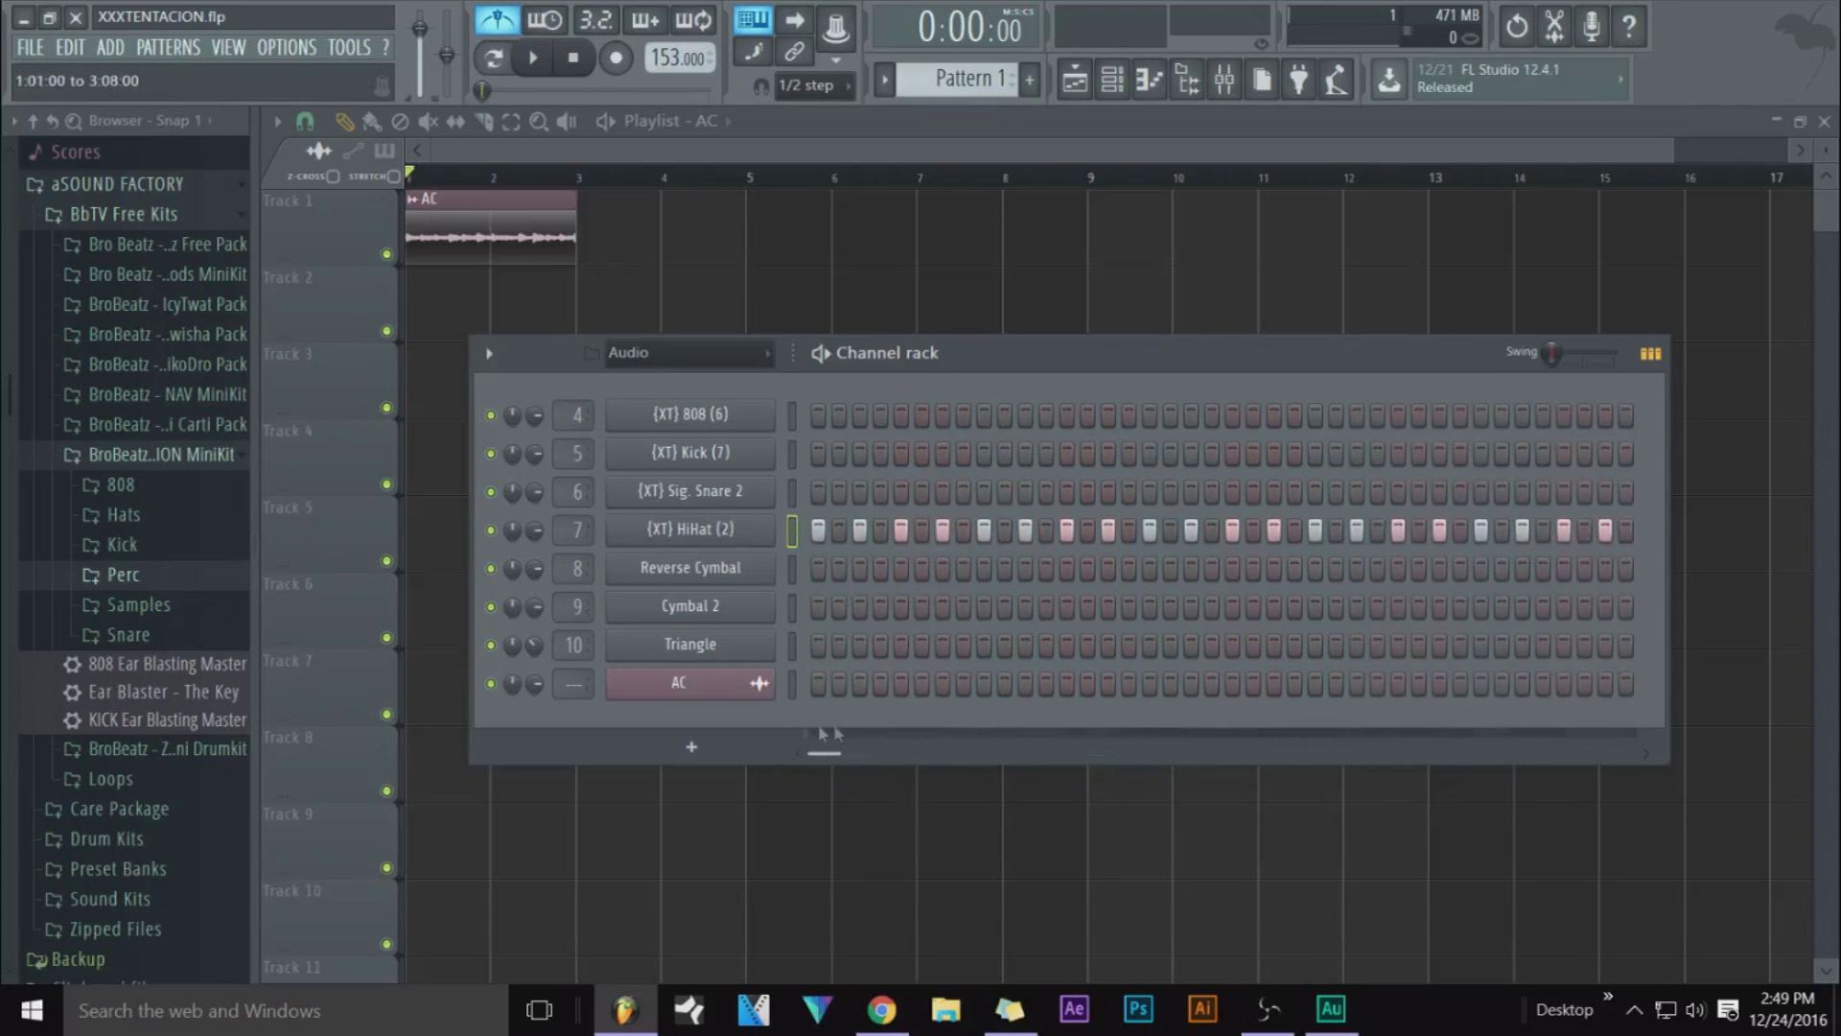
right_click(676, 535)
click(679, 539)
Place {XT} Sig. Snare 2 hits on step 9 of each of the four bars
click(986, 493)
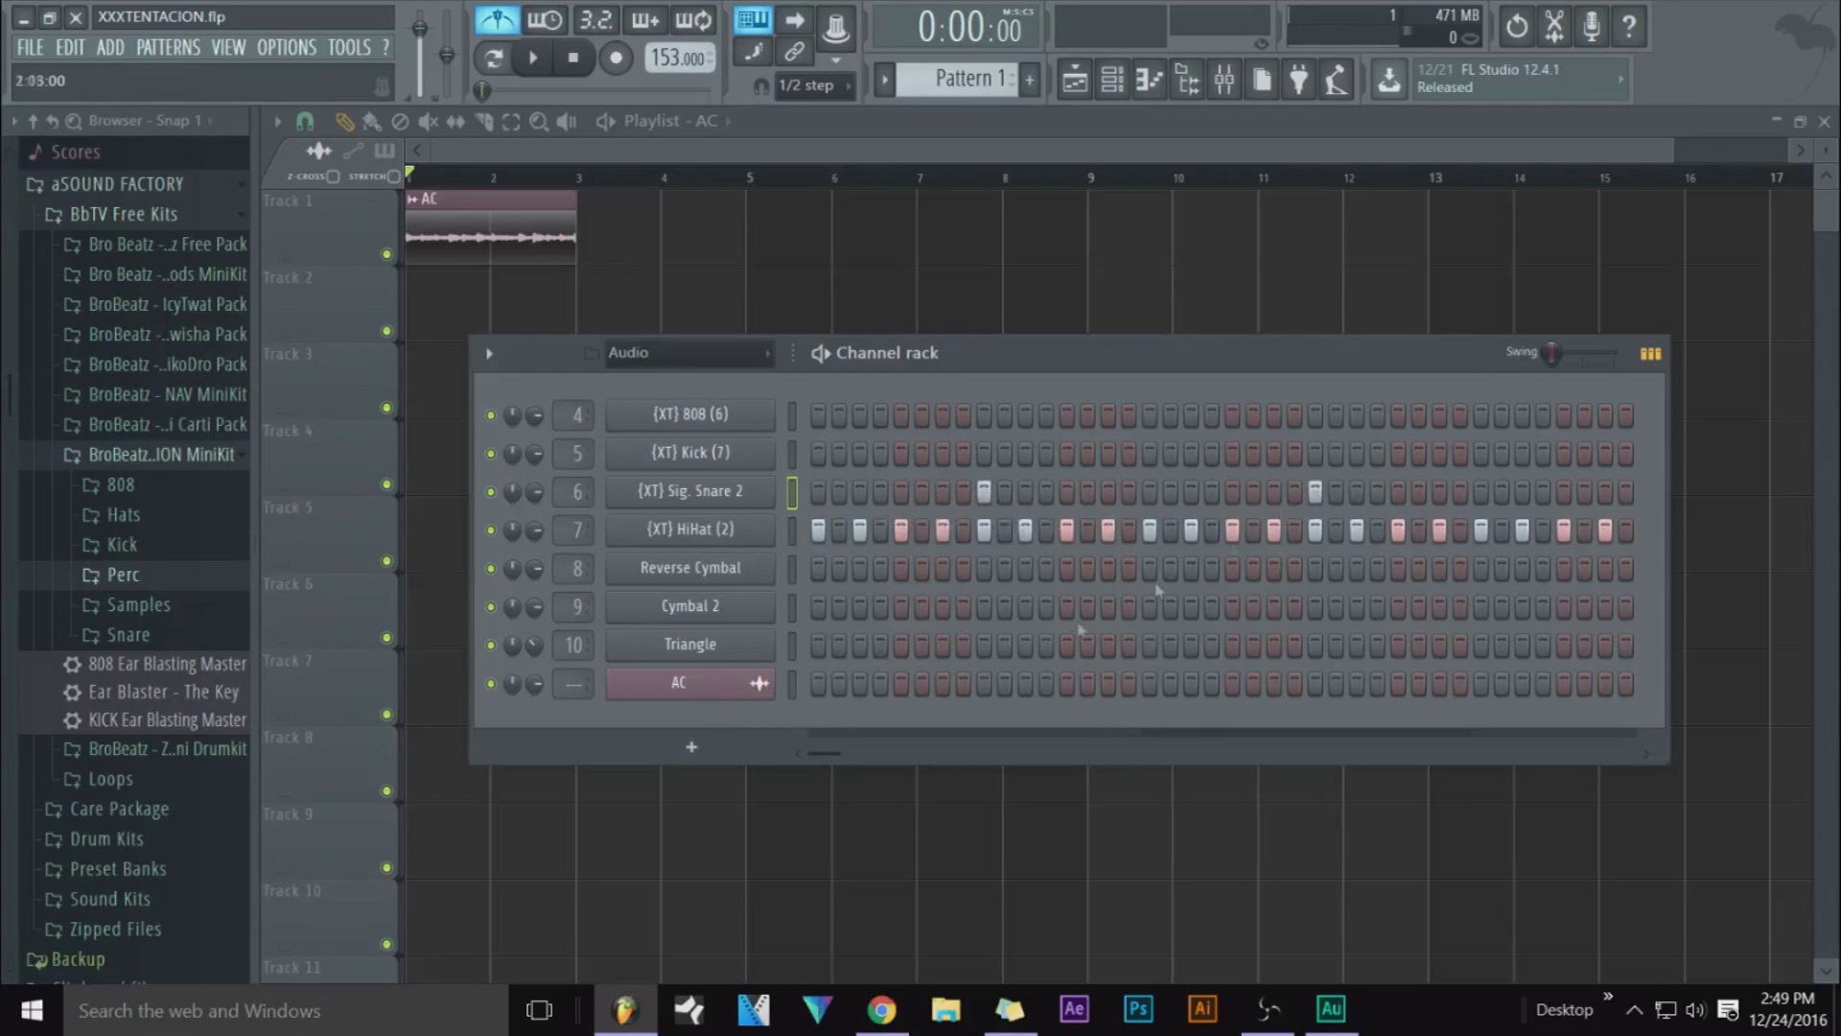
drag(823, 754, 1529, 757)
click(1212, 492)
click(1540, 492)
Extend the {XT} HiHat (2) fill on each 2 steps through the fourth bar
click(1357, 530)
right_click(768, 530)
click(1055, 606)
Add an extra {XT} Sig. Snare 2 hit on step 15 of the fourth bar
scroll(1525, 767, right, 2)
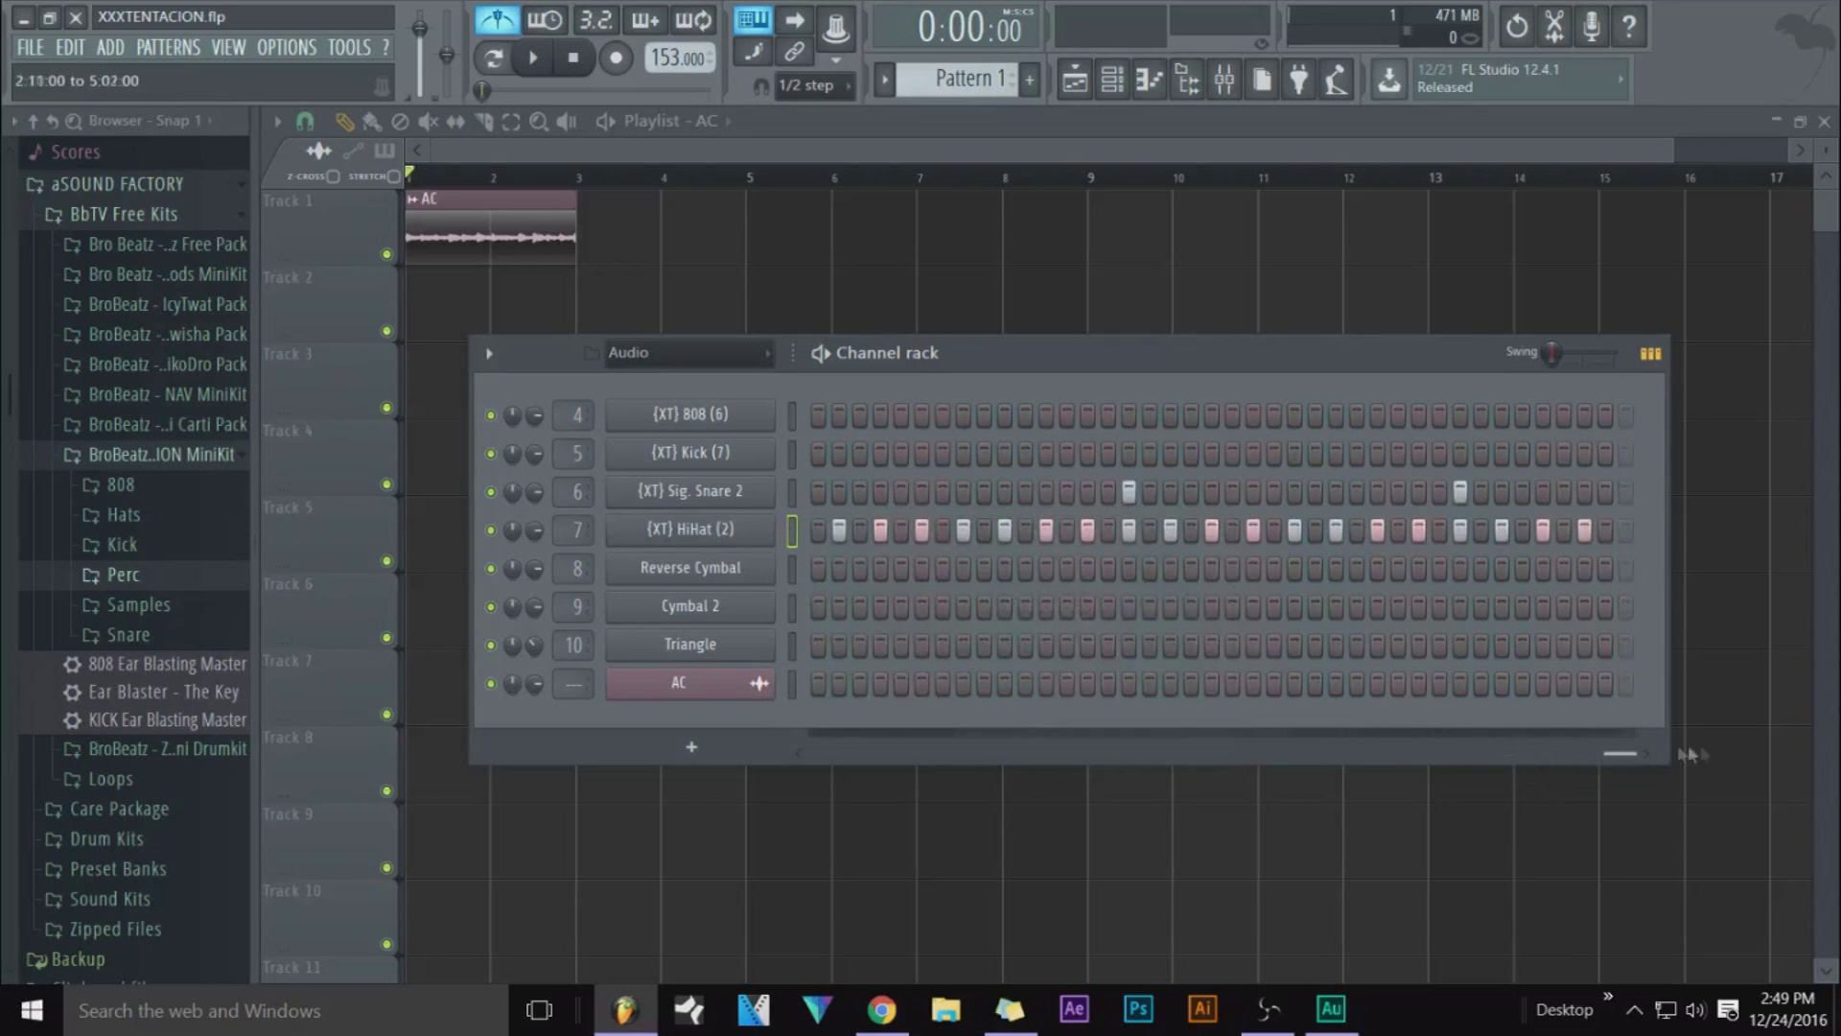
click(1544, 492)
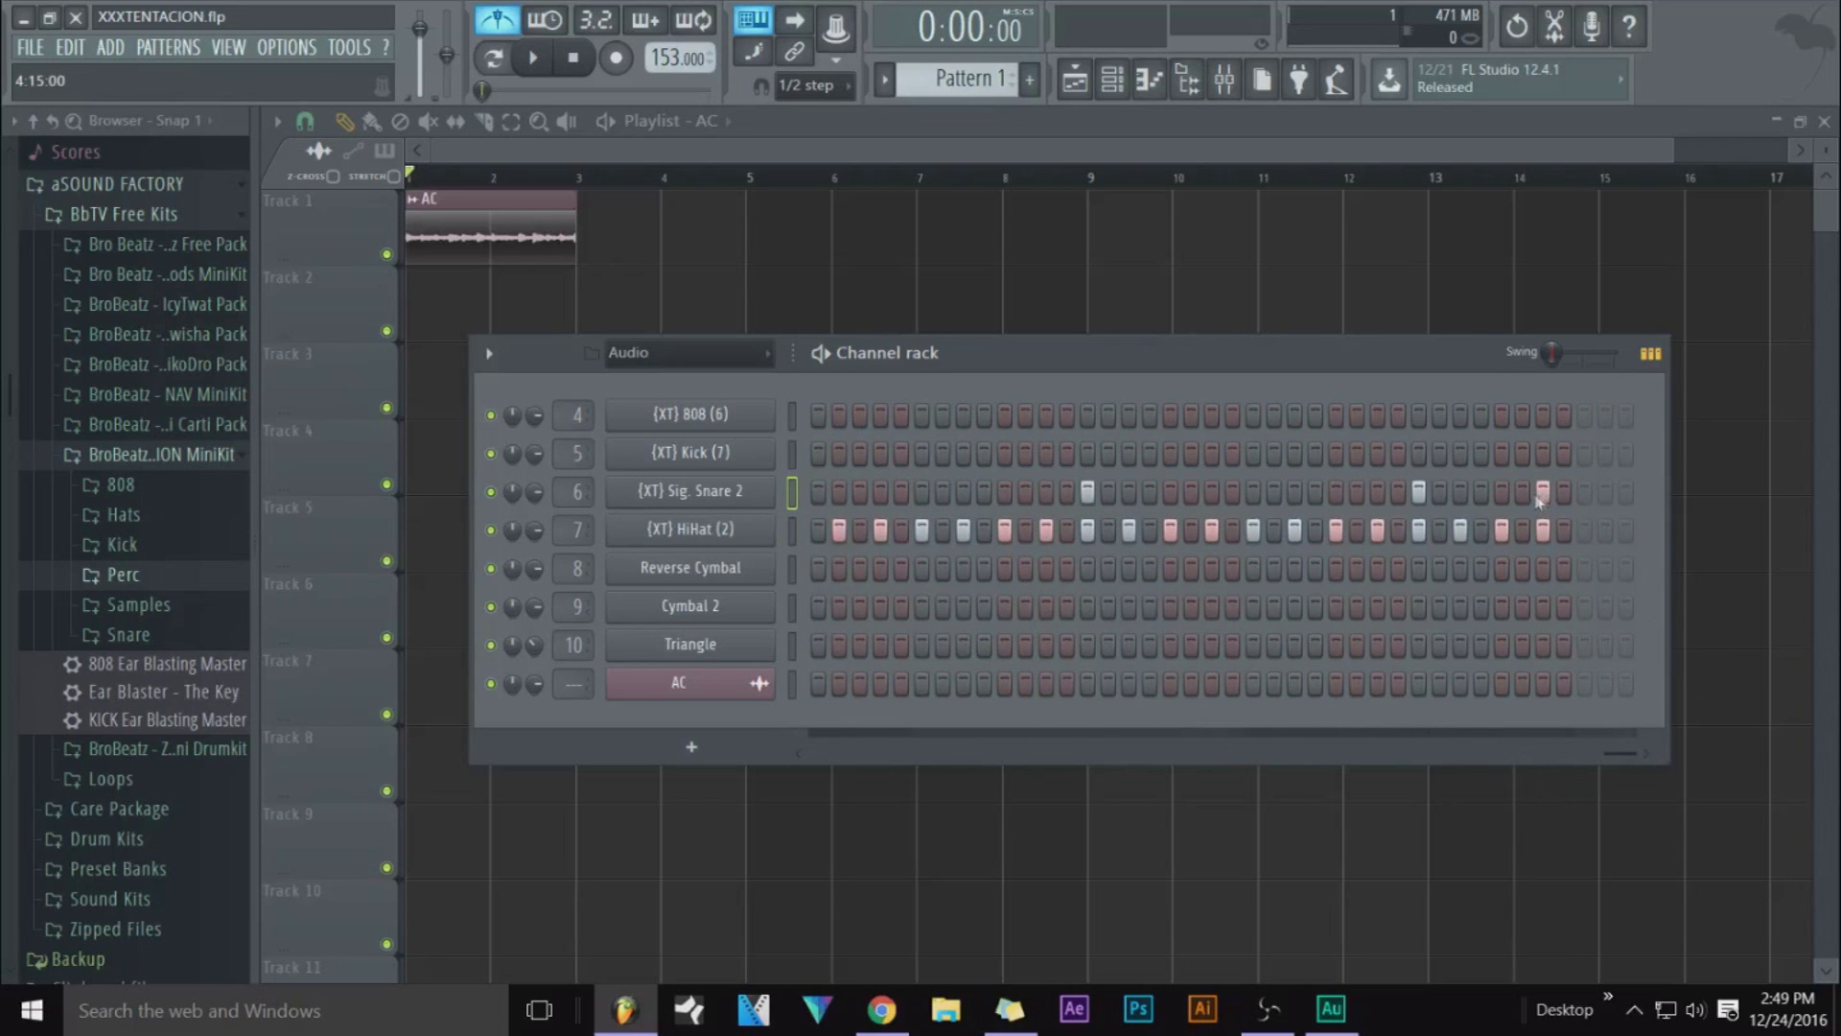
scroll(1596, 751, right, 3)
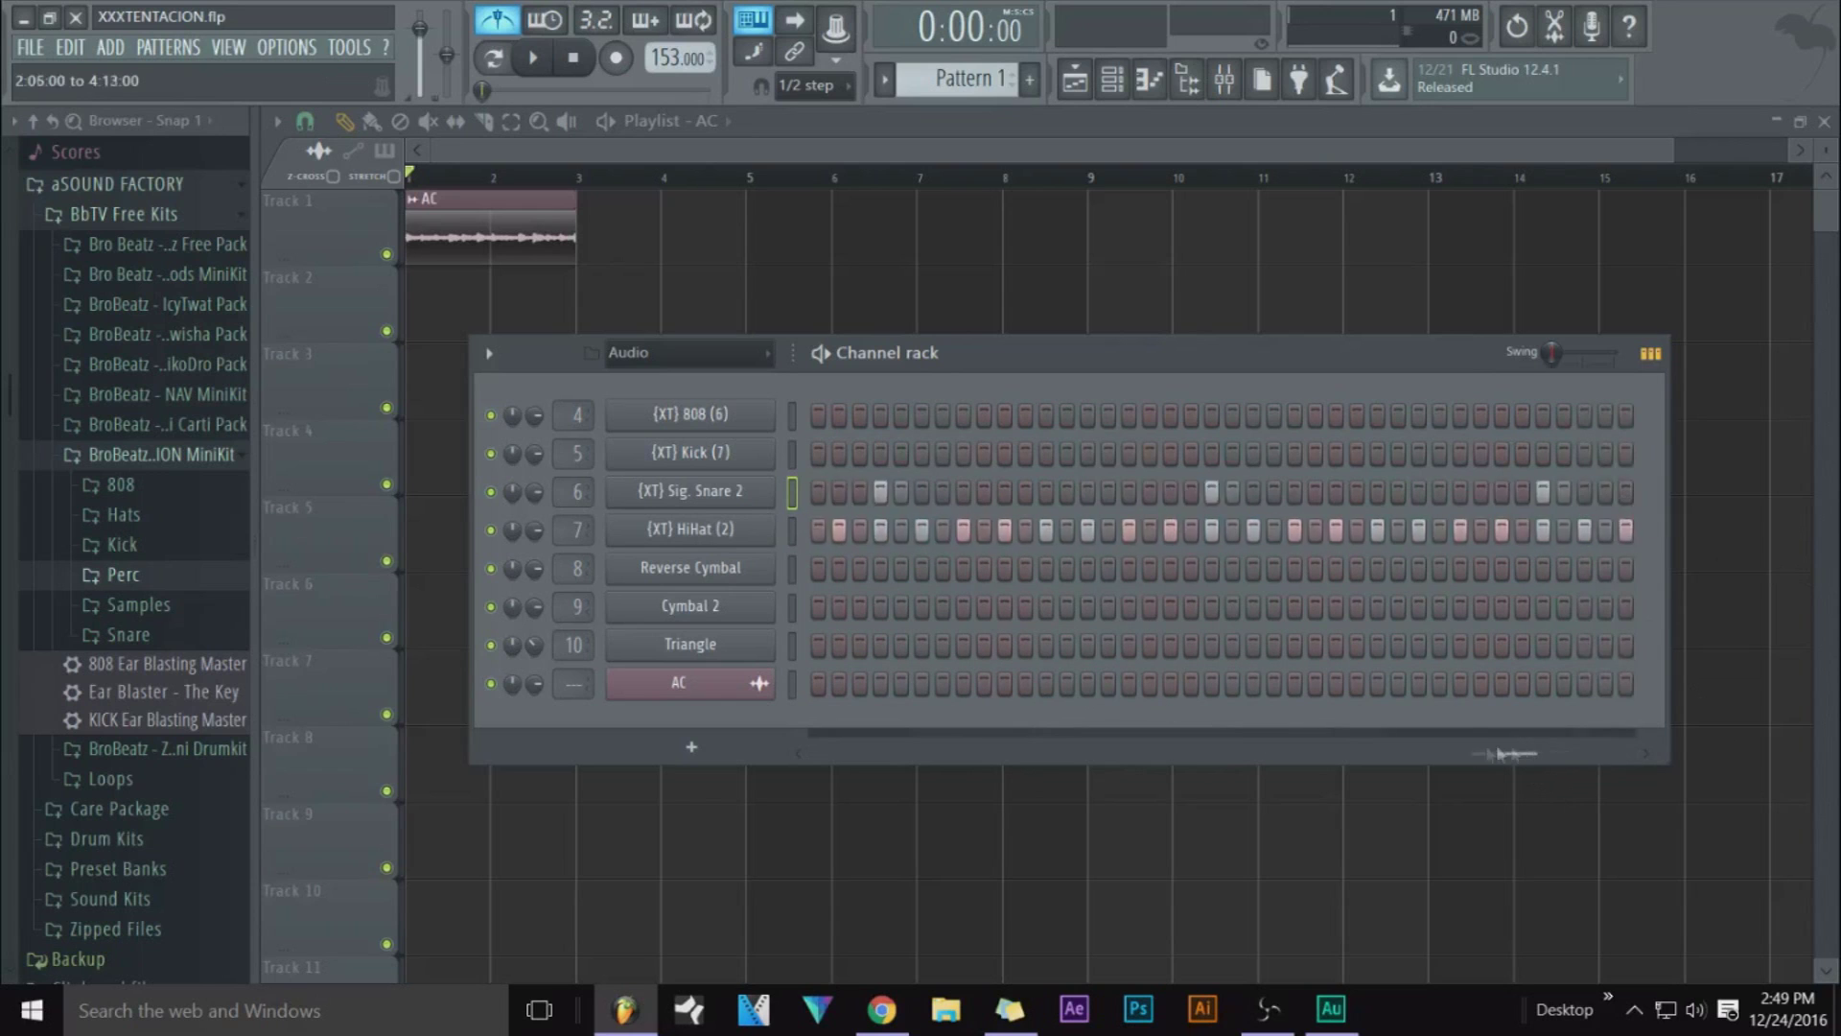
scroll(873, 743, left, 1)
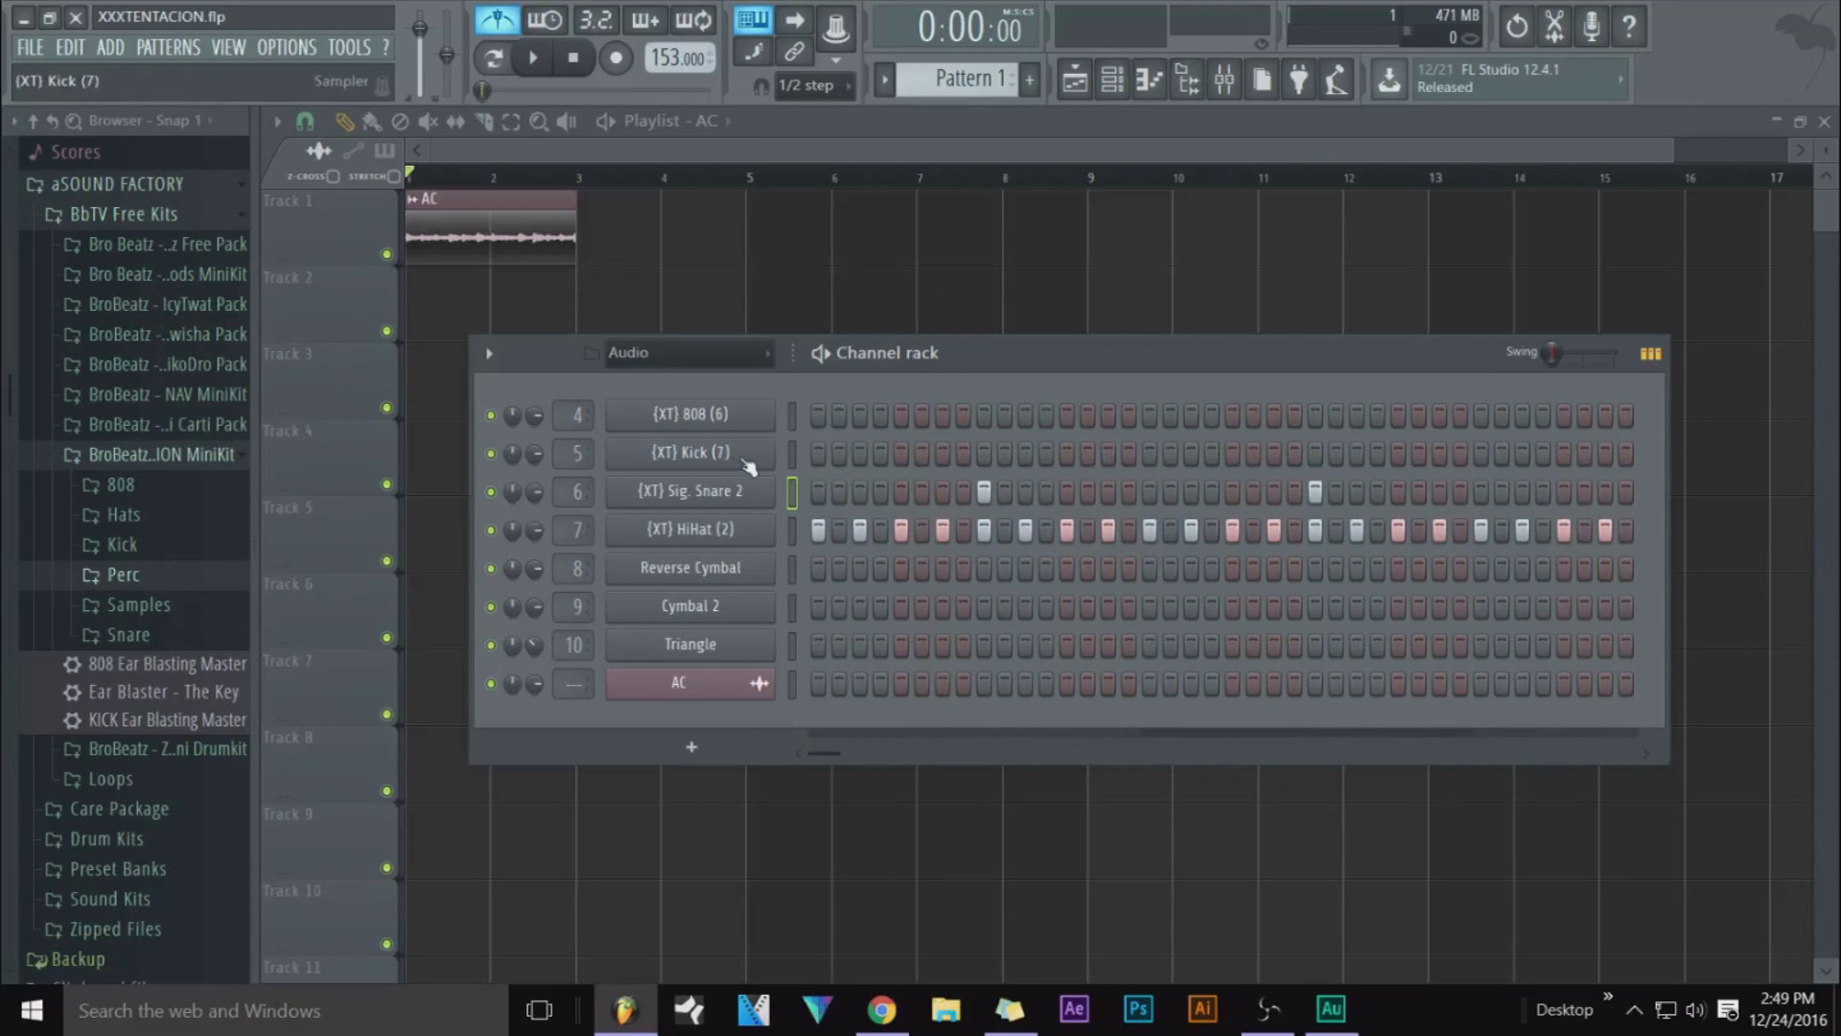
Audition the Reverse Cymbal sample and place a Cymbal 2 hit on the first step of bar 1
click(729, 576)
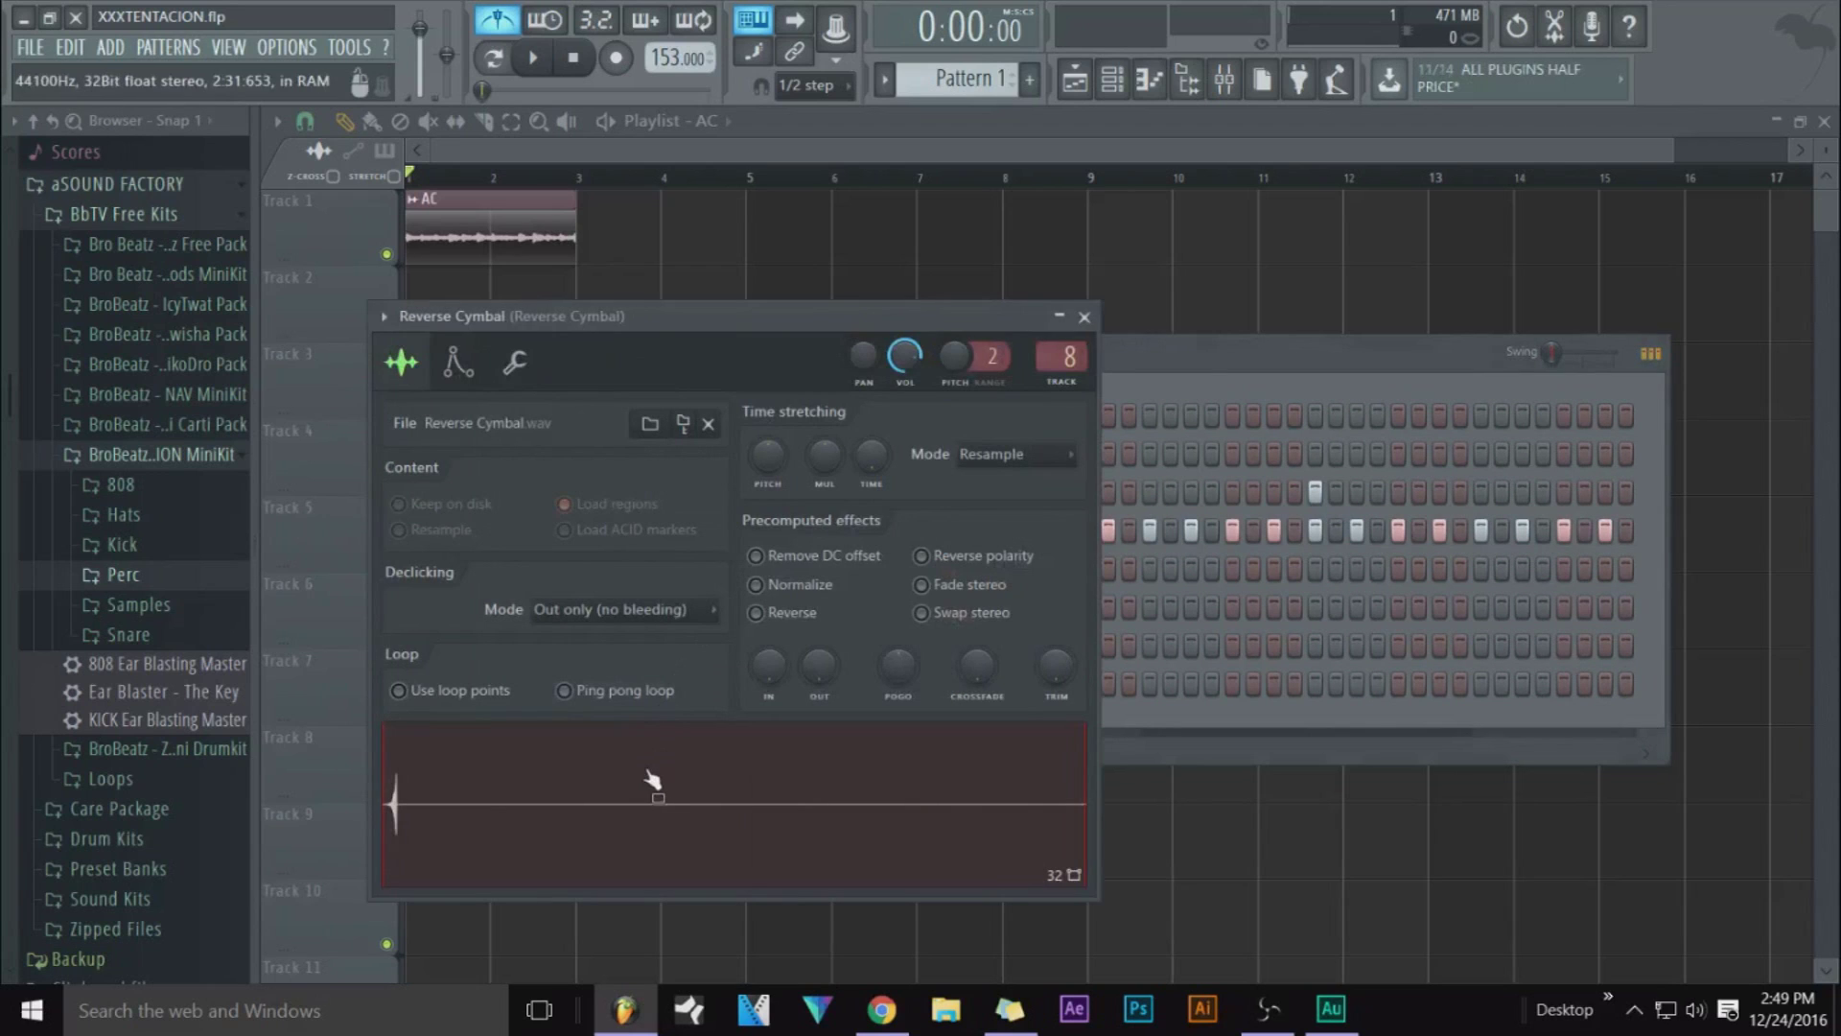
click(1084, 317)
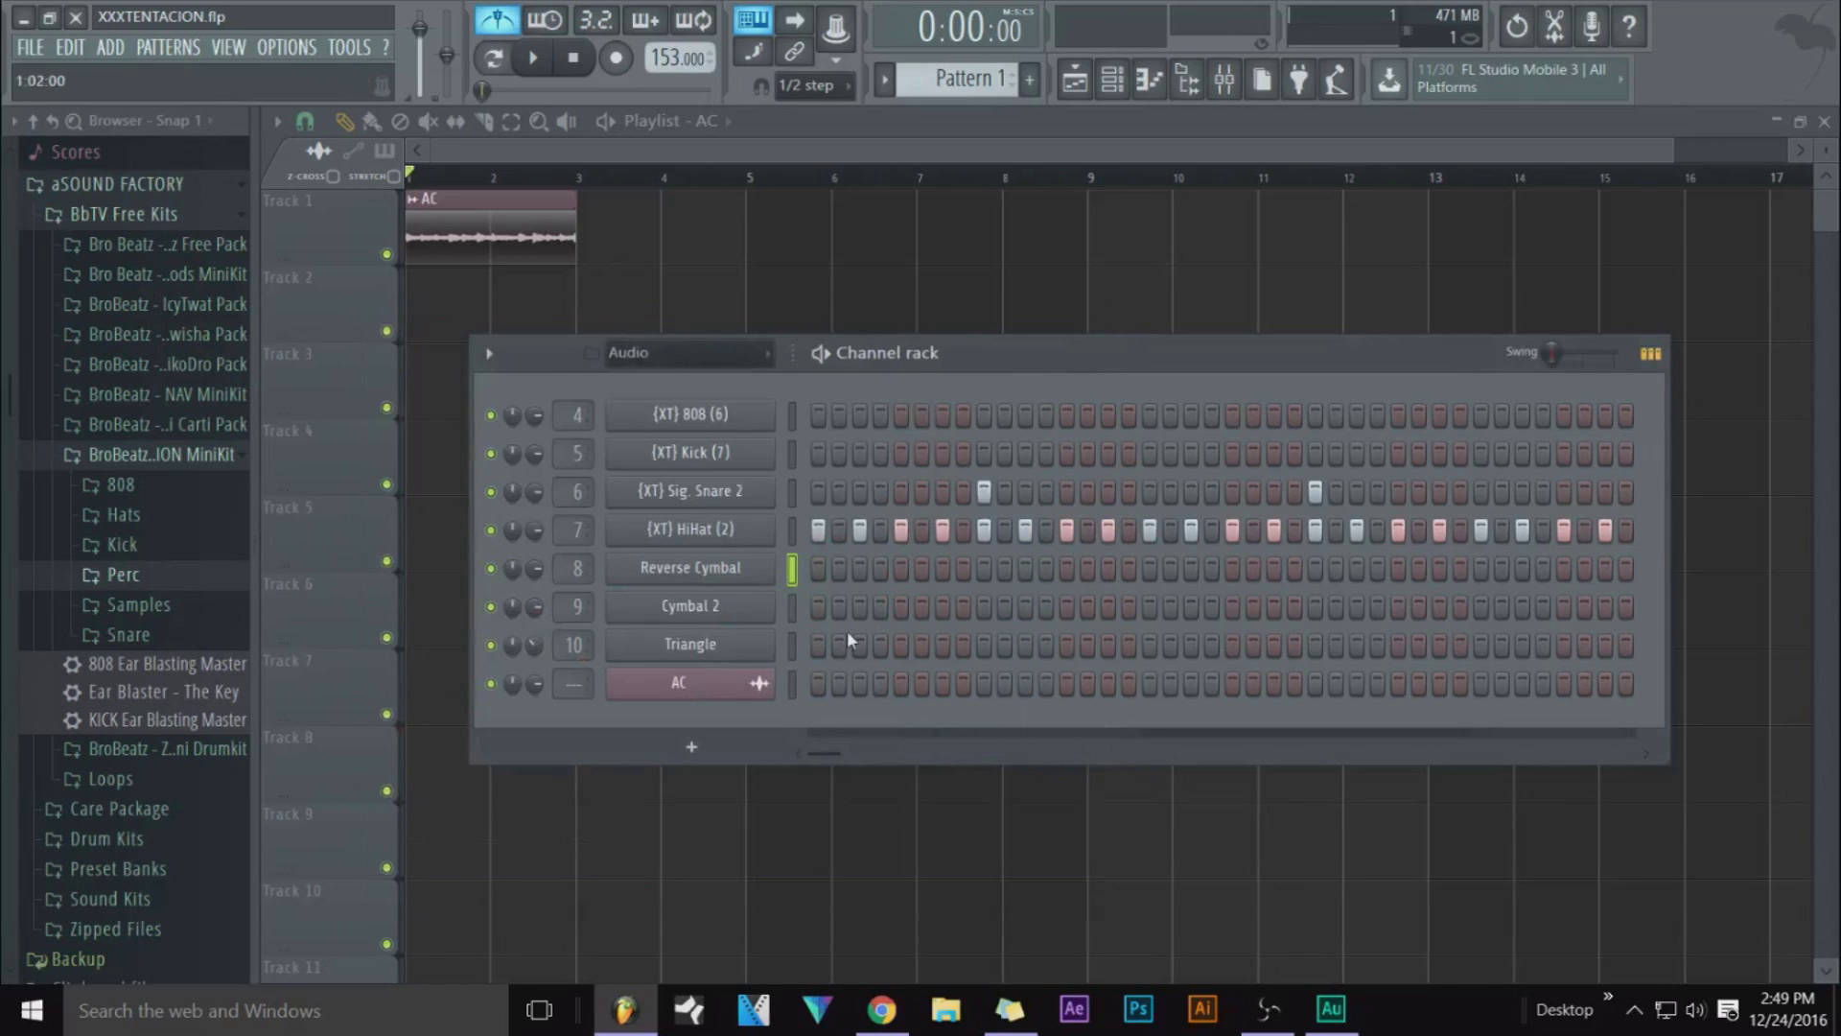
click(818, 608)
Add a Reverse Cymbal hit on step 8 of bar 3 and play the beat in pattern mode
drag(826, 755, 1621, 753)
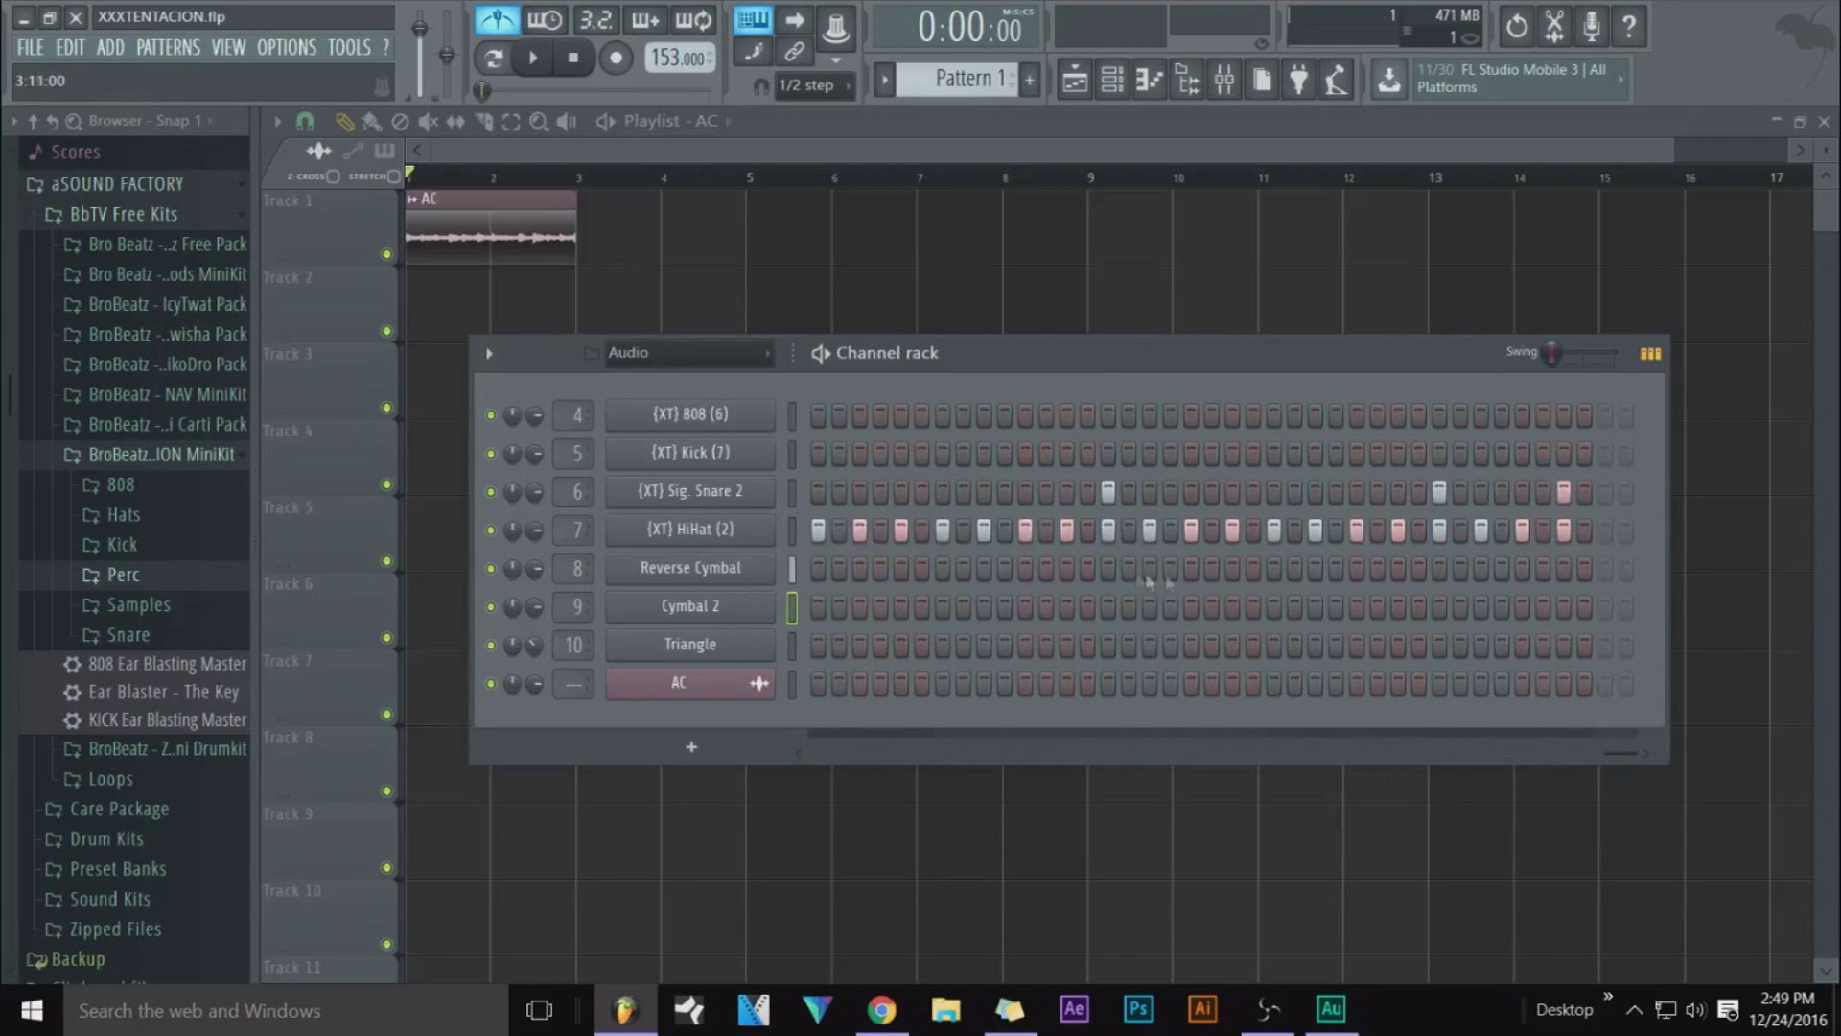
click(1087, 568)
click(498, 76)
key(space)
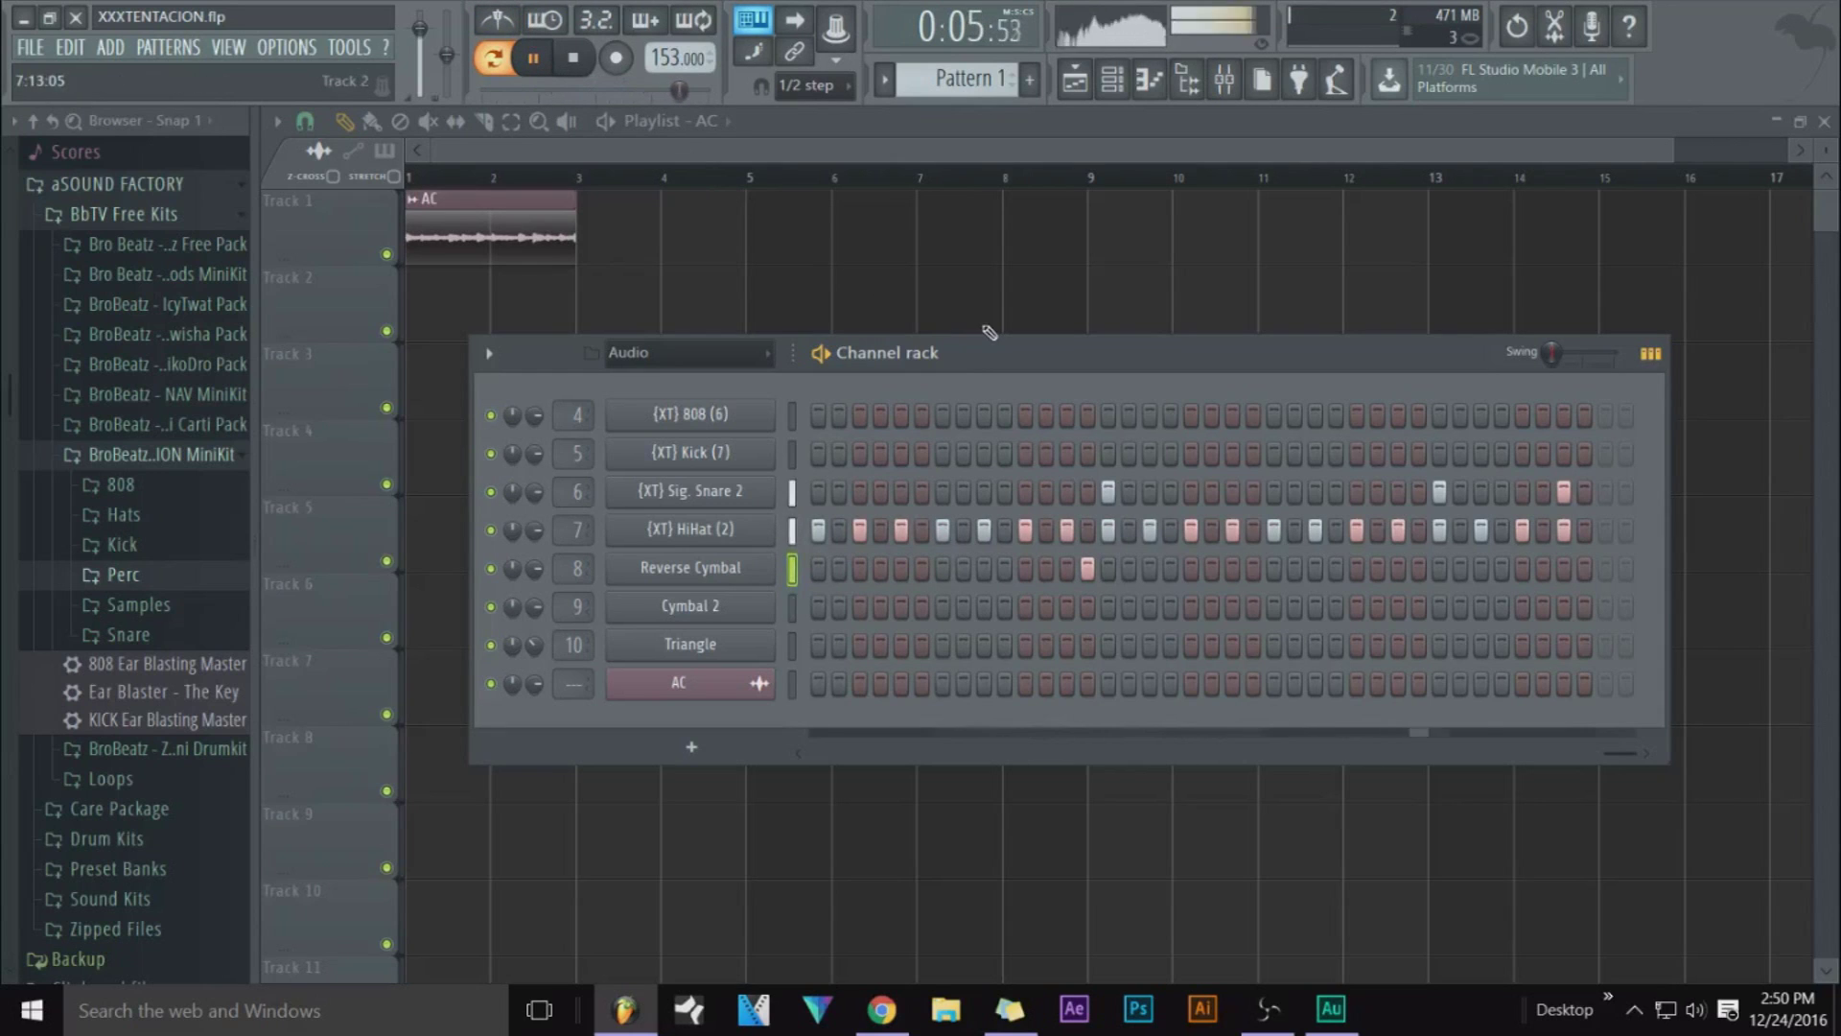
key(space)
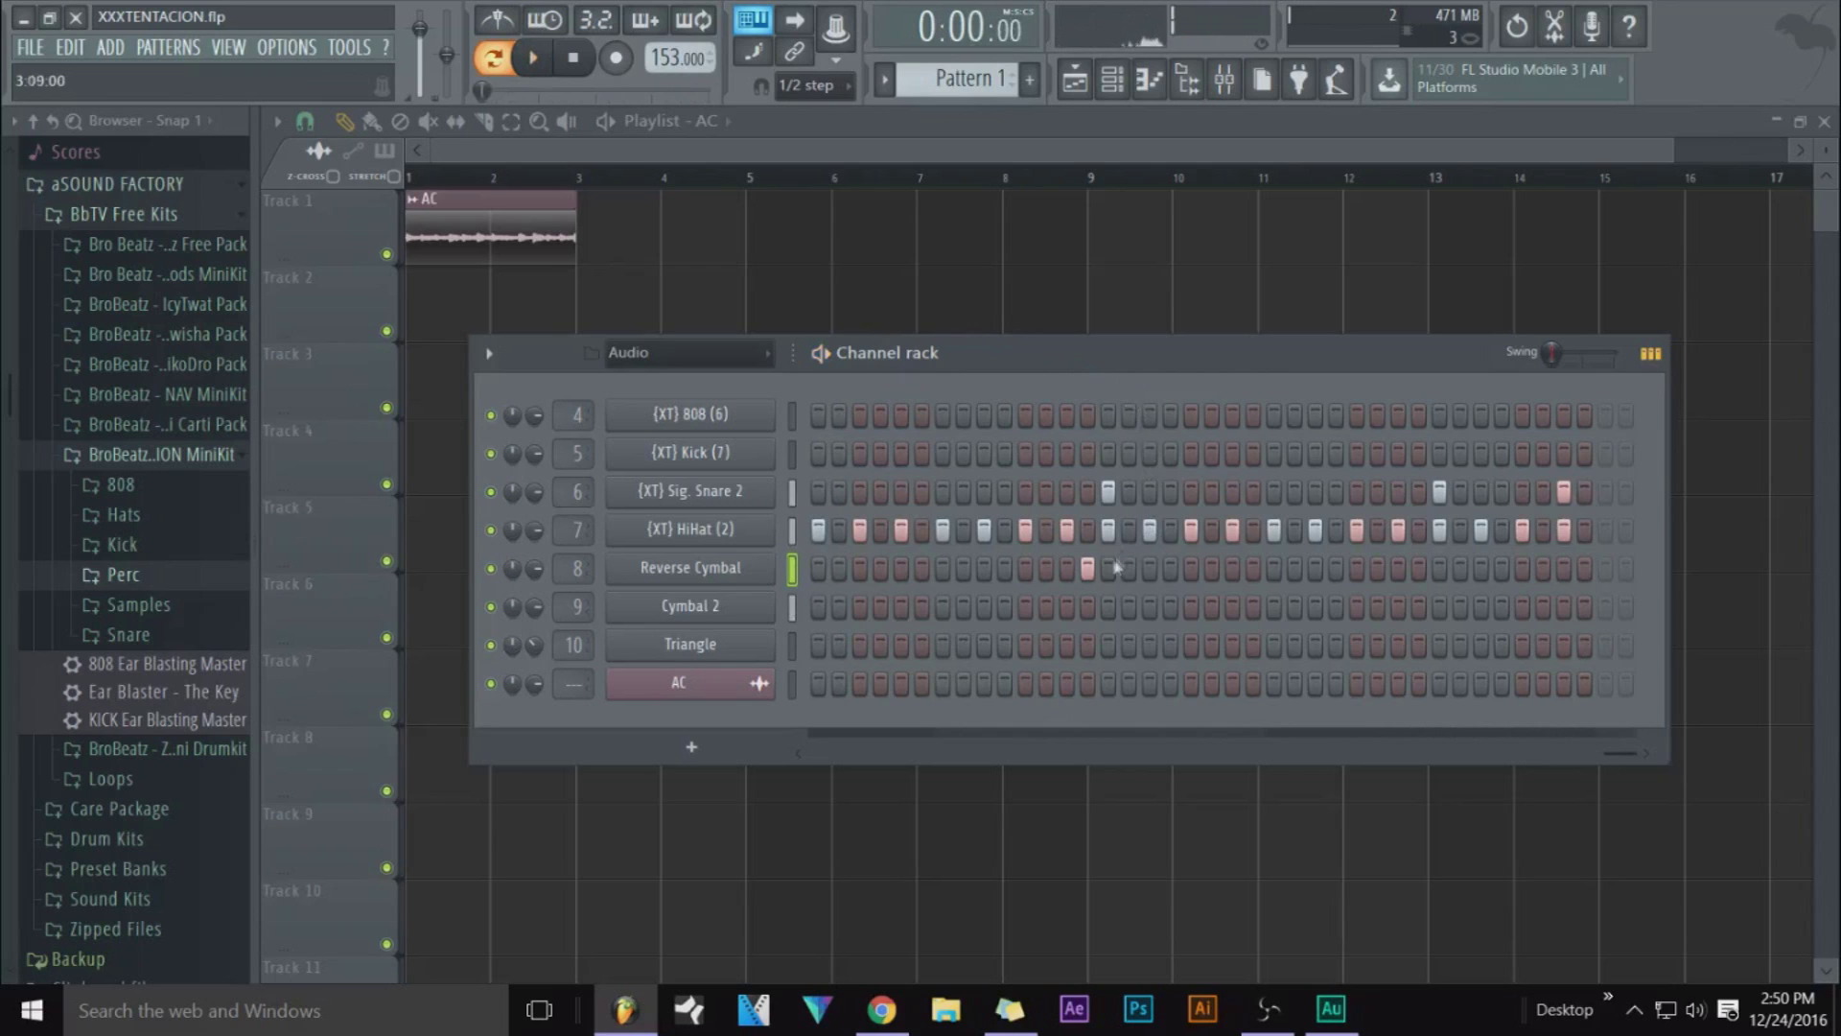
Move the Reverse Cymbal hit to step 4 of bar 3 and play the pattern through to check its timing
click(1003, 569)
right_click(1088, 568)
key(space)
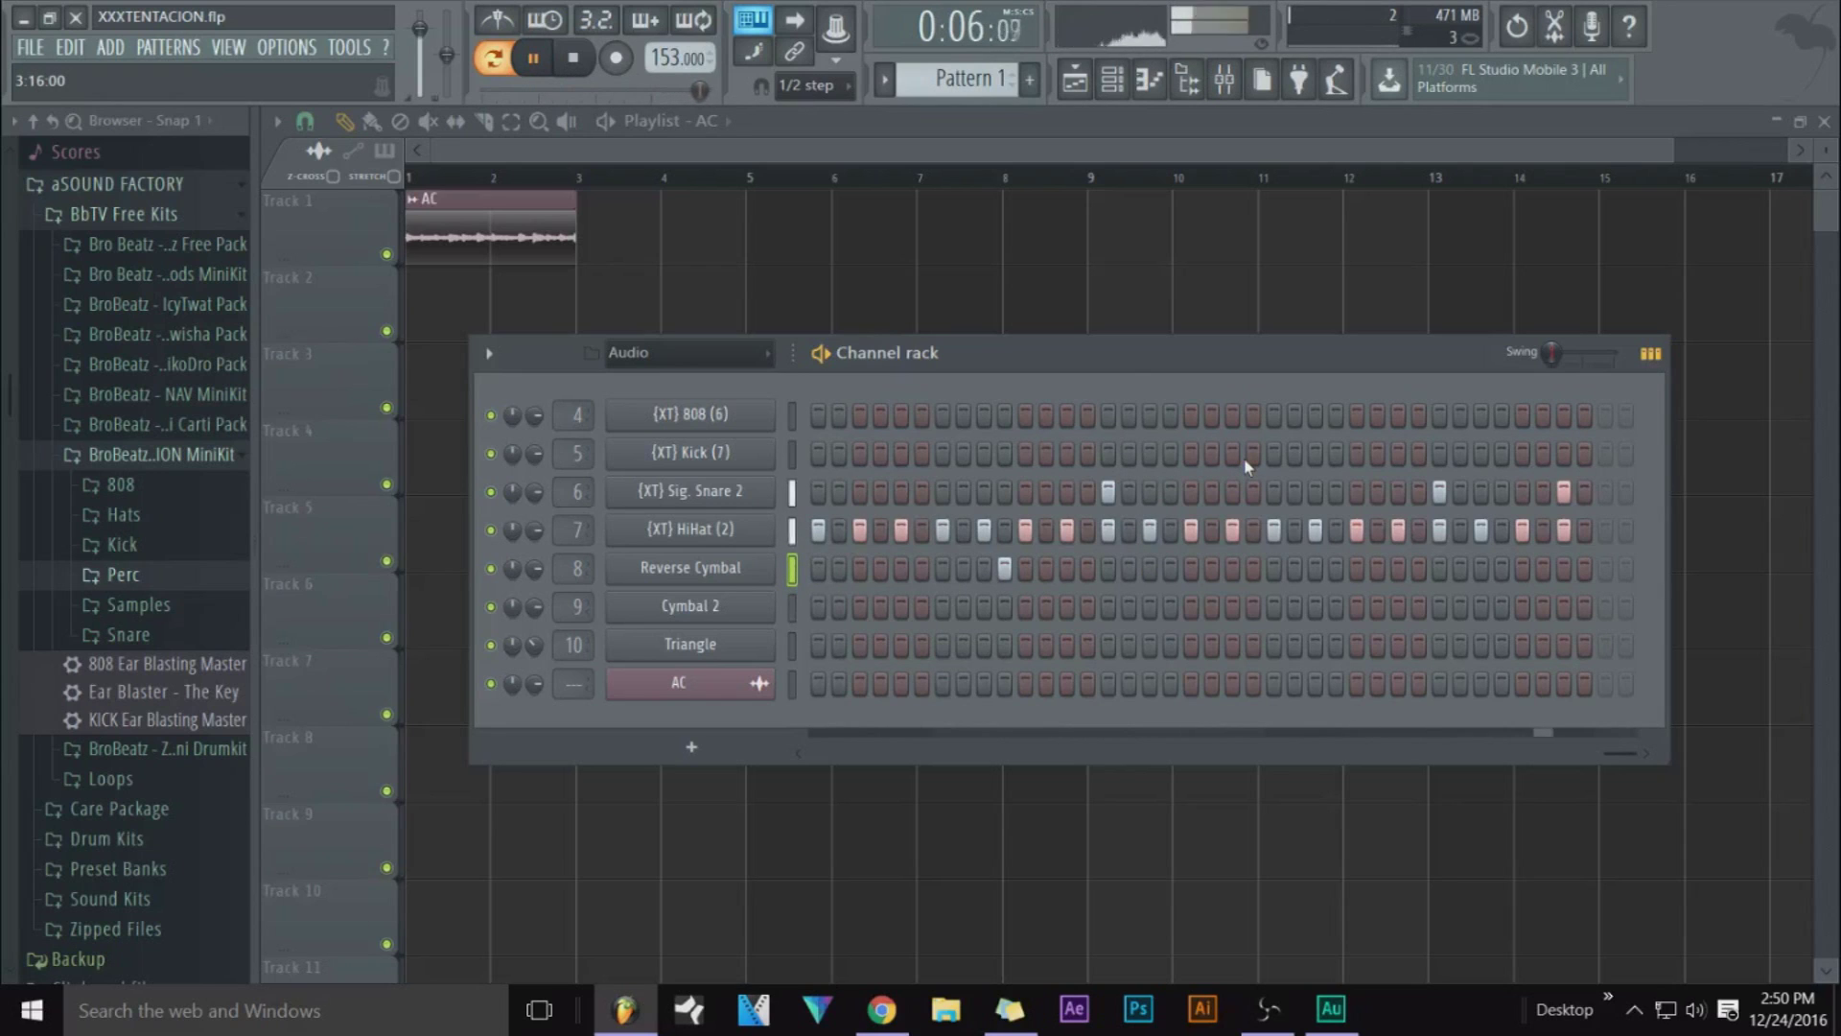
click(574, 58)
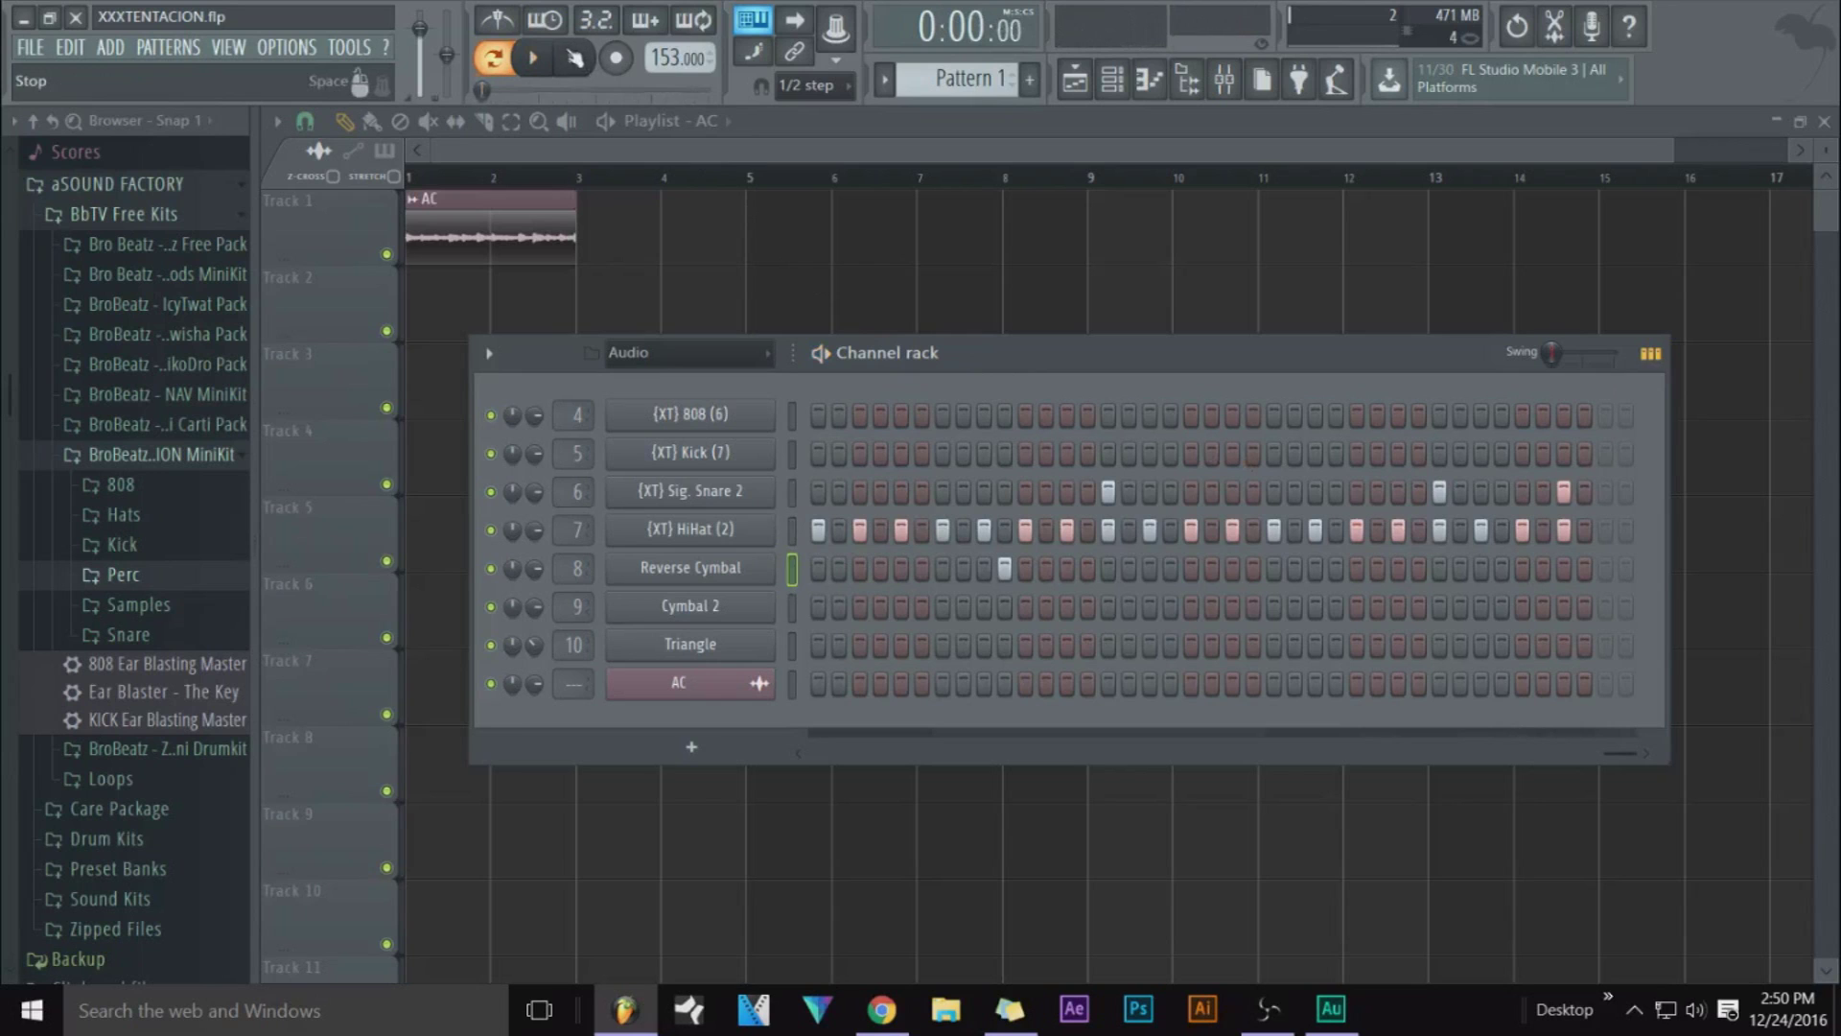
drag(1620, 753, 799, 747)
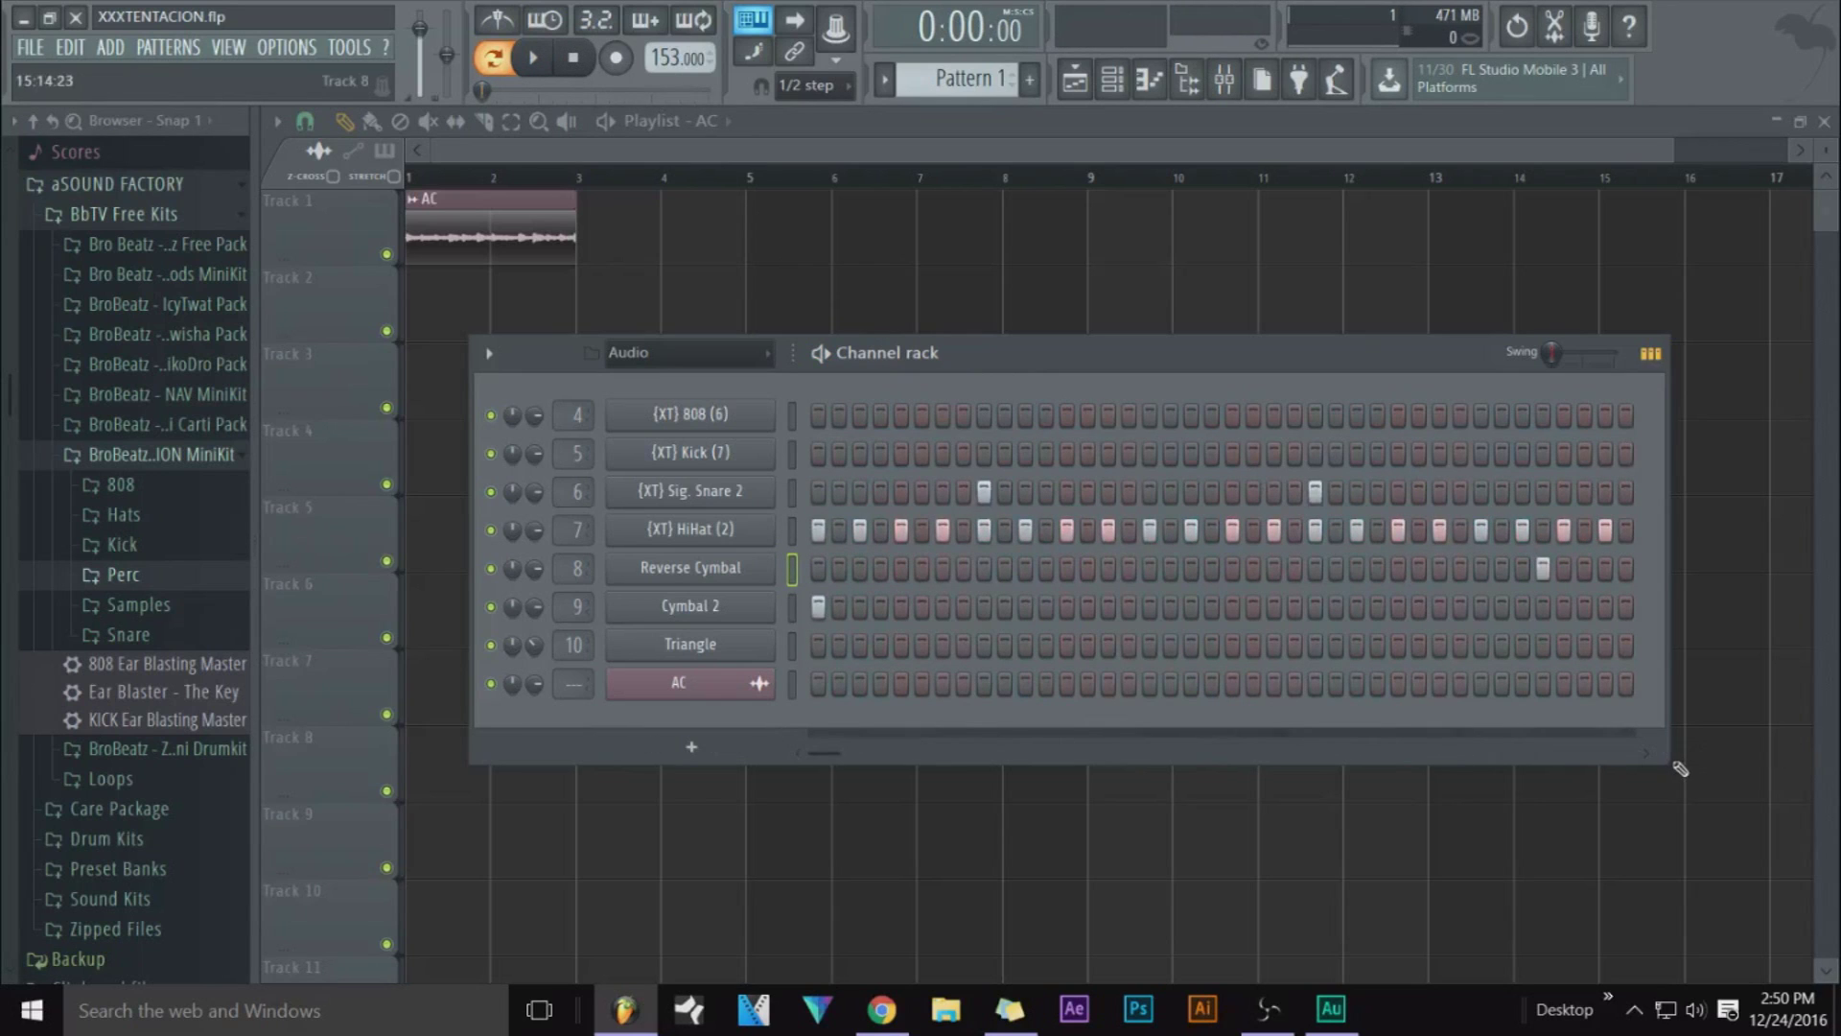
Narrow the channel rack to show 32 steps at once, shift it slightly up, and review the pattern from start to end
drag(1667, 764, 1502, 762)
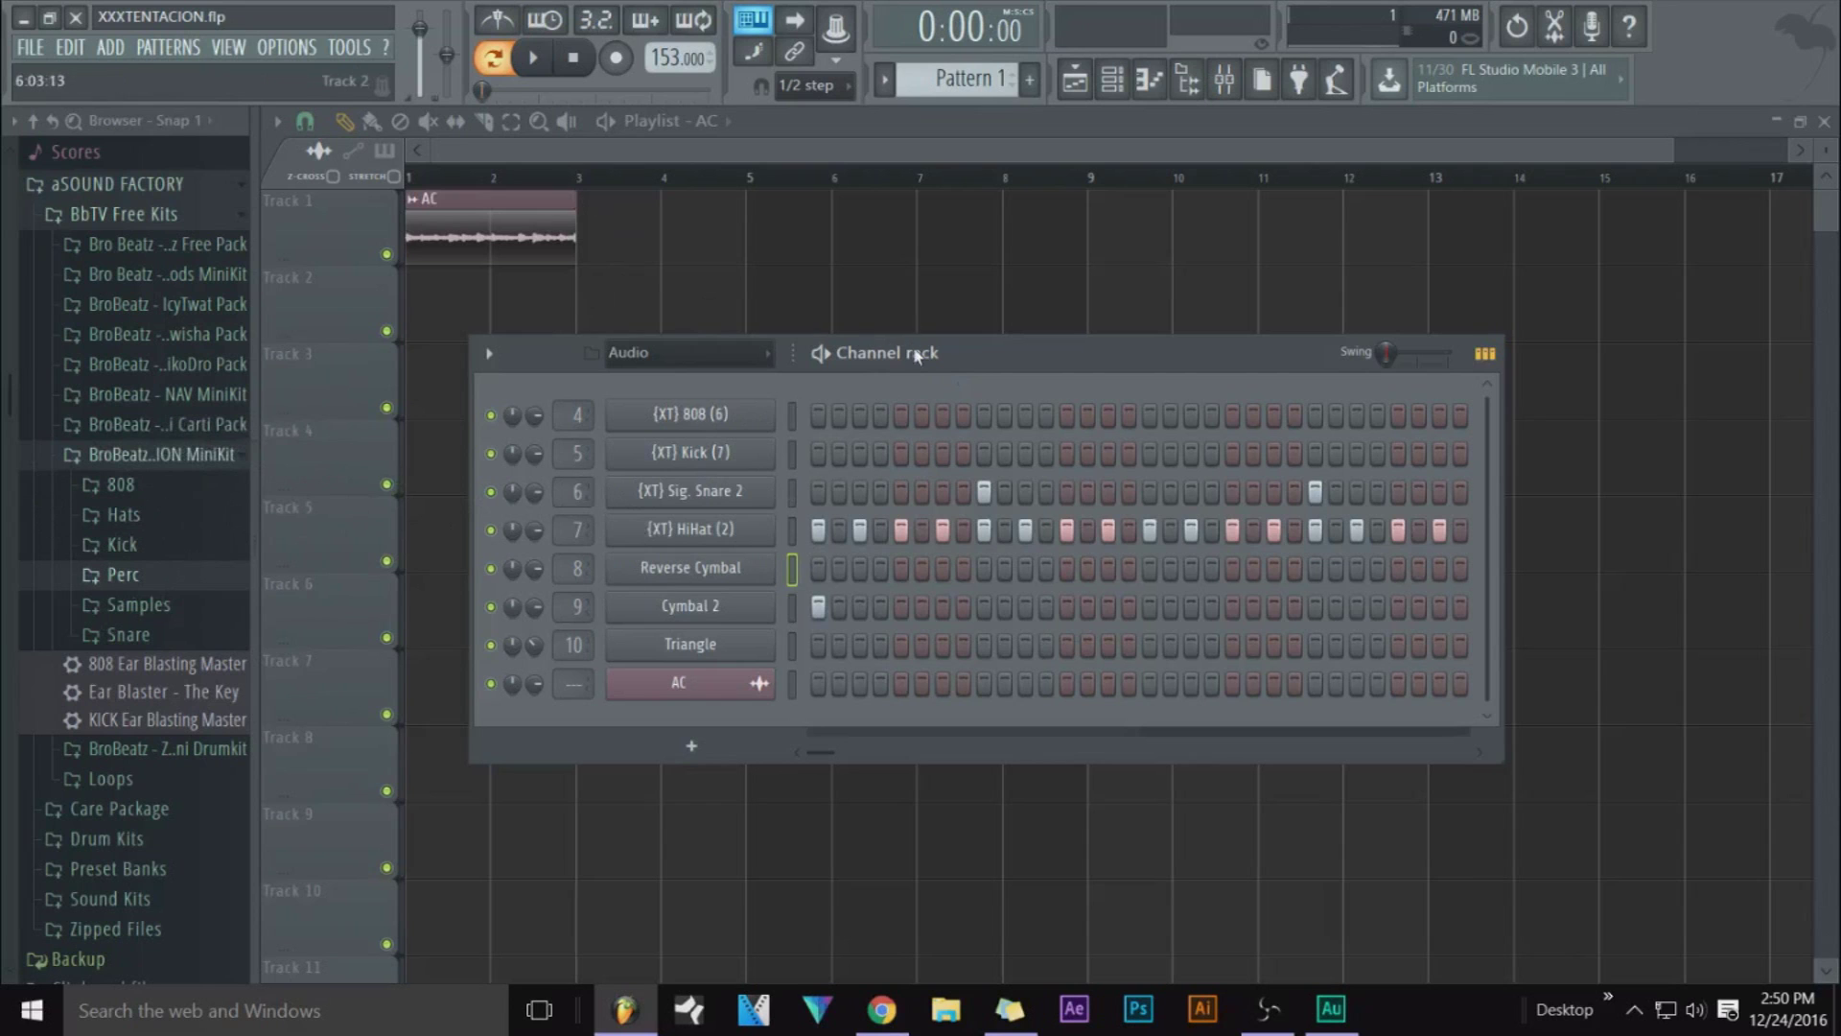
drag(918, 350, 874, 304)
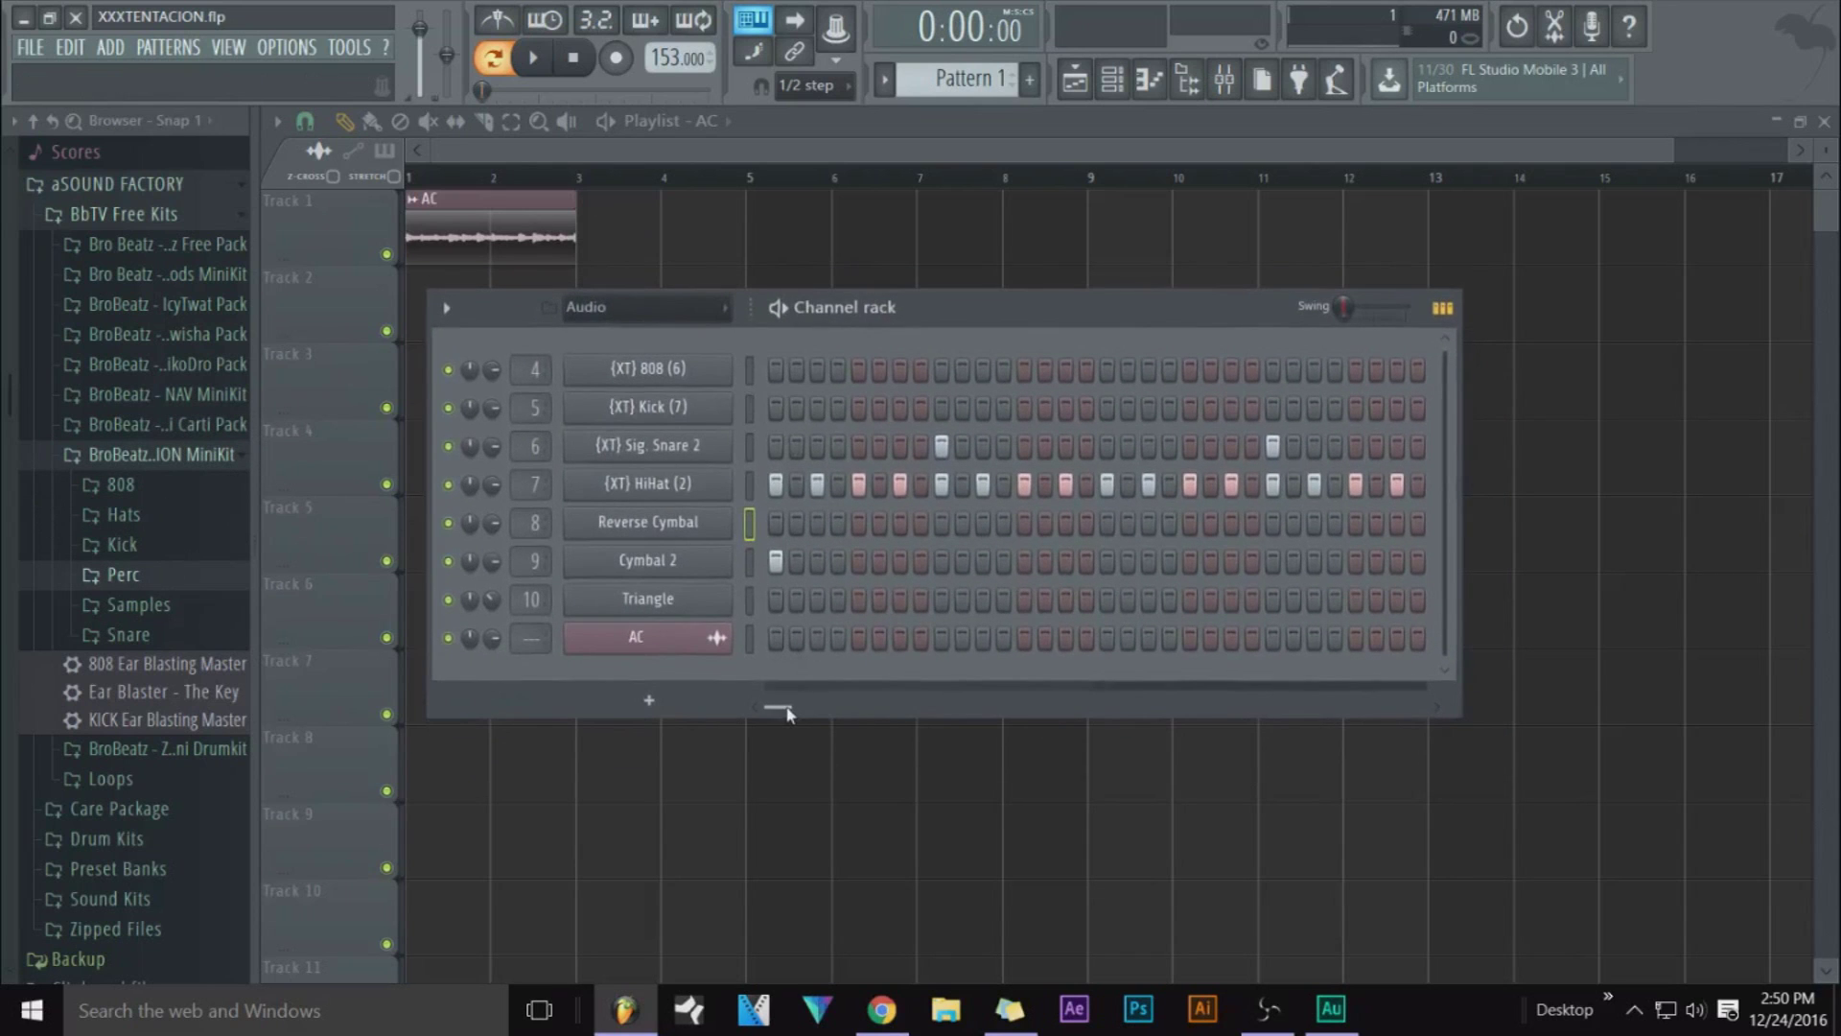
drag(778, 711, 1414, 709)
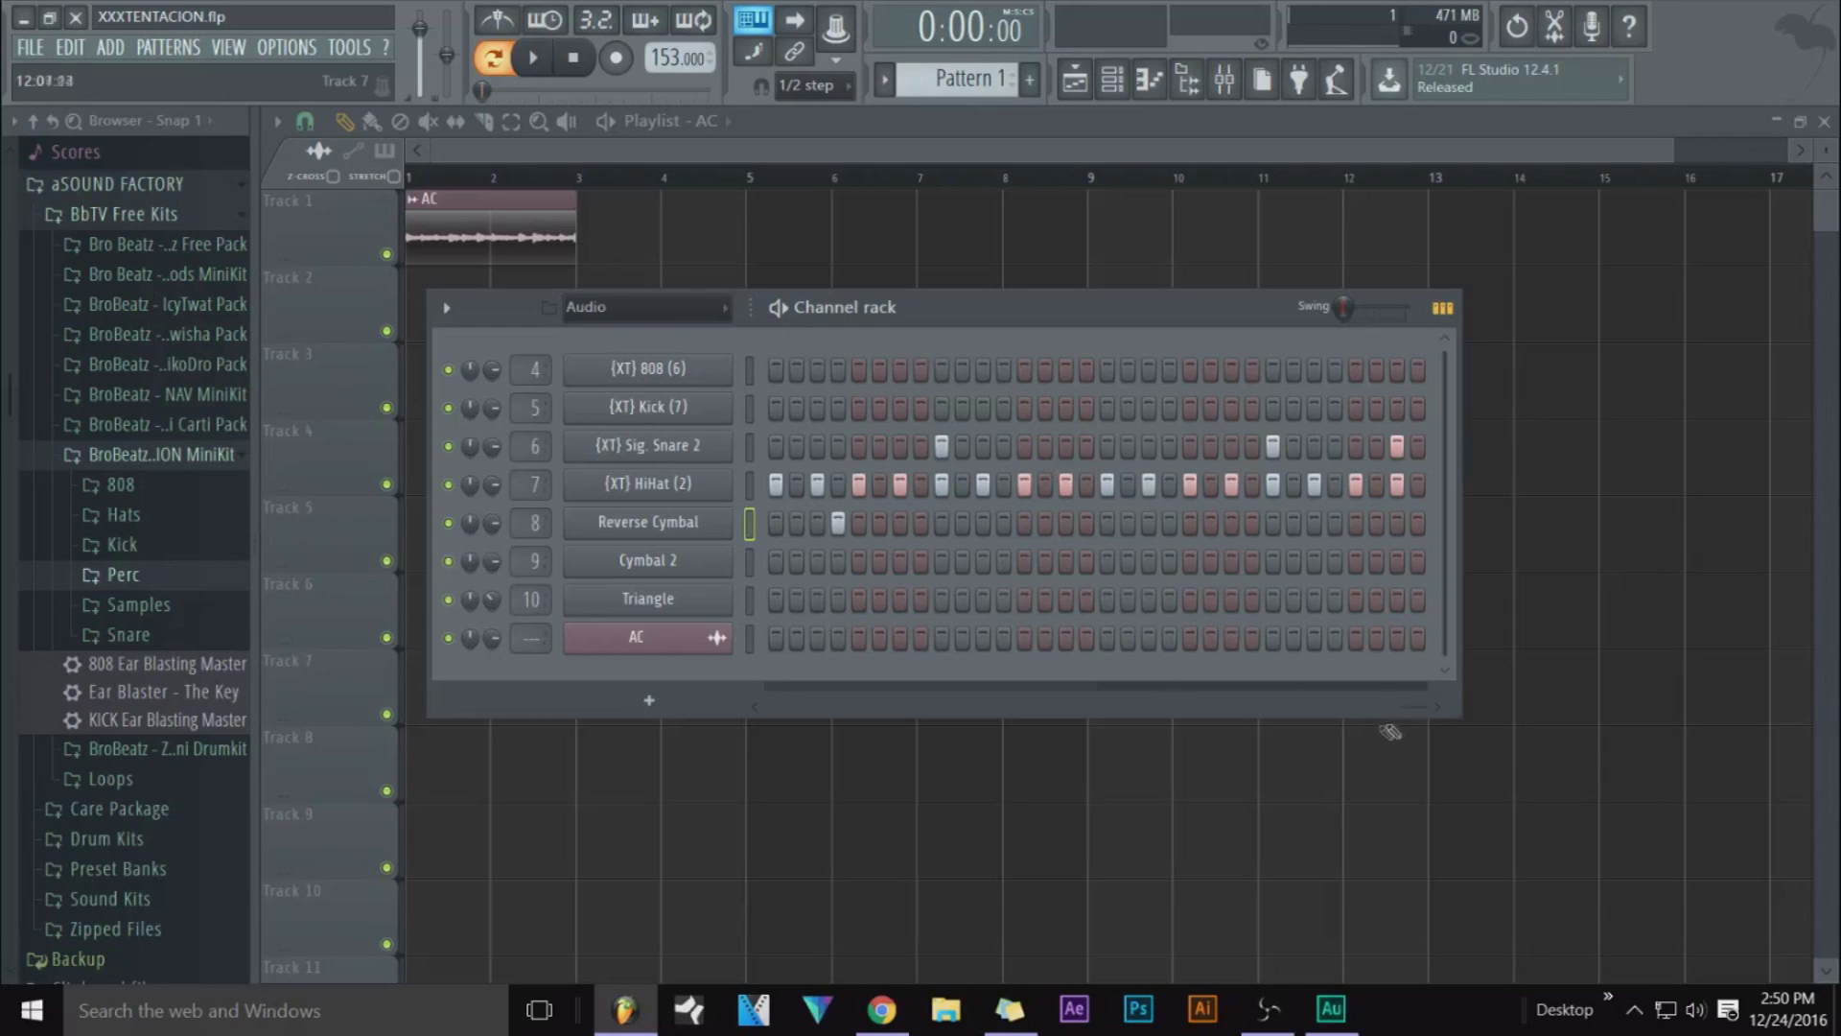
drag(1408, 710, 393, 697)
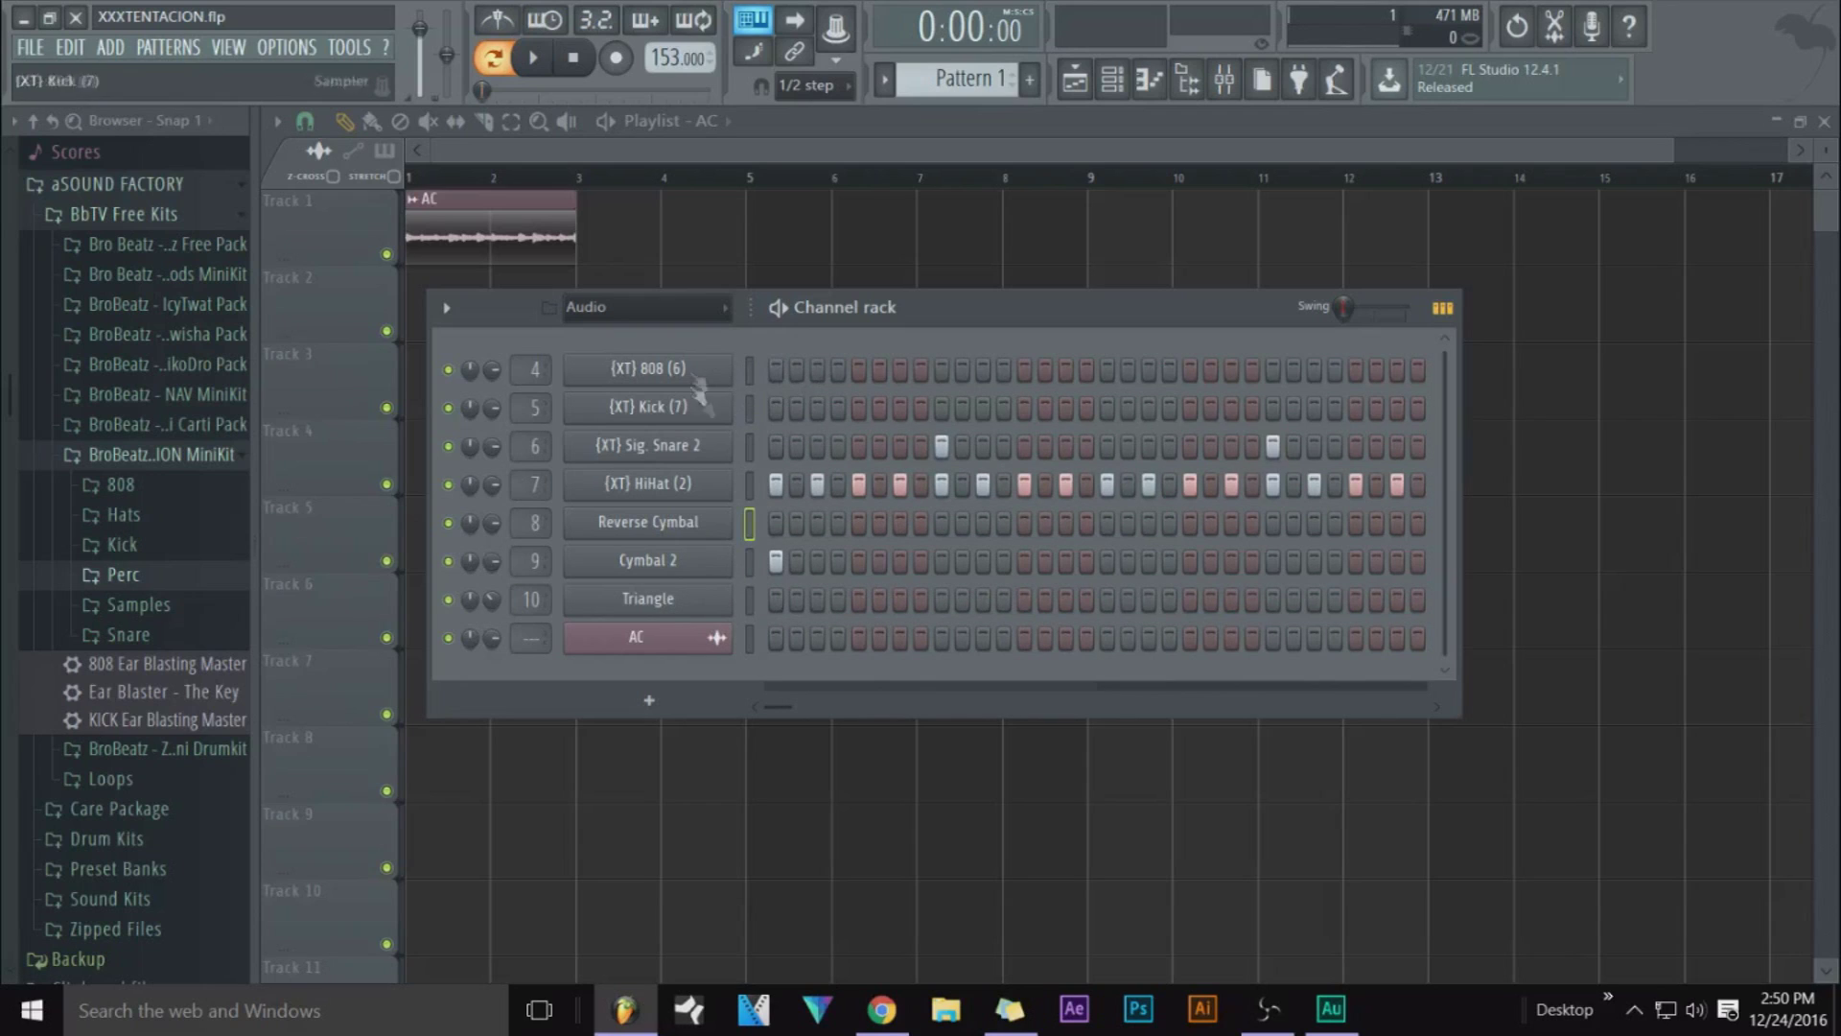
Program {XT} Kick (7) hits on step 1 of bar 1, steps 1 and 13 of bar 3, and step 5 of bar 4
click(776, 408)
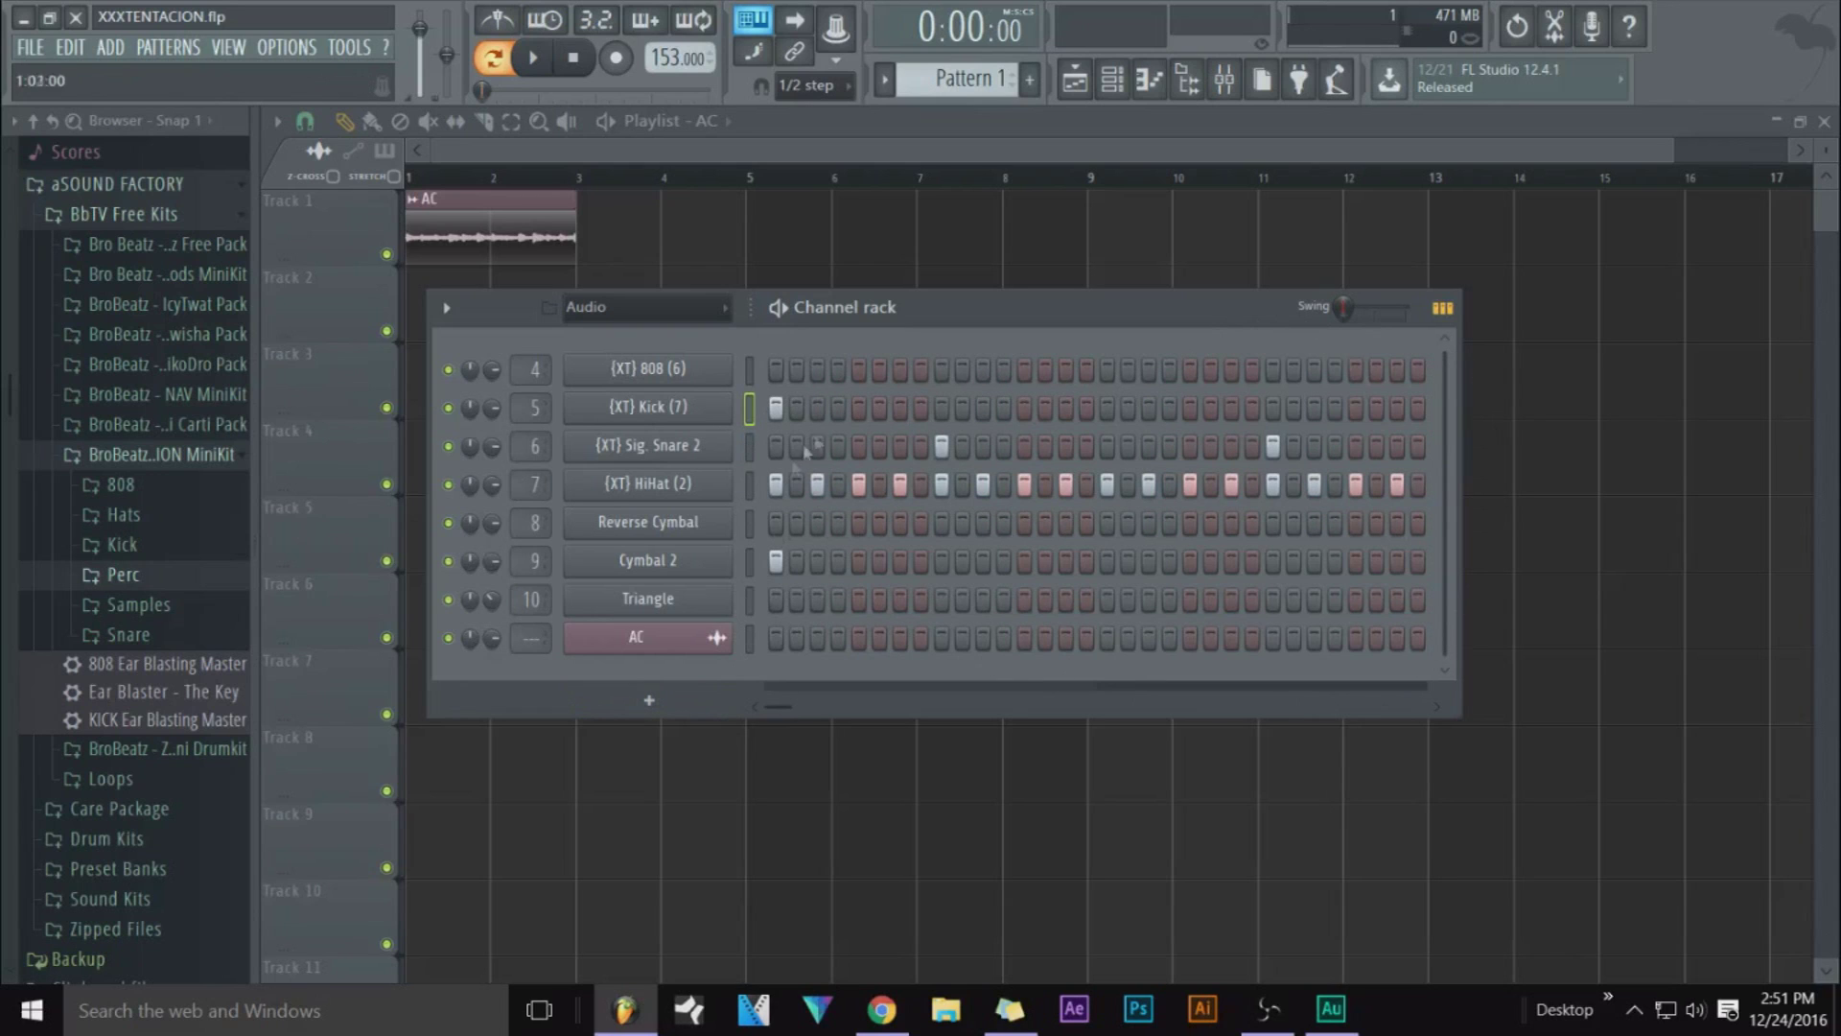
drag(780, 707, 1247, 706)
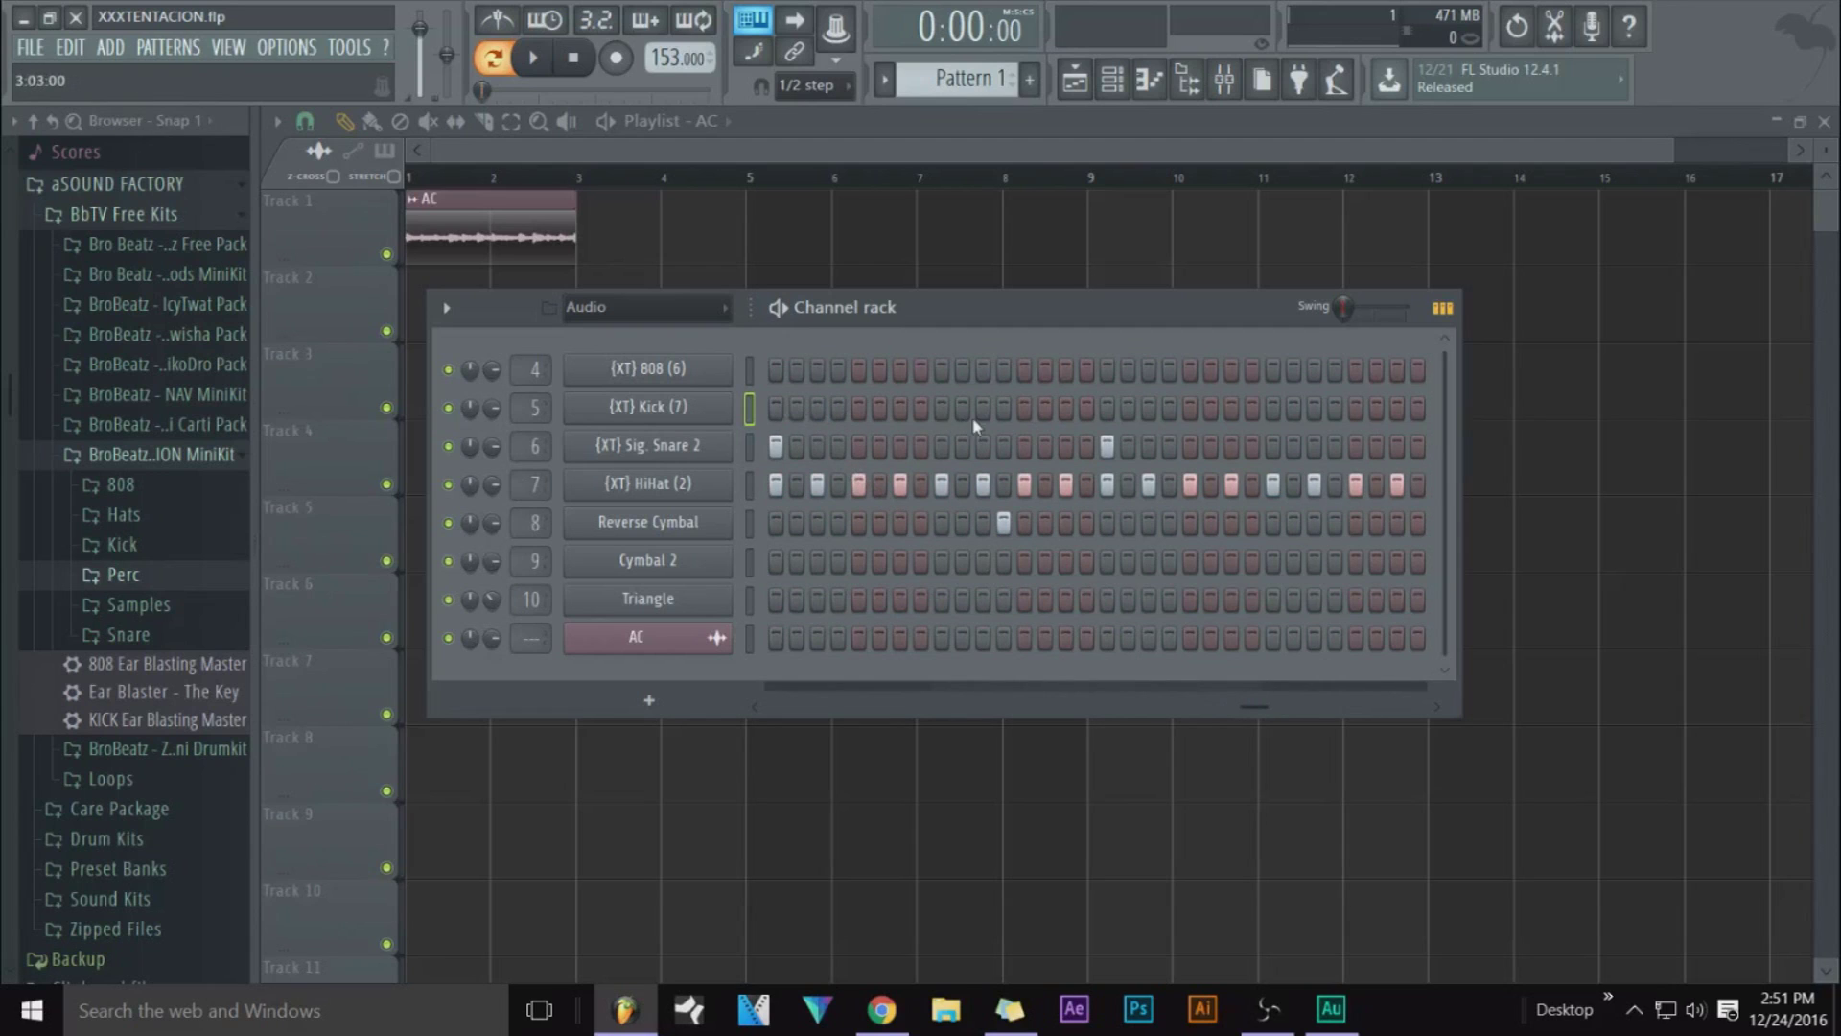
drag(1281, 709, 1402, 709)
click(797, 408)
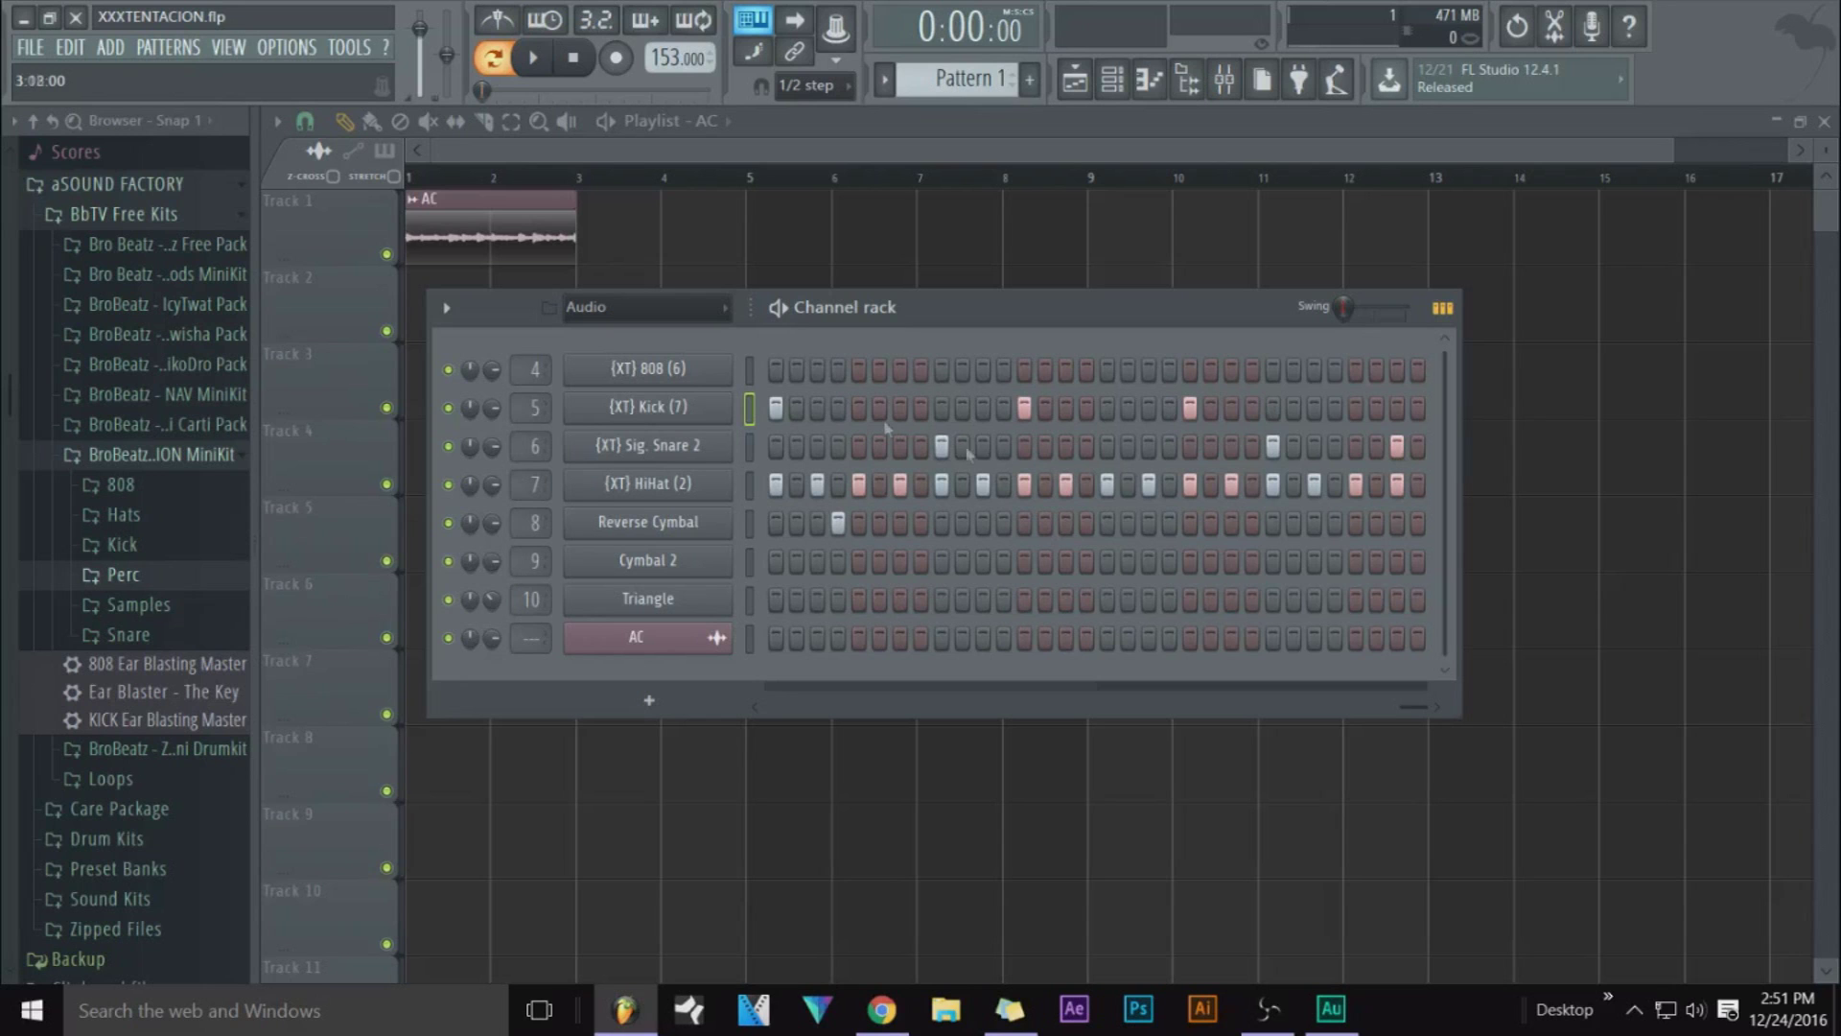
Reposition the channel rack slightly higher and widen it to show 44 steps at once
drag(849, 317, 911, 348)
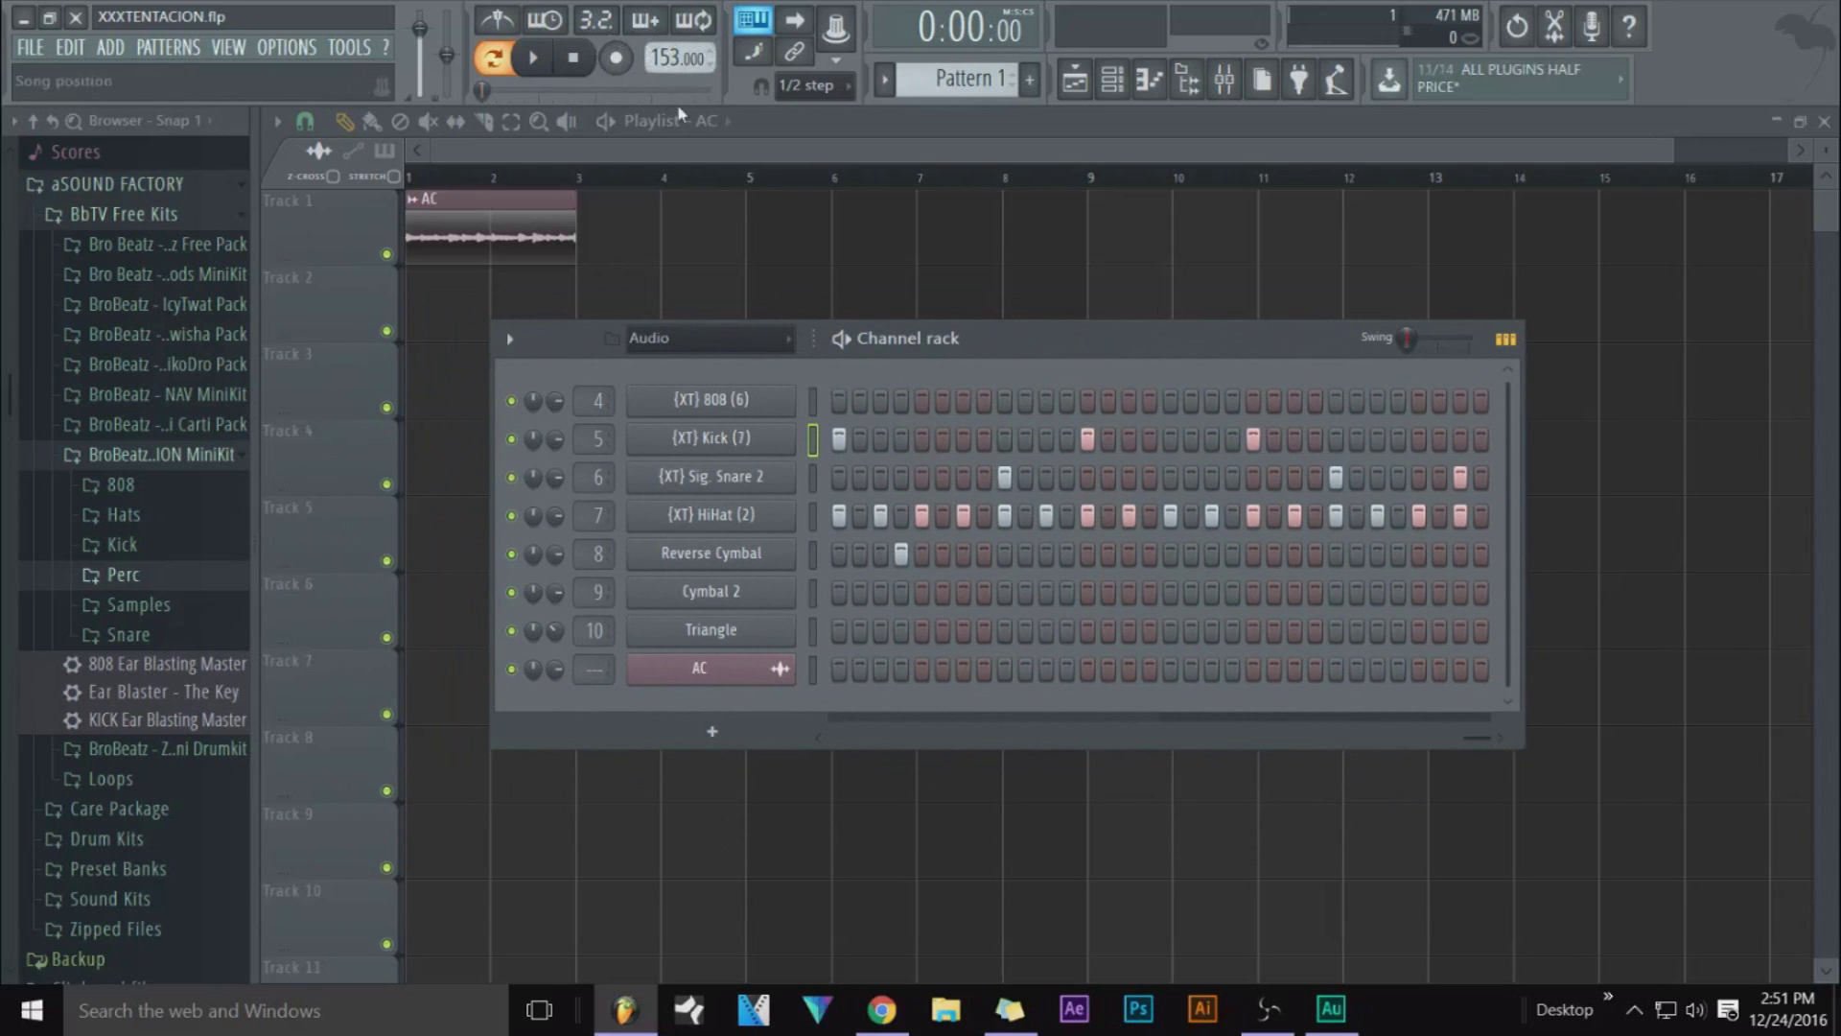
drag(1039, 342, 966, 297)
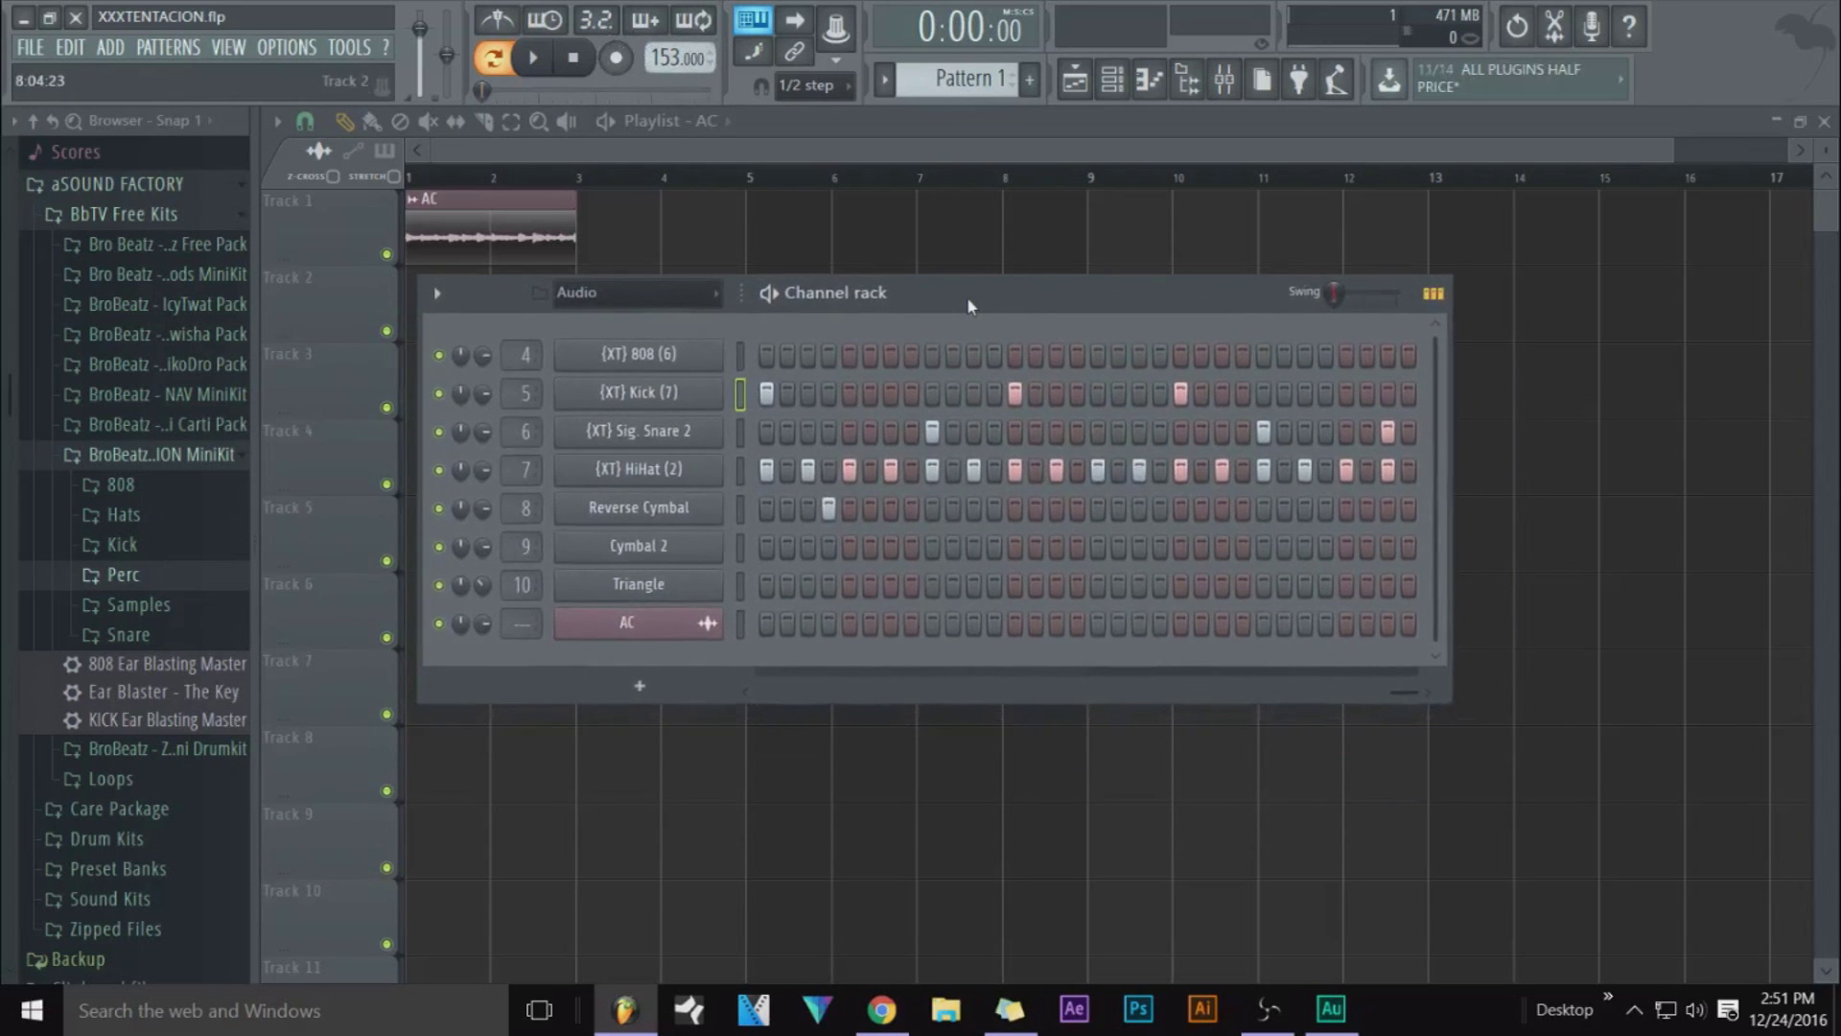
drag(1445, 712, 1697, 705)
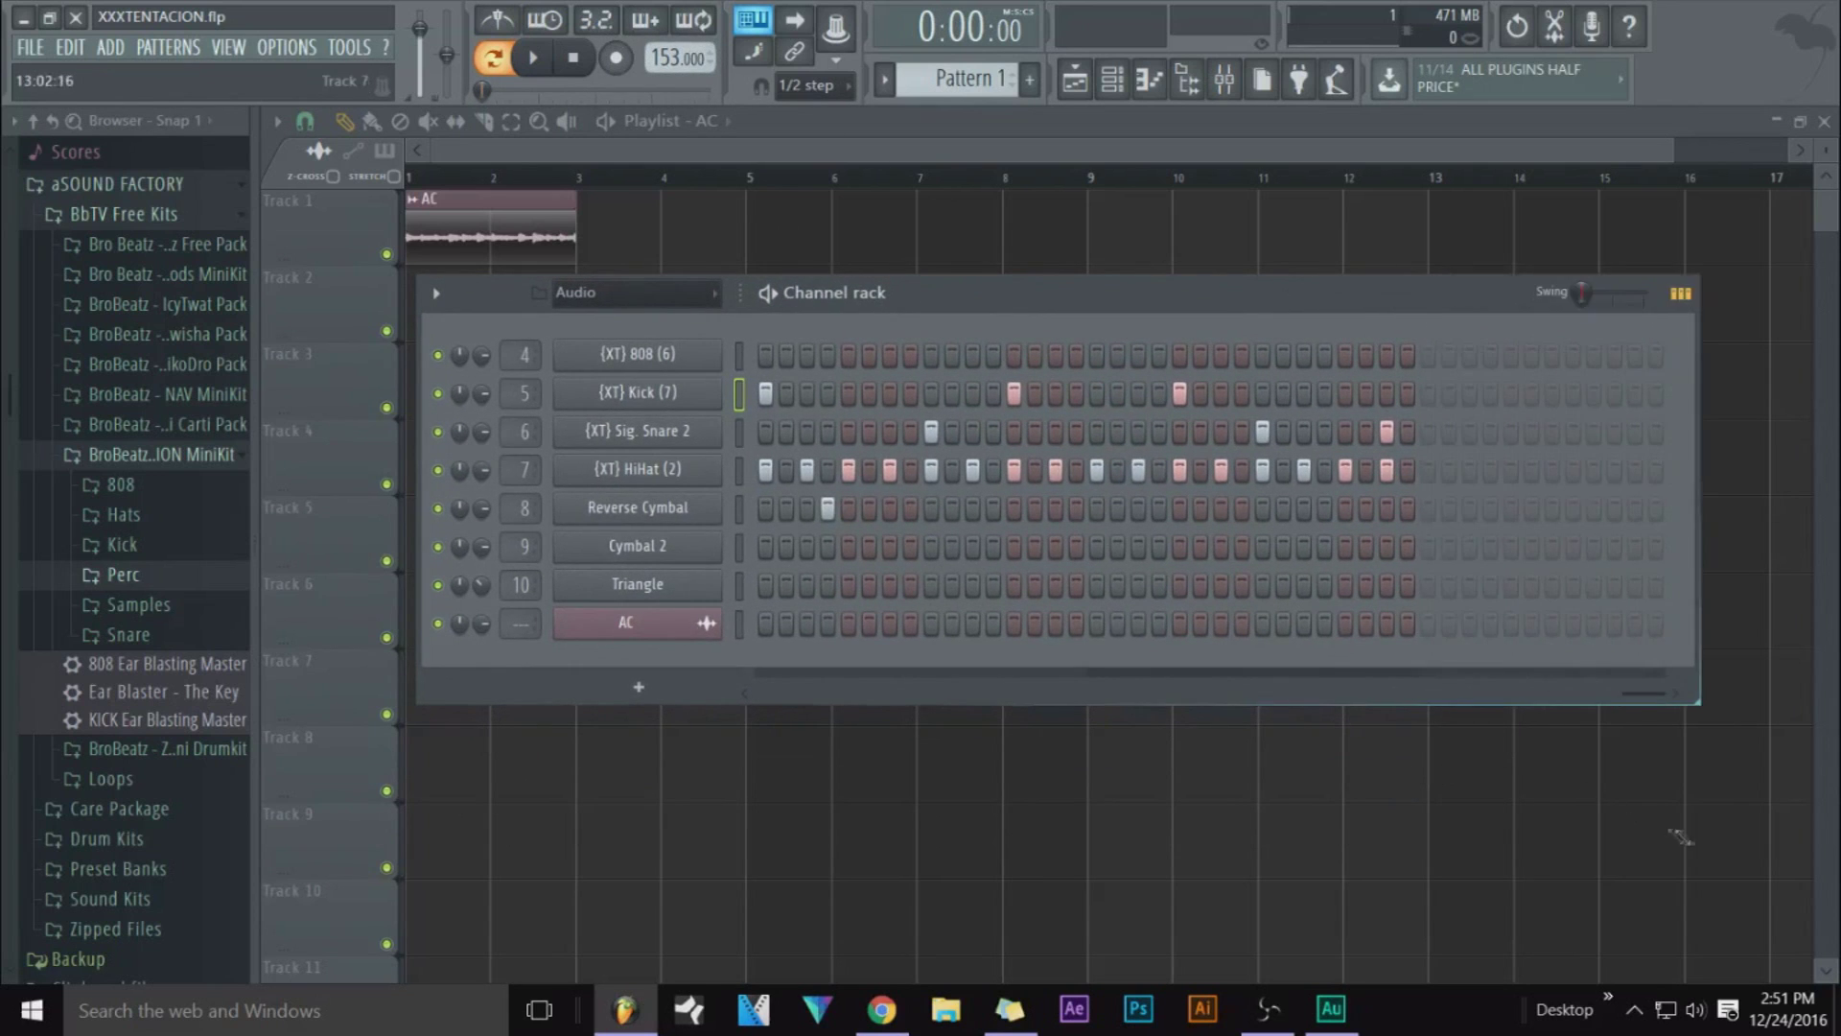
Copy the {XT} Kick (7) step pattern and paste it onto the {XT} 808 (6) channel
drag(1572, 691, 751, 622)
right_click(714, 369)
click(1032, 422)
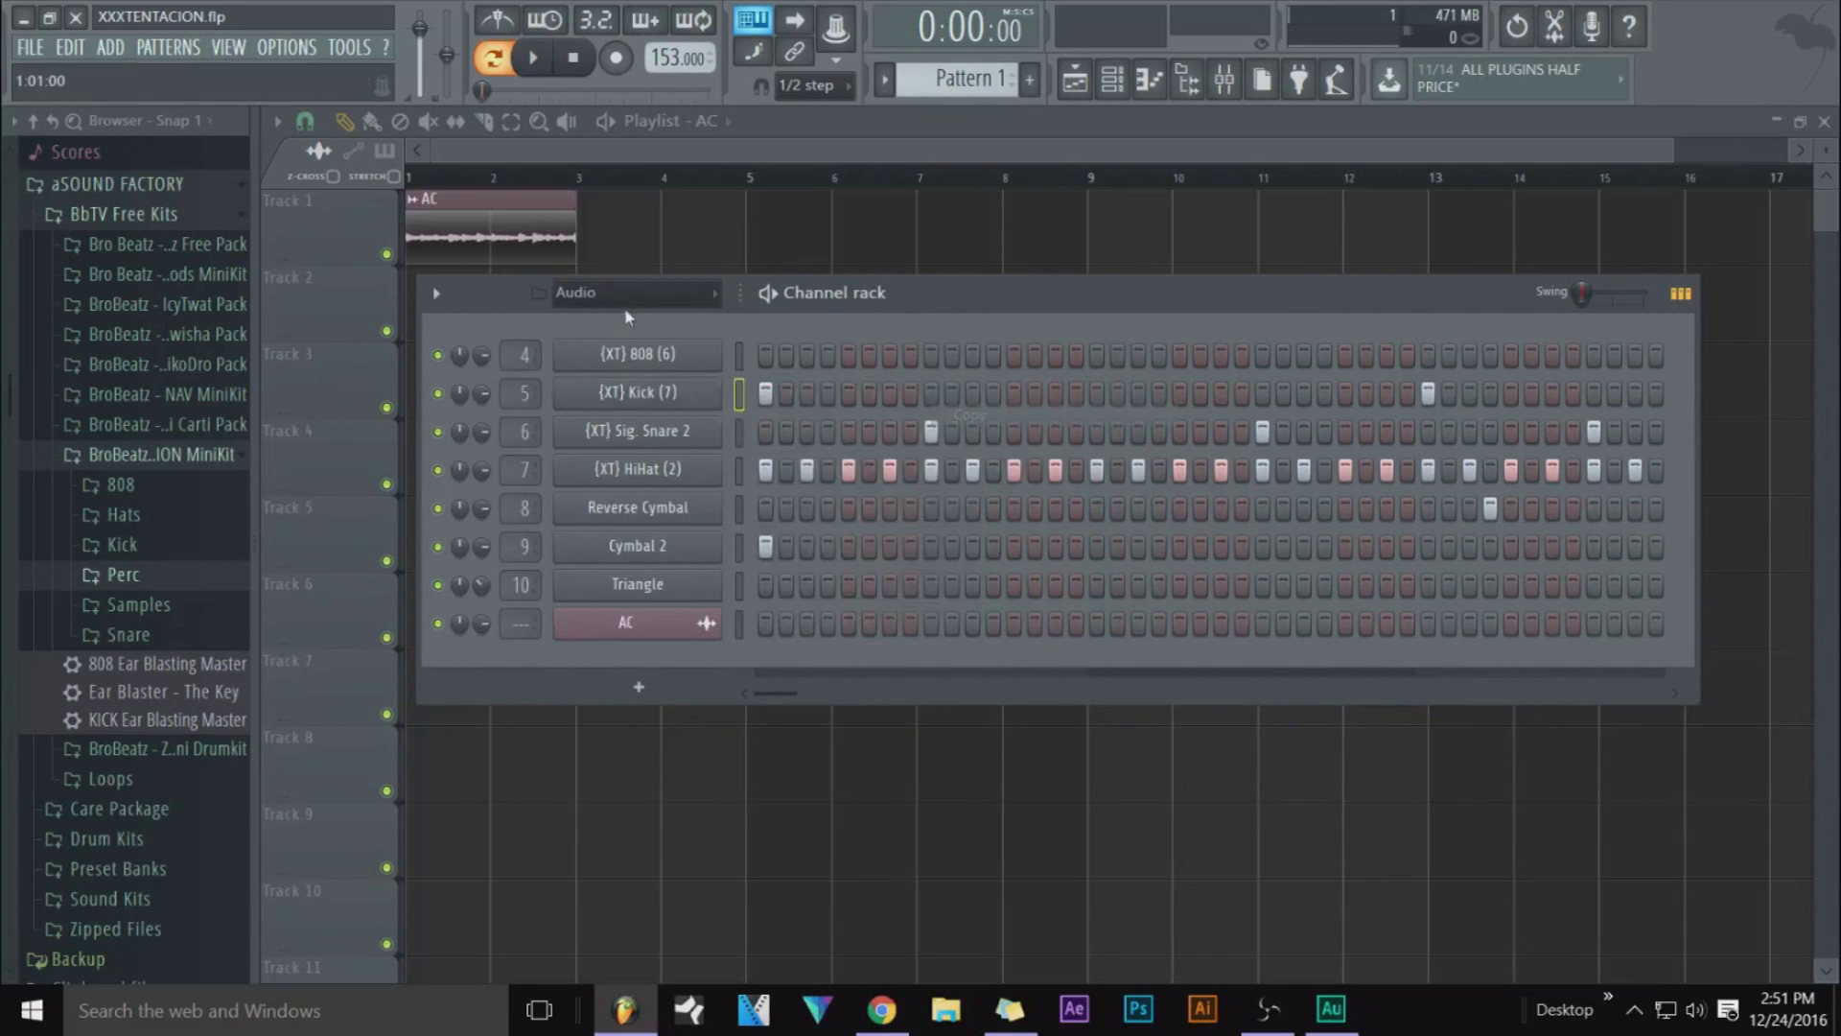
right_click(649, 354)
click(968, 404)
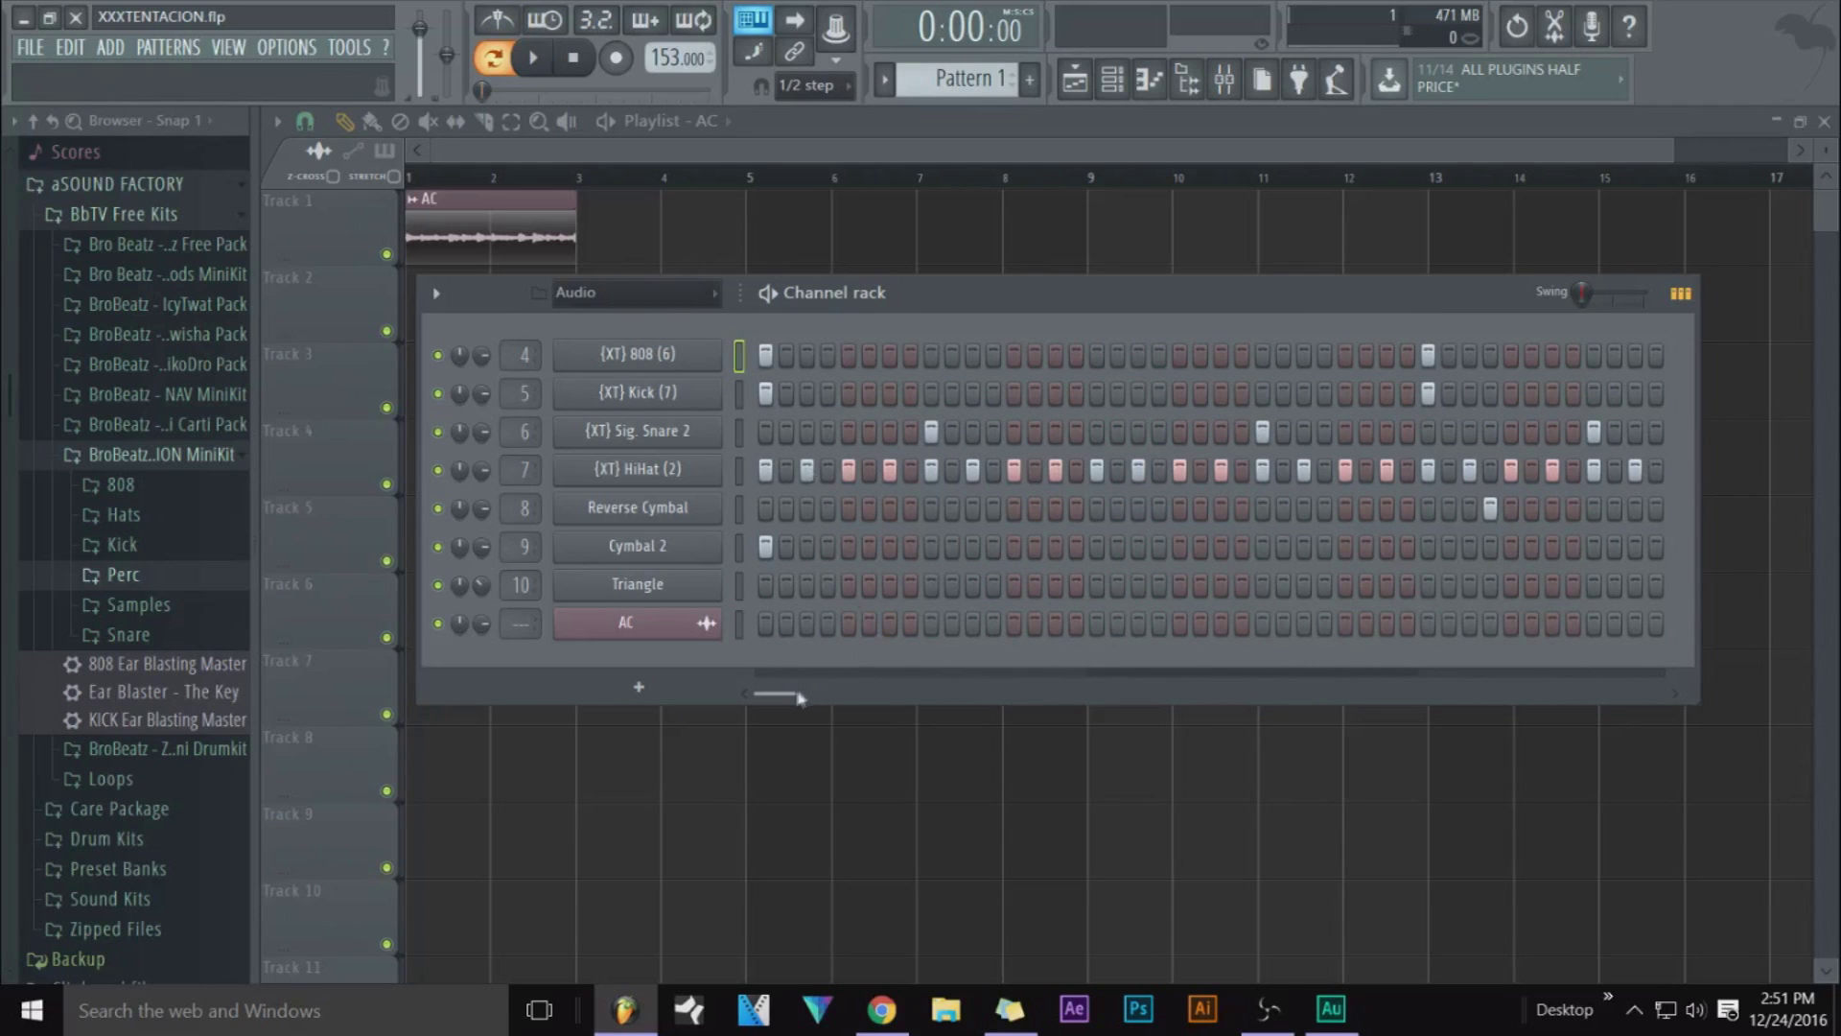
Add a Triangle hit on step 13 of bar 1
click(1015, 584)
mouse_move(793, 698)
mouse_down()
mouse_move(1610, 705)
mouse_move(1618, 660)
mouse_move(1534, 698)
mouse_move(767, 694)
mouse_up()
right_click(638, 584)
key(Escape)
Select the Insert 5 track in the mixer, return to the channel rack and play the pattern while reviewing its later bars
click(1224, 78)
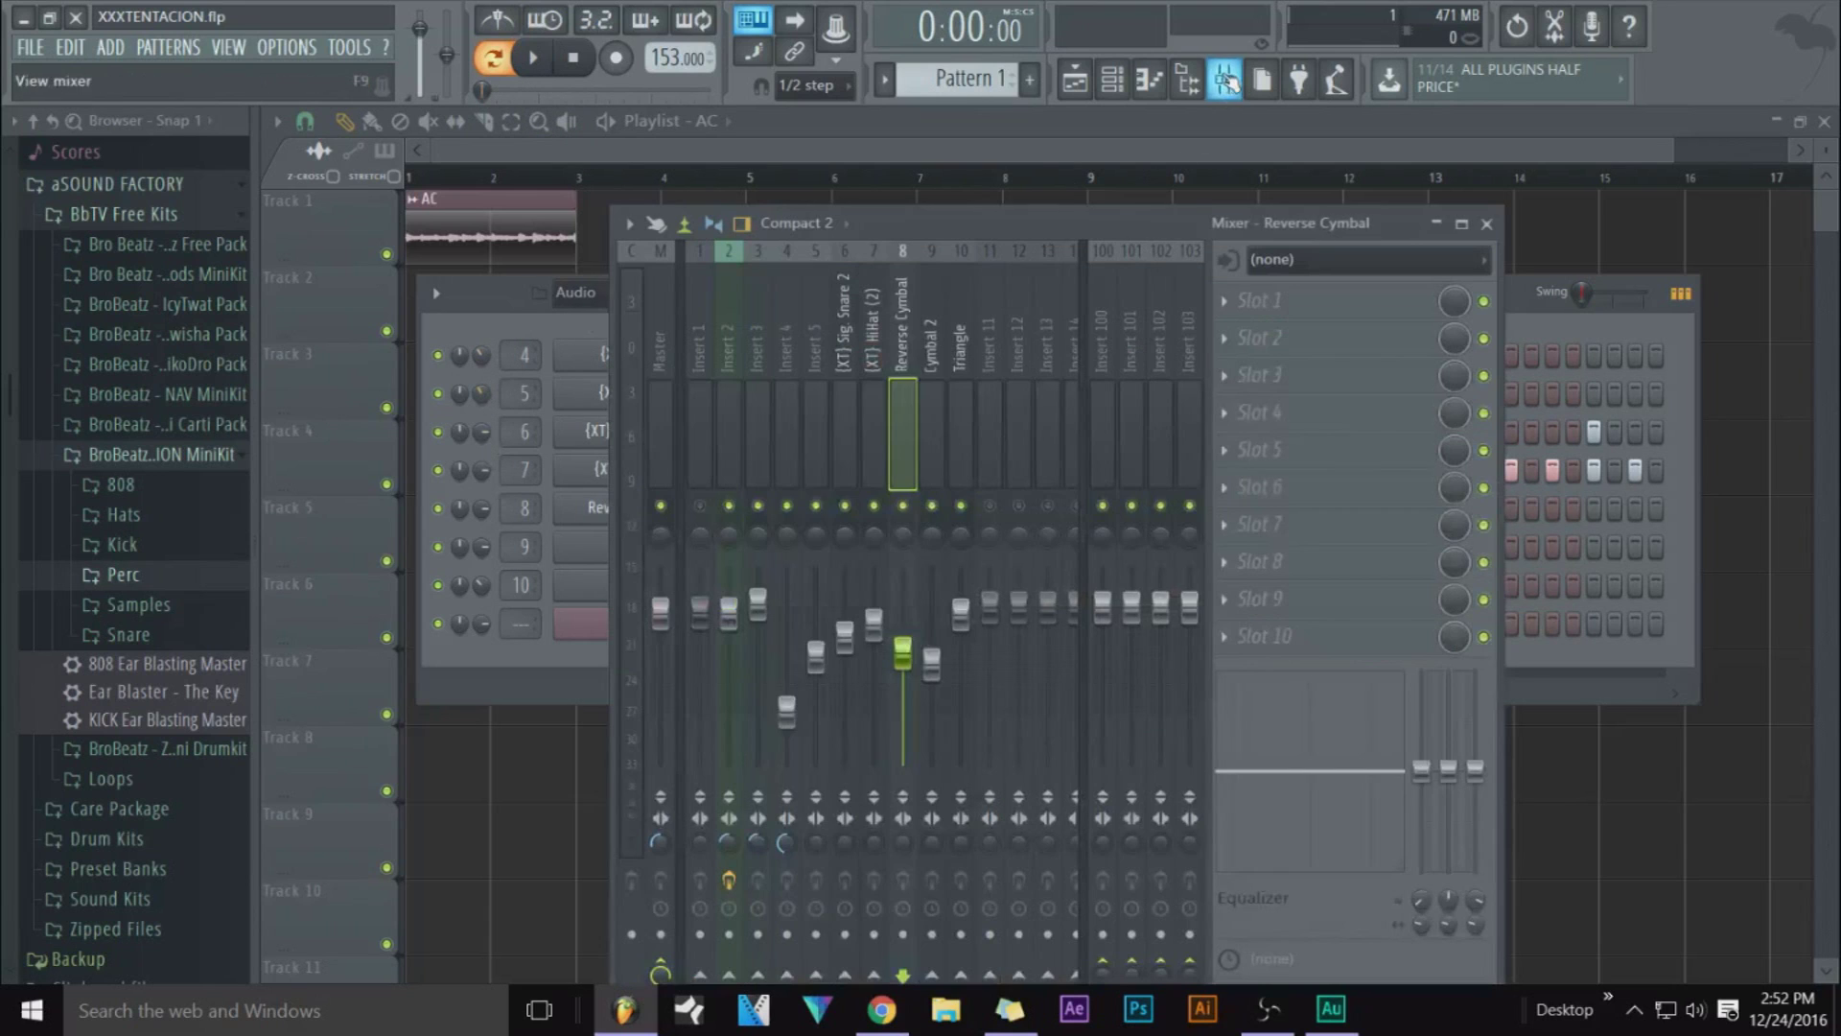
click(818, 401)
click(537, 403)
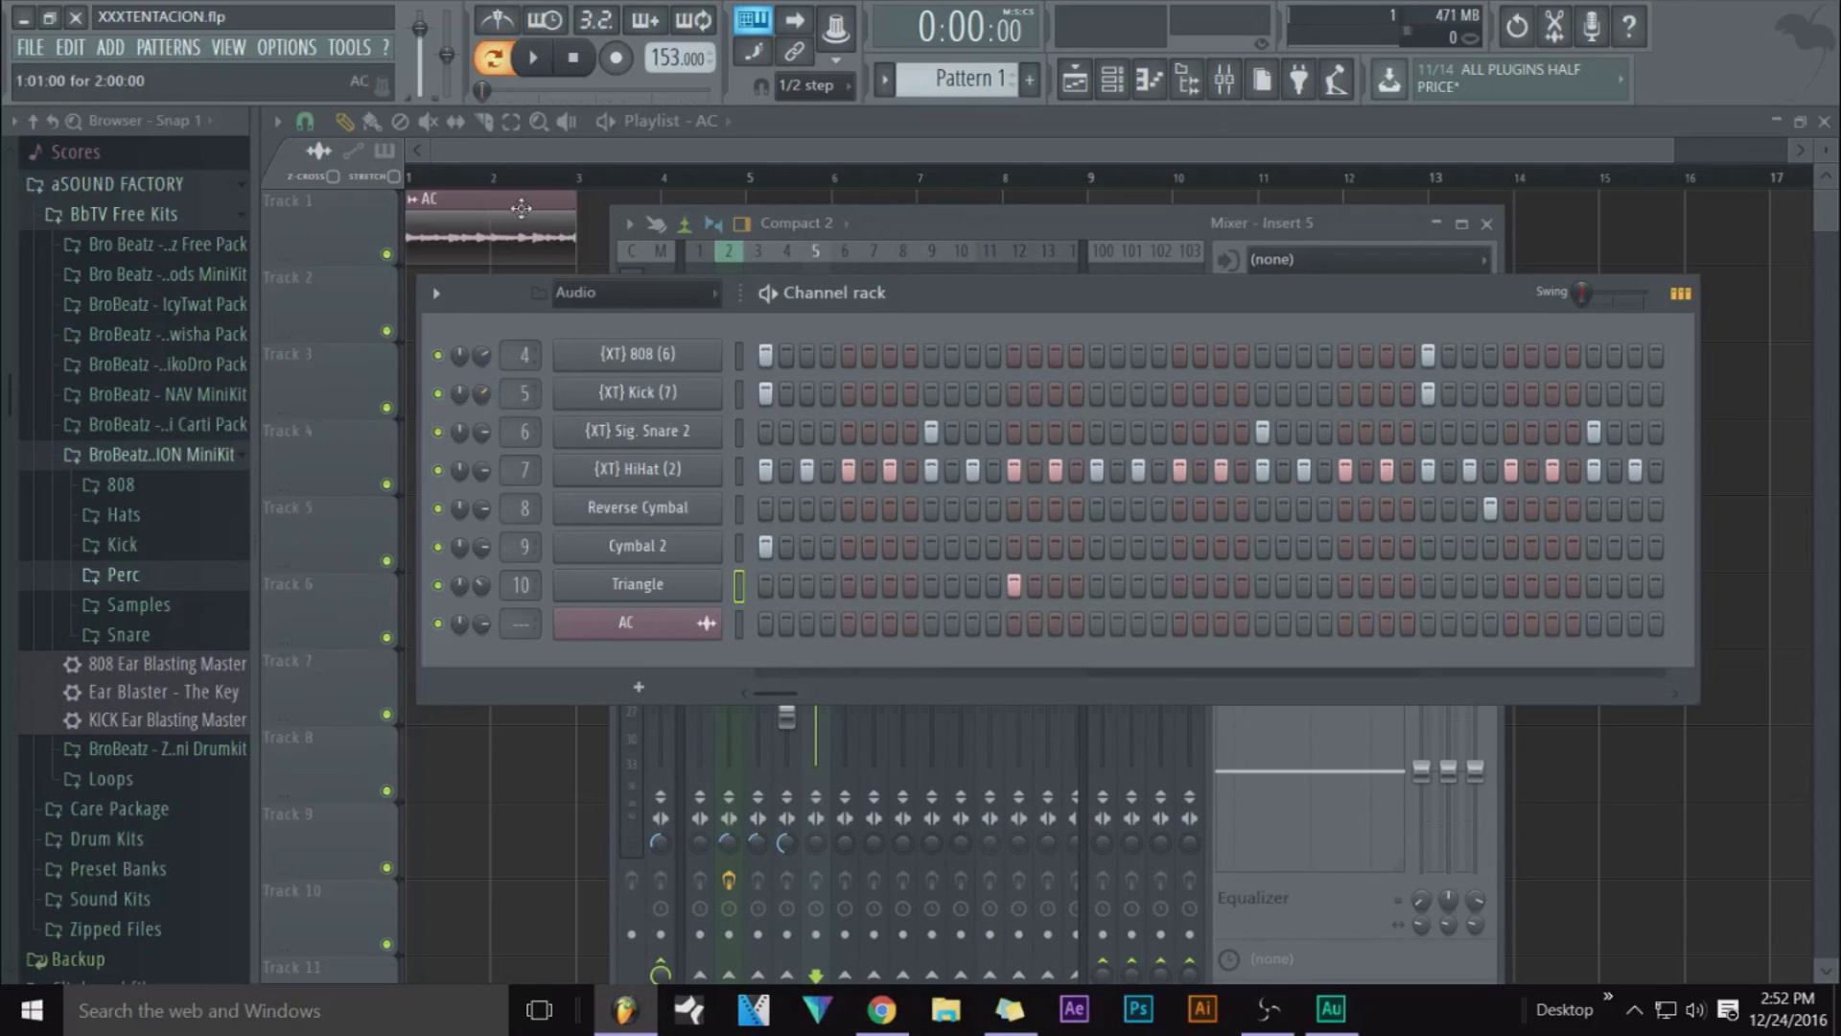
key(space)
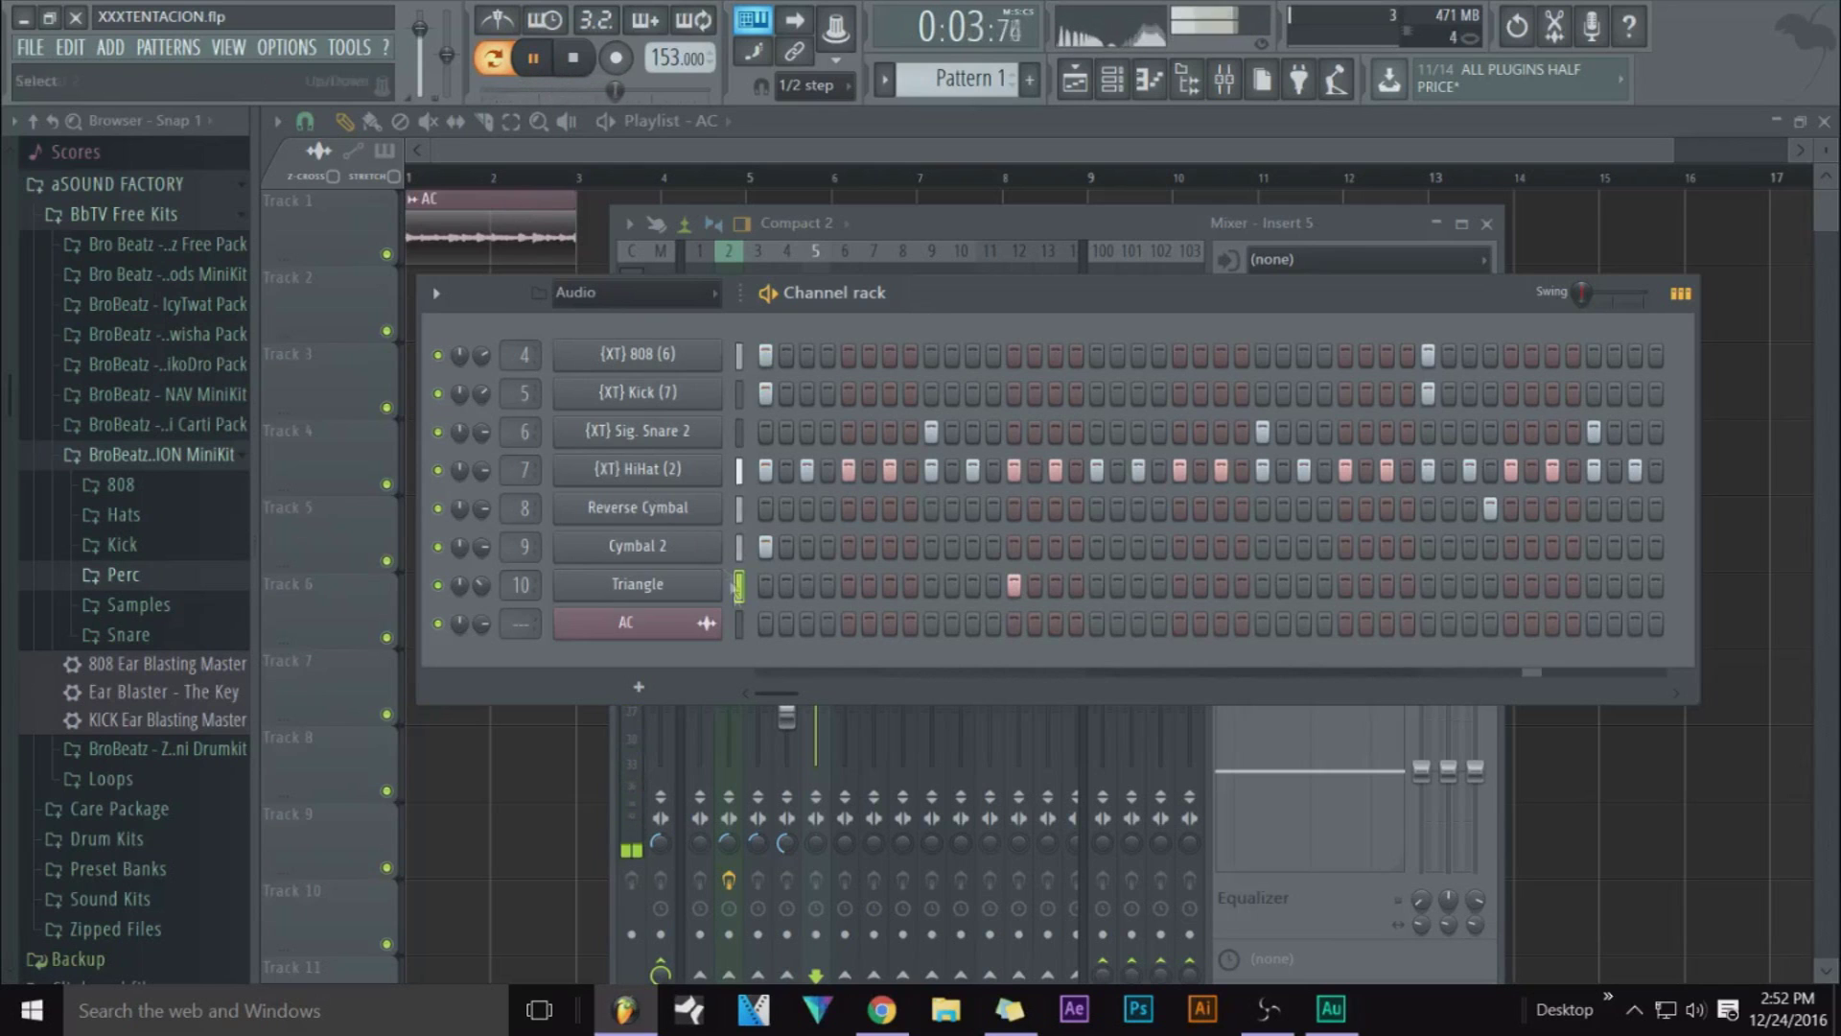
drag(776, 693, 1409, 692)
click(575, 58)
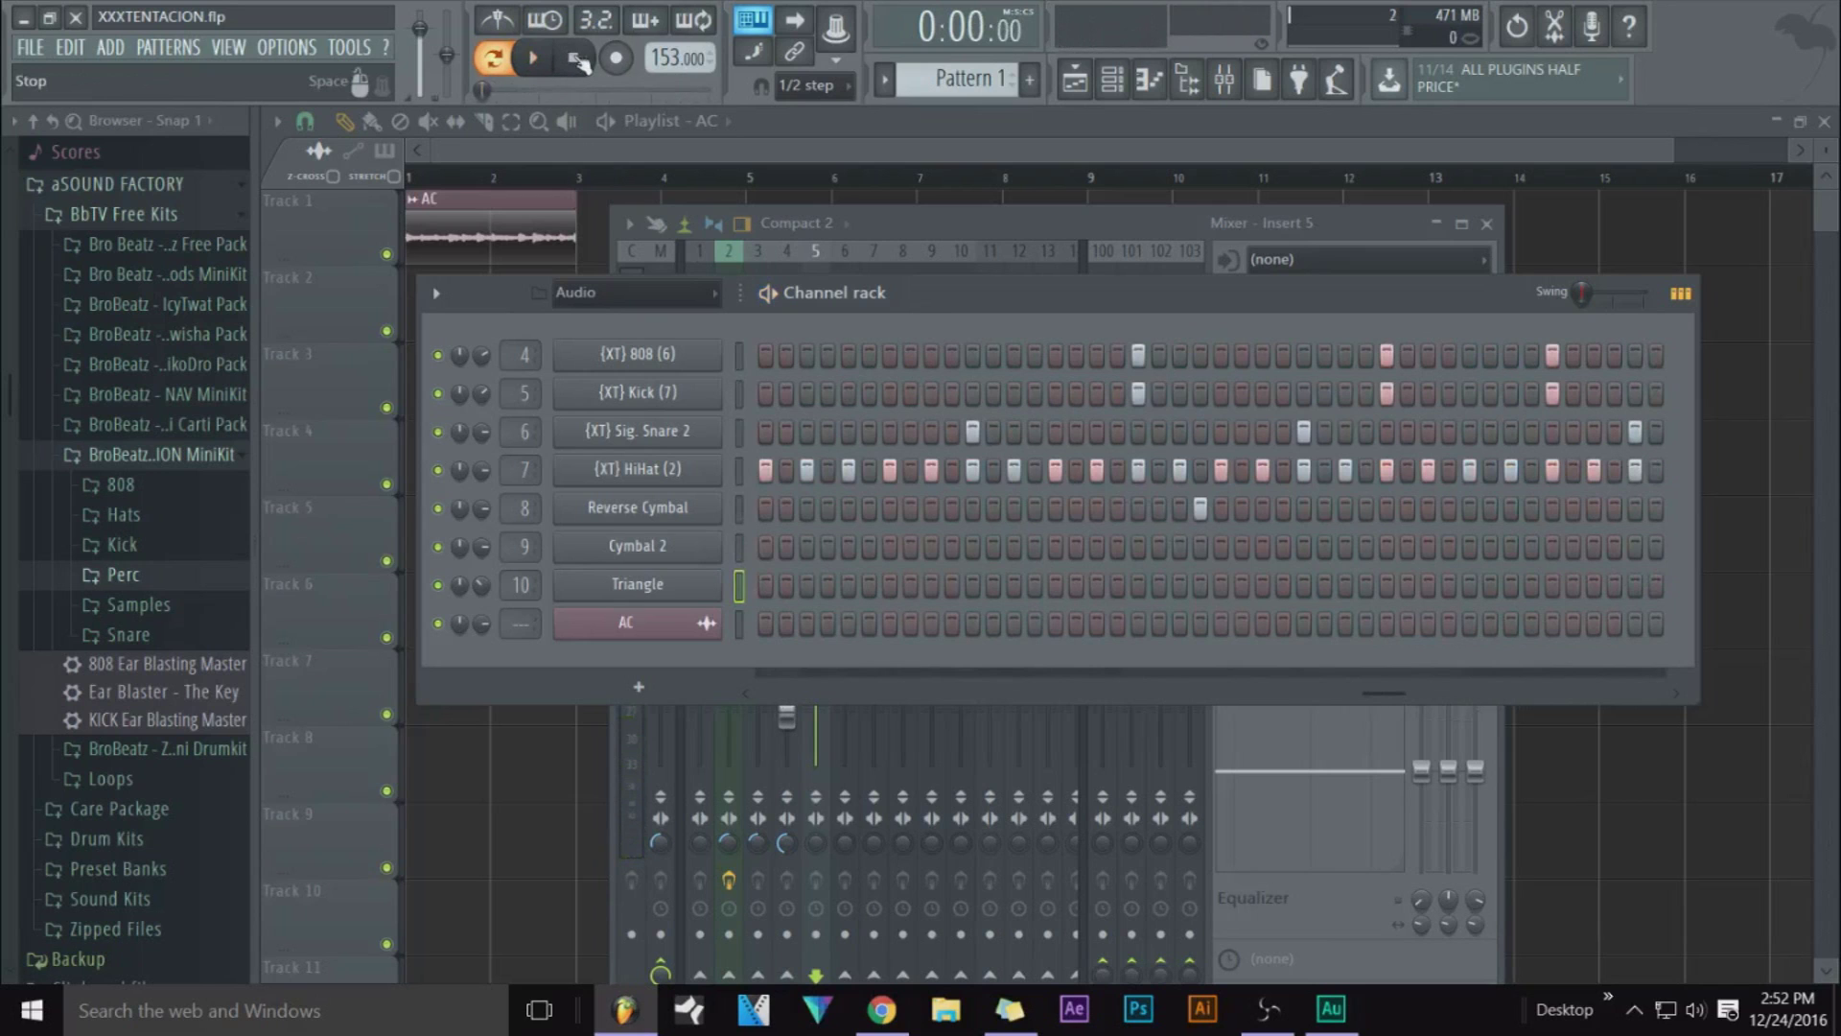
click(1268, 1008)
click(1267, 1008)
Check the Cut itself option on the HiHat, 808, Kick and Triangle channels, and enable it for the AC audio clip channel
right_click(671, 469)
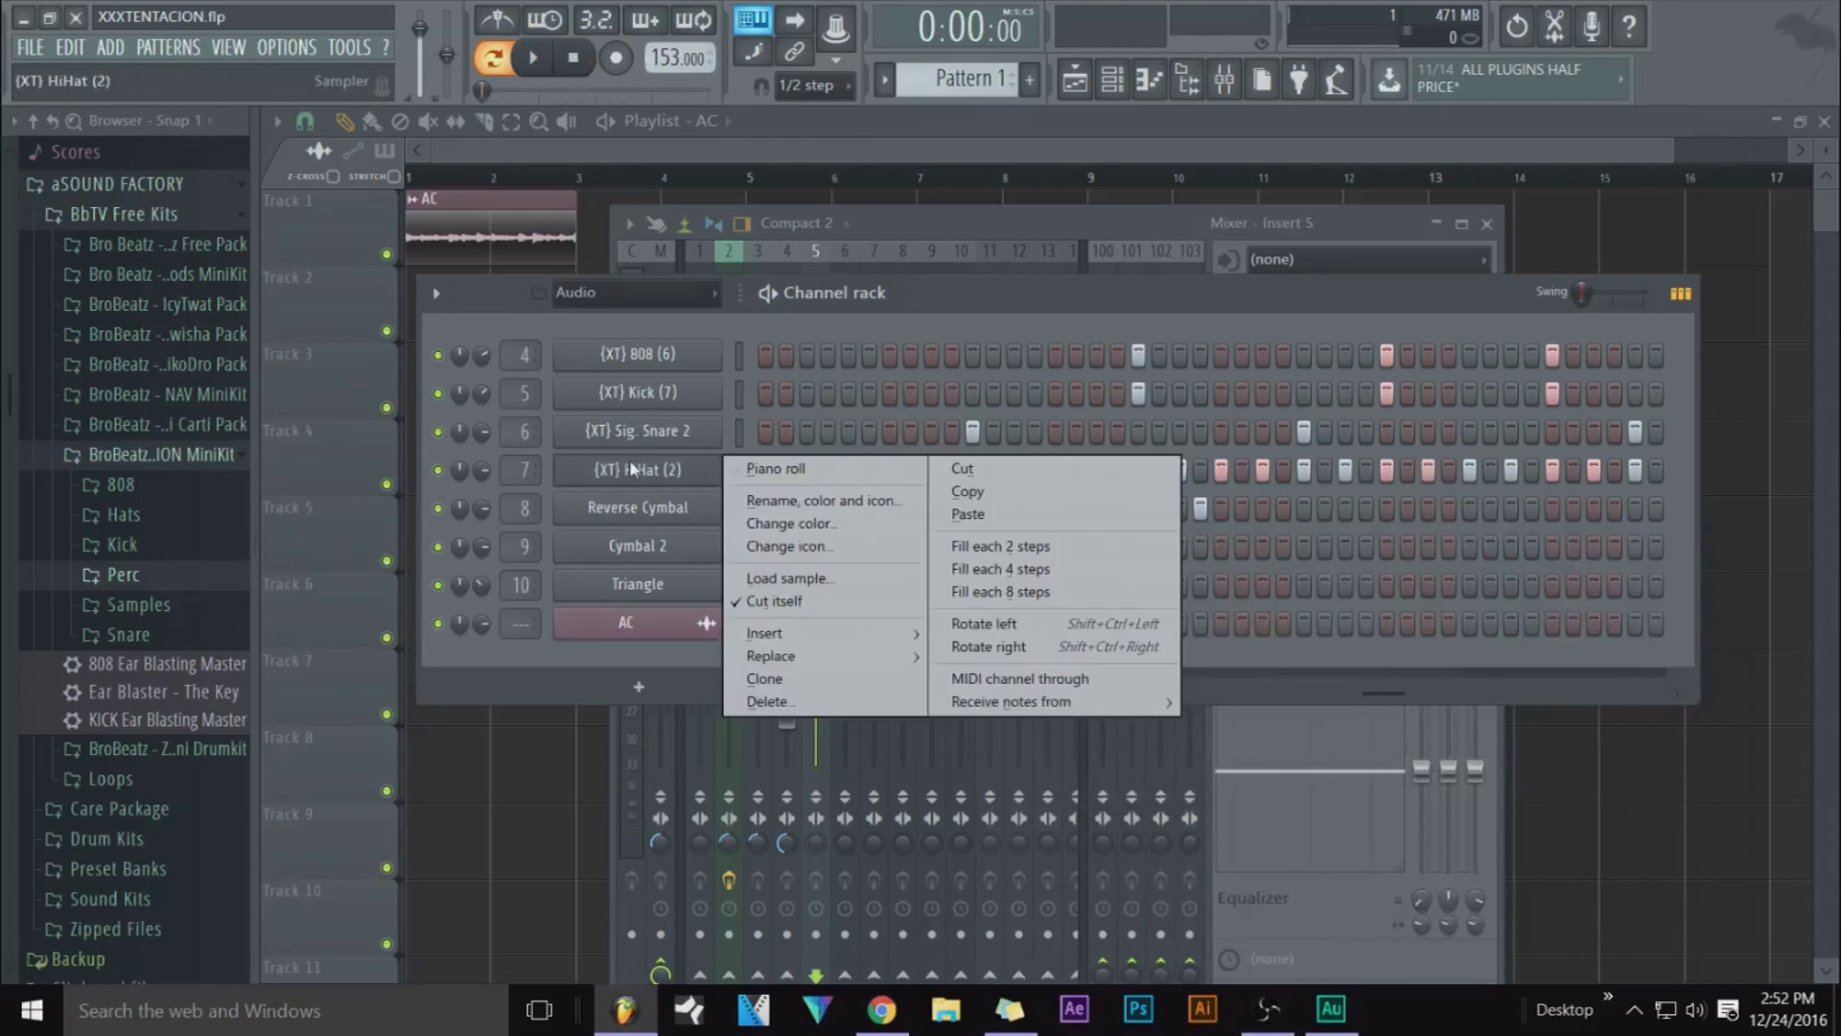
key(Escape)
right_click(642, 355)
key(Escape)
right_click(648, 397)
key(Escape)
right_click(645, 470)
key(Escape)
right_click(648, 471)
key(Escape)
right_click(652, 584)
key(Escape)
right_click(630, 628)
key(Escape)
right_click(644, 635)
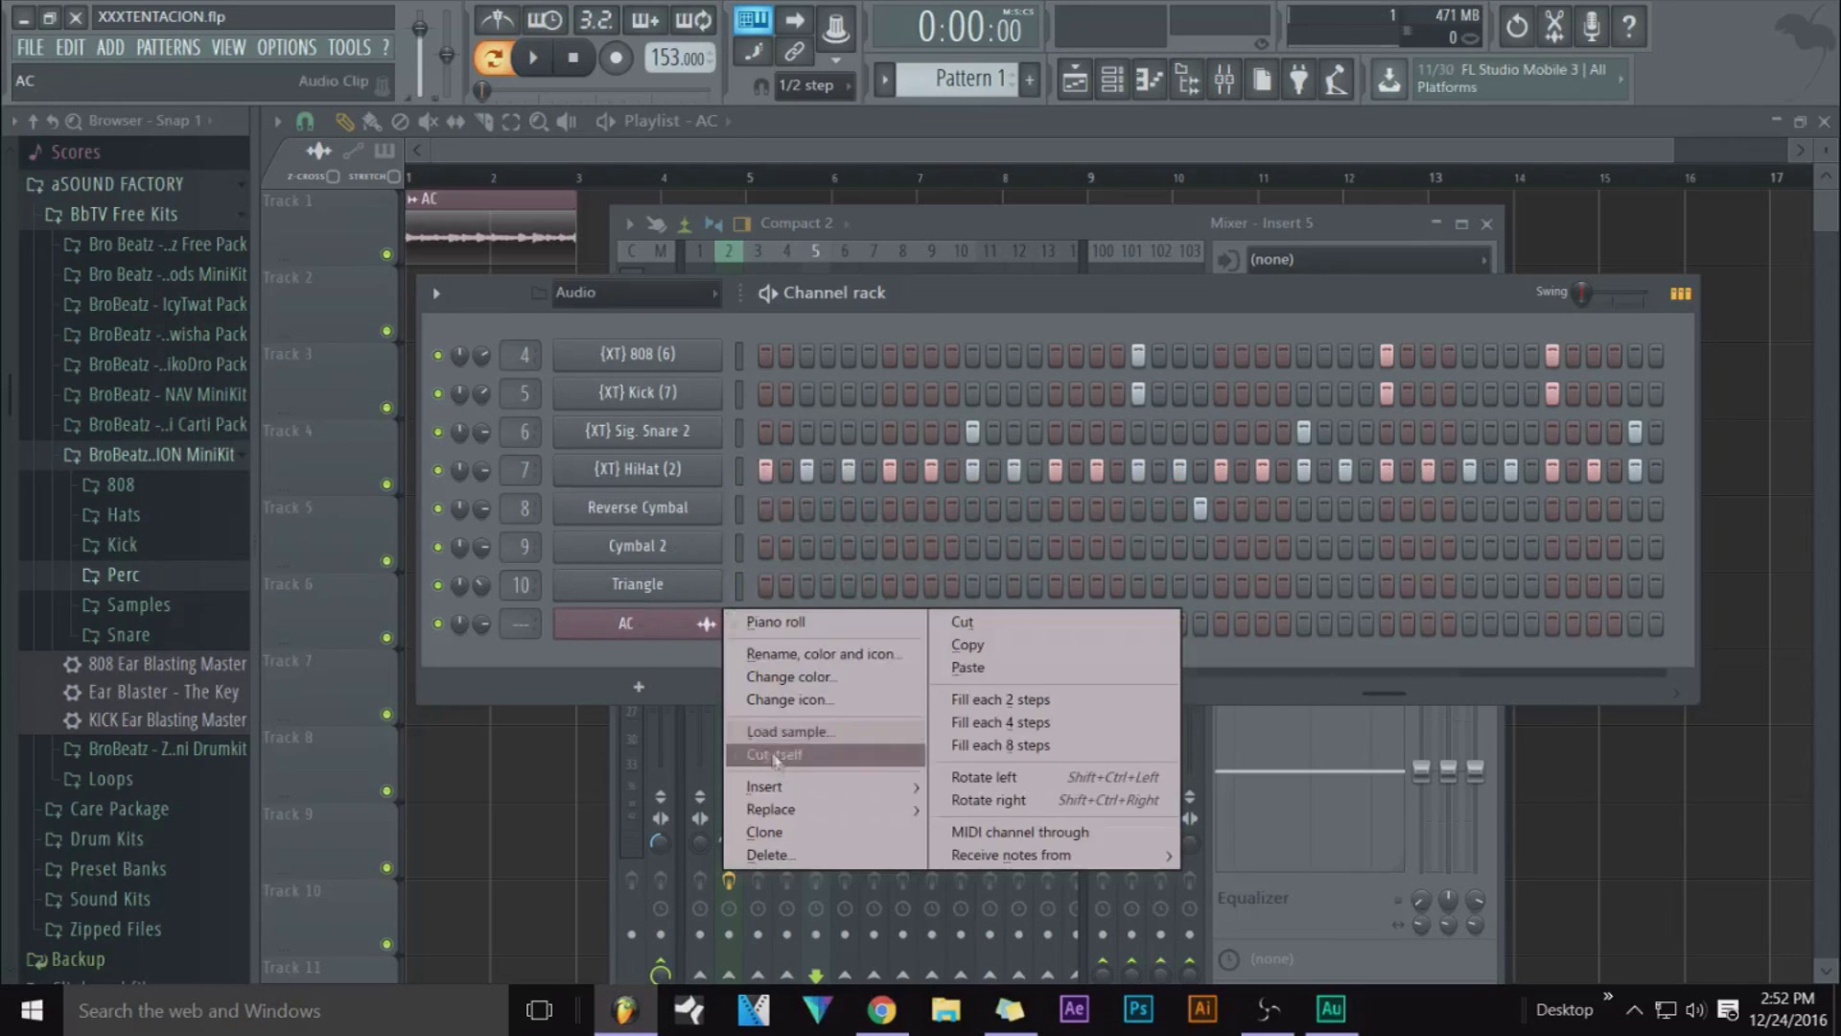
click(776, 755)
Place a Pattern 1 clip at bar 1 of Track 4 in the playlist and mute that track
click(527, 135)
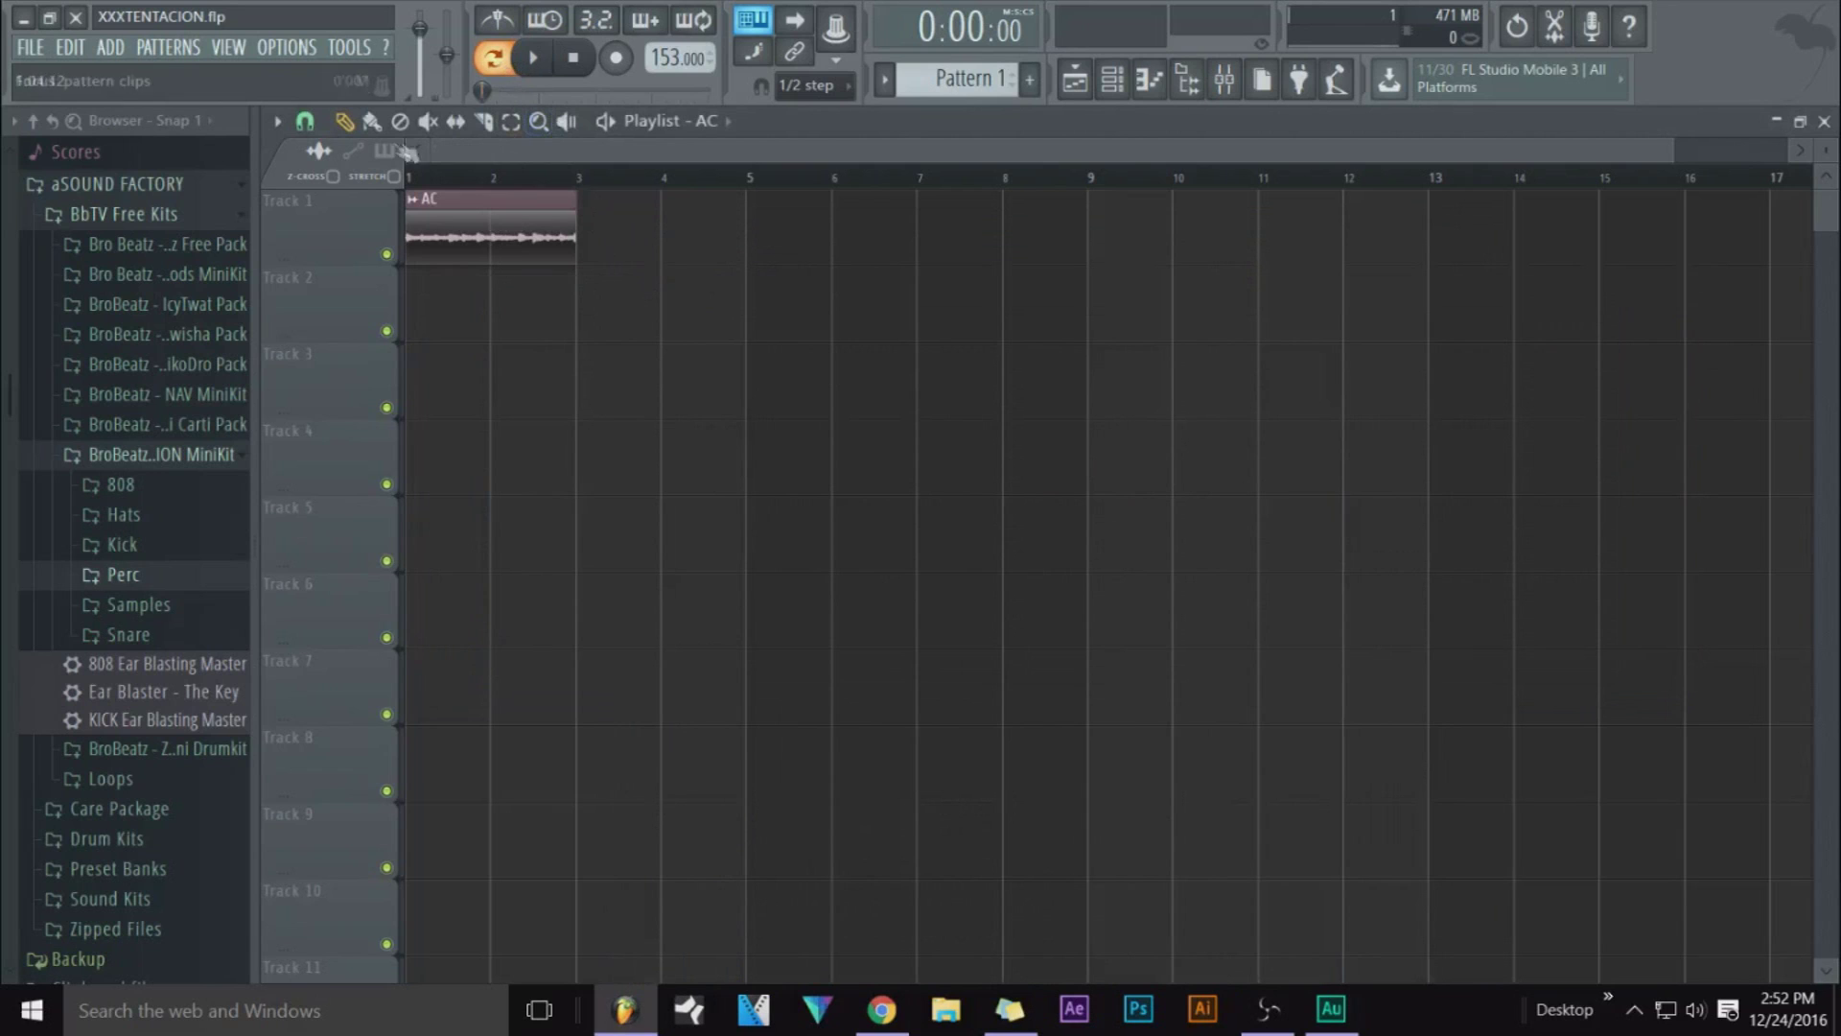
drag(384, 158, 462, 511)
click(387, 484)
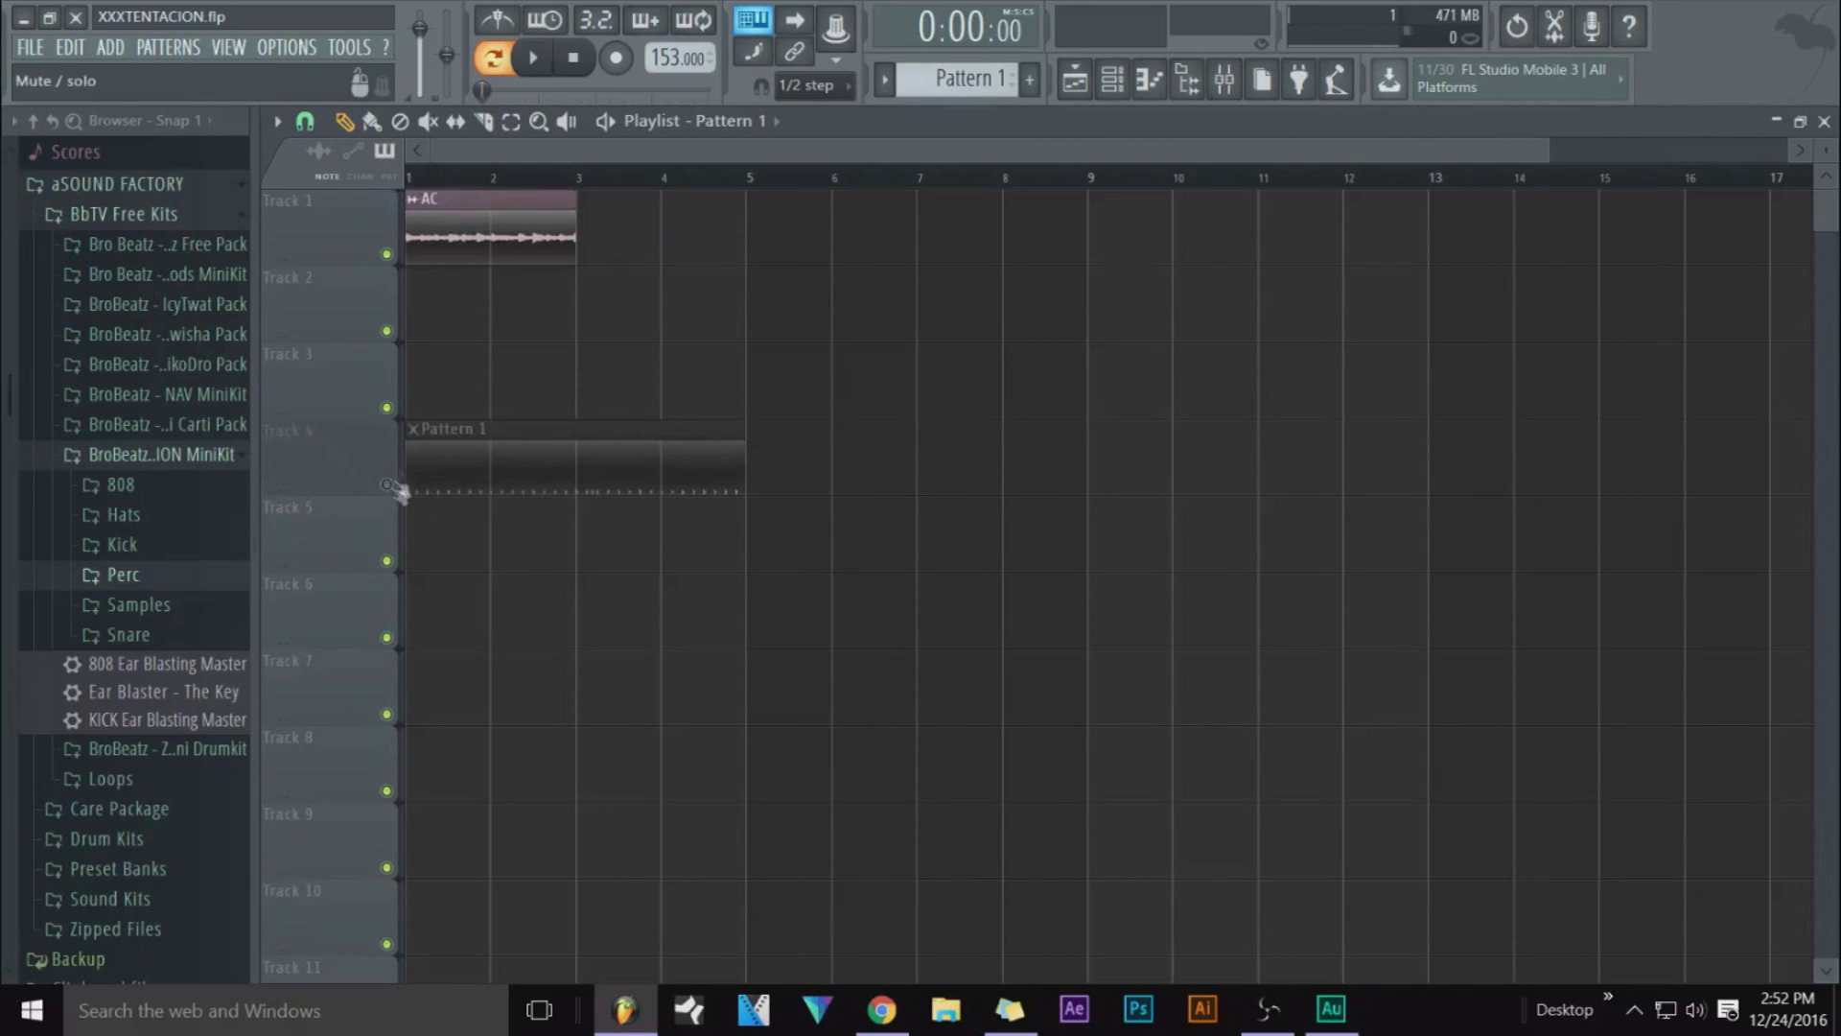
Play the song and add a second AC clip at bar 3 of Track 1
click(539, 60)
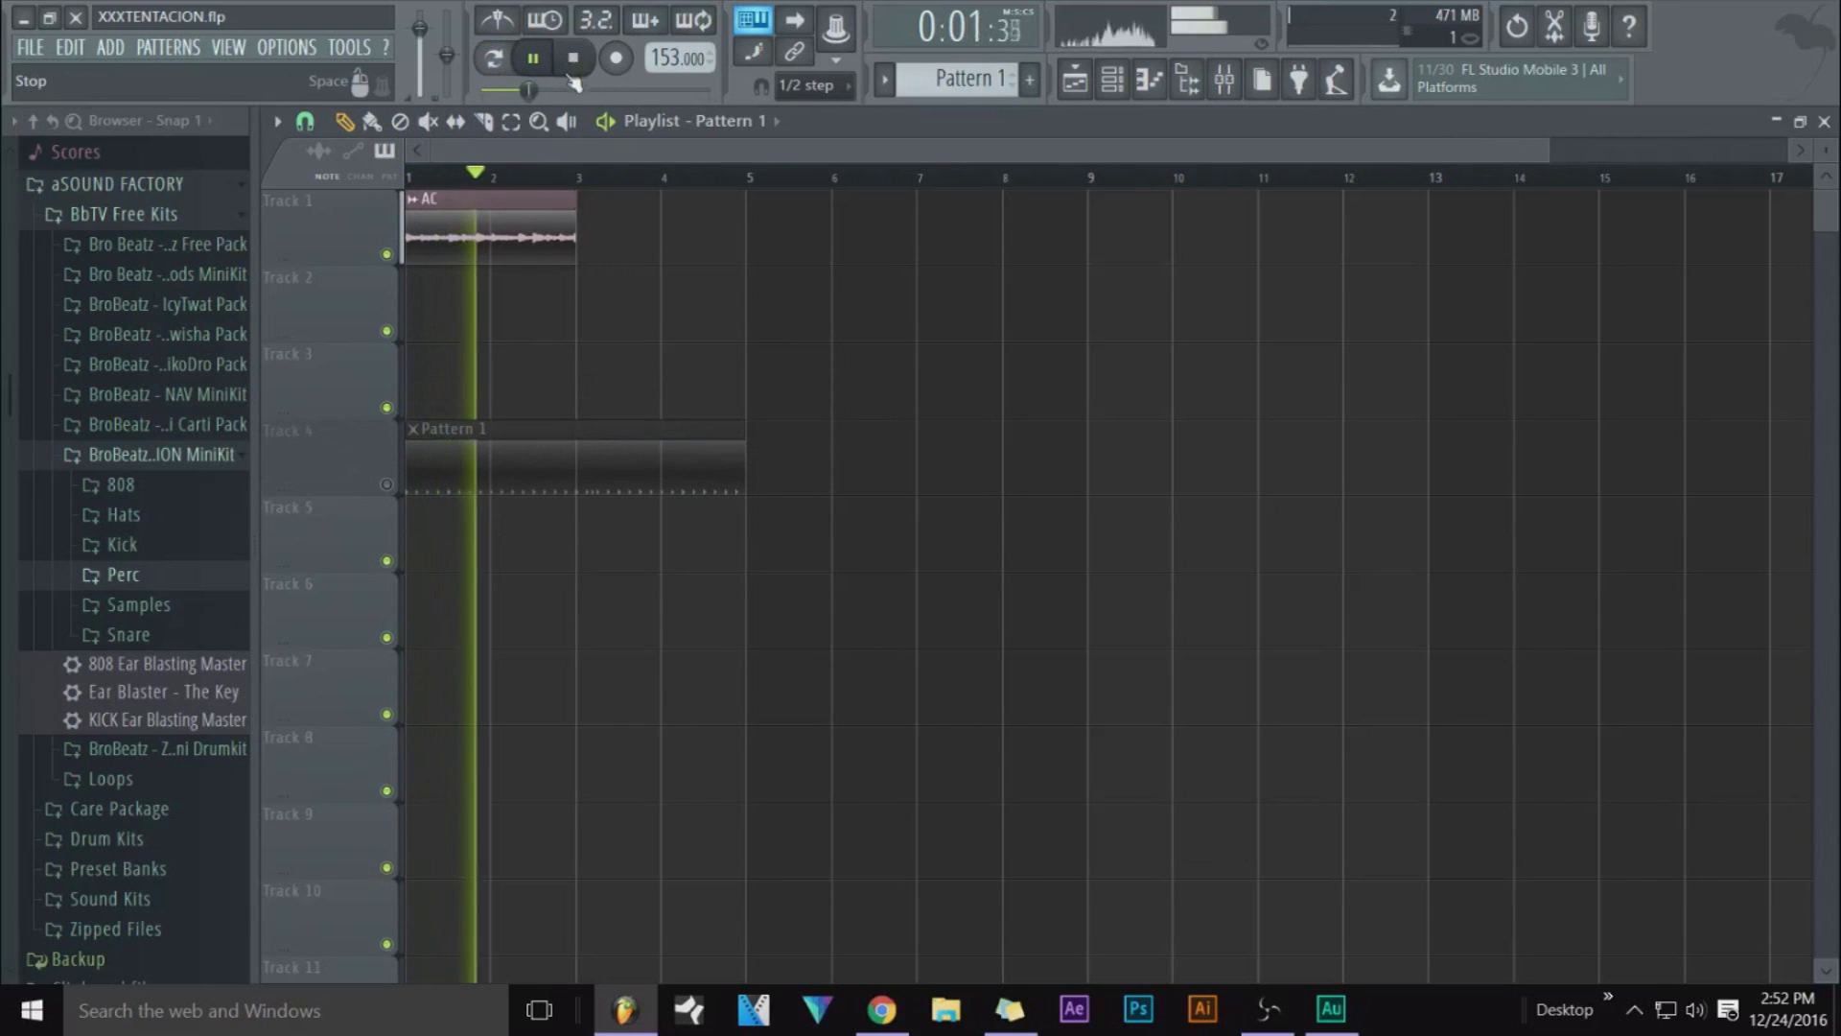
click(594, 219)
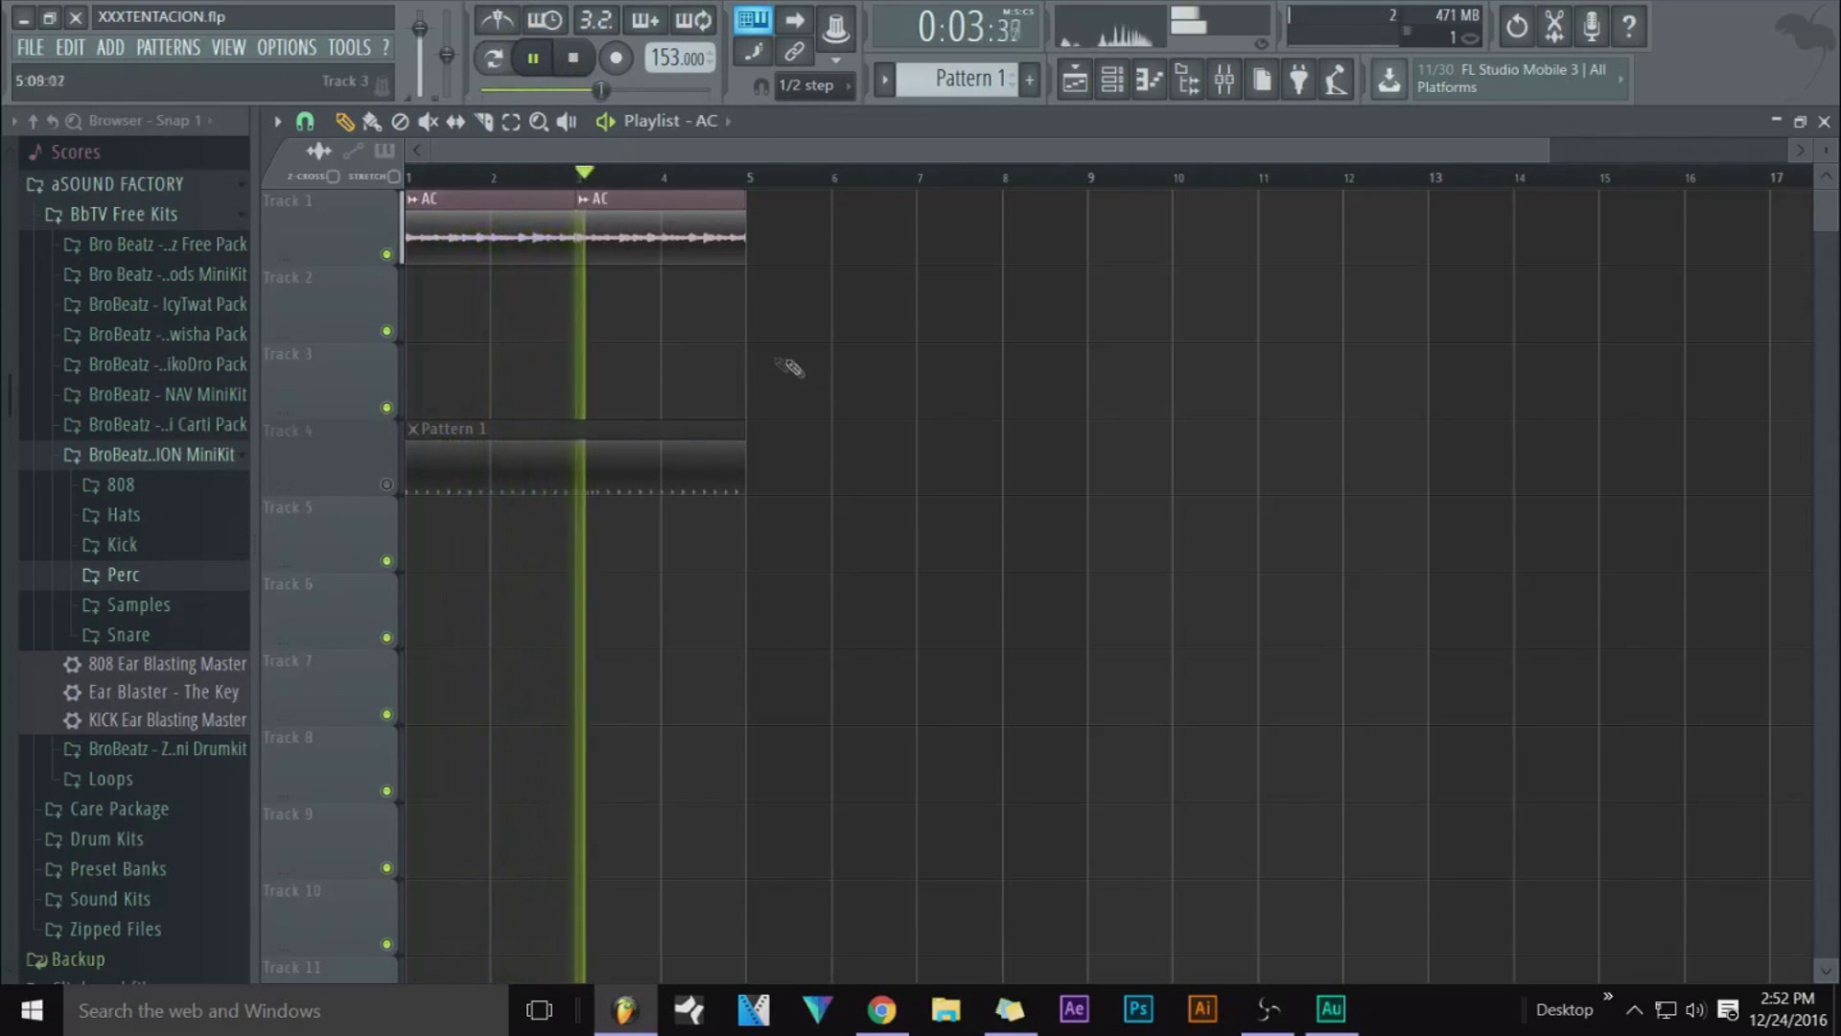
scroll(604, 182, up, 10)
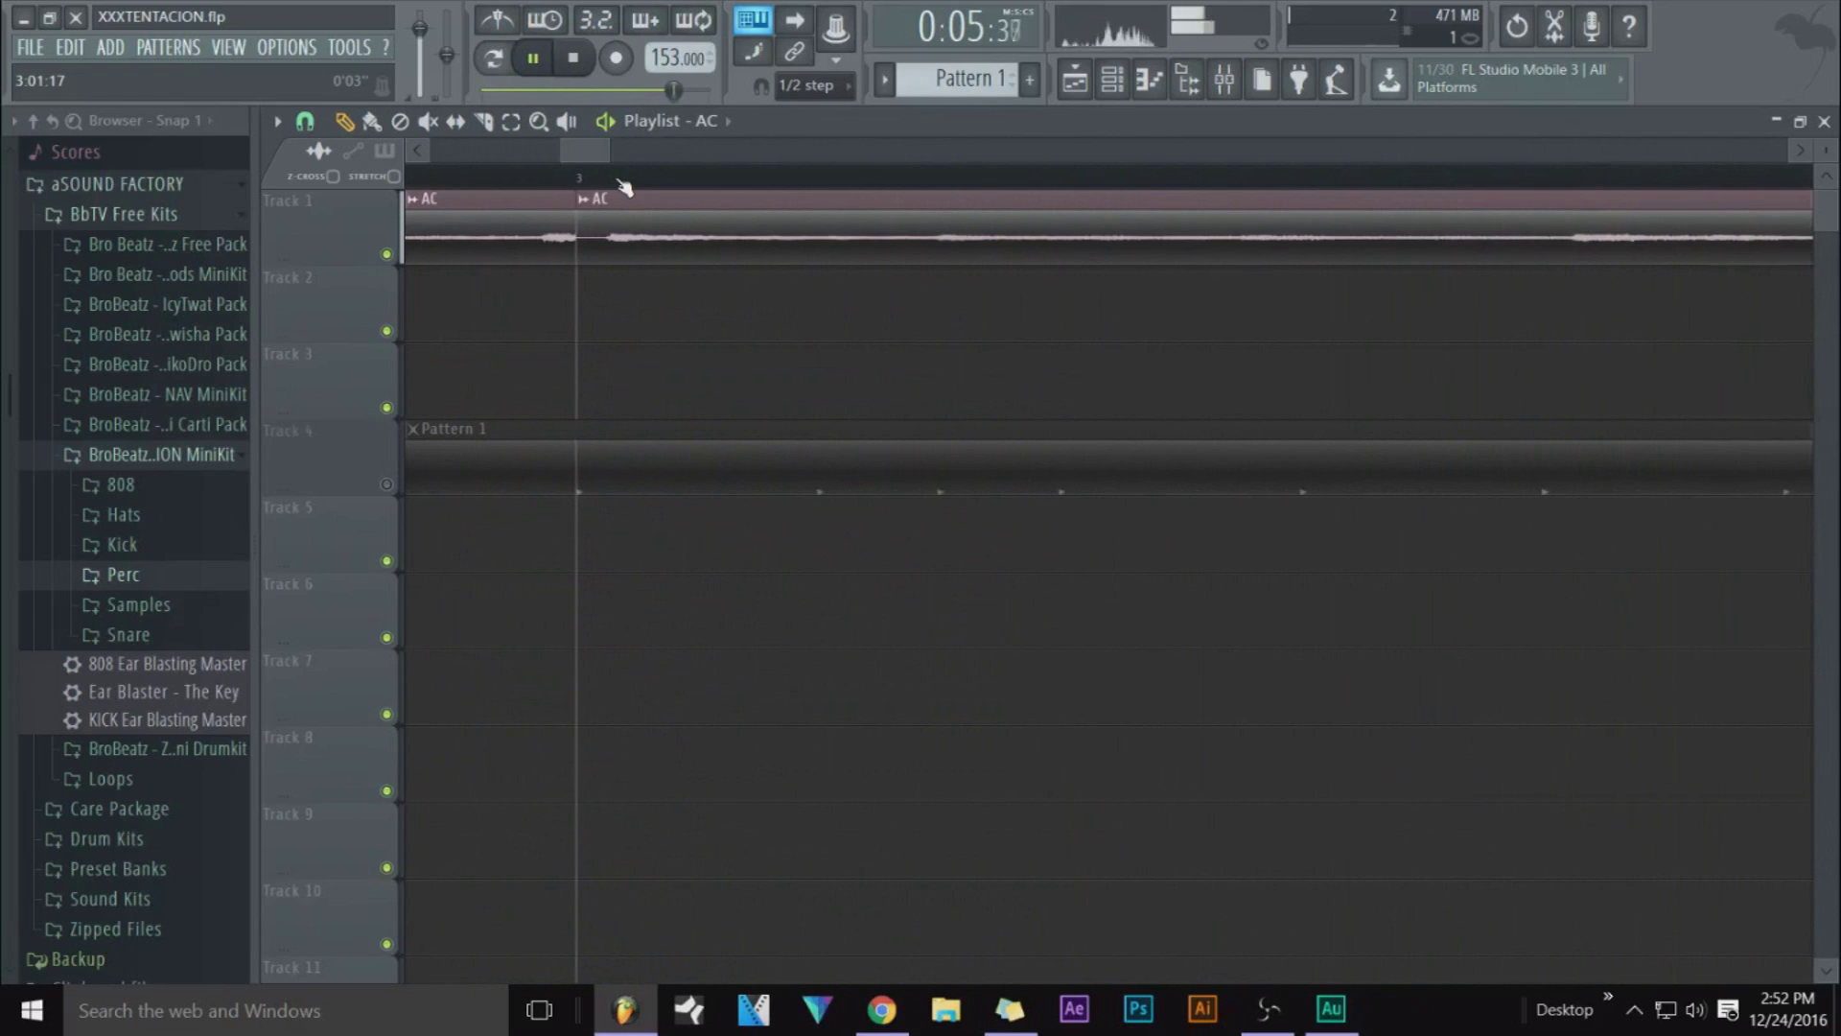
key(space)
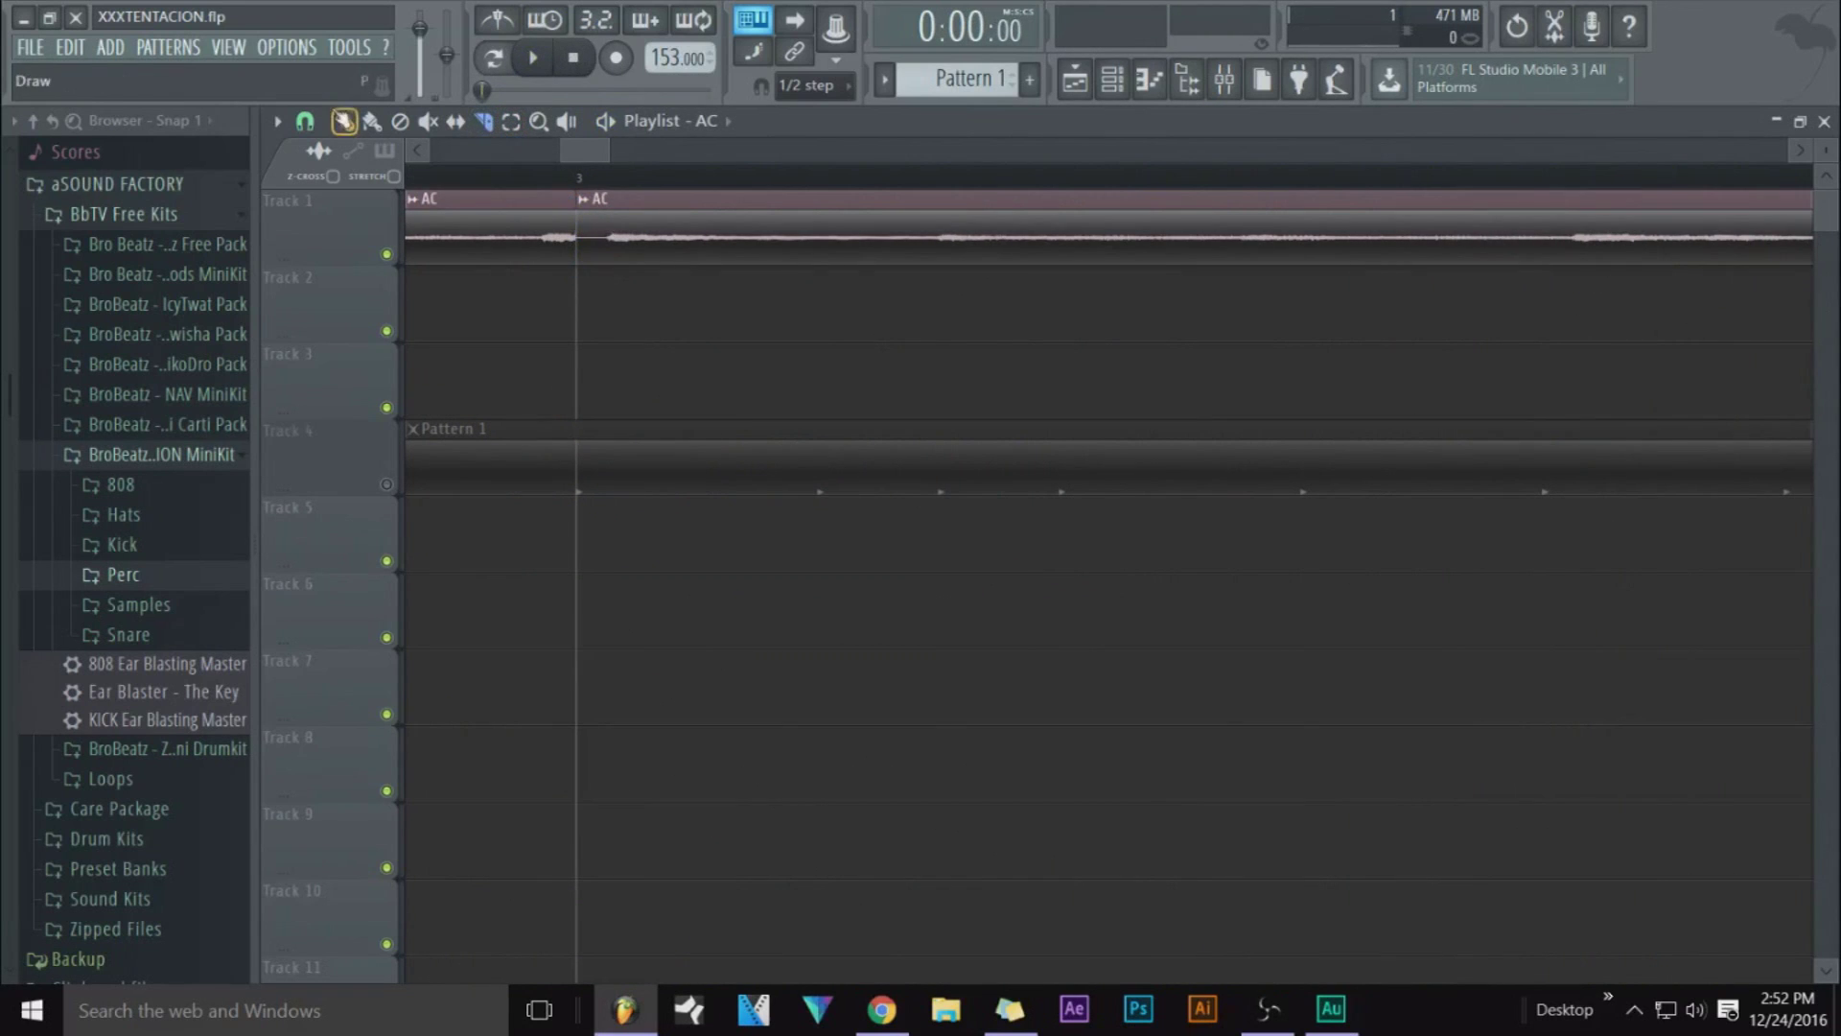
Set the playlist snap to (none) and try to slice off the beginning of the second AC clip at bar 3
click(305, 121)
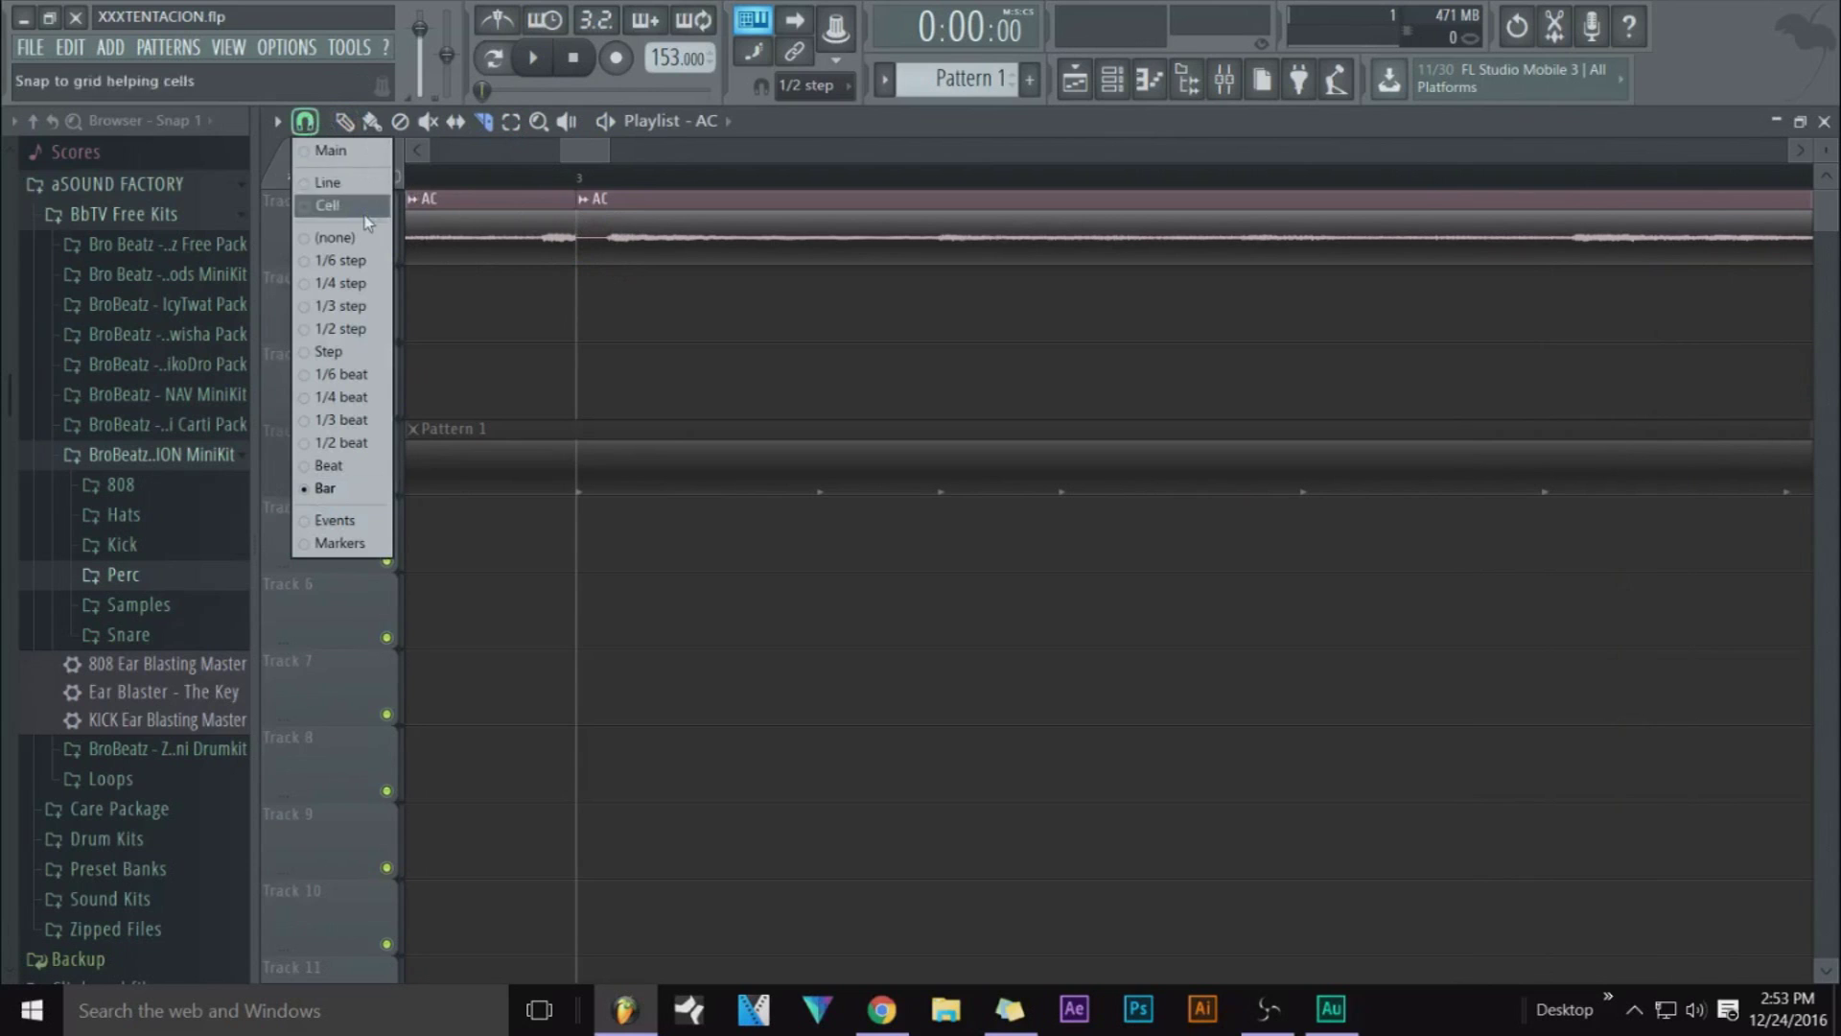
click(363, 240)
drag(611, 285, 617, 240)
key(p)
right_click(590, 230)
scroll(604, 187, down, 3)
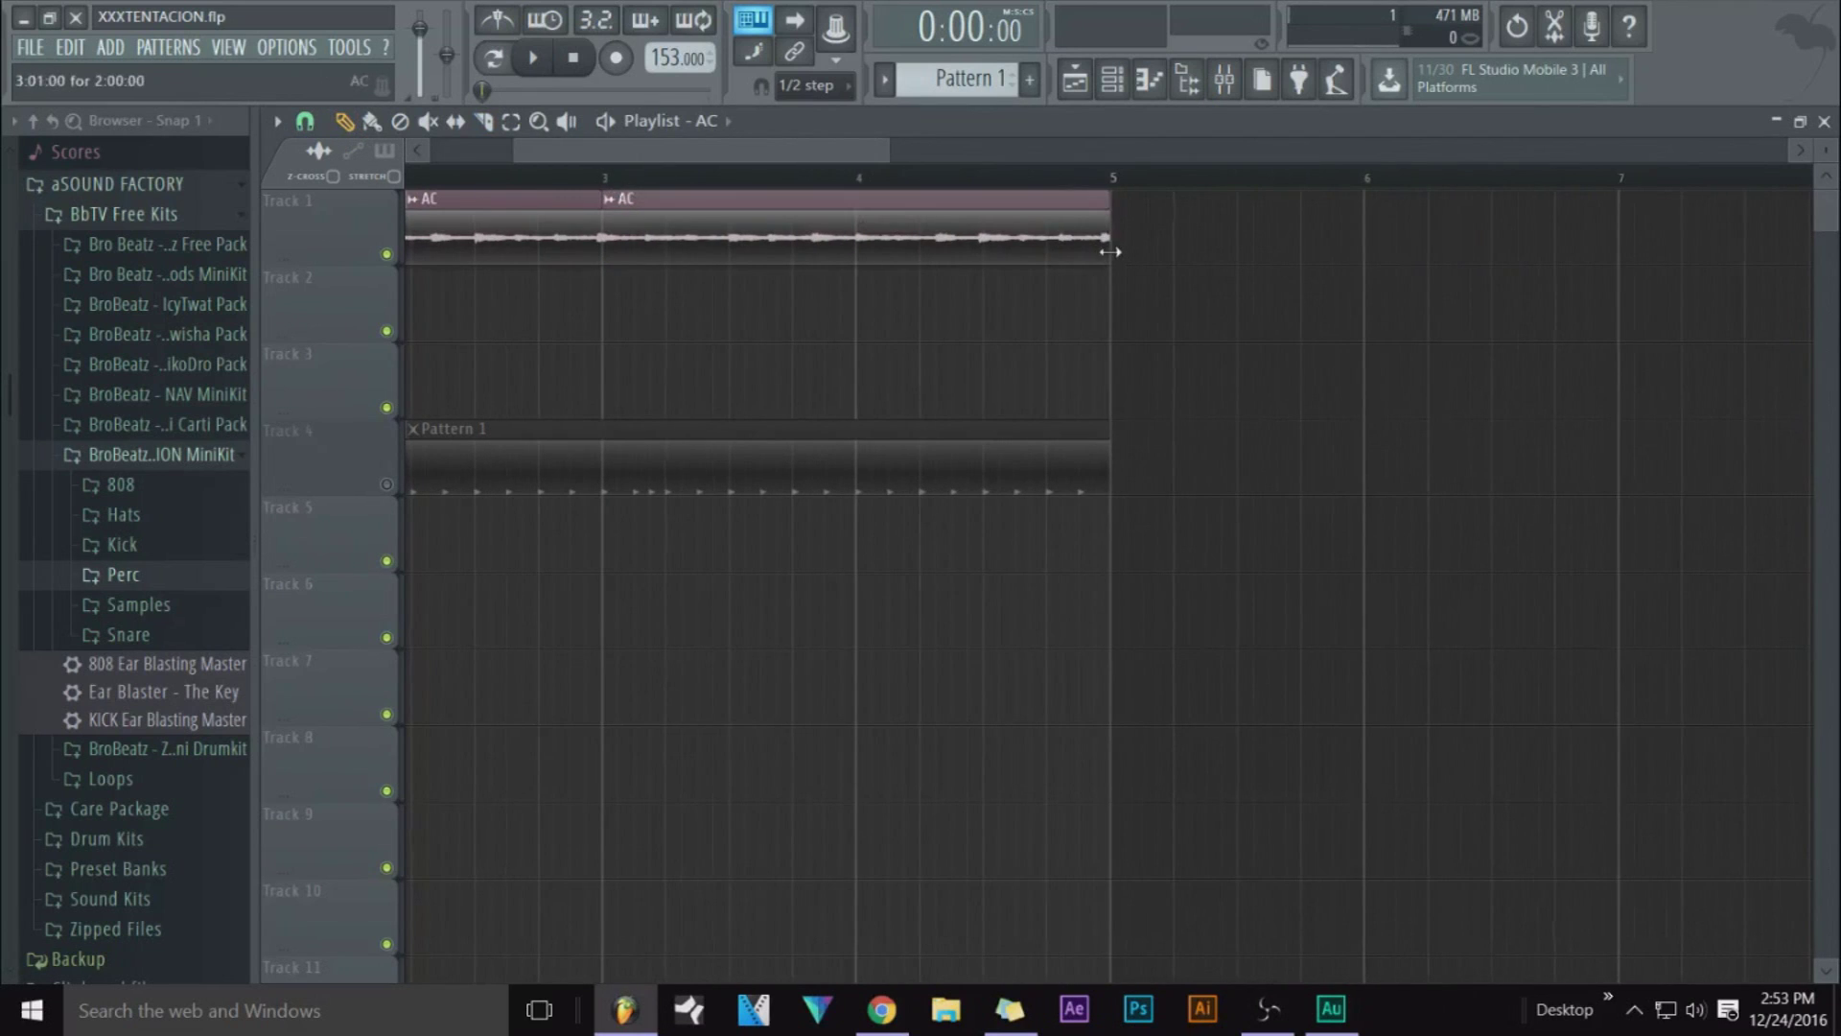
scroll(537, 202, left, 2)
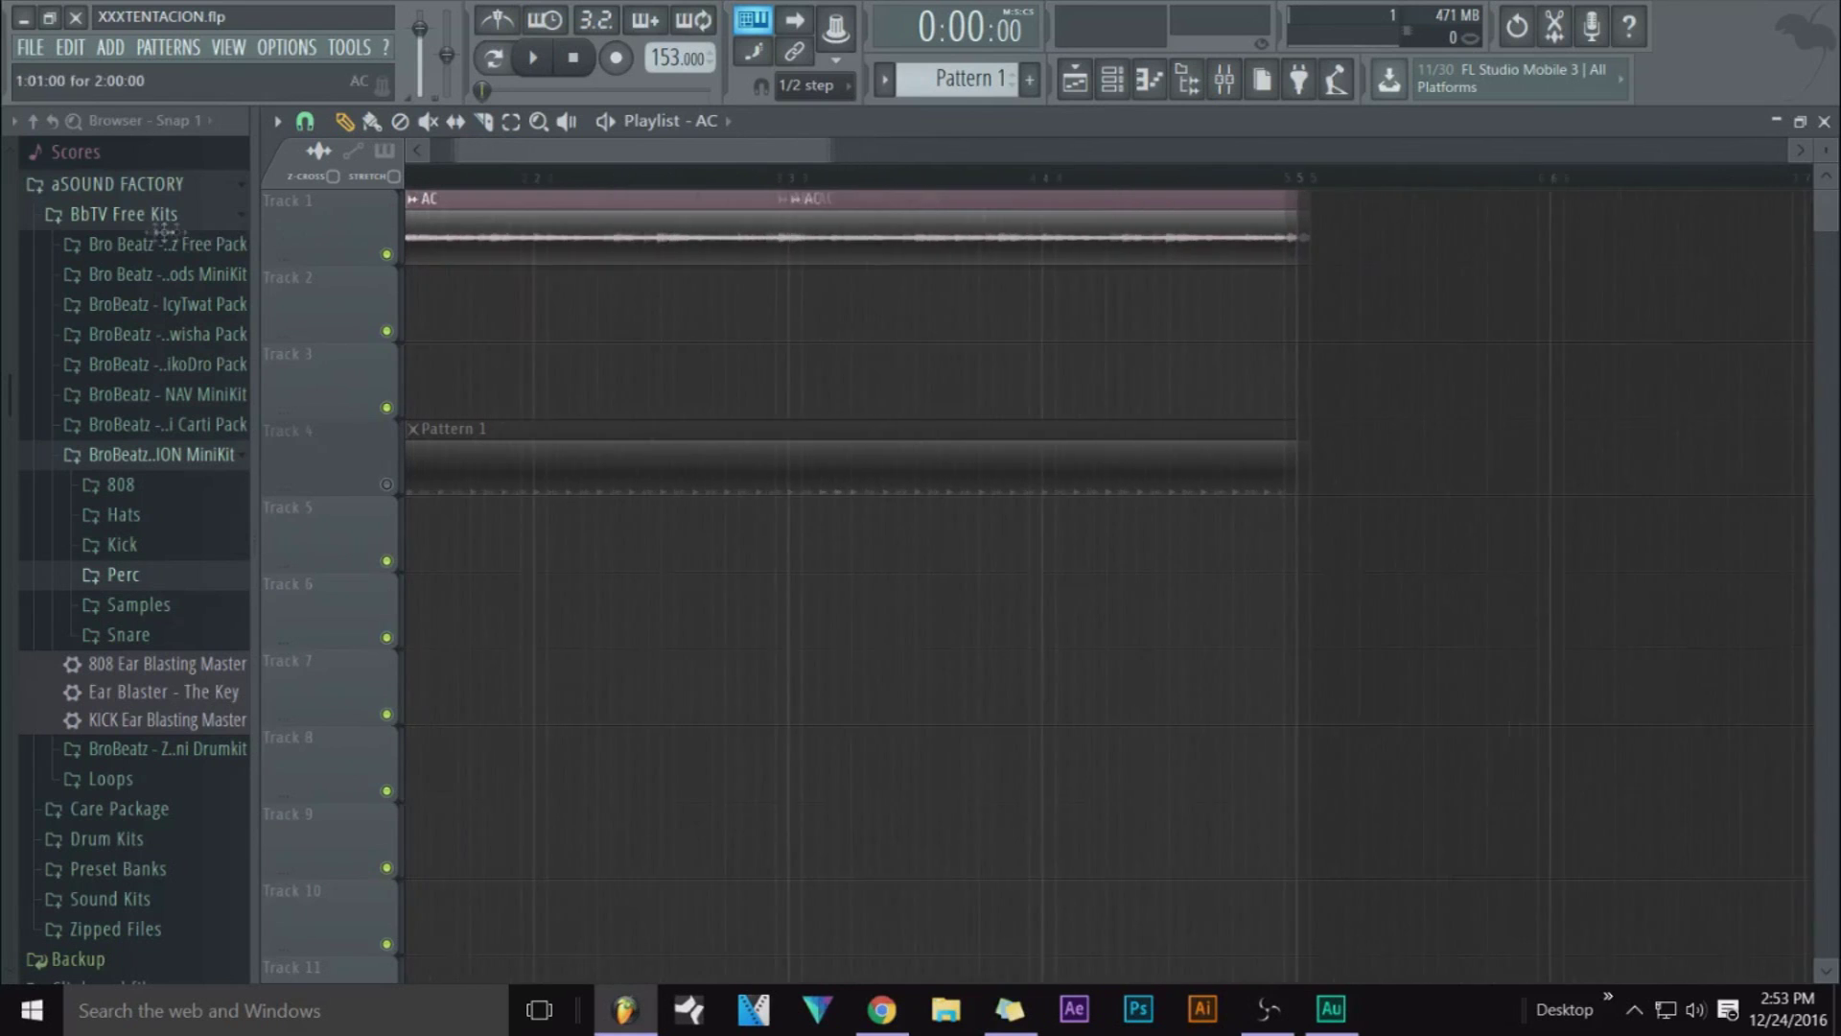
Unmute Track 4 and mute the 808, Kick, HiHat and Reverse Cymbal channels of Pattern 1
double_click(410, 480)
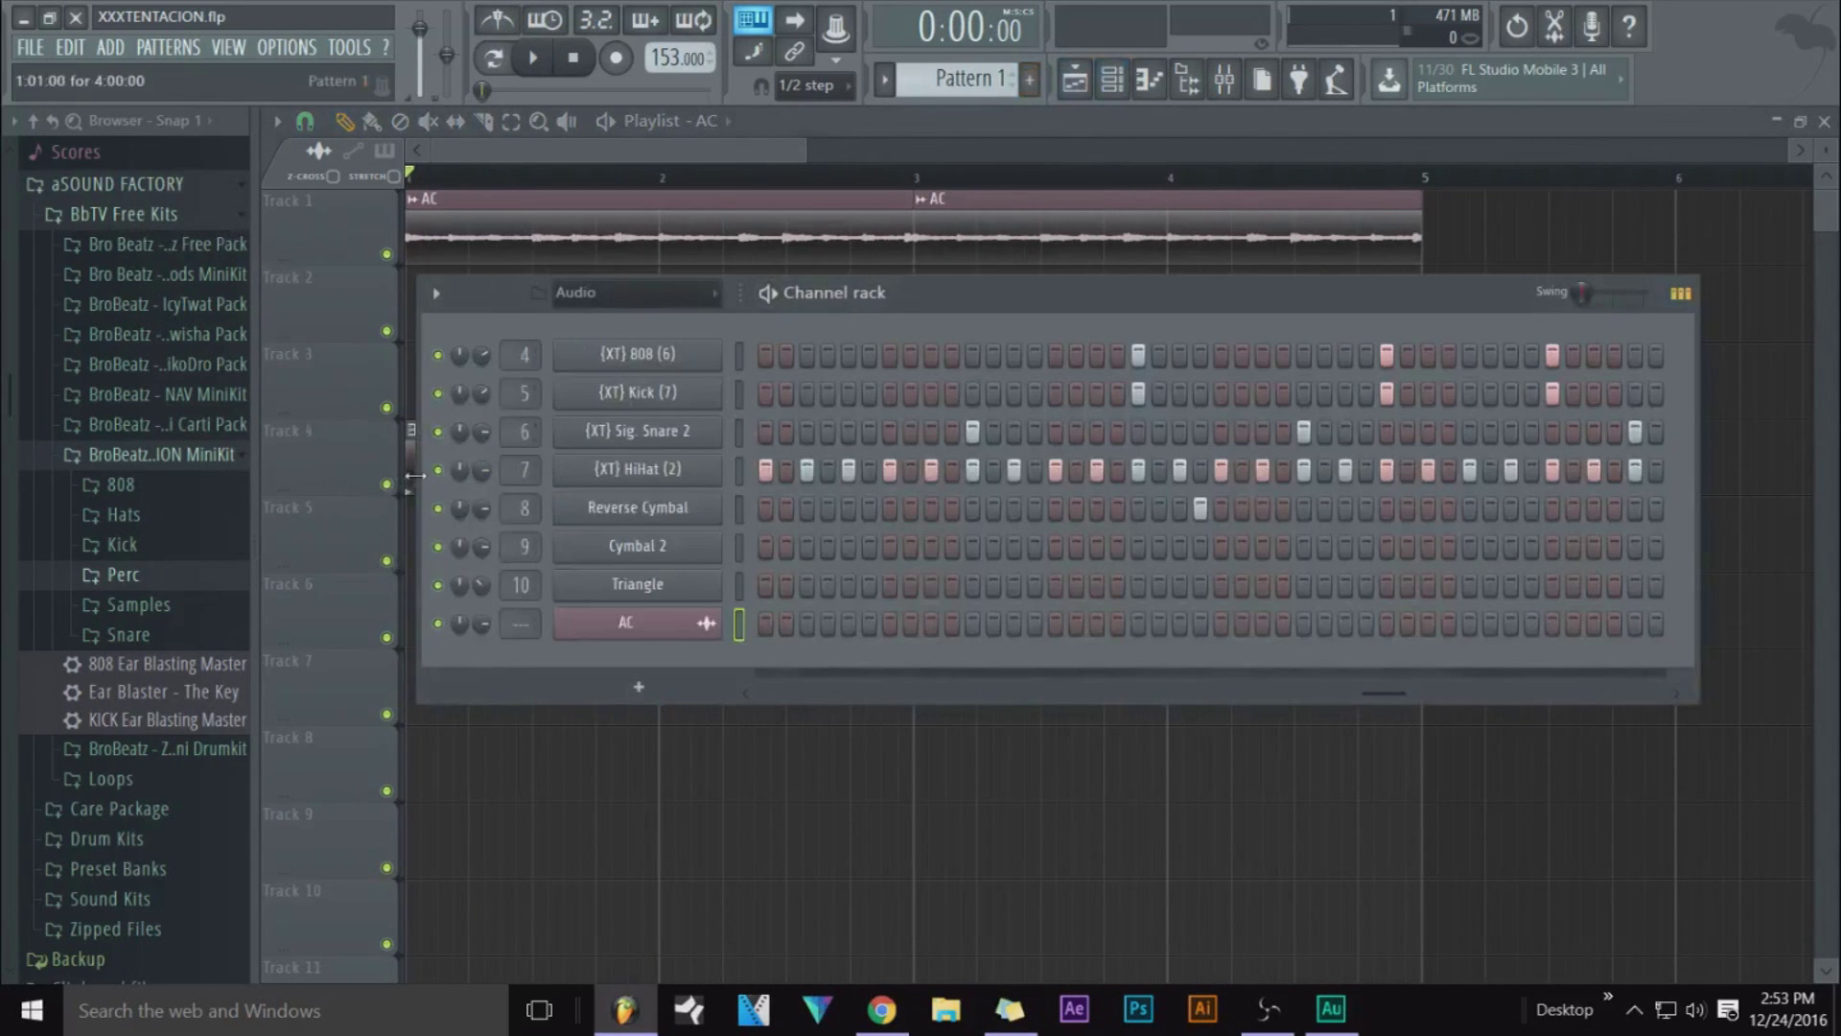
click(437, 393)
click(437, 354)
click(437, 508)
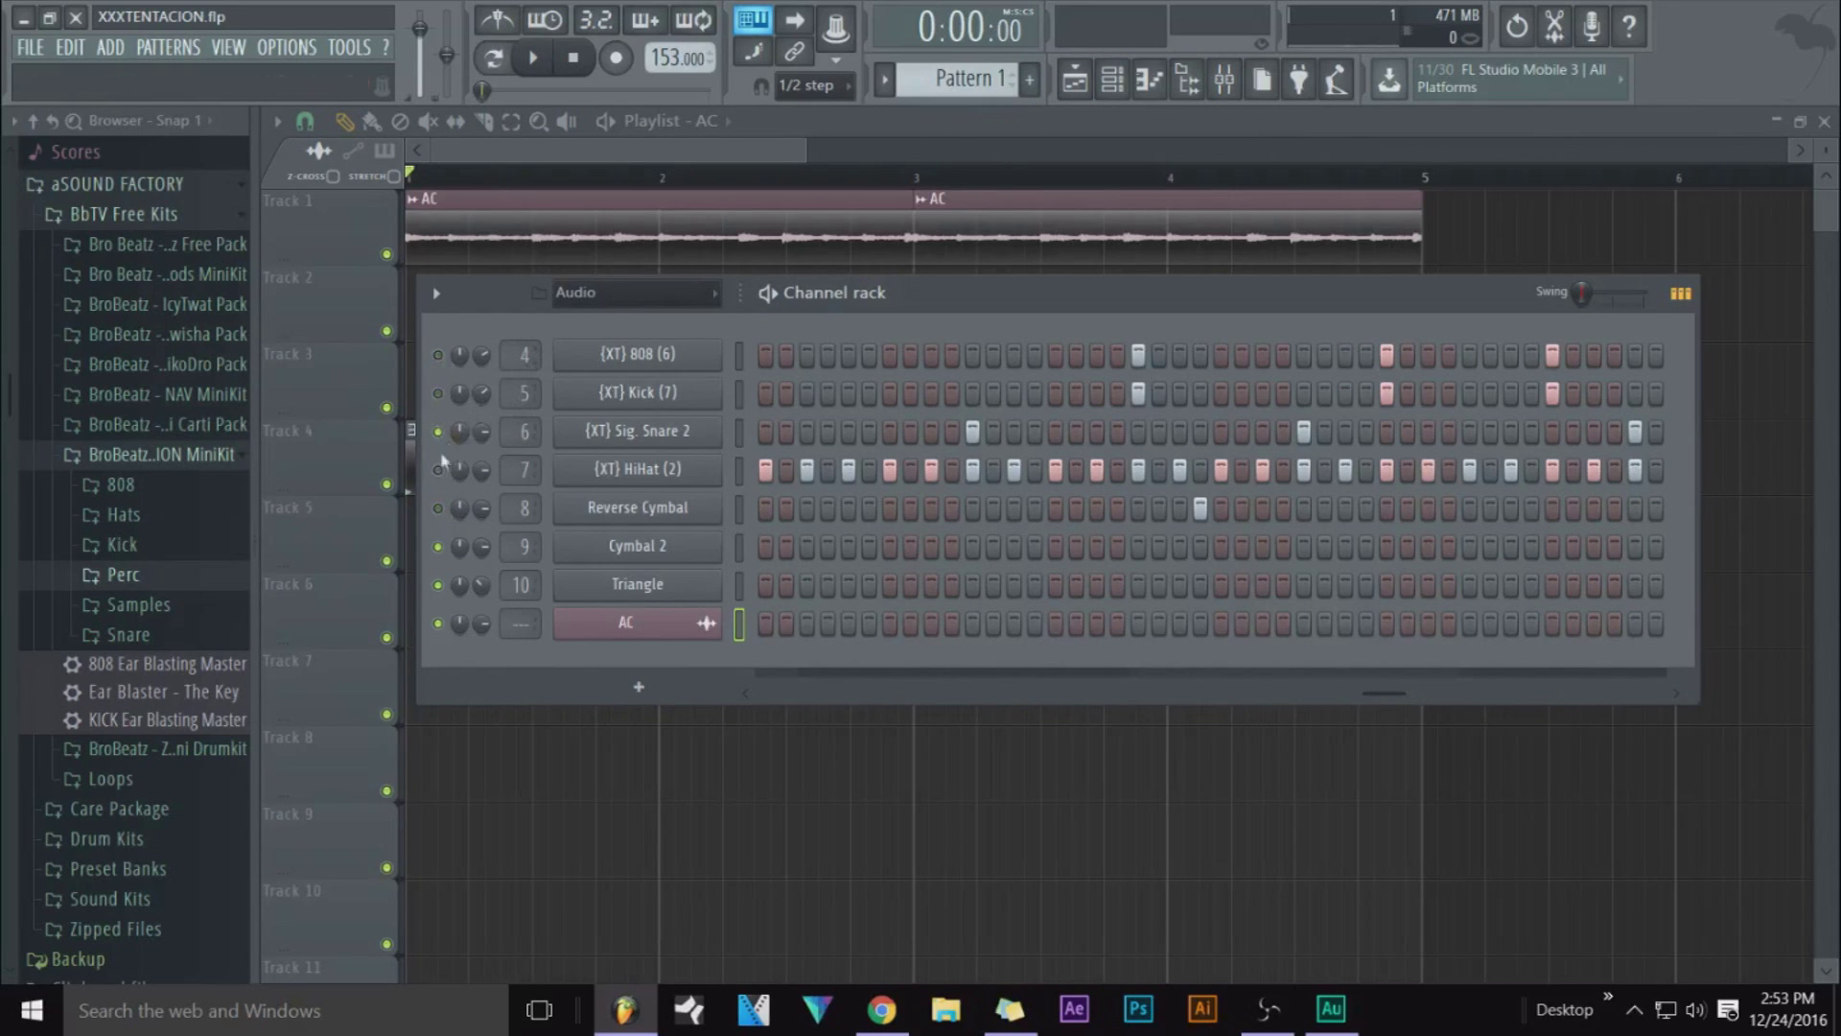
Play the song from the start with the channel rack hidden to hear the snare and cymbal against the AC clips
click(543, 59)
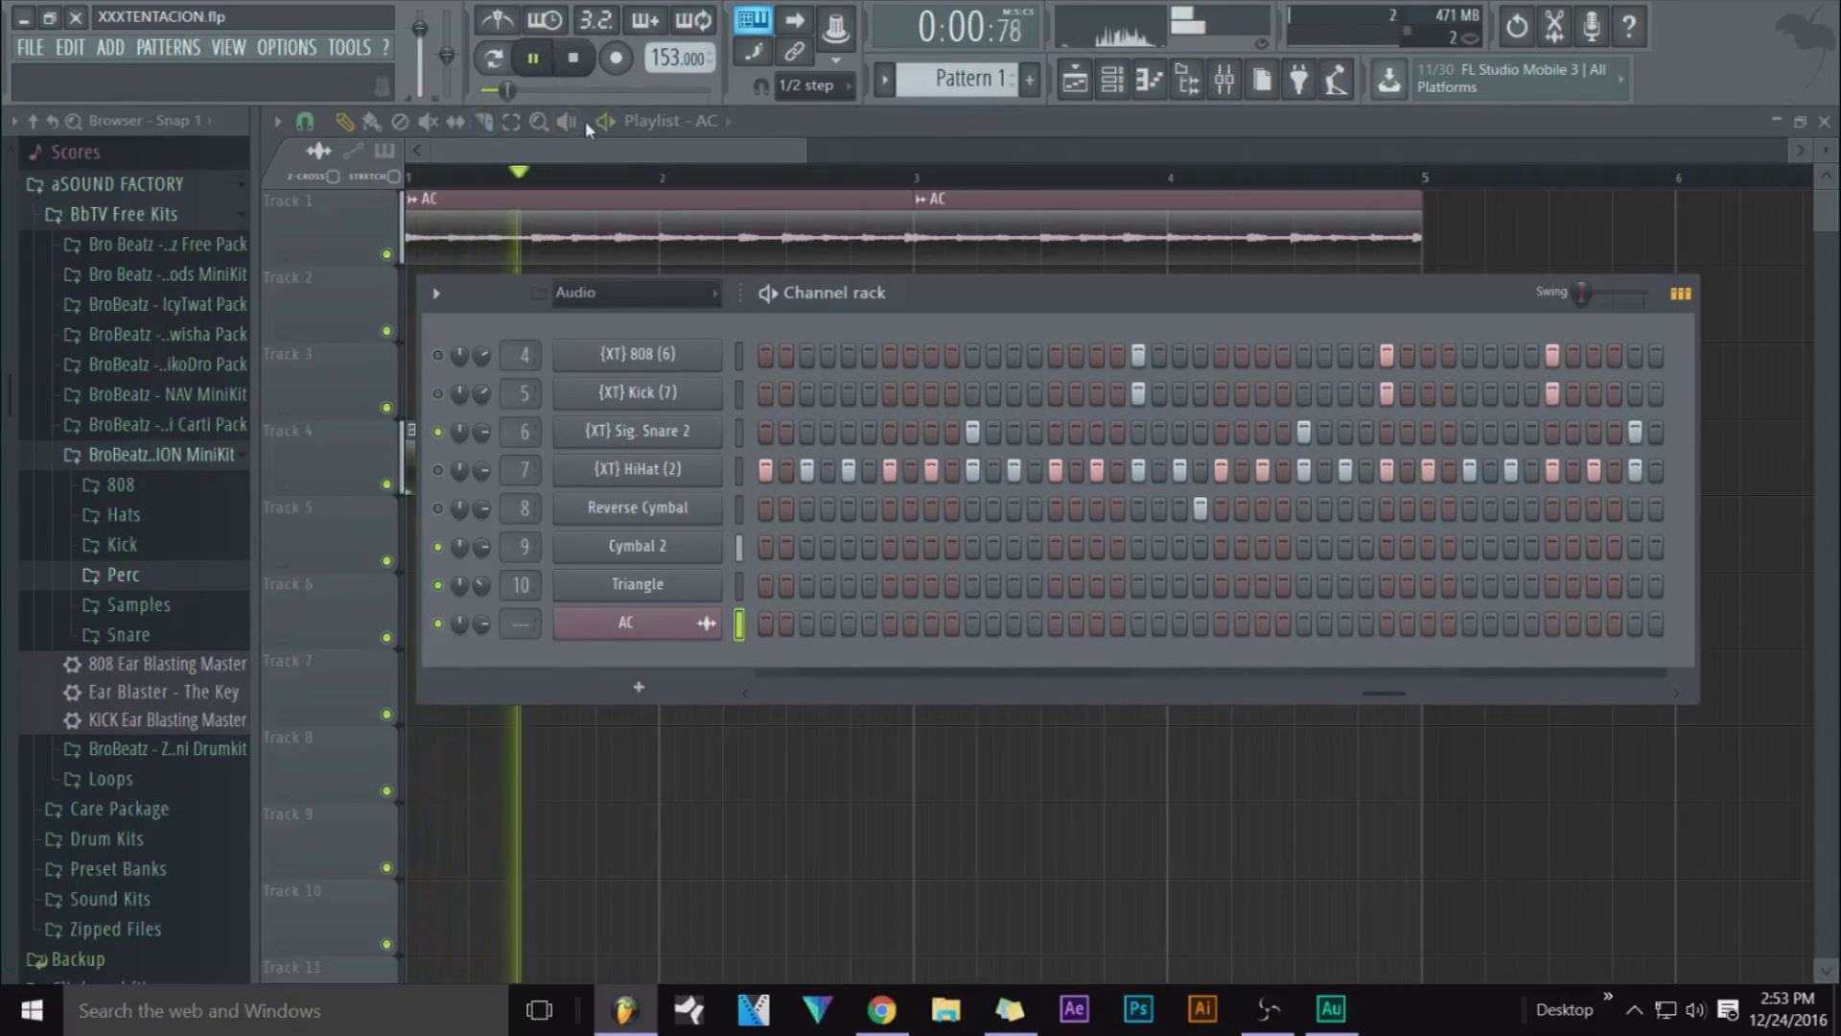
key(F6)
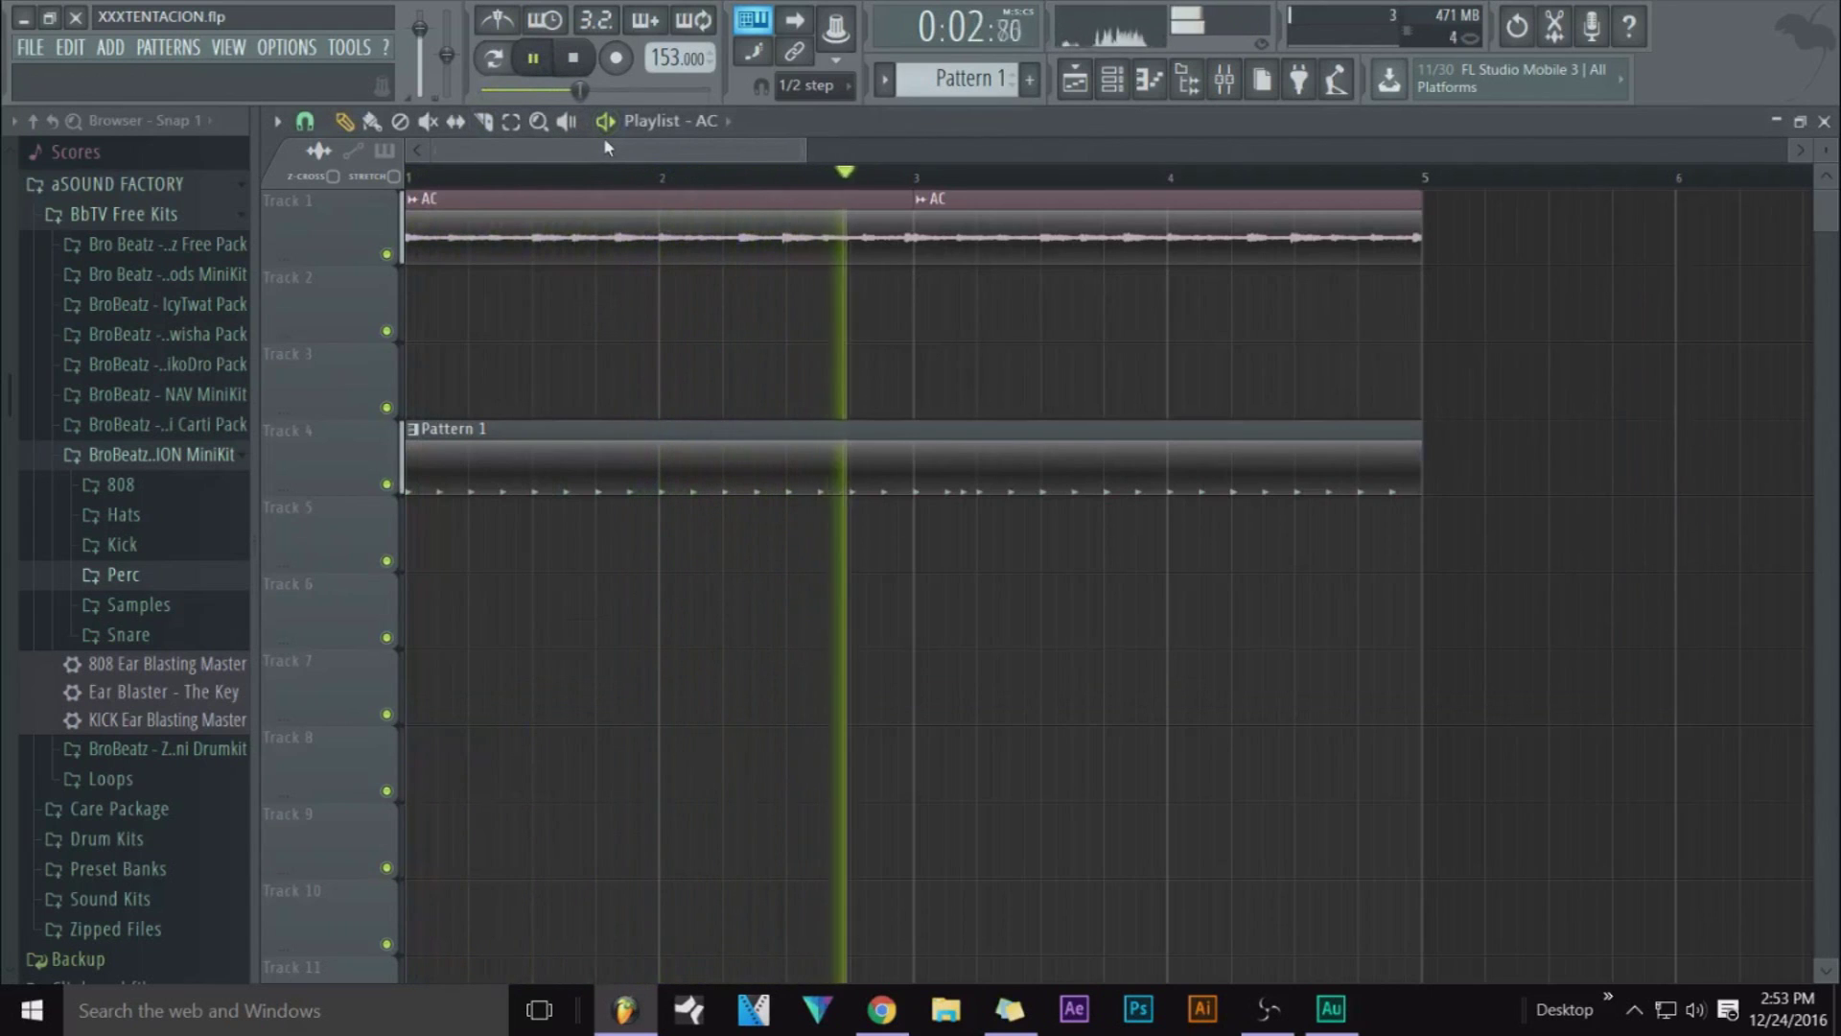
click(573, 59)
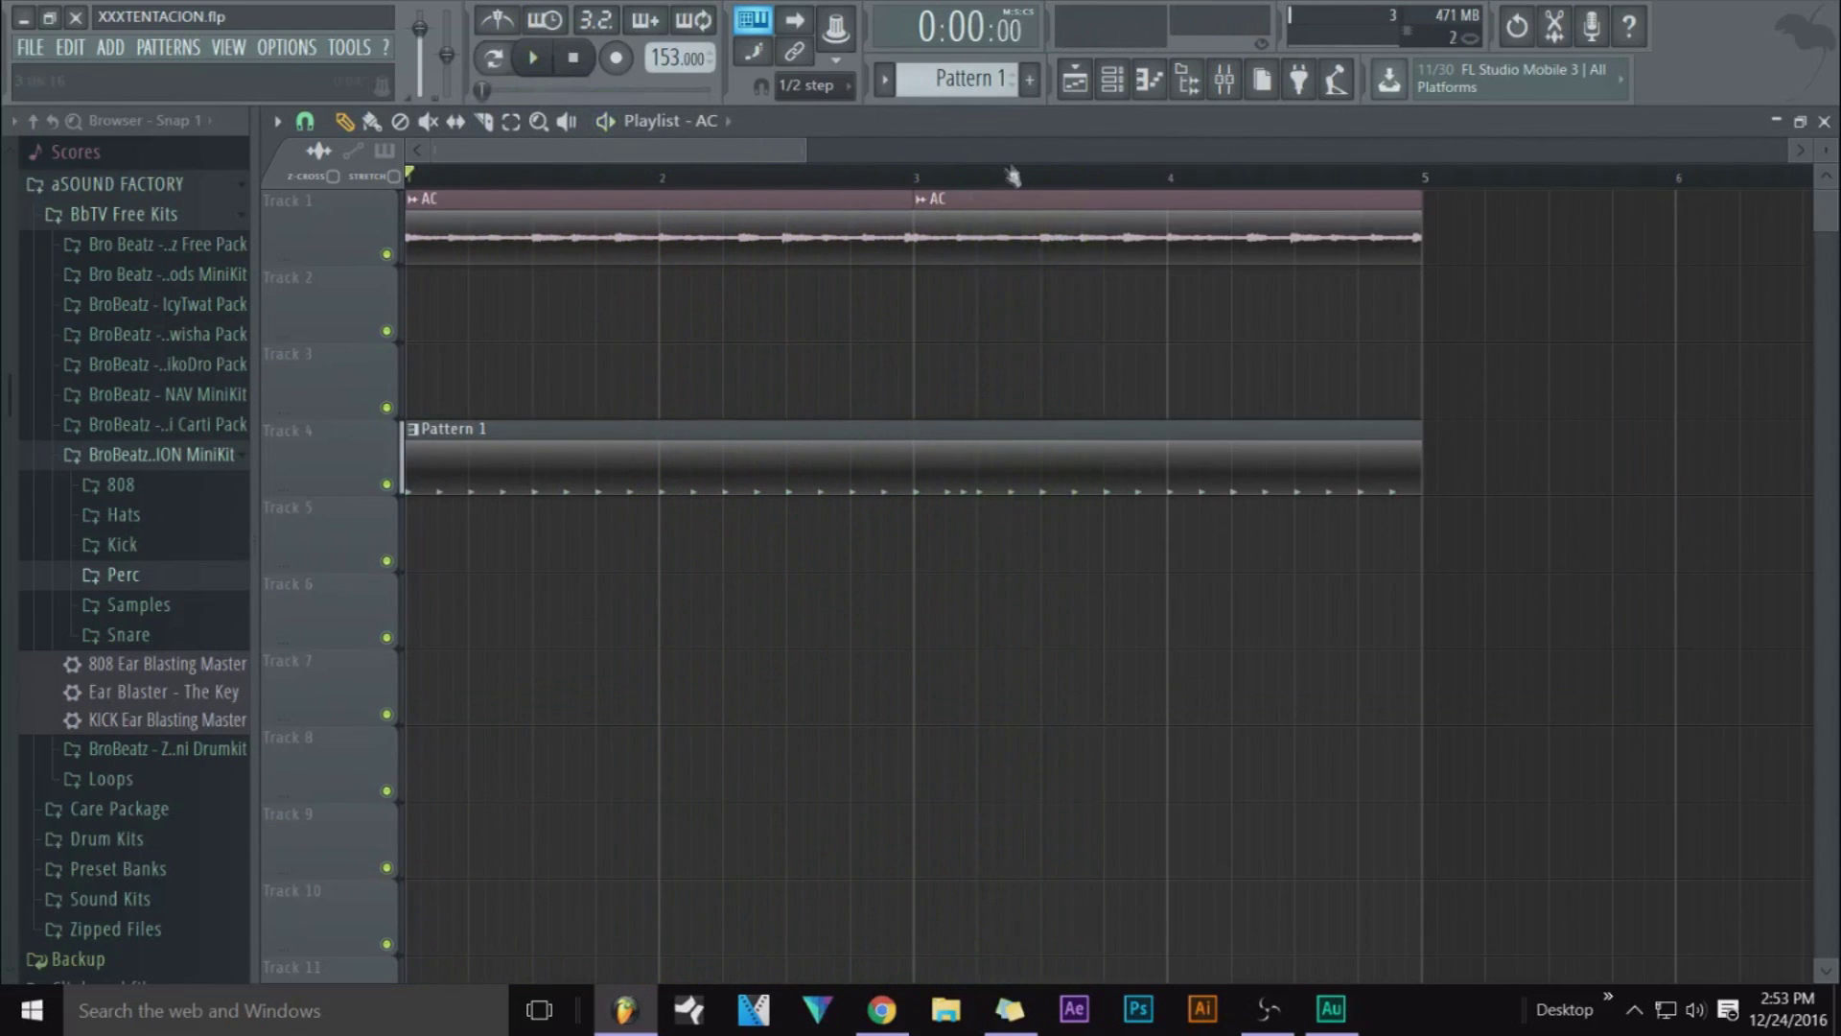
Examine how the AC clips line up with Pattern 1 around bars 3 and 5, and briefly replay the start
scroll(1009, 179, up, 5)
scroll(596, 161, up, 3)
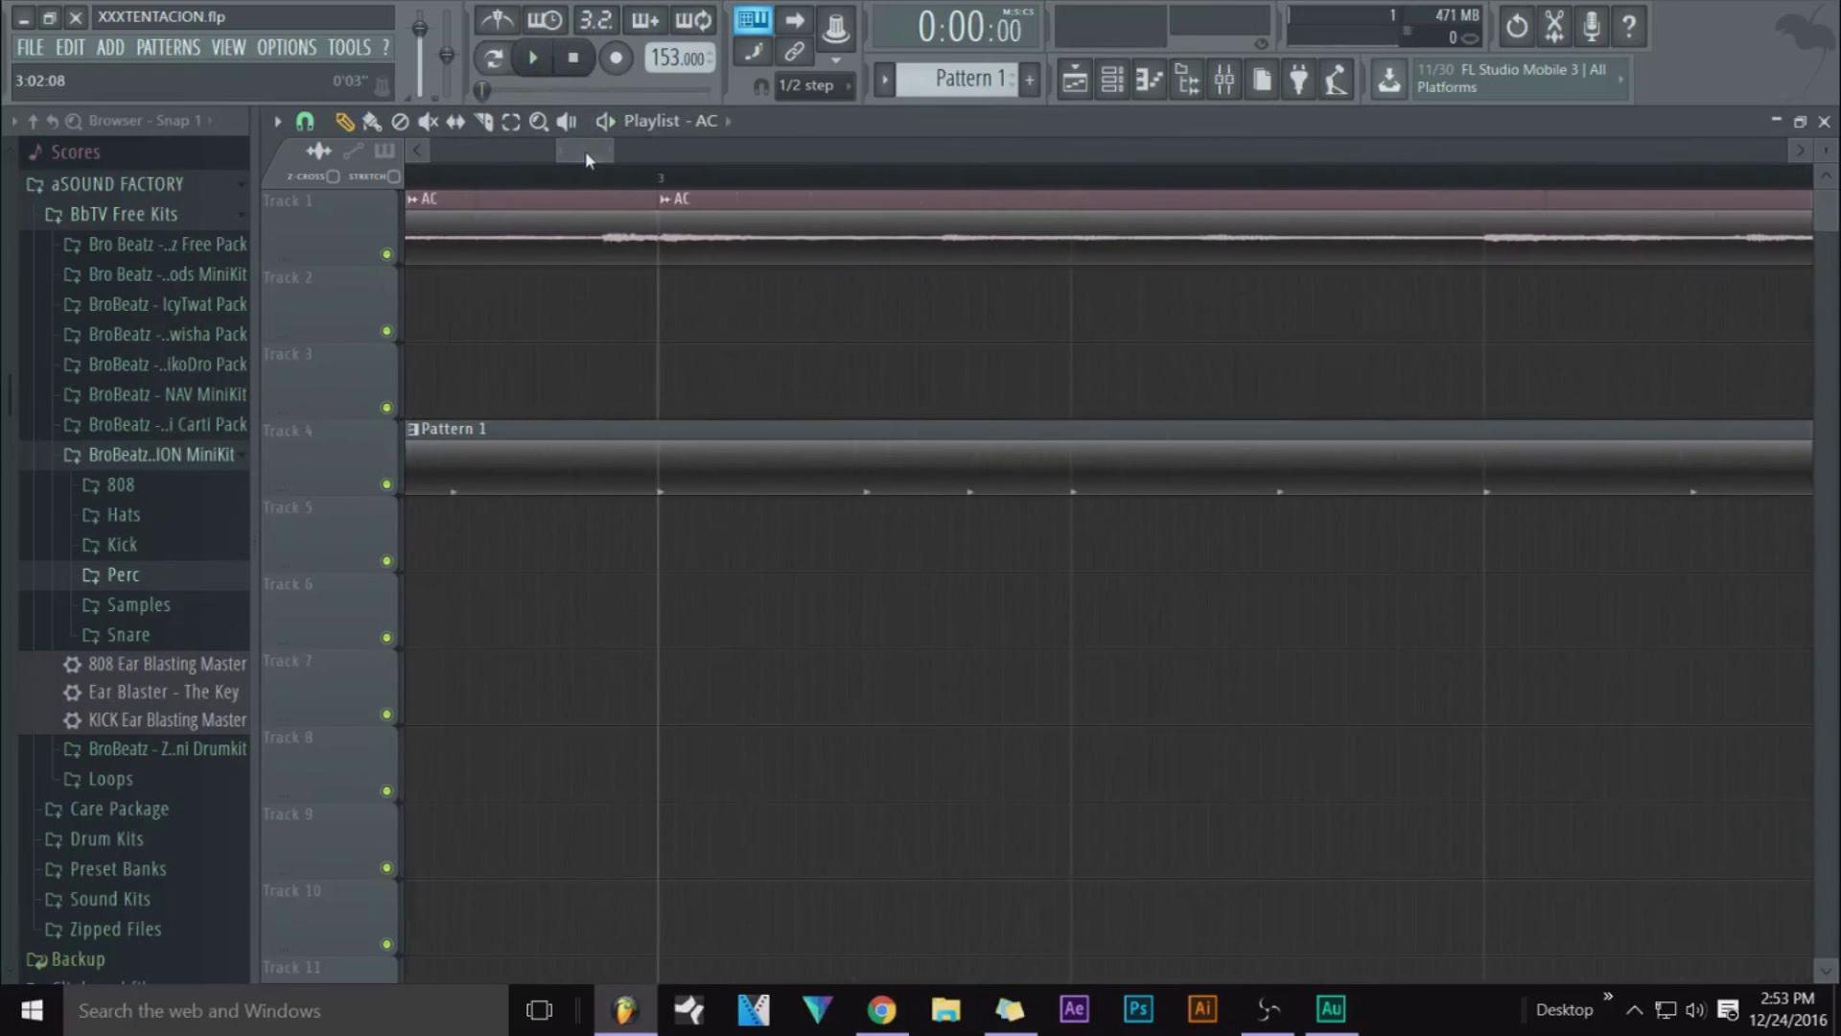
mouse_move(696, 236)
mouse_down()
mouse_move(577, 268)
mouse_move(575, 184)
mouse_move(575, 209)
mouse_move(689, 223)
mouse_up()
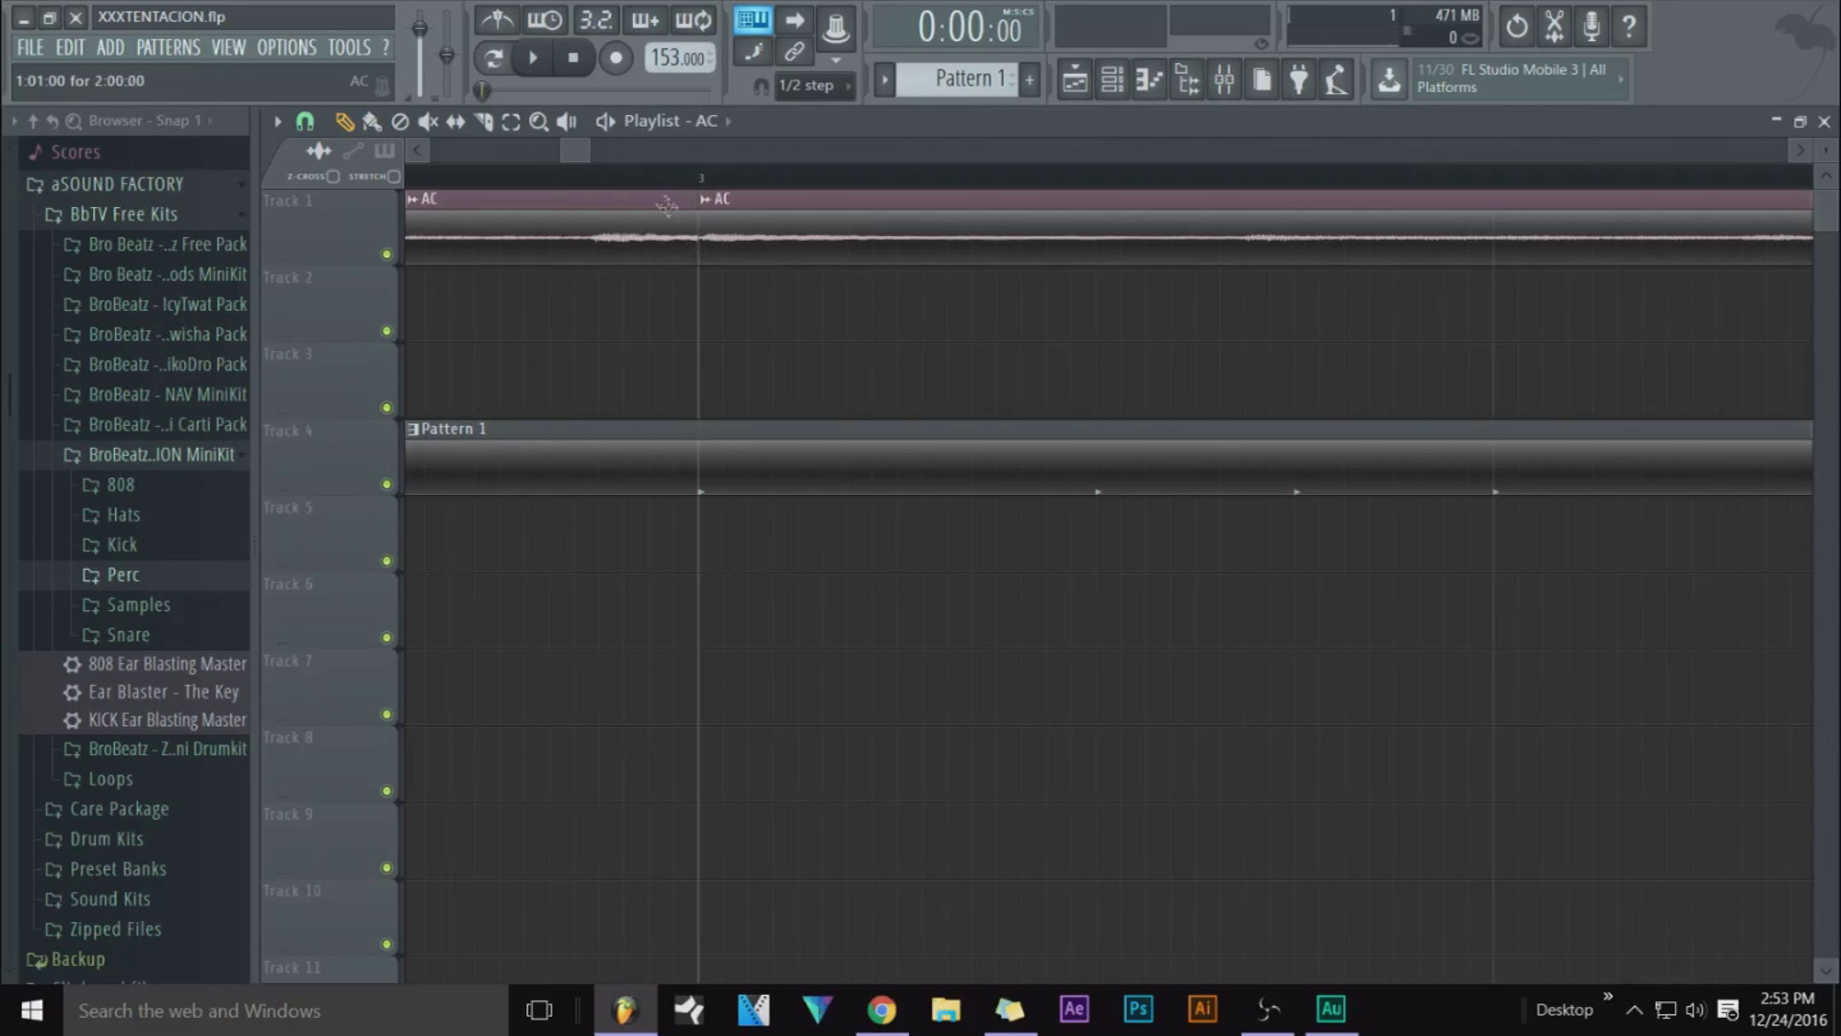
scroll(678, 180, down, 5)
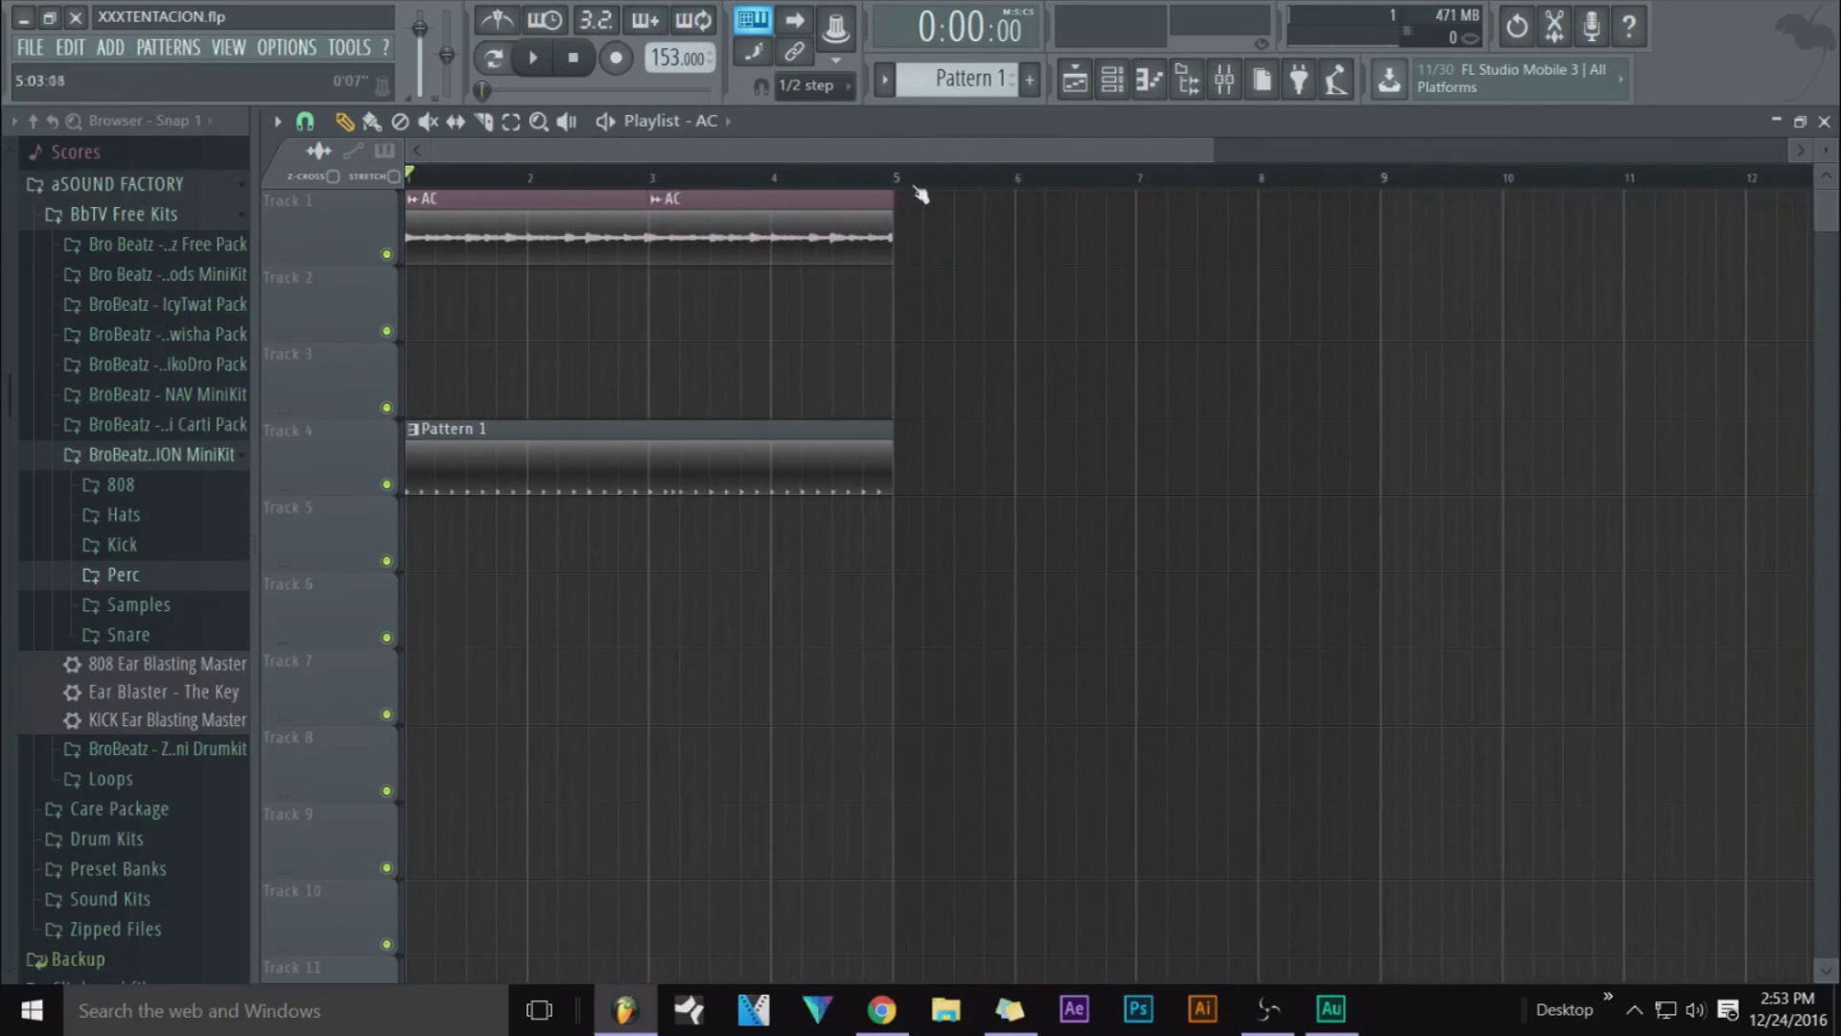
scroll(920, 192, up, 5)
scroll(920, 178, down, 5)
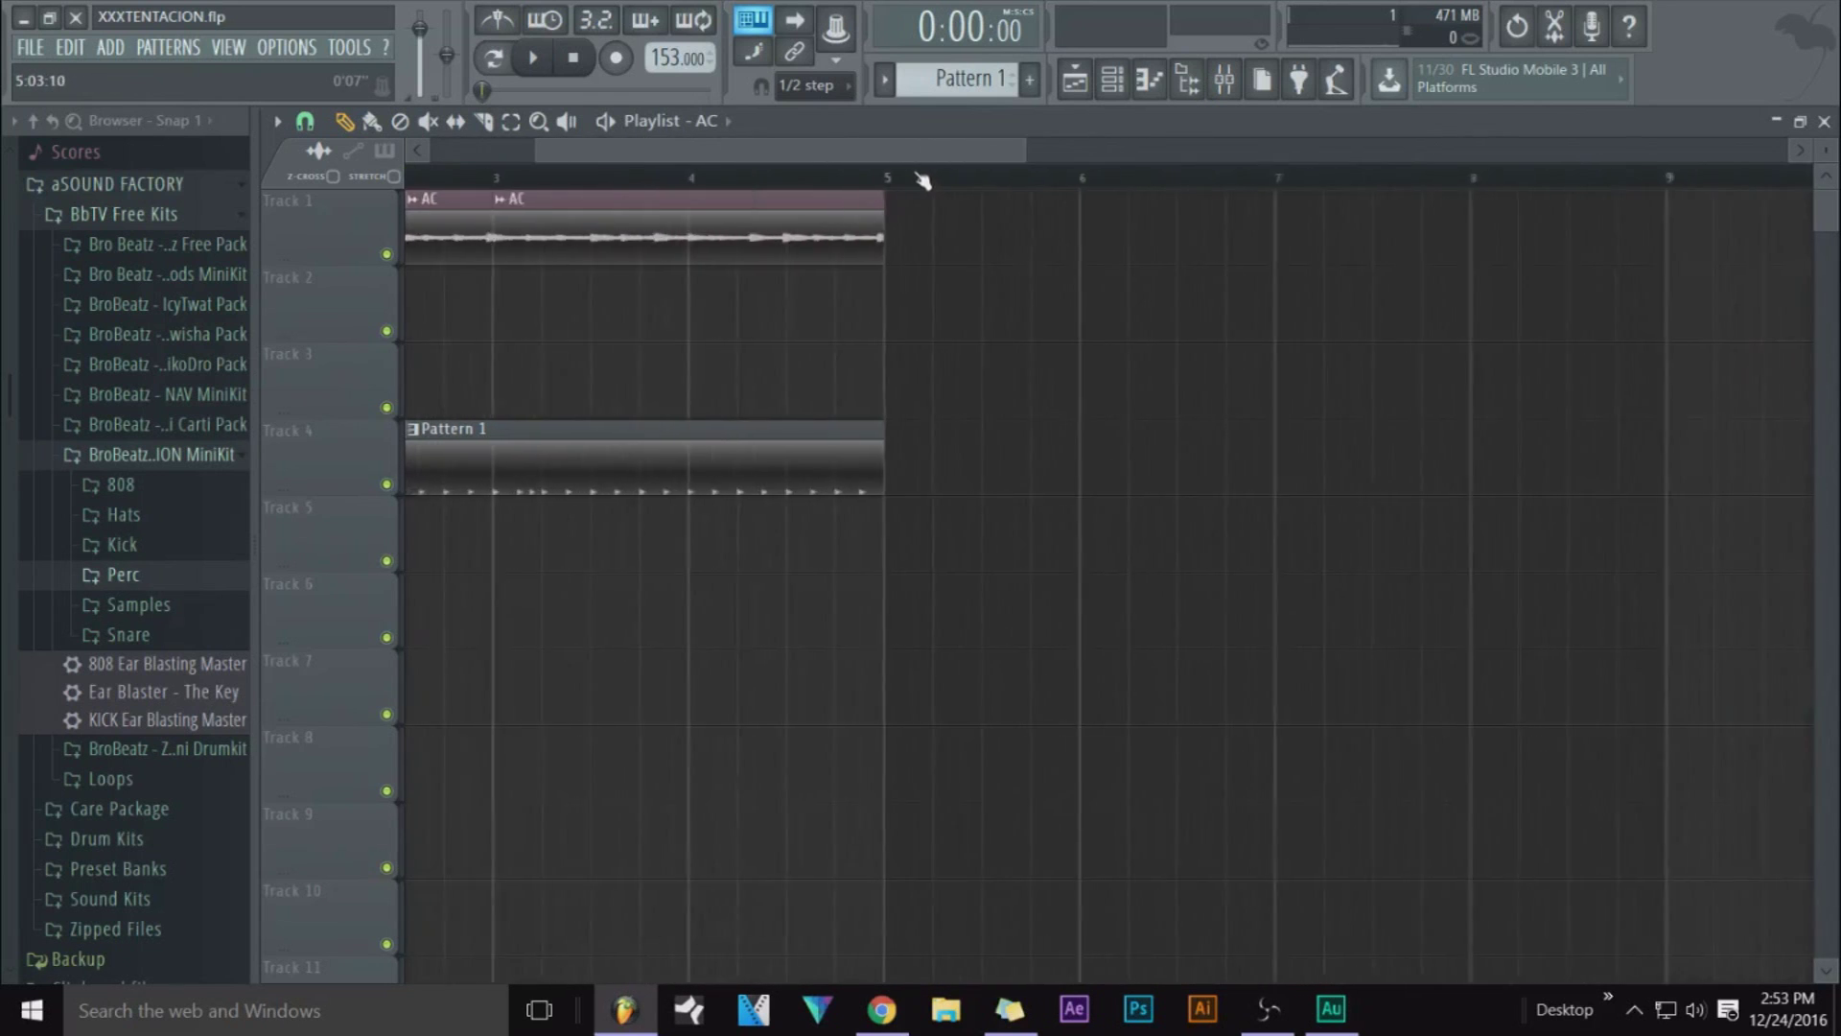
key(space)
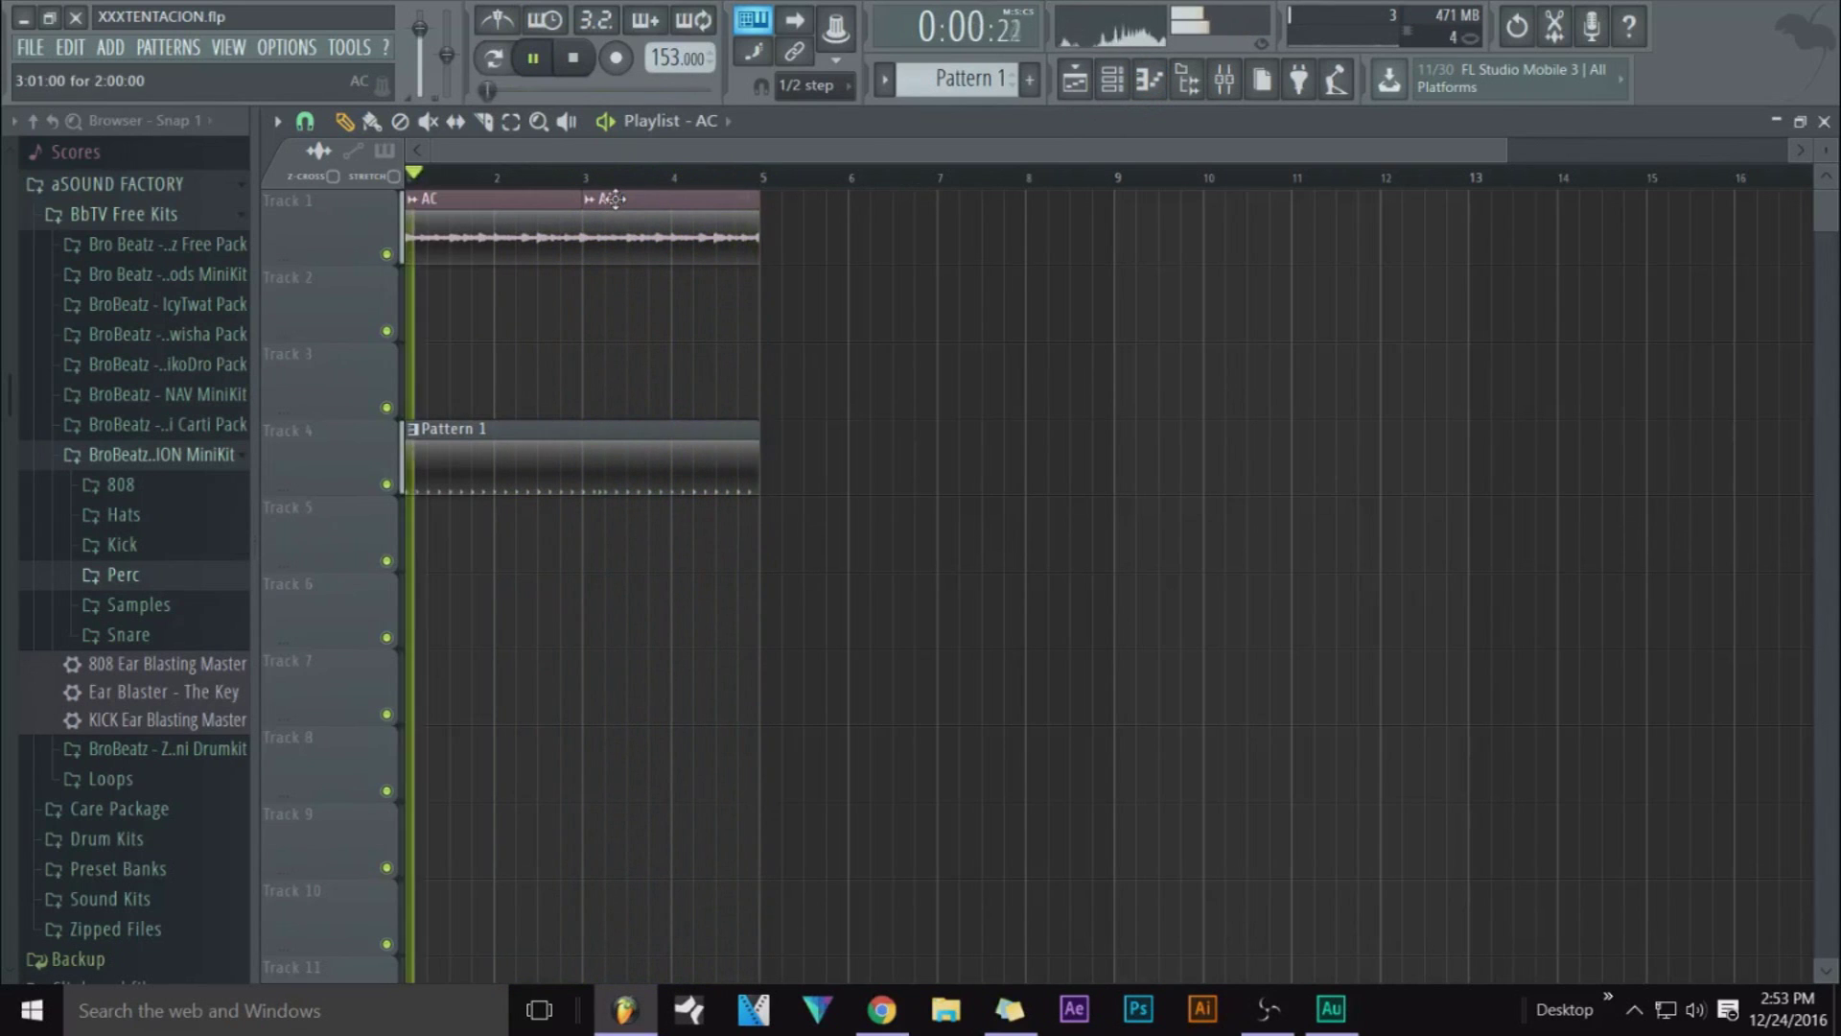
key(space)
Open the AC clip's sample from its channel settings for editing in Edison
scroll(575, 185, up, 3)
drag(599, 156, 496, 156)
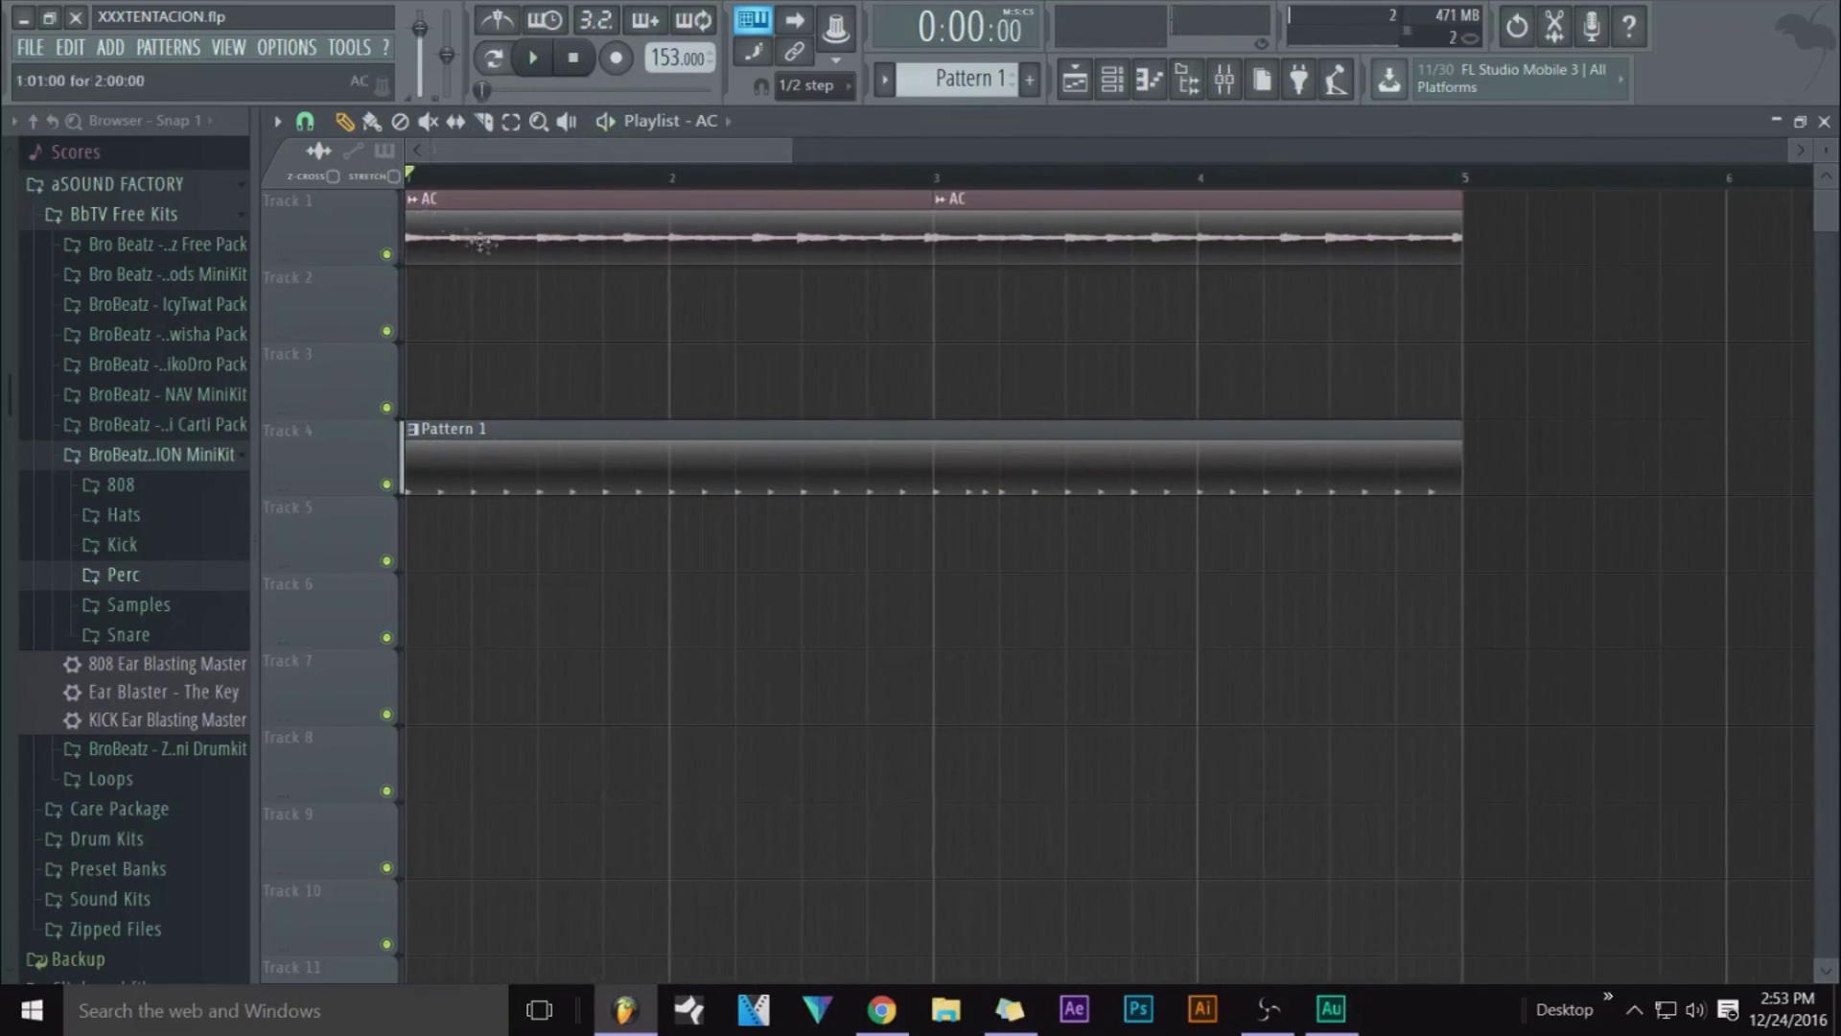
double_click(505, 243)
drag(607, 250, 1178, 387)
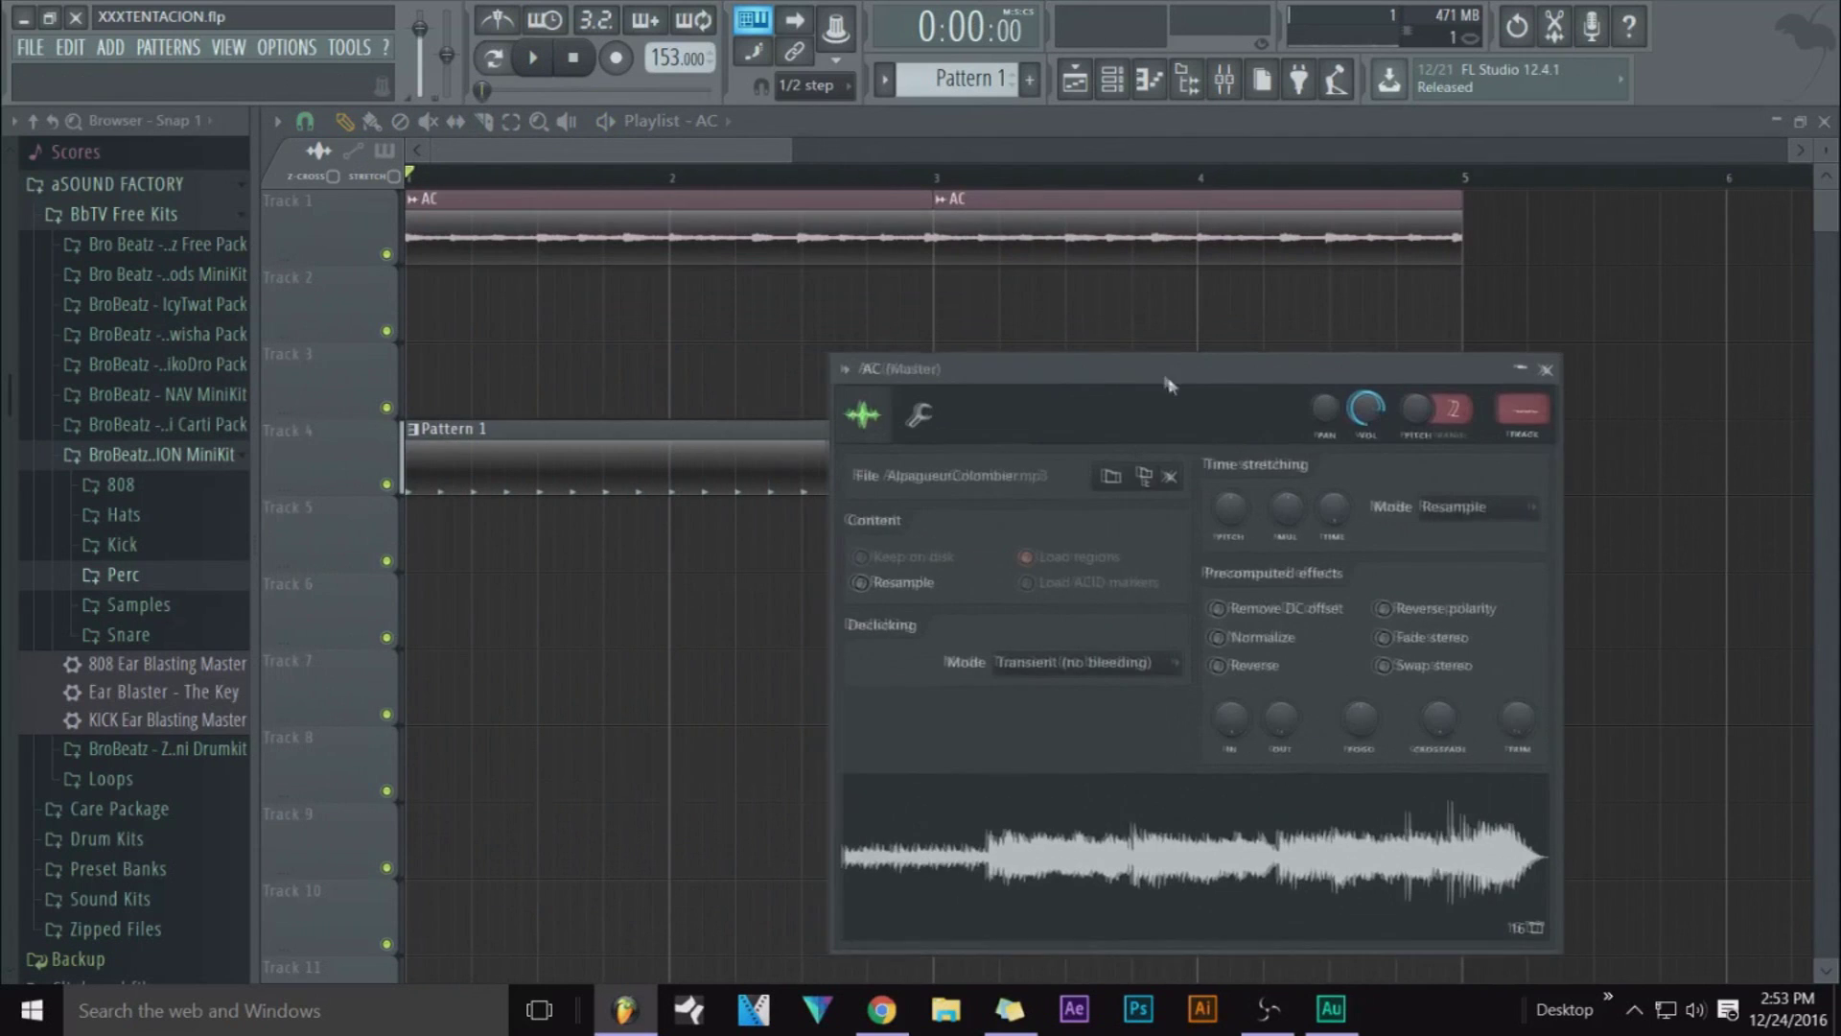
key(Escape)
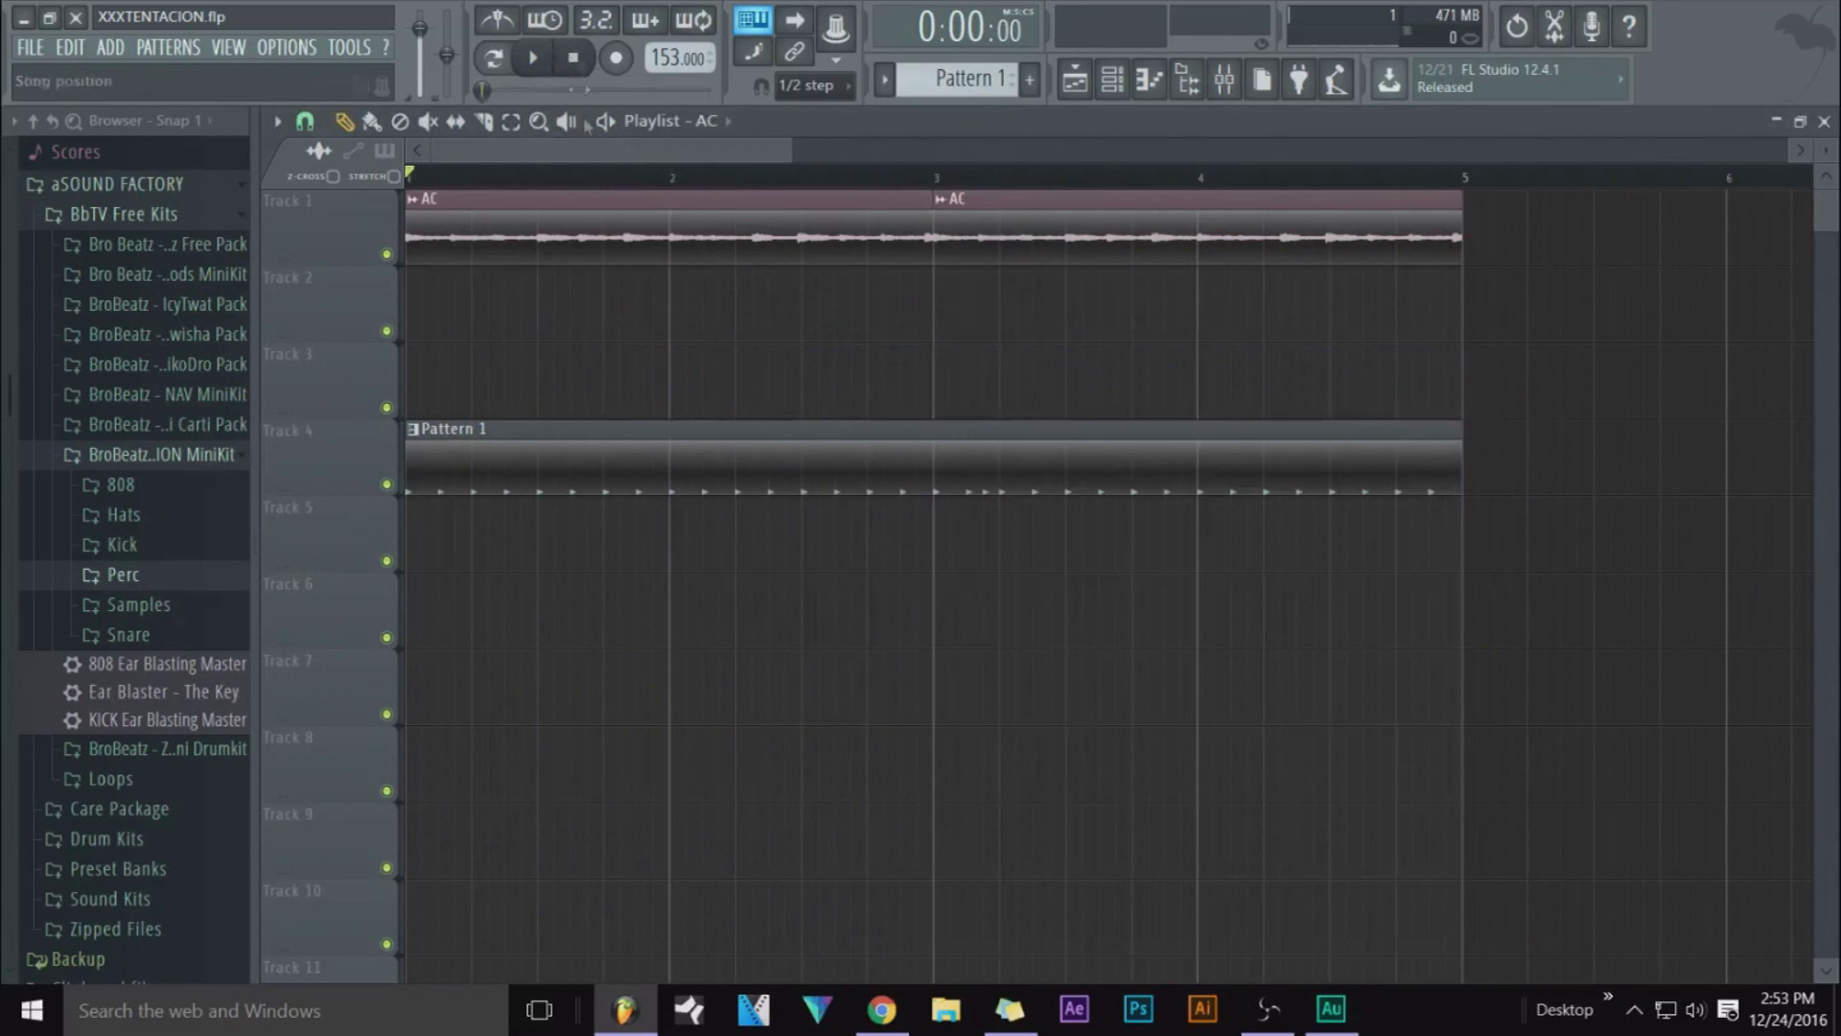
double_click(617, 205)
right_click(1044, 793)
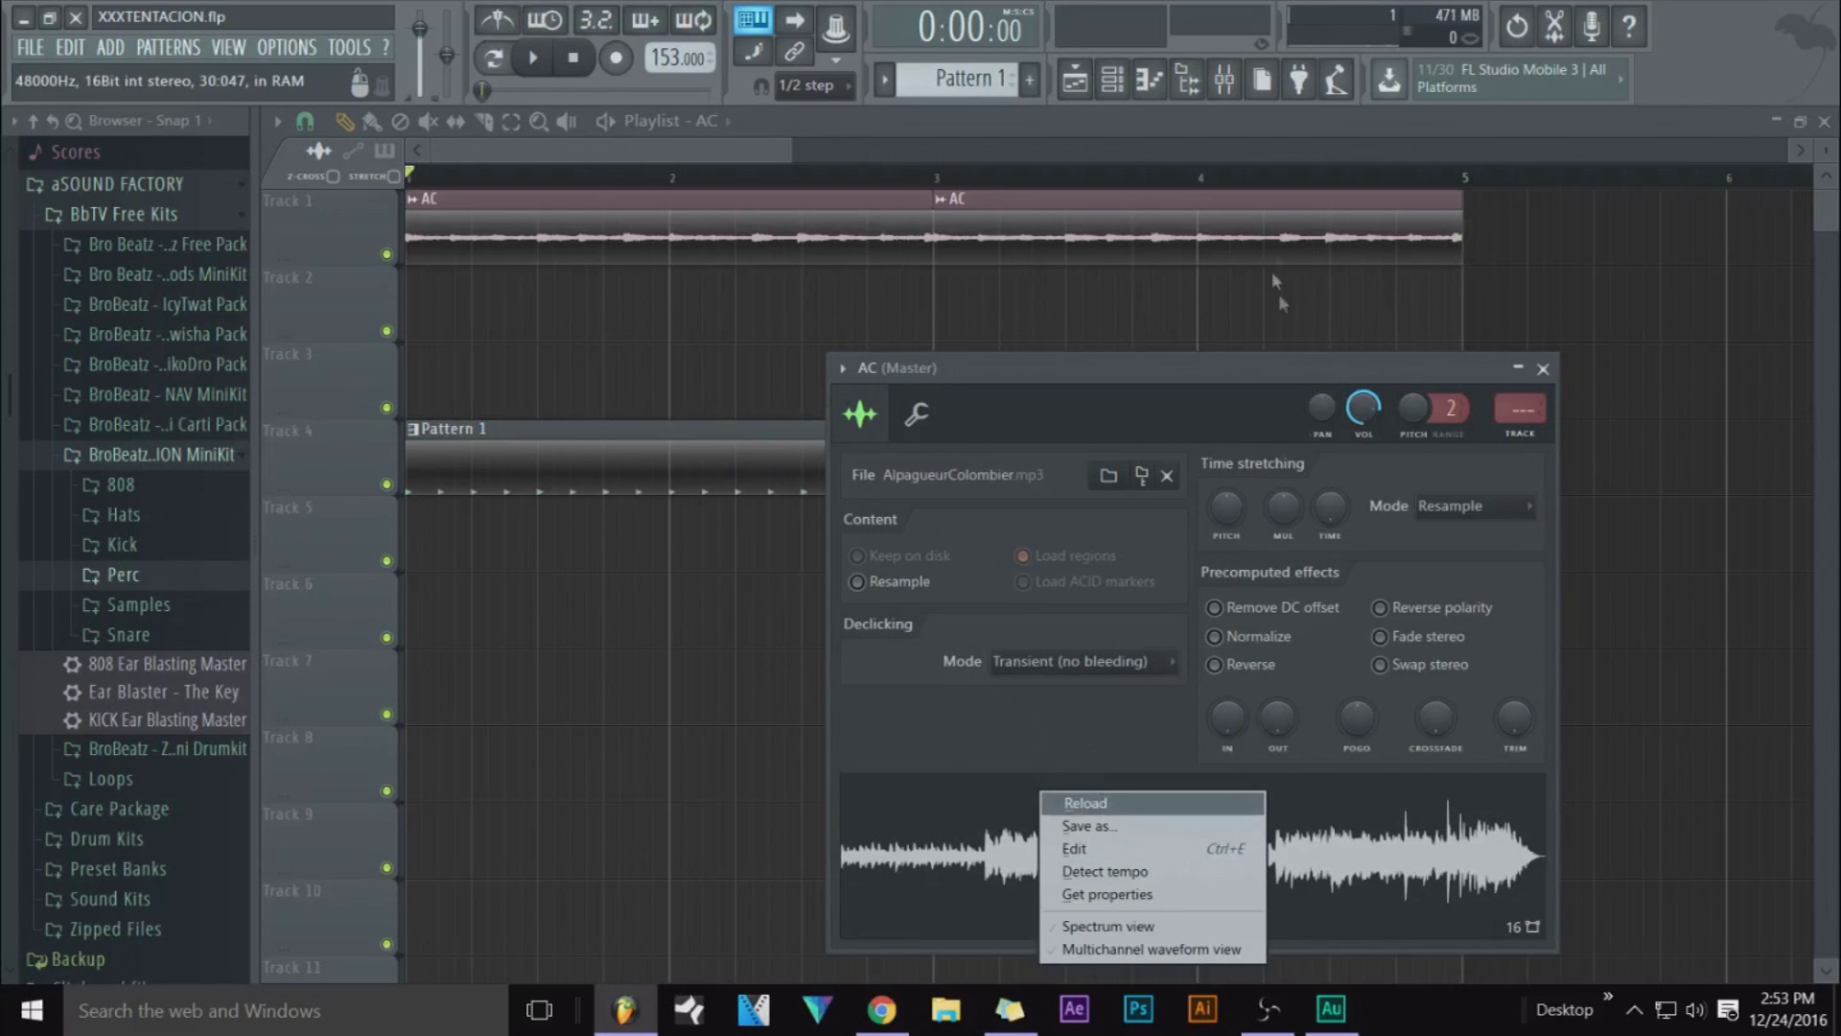
click(1073, 848)
drag(703, 350, 903, 224)
scroll(719, 530, up, 3)
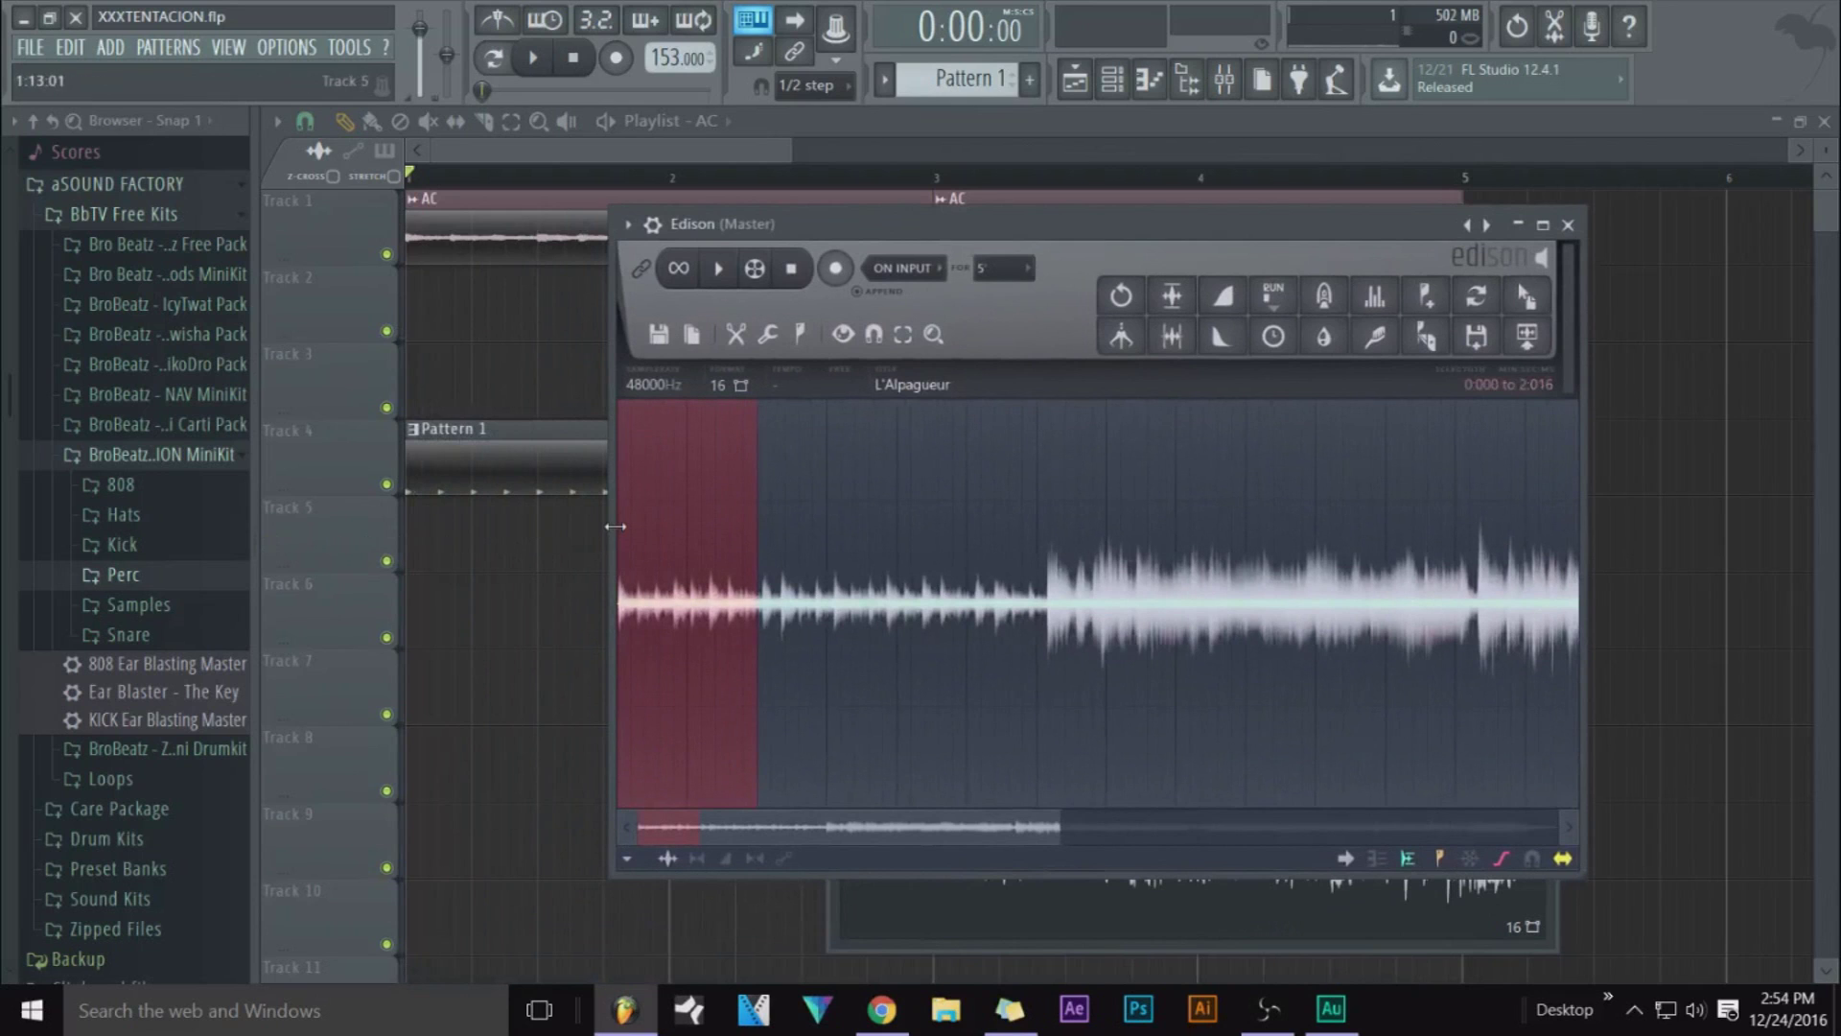
Set the sample's tempo to 153 BPM with Tempo-sync enabled in its properties
right_click(781, 511)
mouse_move(841, 546)
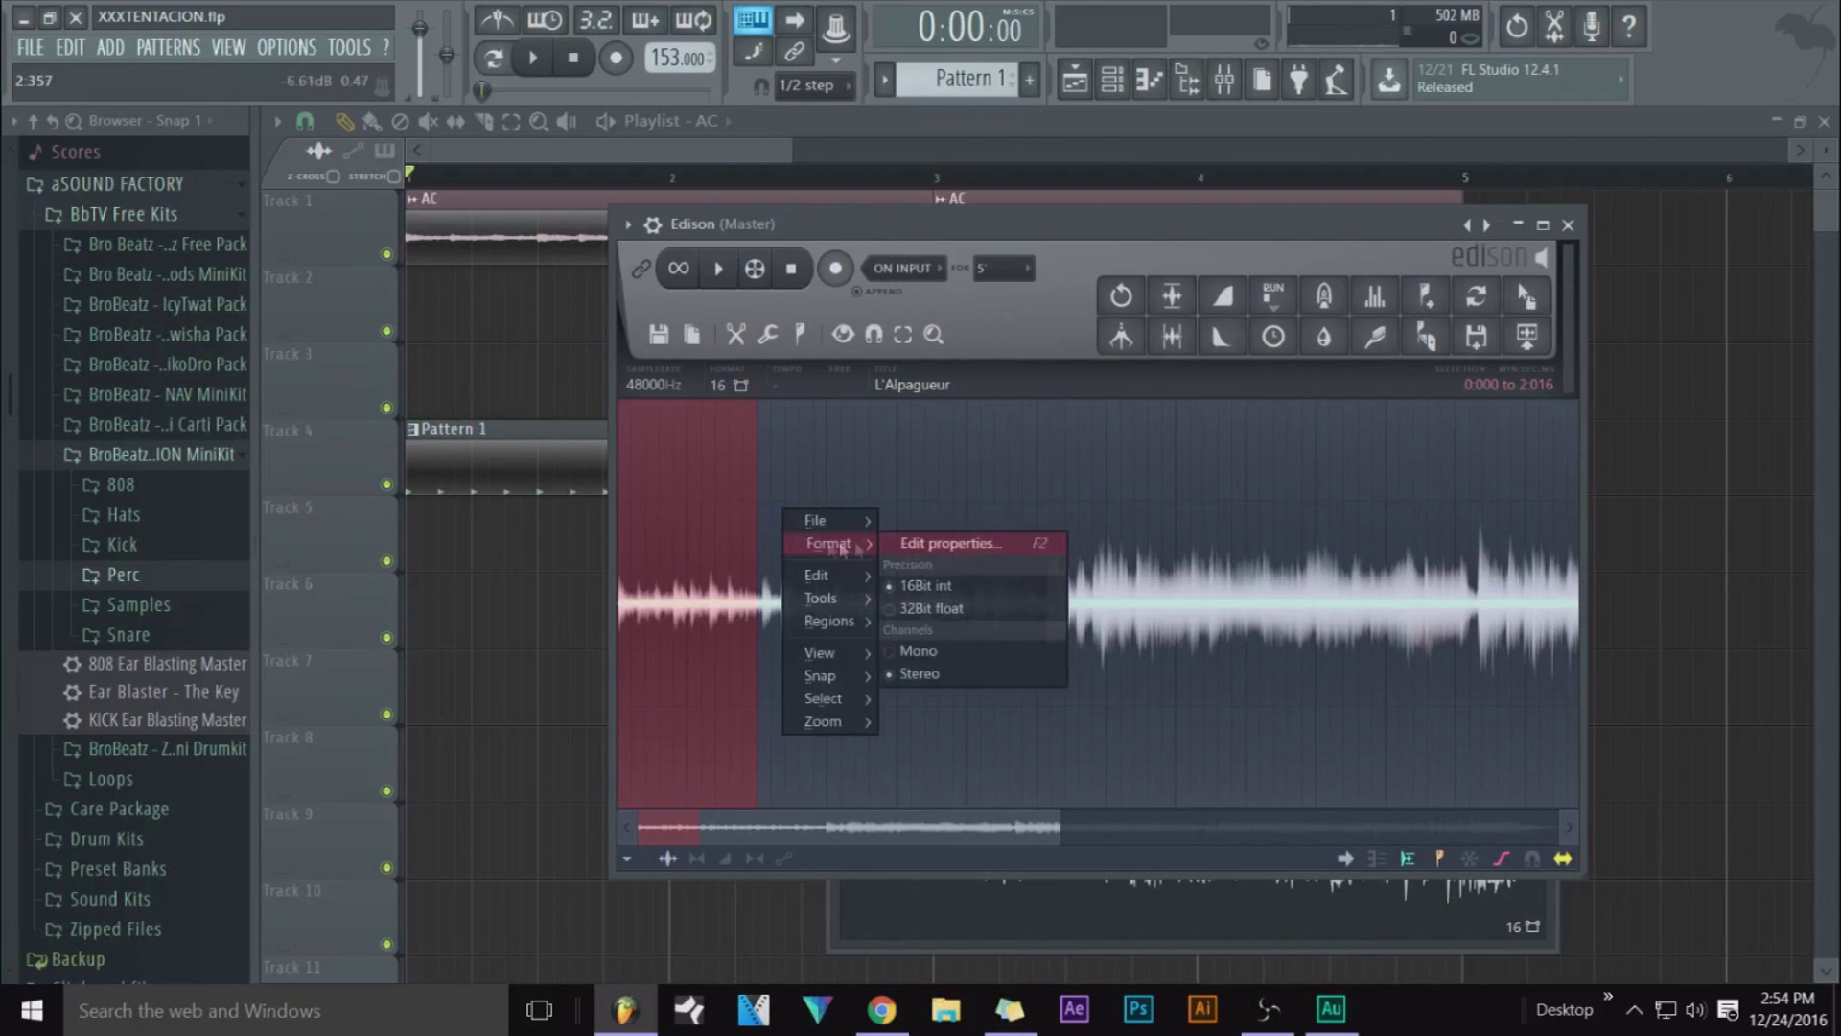
click(953, 544)
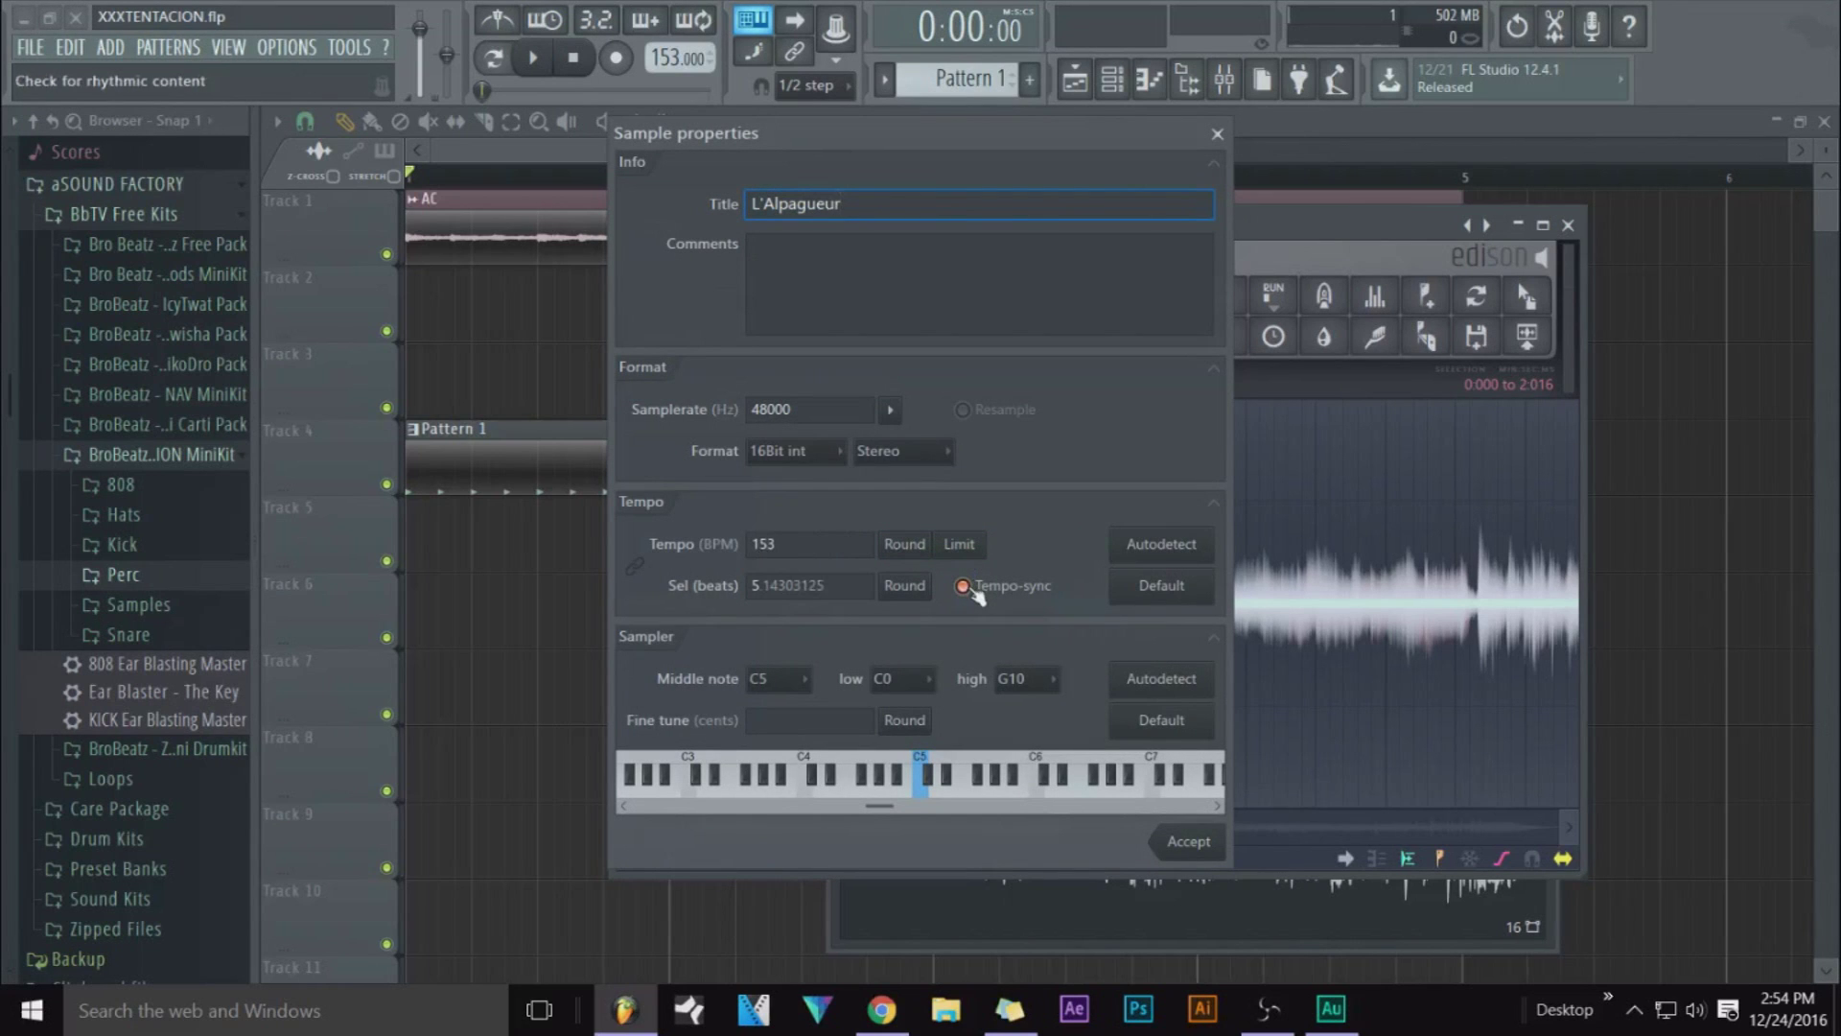
click(1198, 846)
Select the sample's first bar from about 0:025 to 1:588, starting at the first attack, and send it to the playlist as a clip
scroll(810, 587, up, 3)
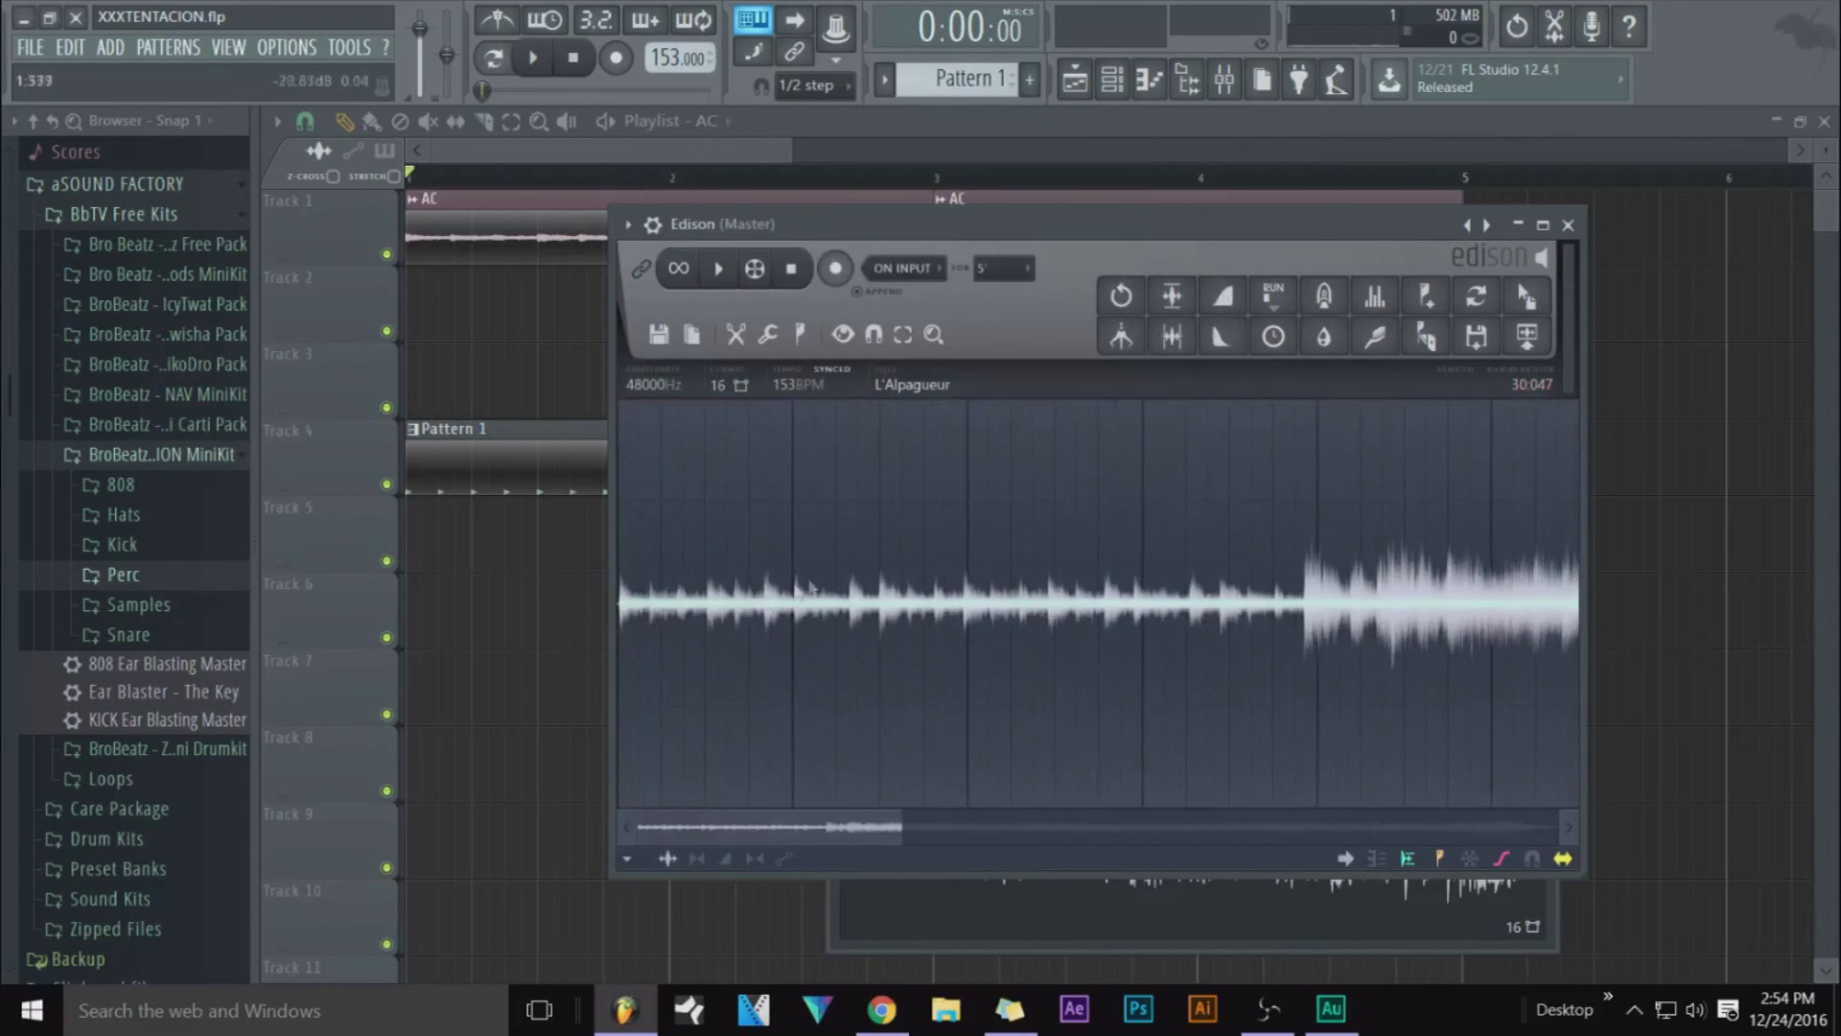
drag(796, 585, 618, 587)
scroll(773, 566, up, 3)
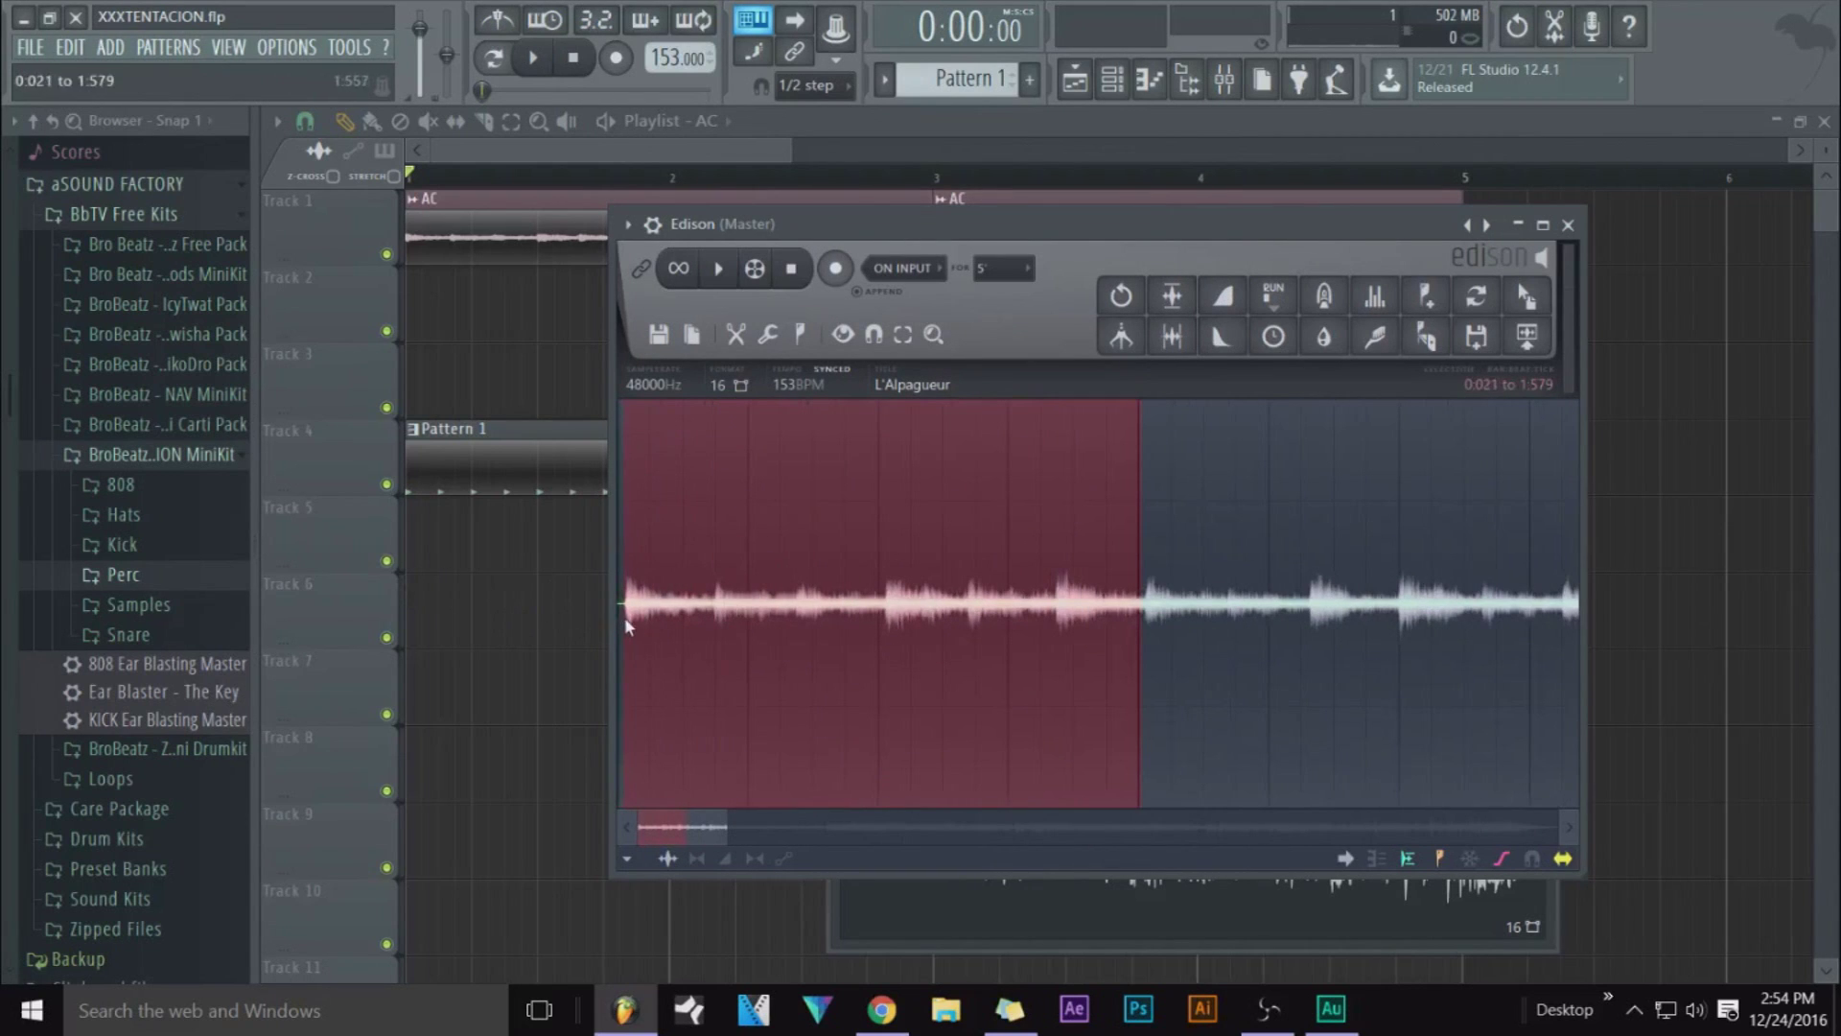
scroll(625, 609, up, 3)
scroll(668, 619, up, 3)
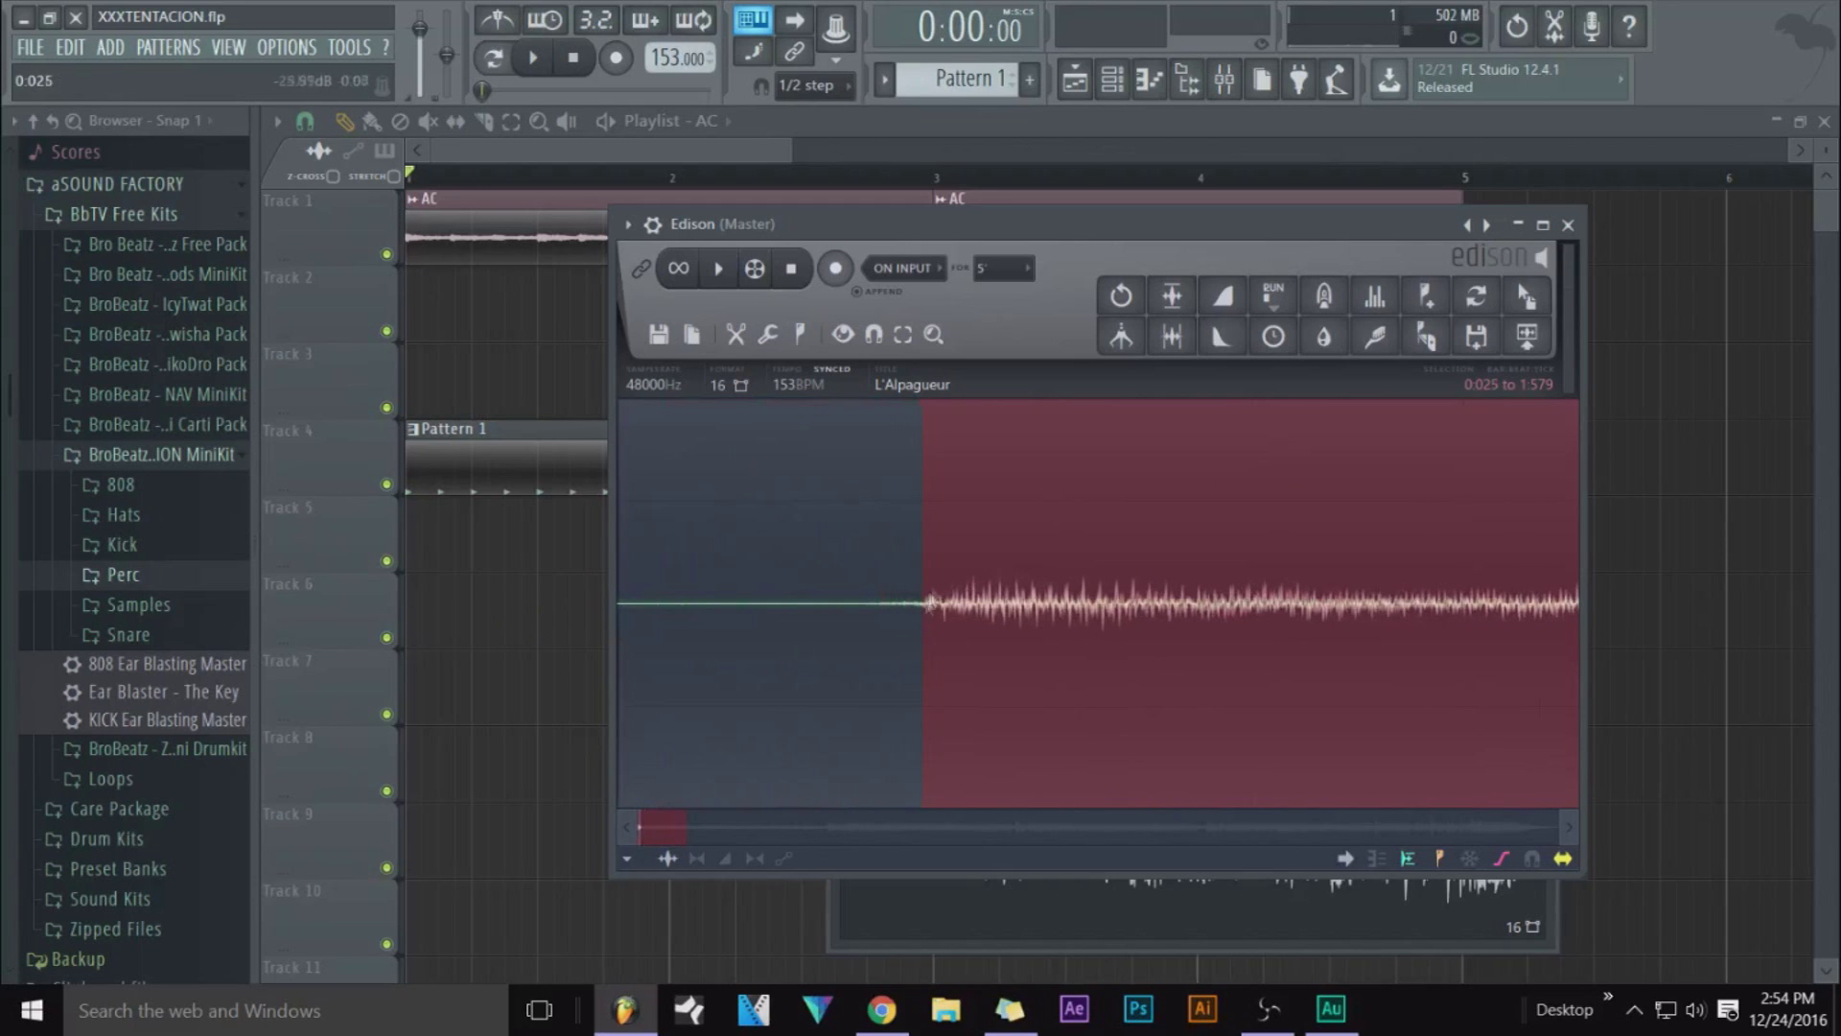
scroll(947, 568, down, 3)
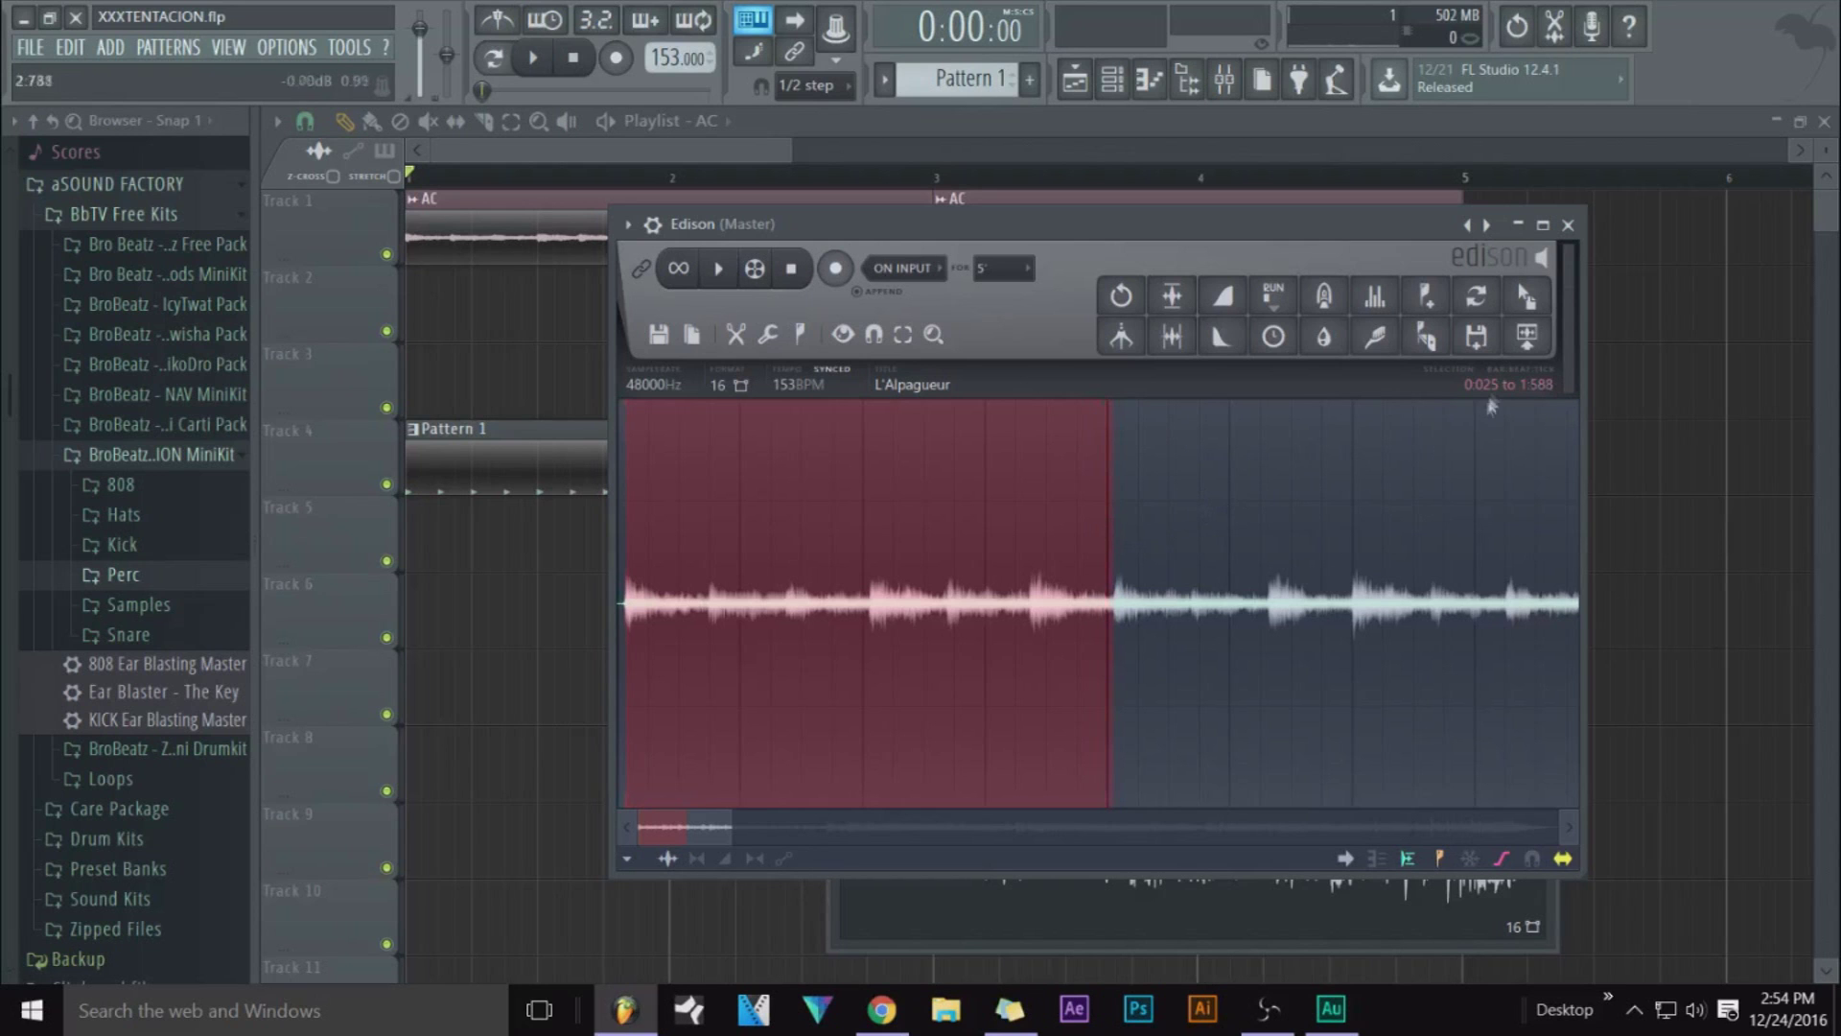
click(1526, 335)
click(1165, 288)
Extend the selection's end to about 3:108, send it to the playlist as a clip, and delete the one-bar clip on Track 2
mouse_move(1150, 225)
mouse_down()
mouse_move(1159, 560)
mouse_move(1115, 221)
mouse_up()
scroll(1130, 566, down, 3)
right_click(1091, 628)
scroll(1084, 629, up, 4)
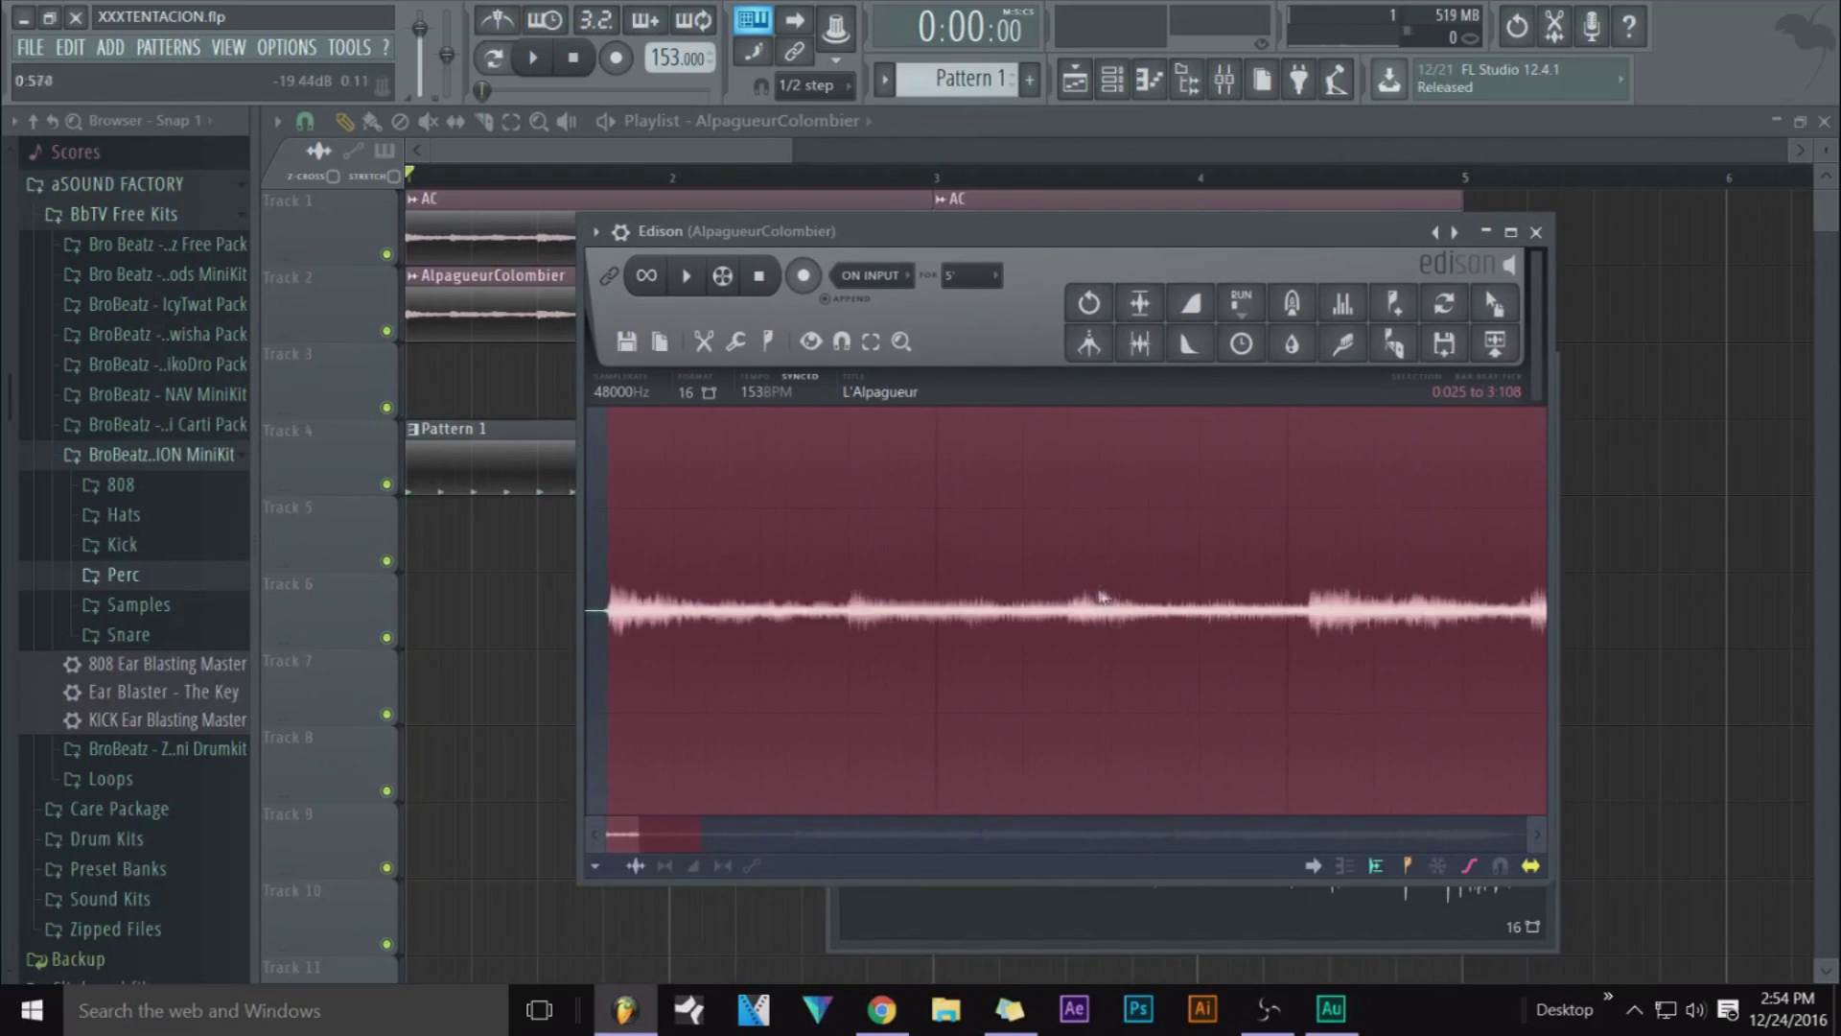
scroll(1345, 615, down, 1)
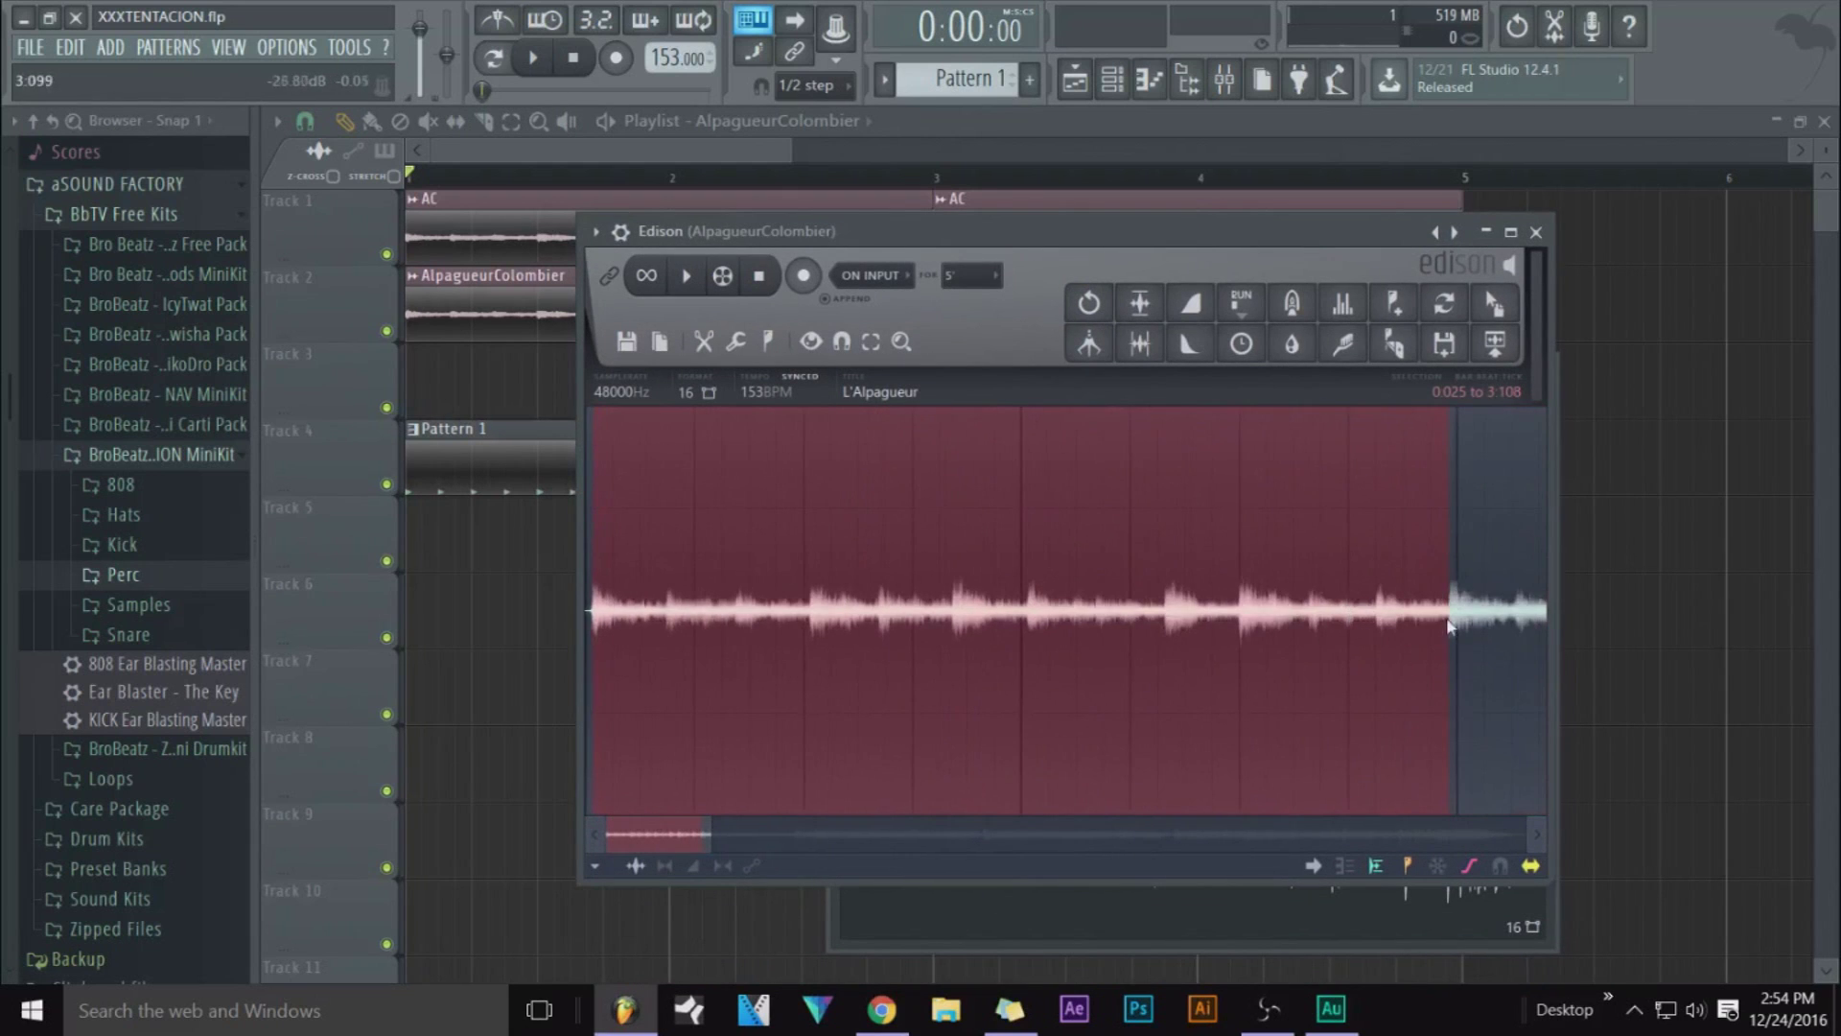
click(1493, 303)
click(732, 155)
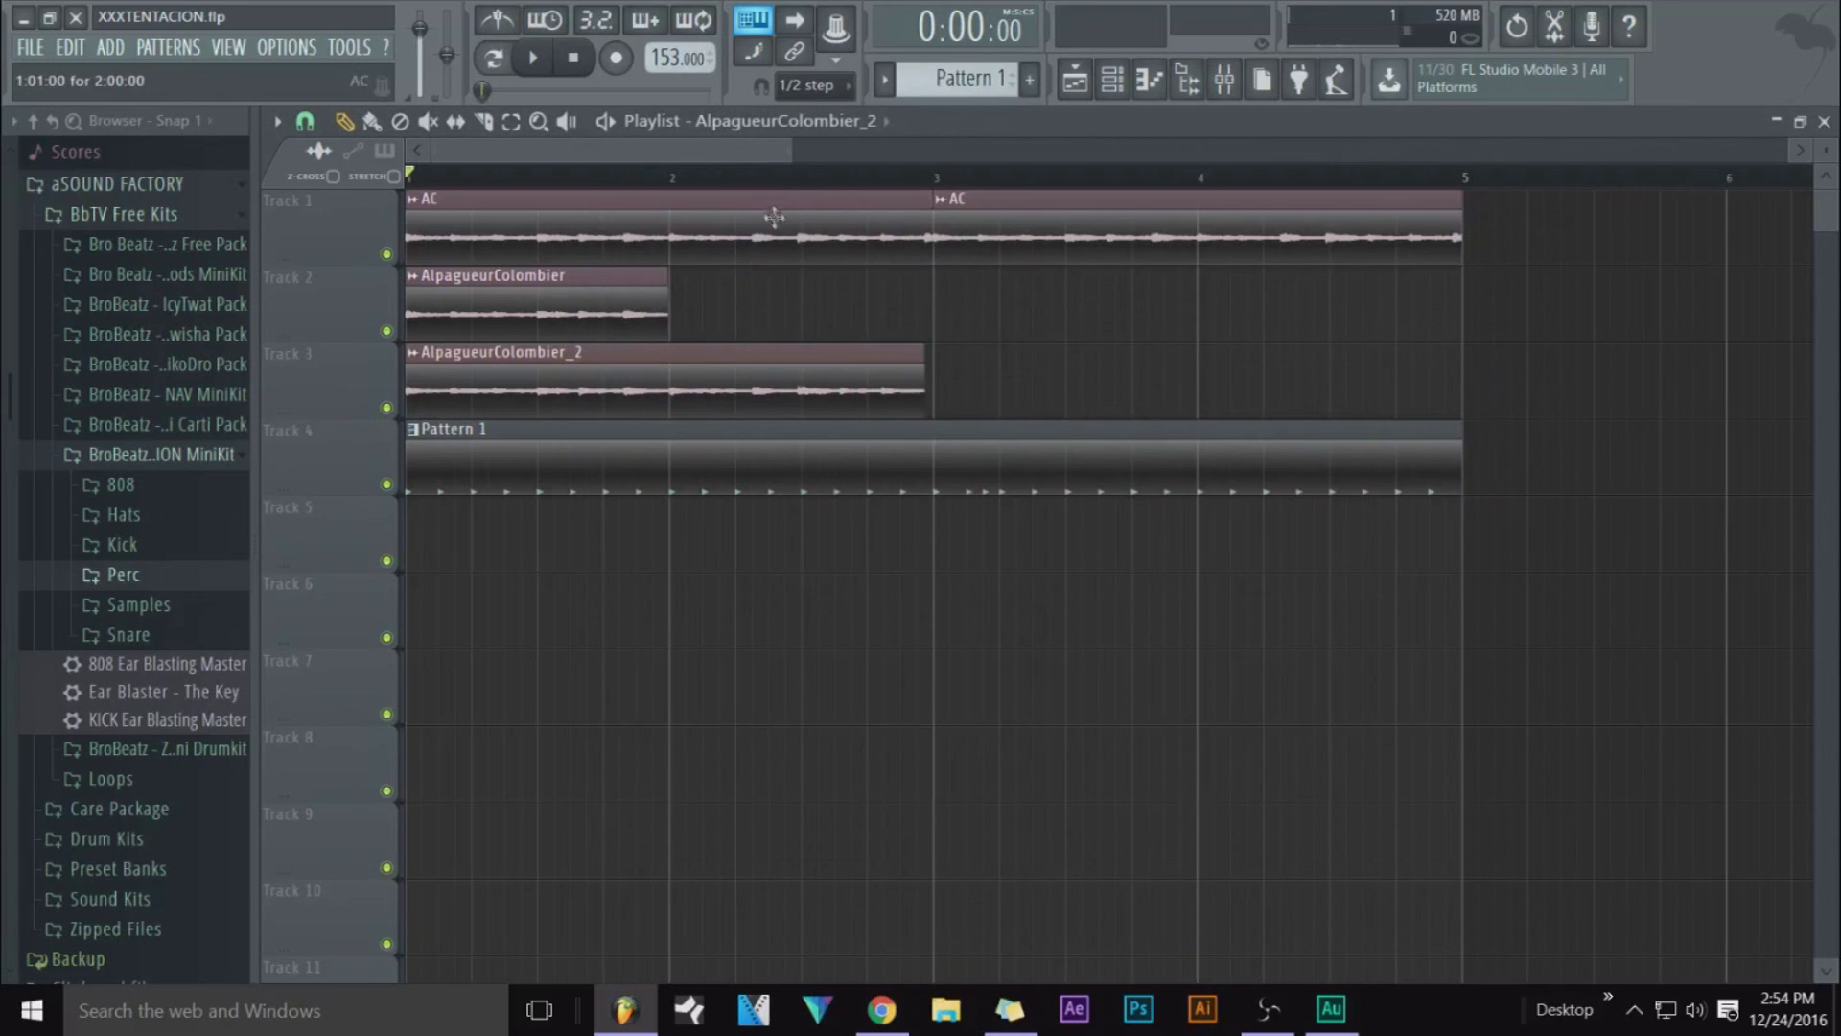
right_click(537, 304)
Time-stretch the AlpagueurColombier_2 clip to end exactly at bar 3 and set its stretching mode to Resample
double_click(671, 353)
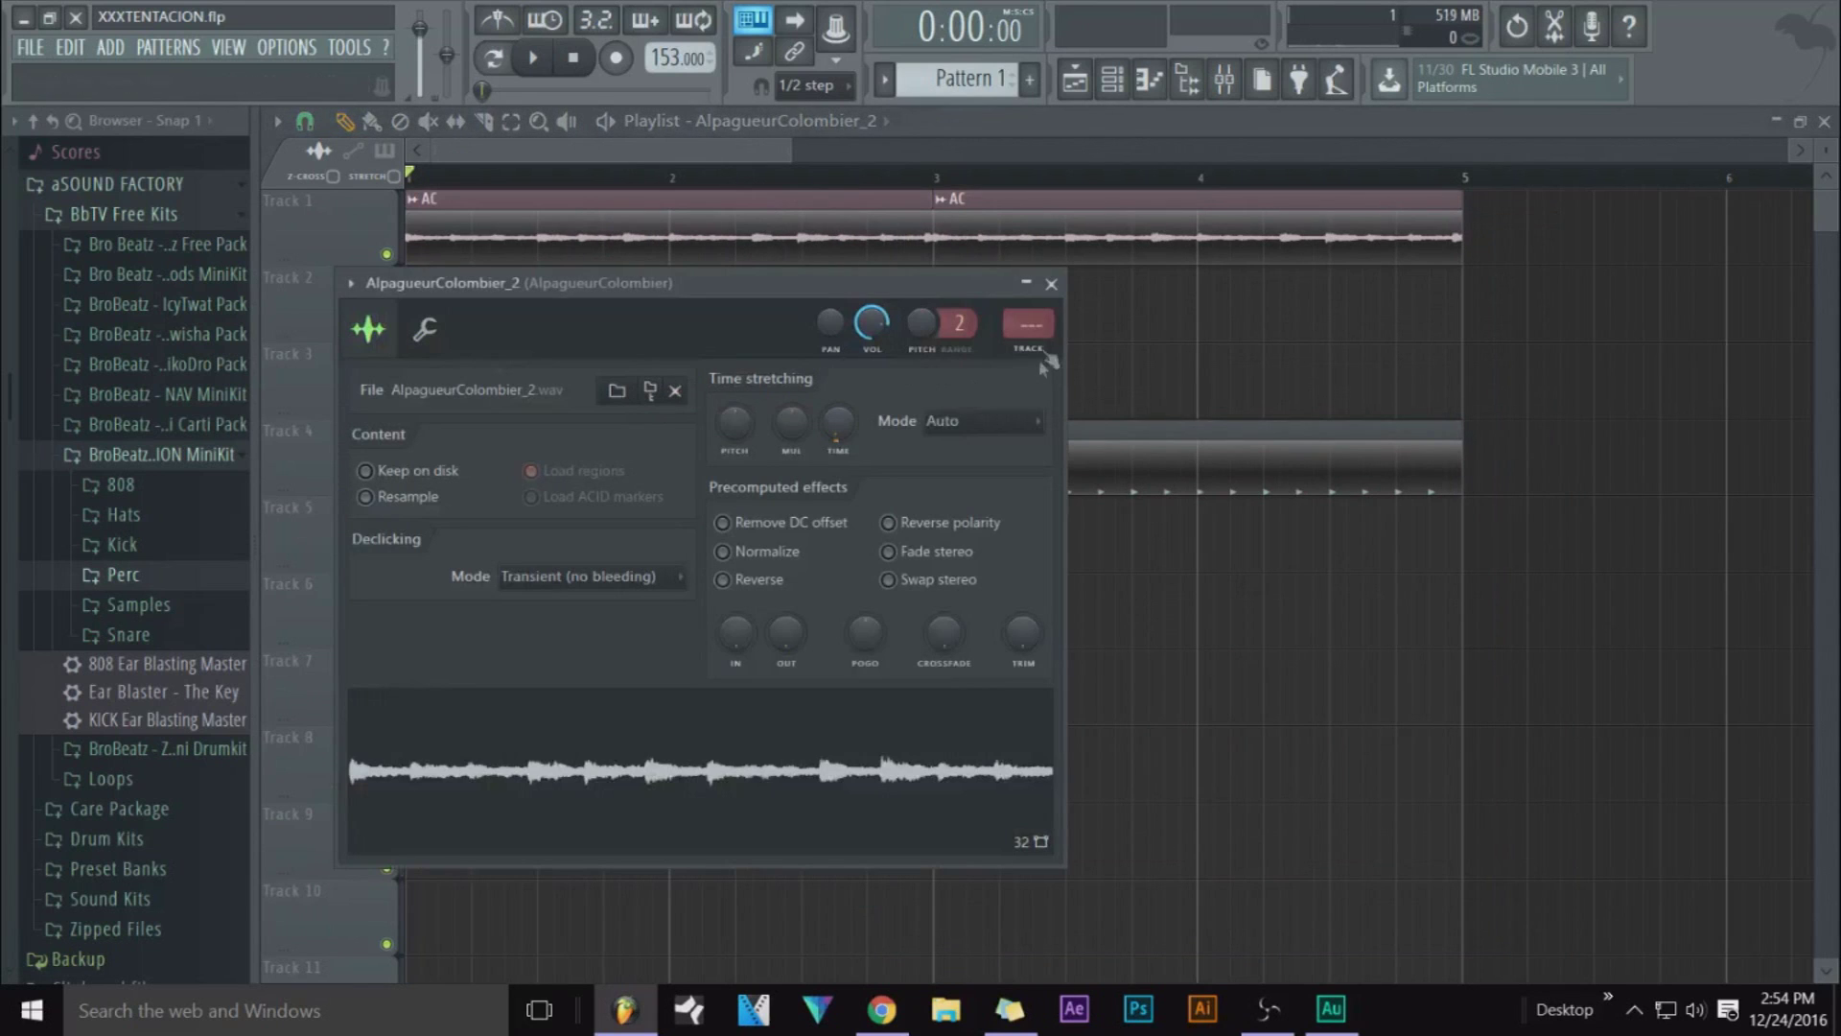
right_click(861, 419)
click(873, 391)
drag(832, 291, 1441, 297)
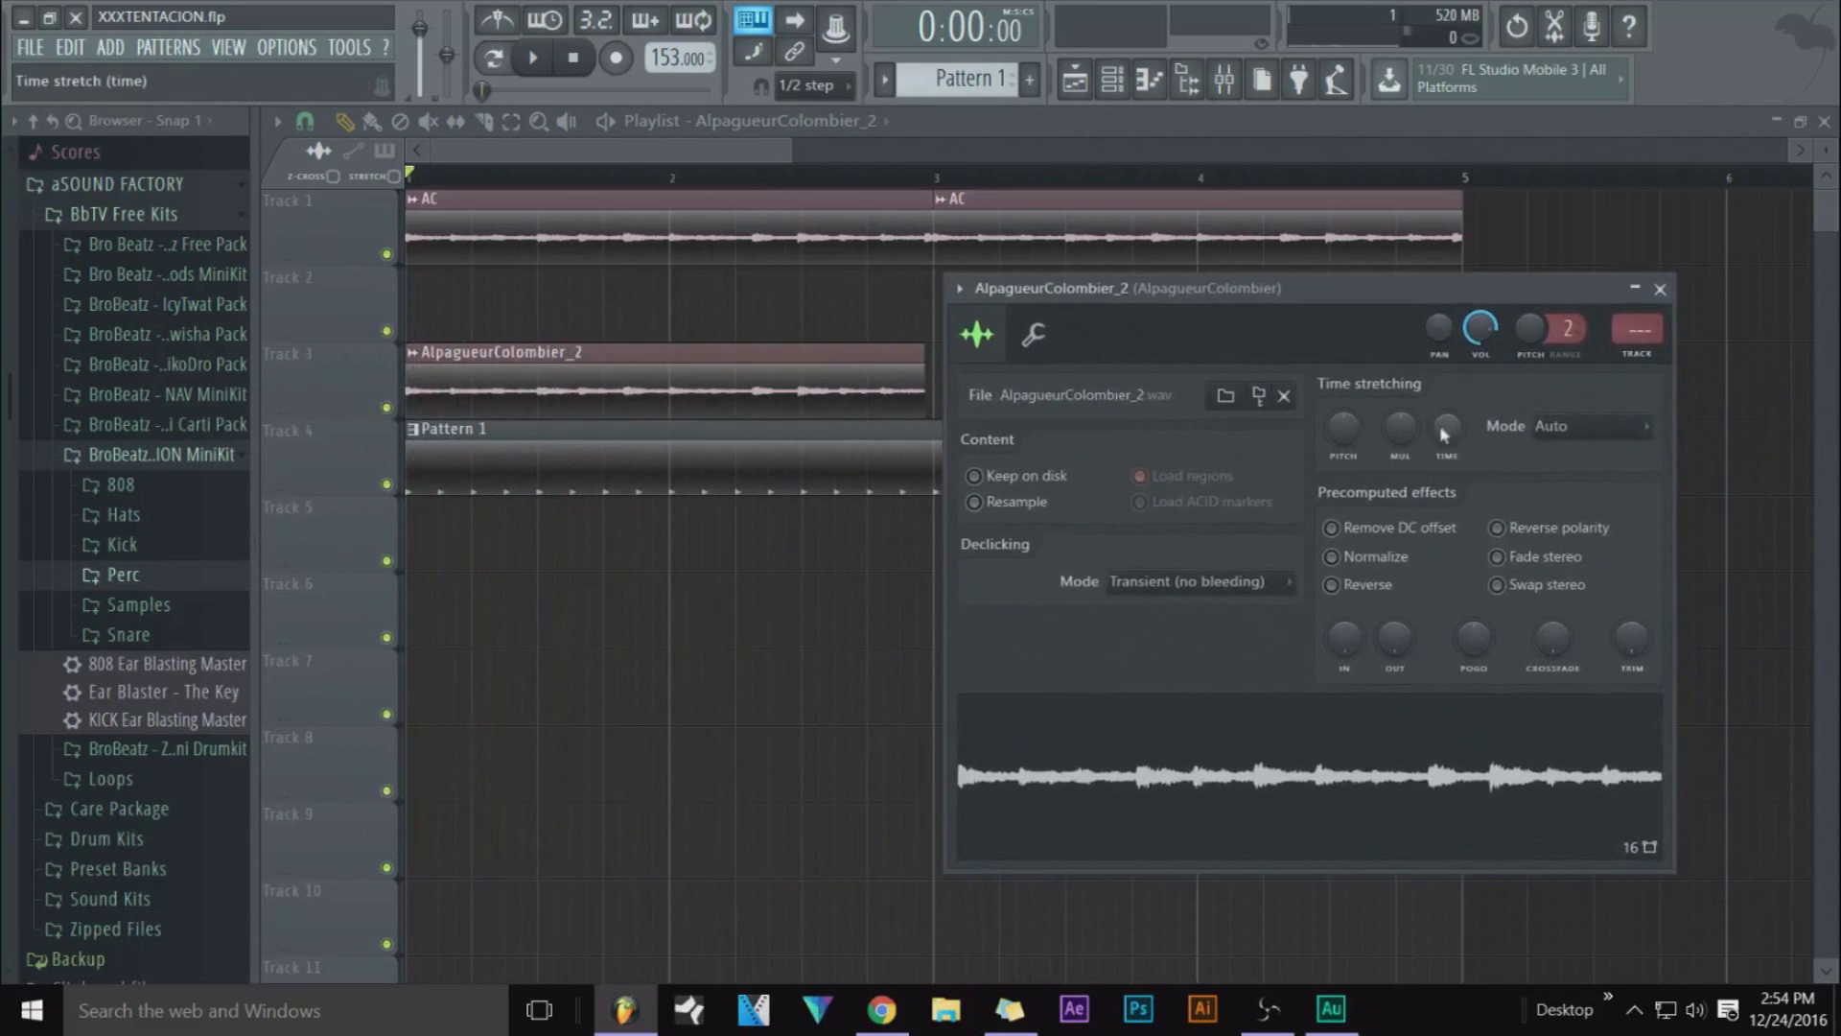
click(1573, 425)
drag(1068, 292, 1207, 231)
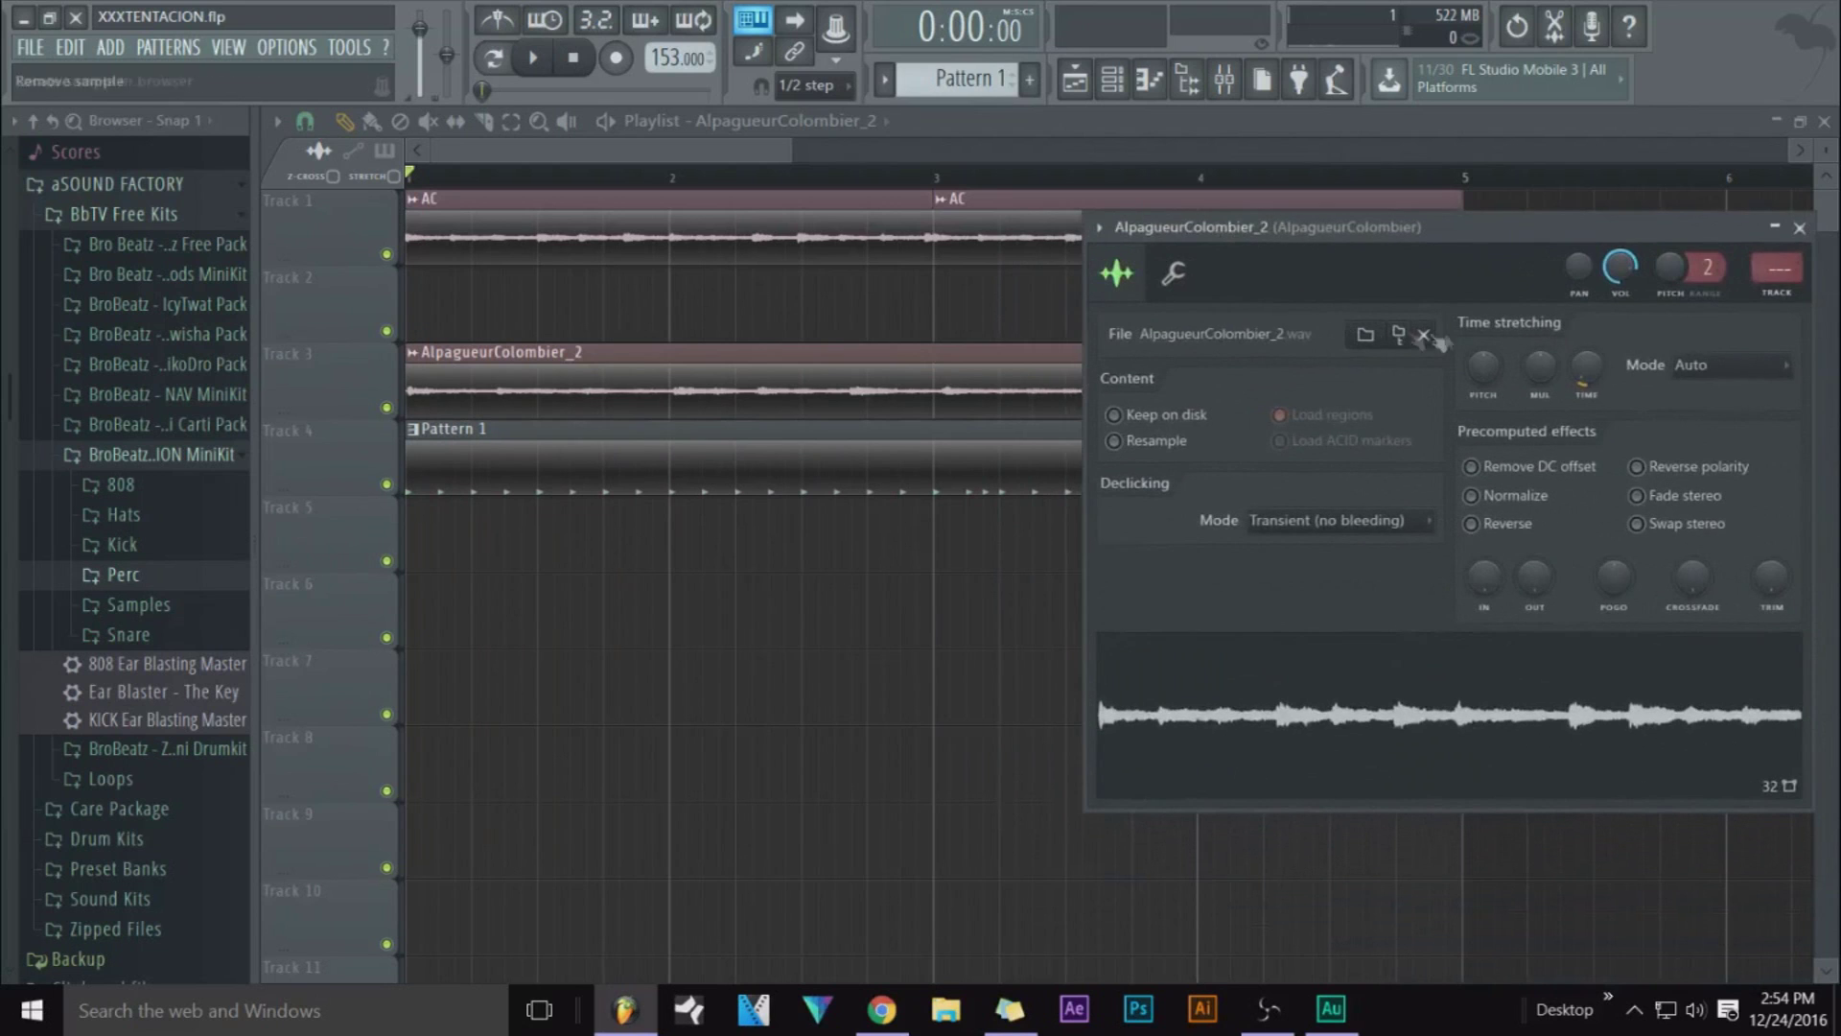
click(1597, 375)
click(1654, 545)
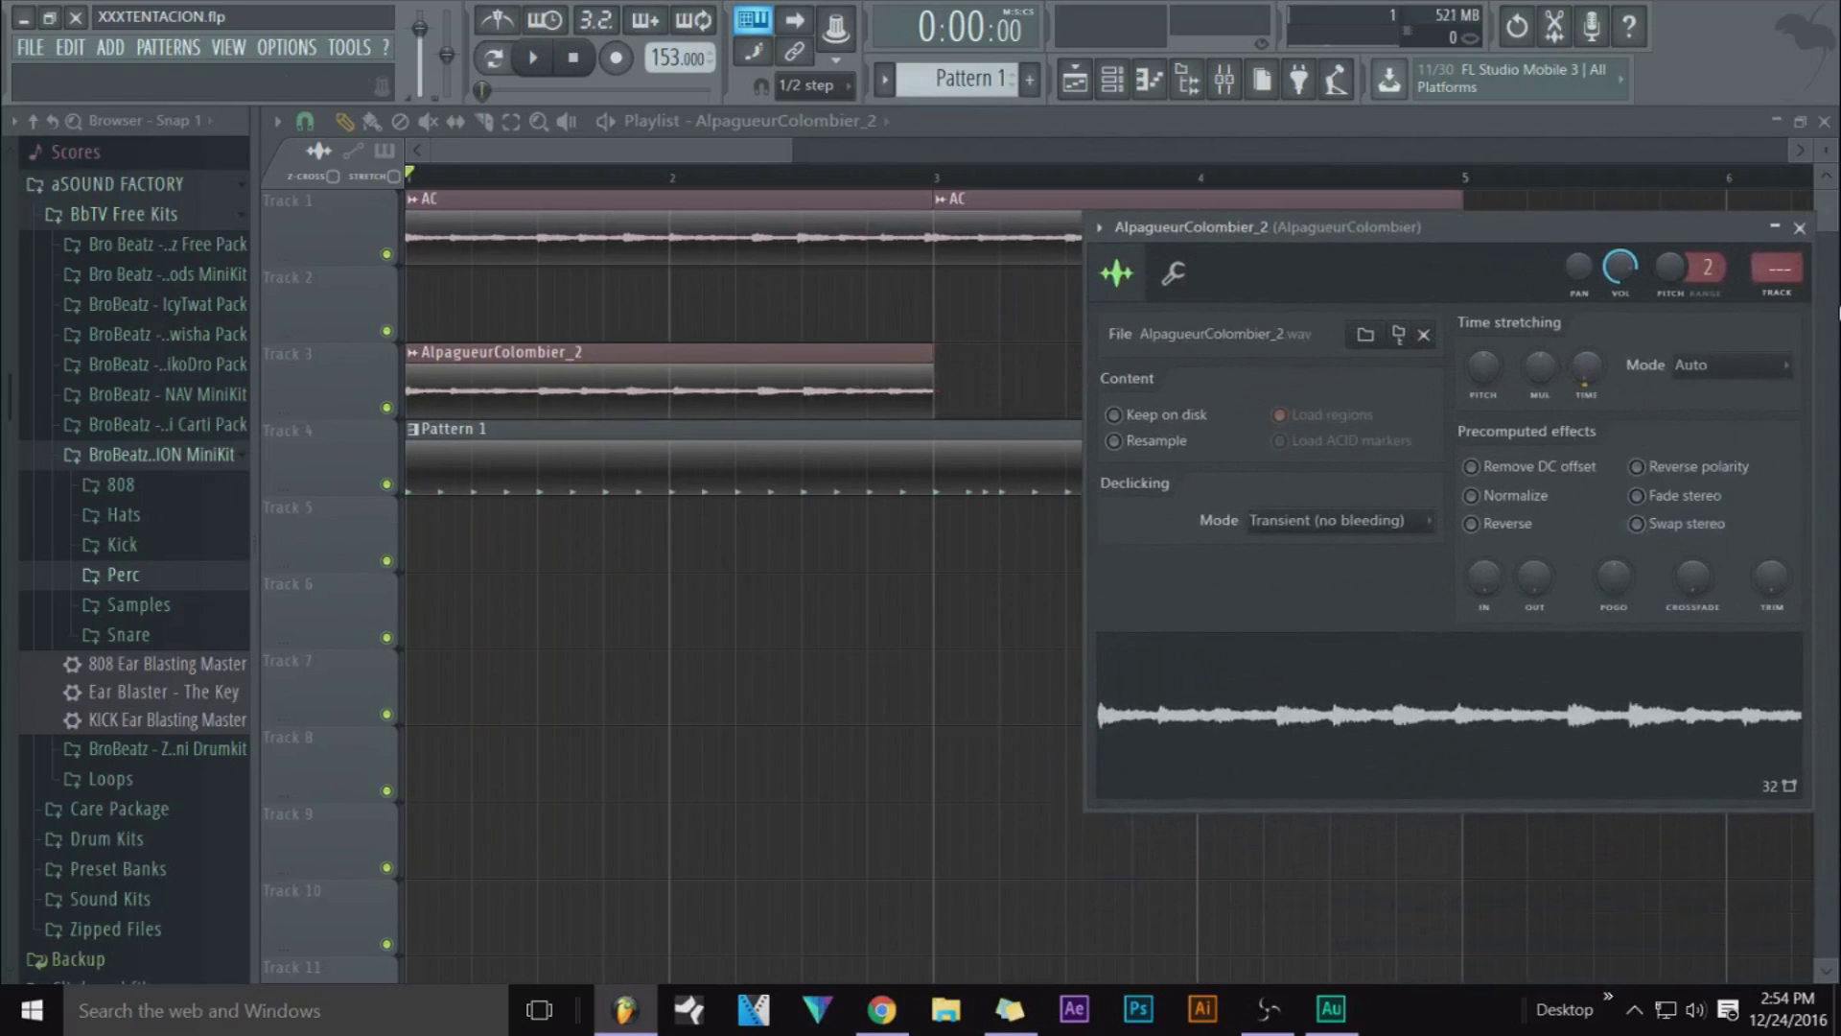
click(1726, 365)
click(1707, 410)
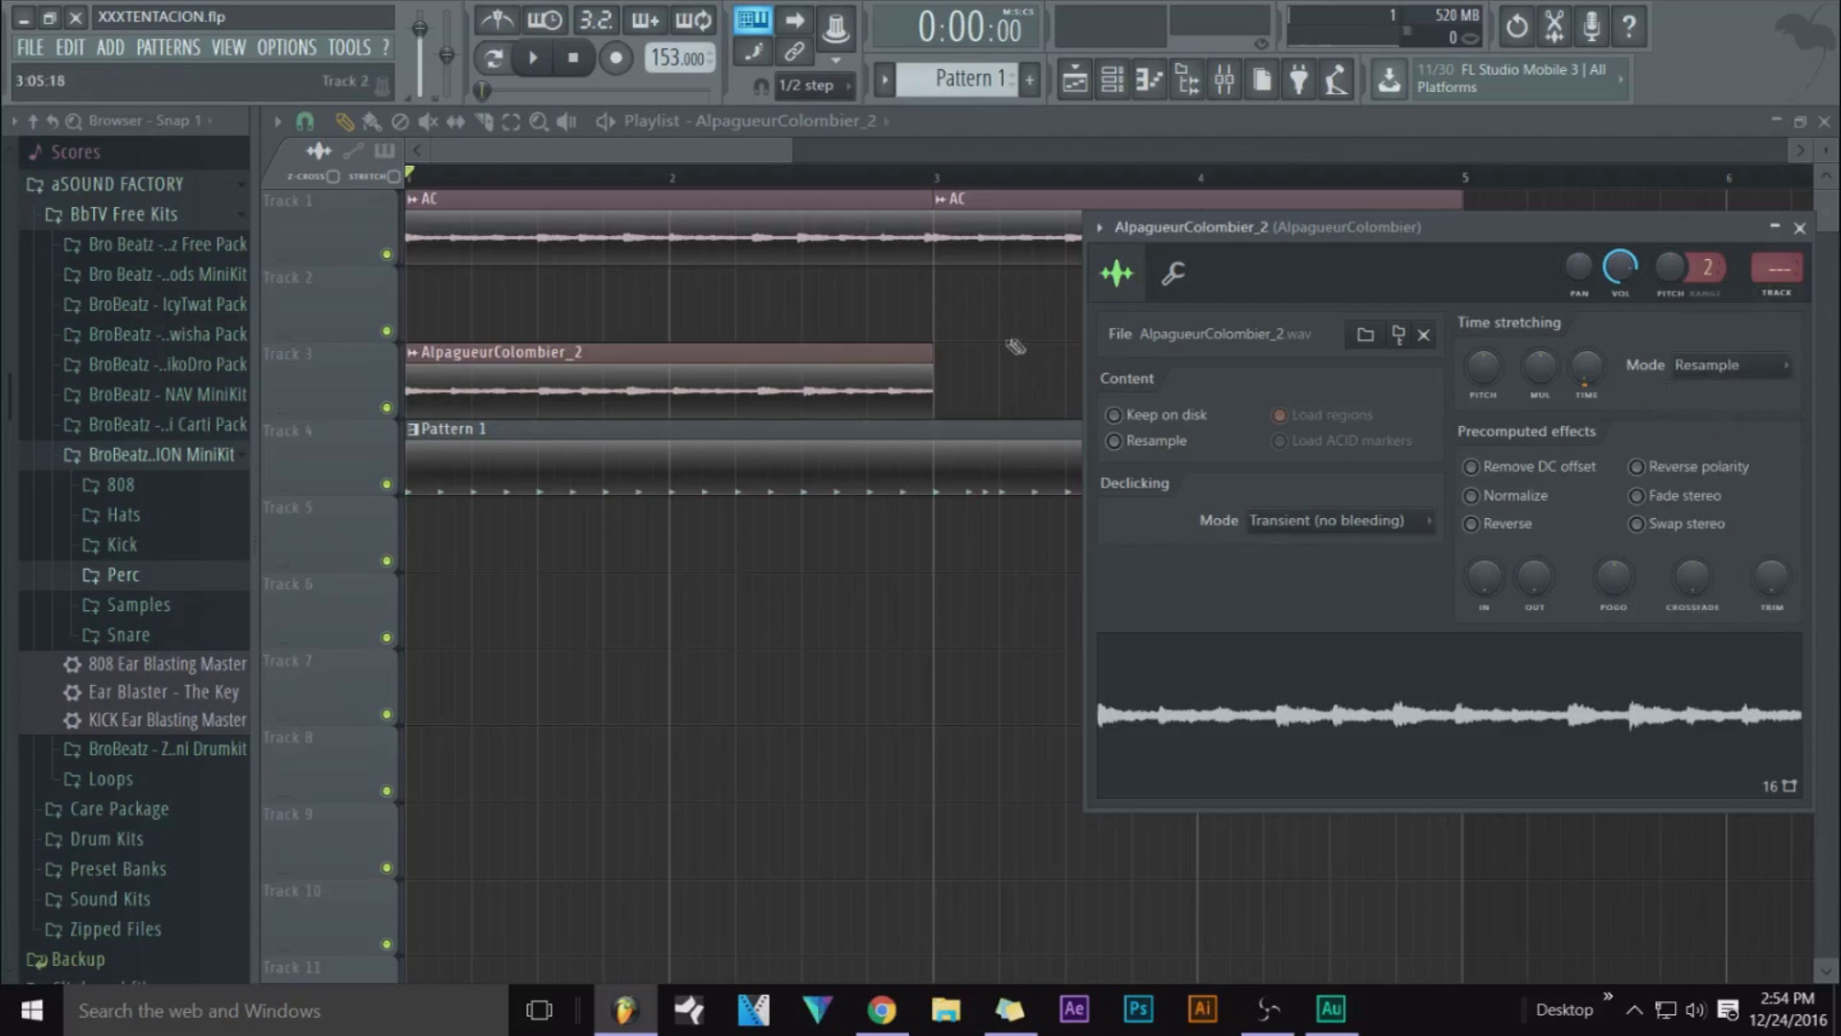
key(Escape)
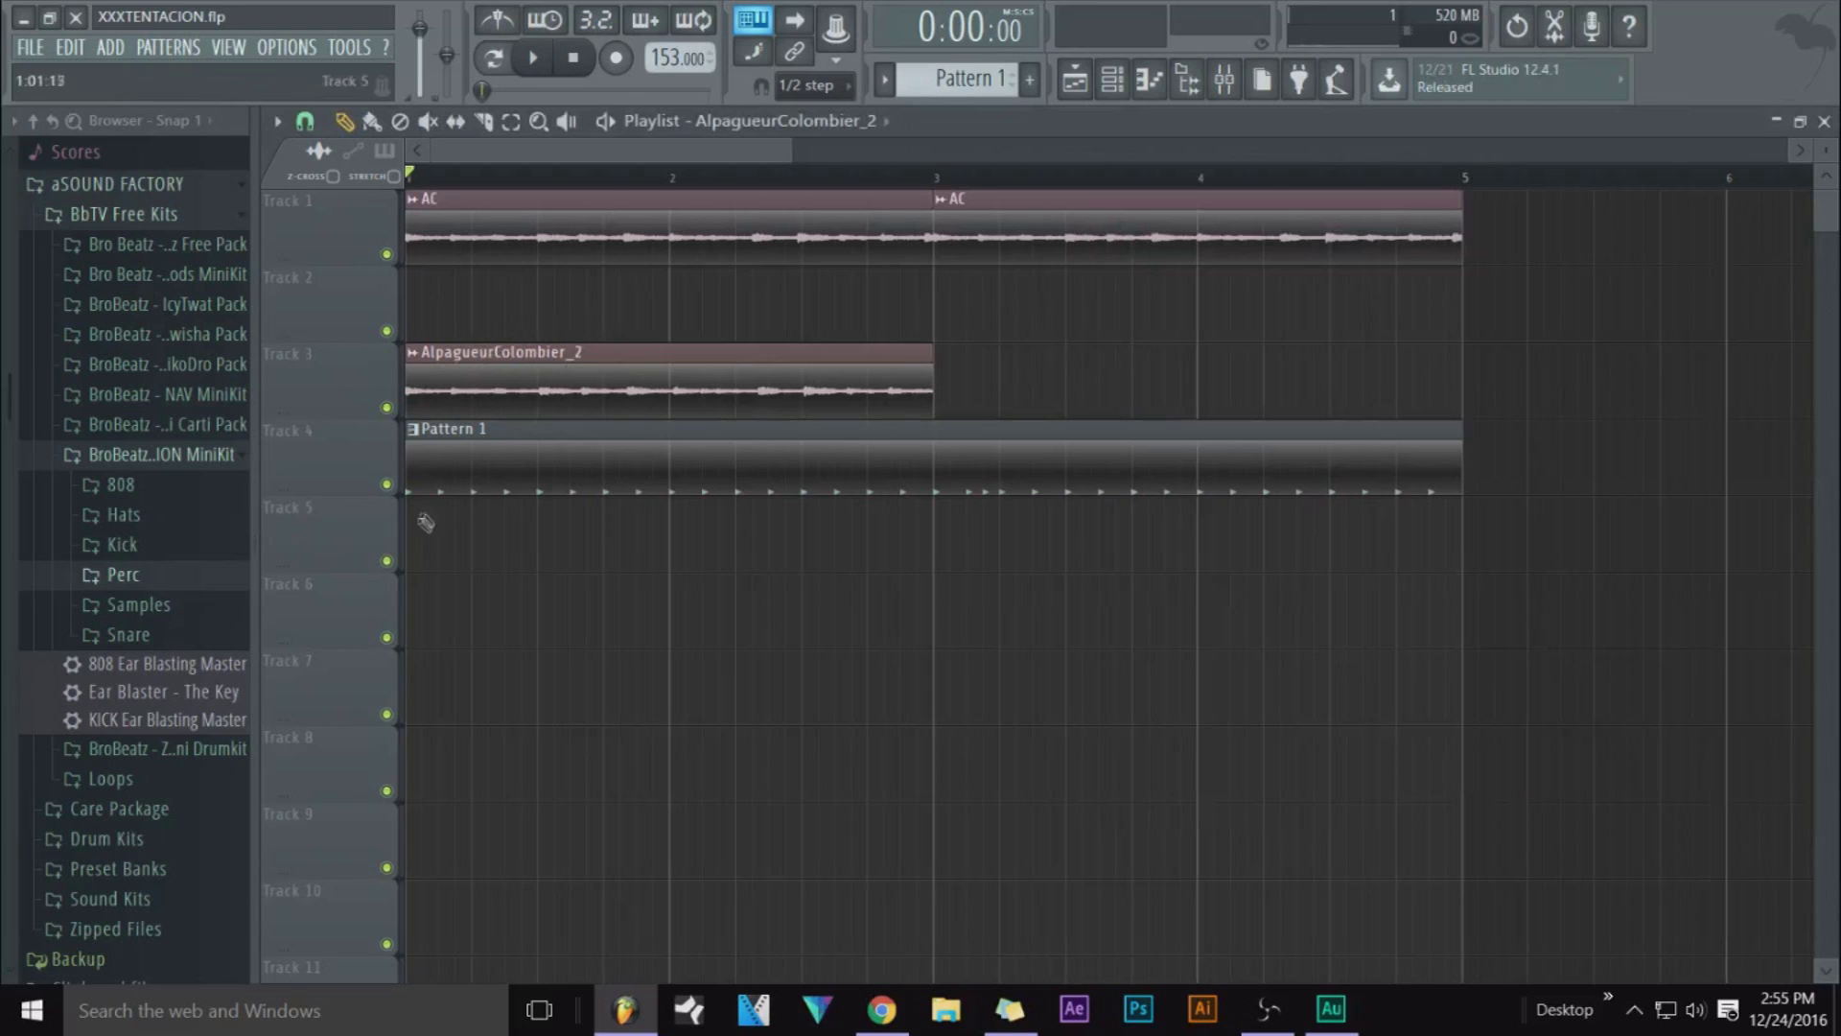
Delete both AC clips from Track 1 and play the song with the new clip
right_click(947, 254)
right_click(698, 213)
click(537, 72)
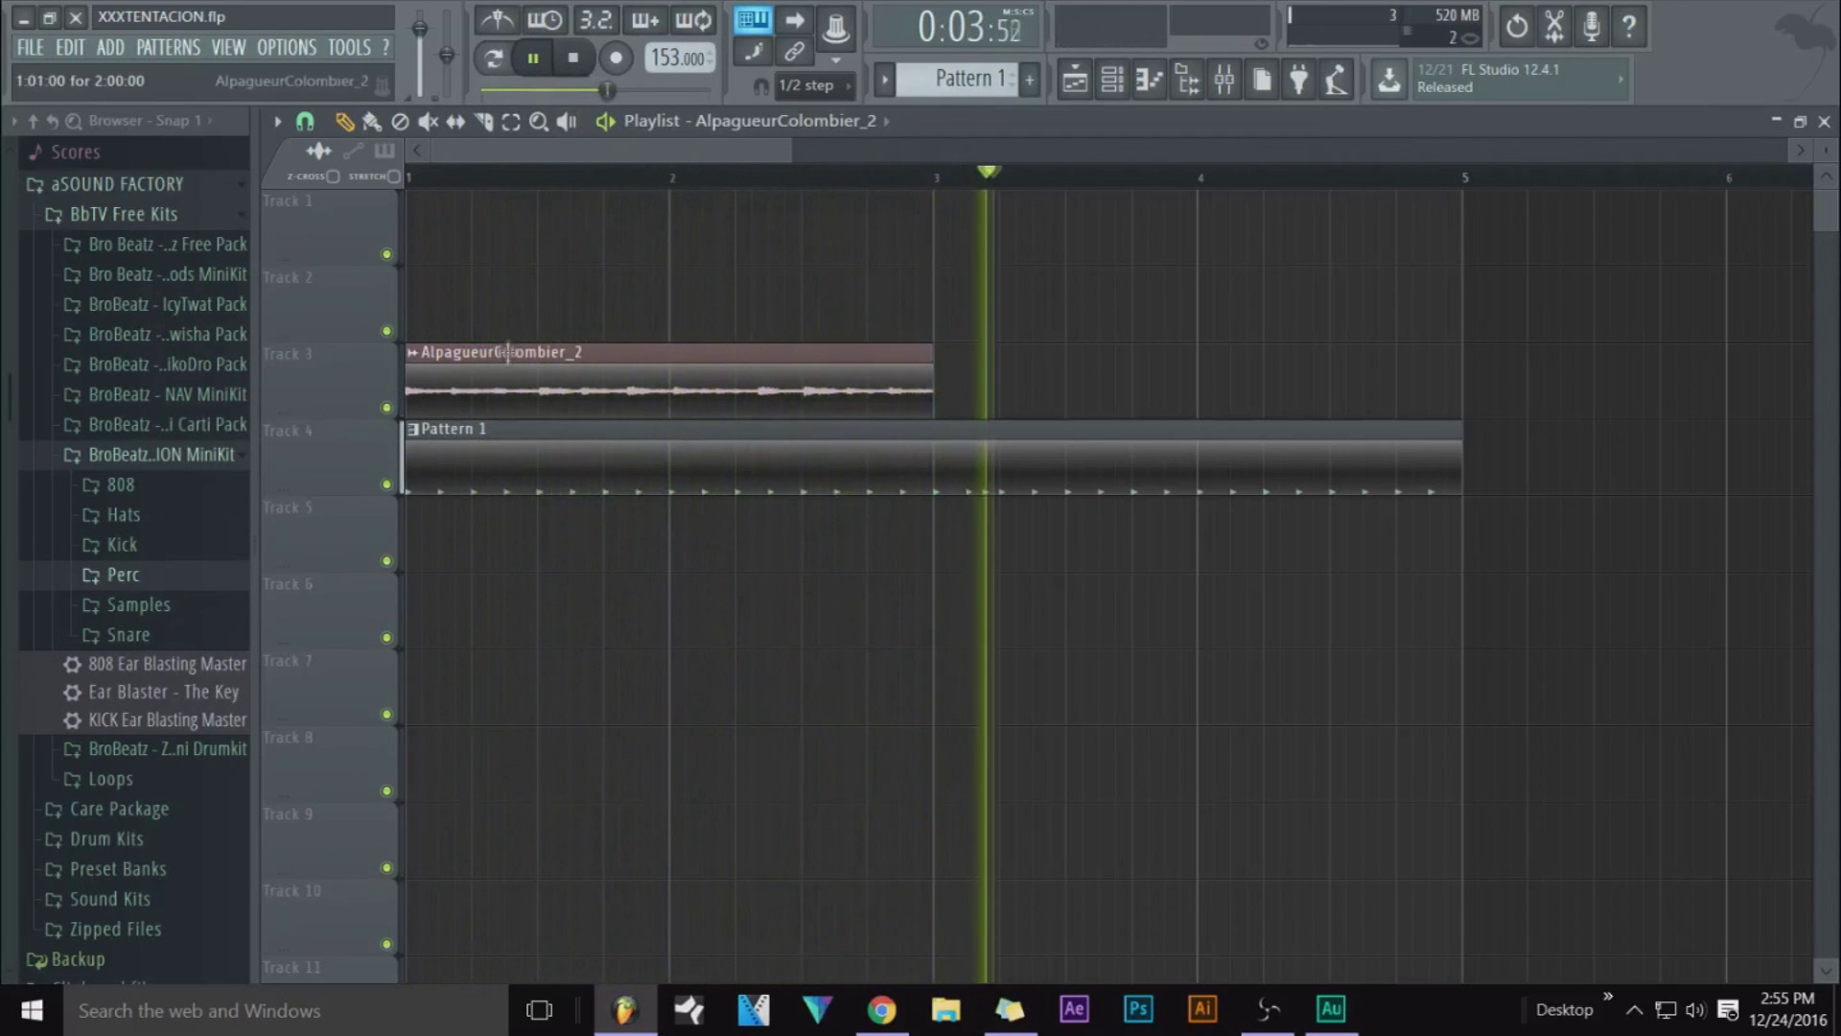
Coarsen the playlist snap, move the AlpagueurColombier_2 clip to Track 1, and place a second copy at bar 3
click(1051, 399)
right_click(1027, 390)
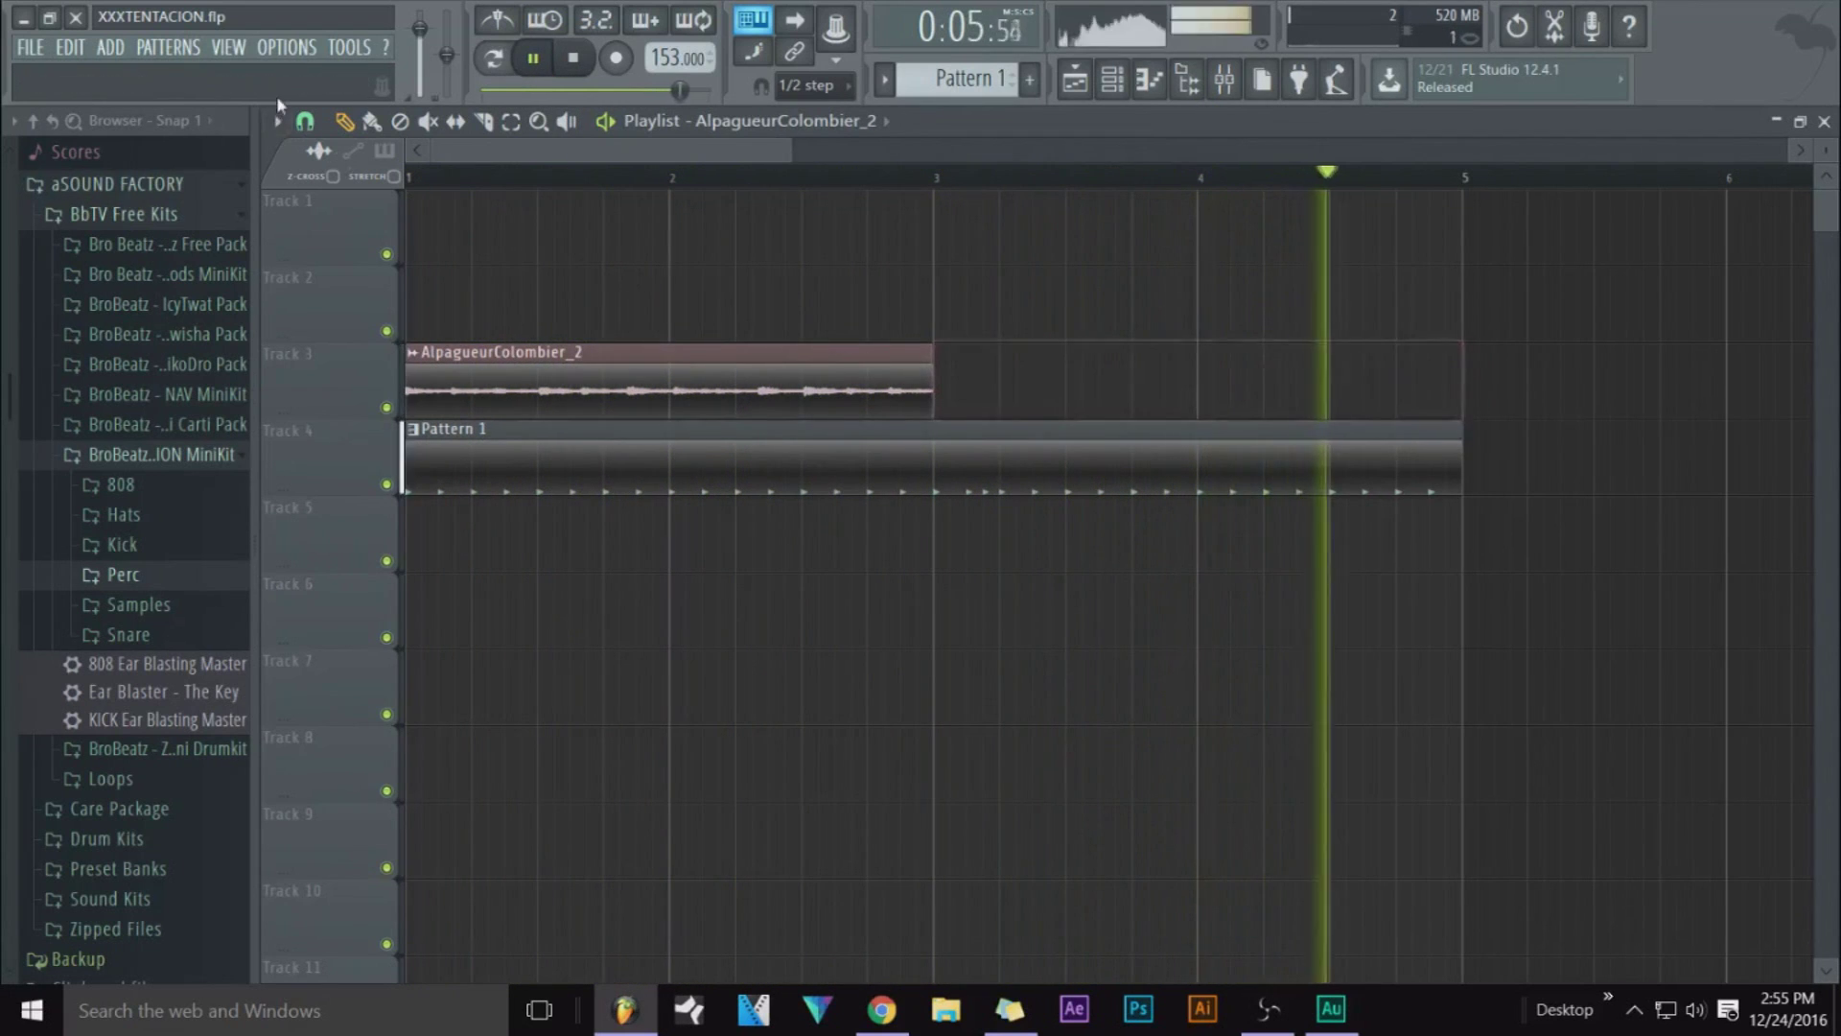
click(305, 121)
key(space)
drag(868, 374, 872, 293)
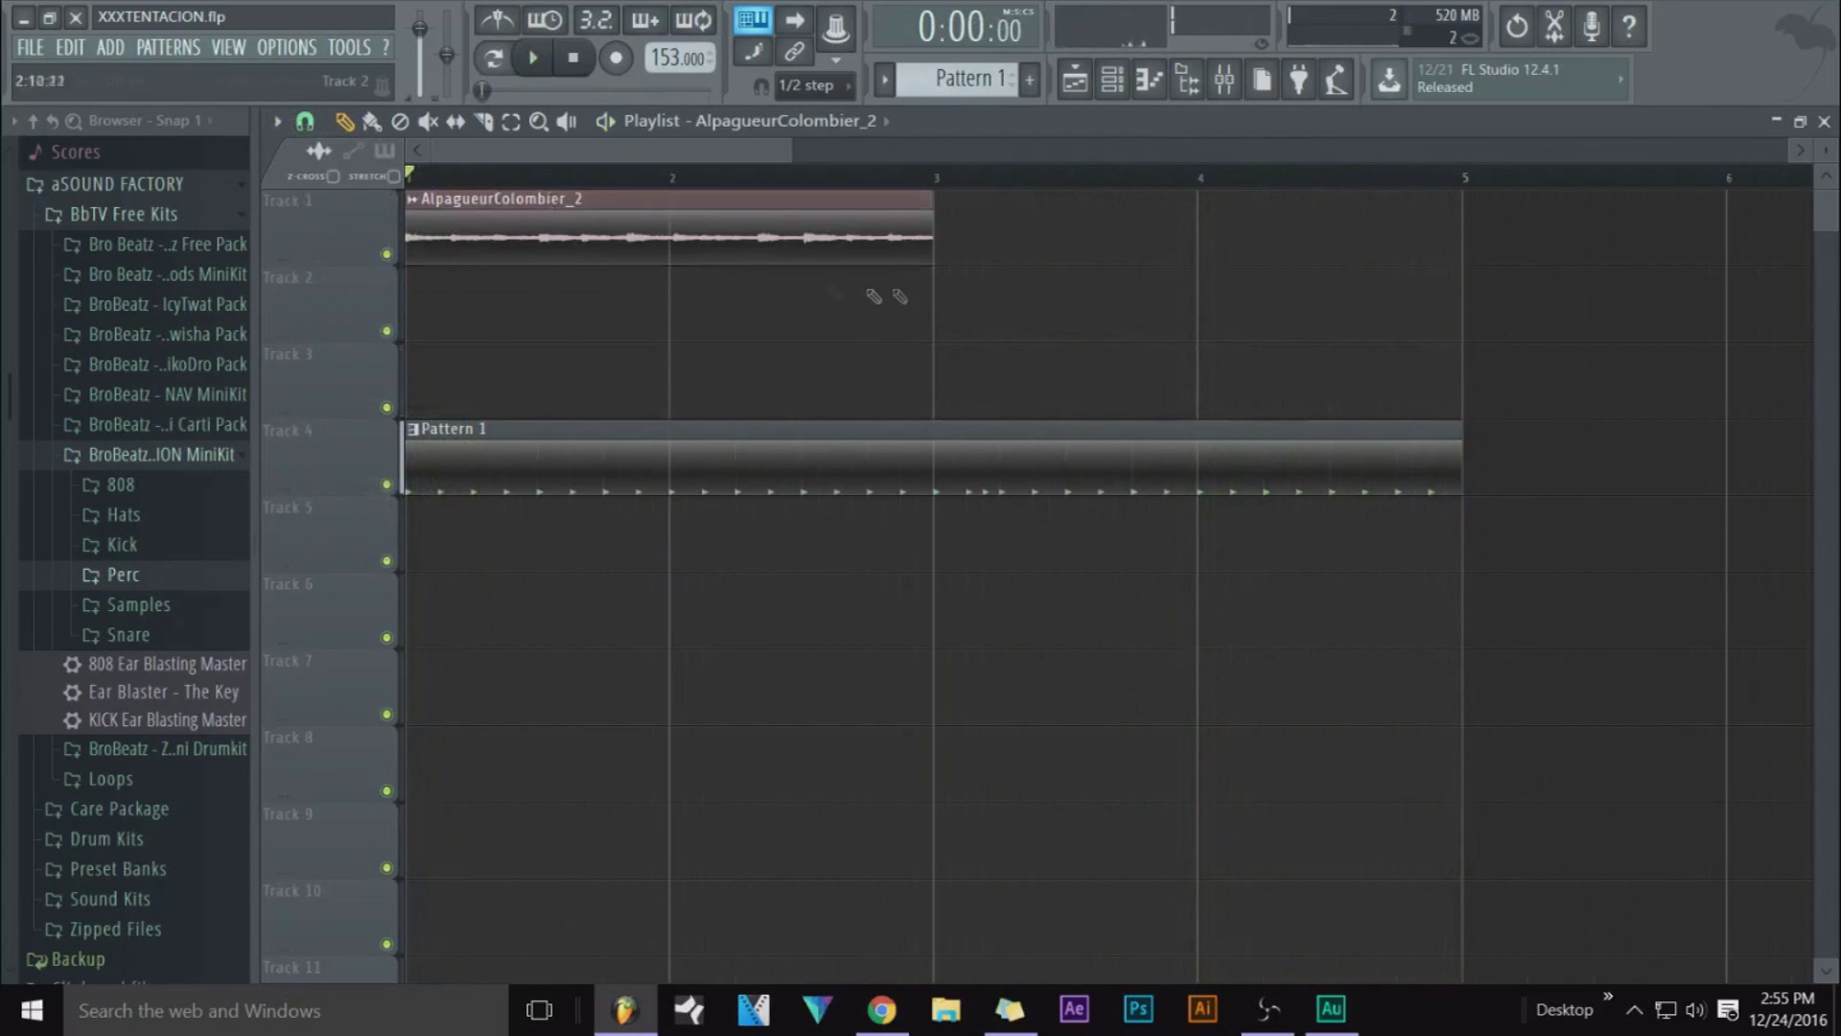
click(951, 259)
Play the song from the start to hear the looped AlpagueurColombier_2 clips against Pattern 1
scroll(788, 182, down, 2)
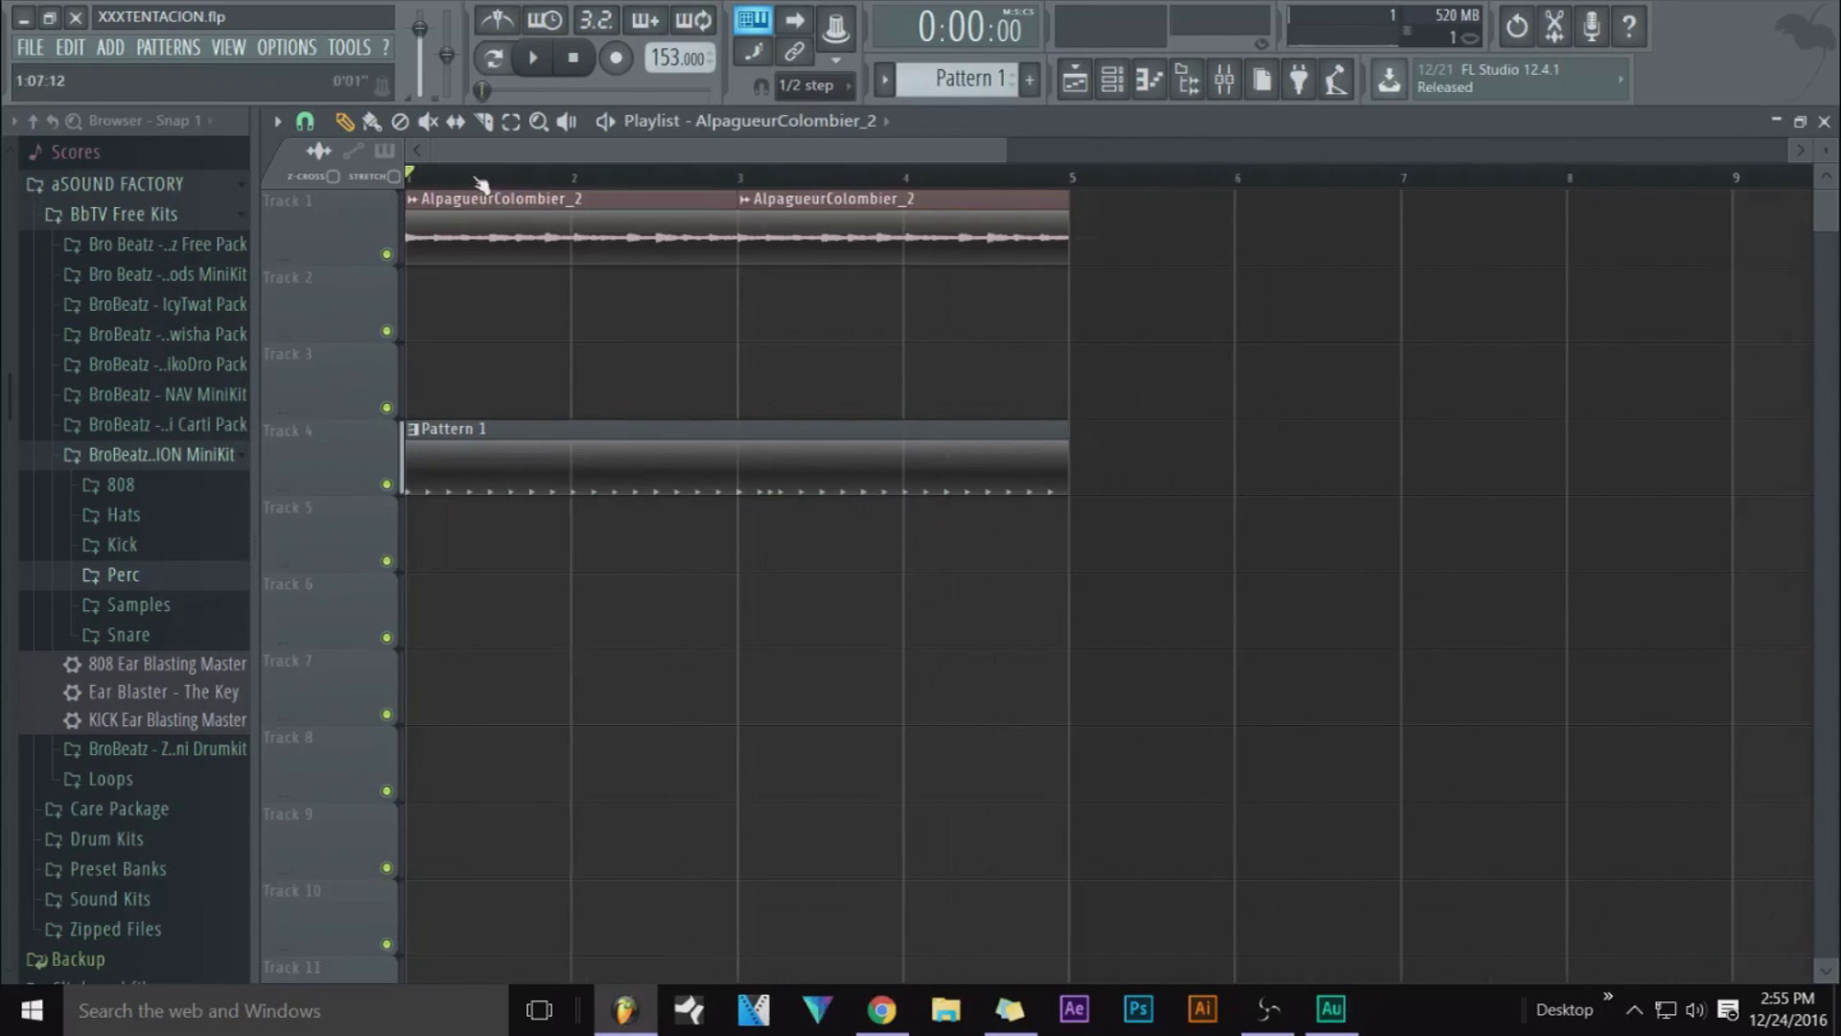
scroll(480, 184, up, 2)
drag(737, 149, 1089, 151)
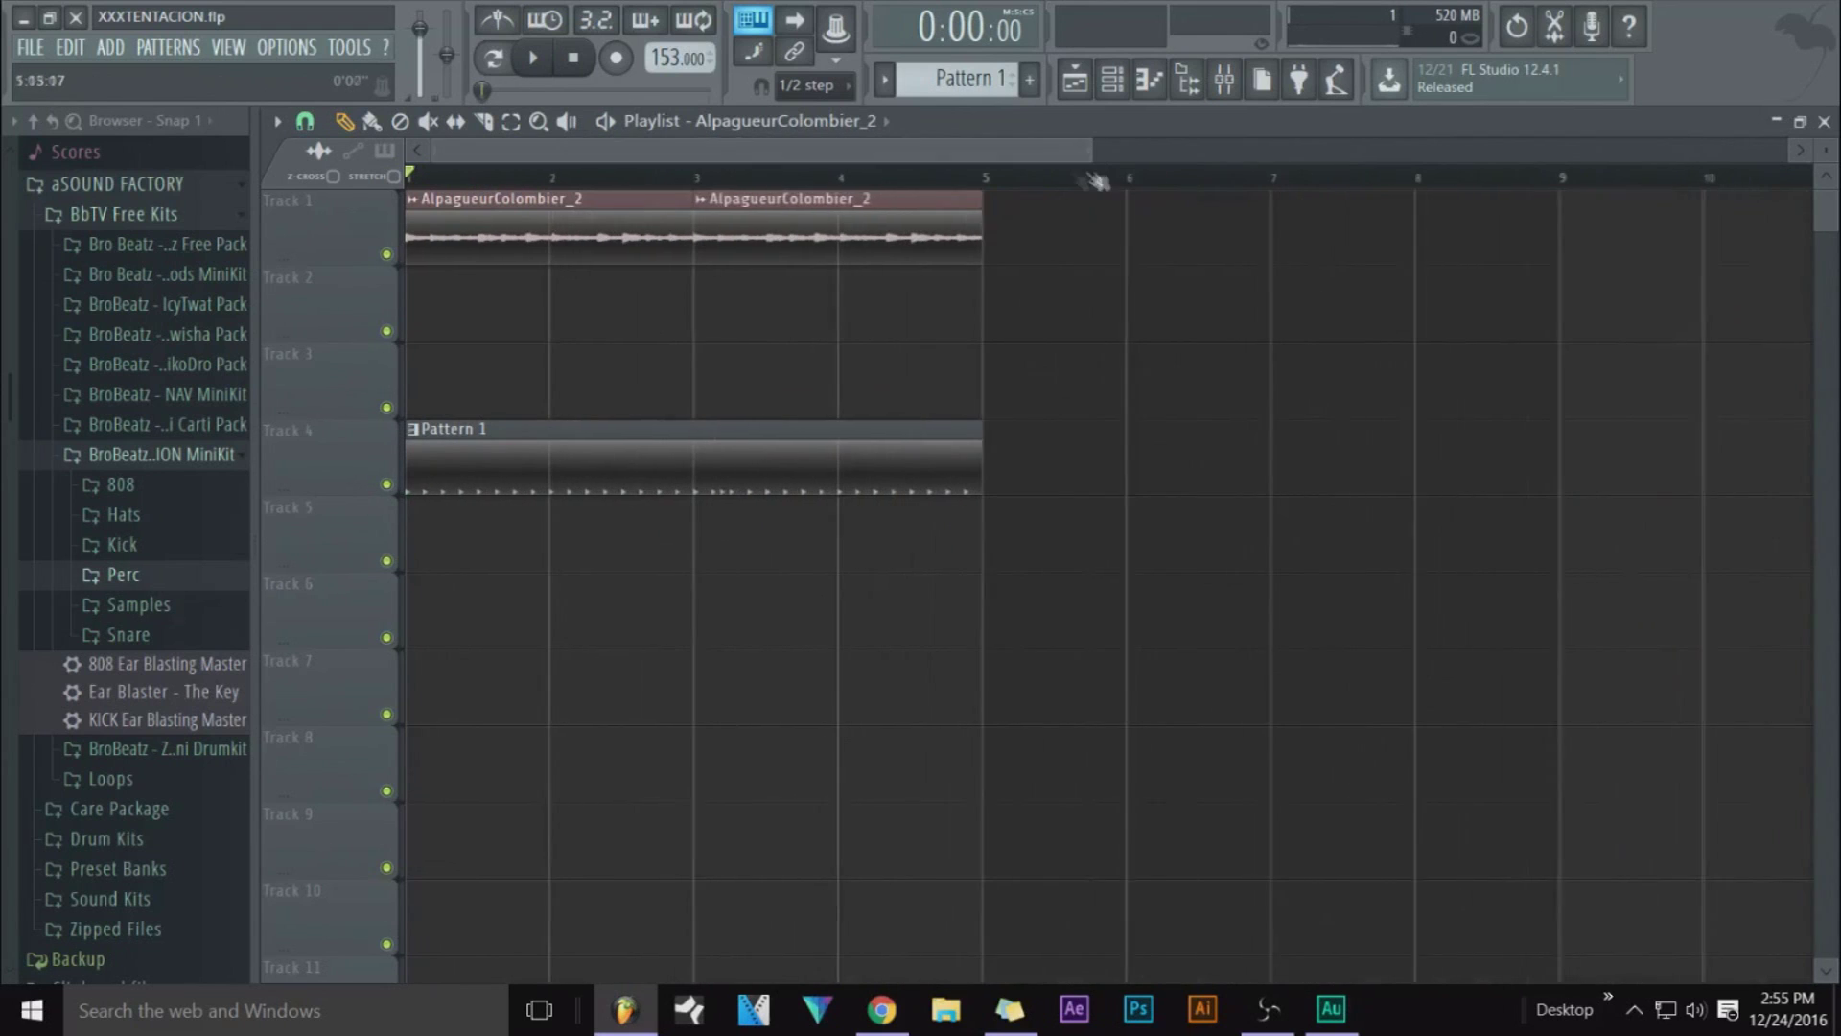
key(space)
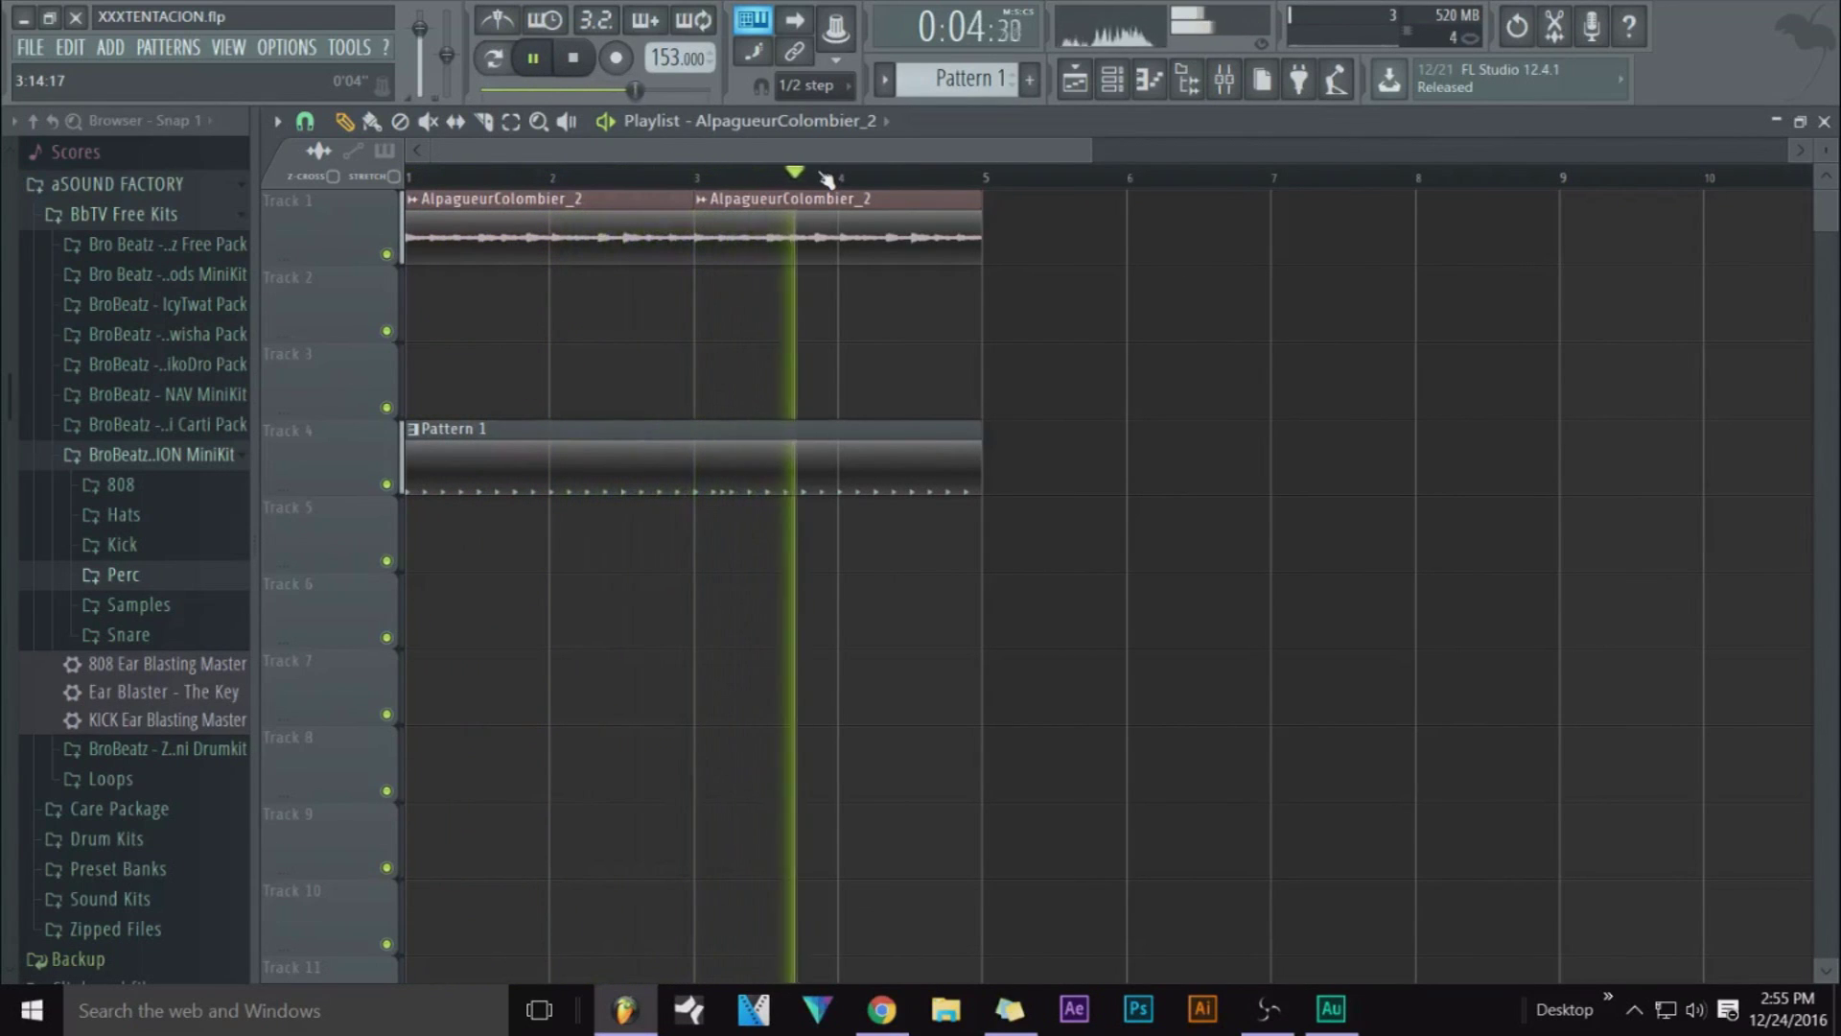
key(space)
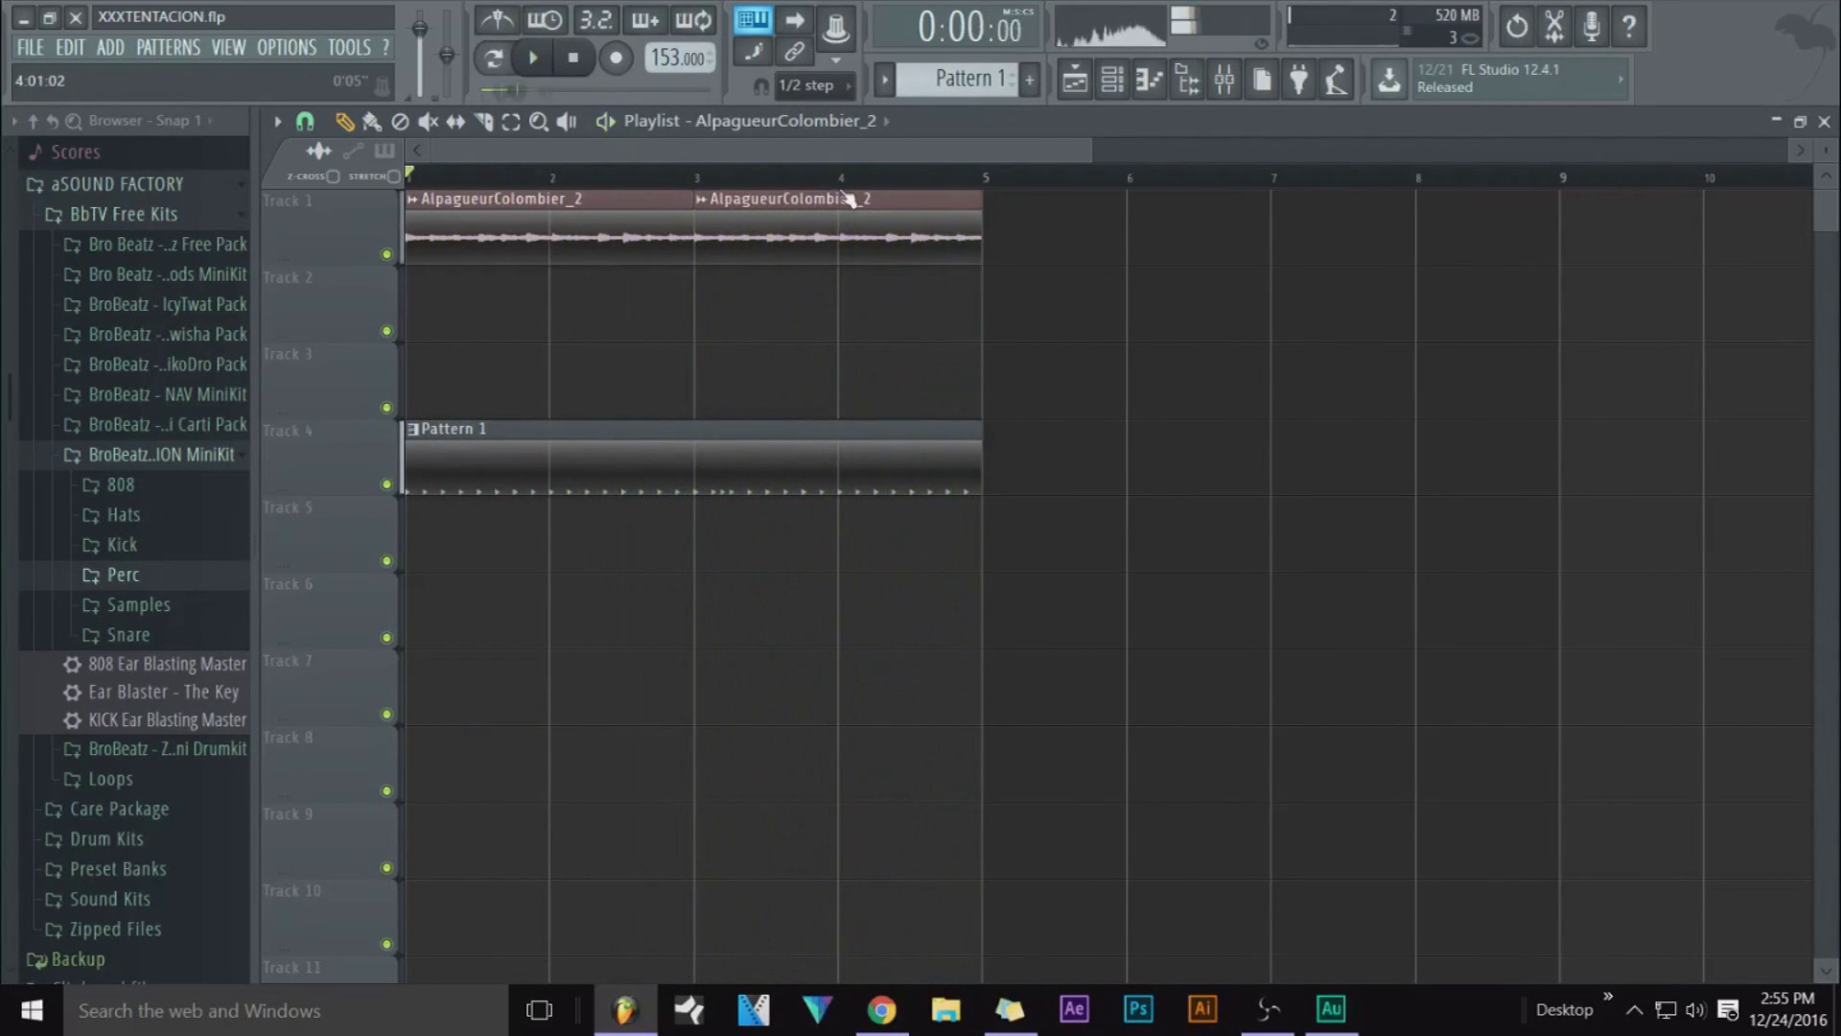
Route the AlpagueurColombier_2 channel to mixer track 2 and open Gross Beat on that insert
double_click(849, 199)
drag(1745, 276, 1752, 270)
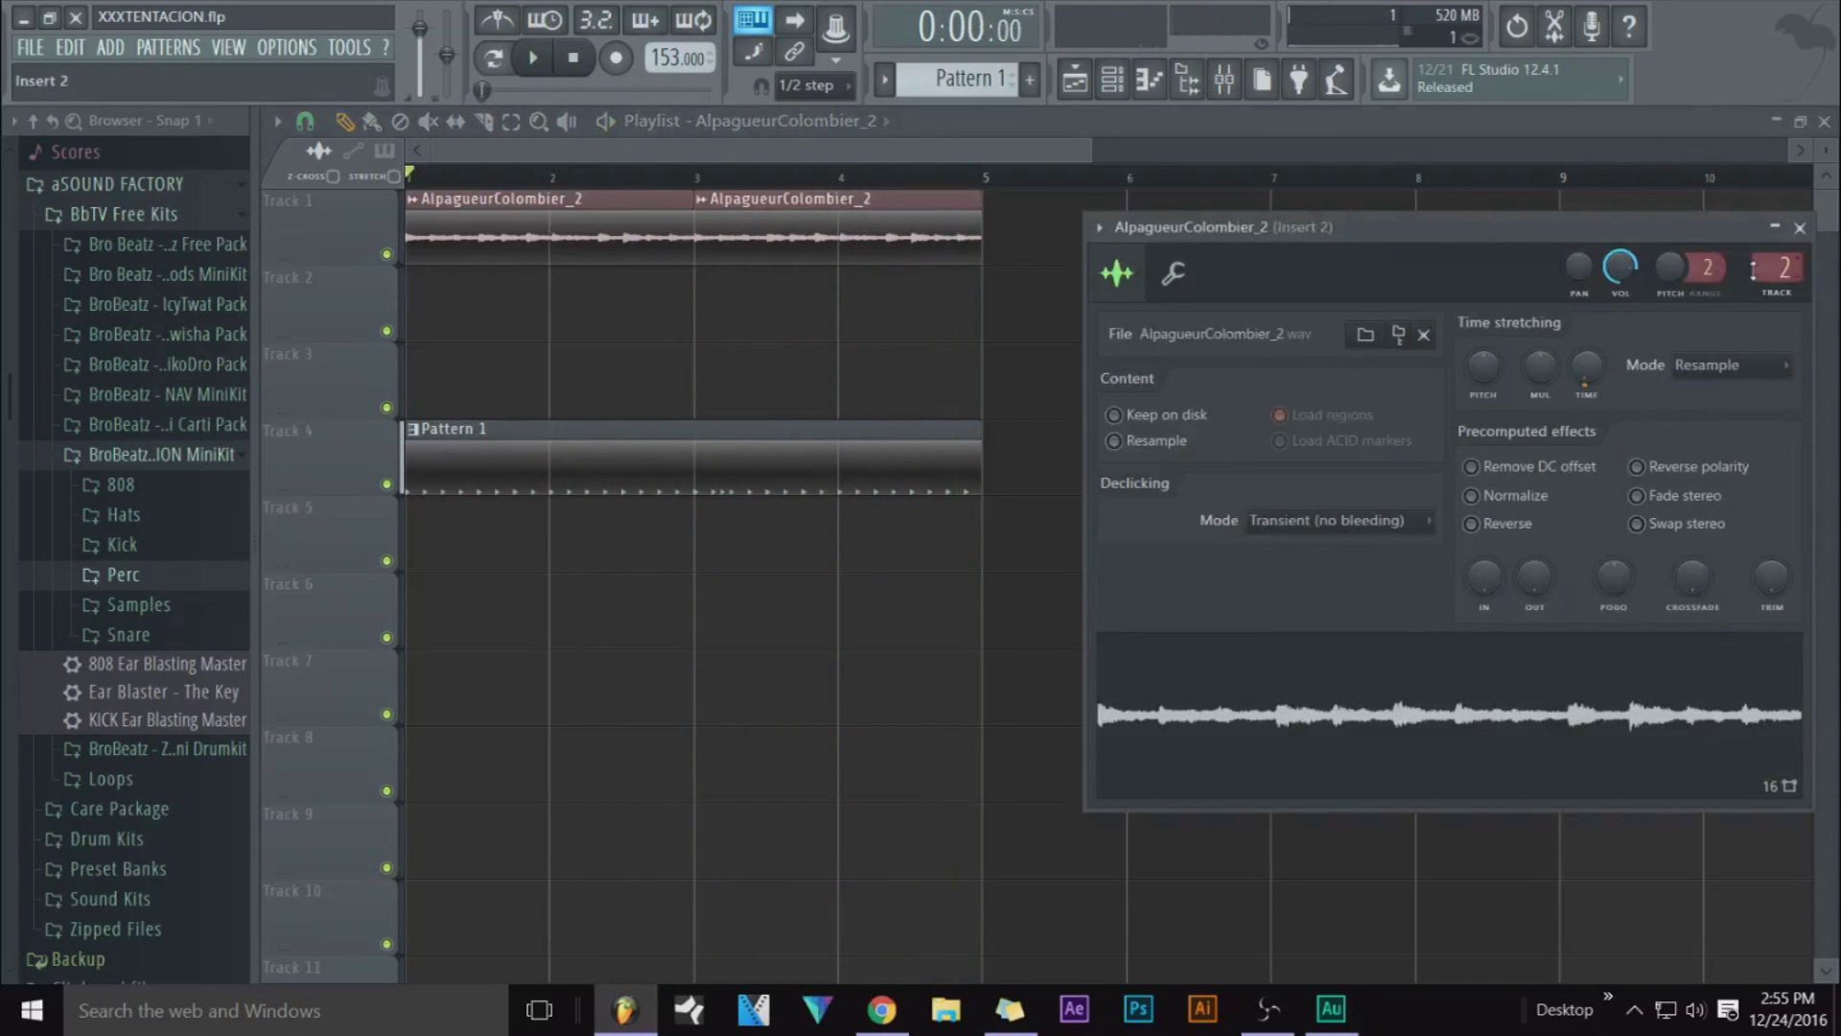
click(1224, 82)
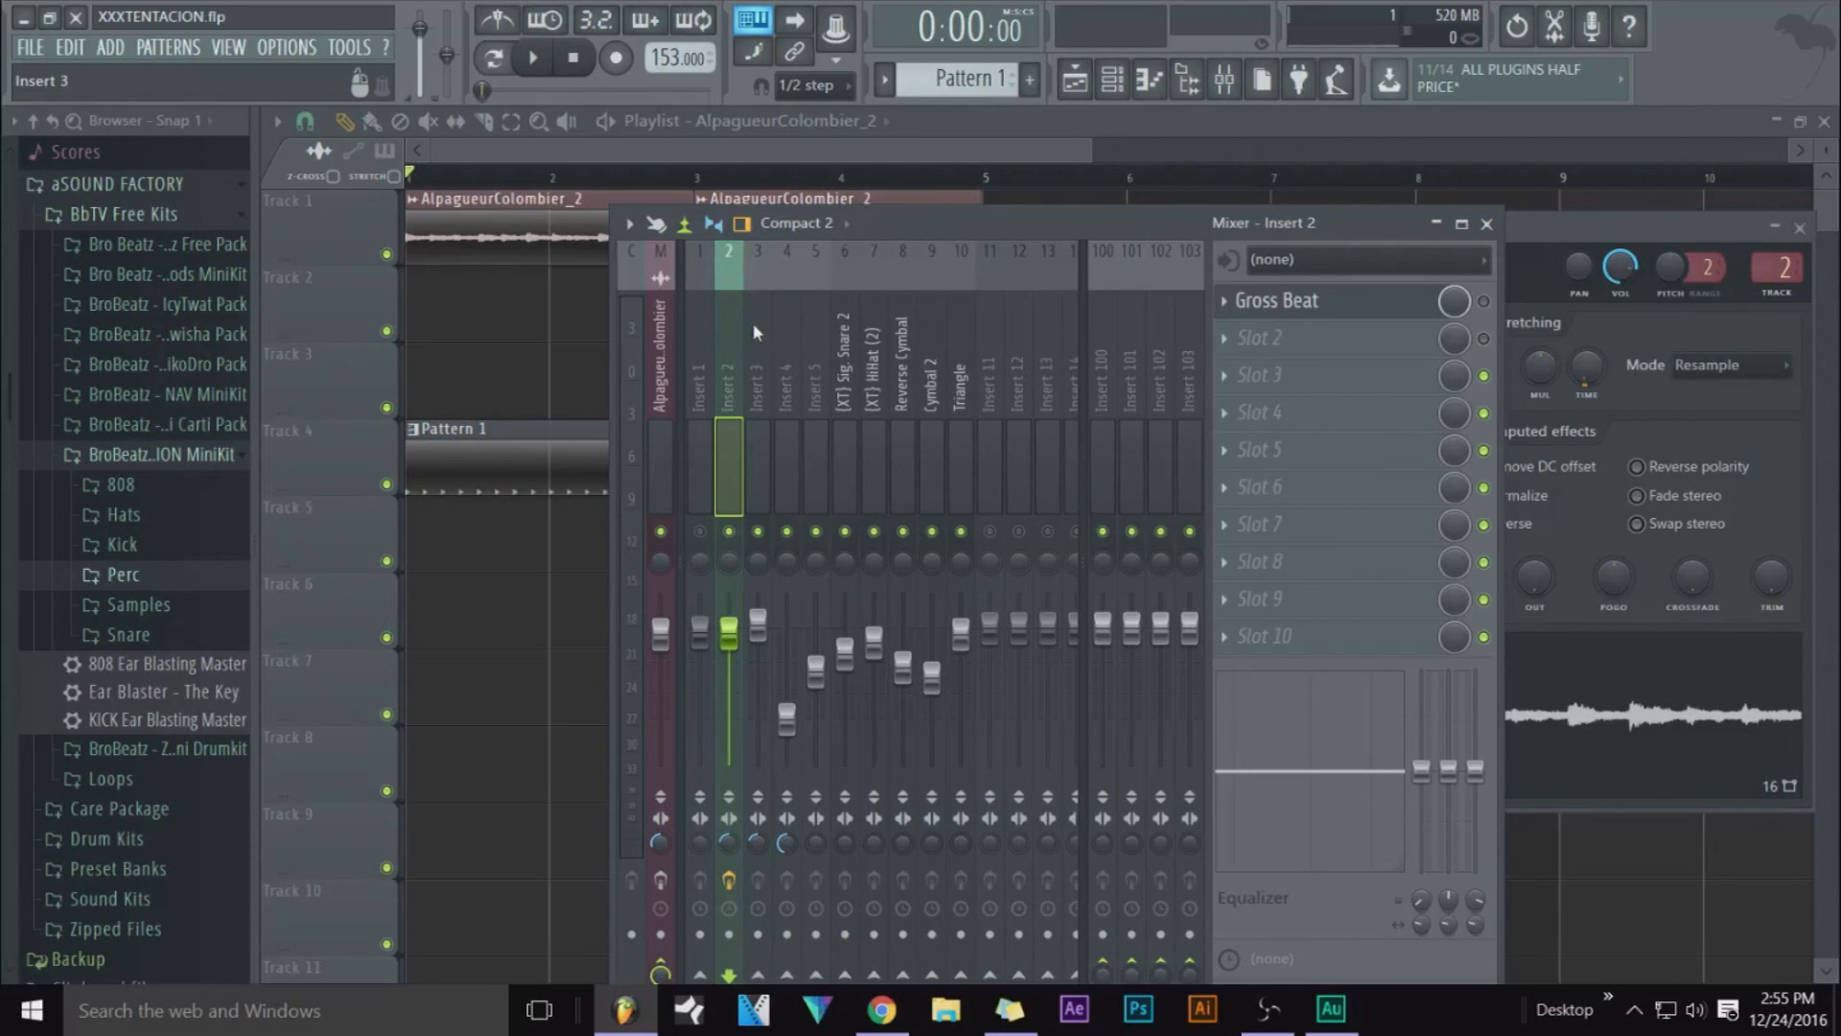
drag(1227, 219, 1247, 413)
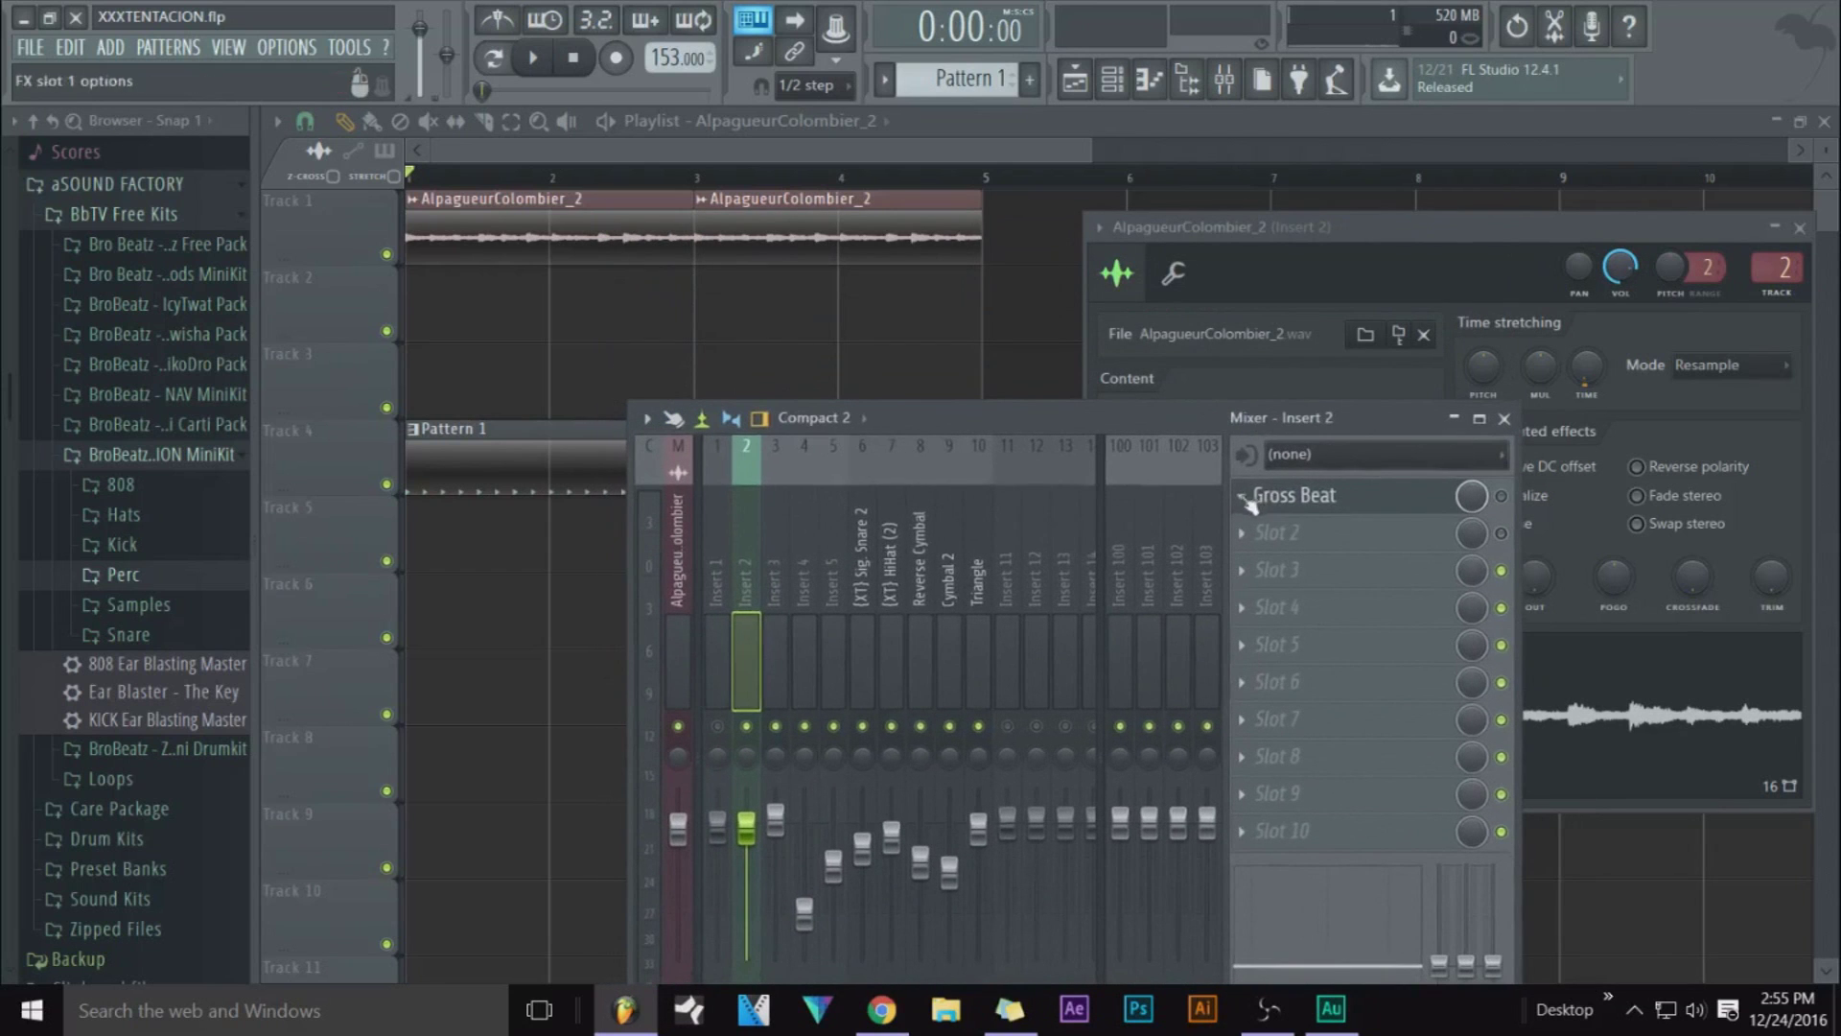
click(1309, 495)
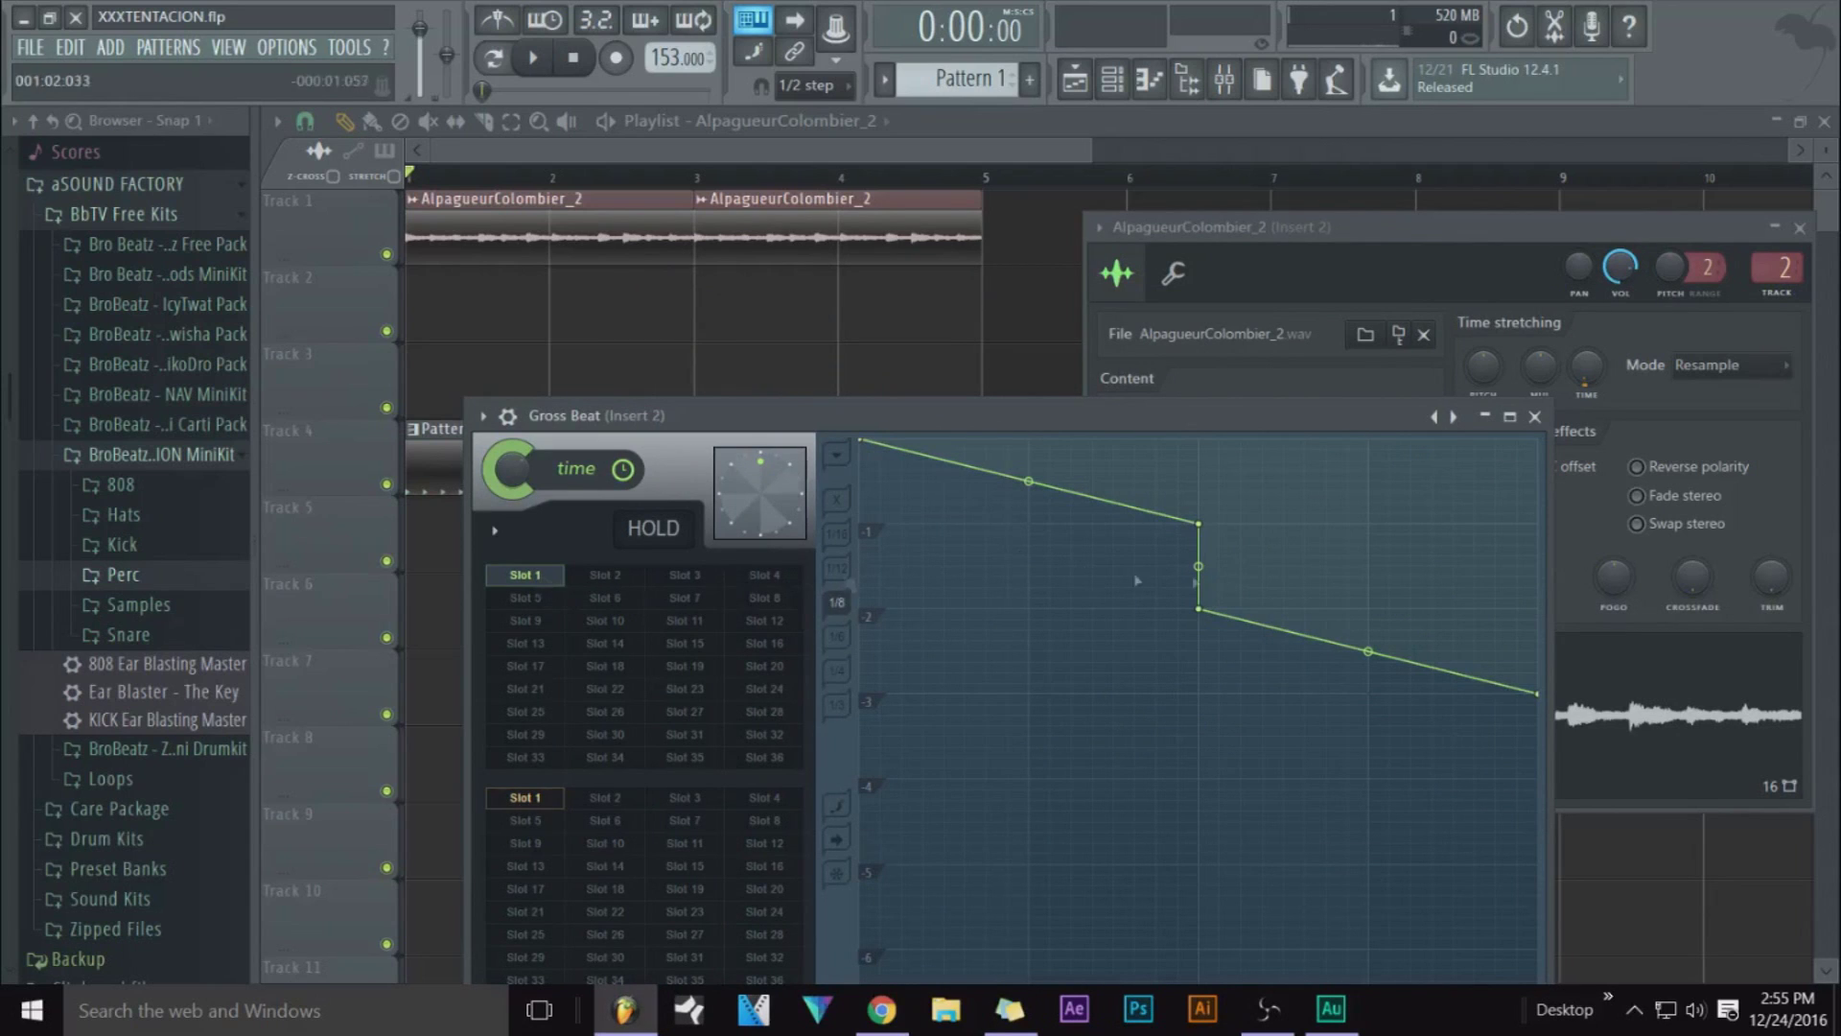
Switch Gross Beat's time envelope to Slot 2 and close the plugin, mixer and channel settings
right_click(556, 587)
click(571, 587)
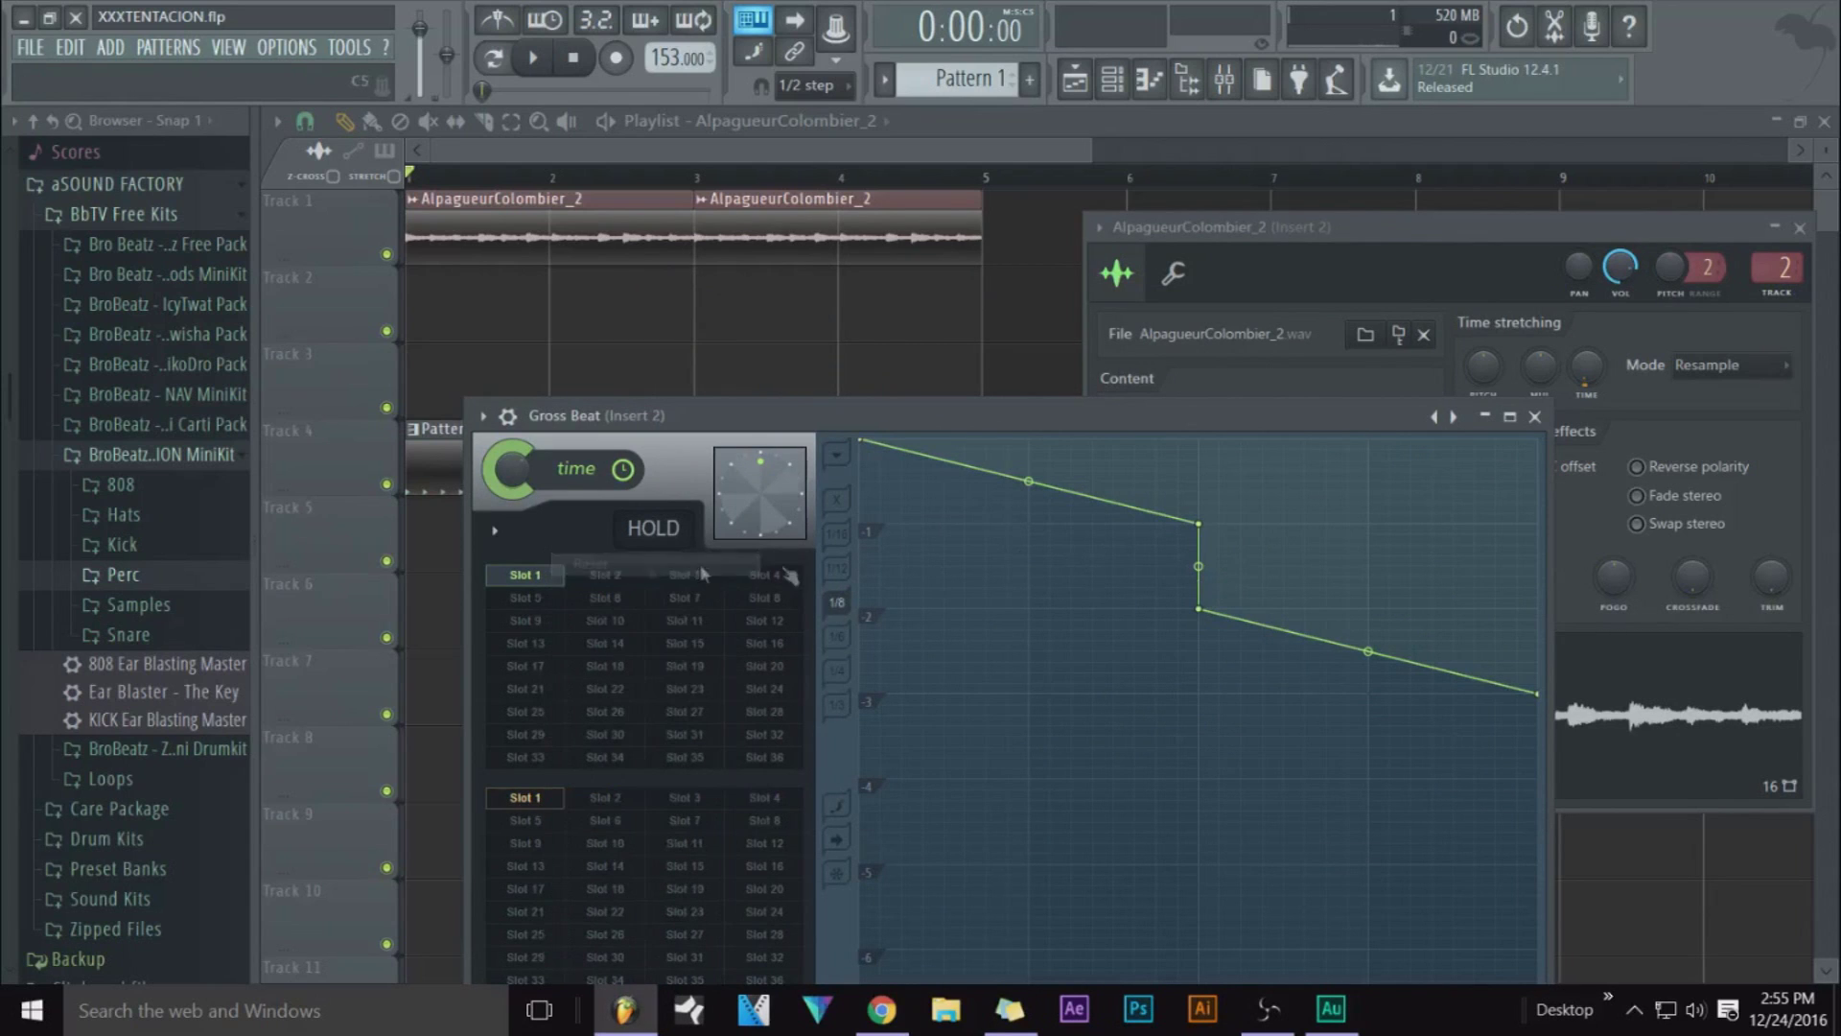
right_click(558, 587)
click(566, 589)
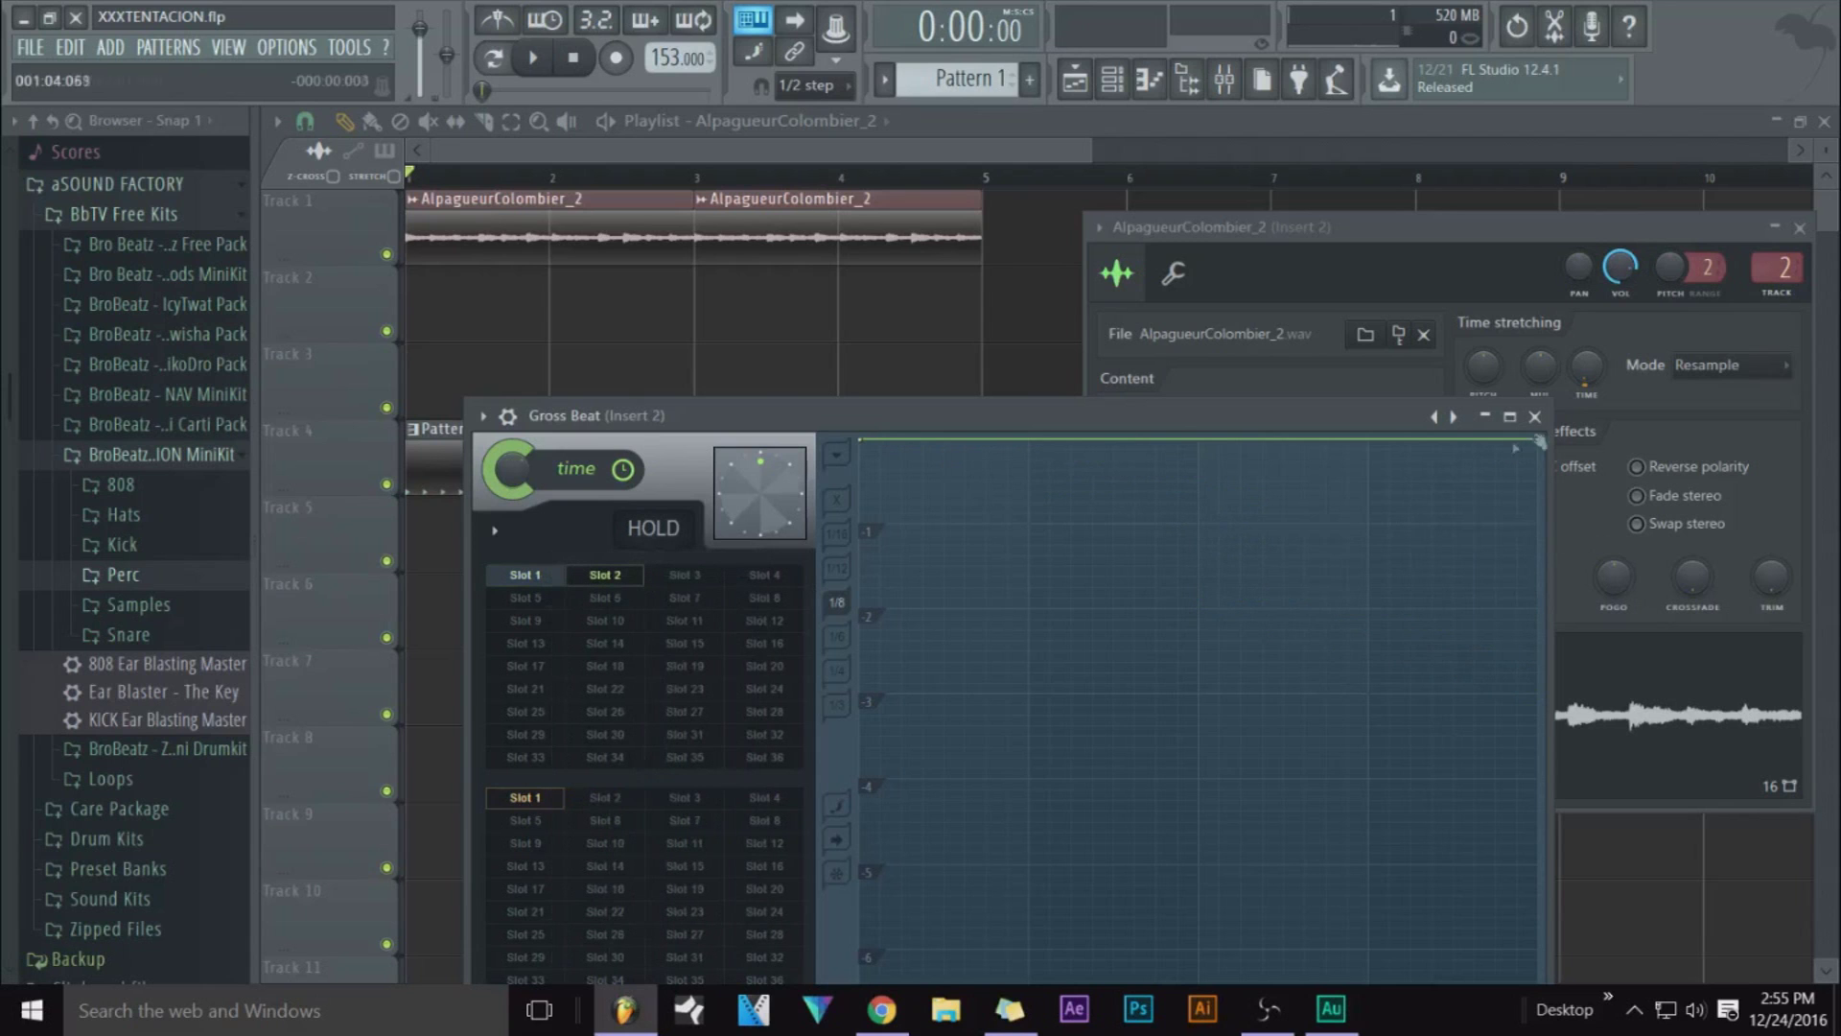
click(1534, 417)
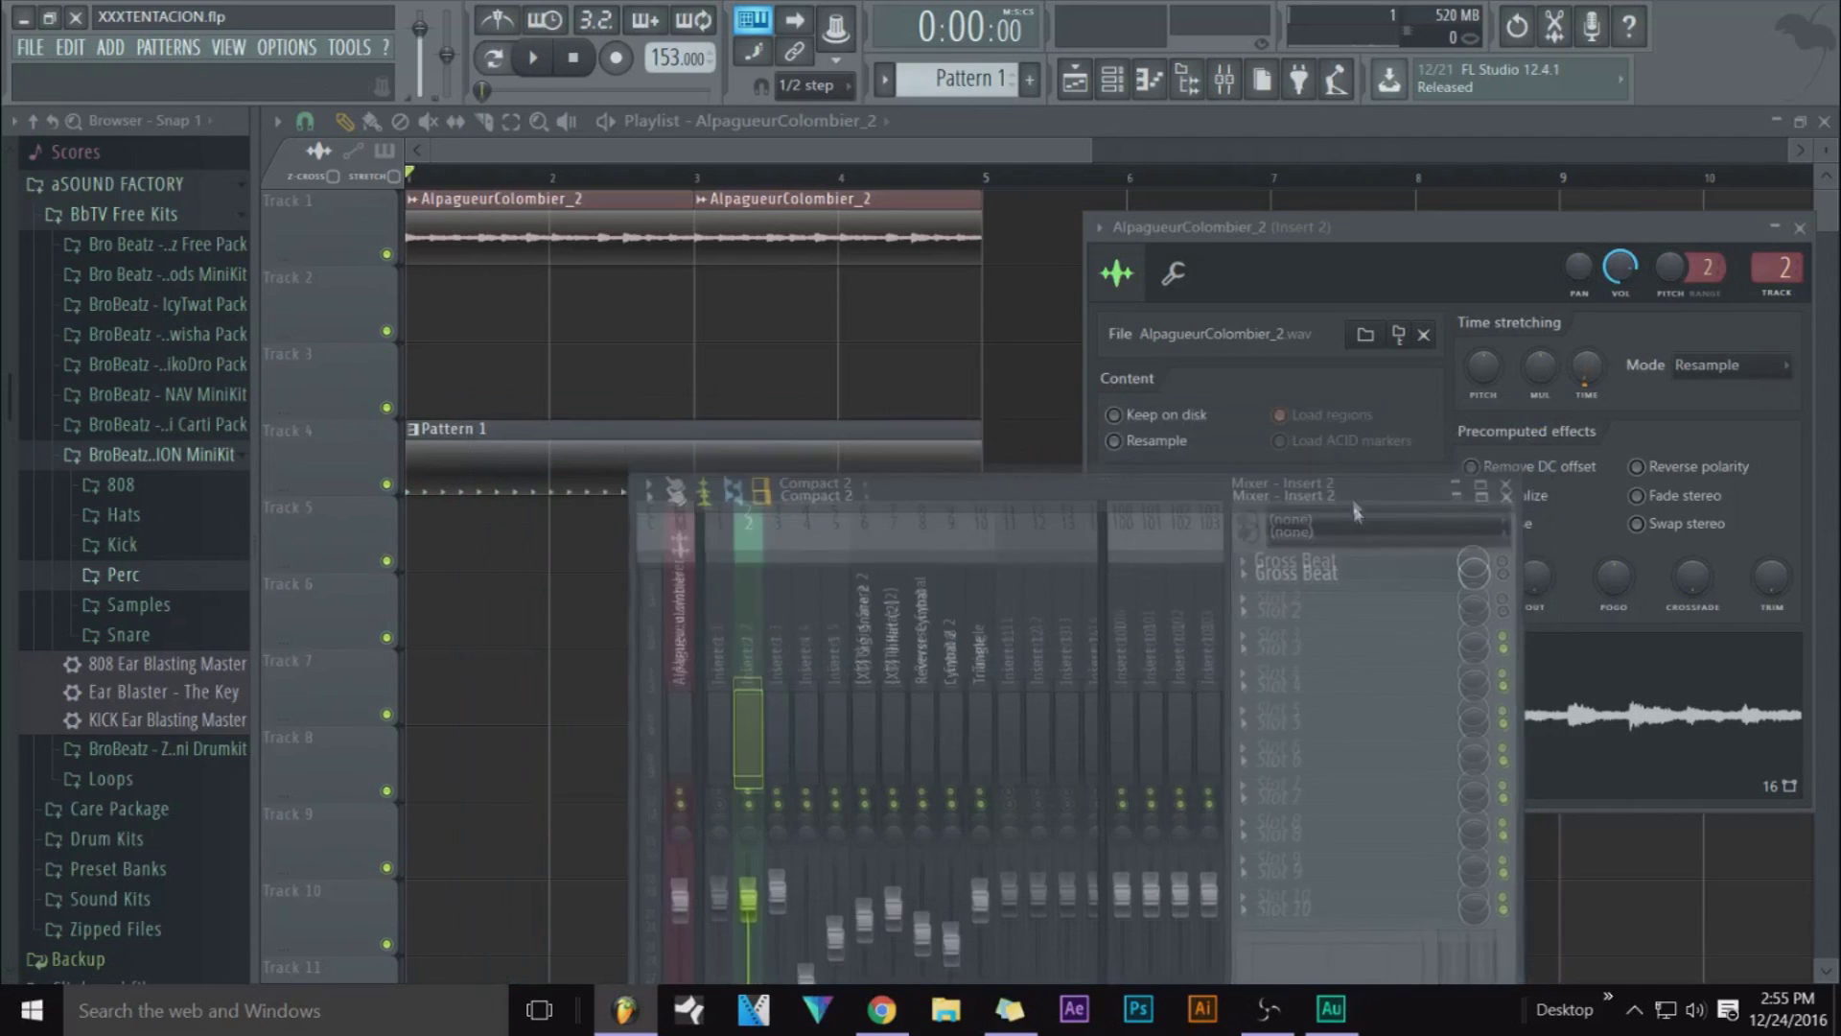
click(863, 137)
scroll(684, 151, up, 3)
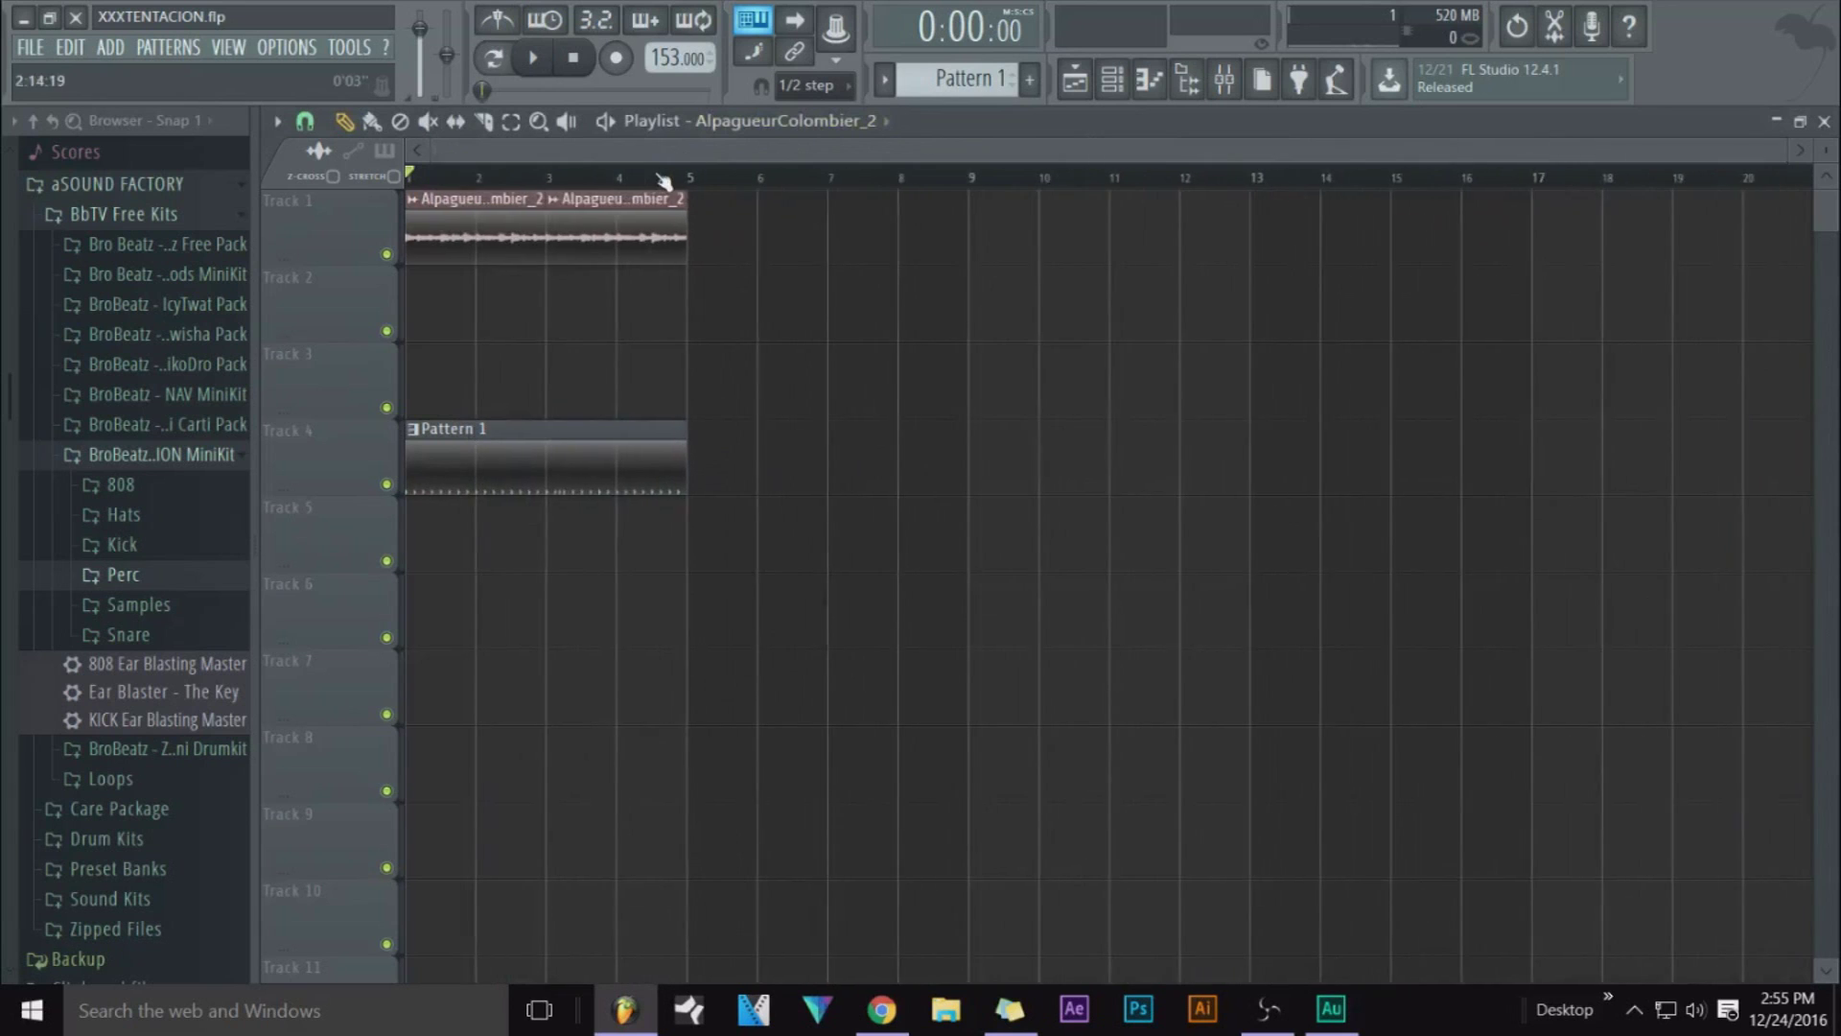
Unmute the {XT} 808 (6), {XT} Kick (7), {XT} HiHat (2) and Reverse Cymbal channels and play the song from the start
scroll(683, 151, down, 4)
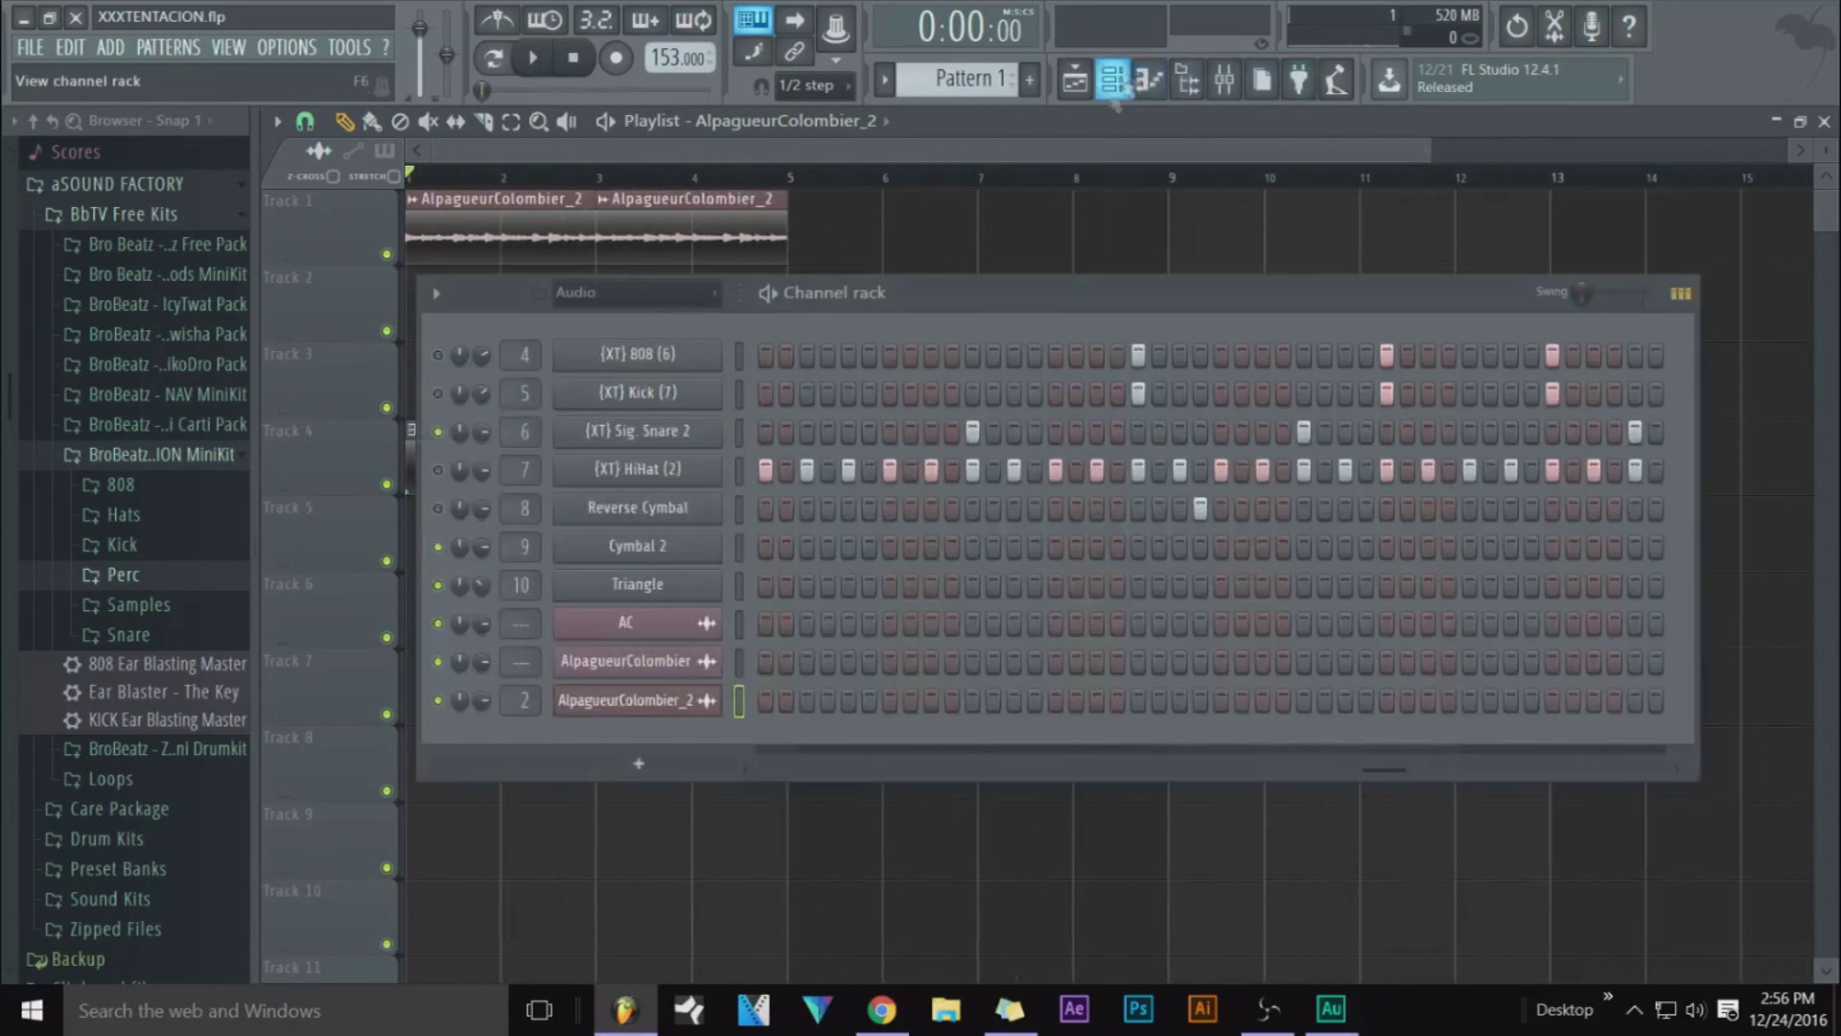
click(1112, 79)
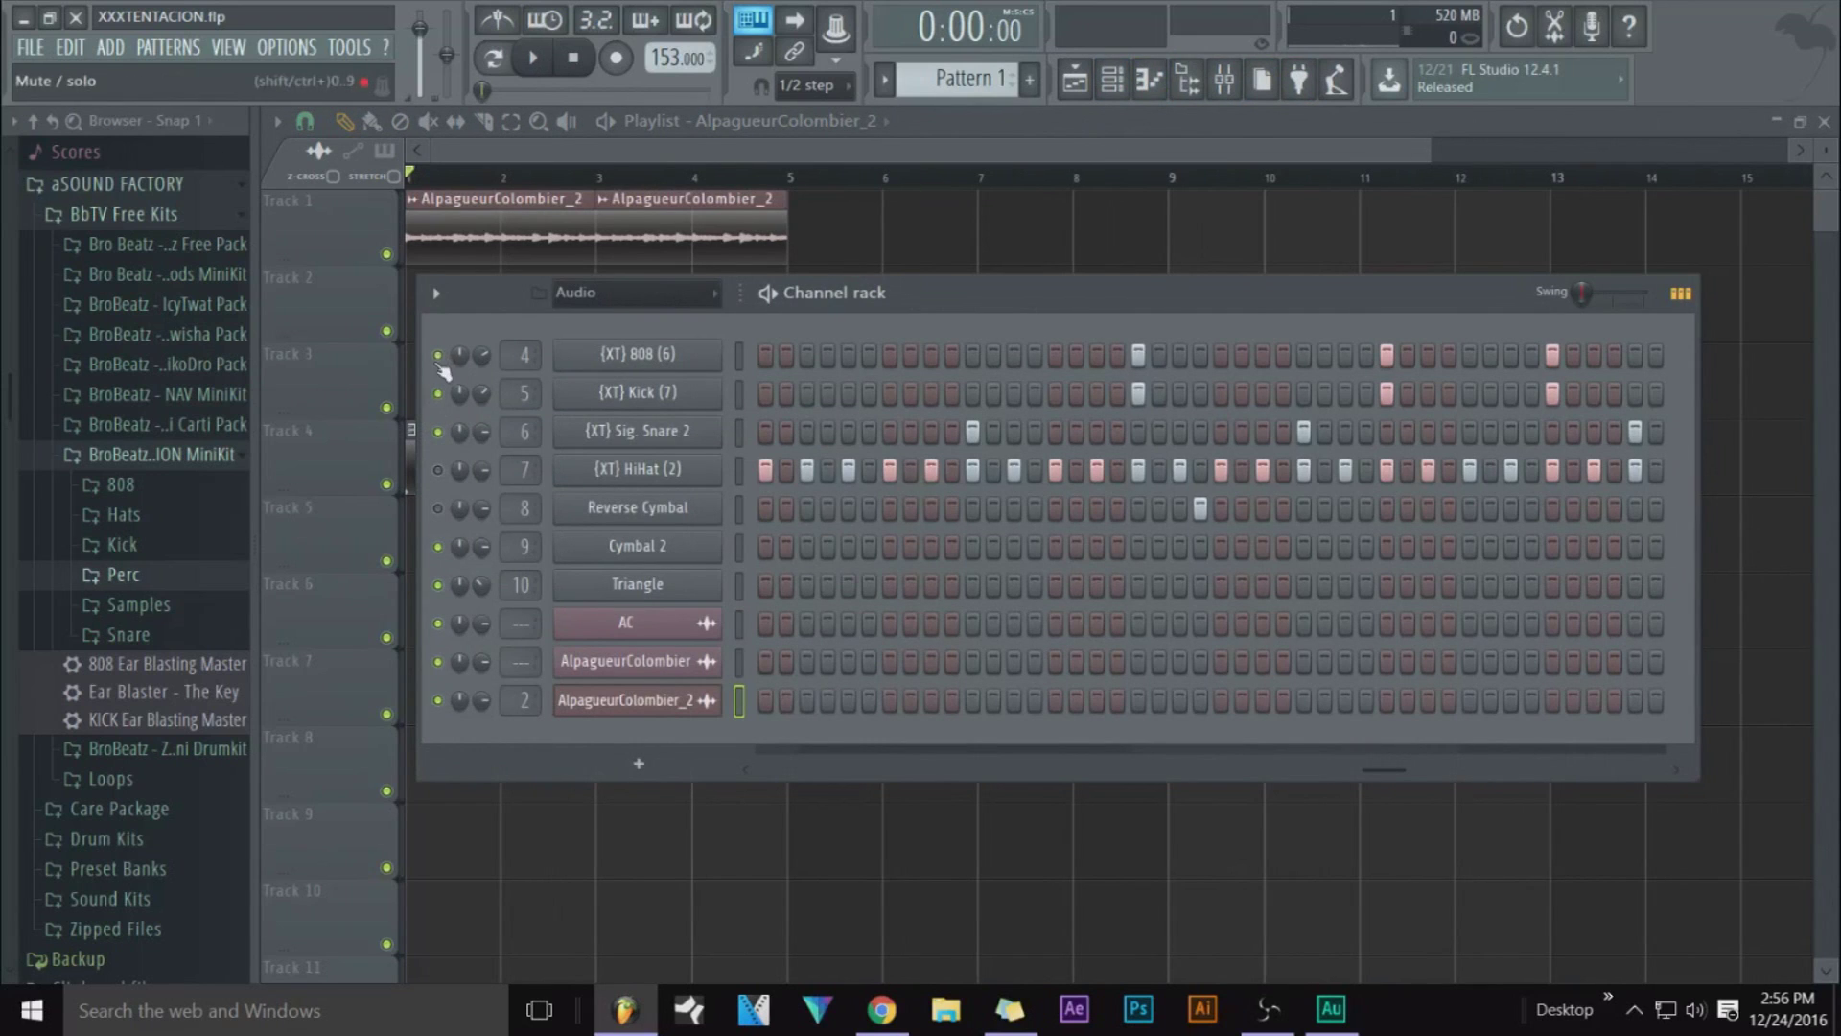
click(438, 508)
key(space)
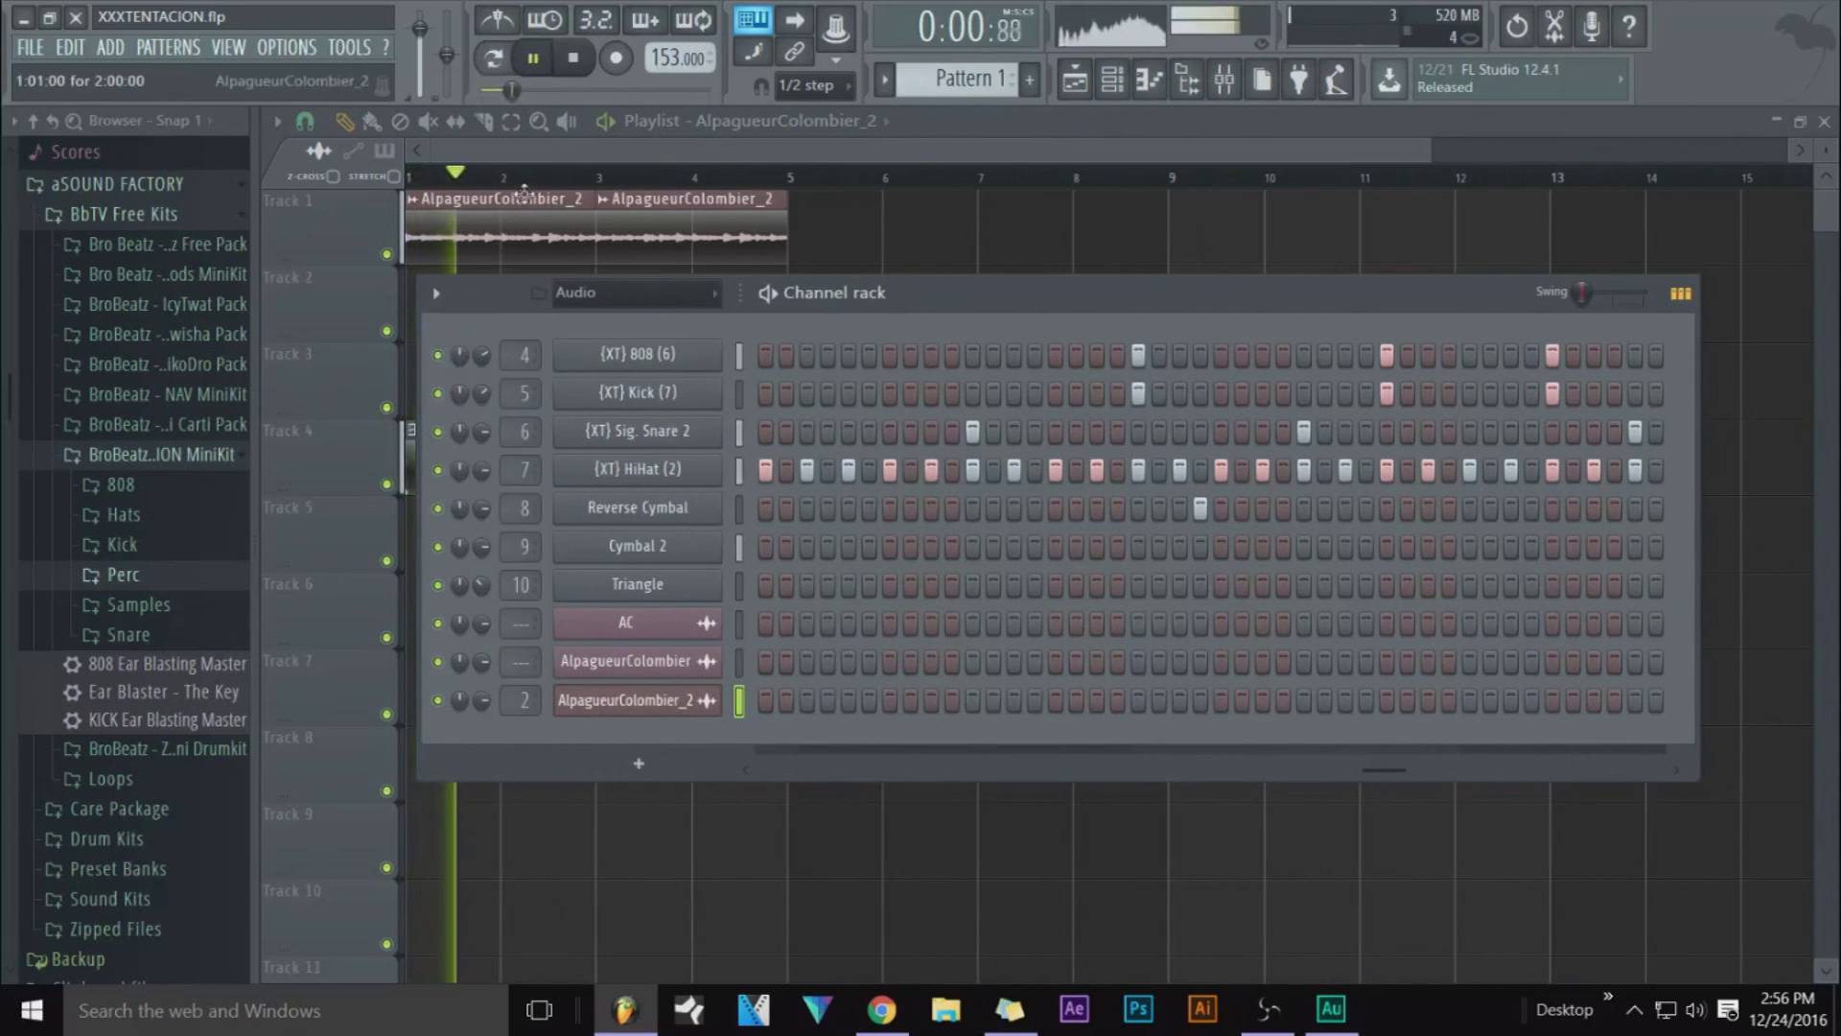
key(F6)
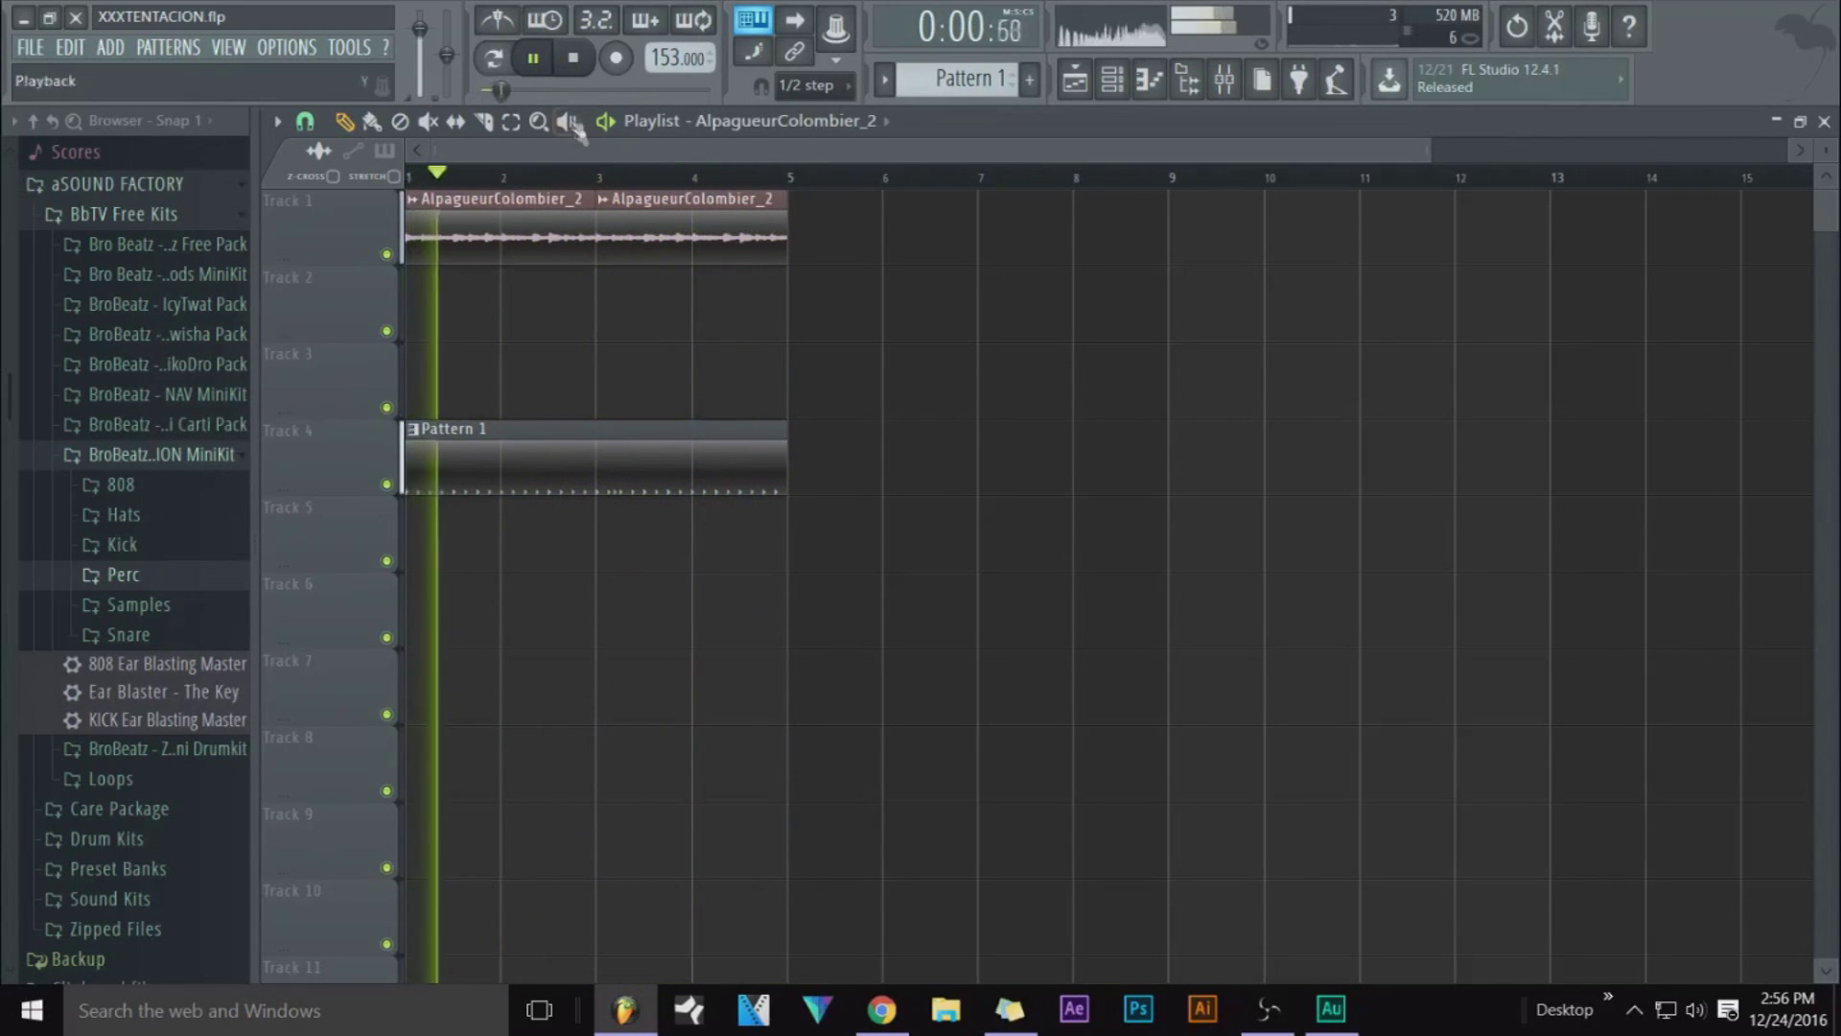
click(580, 60)
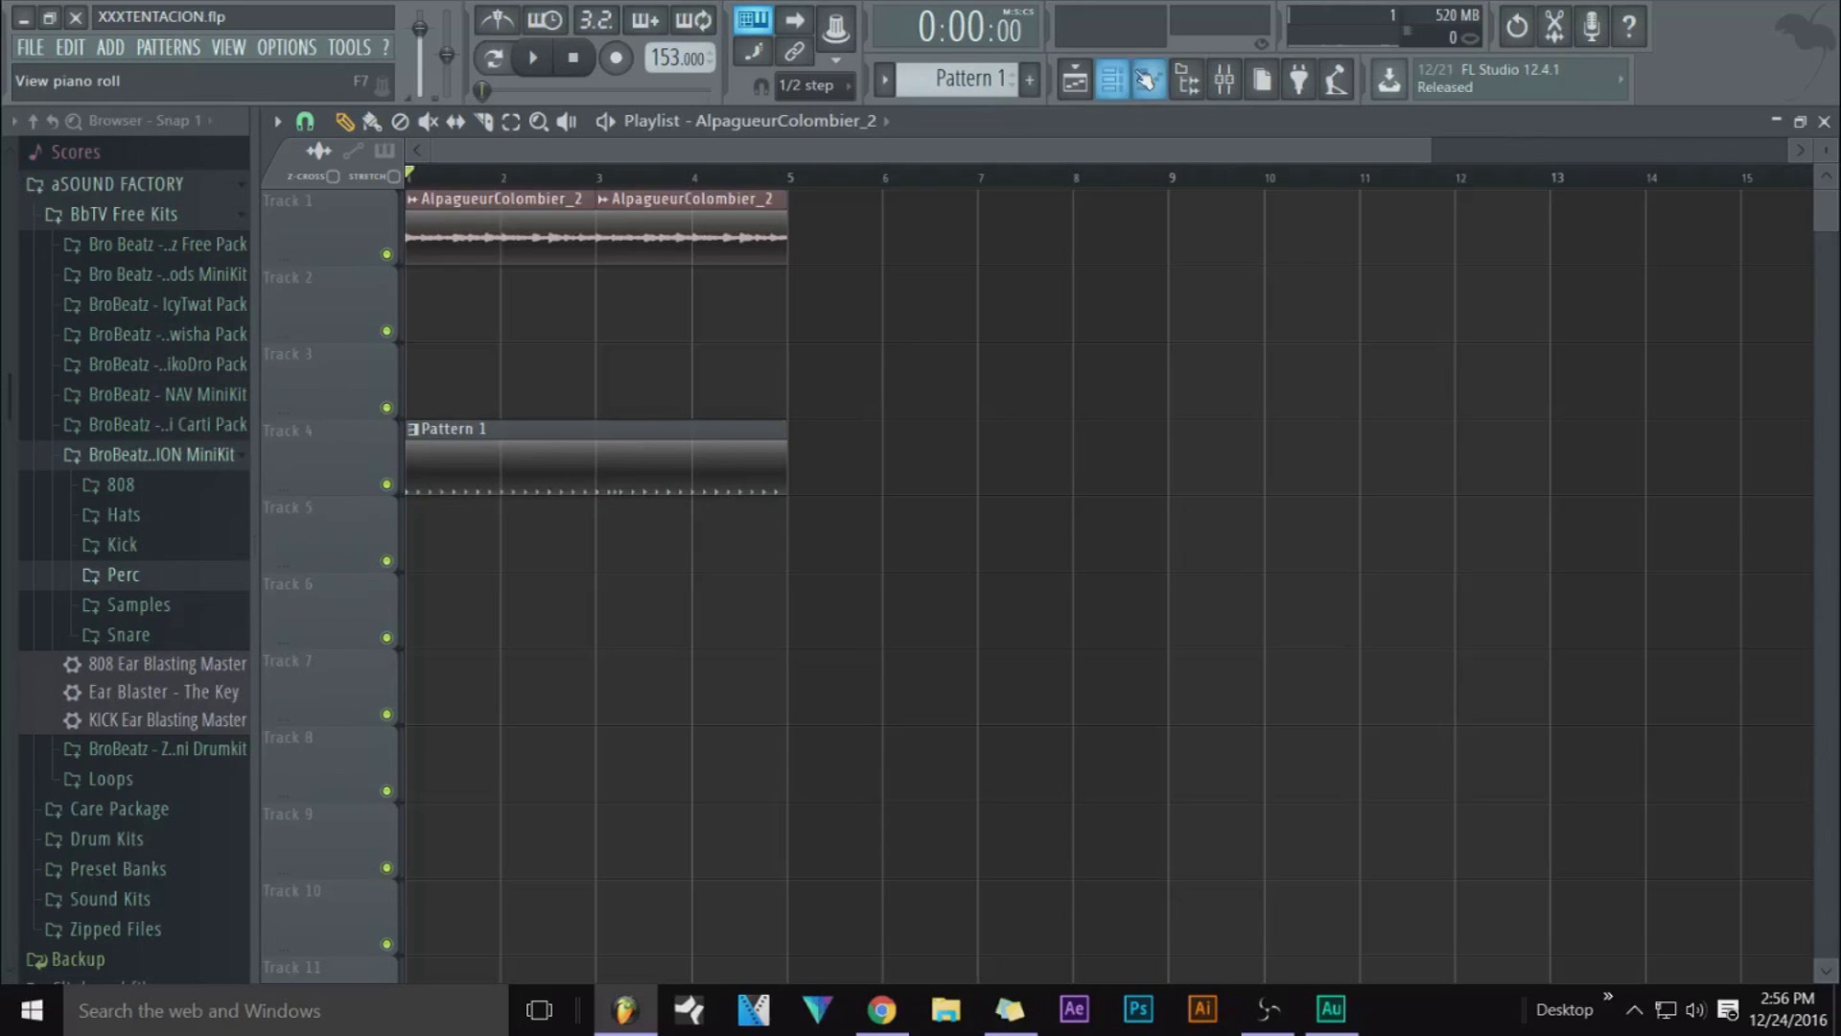
Delete the unused AlpagueurColombier and AC audio channels from the channel rack
click(1114, 81)
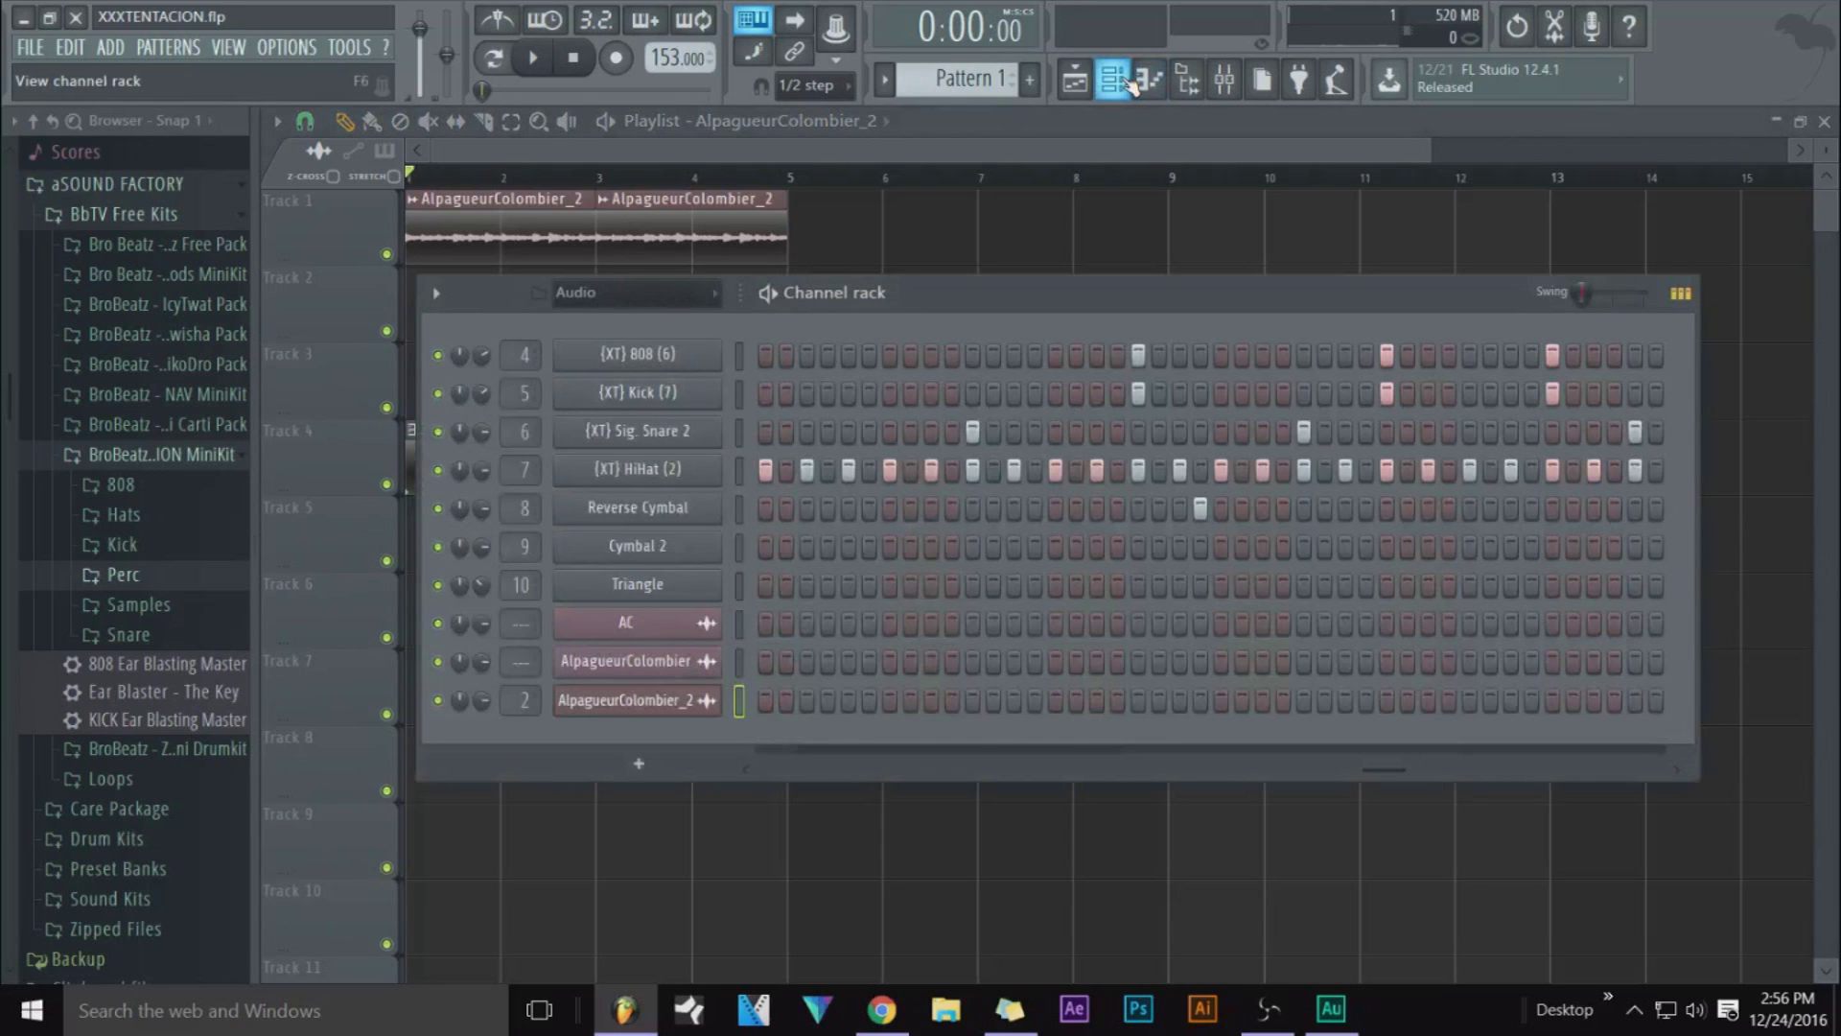
right_click(717, 659)
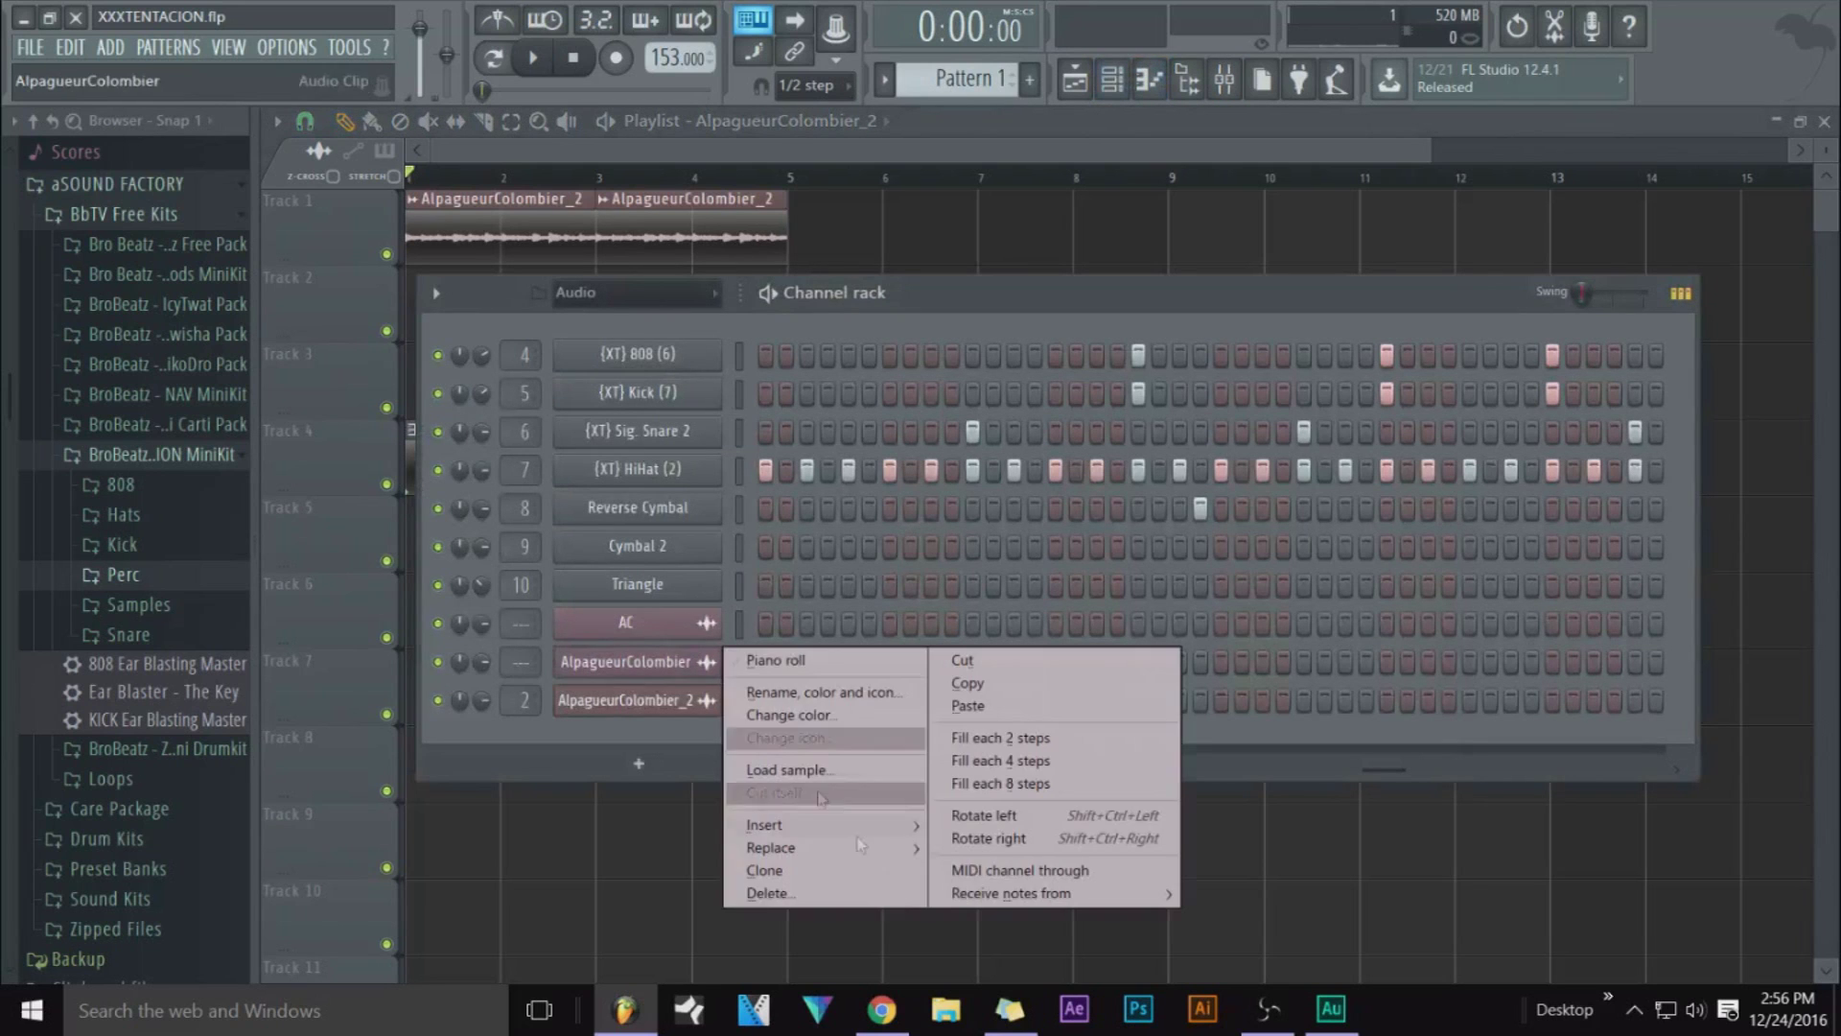
click(874, 904)
click(1045, 582)
right_click(717, 621)
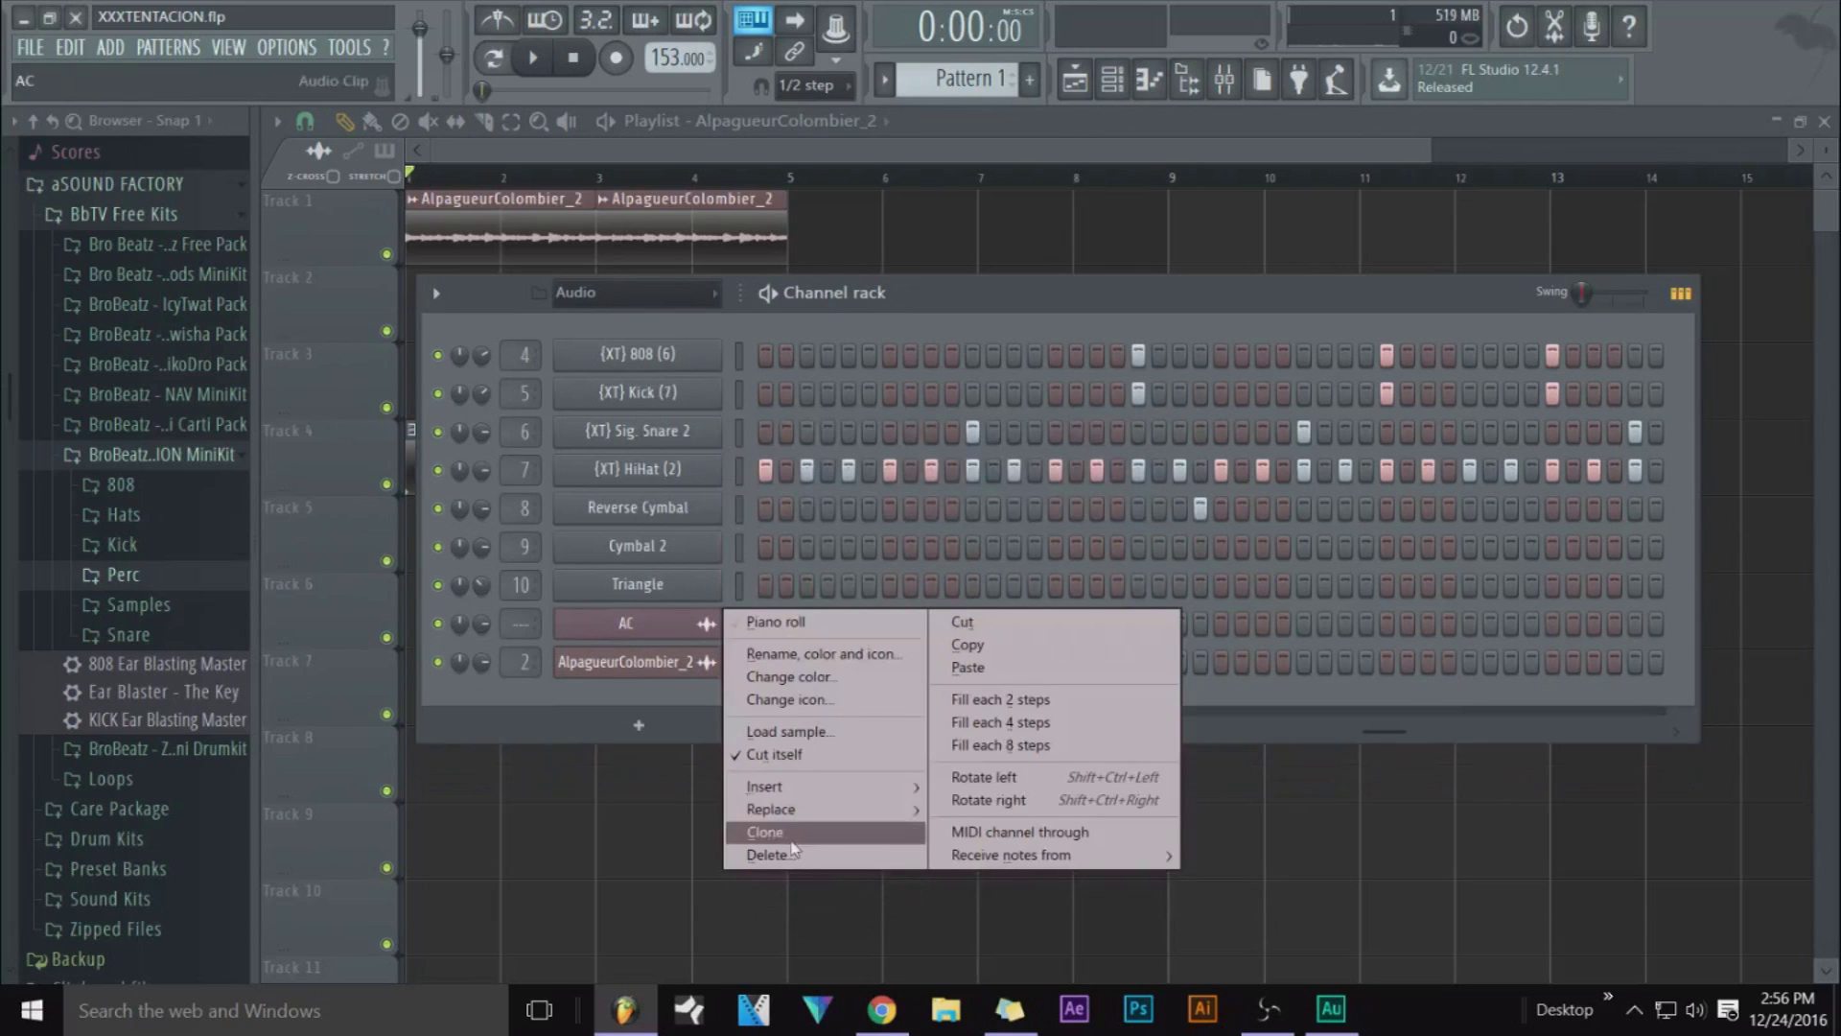
click(792, 856)
click(1045, 580)
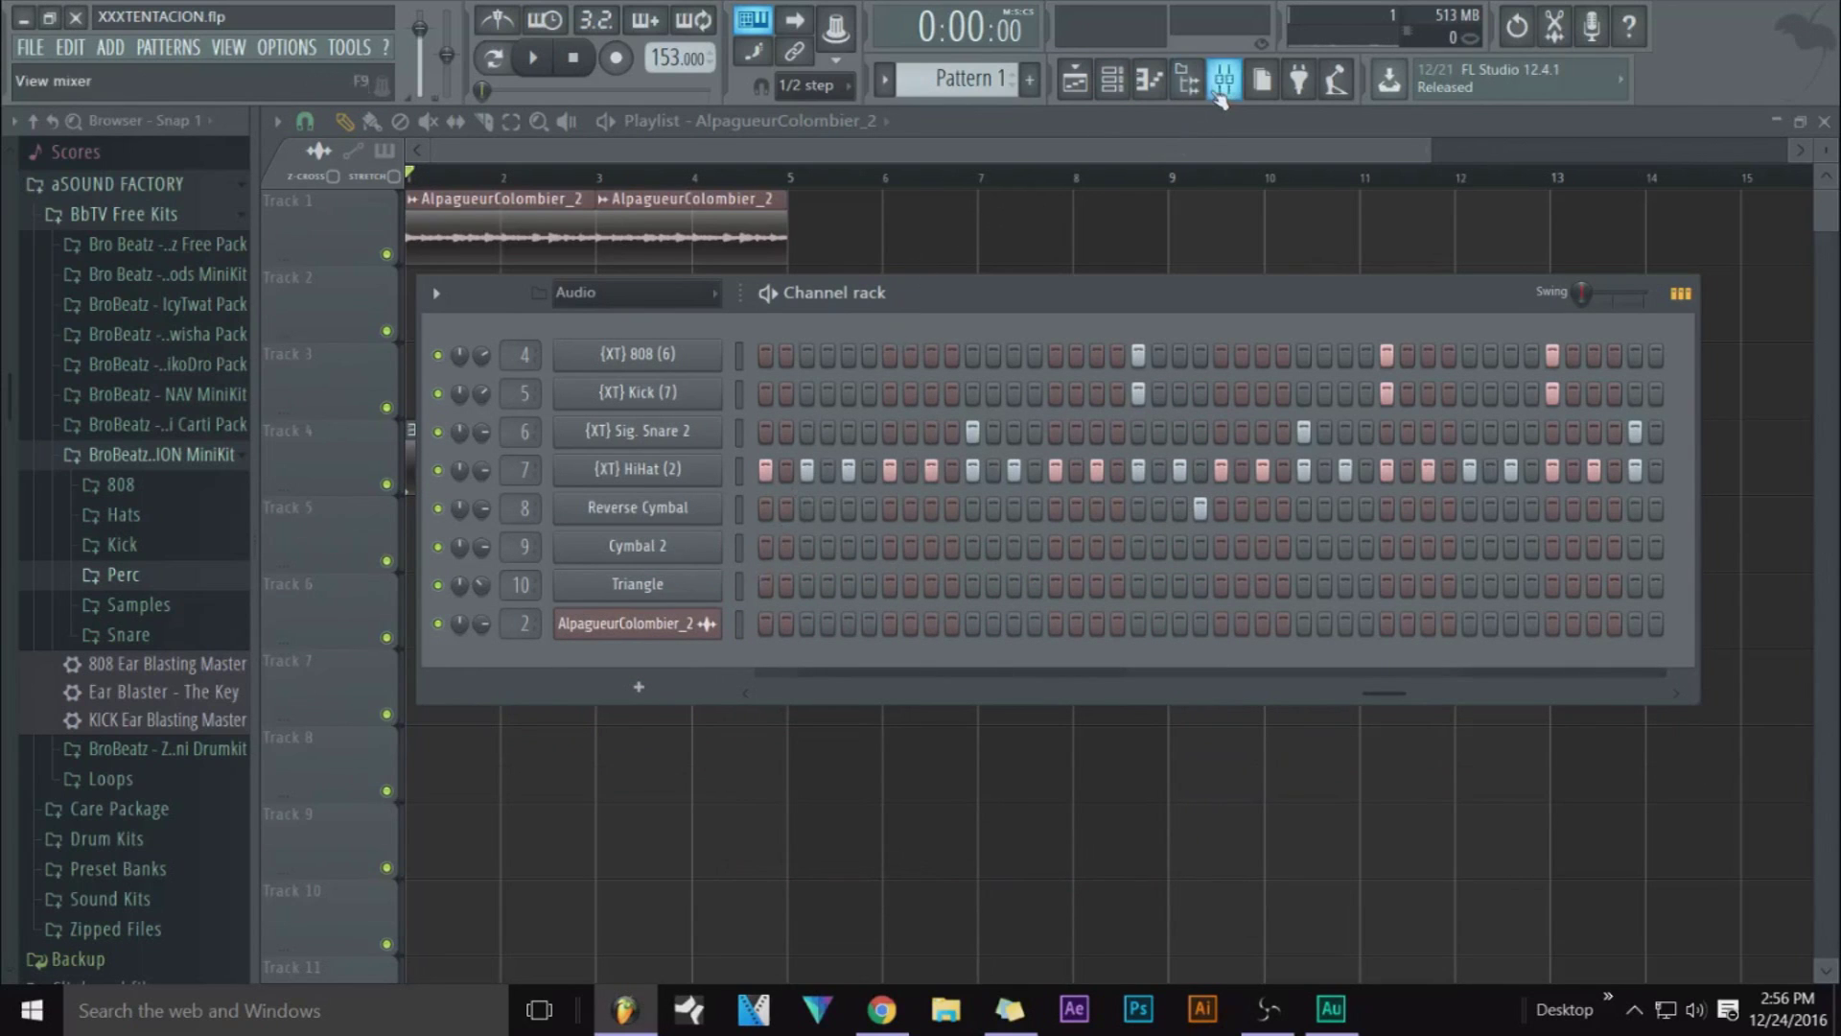
Set the master volume to 92%
click(1198, 135)
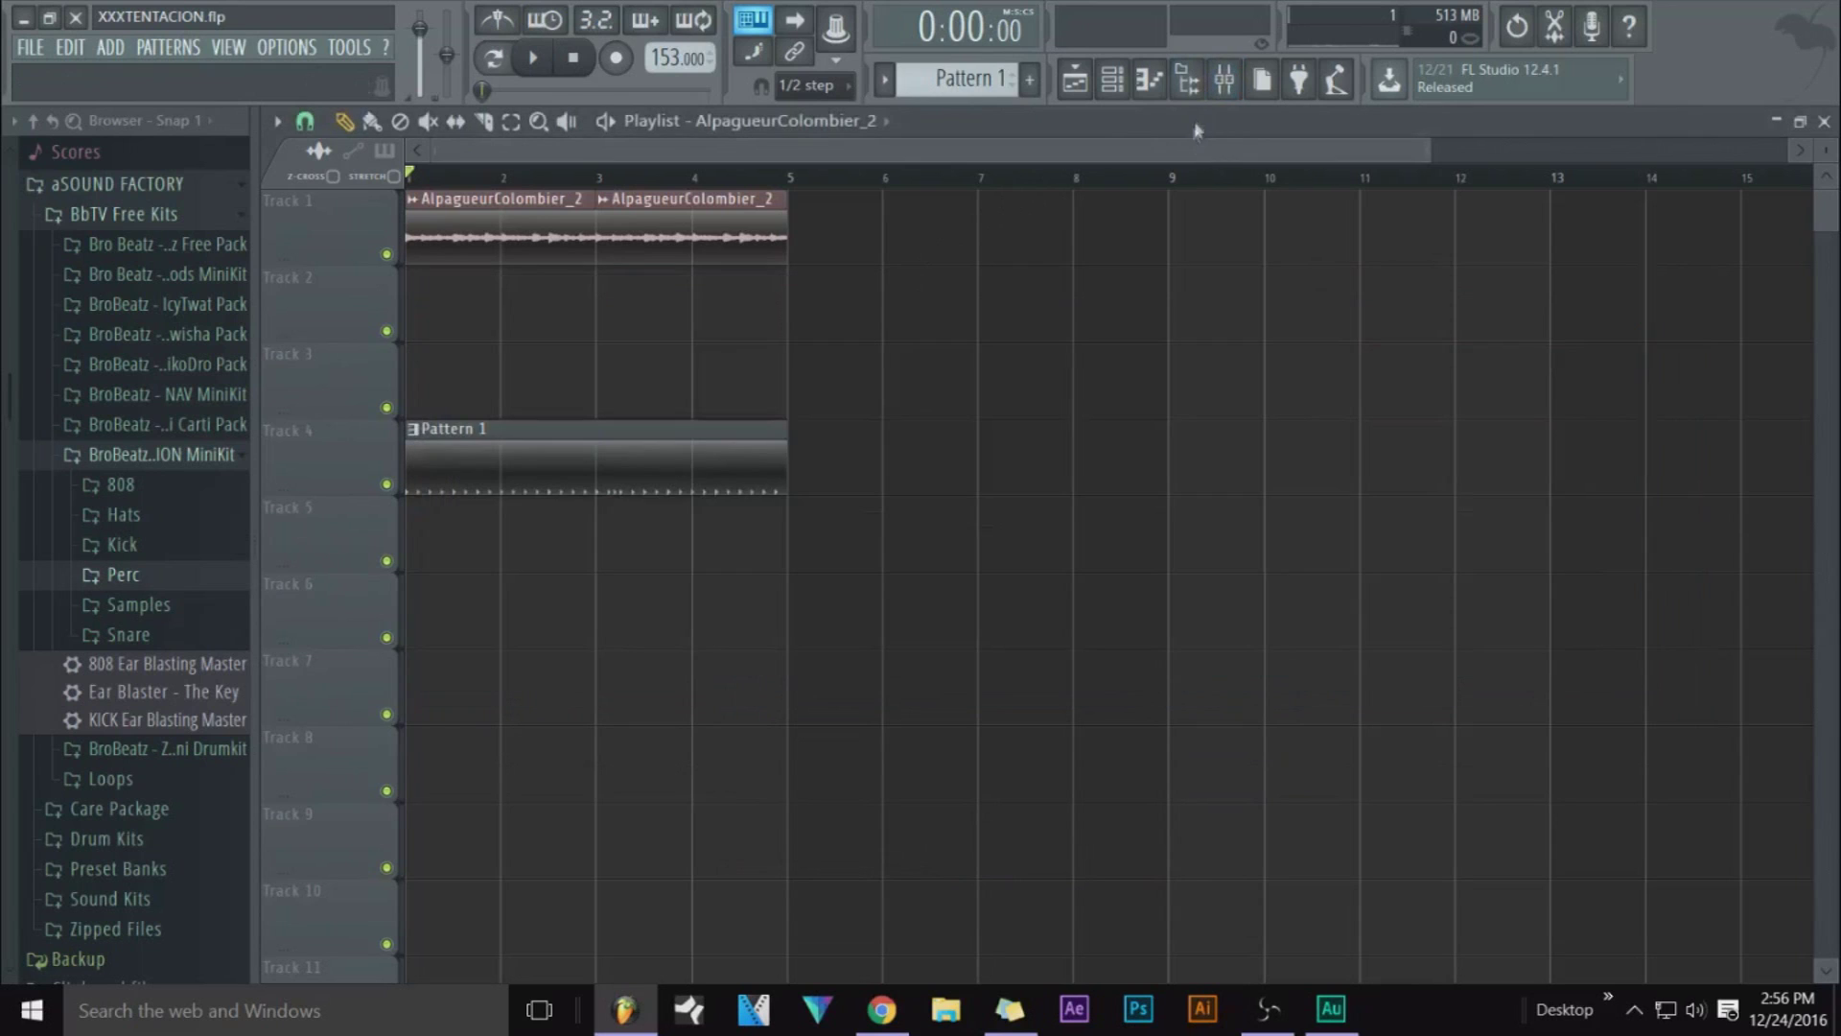
click(1112, 79)
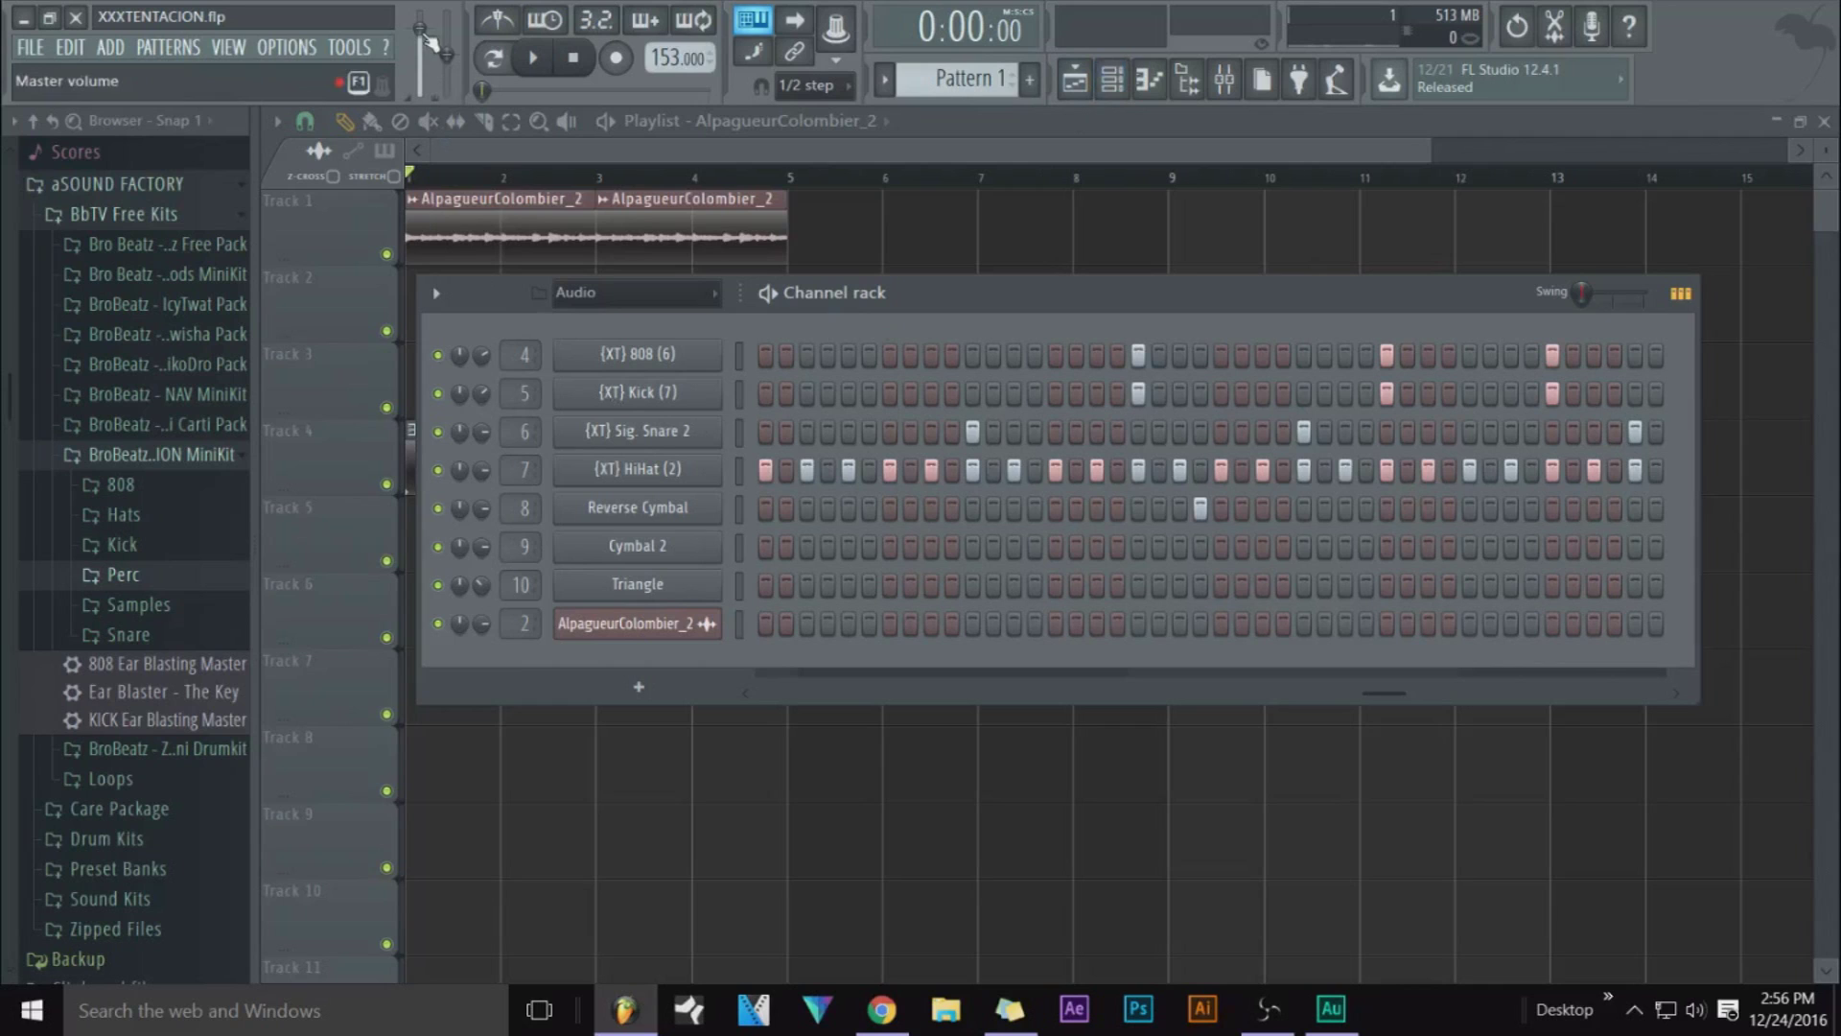
drag(434, 39, 434, 44)
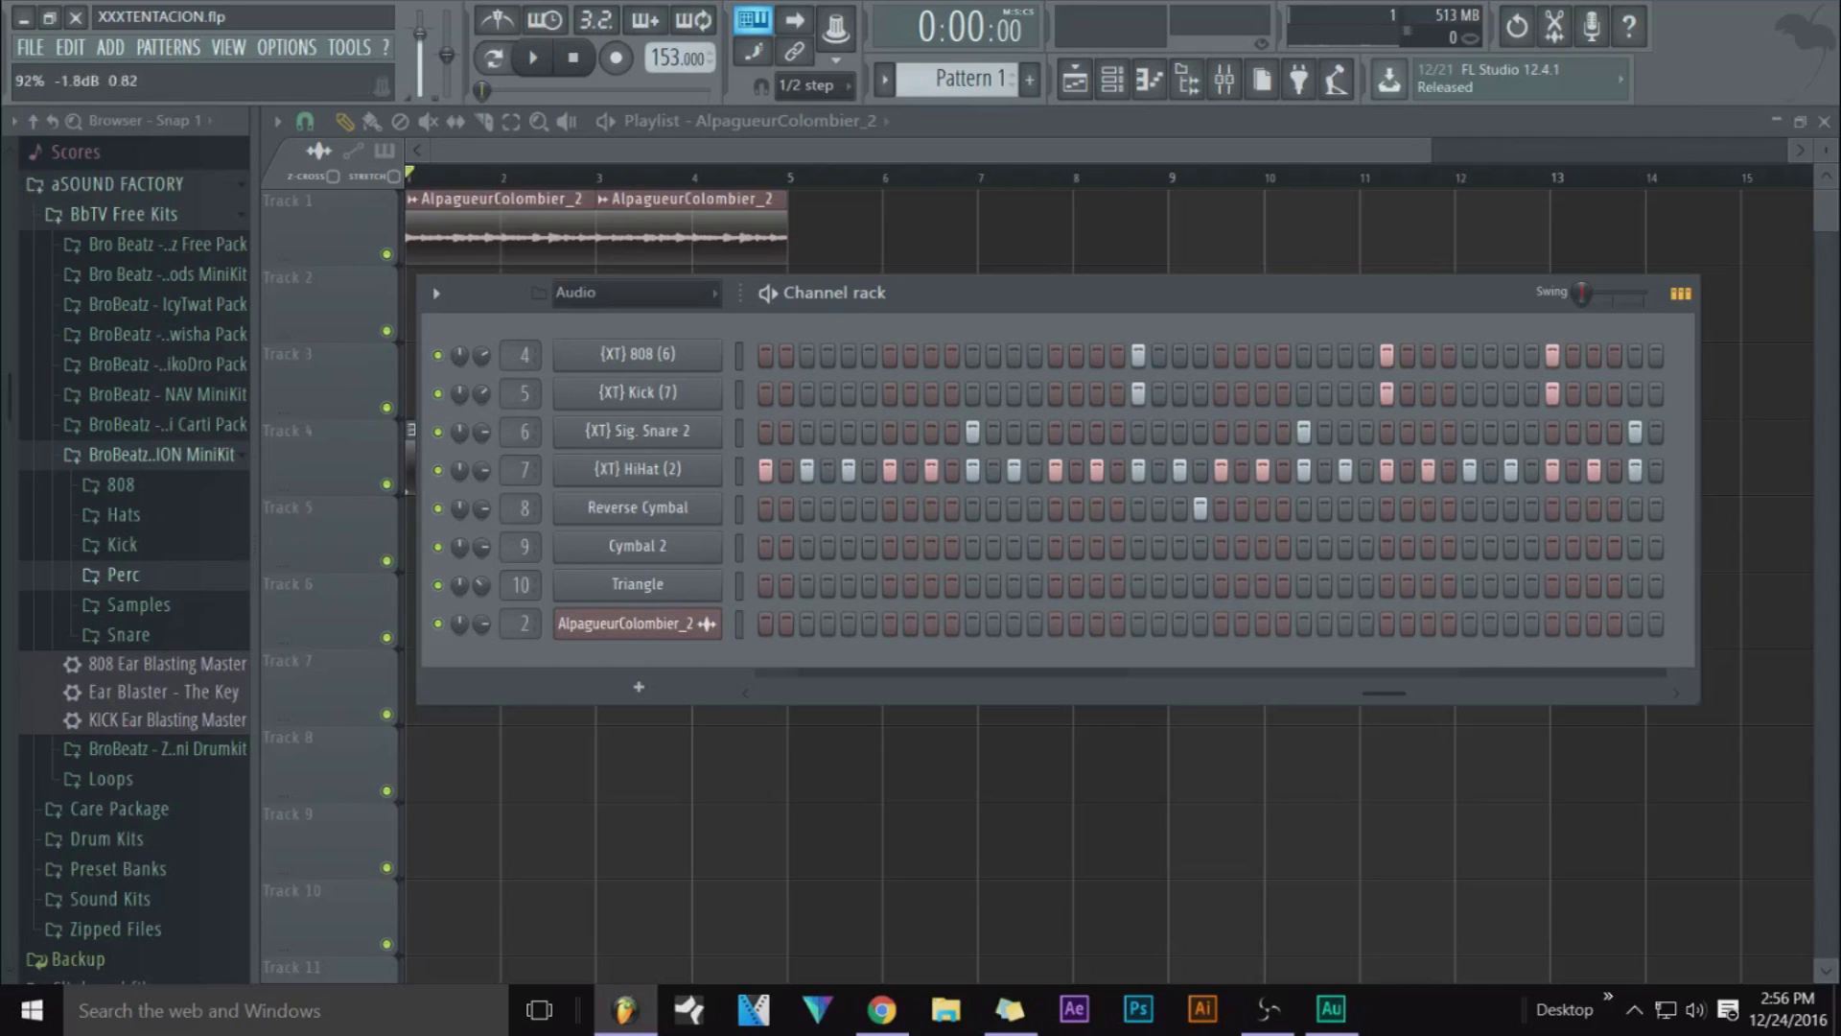
Load Maximus and Fruity Limiter into the first two effect slots of mixer Insert 4, which carries the 808
click(1223, 79)
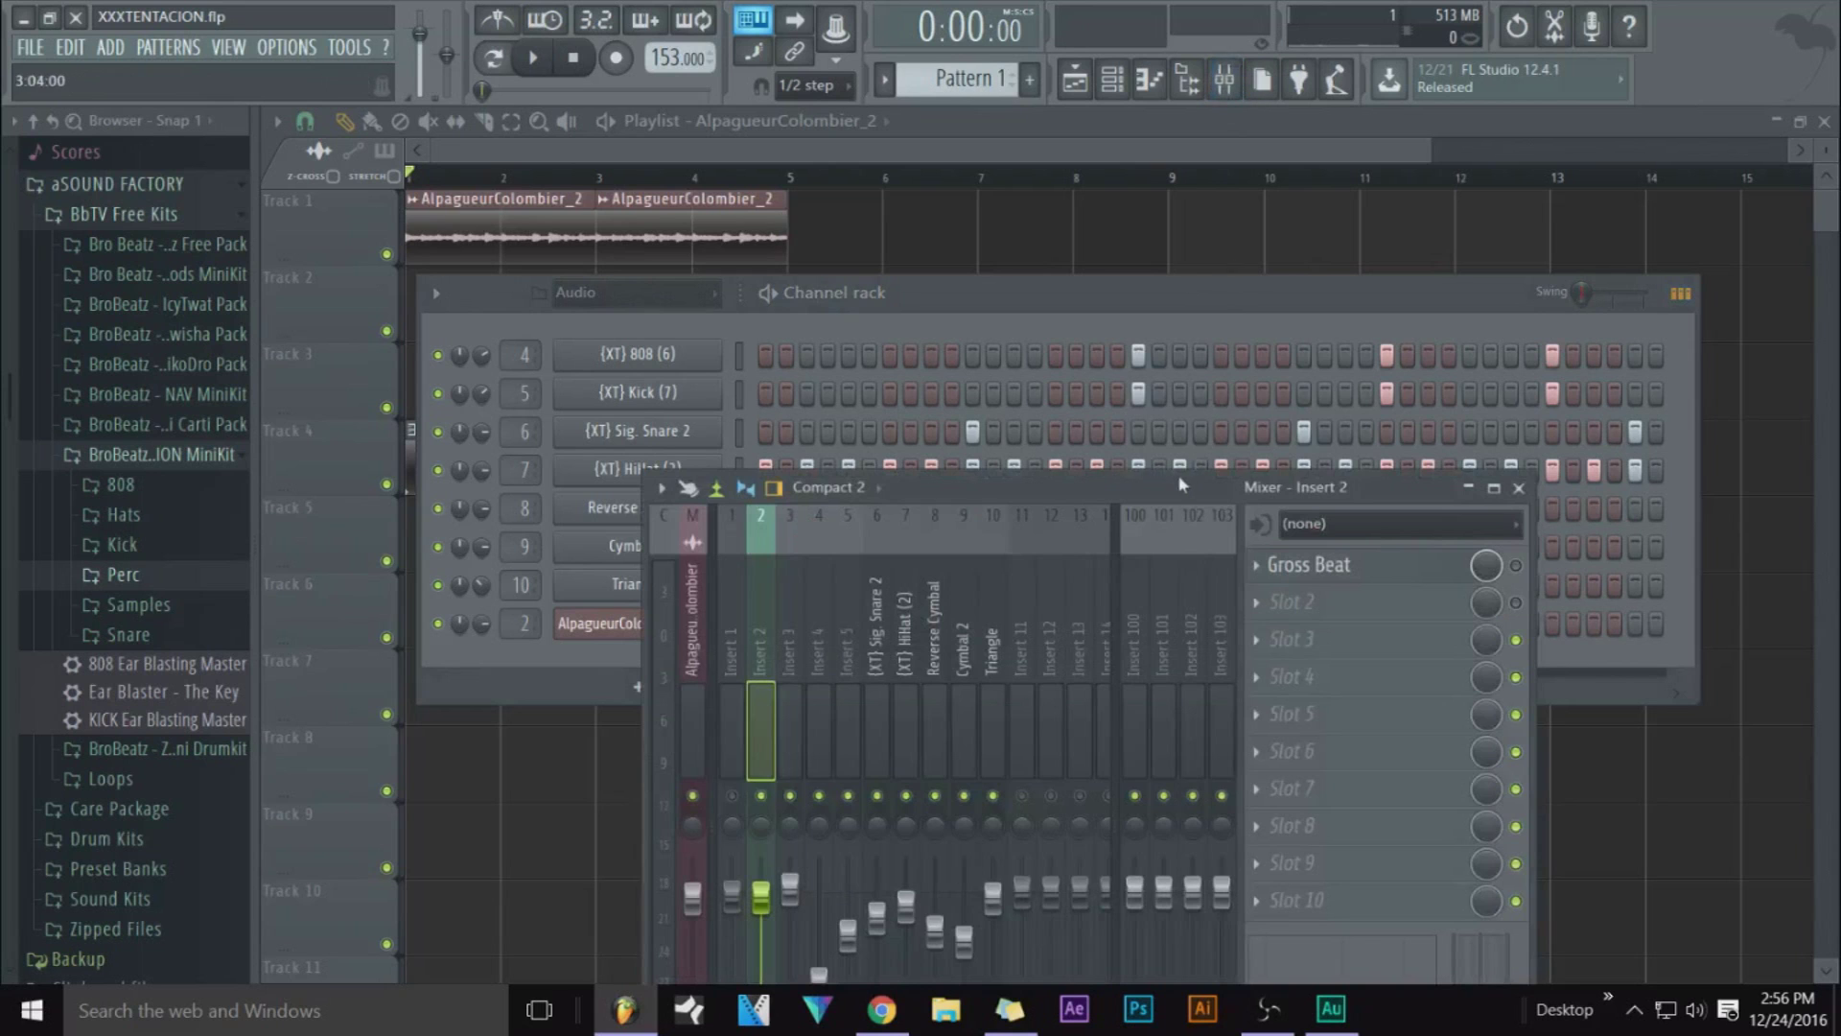
drag(1182, 485, 1265, 242)
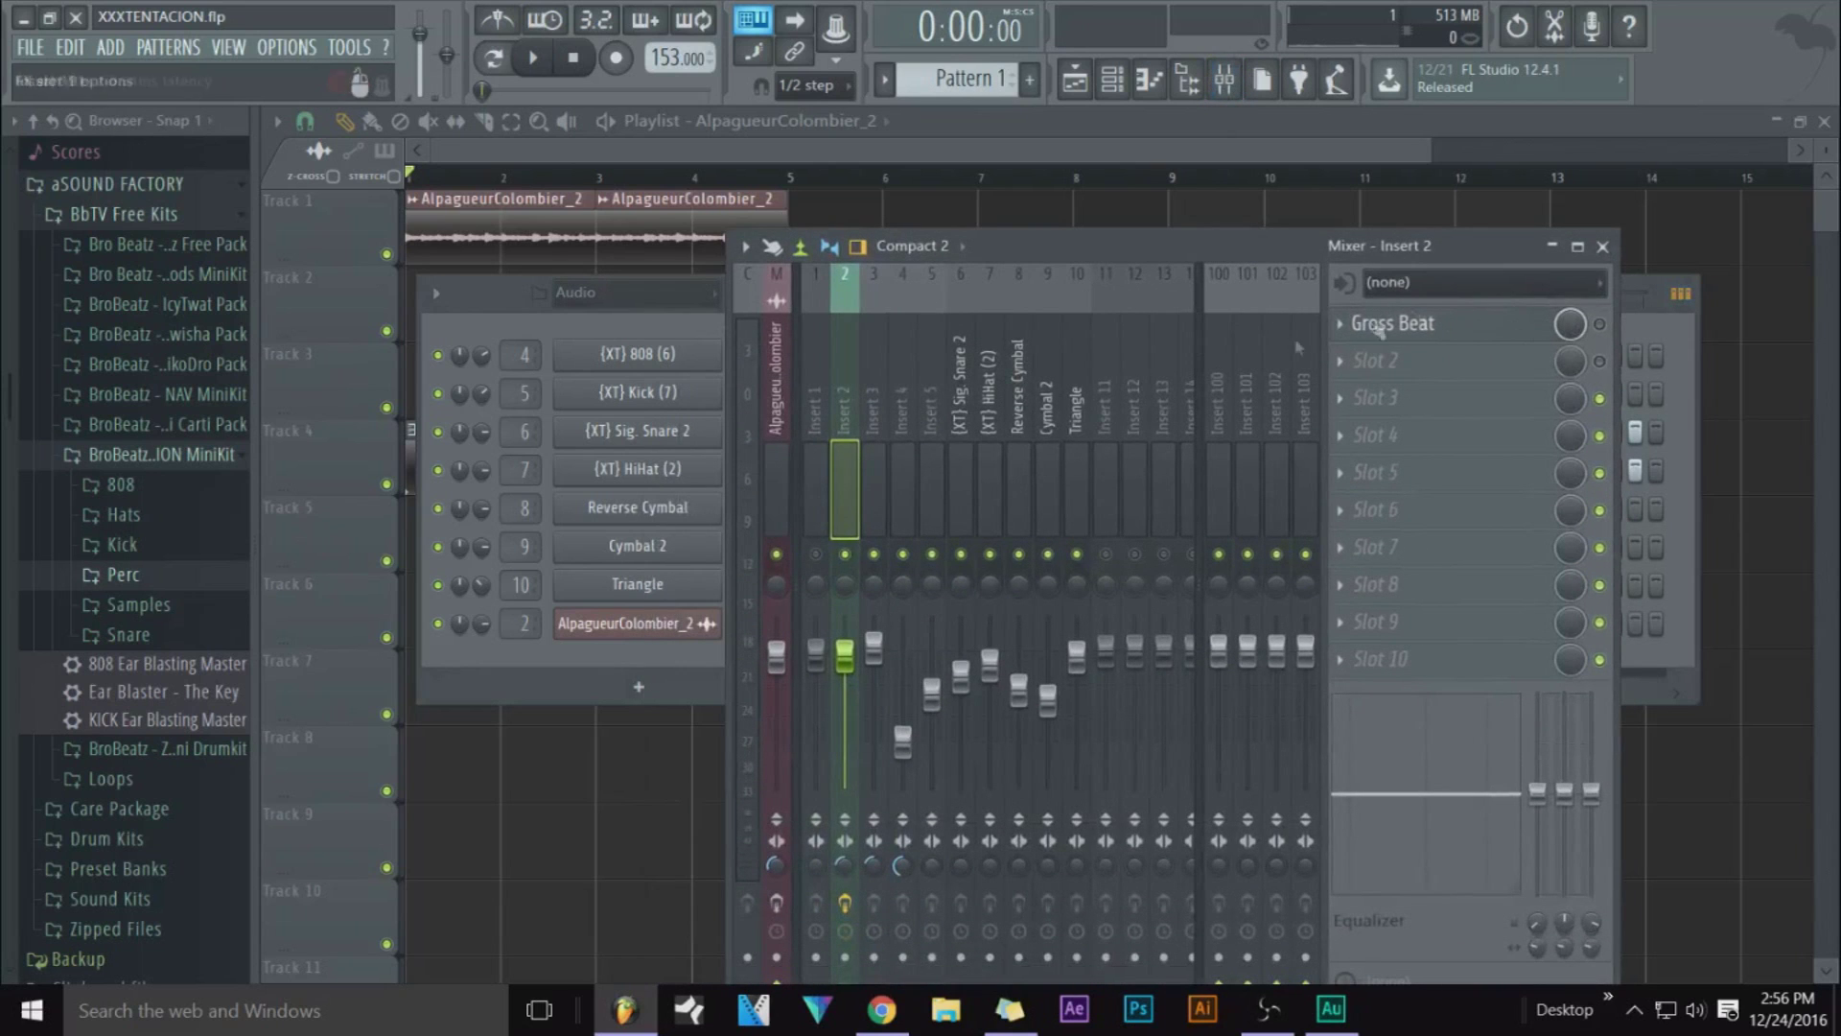
drag(883, 375, 894, 385)
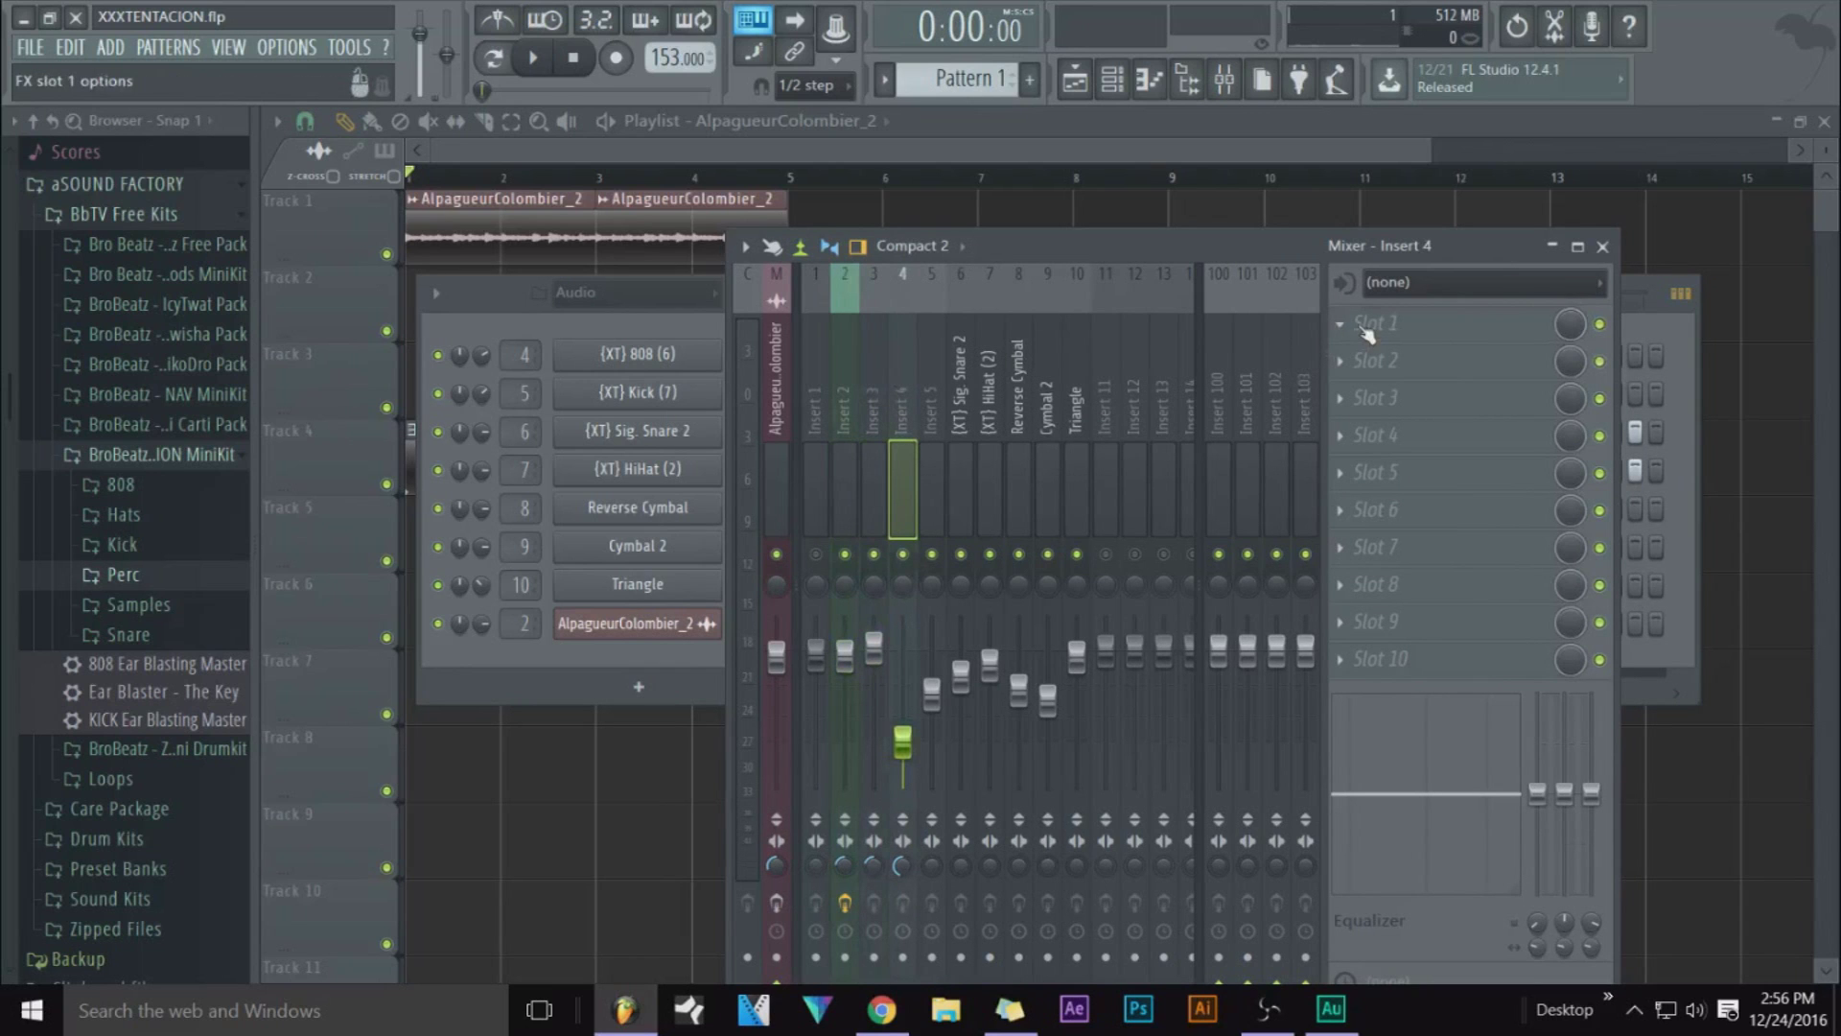
click(1481, 333)
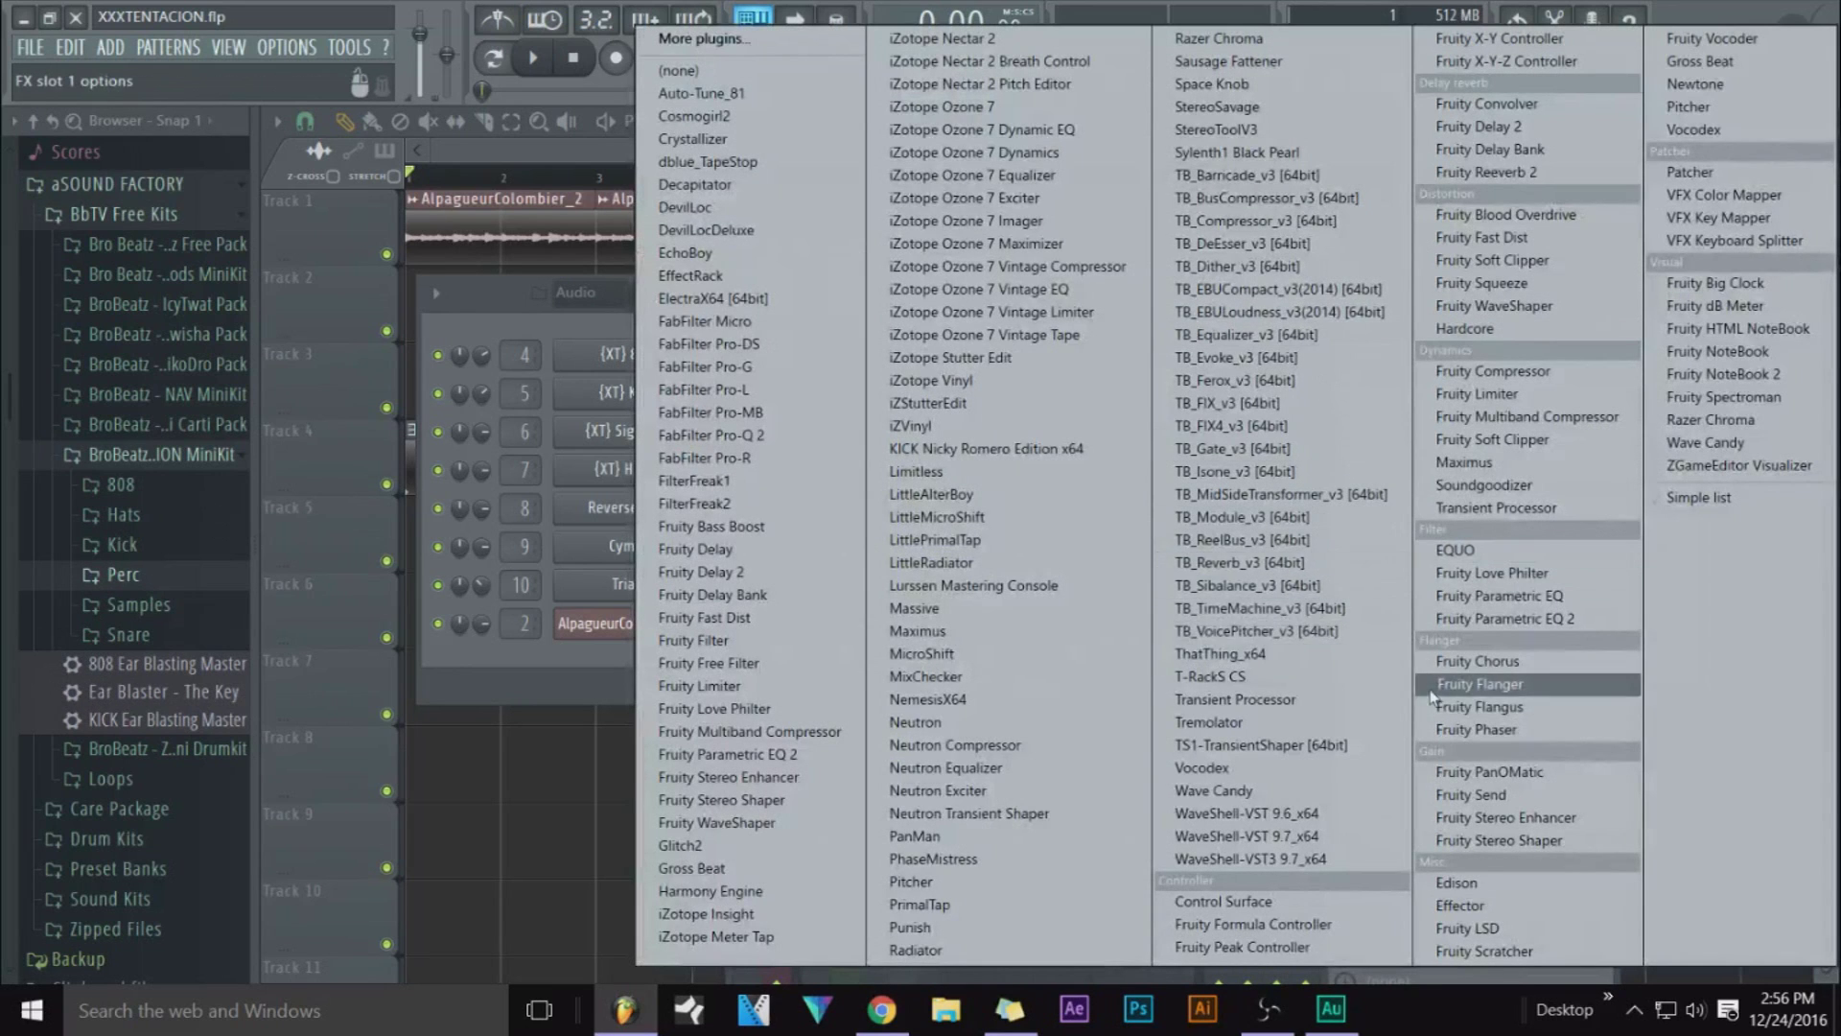
click(1464, 462)
click(1400, 374)
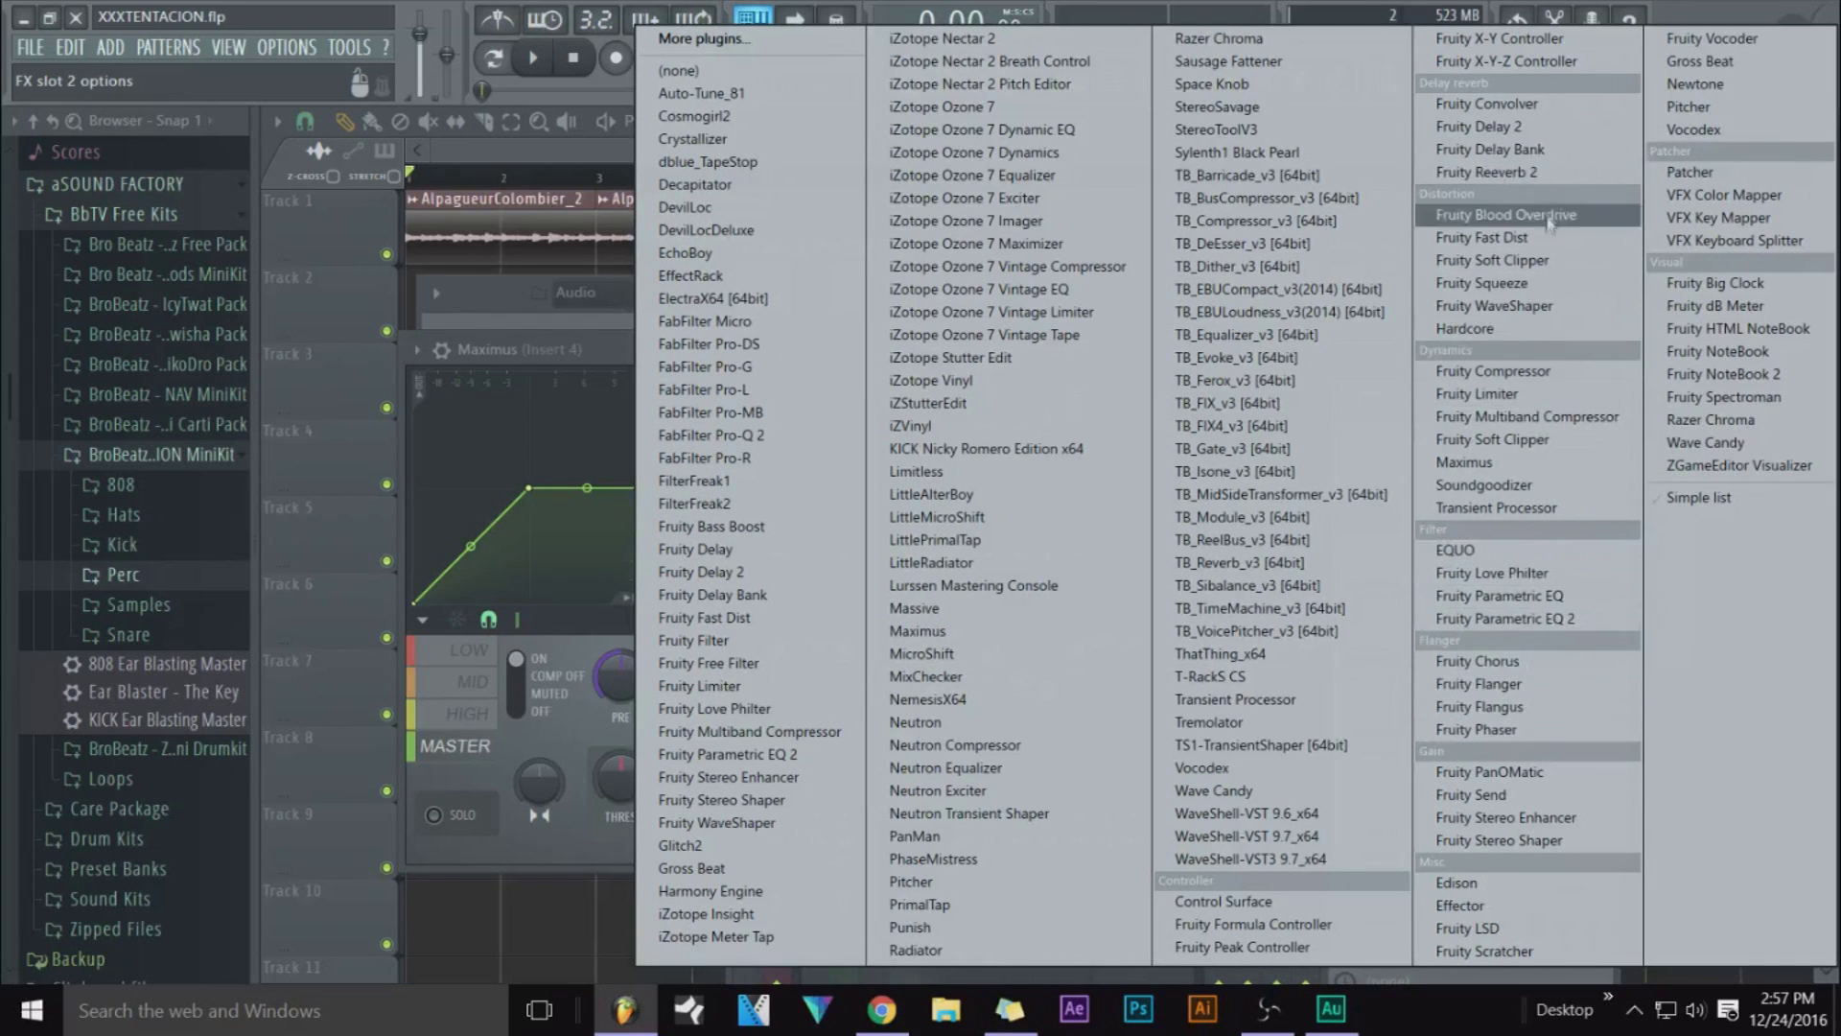
click(1467, 393)
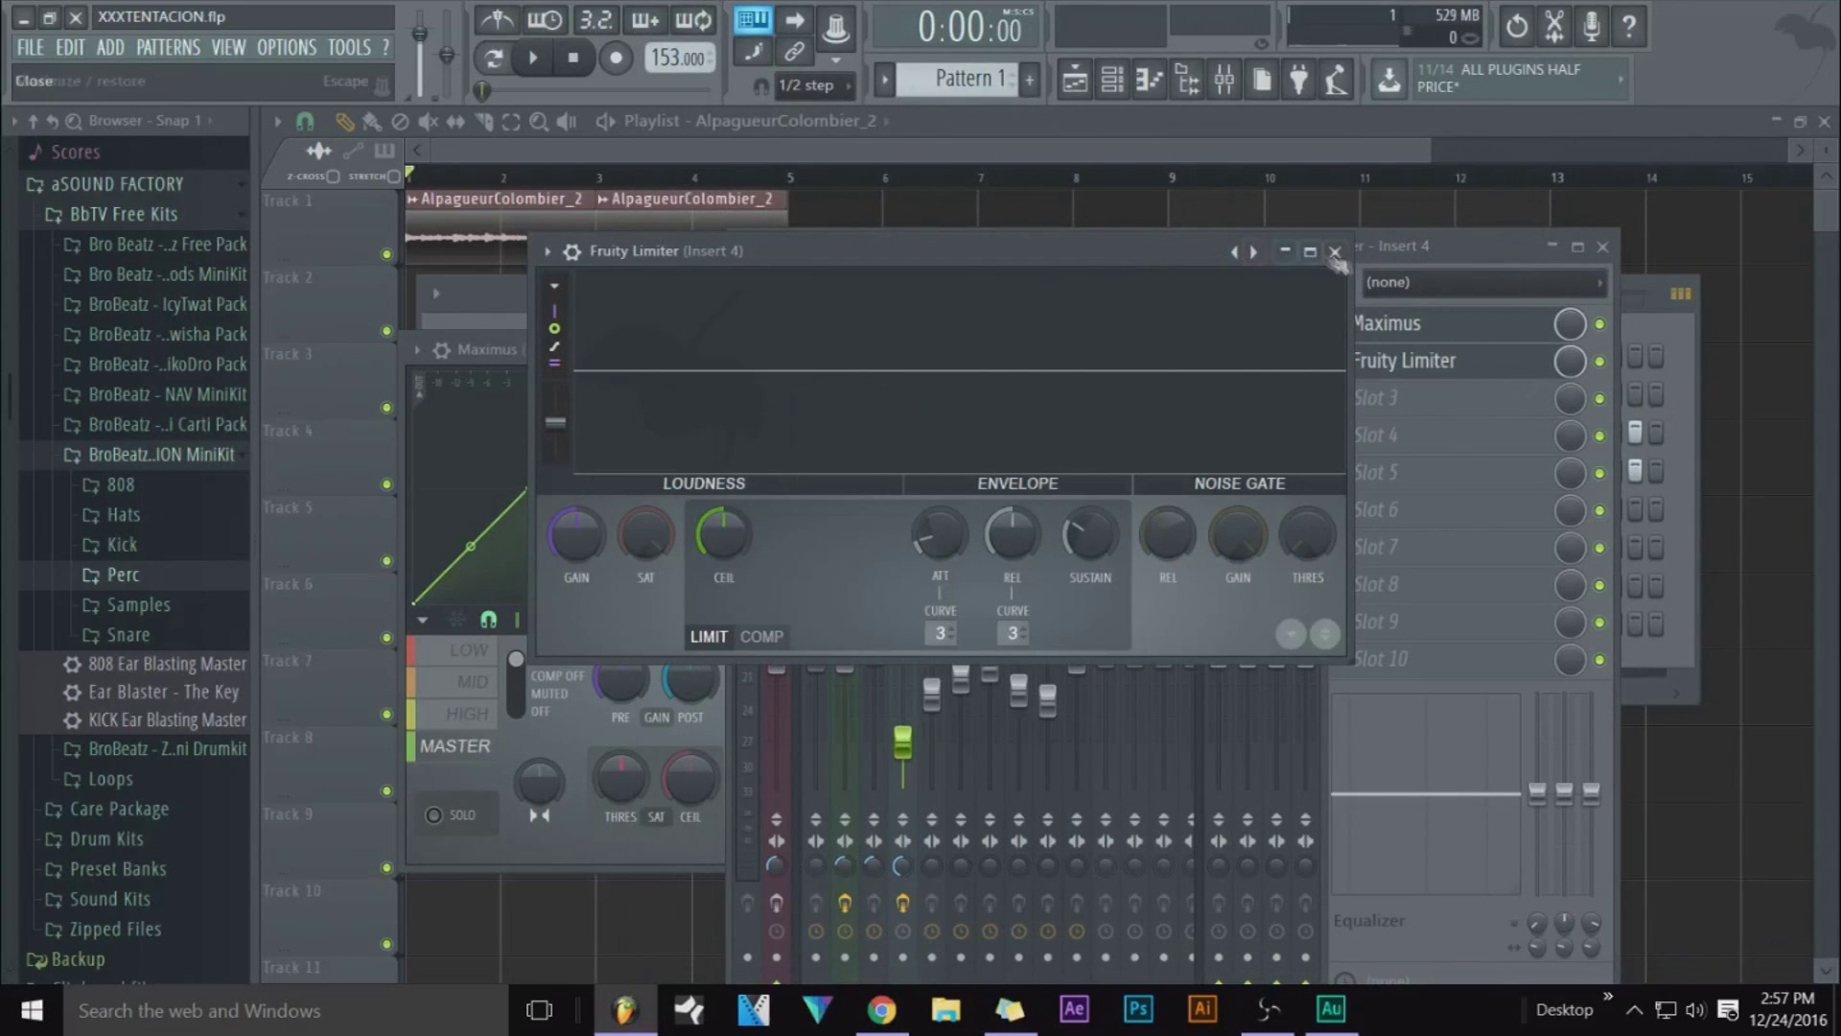
click(1390, 251)
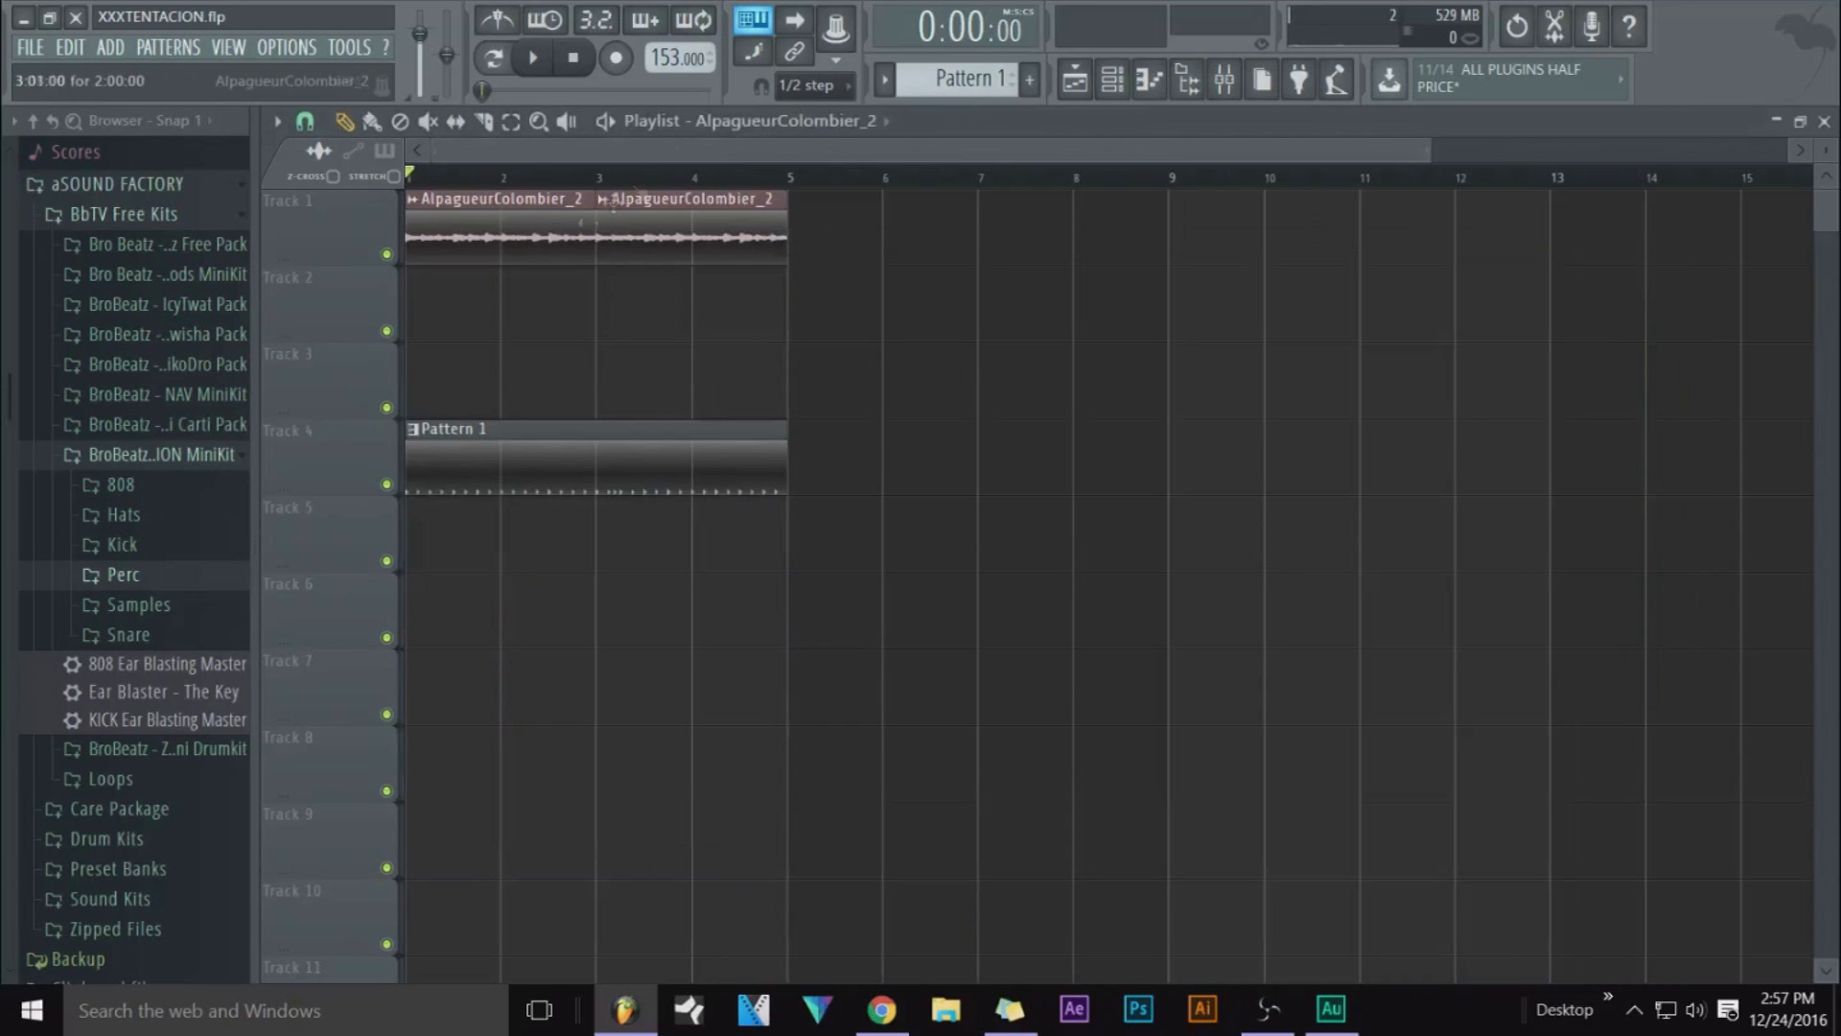
Select the first two bars of the playlist as the loop range, mute Track 1, and reopen the channel rack
click(530, 187)
click(529, 183)
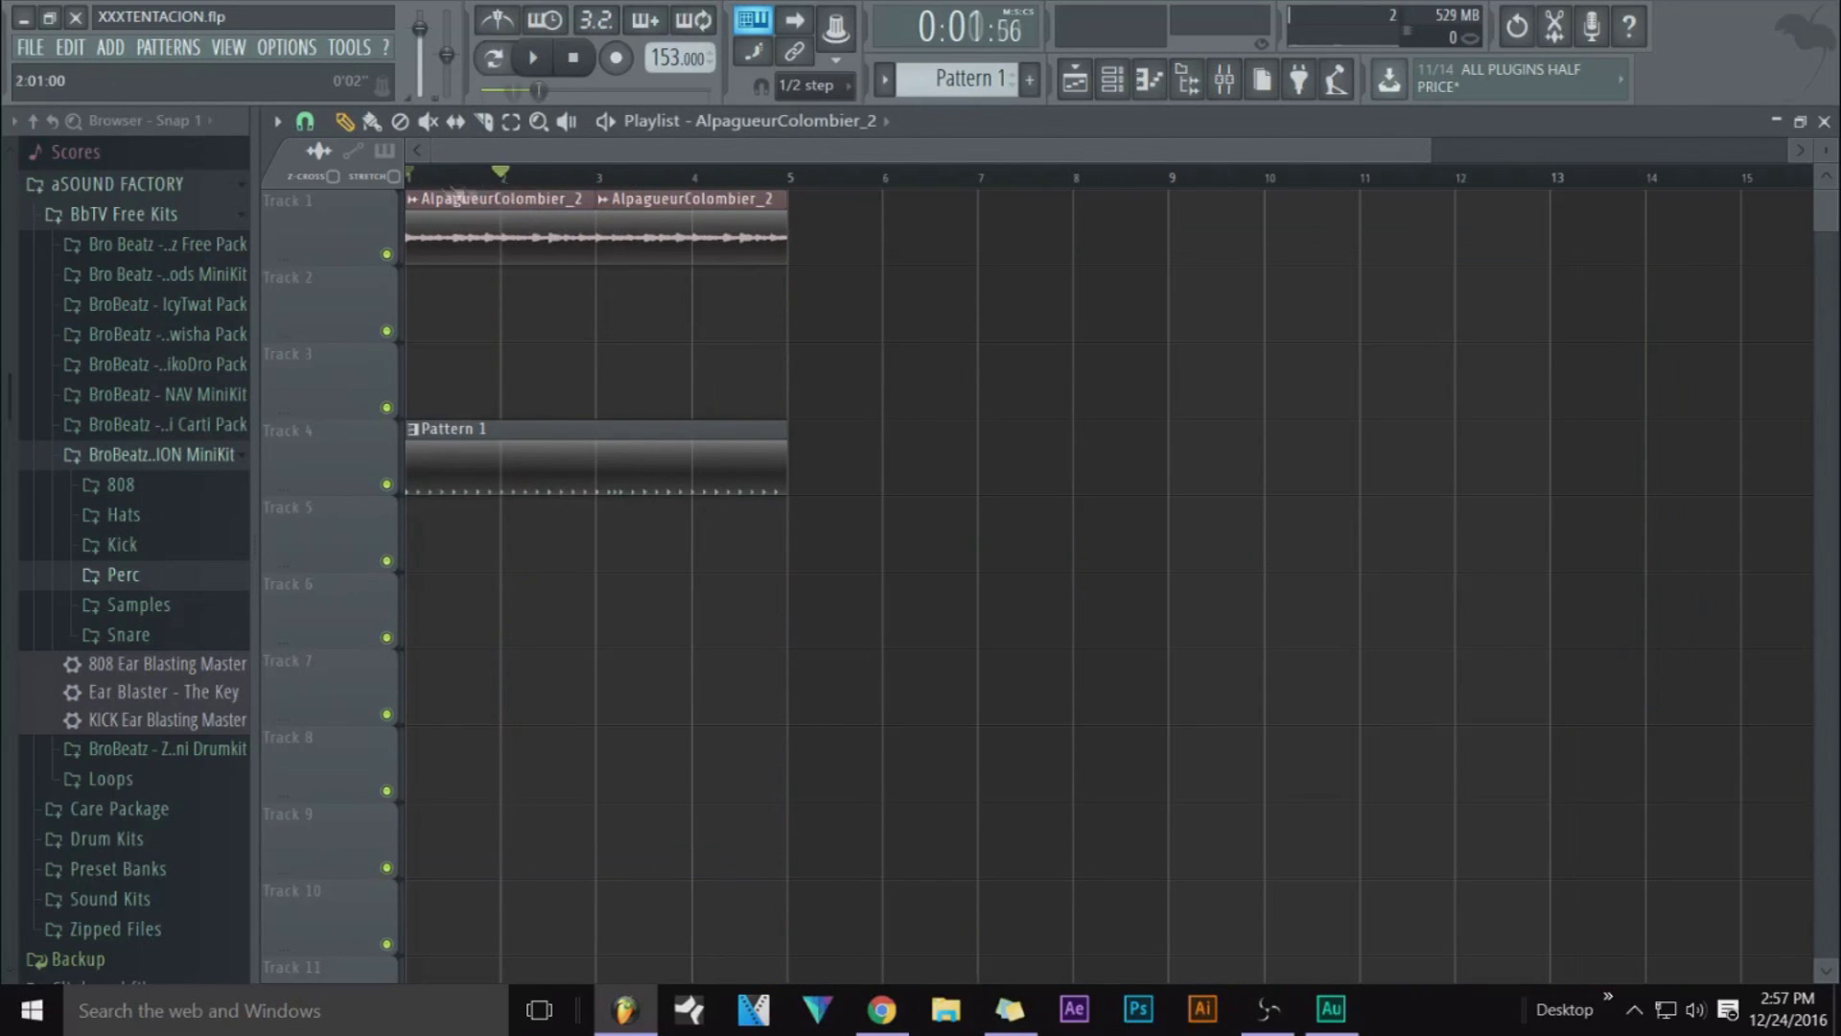
drag(599, 177, 408, 177)
click(1137, 89)
click(1138, 89)
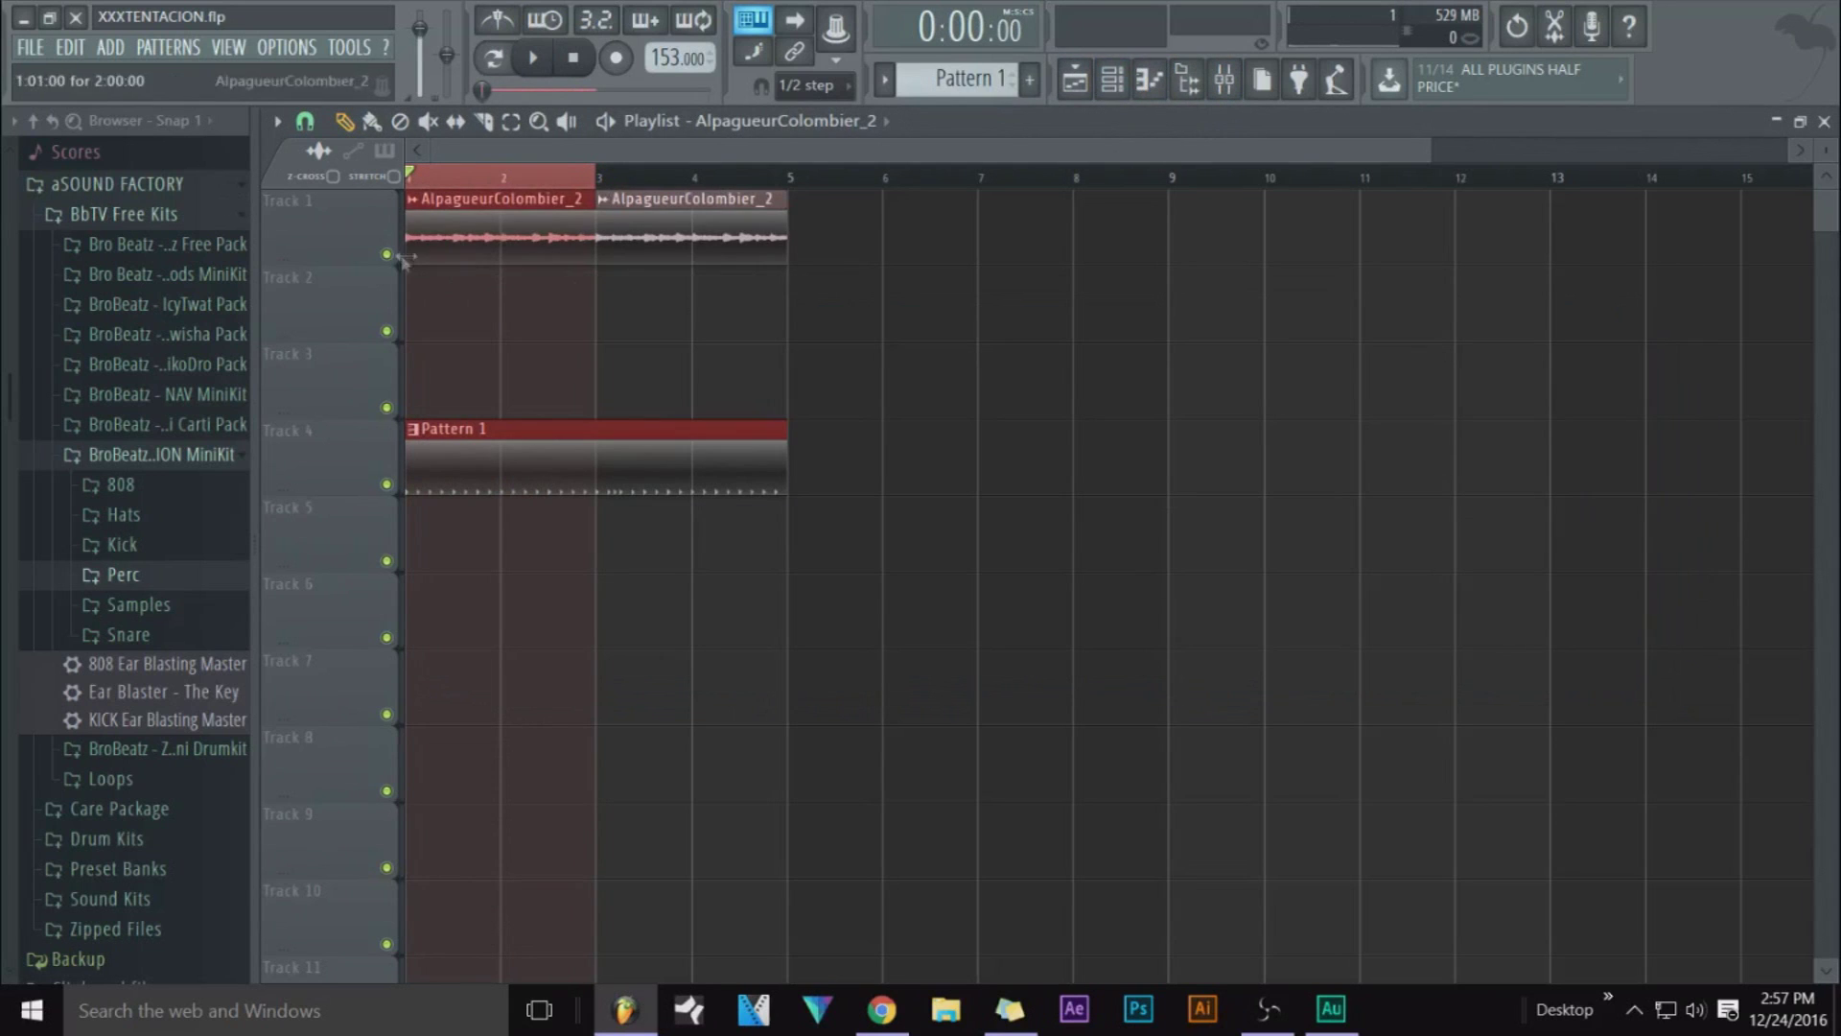
click(1141, 87)
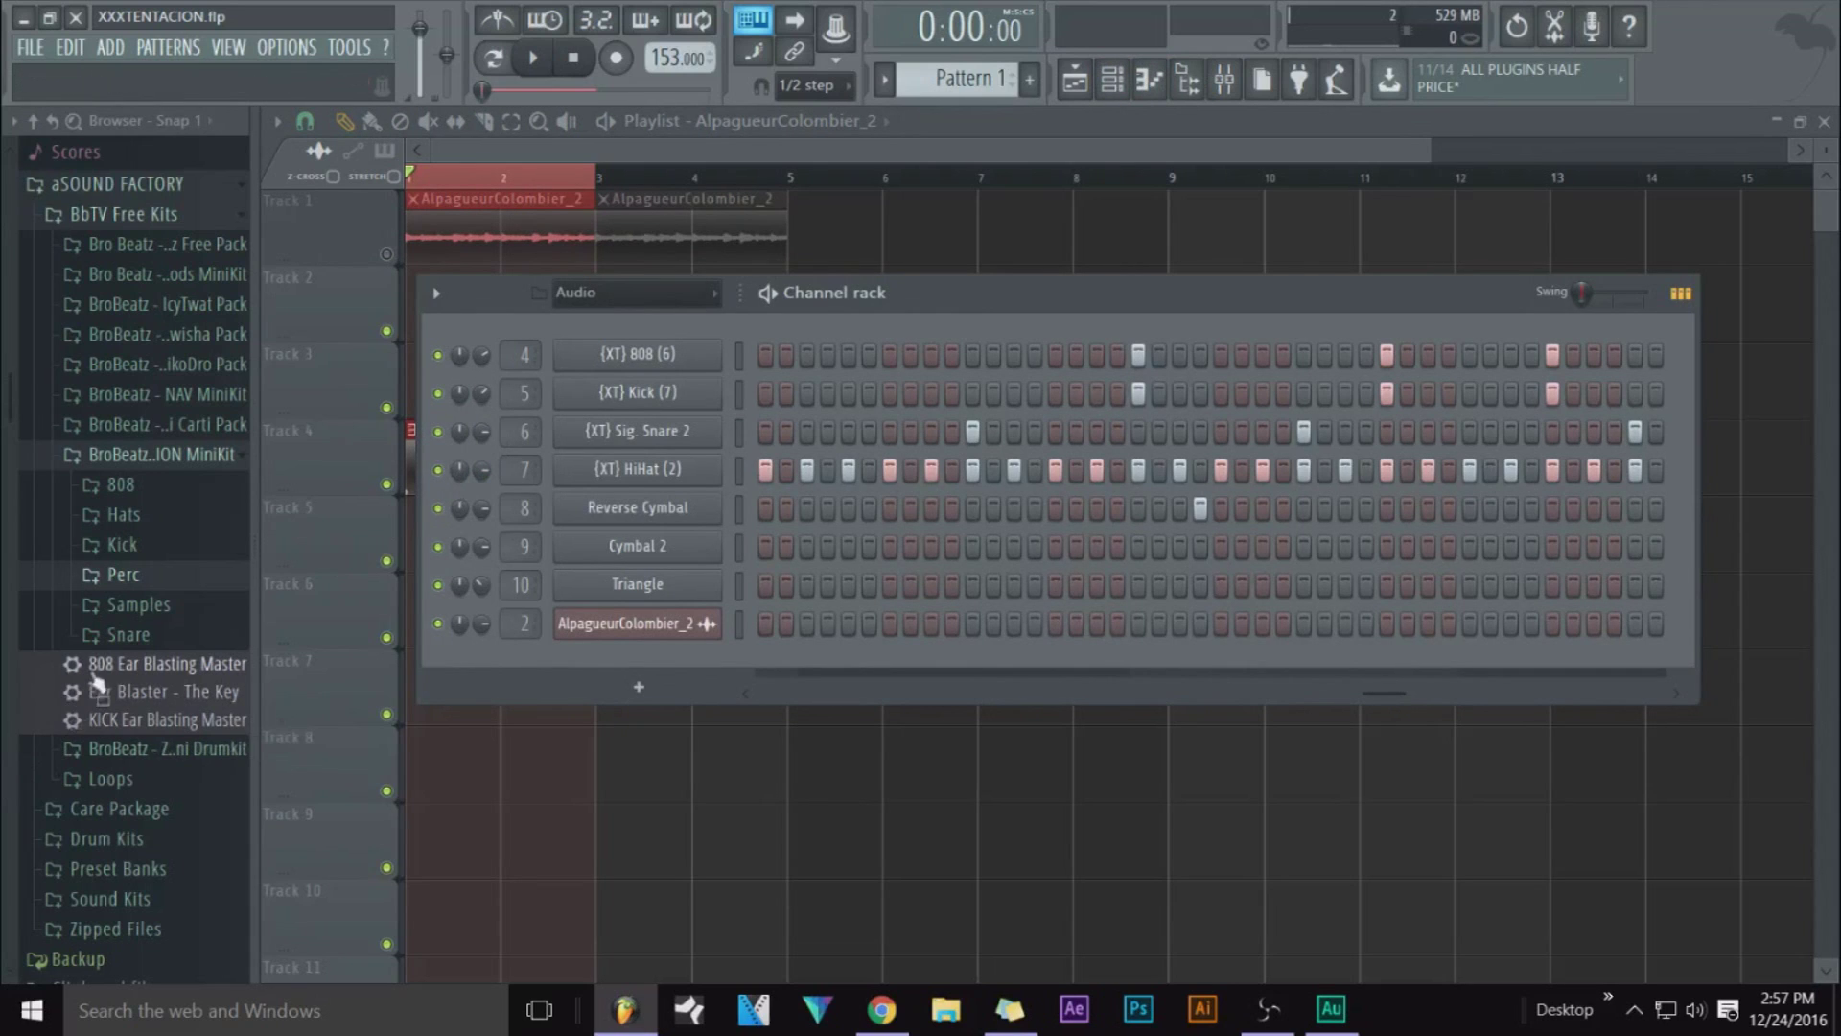
drag(122, 685, 96, 719)
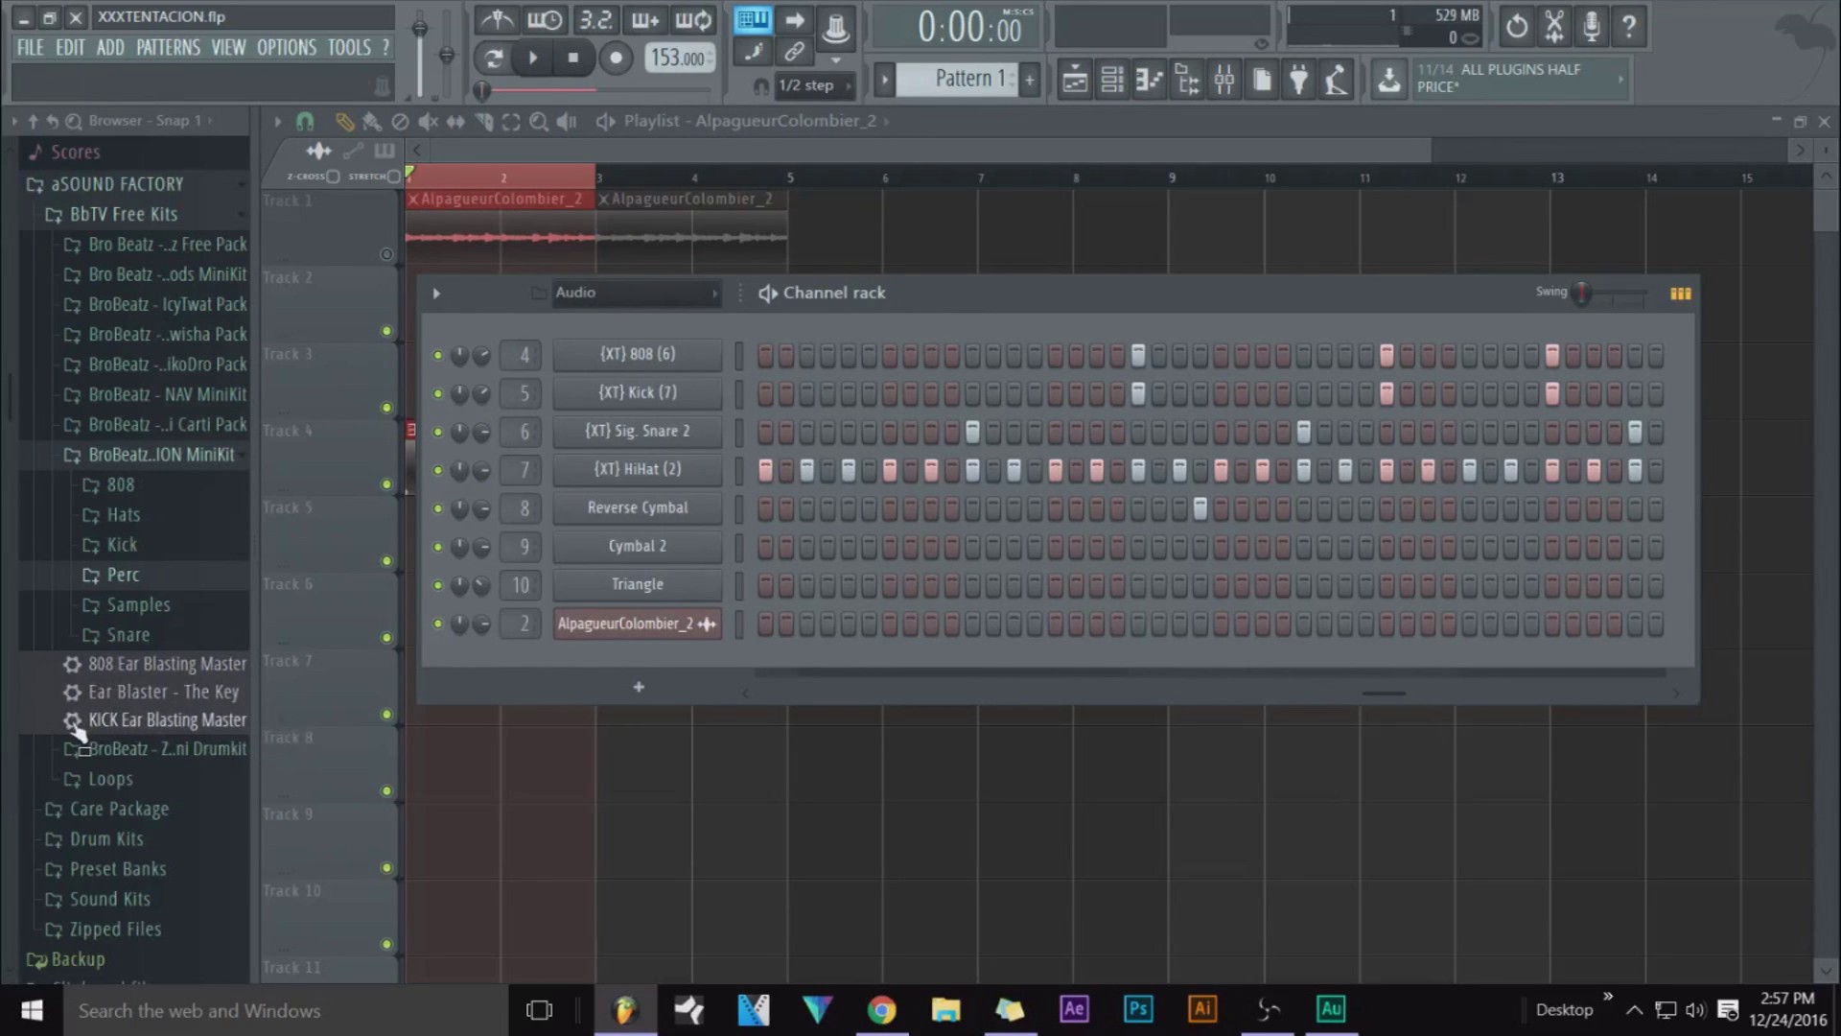
drag(86, 731, 890, 258)
Disable Fruity Limiter on mixer Insert 4 and reposition its plugin window lower in the workspace
click(1223, 79)
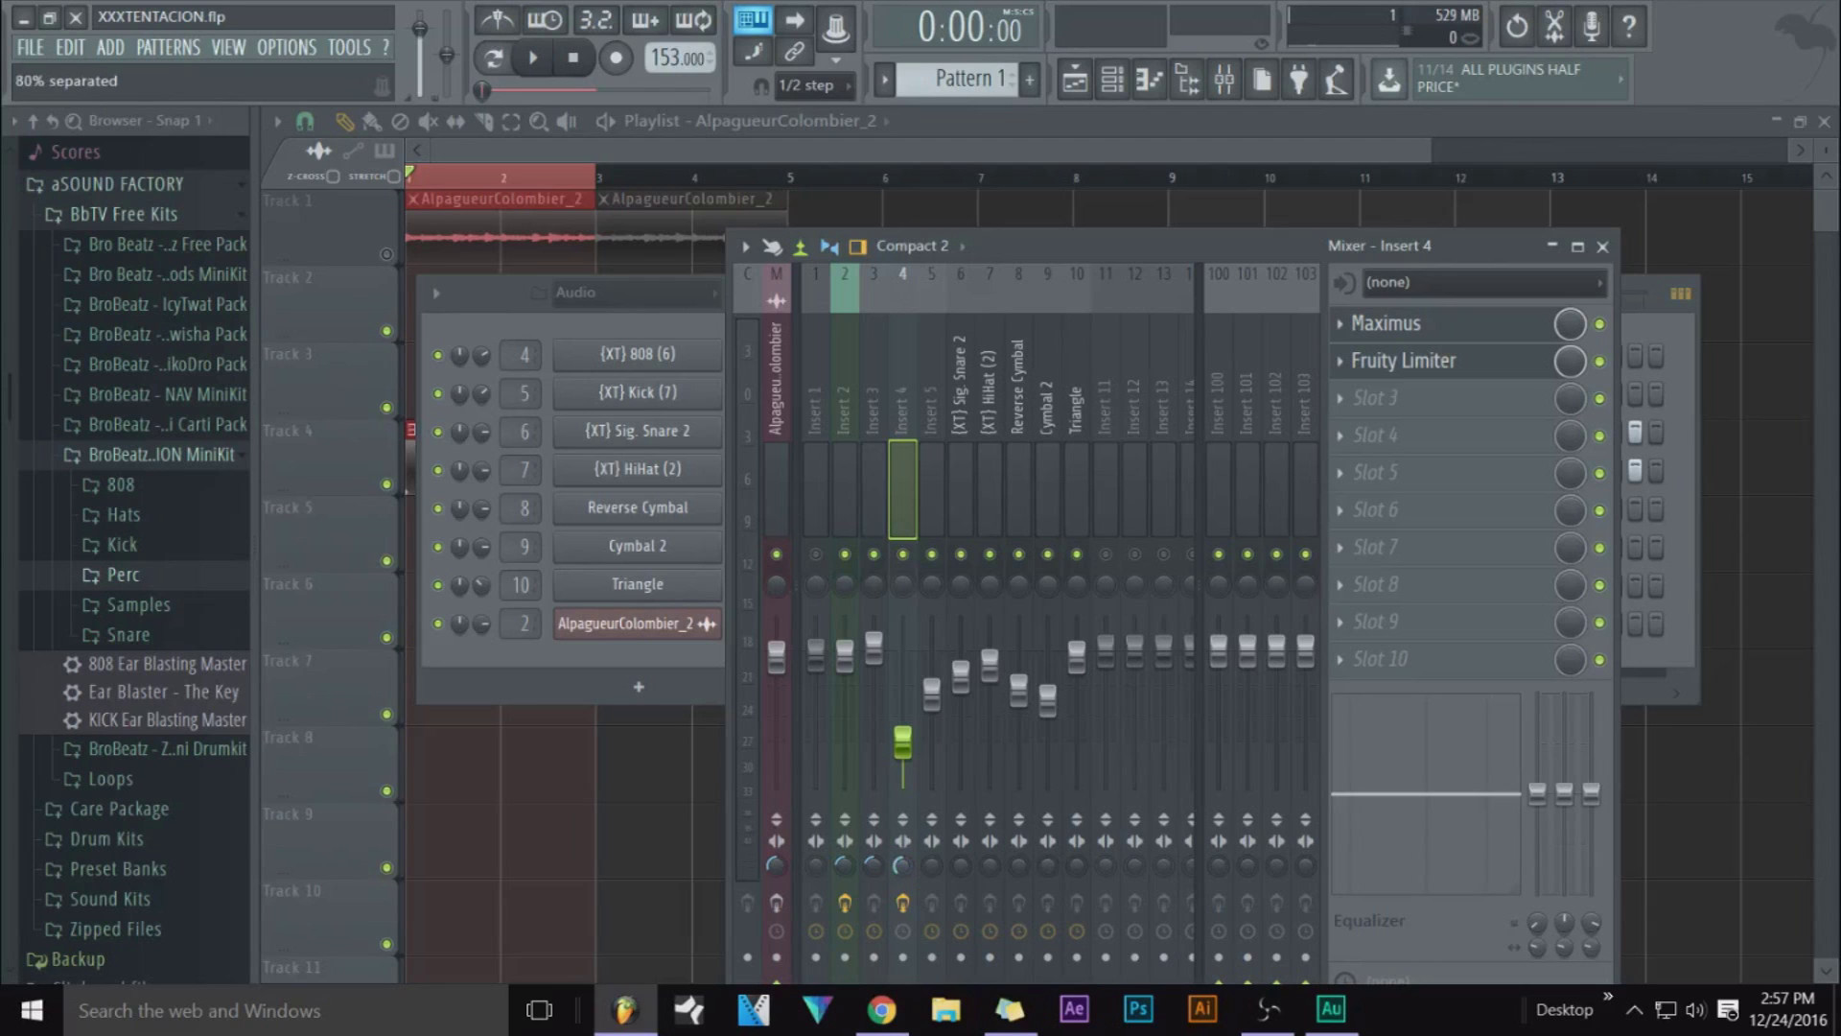
click(1405, 355)
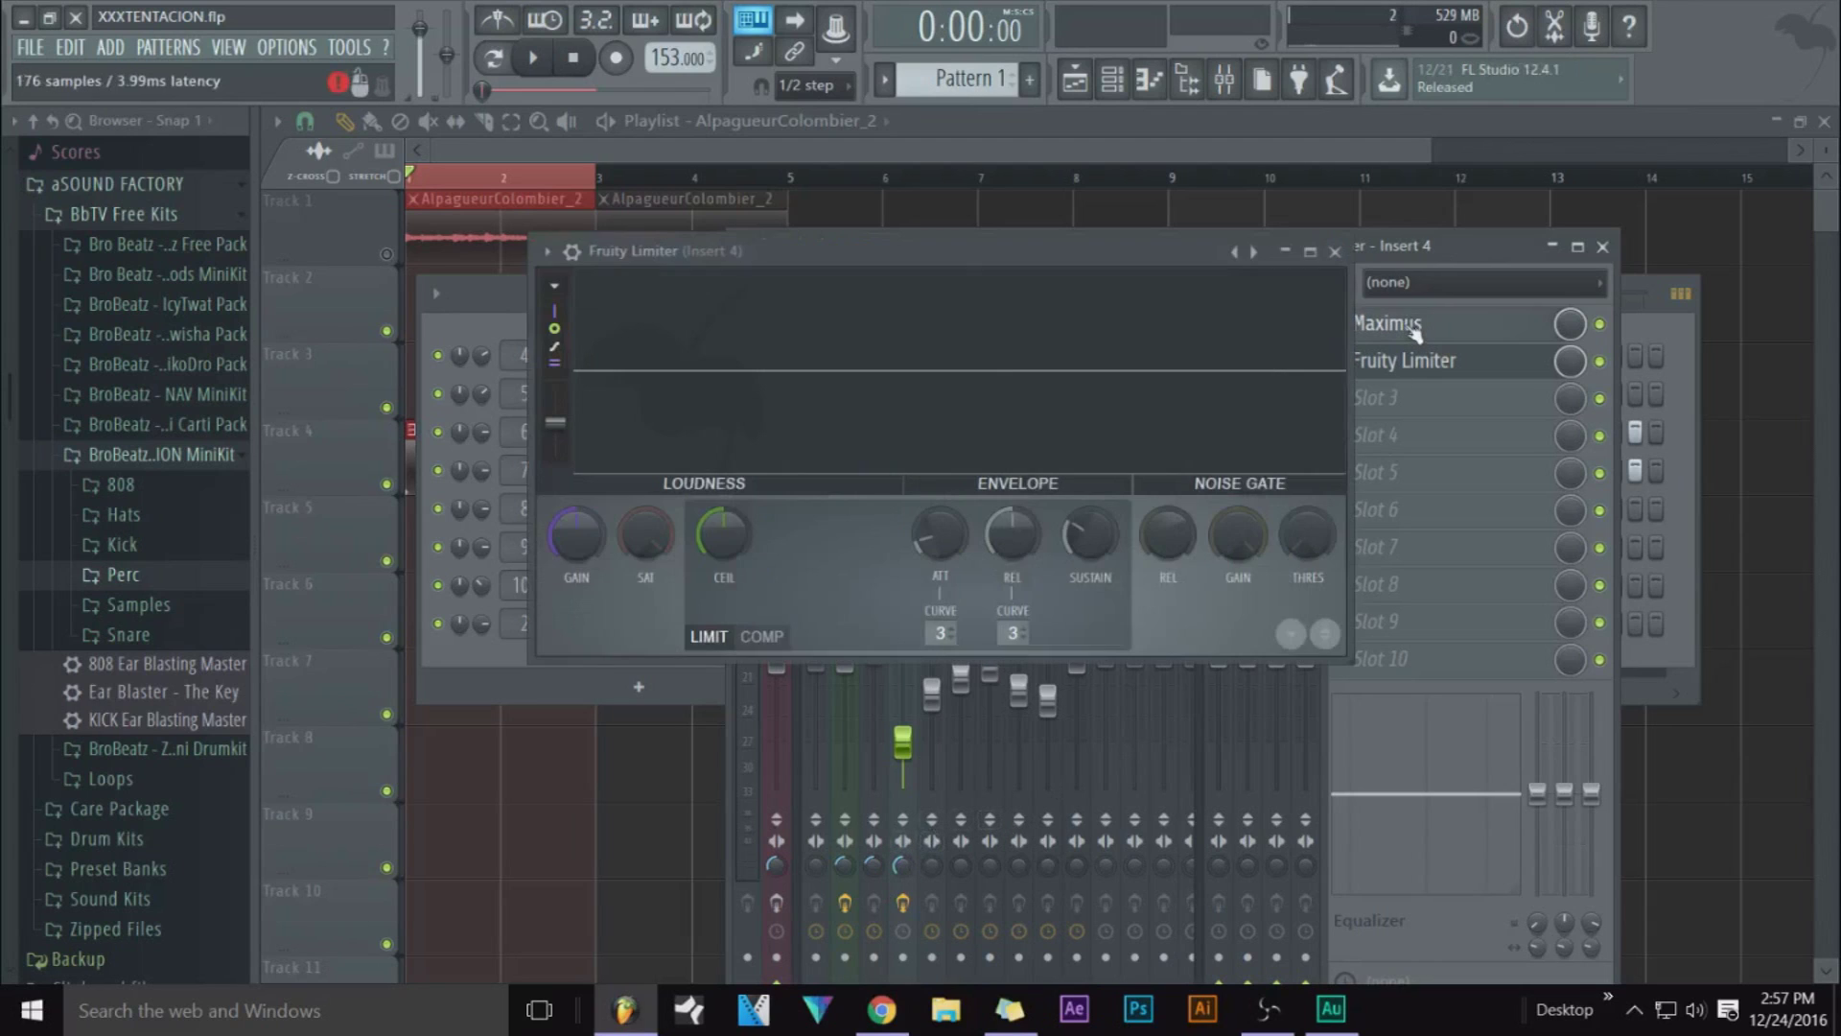
click(1269, 1008)
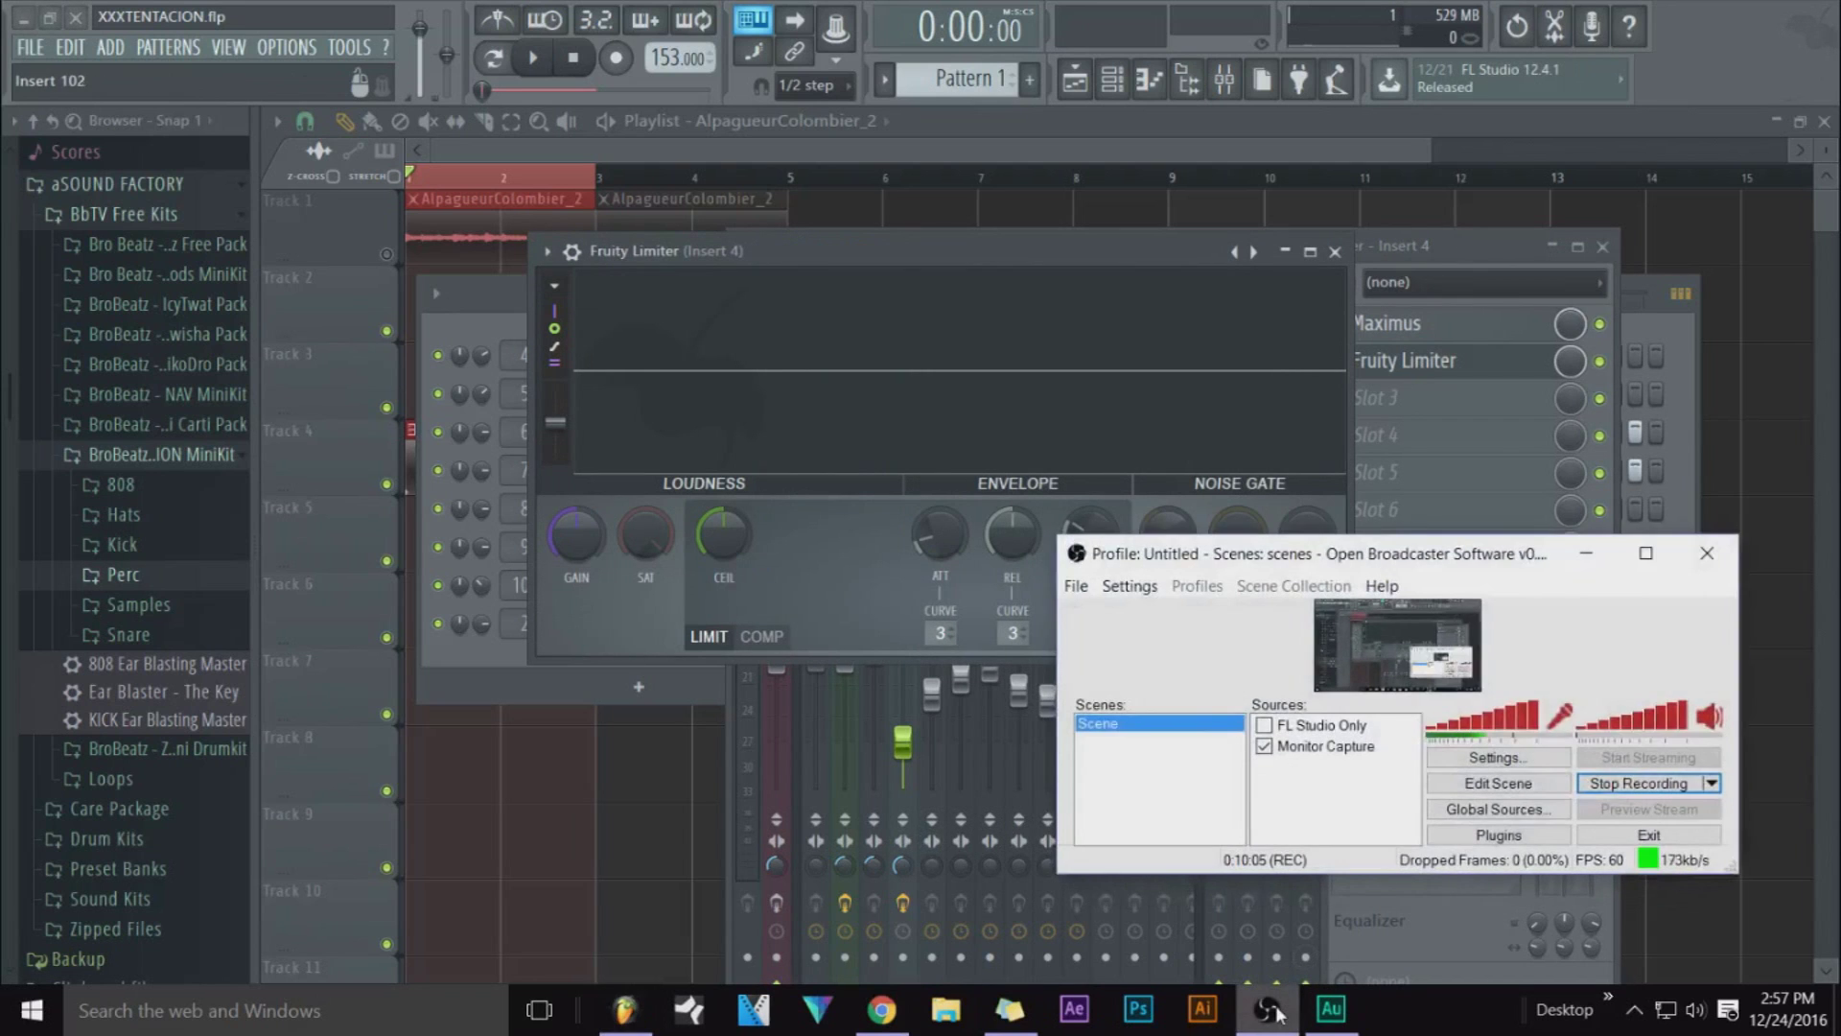
click(1270, 1008)
drag(710, 251, 863, 652)
click(1385, 323)
click(1599, 362)
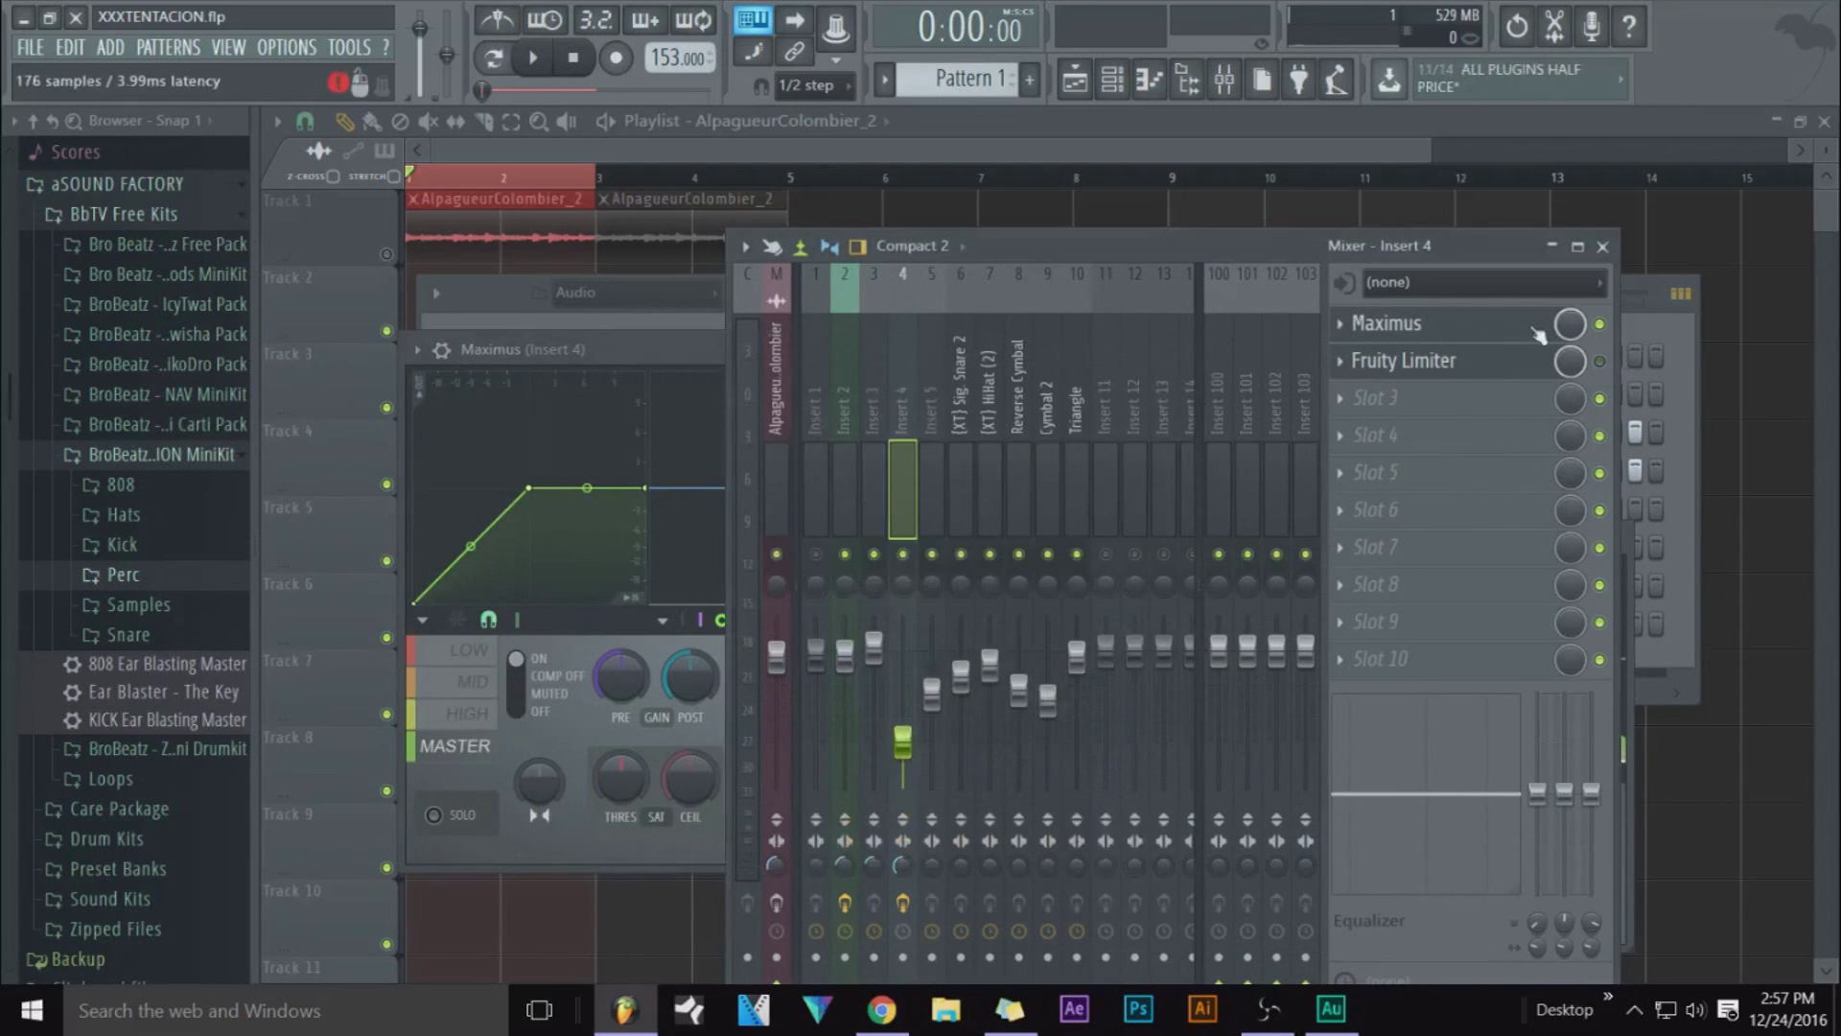
click(1403, 360)
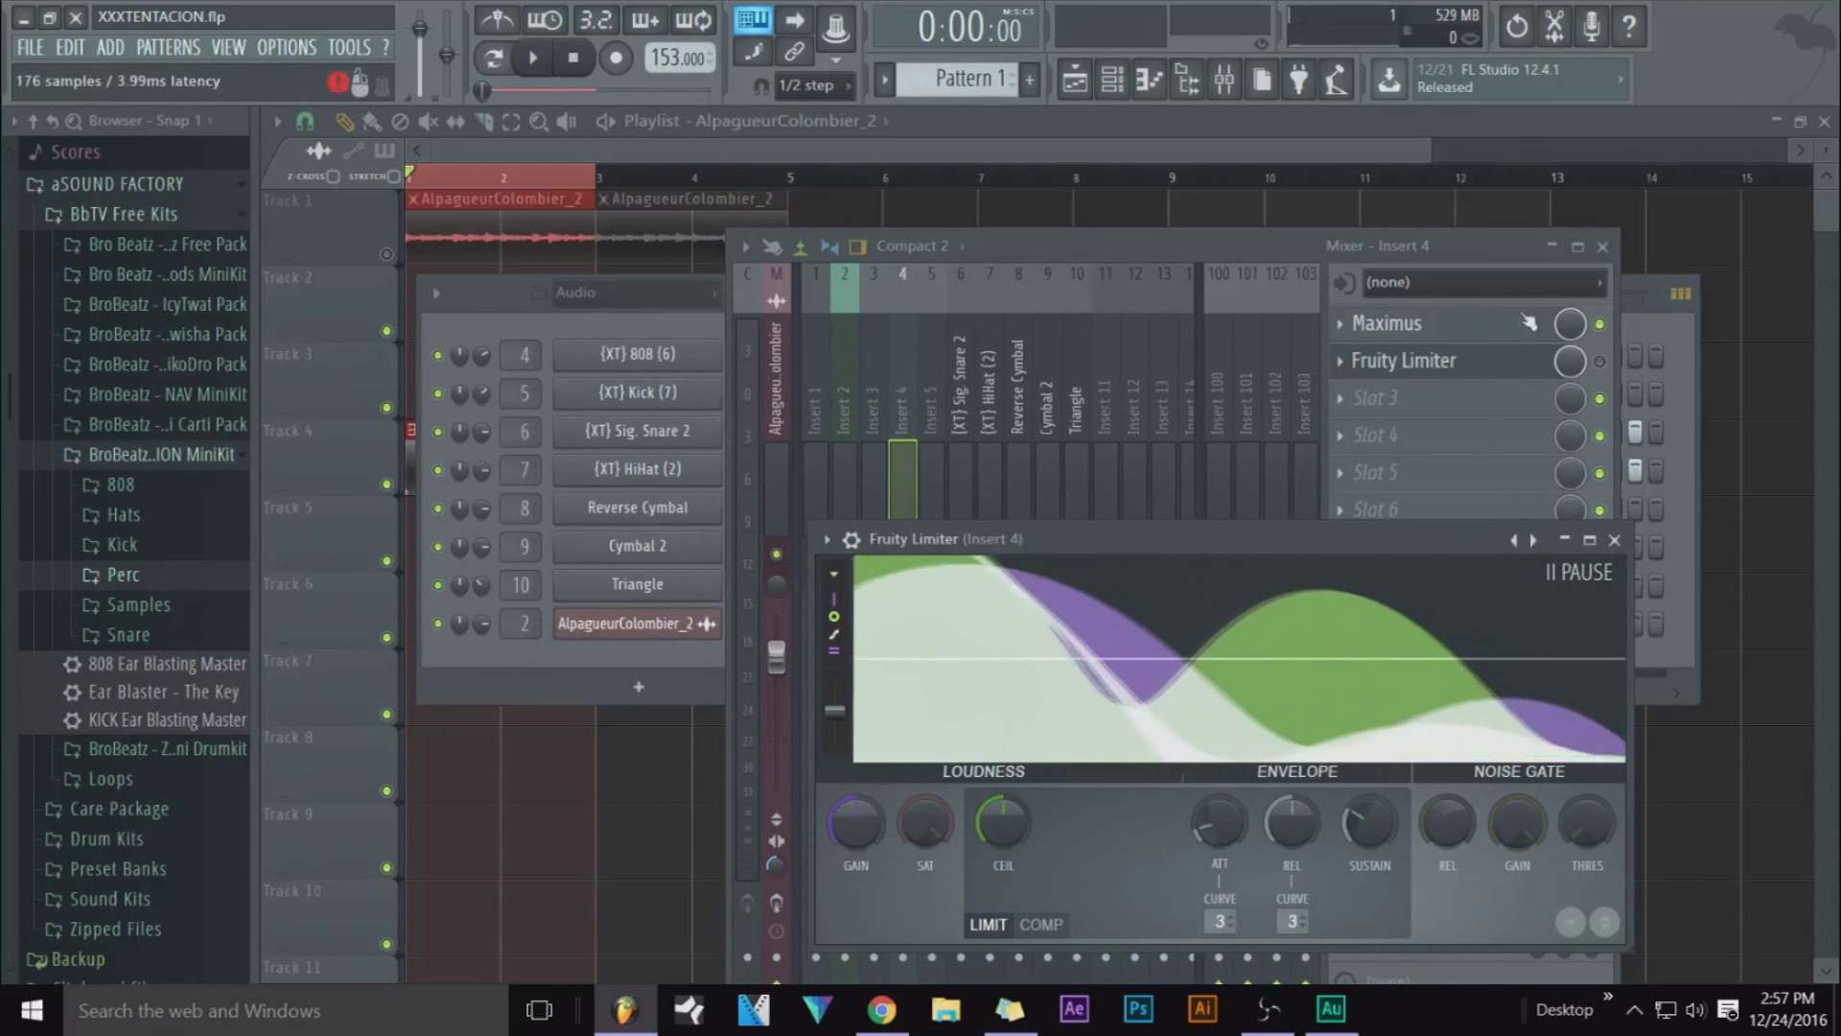
Open Maximus on Insert 4, reposition its window, and mute every drum channel except {XT} 808 (6)
click(1386, 323)
drag(714, 365, 825, 306)
drag(513, 276, 361, 111)
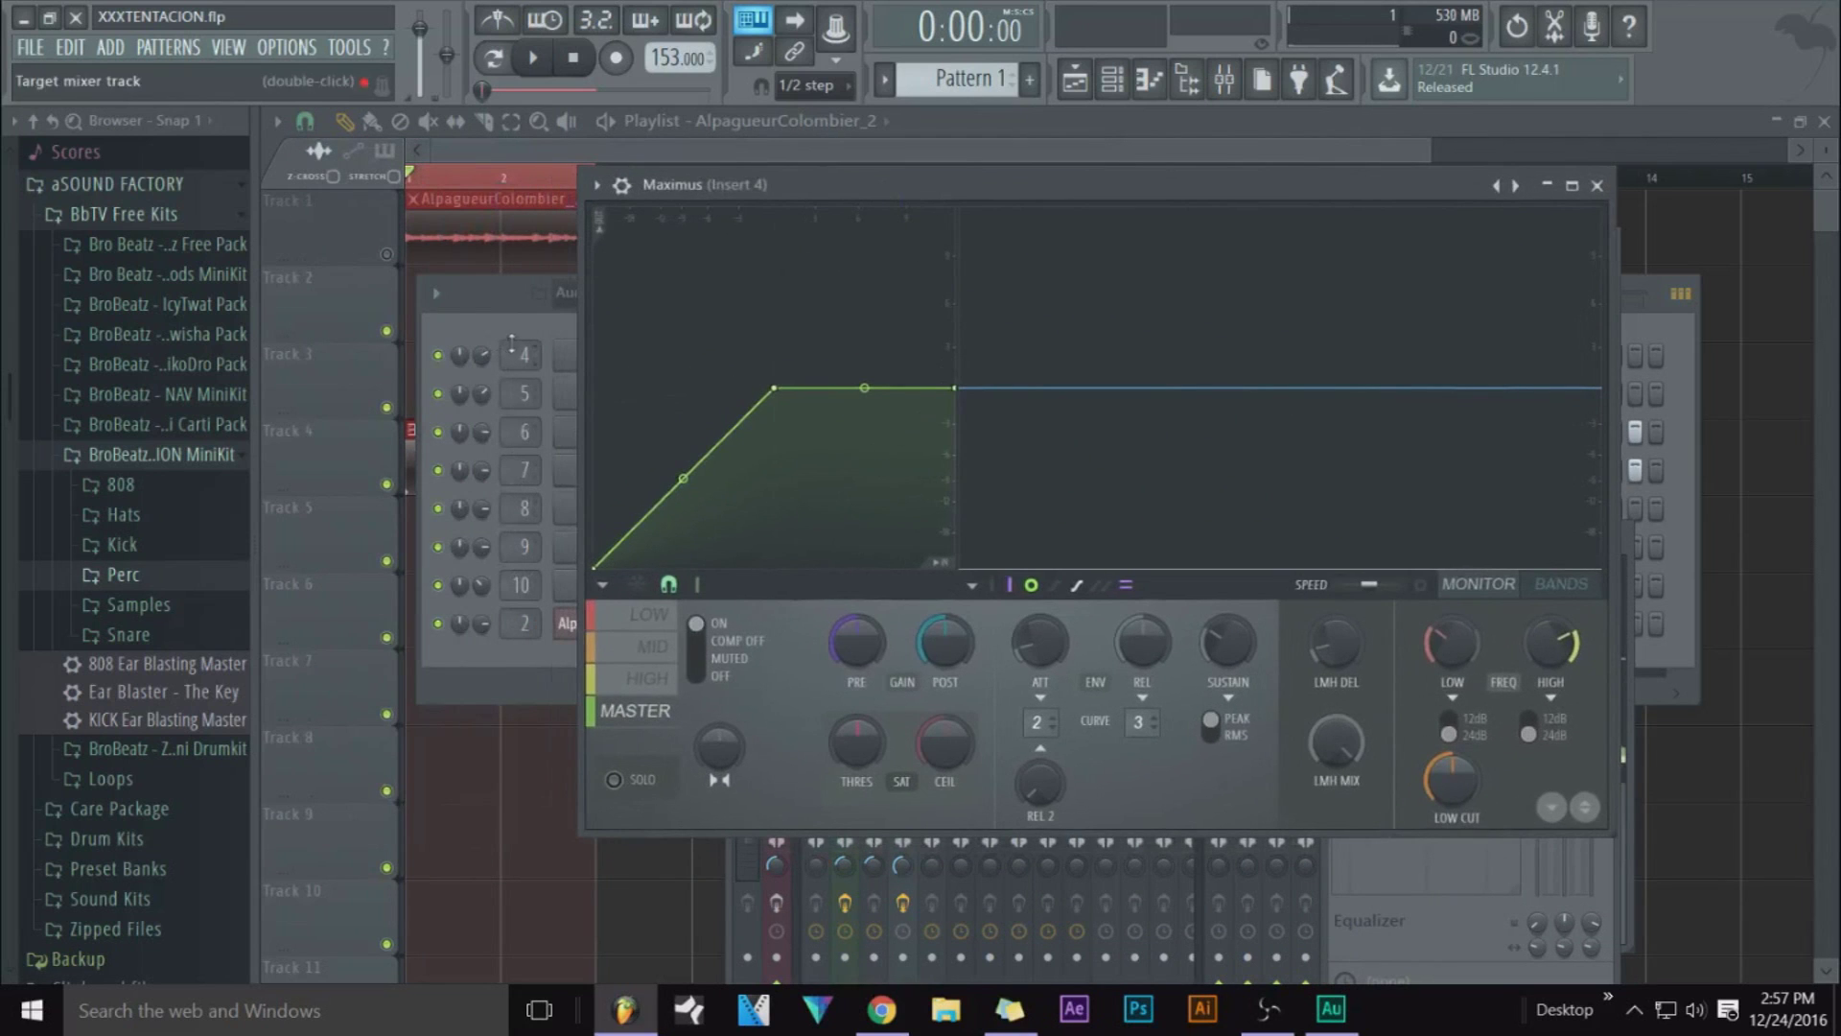
click(512, 341)
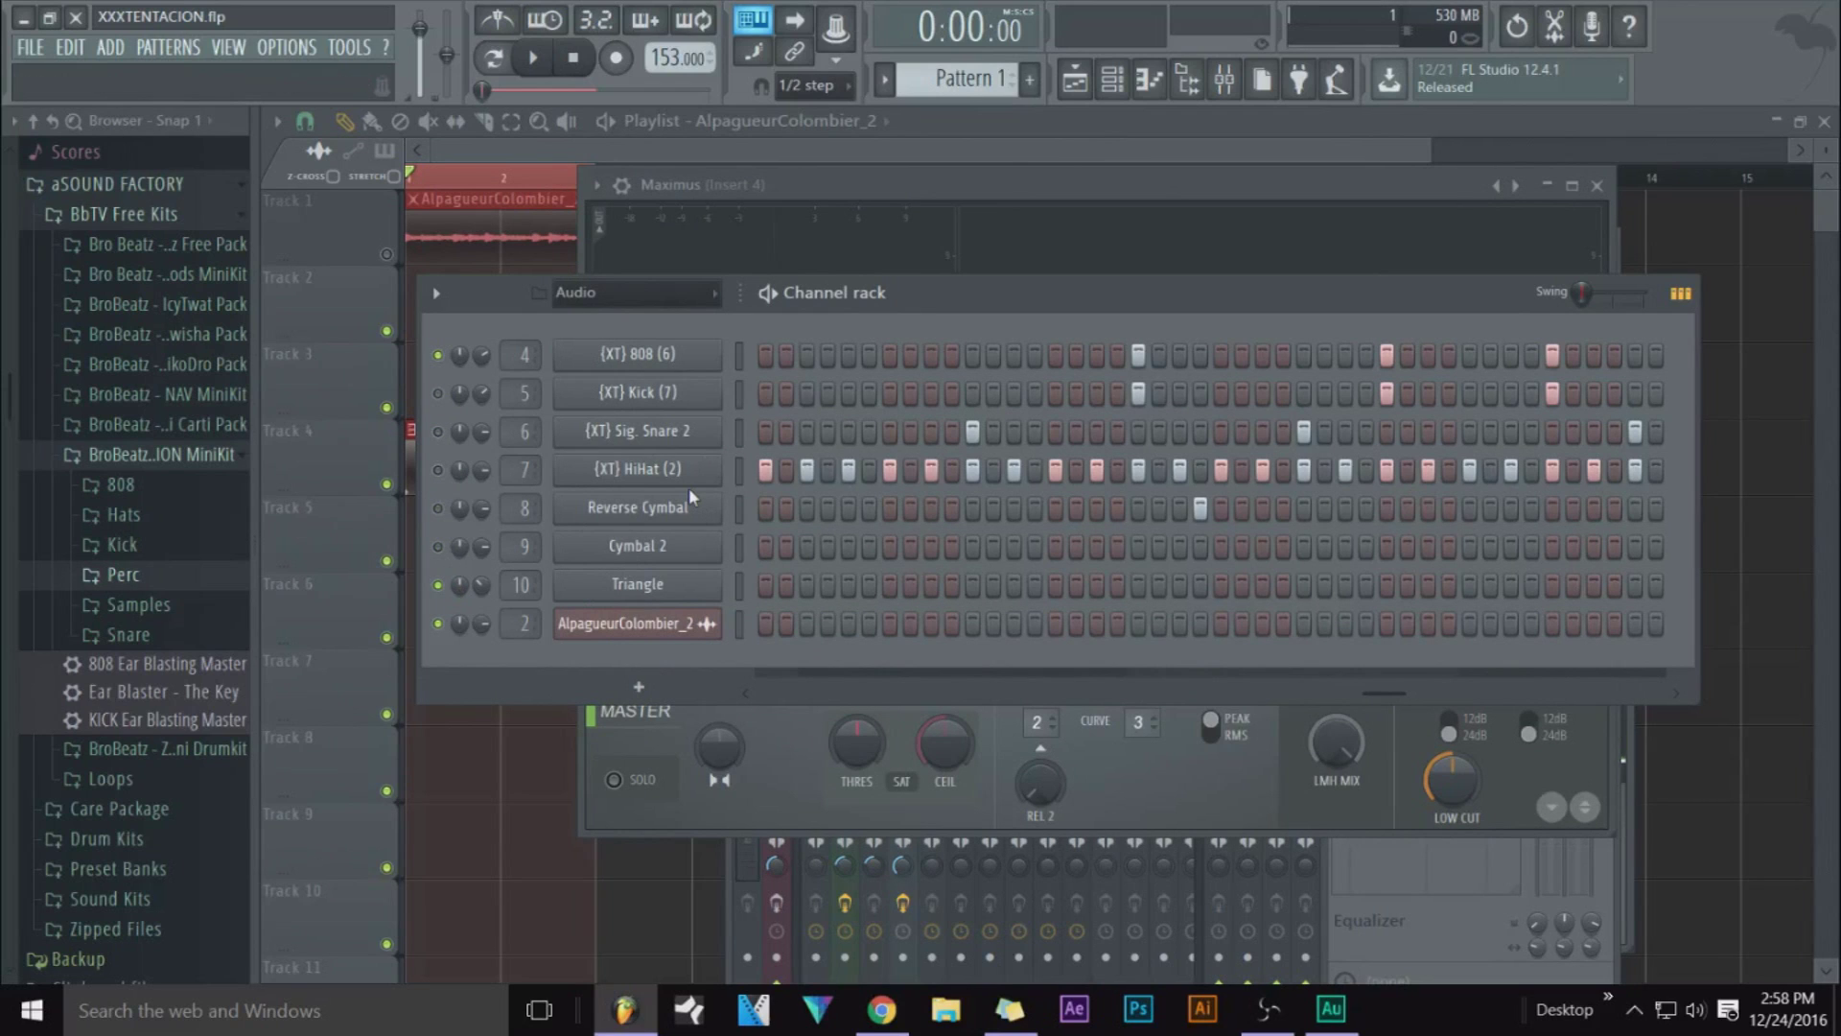
click(819, 181)
Raise the low band's post gain in Maximus strongly while auditioning the soloed 808
key(space)
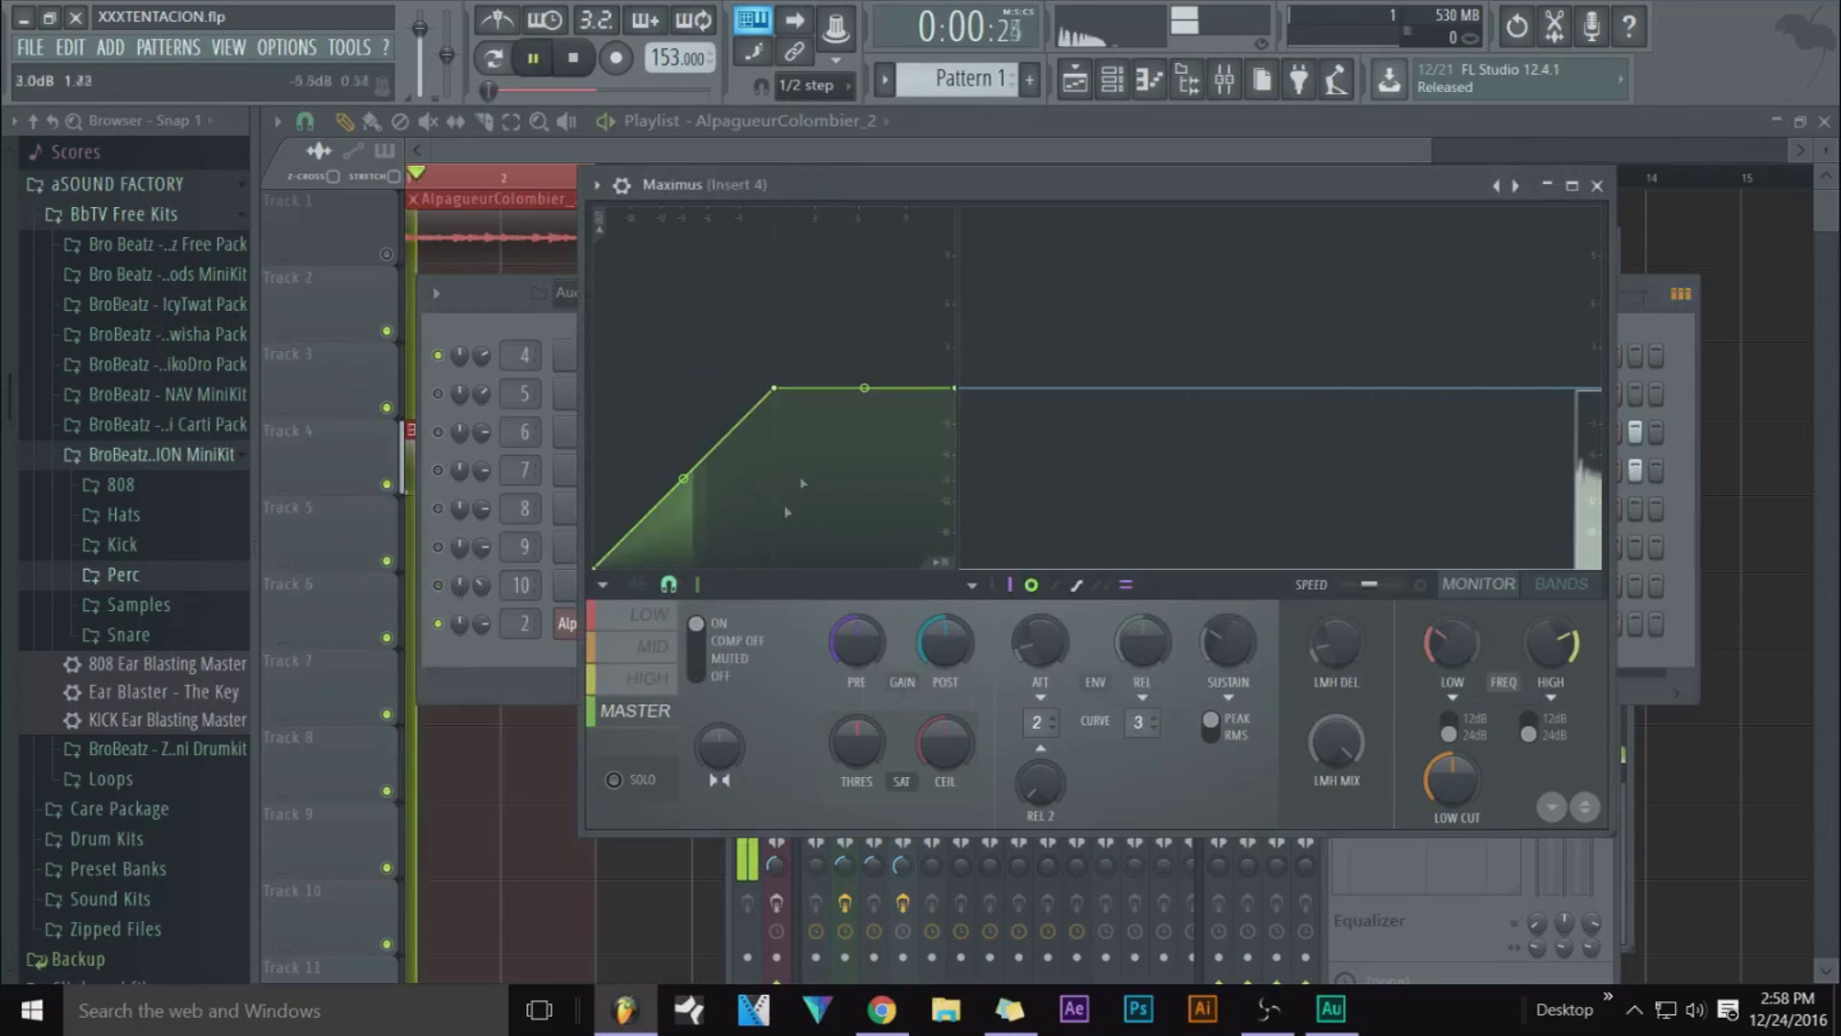
click(652, 618)
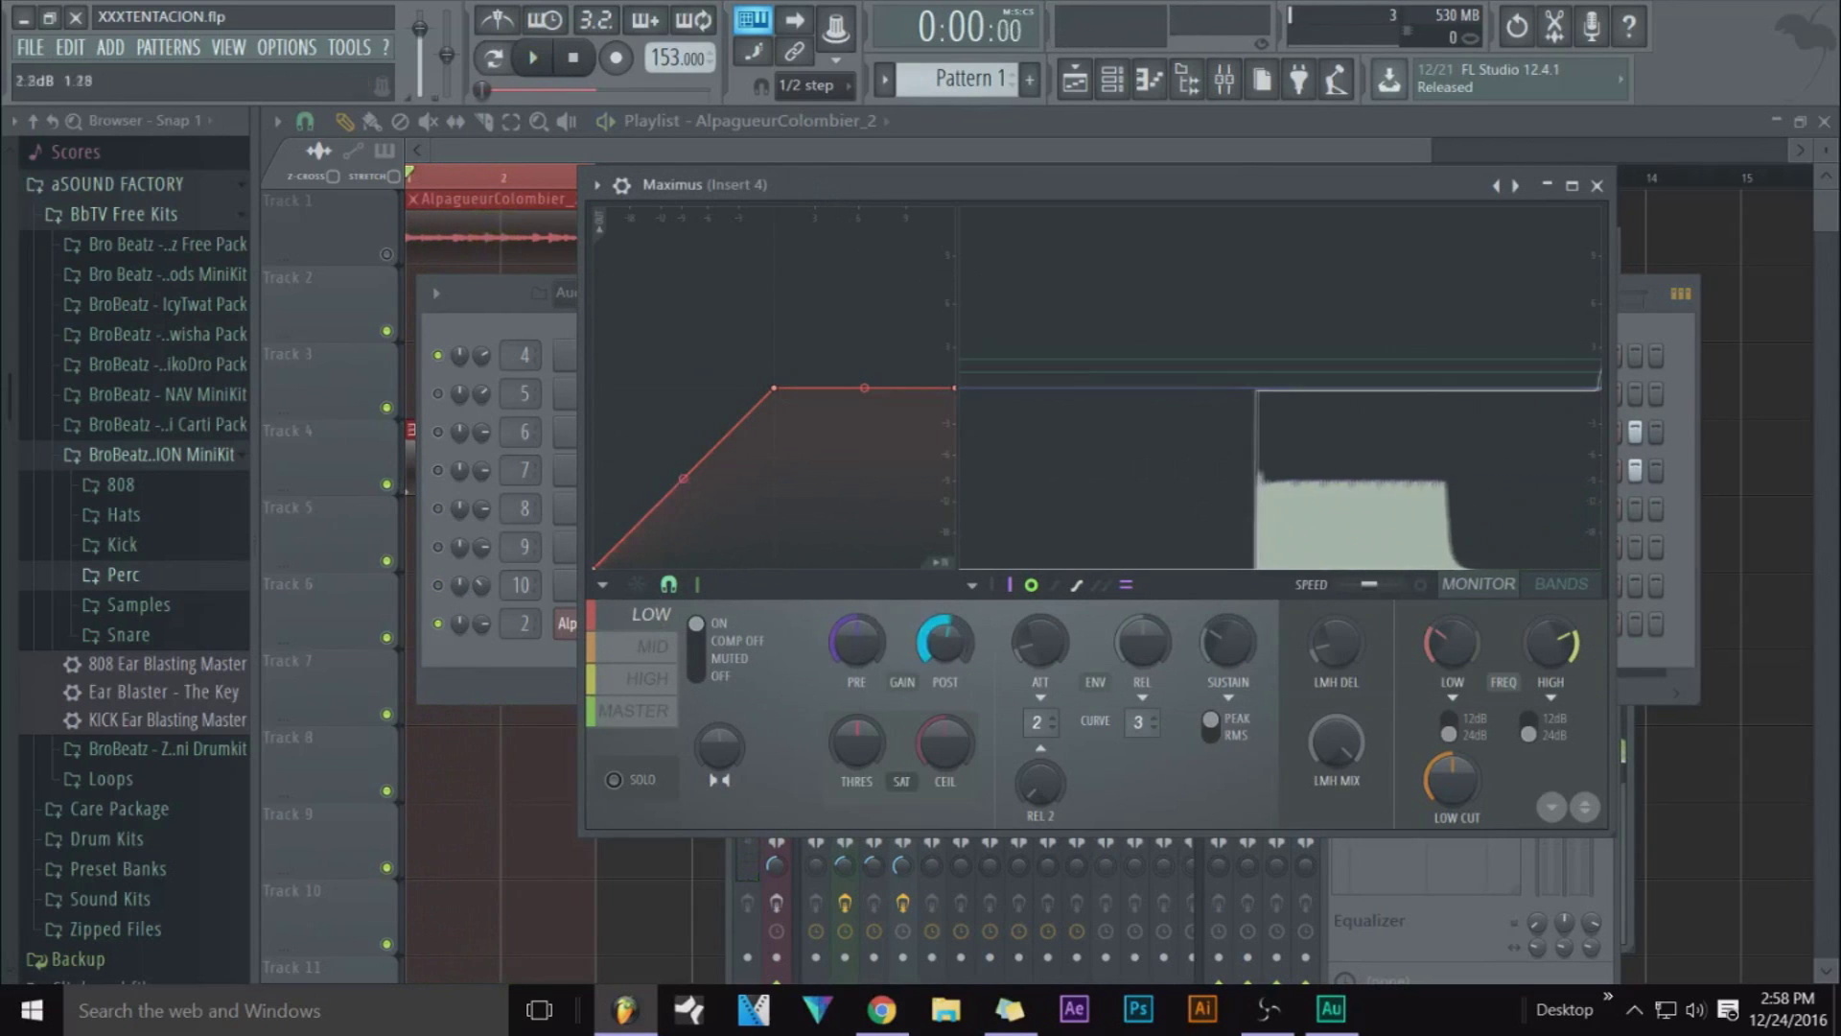
key(space)
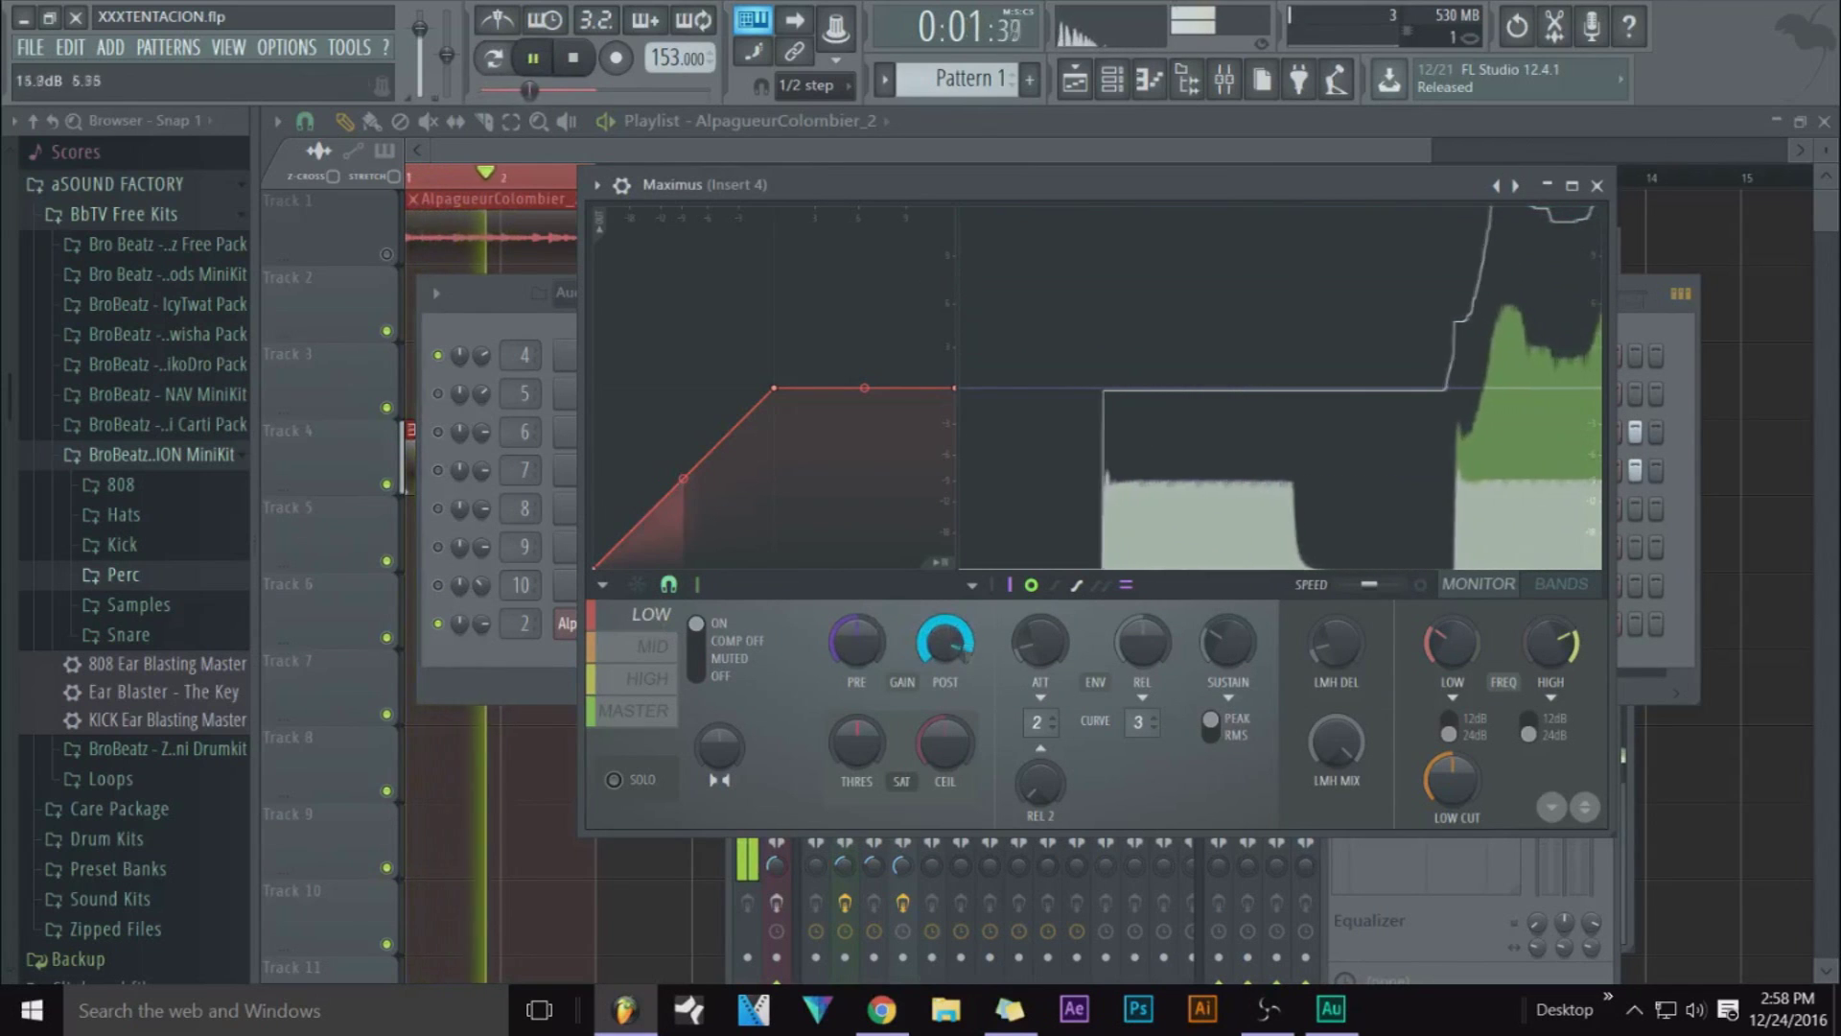
key(space)
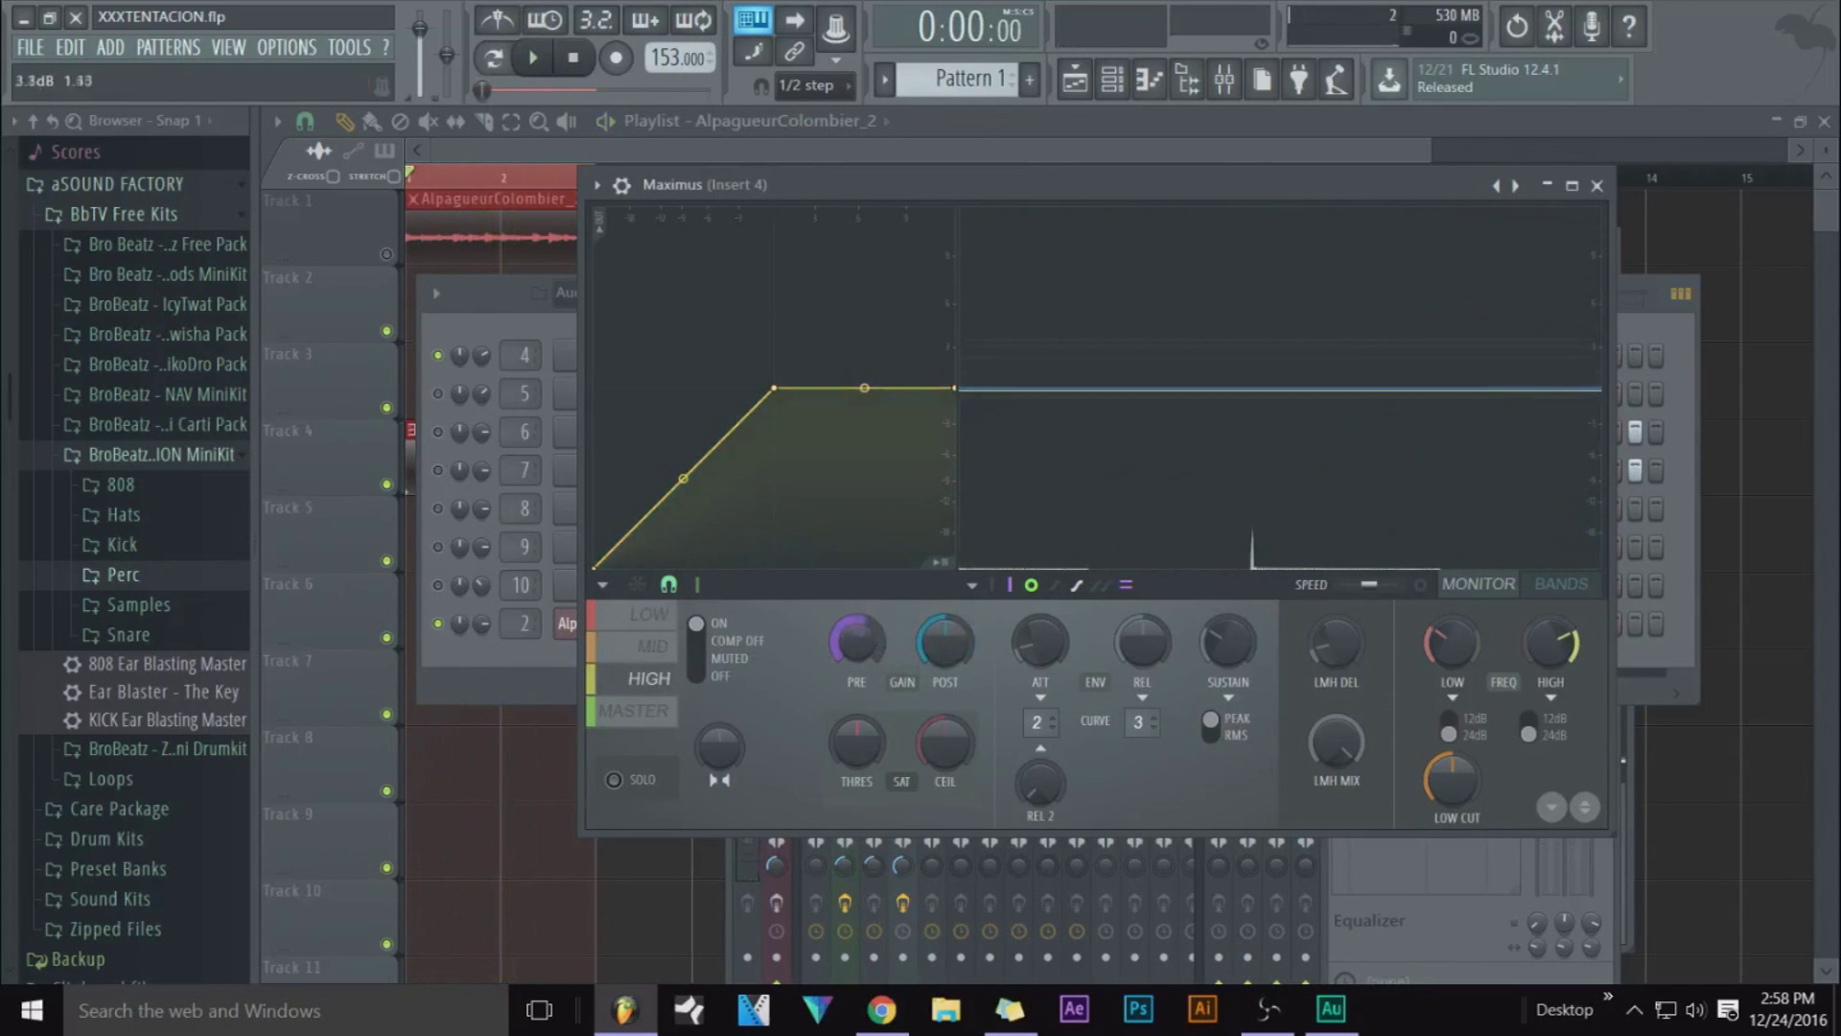
Boost the pre and post gain of the mid and high bands in Maximus while playing the 808
click(652, 646)
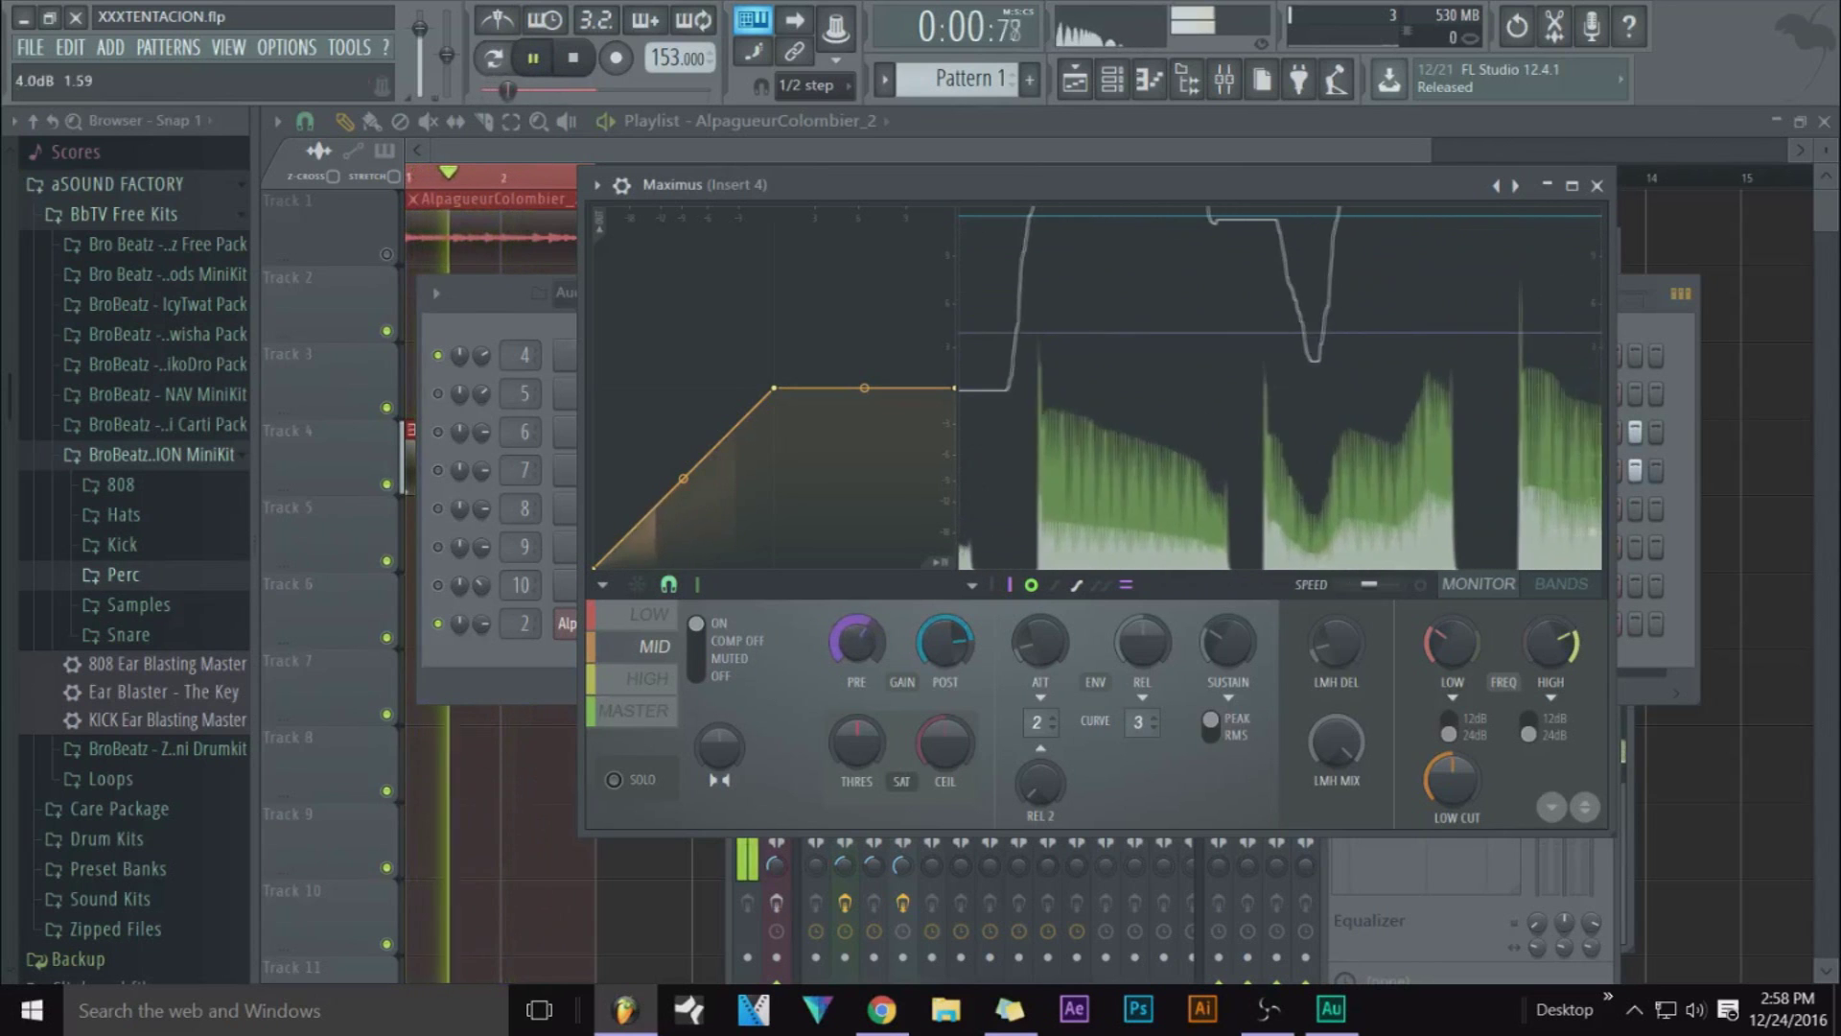
key(space)
drag(696, 628, 696, 677)
Adjust the pre and post gain of the Maximus master band during playback to push the 808 louder
click(635, 710)
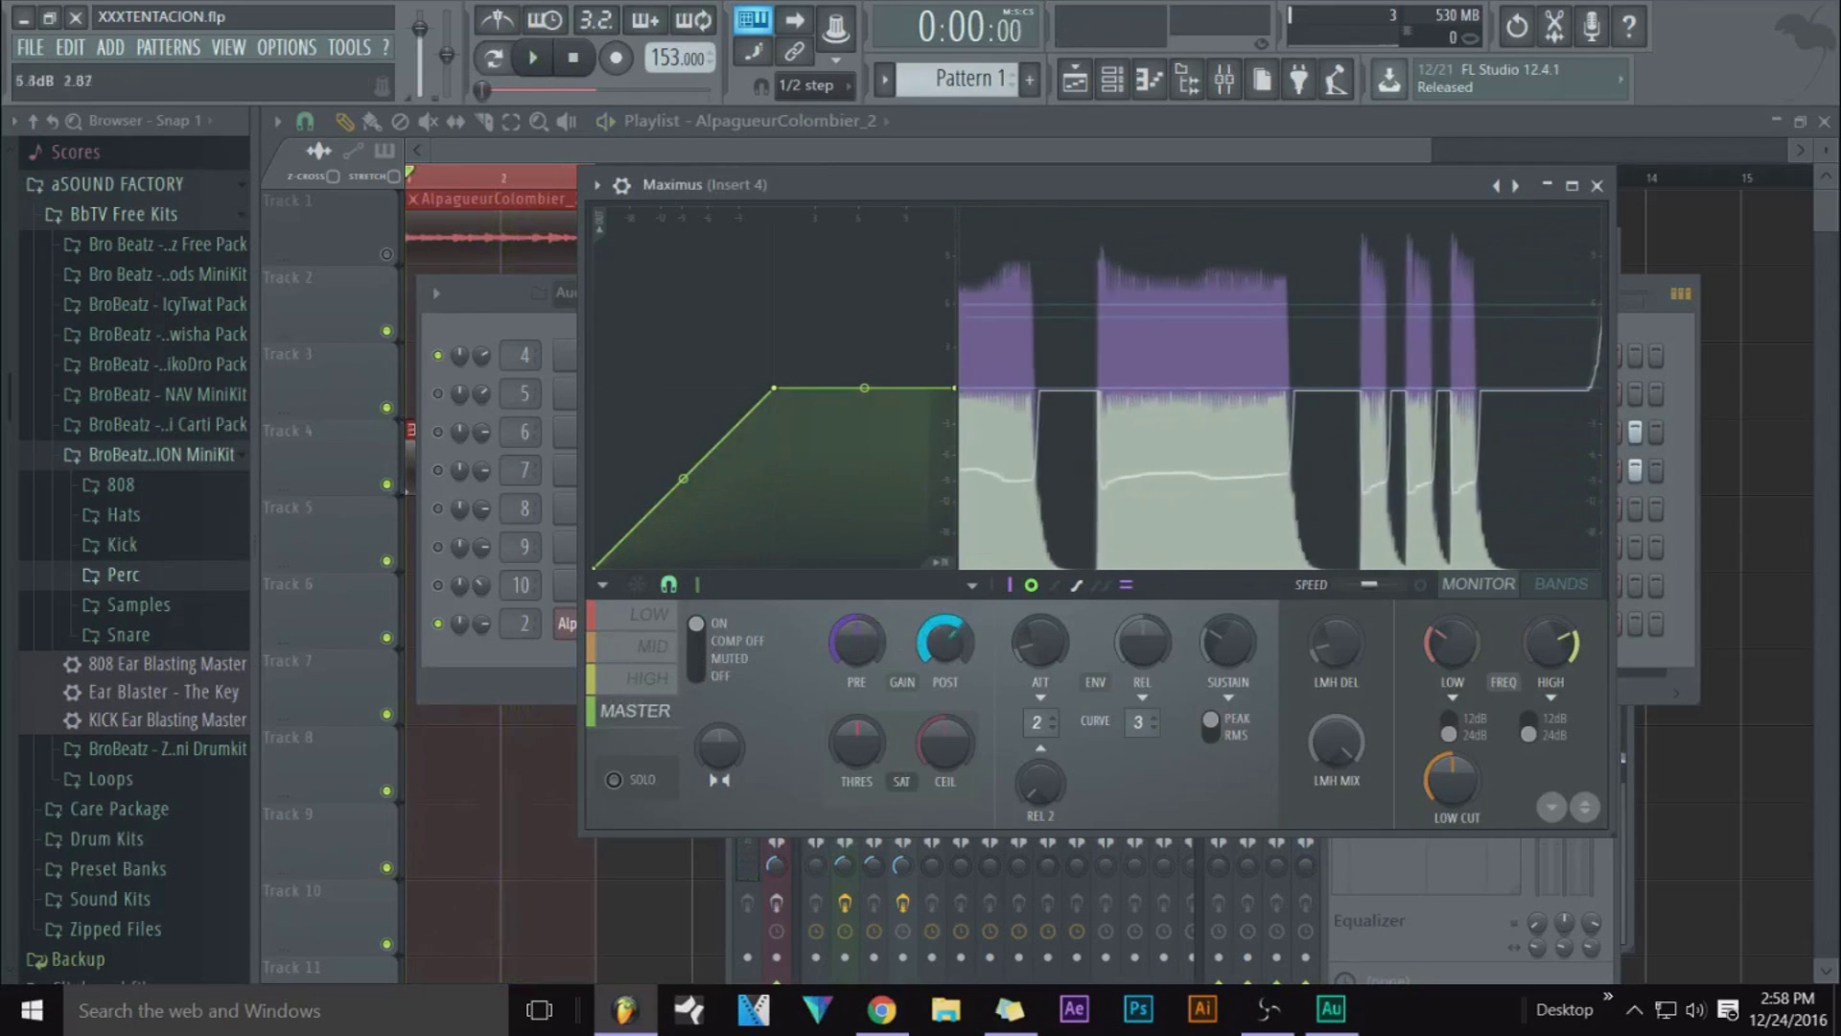
key(space)
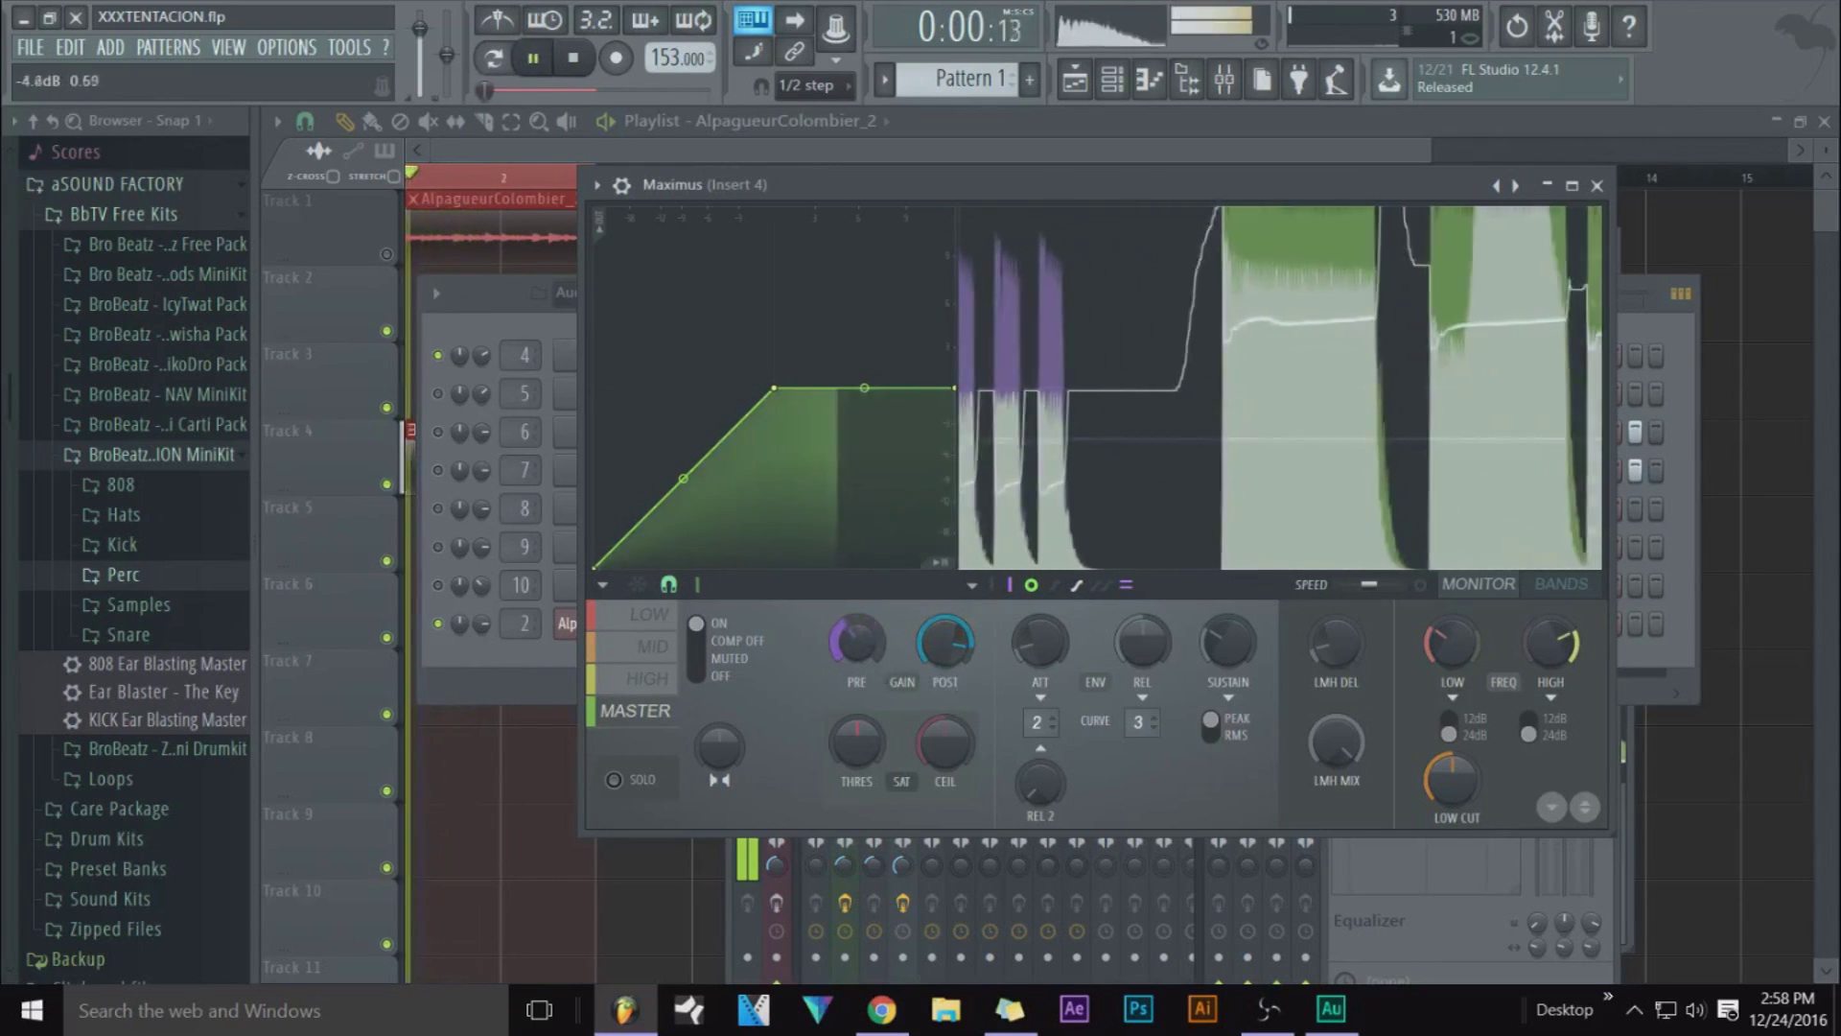
click(727, 662)
key(space)
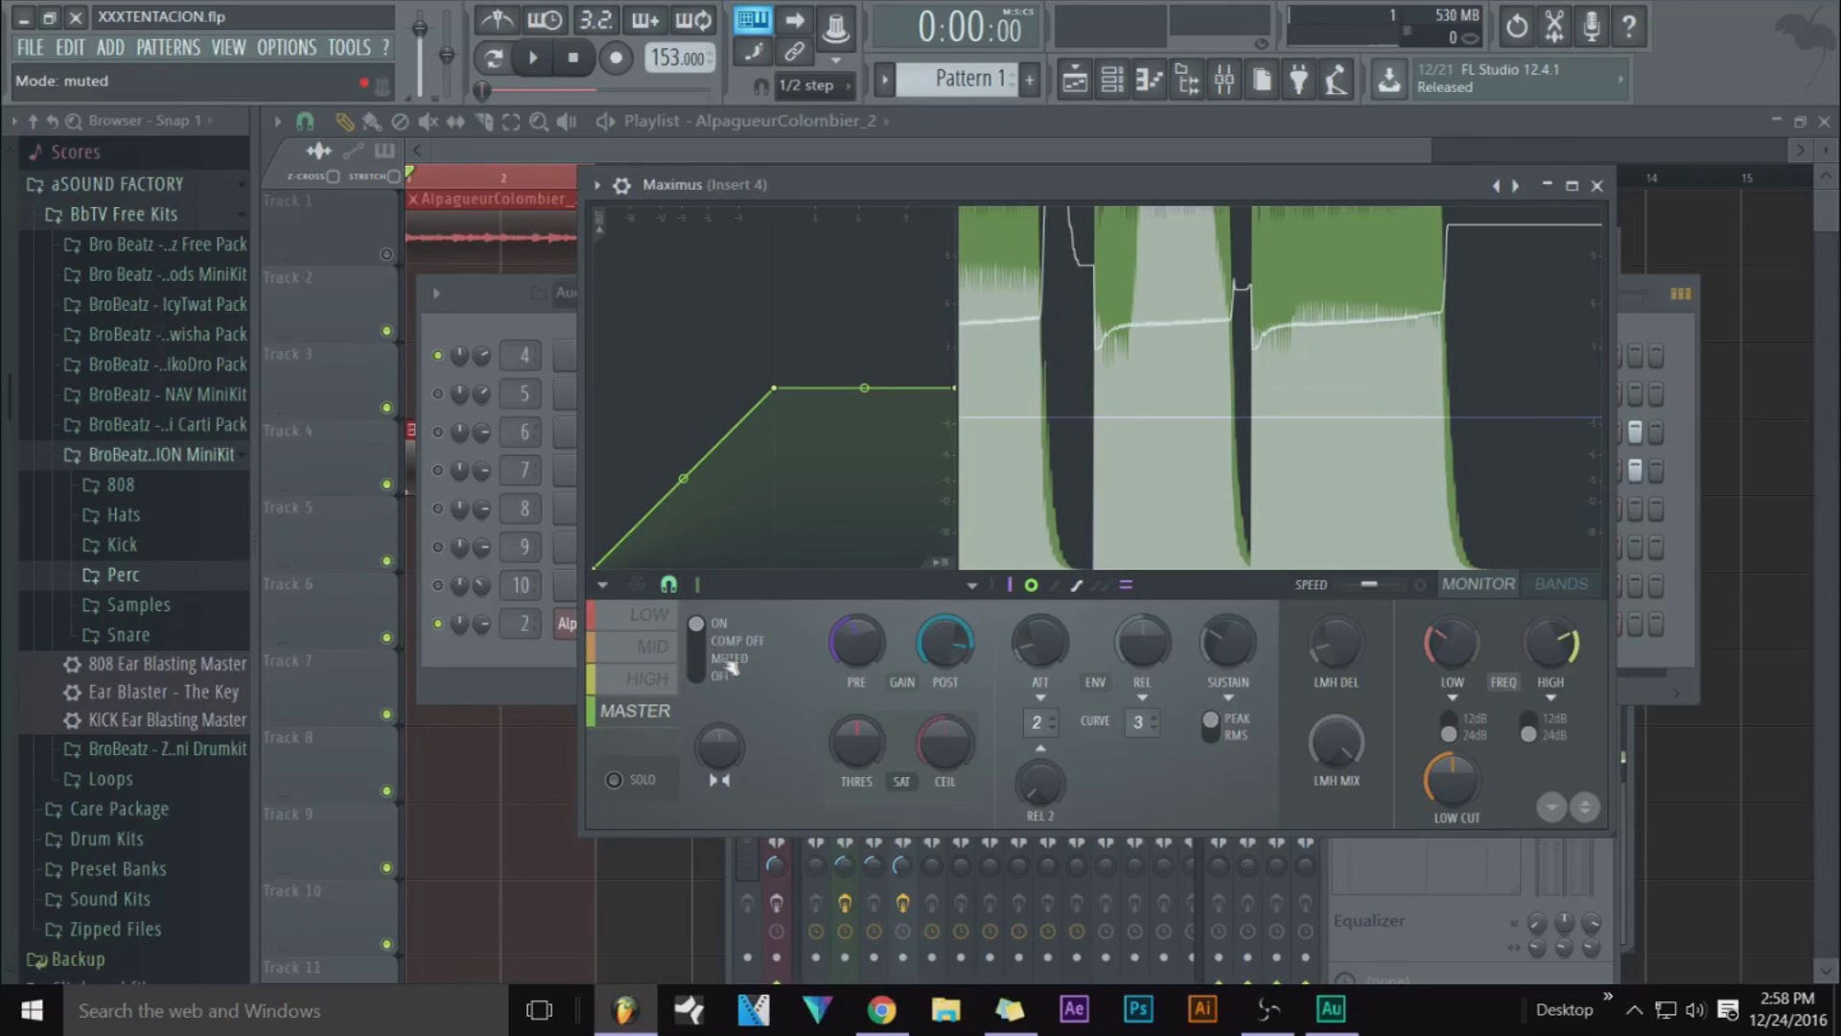
Go through the Maximus mid, high and low bands and raise the low band frequency to about 1020 Hz during playback
click(666, 650)
click(664, 675)
click(666, 652)
click(664, 674)
click(666, 625)
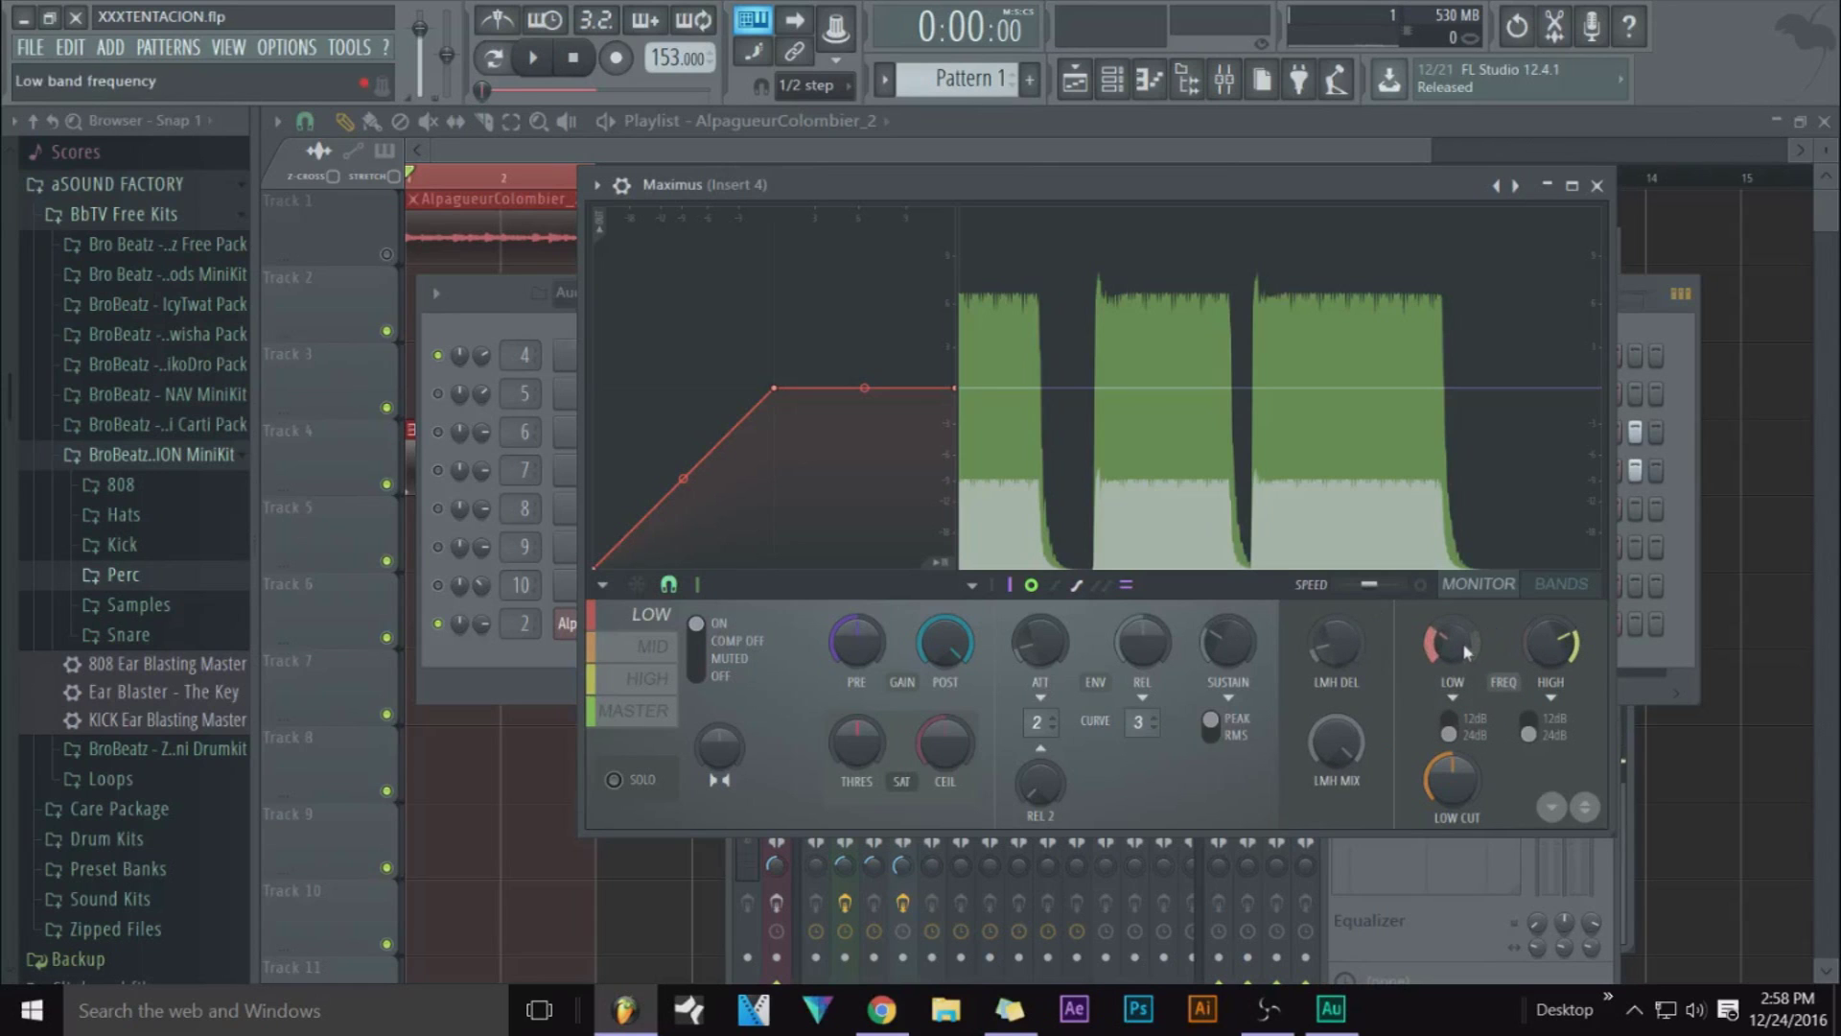
click(1467, 649)
key(space)
drag(1467, 649, 1477, 637)
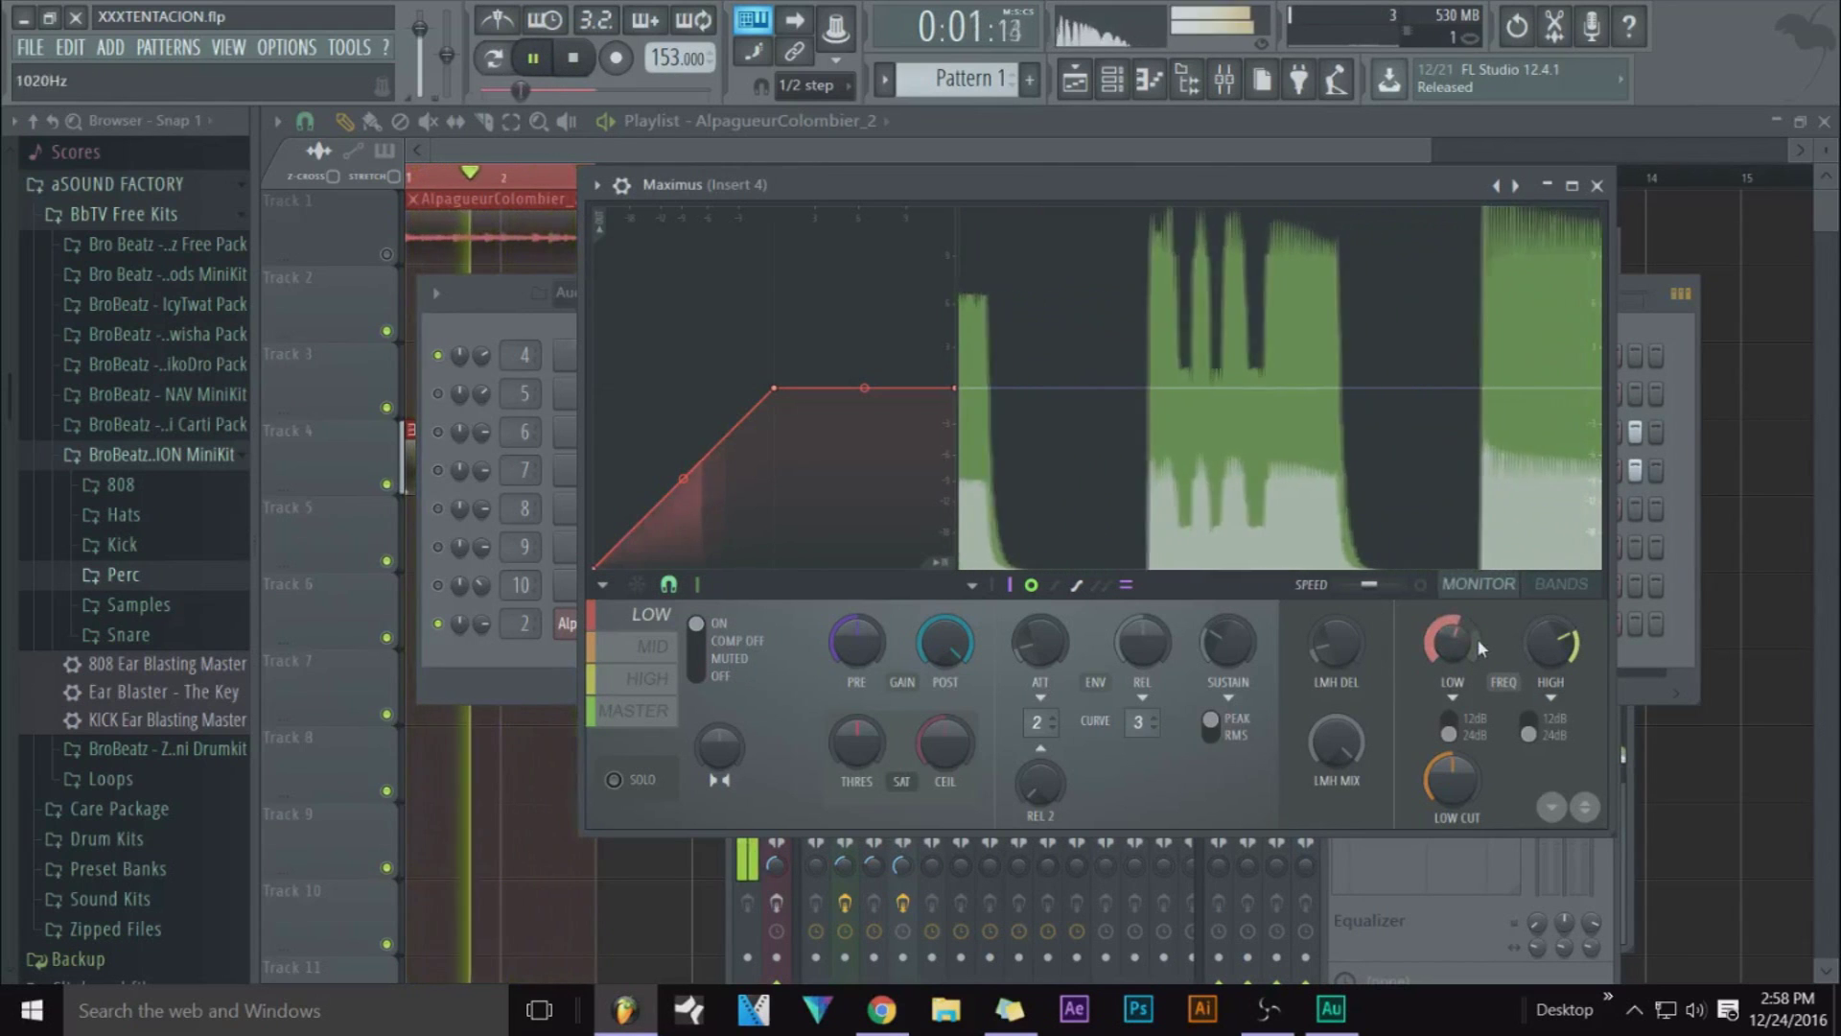
drag(1477, 637, 1476, 705)
key(space)
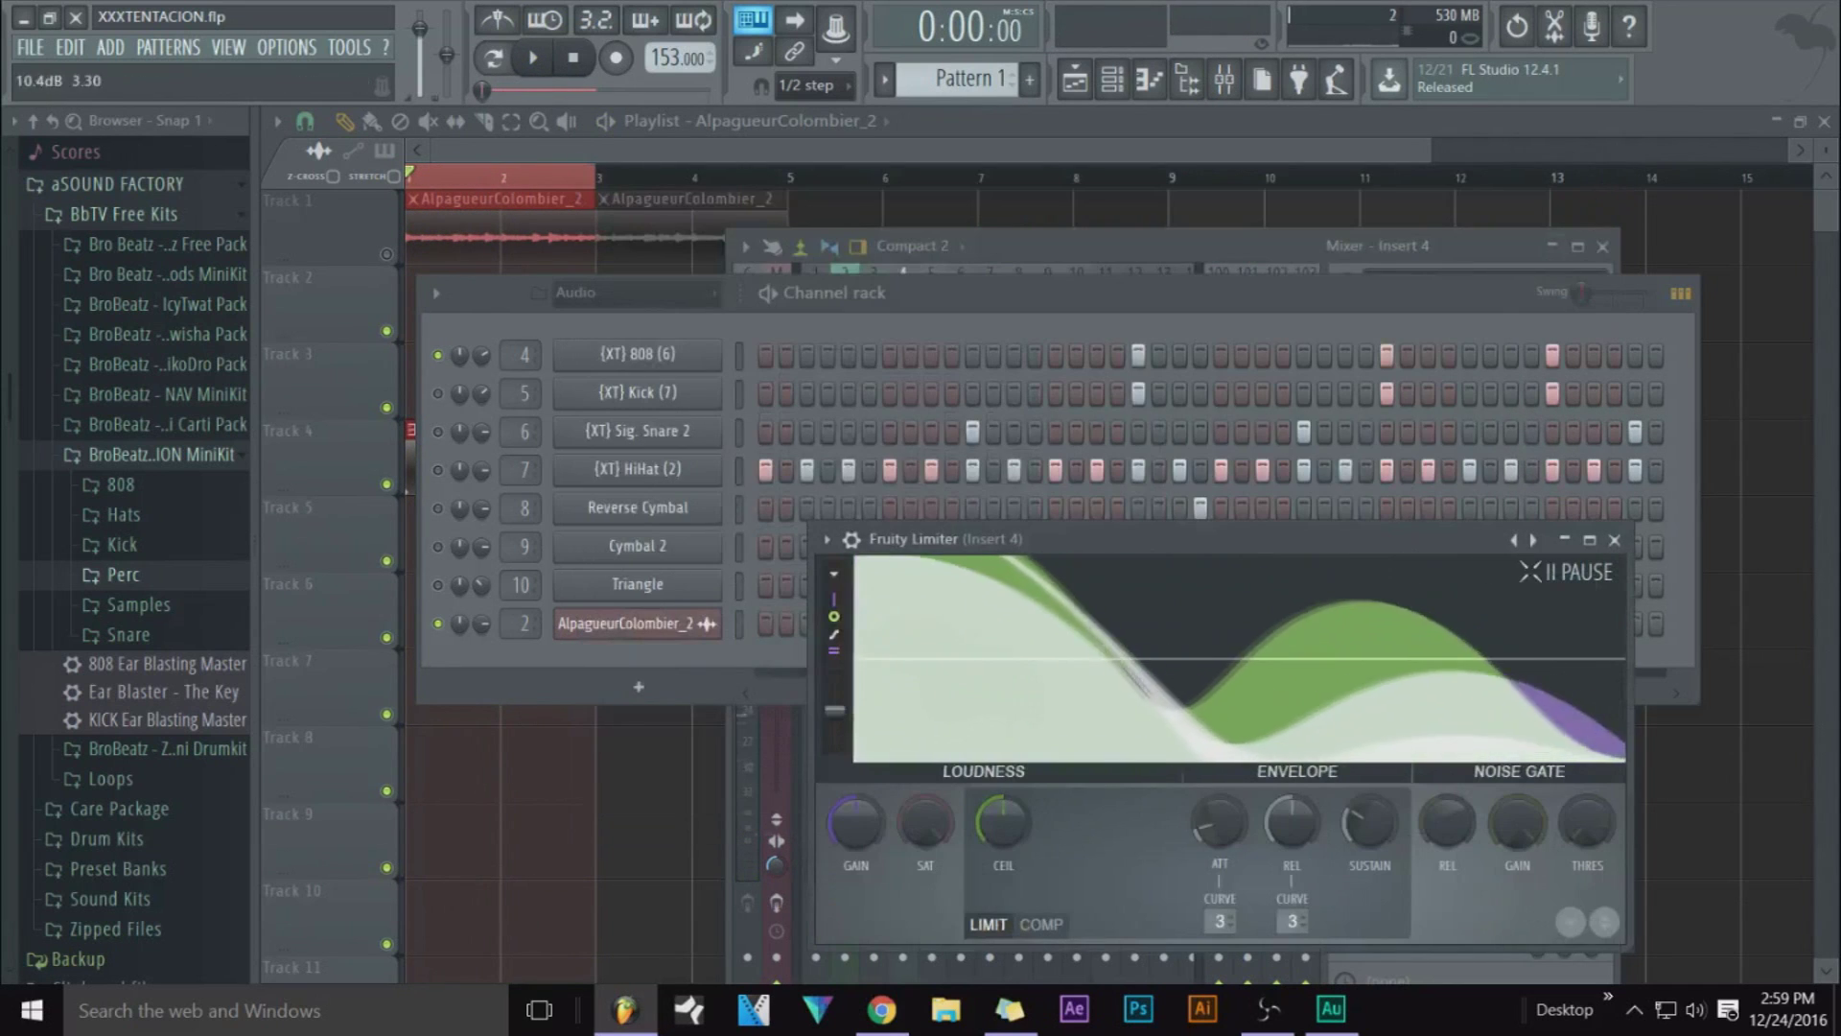
Re-enable Fruity Limiter on mixer Insert 4 and open its window in the upper part of the workspace
drag(1054, 539, 822, 569)
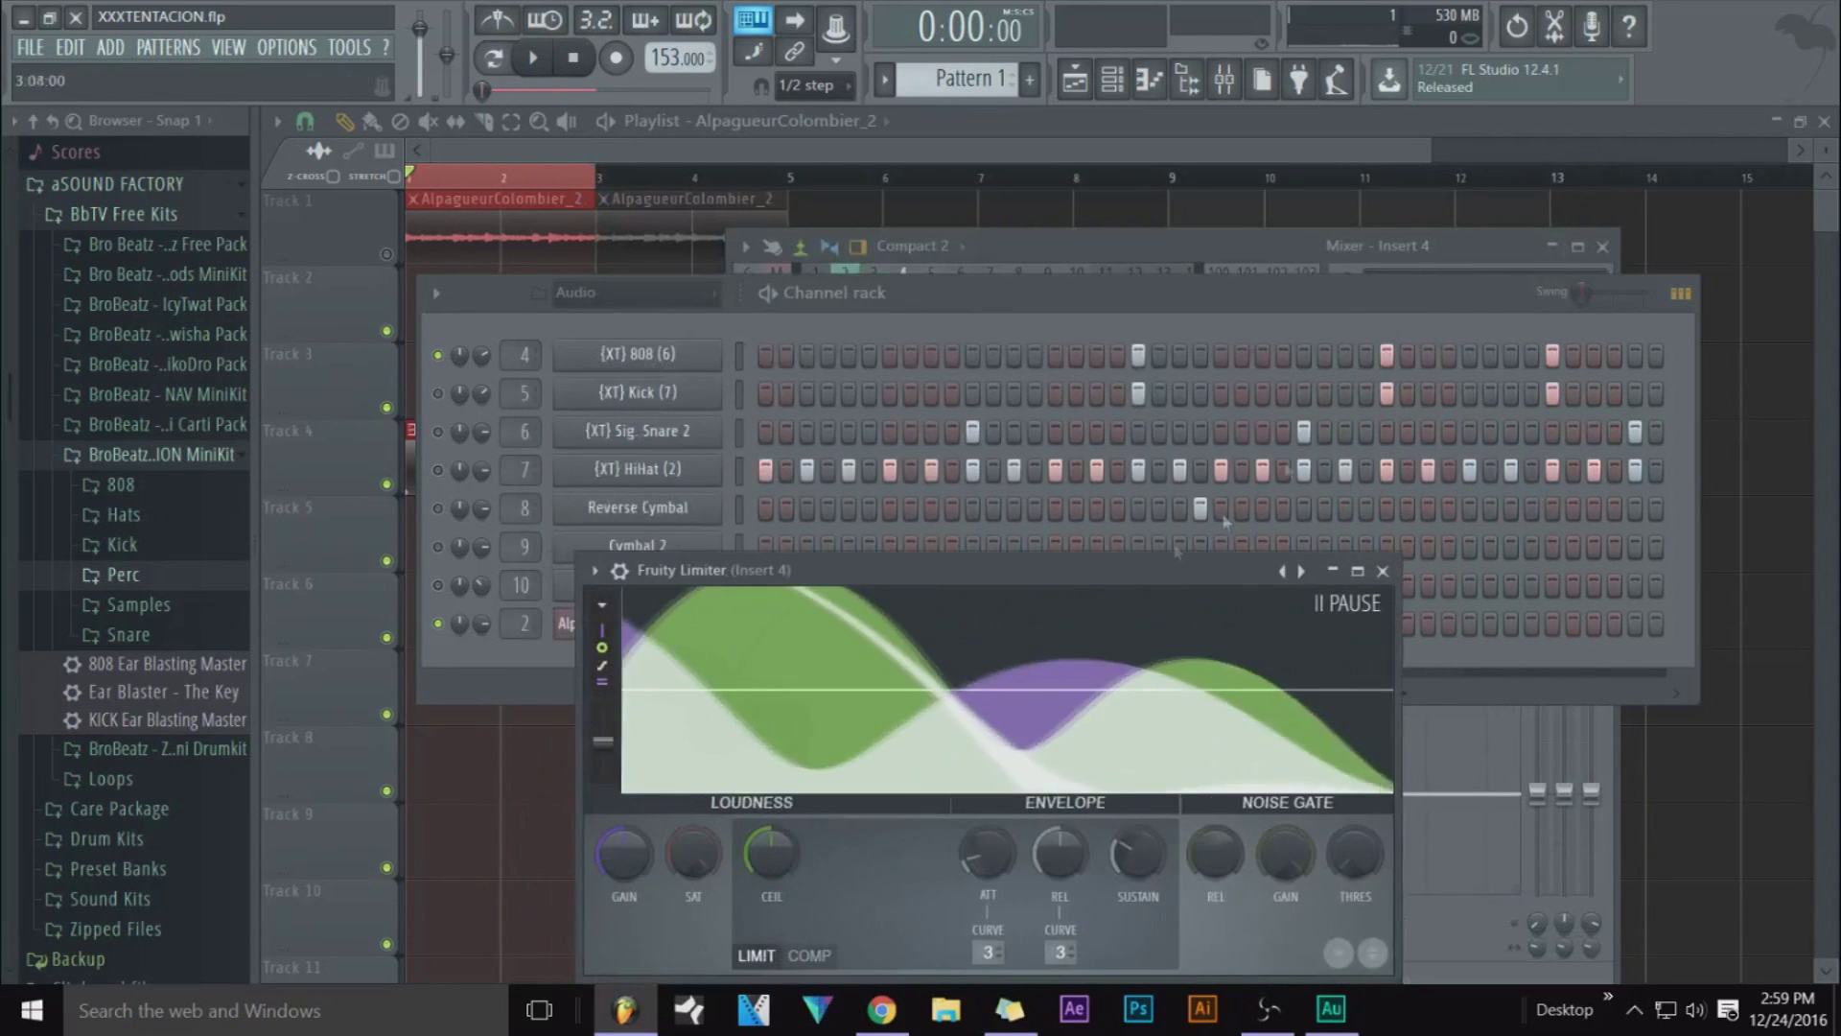
key(F9)
click(1433, 316)
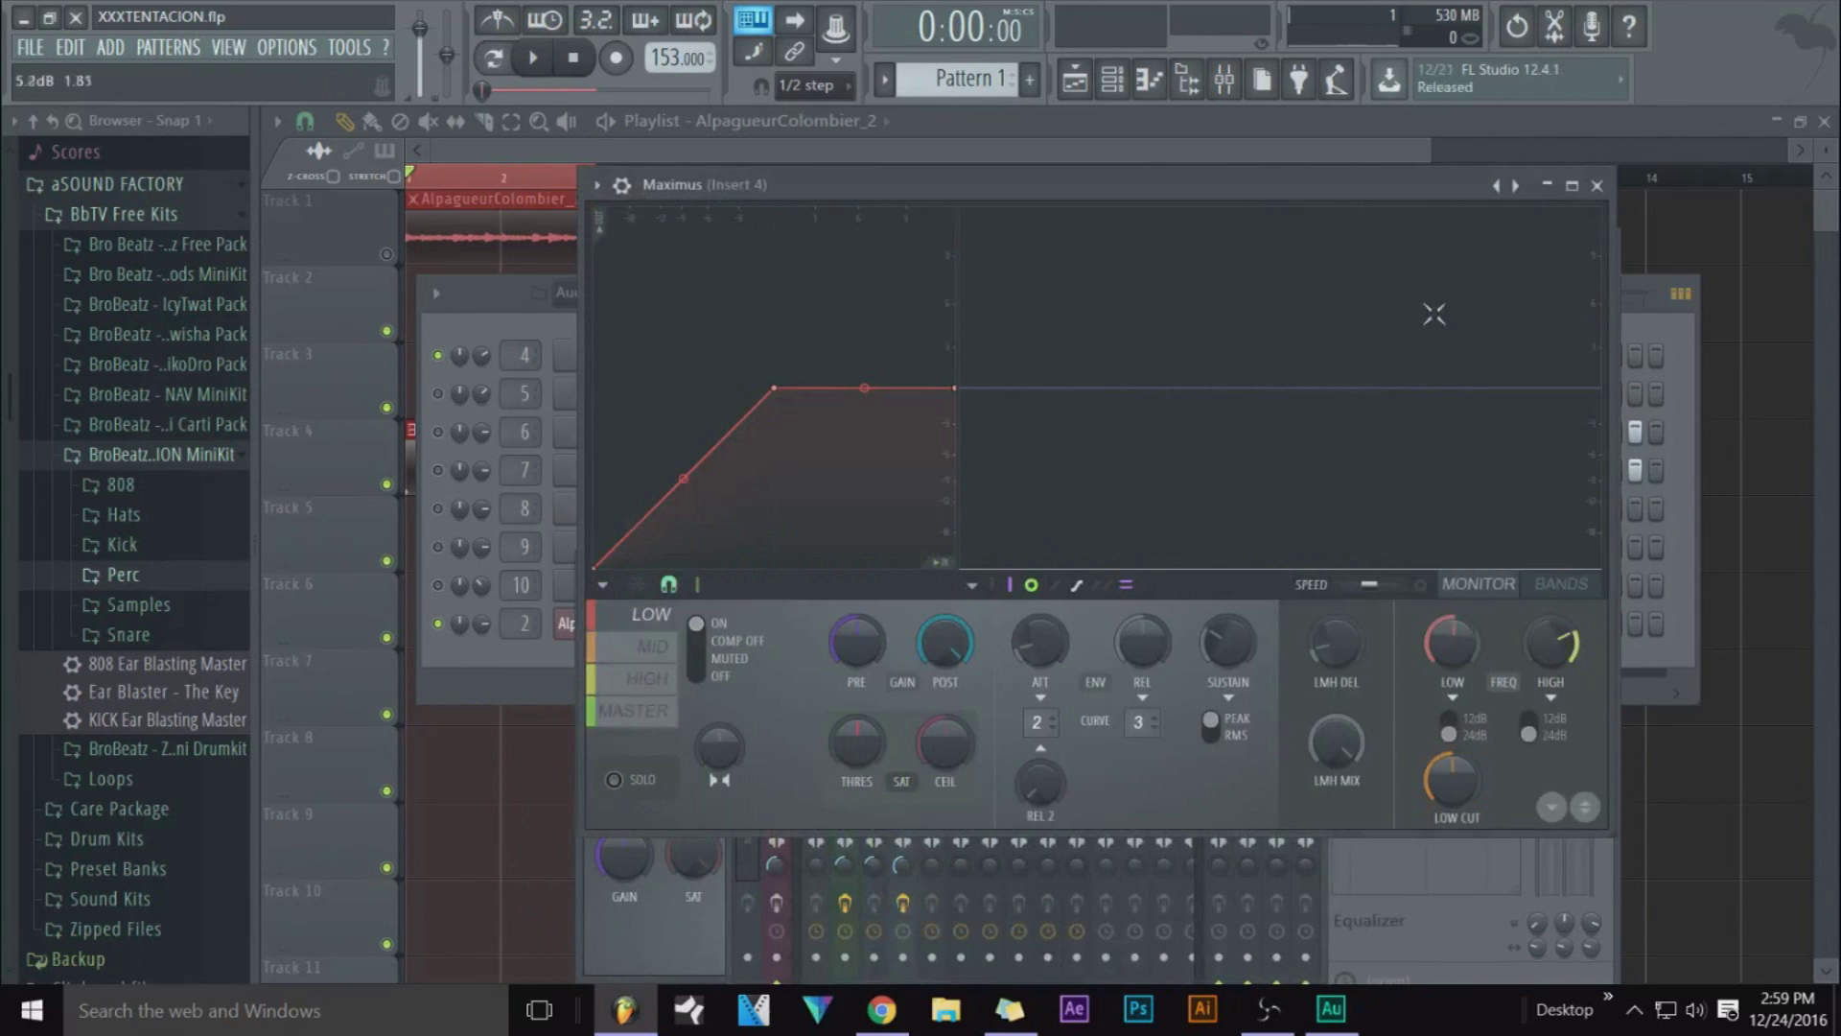
click(1596, 186)
click(1542, 372)
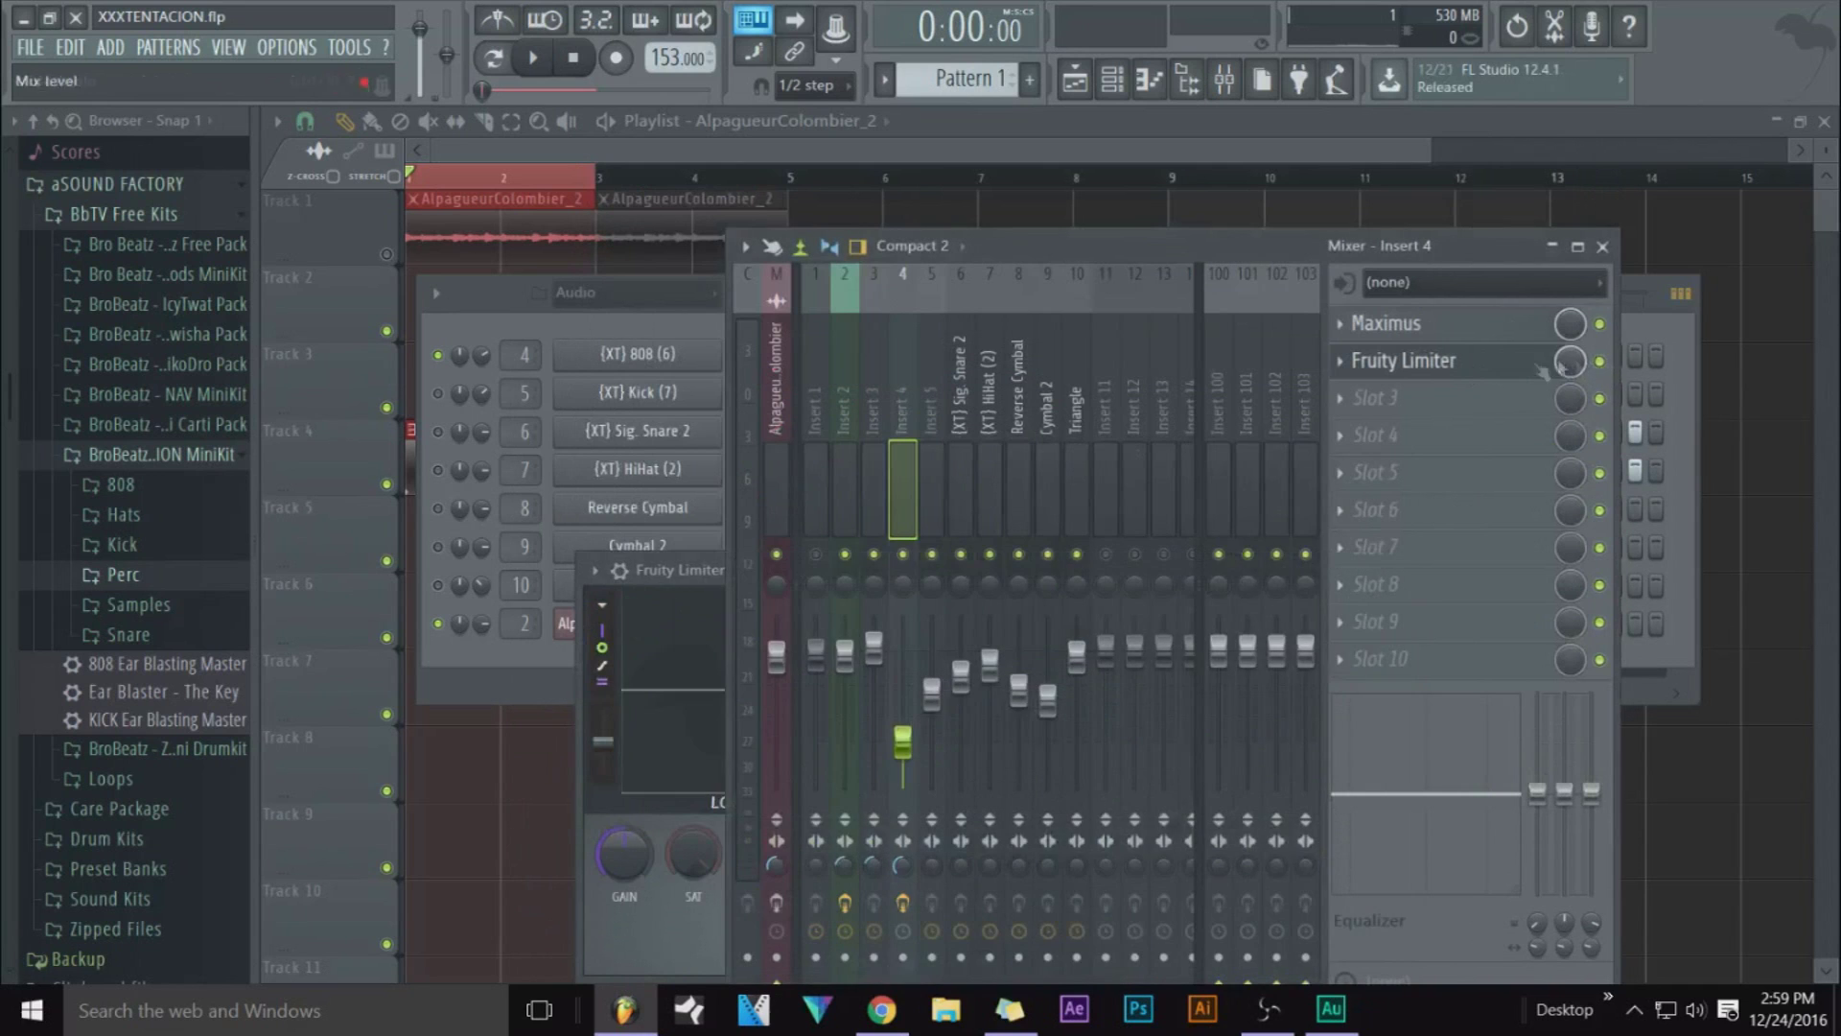
click(1438, 361)
drag(815, 669, 815, 208)
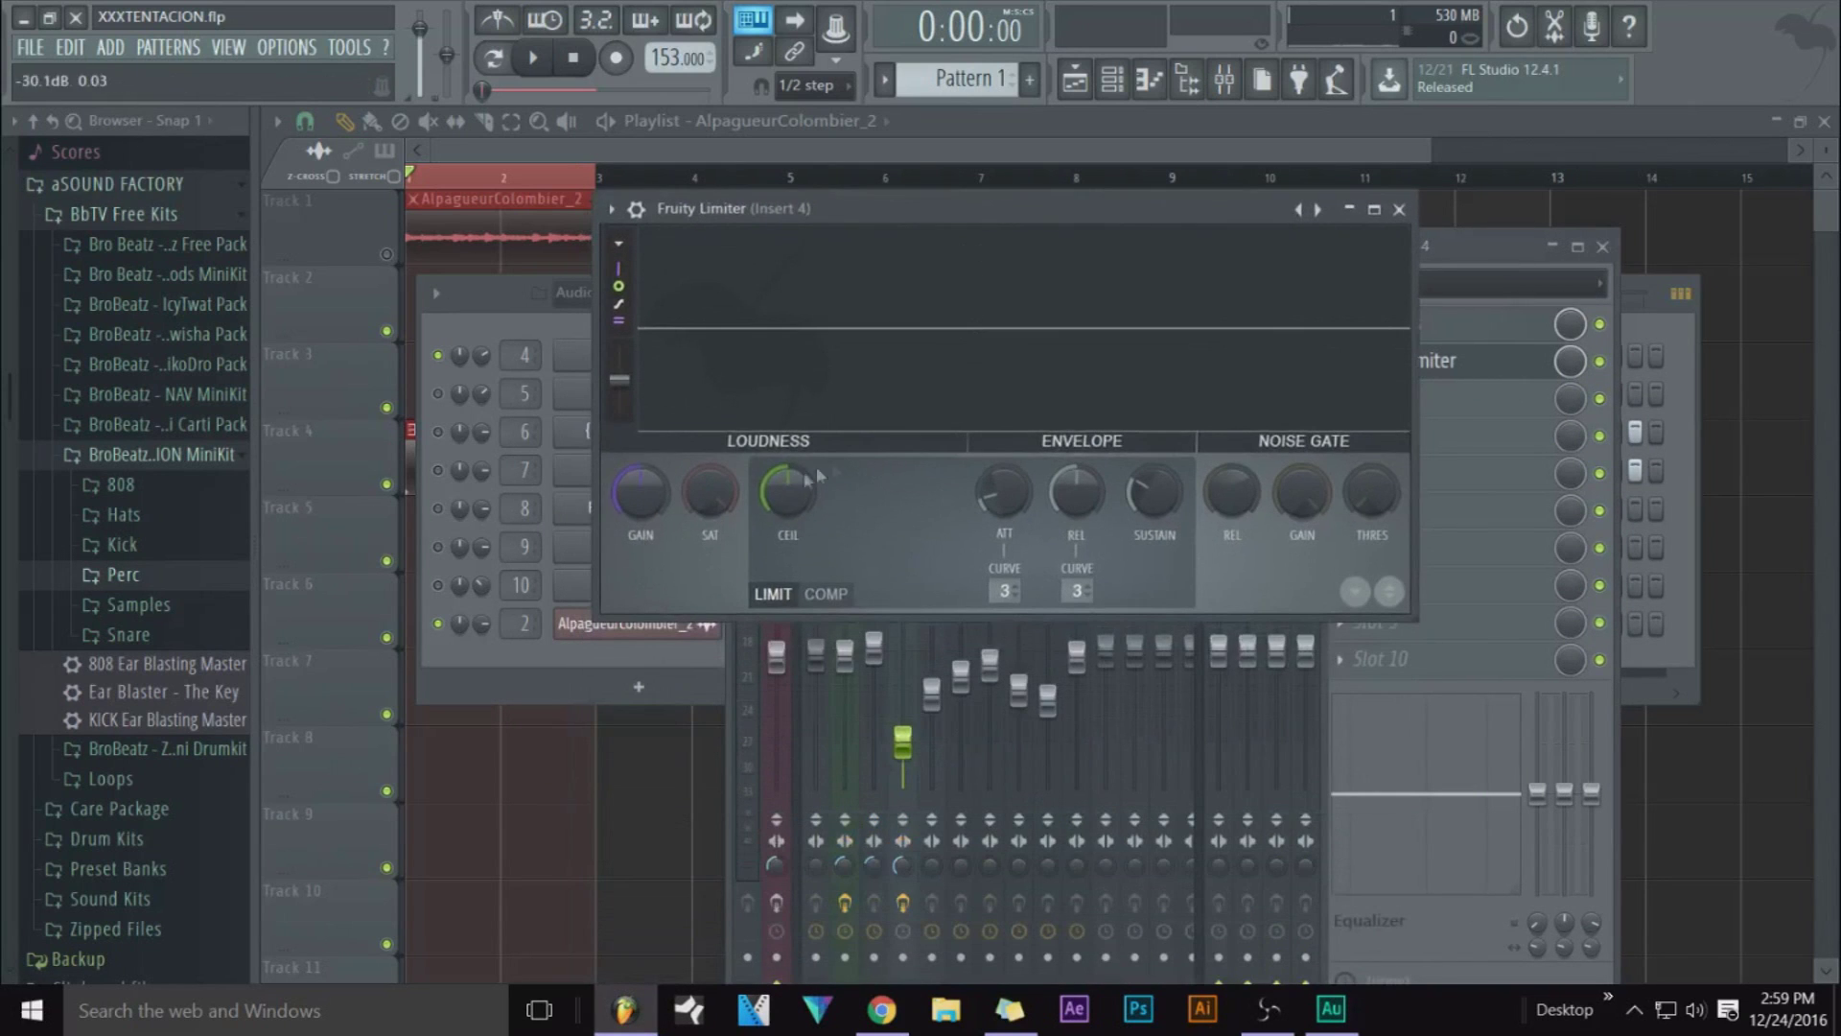
Raise the Fruity Limiter ceiling to its maximum and set its gain to about 0.3 dB while auditioning the 808
drag(794, 497, 794, 422)
key(space)
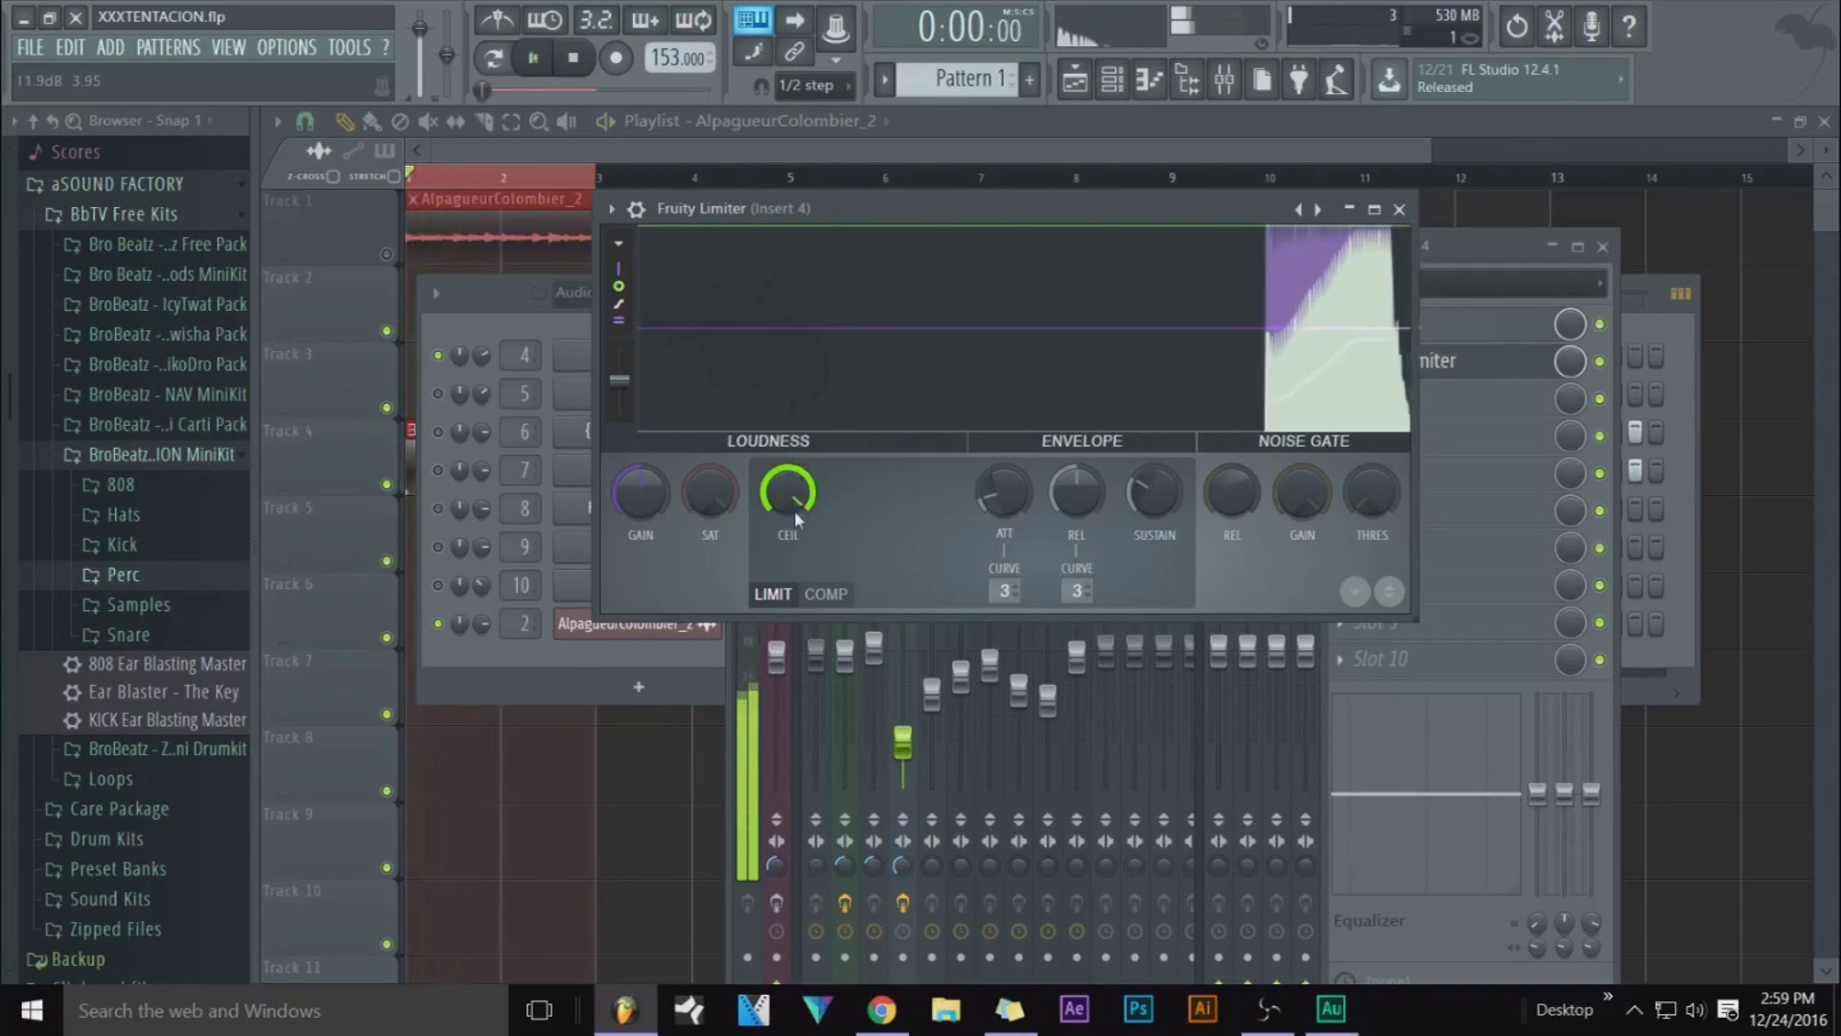
key(space)
key(space)
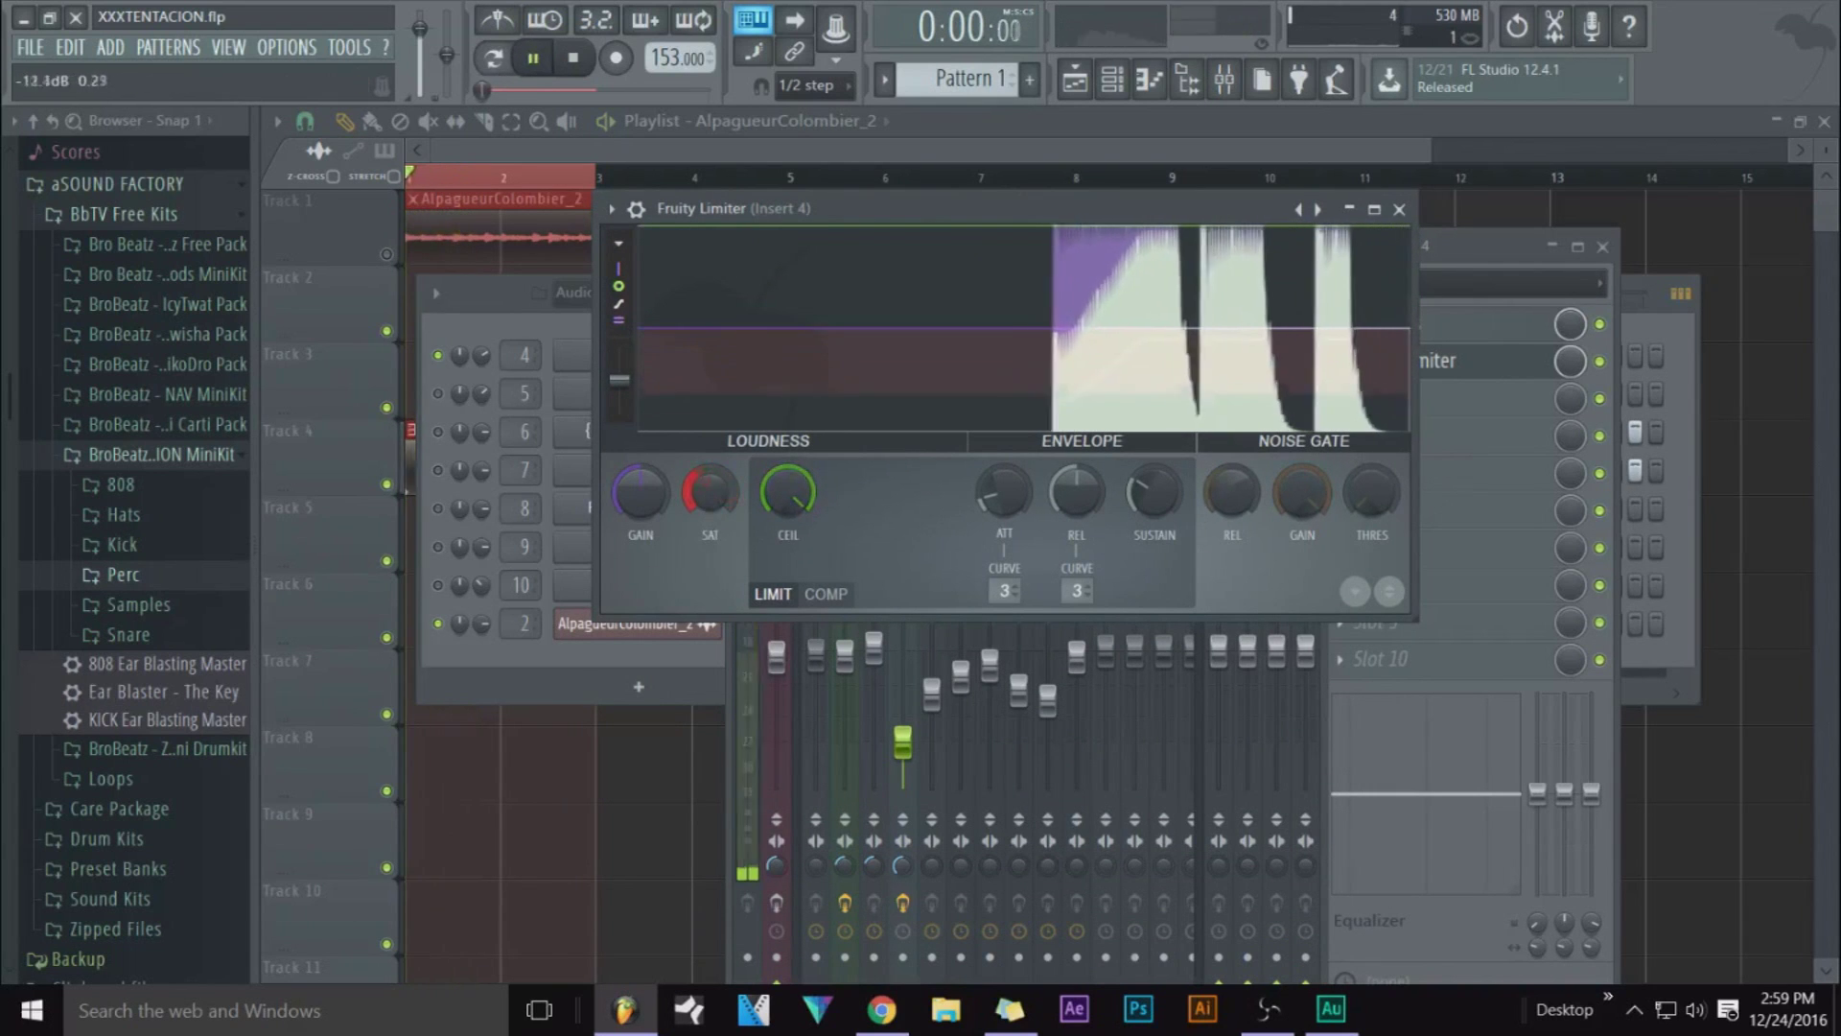
drag(641, 492, 640, 472)
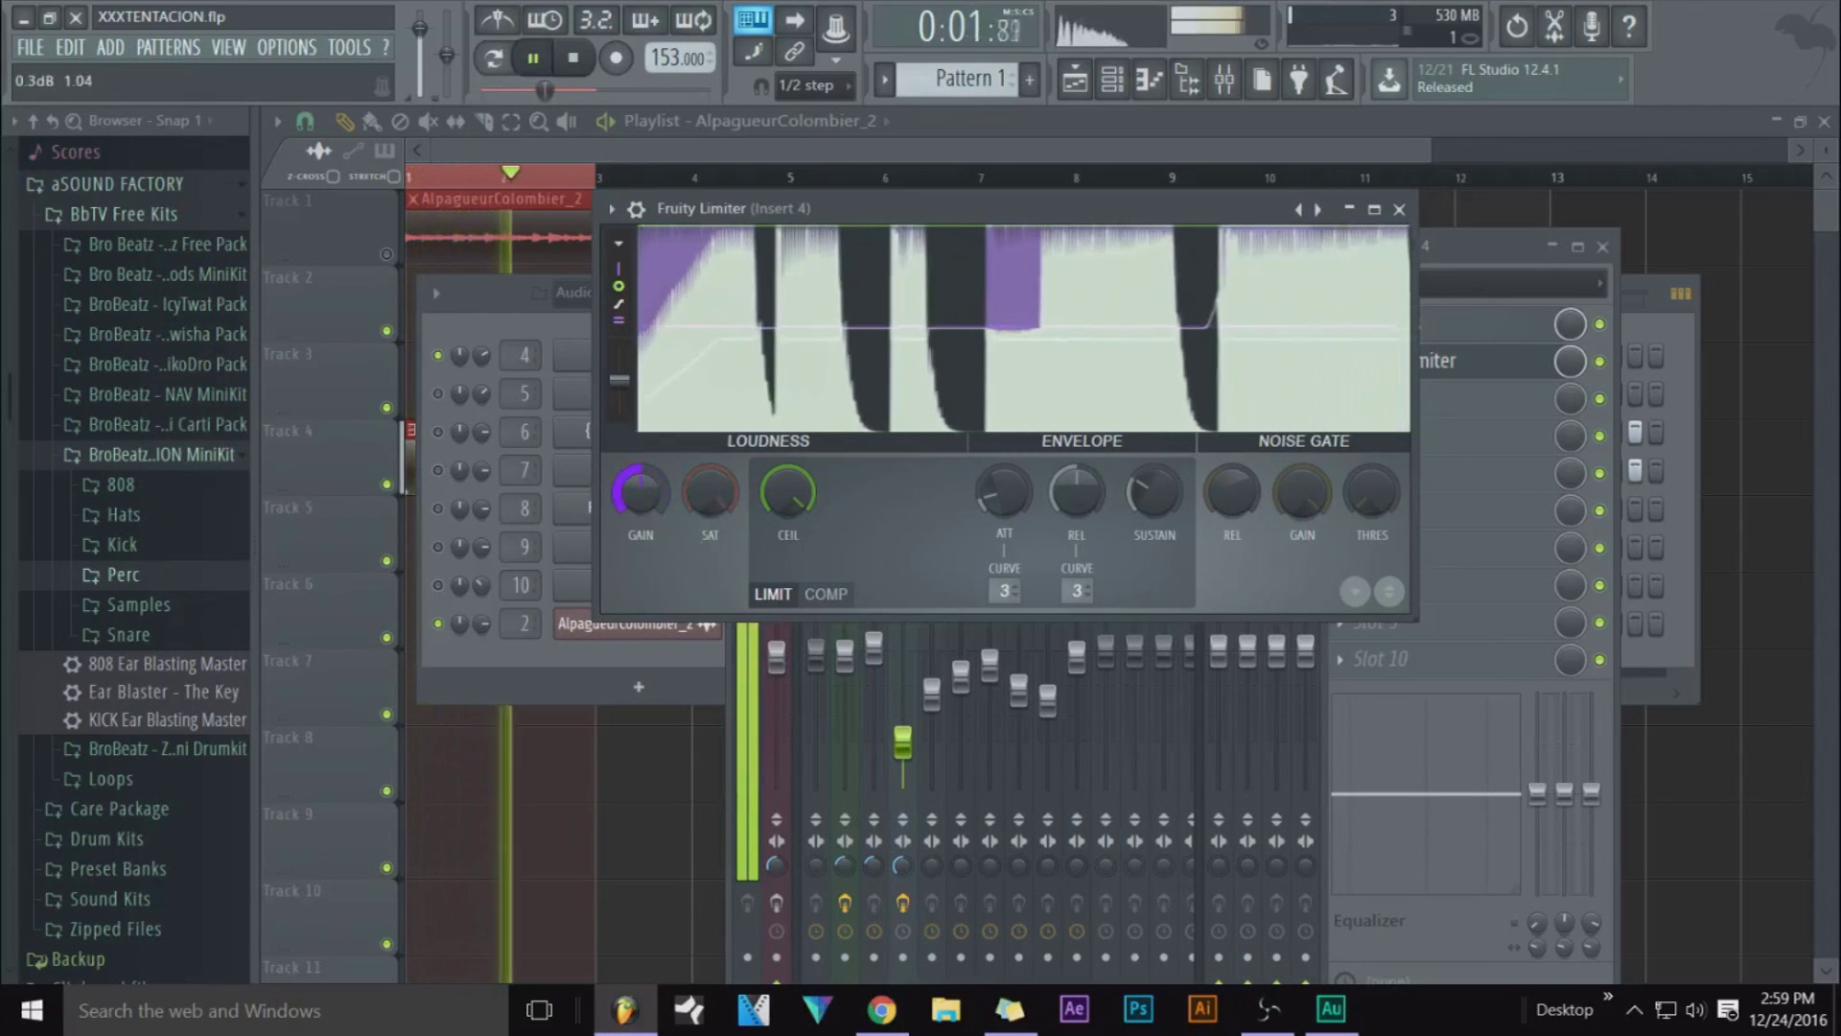
key(space)
key(space)
Switch Fruity Limiter to its compressor settings and adjust the threshold and knee while playing the 808
click(826, 594)
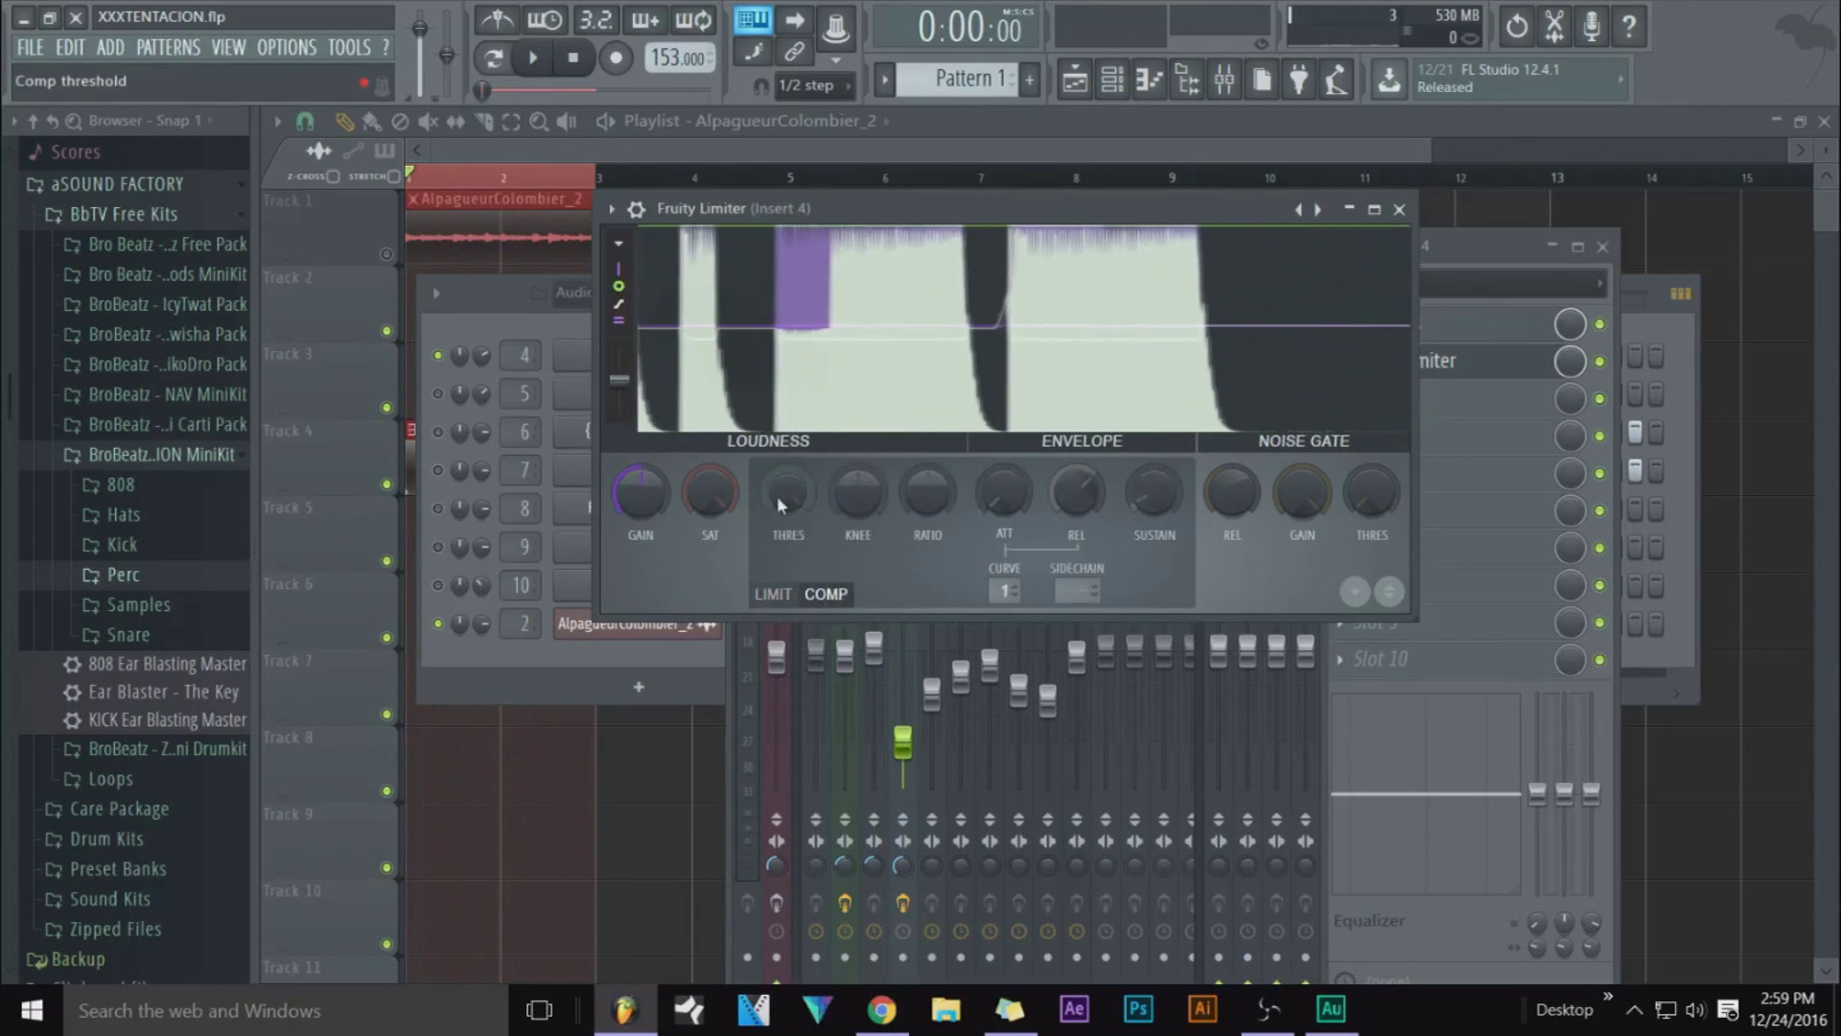
mouse_move(858, 492)
mouse_down()
mouse_move(857, 516)
mouse_move(858, 475)
mouse_up()
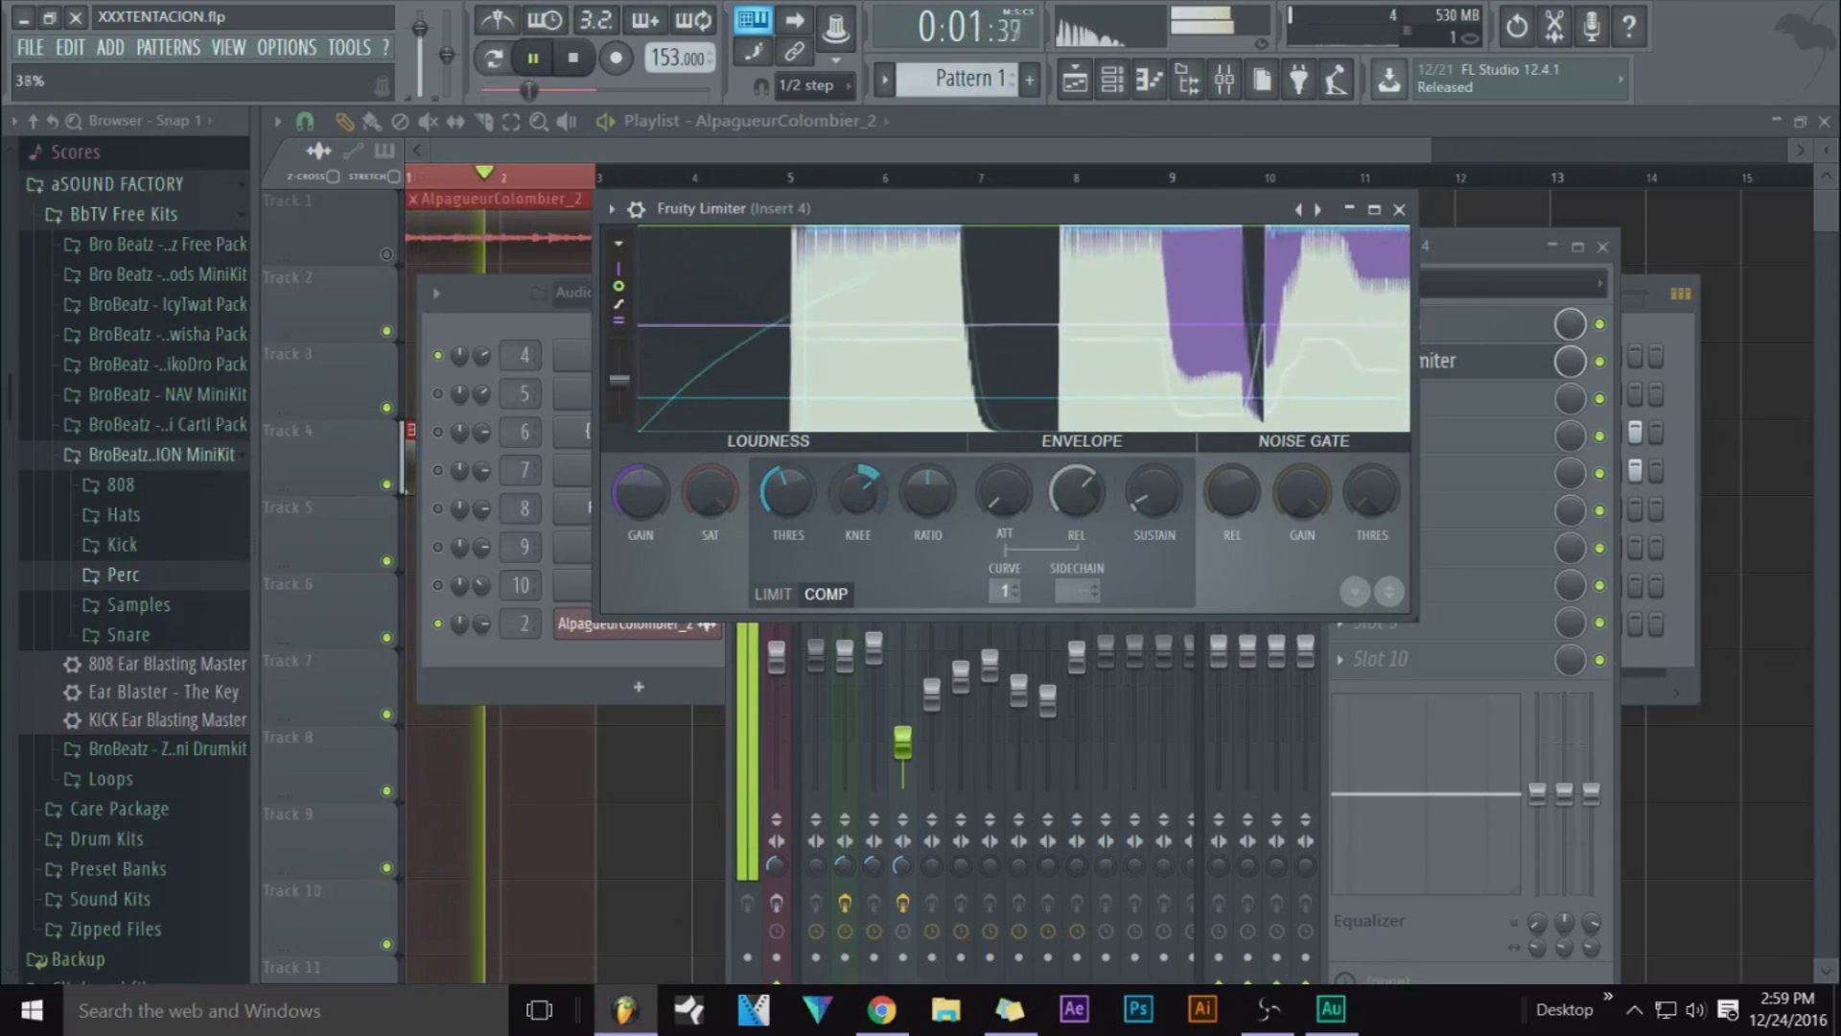
key(space)
key(space)
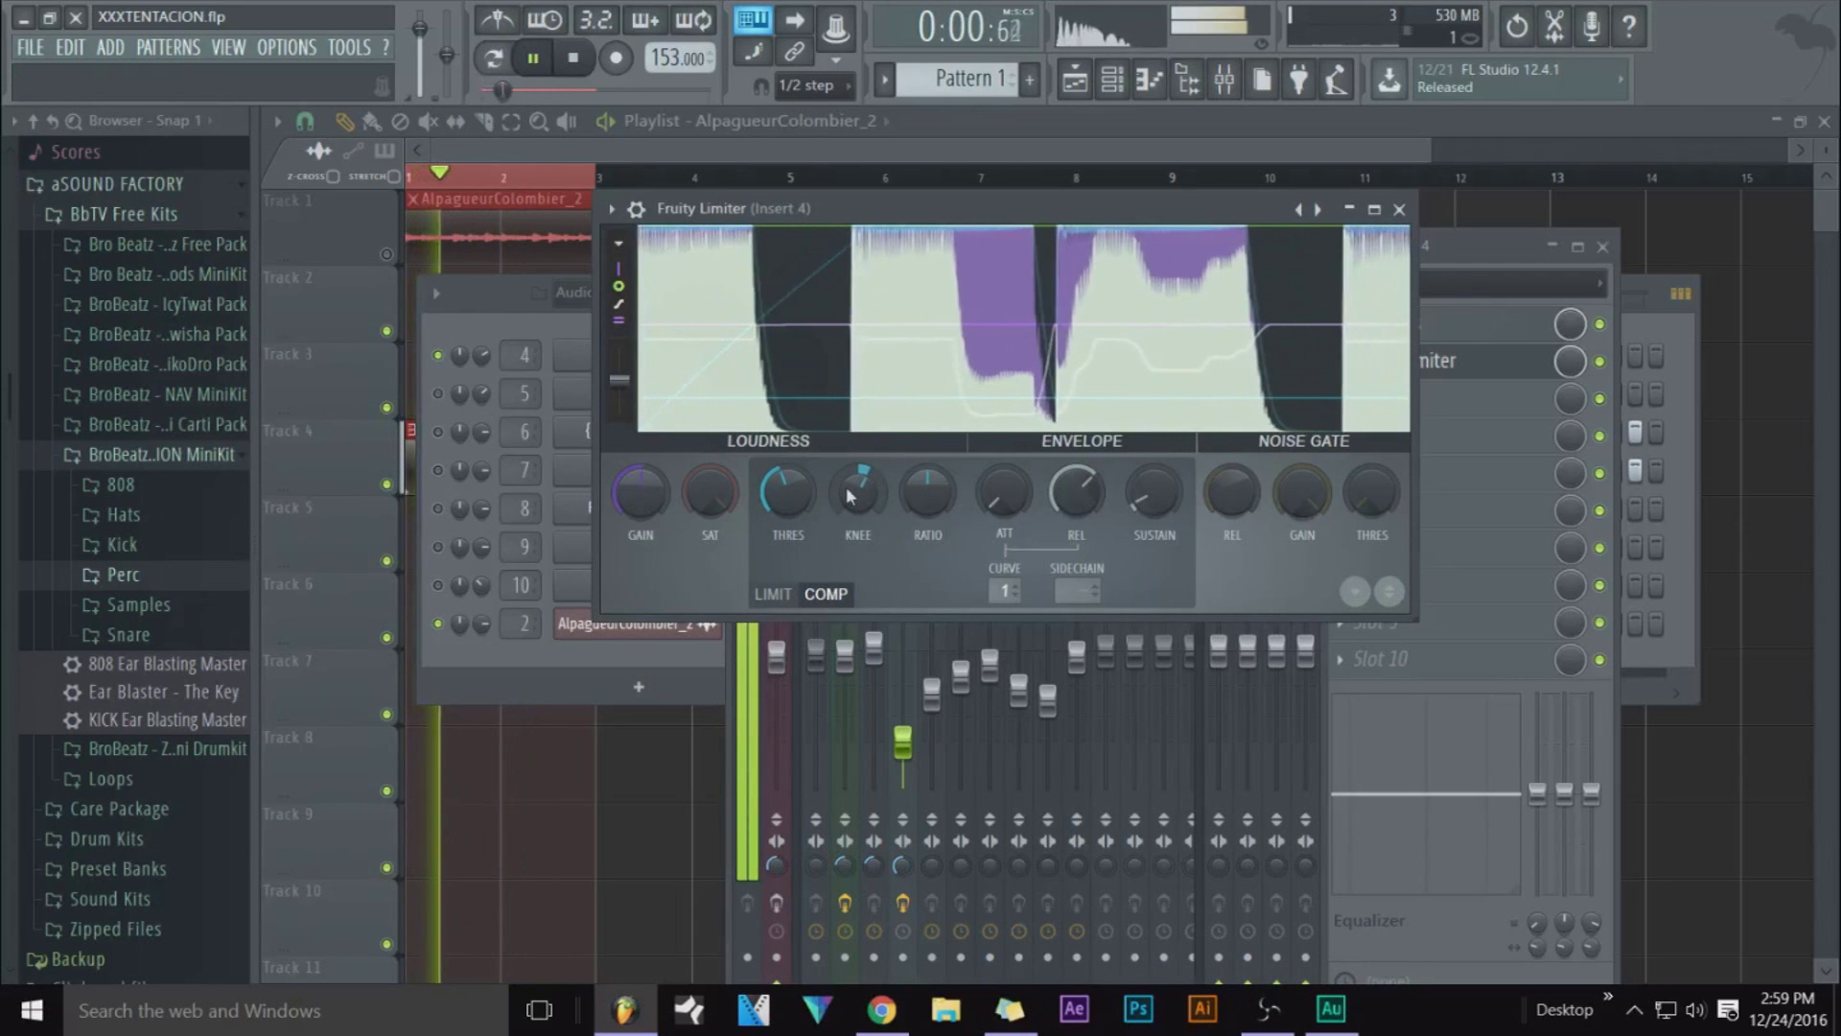
key(space)
Close Fruity Limiter and audition the 808 with the effects of Insert 4 on and bypassed
click(1399, 209)
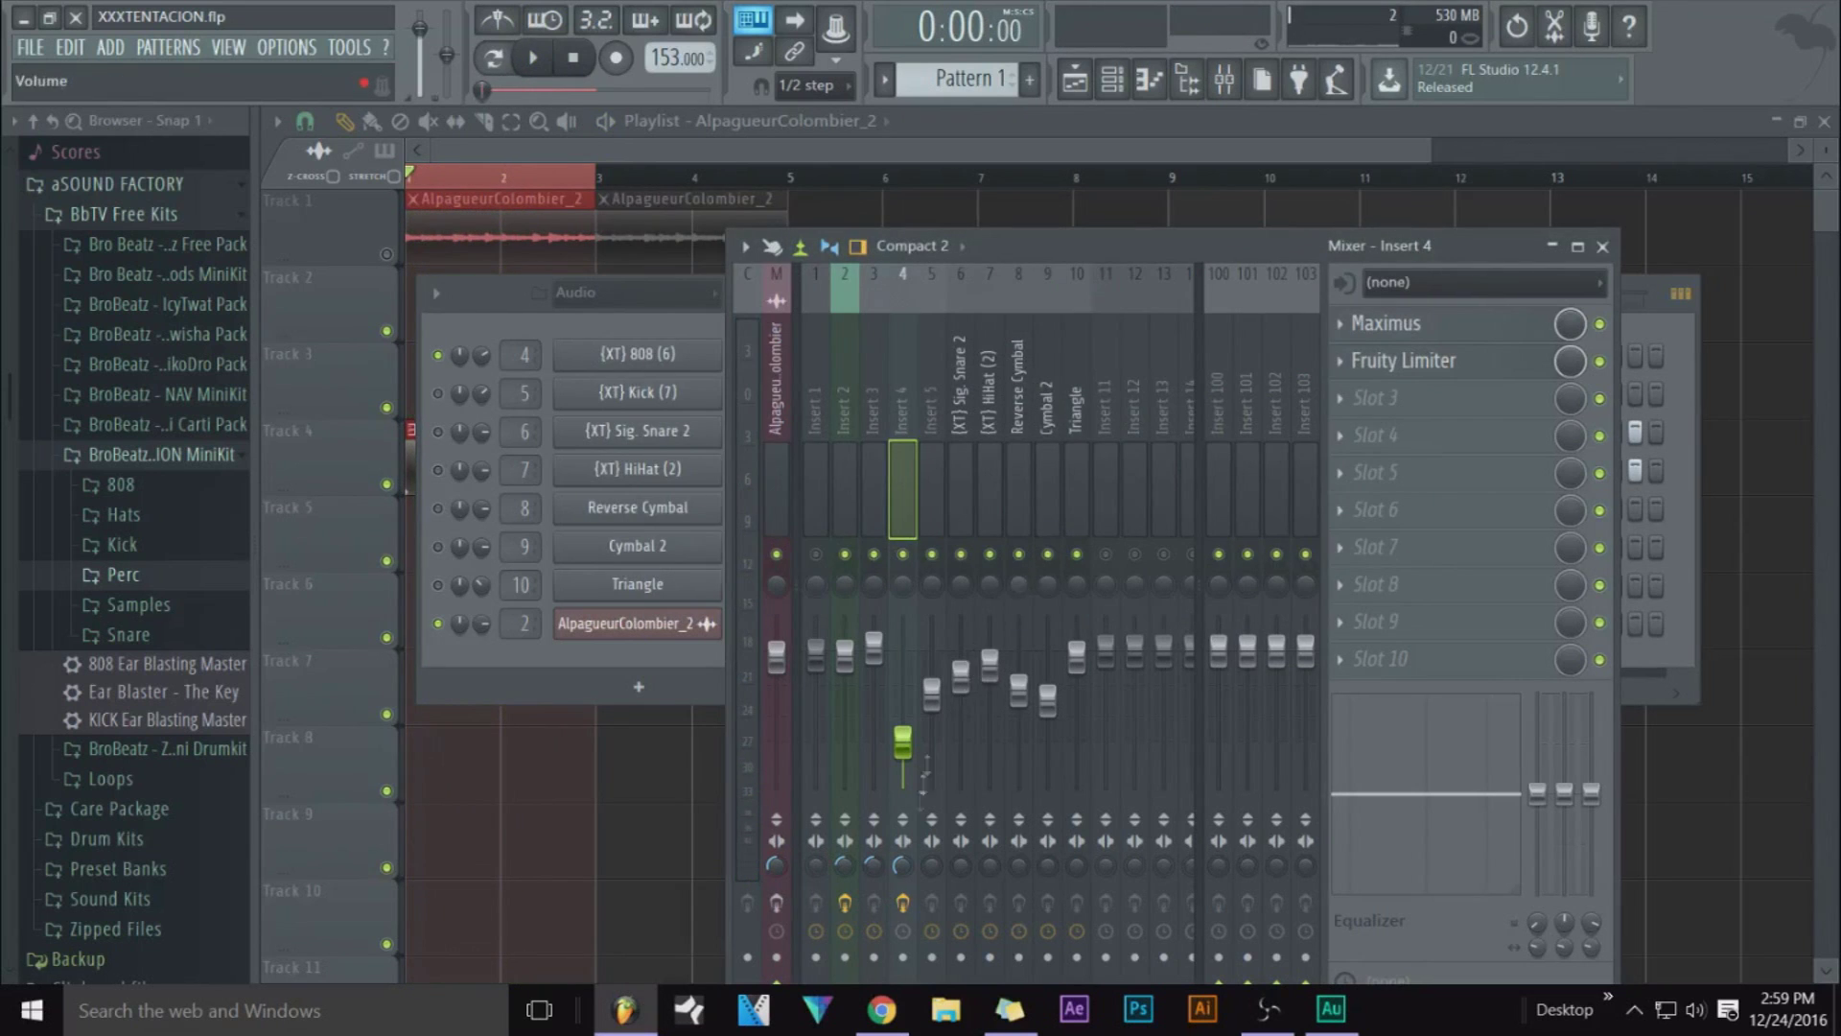
key(space)
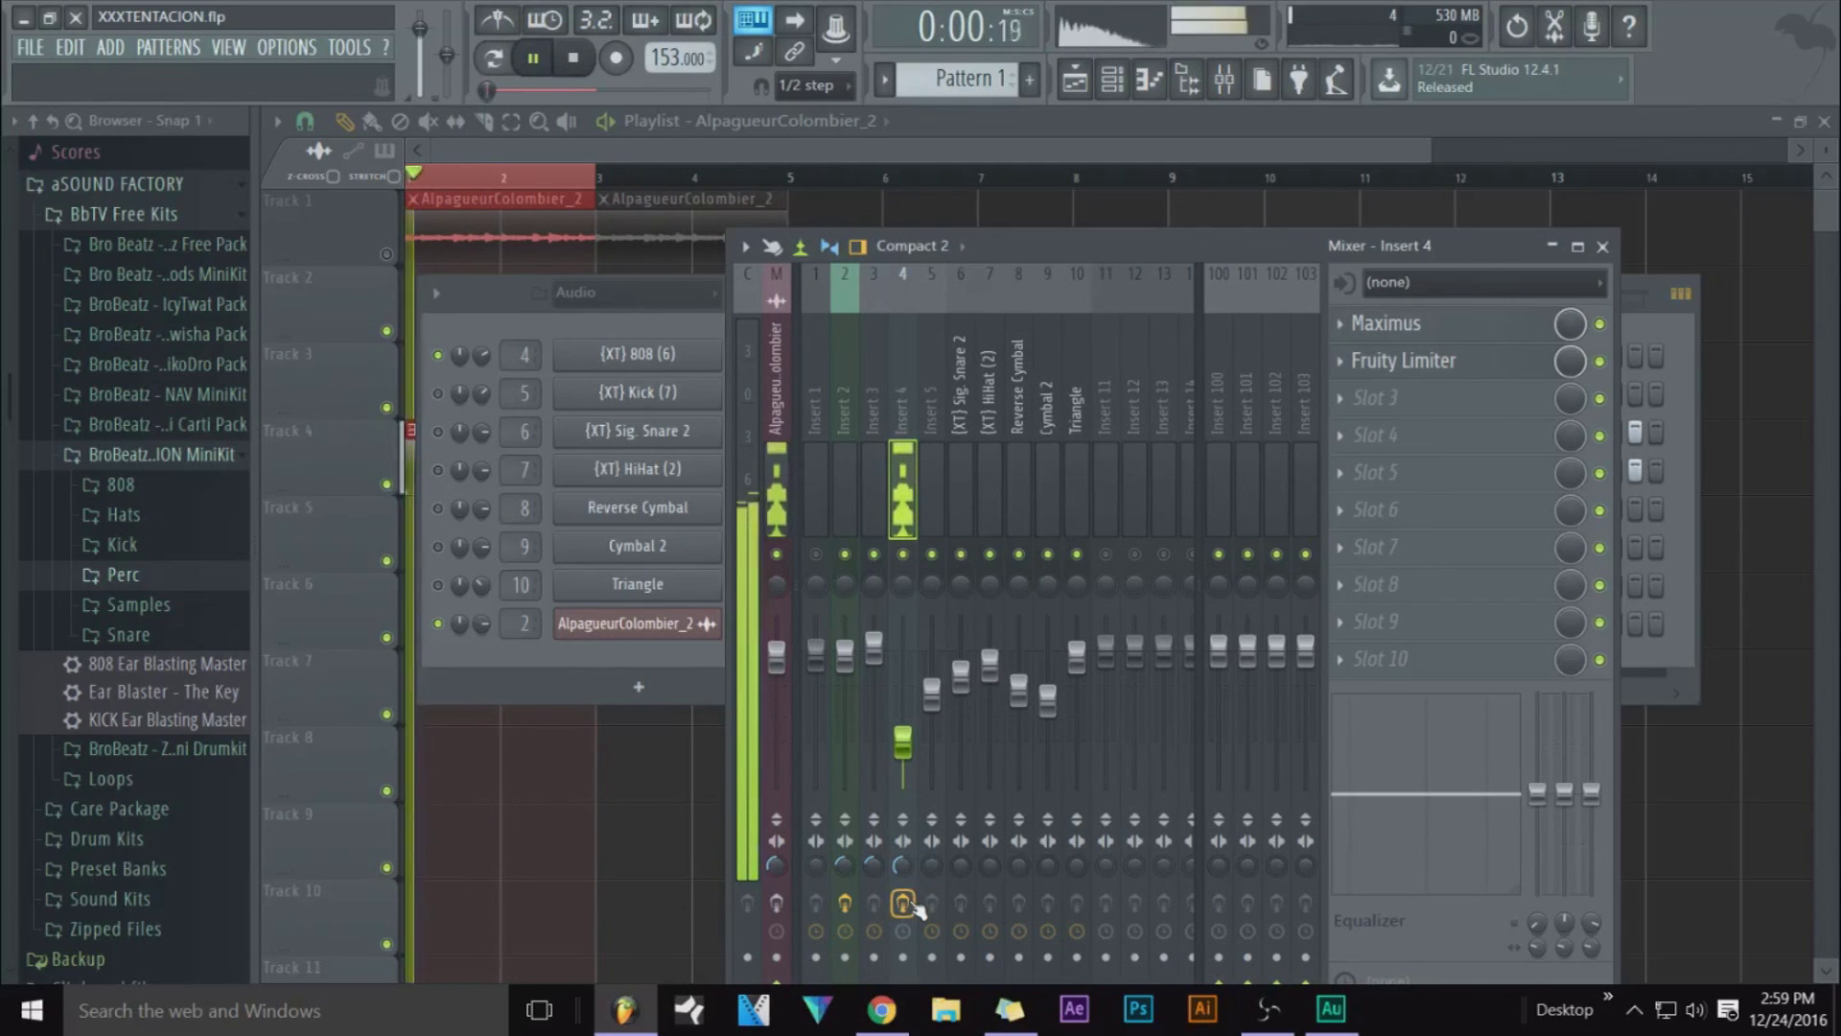
key(space)
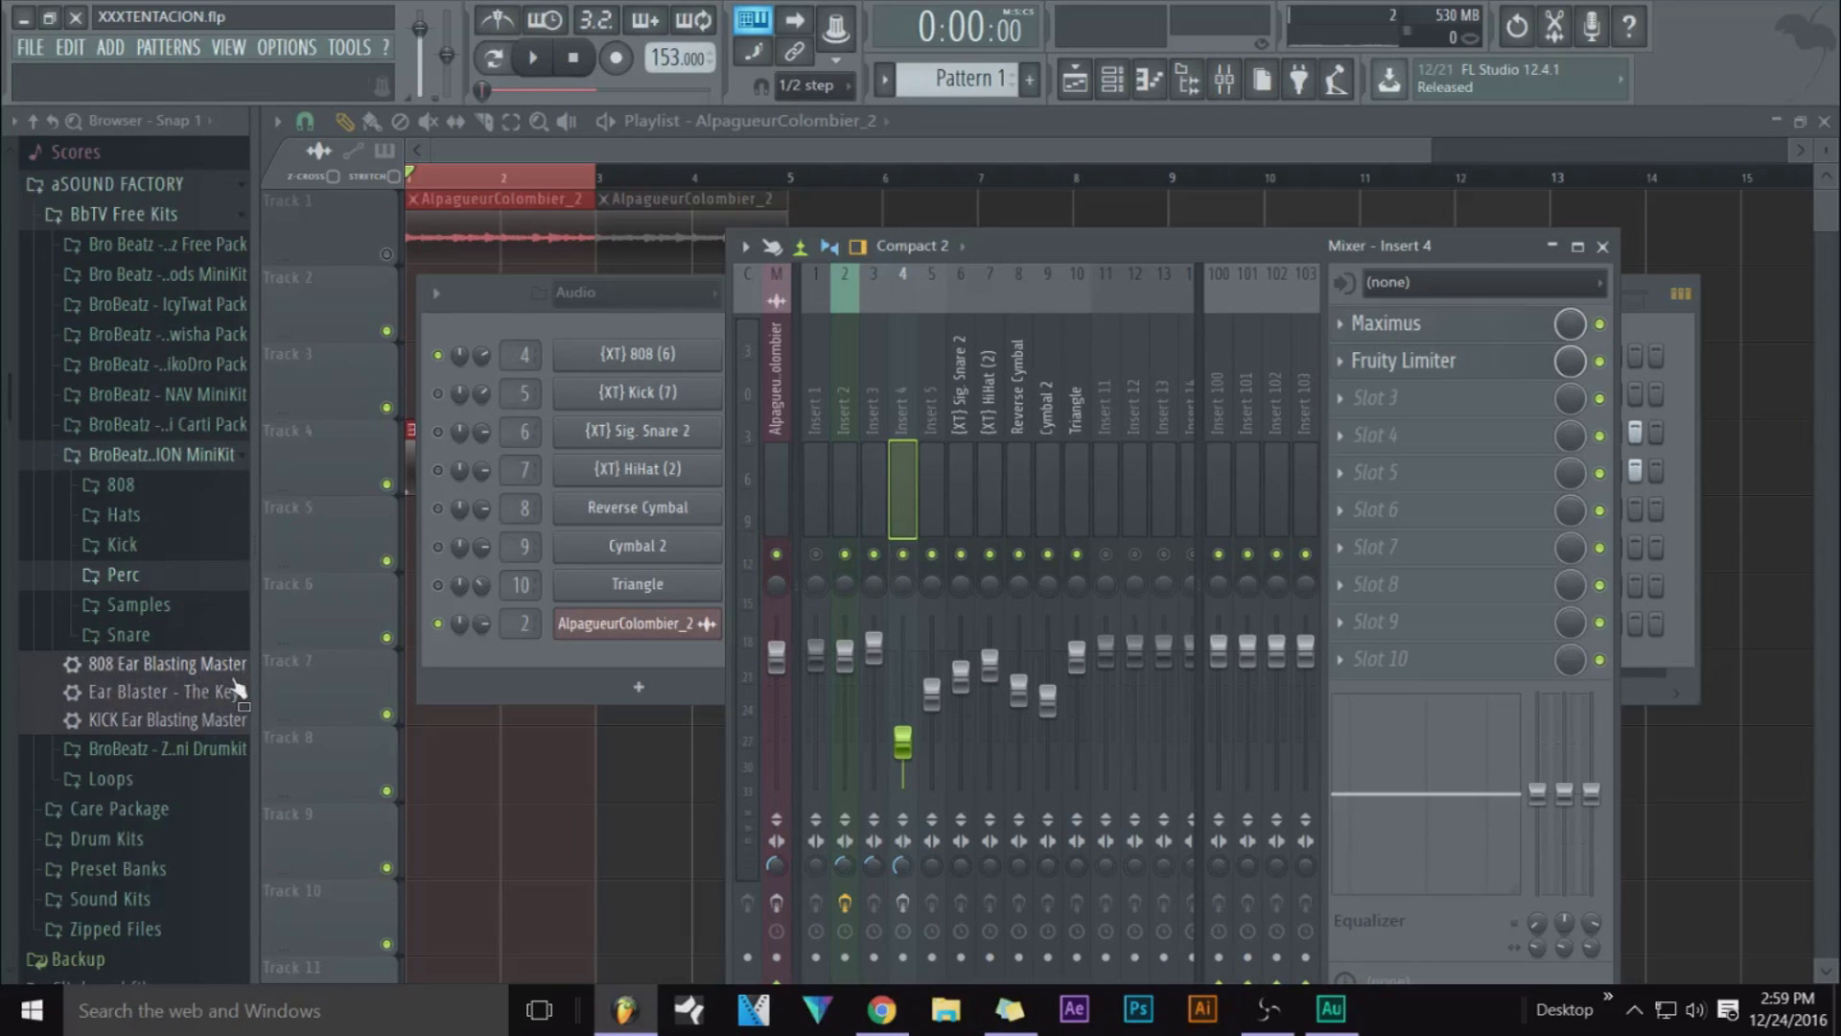
Review the Fruity Limiter settings and the Maximus low, mid, high and master band settings on Insert 4
click(1397, 363)
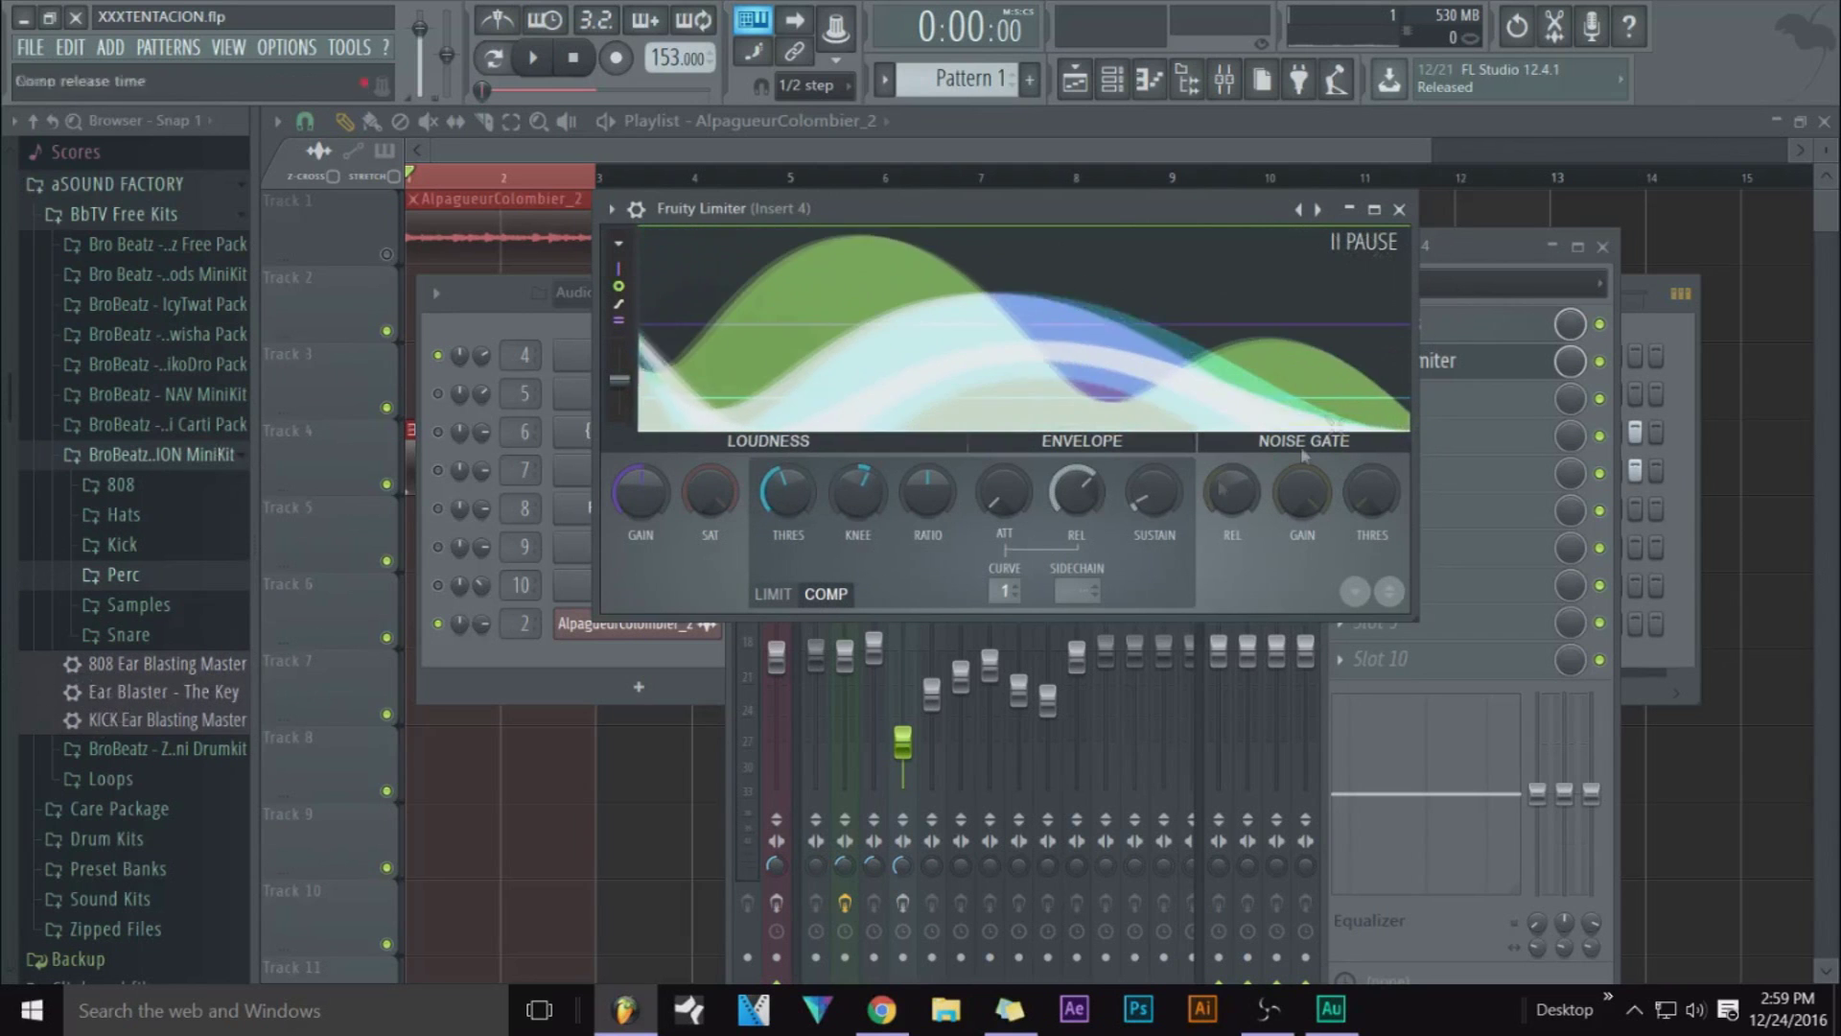
click(1479, 331)
click(654, 647)
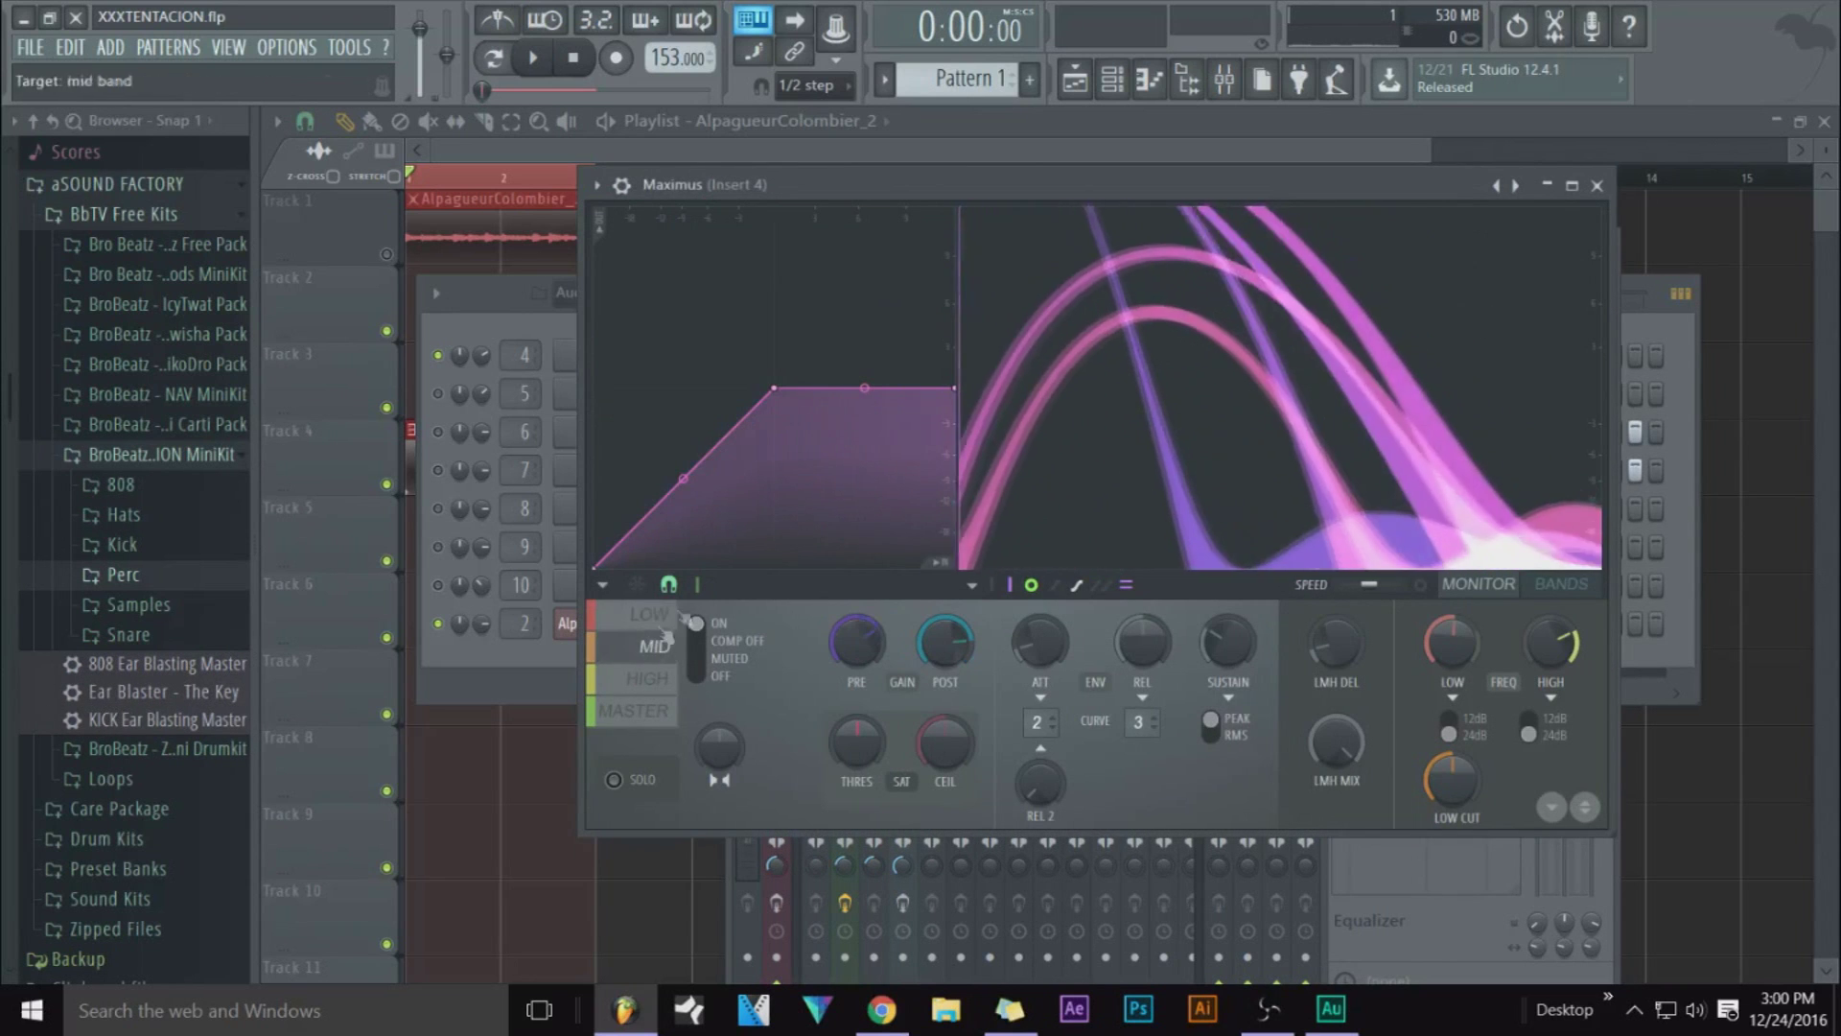
click(650, 614)
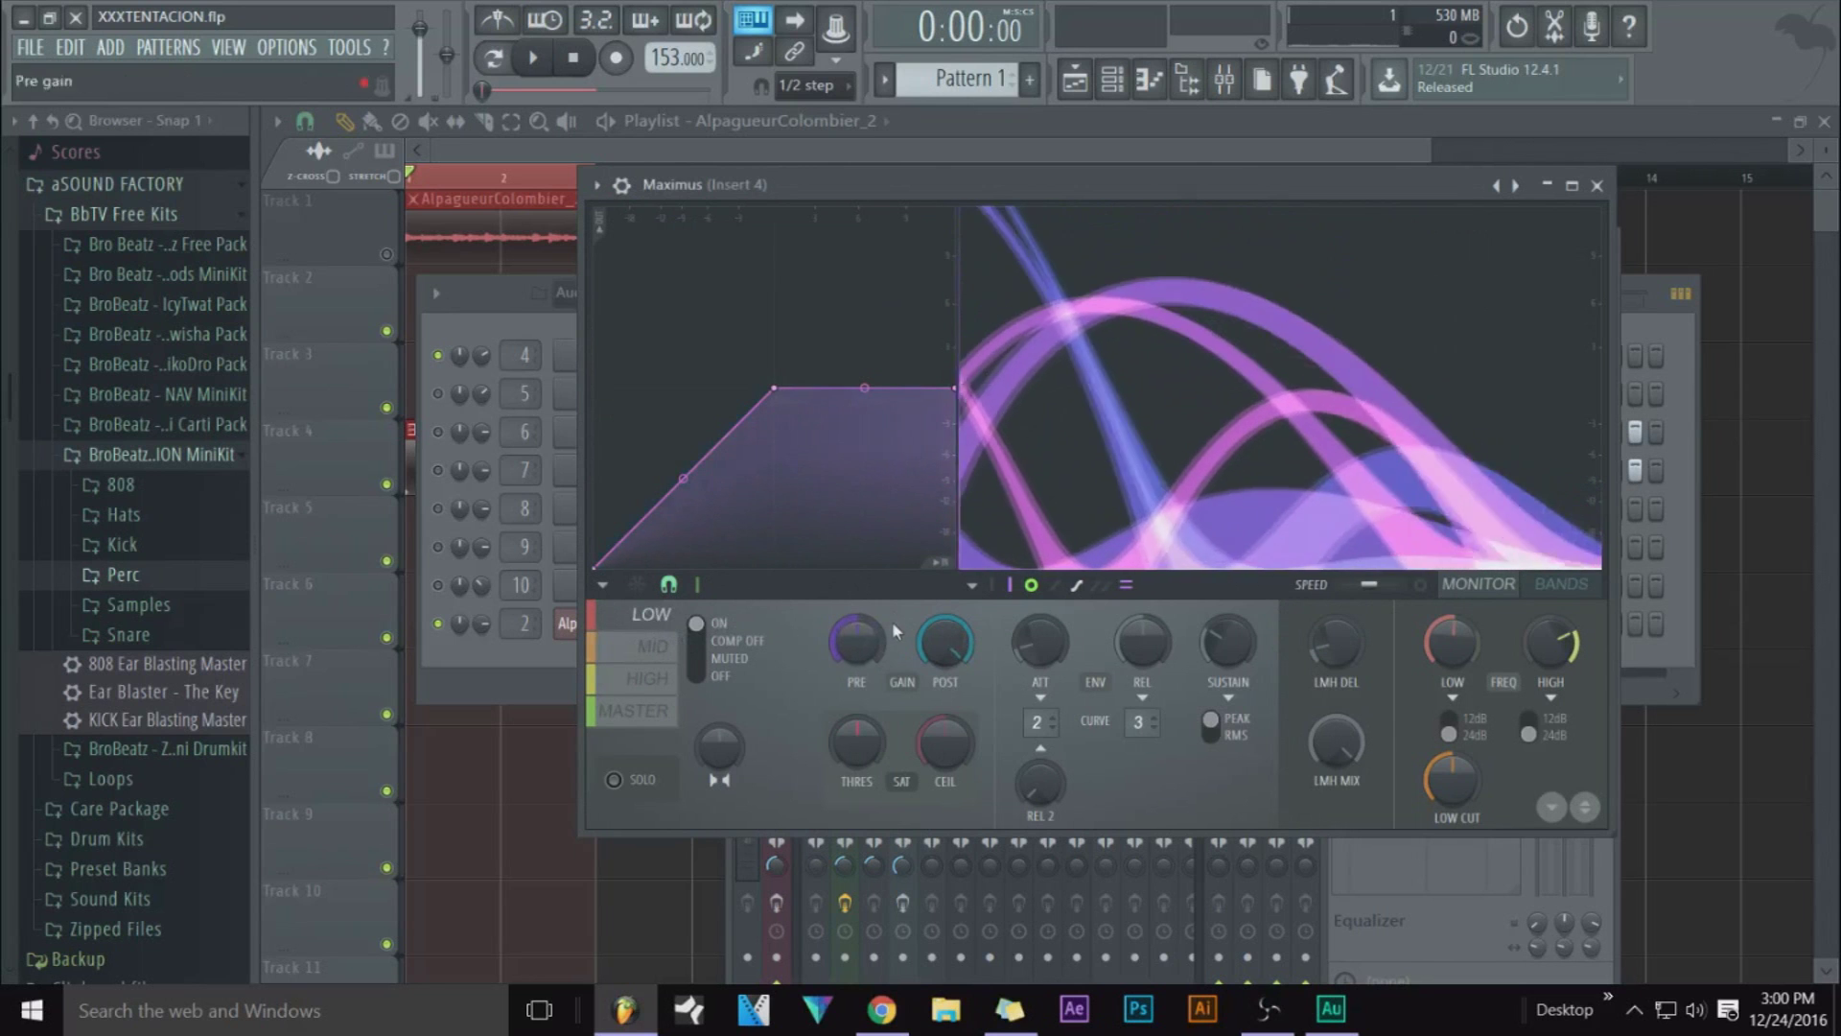
click(651, 647)
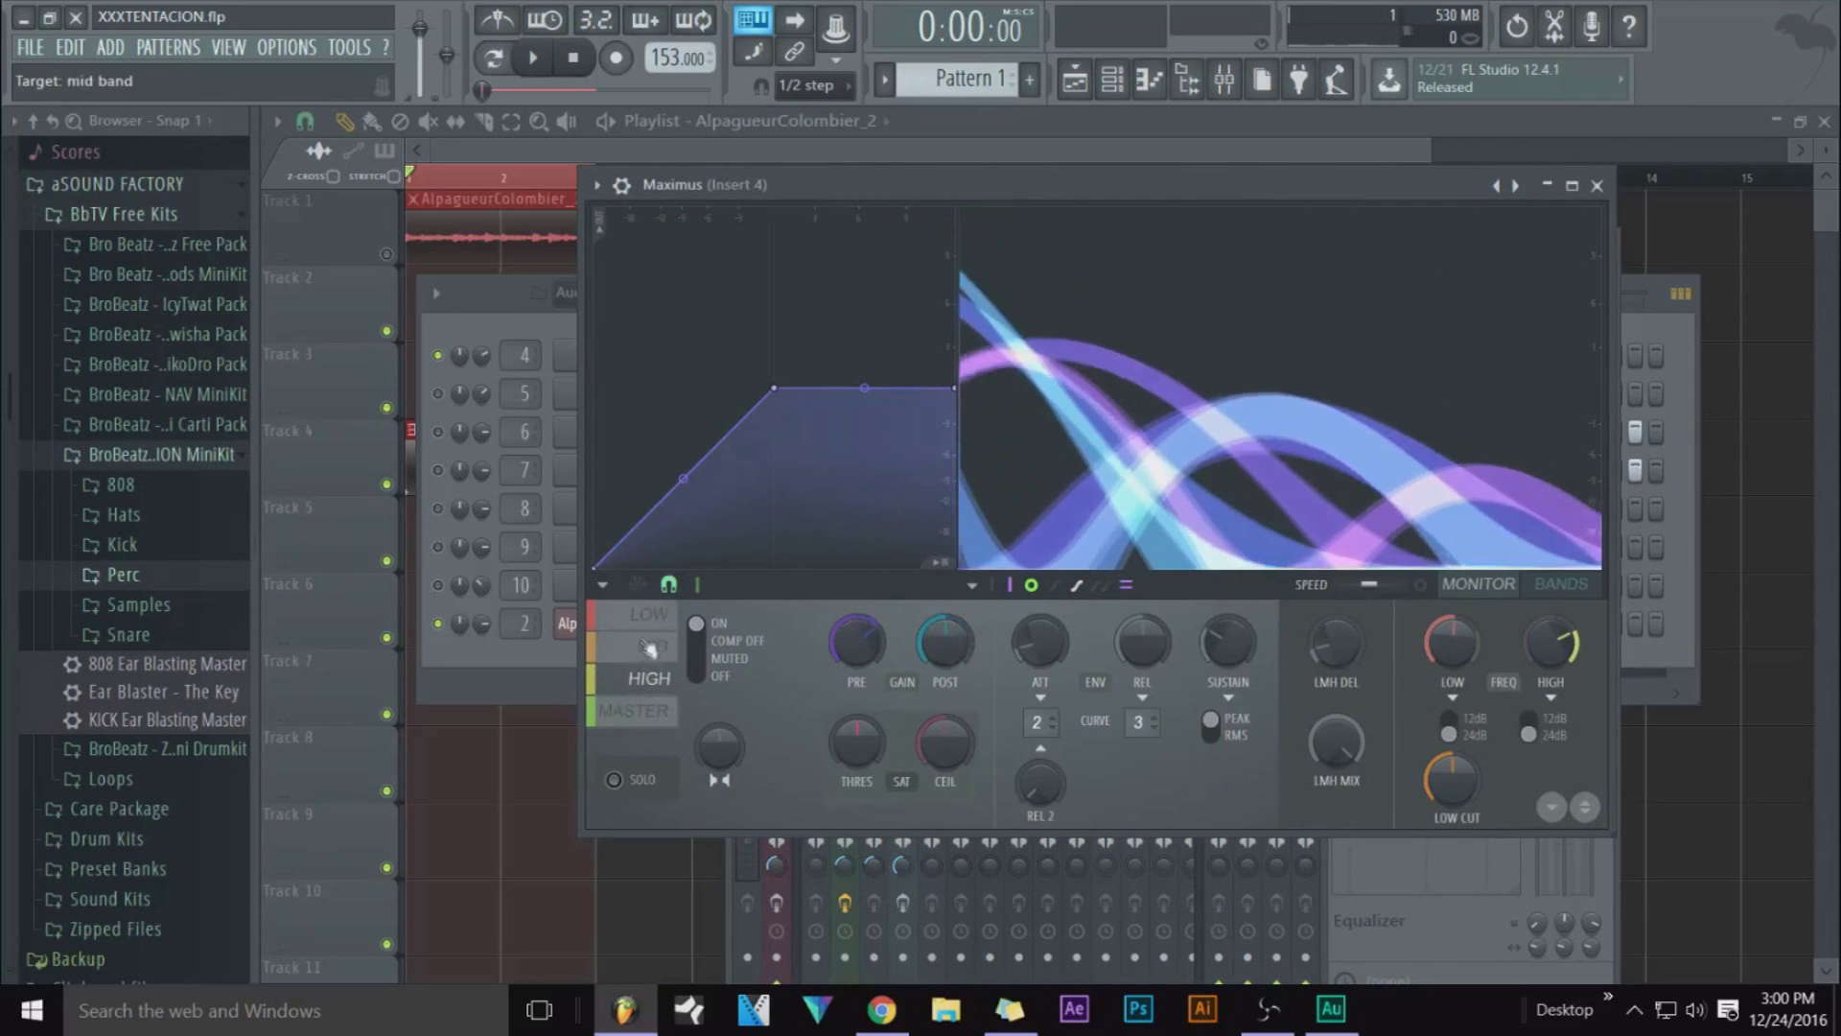
click(651, 648)
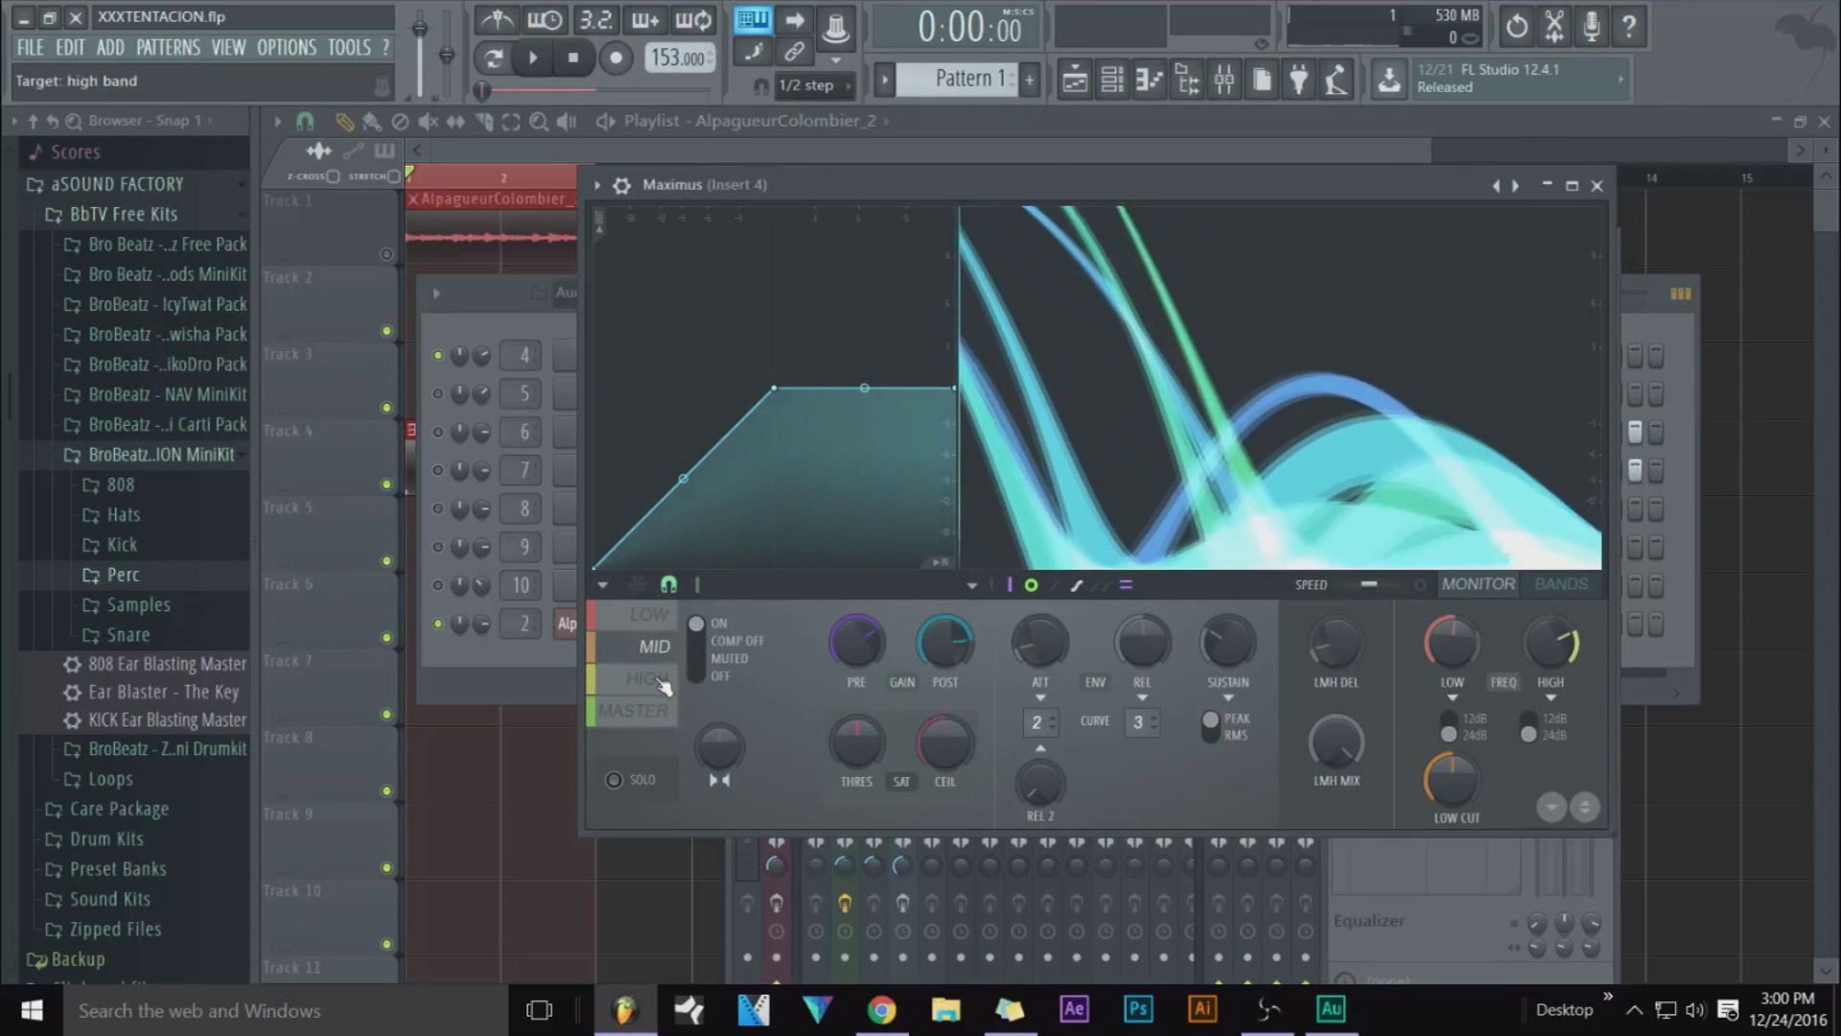
click(675, 705)
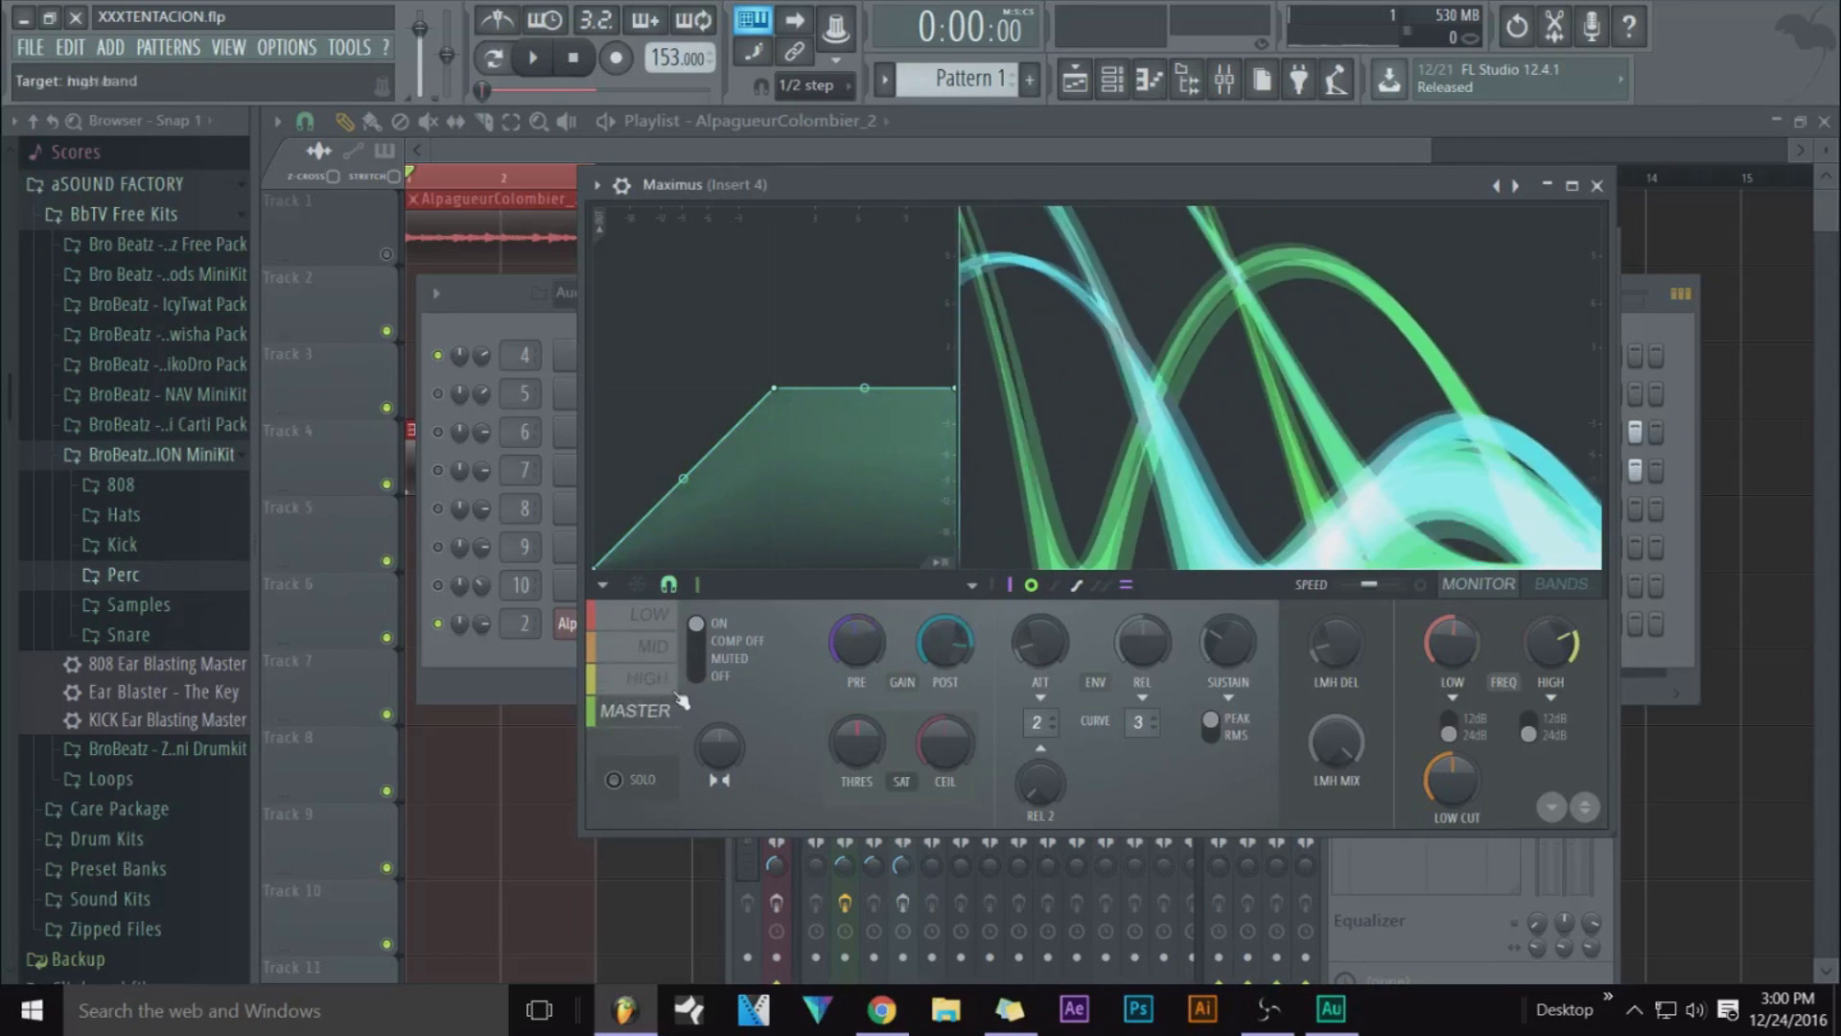
key(Escape)
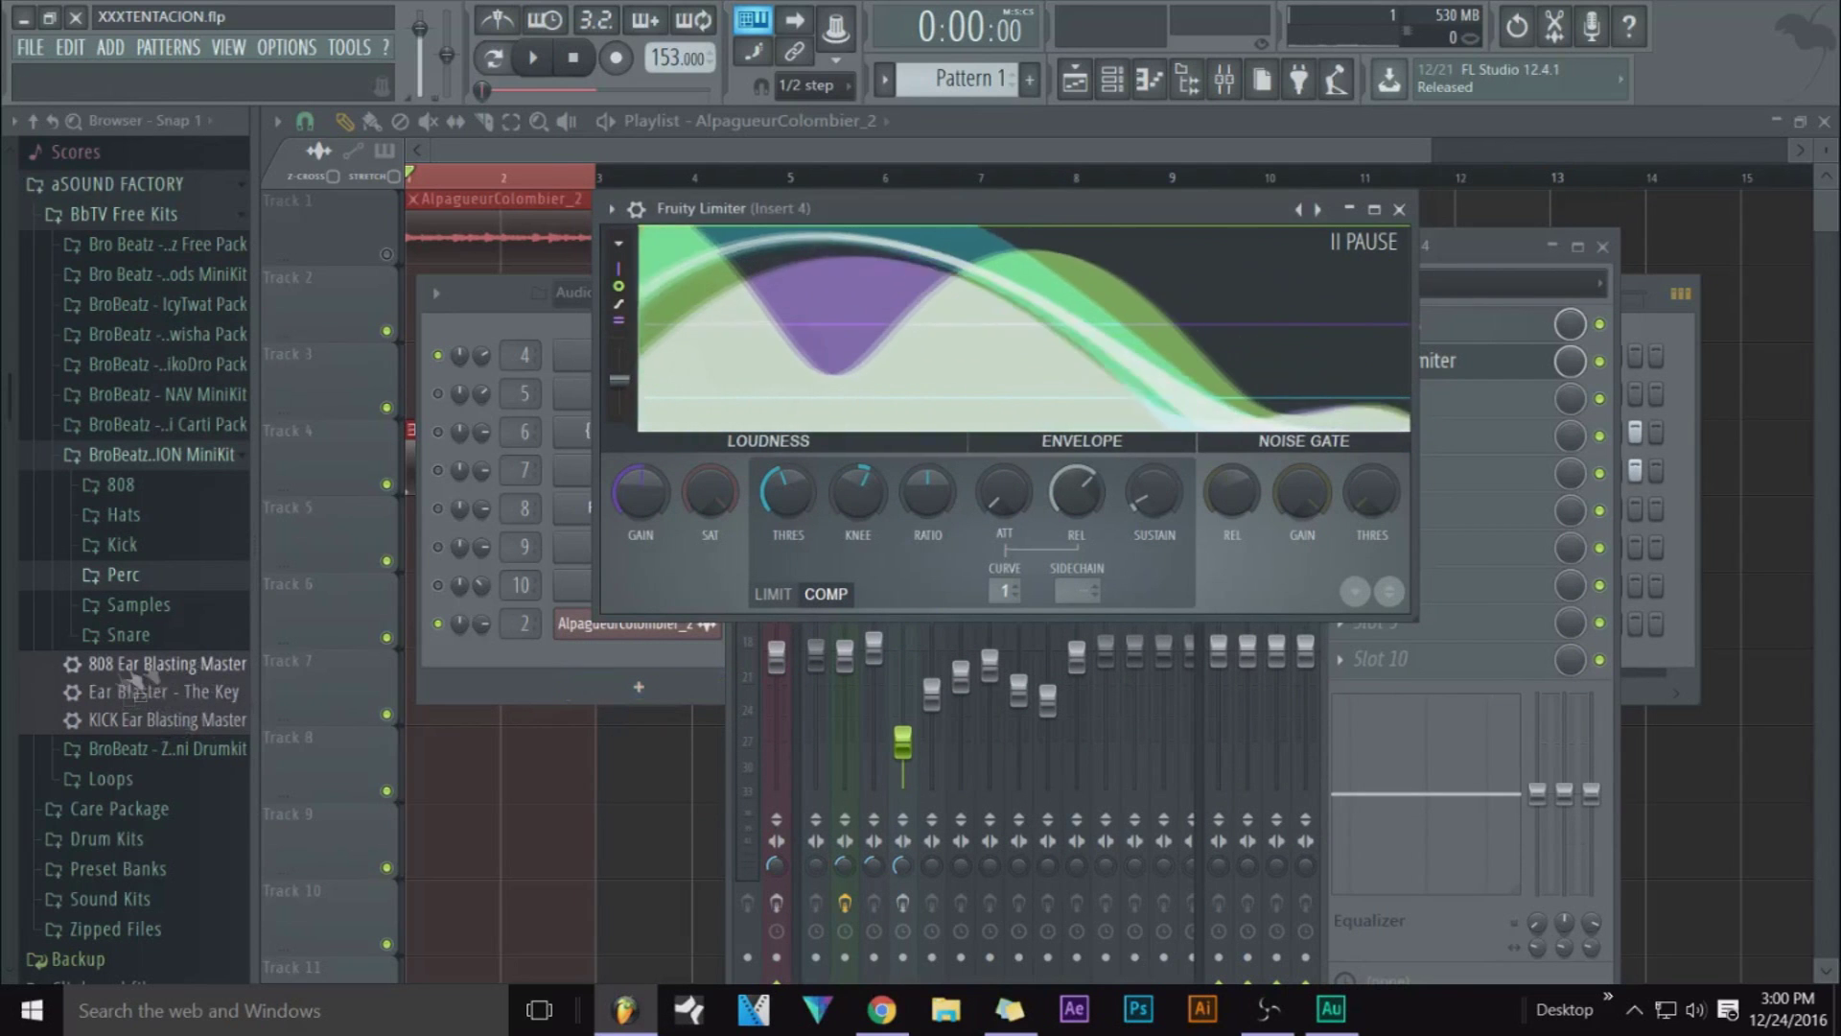
Load the 808 Ear Blasting Master preset from the BroBeatz - XXXTENTACION MiniKit onto mixer Insert 4 and audition the 808
mouse_move(201, 676)
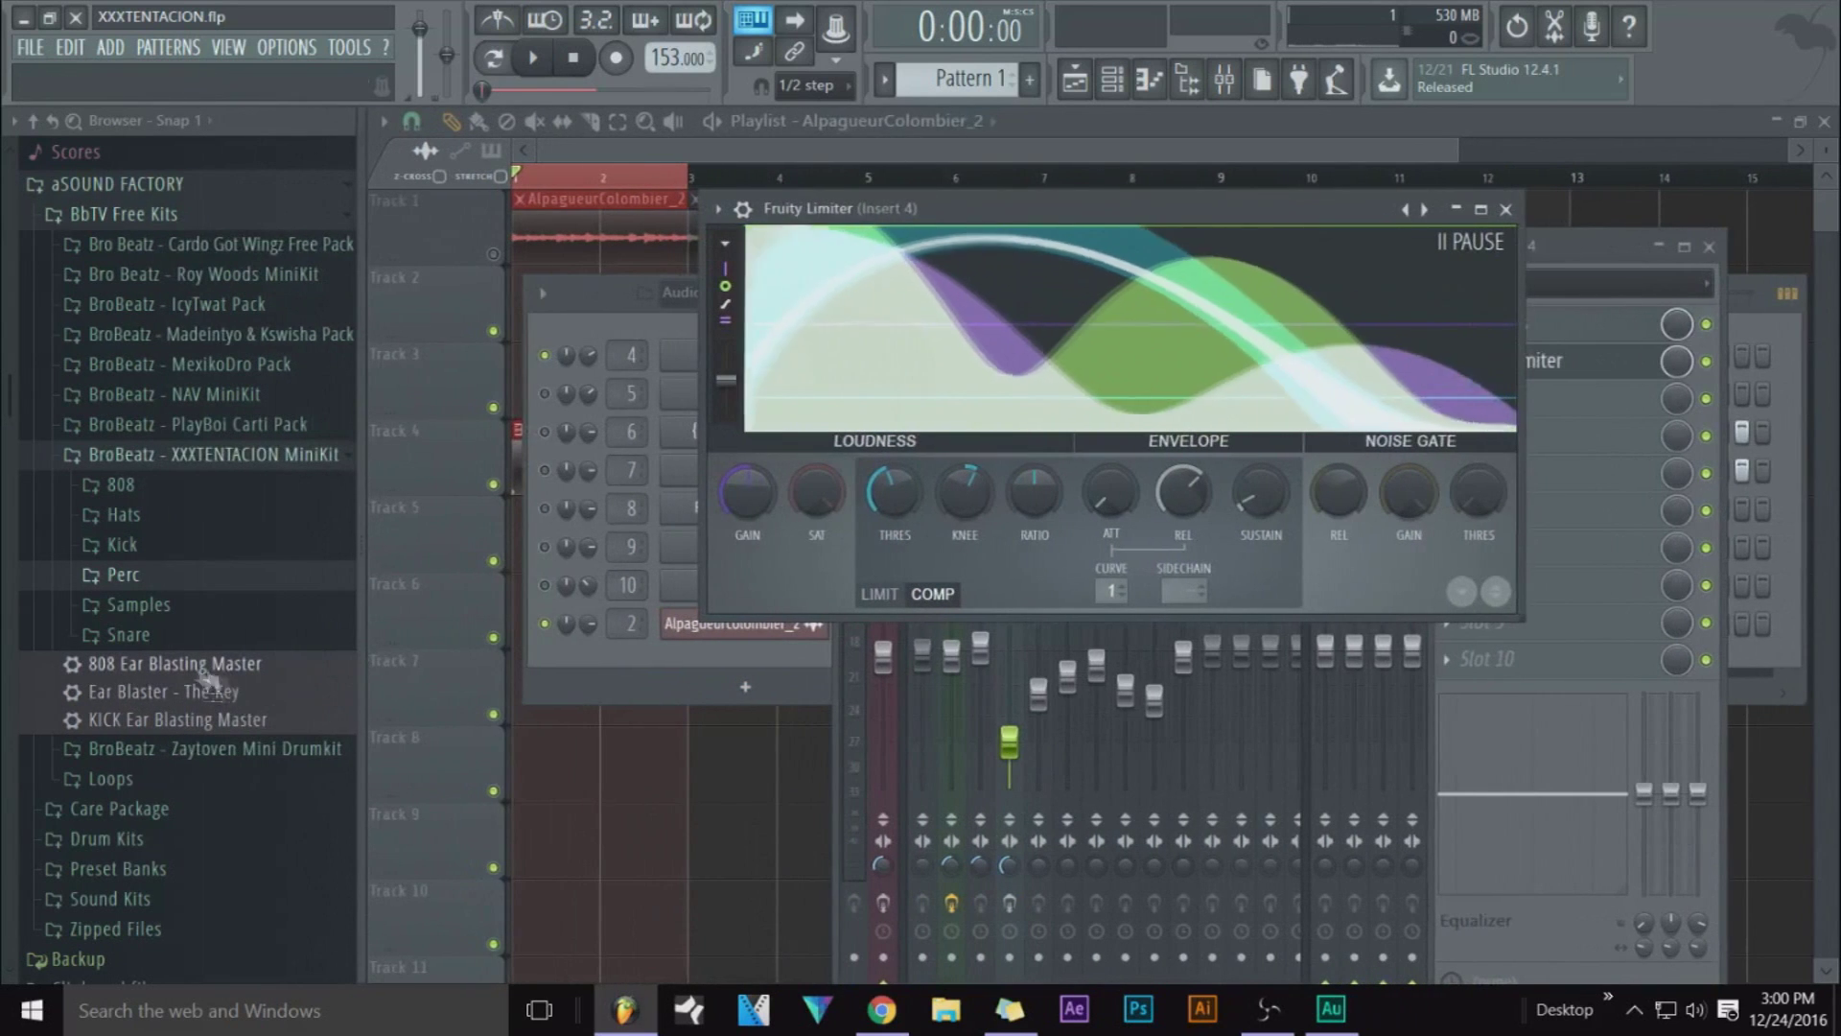
click(1582, 263)
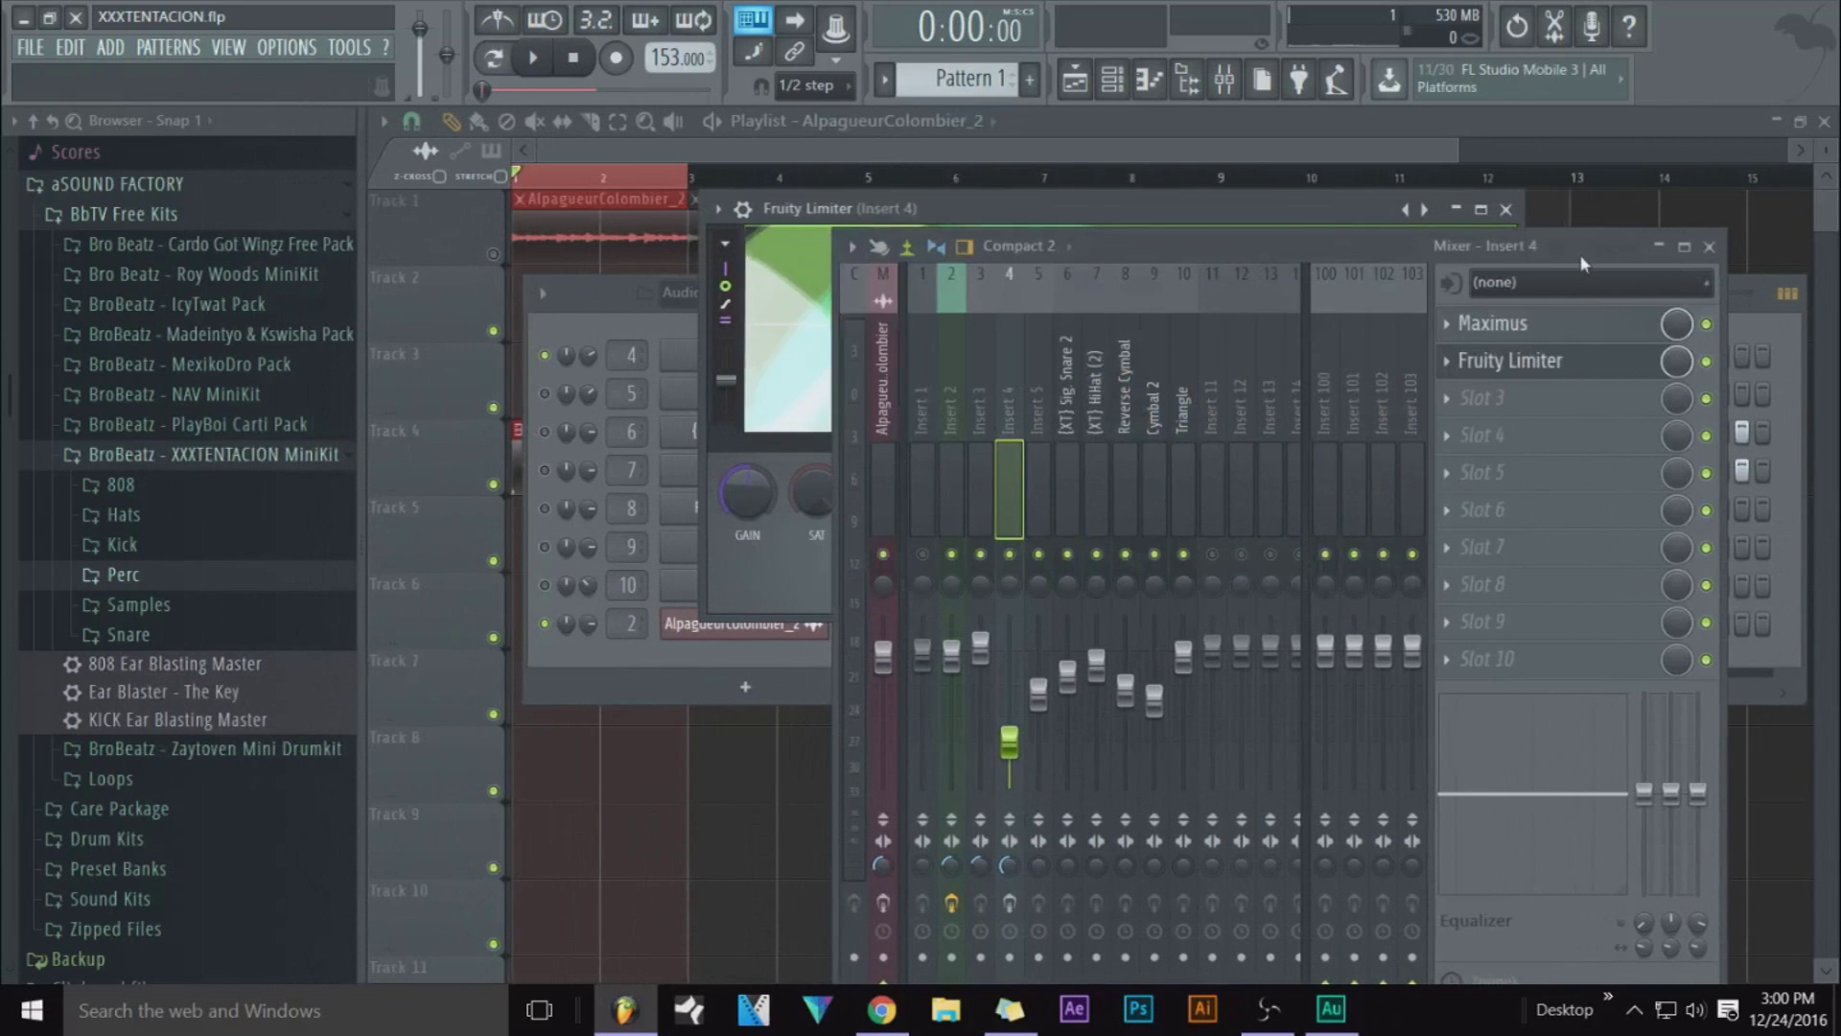
drag(213, 667, 197, 683)
drag(1546, 388, 1519, 331)
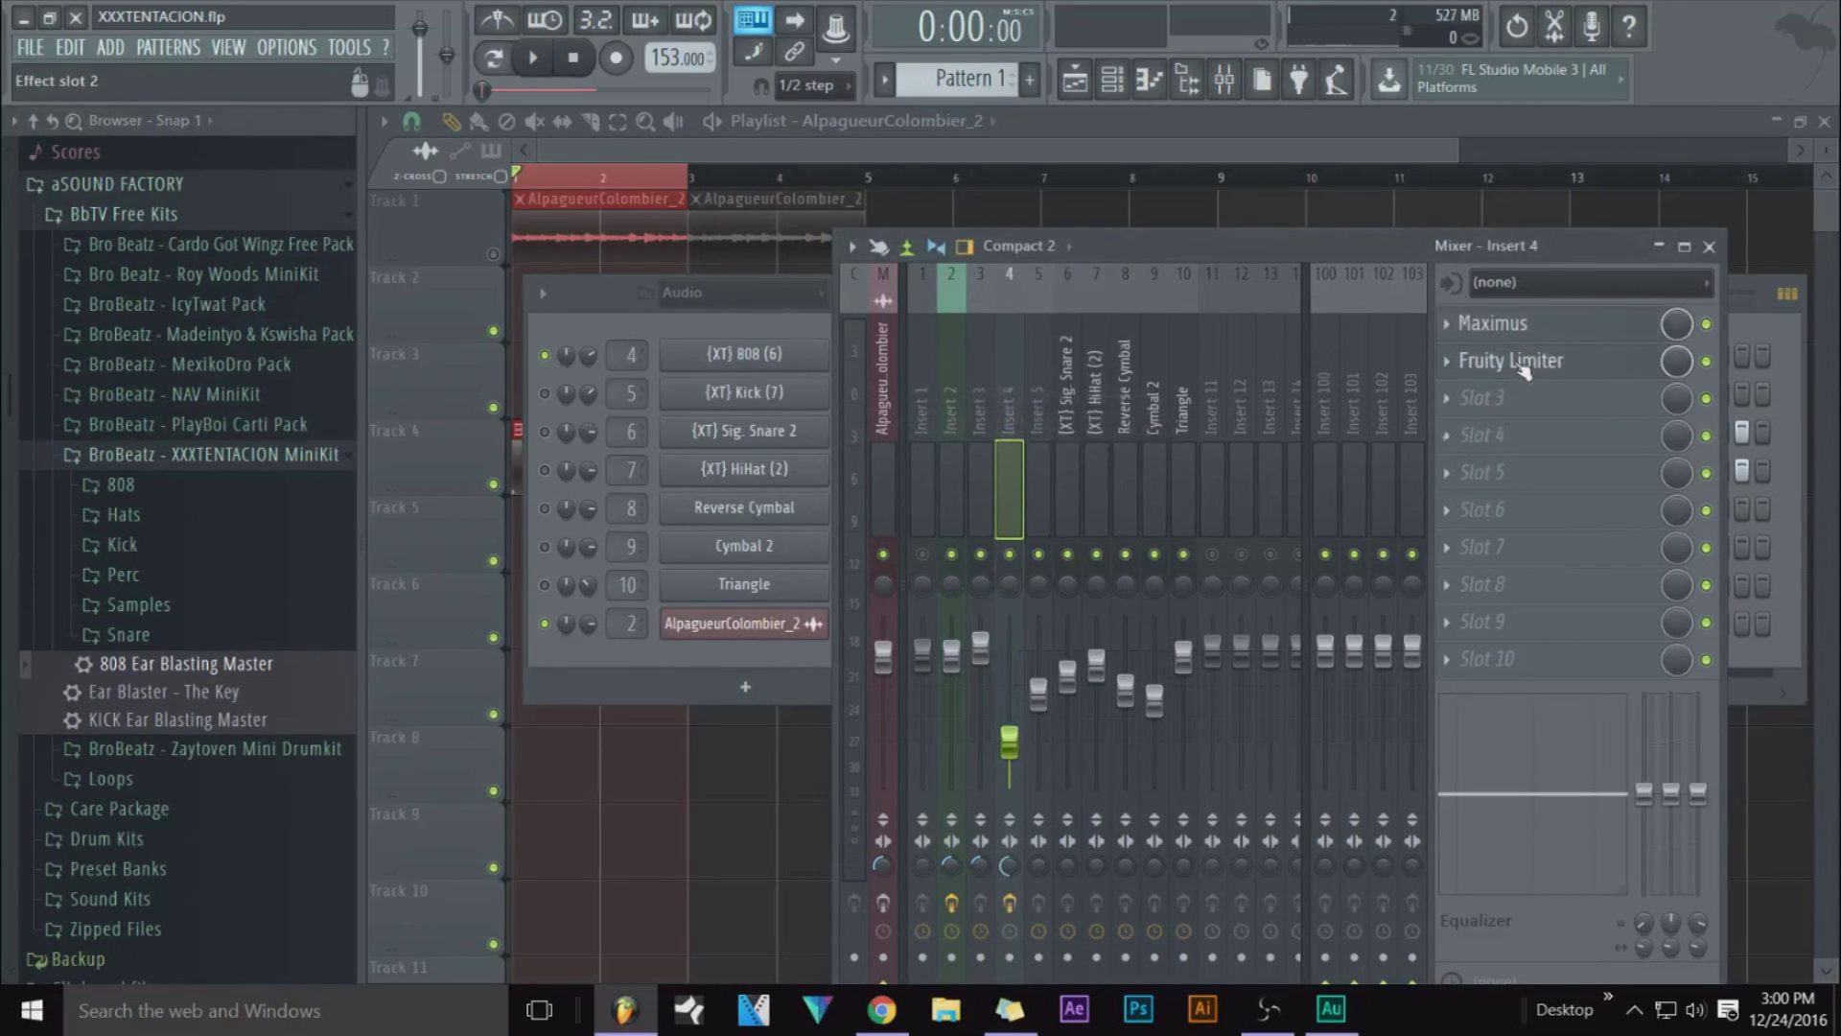
key(space)
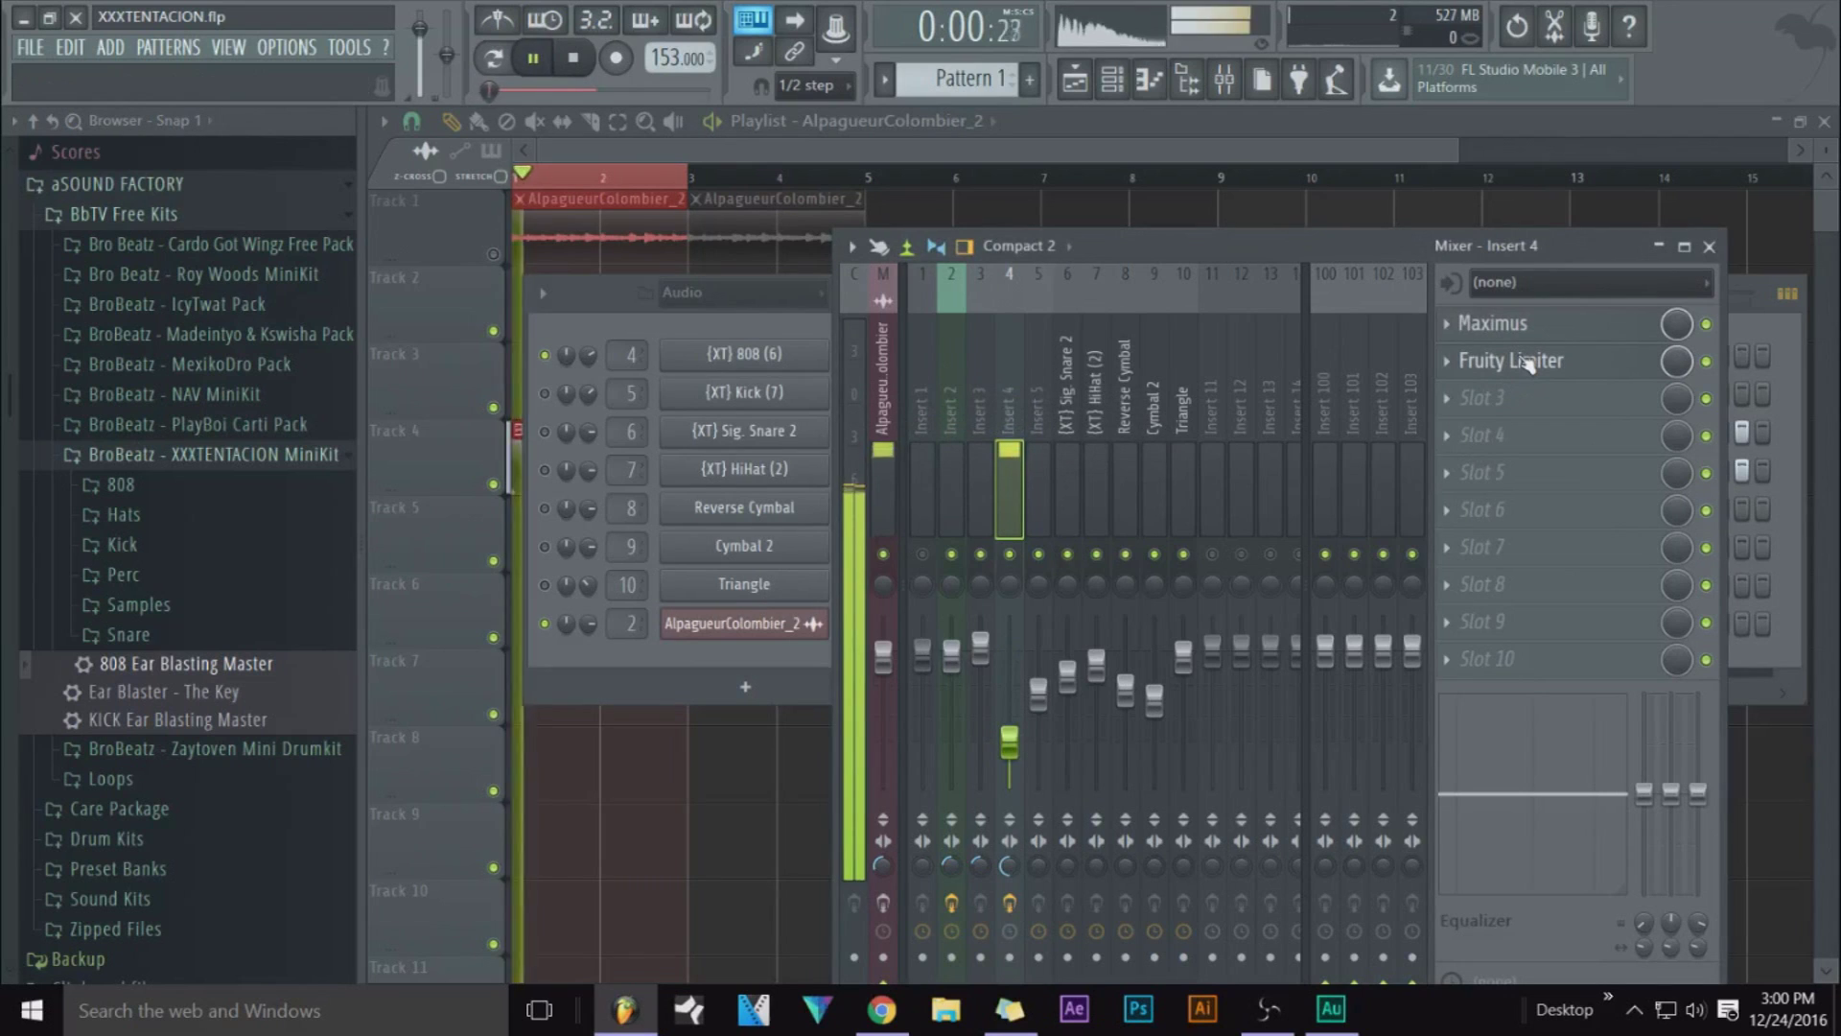
Inspect the Fruity Limiter and Maximus settings that the 808 preset loaded on Insert 4
click(1528, 362)
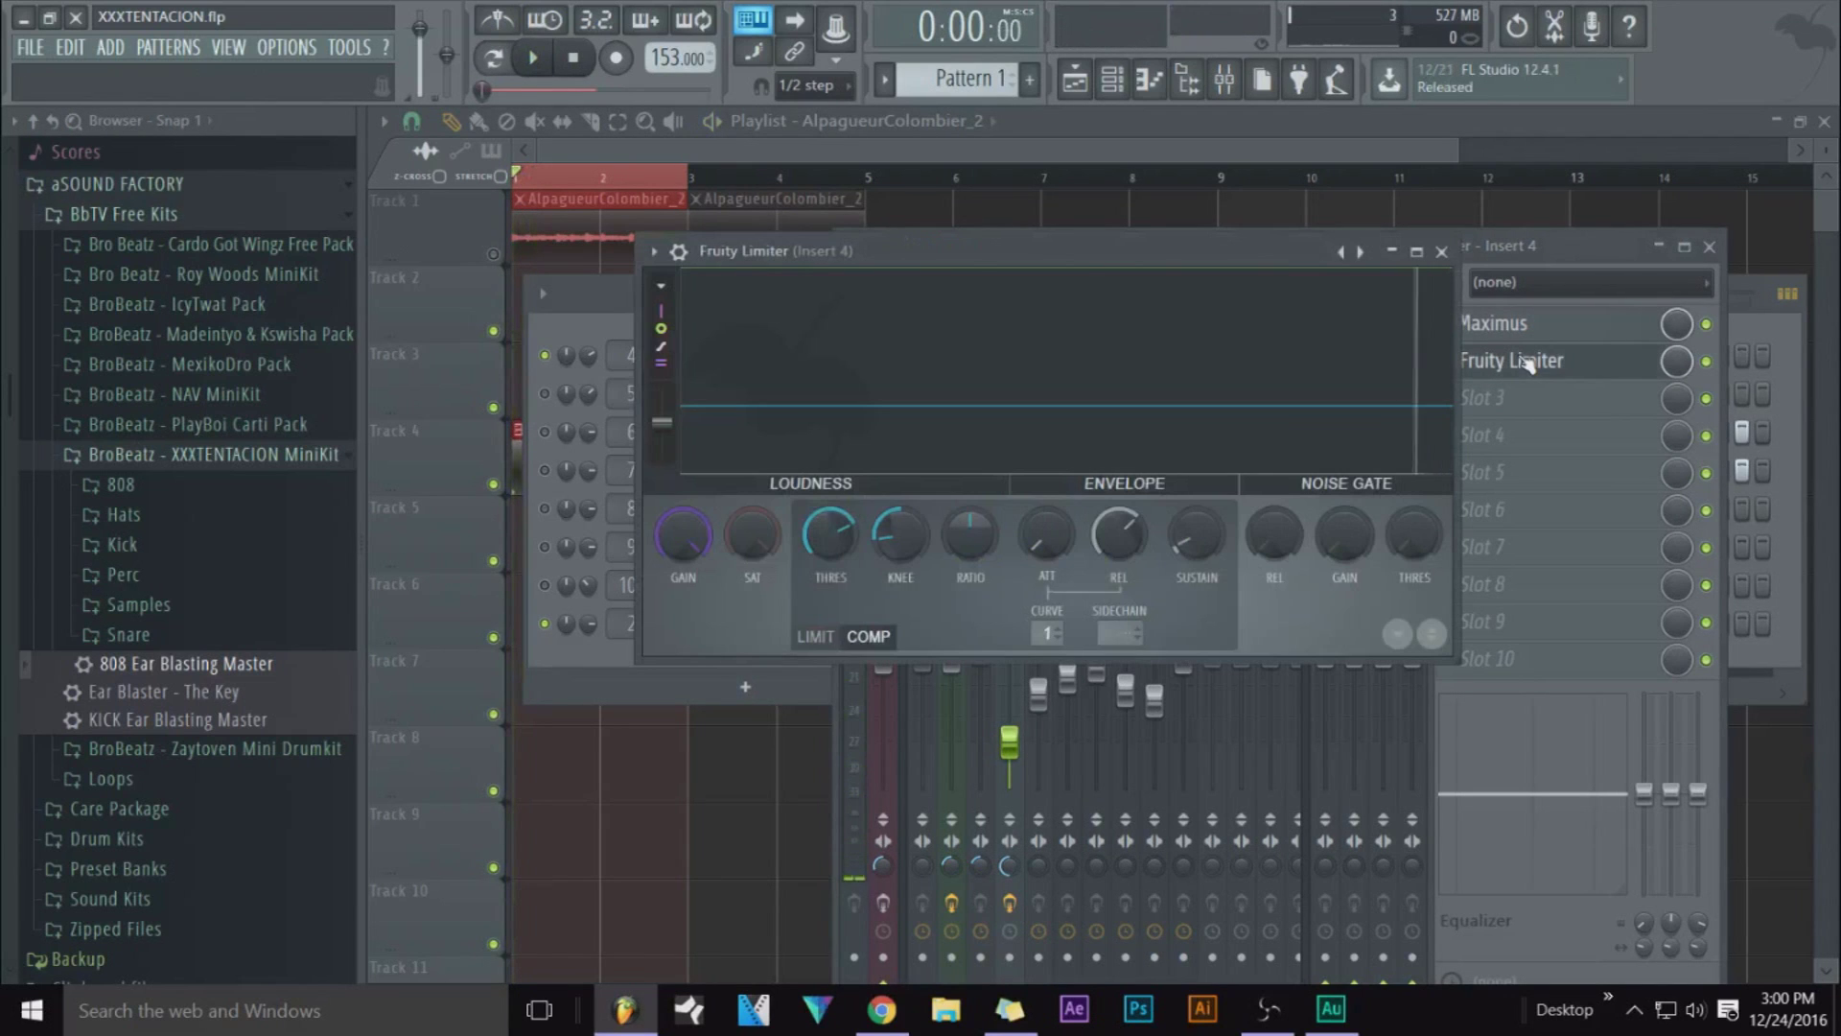
click(1441, 253)
click(1572, 333)
click(1572, 334)
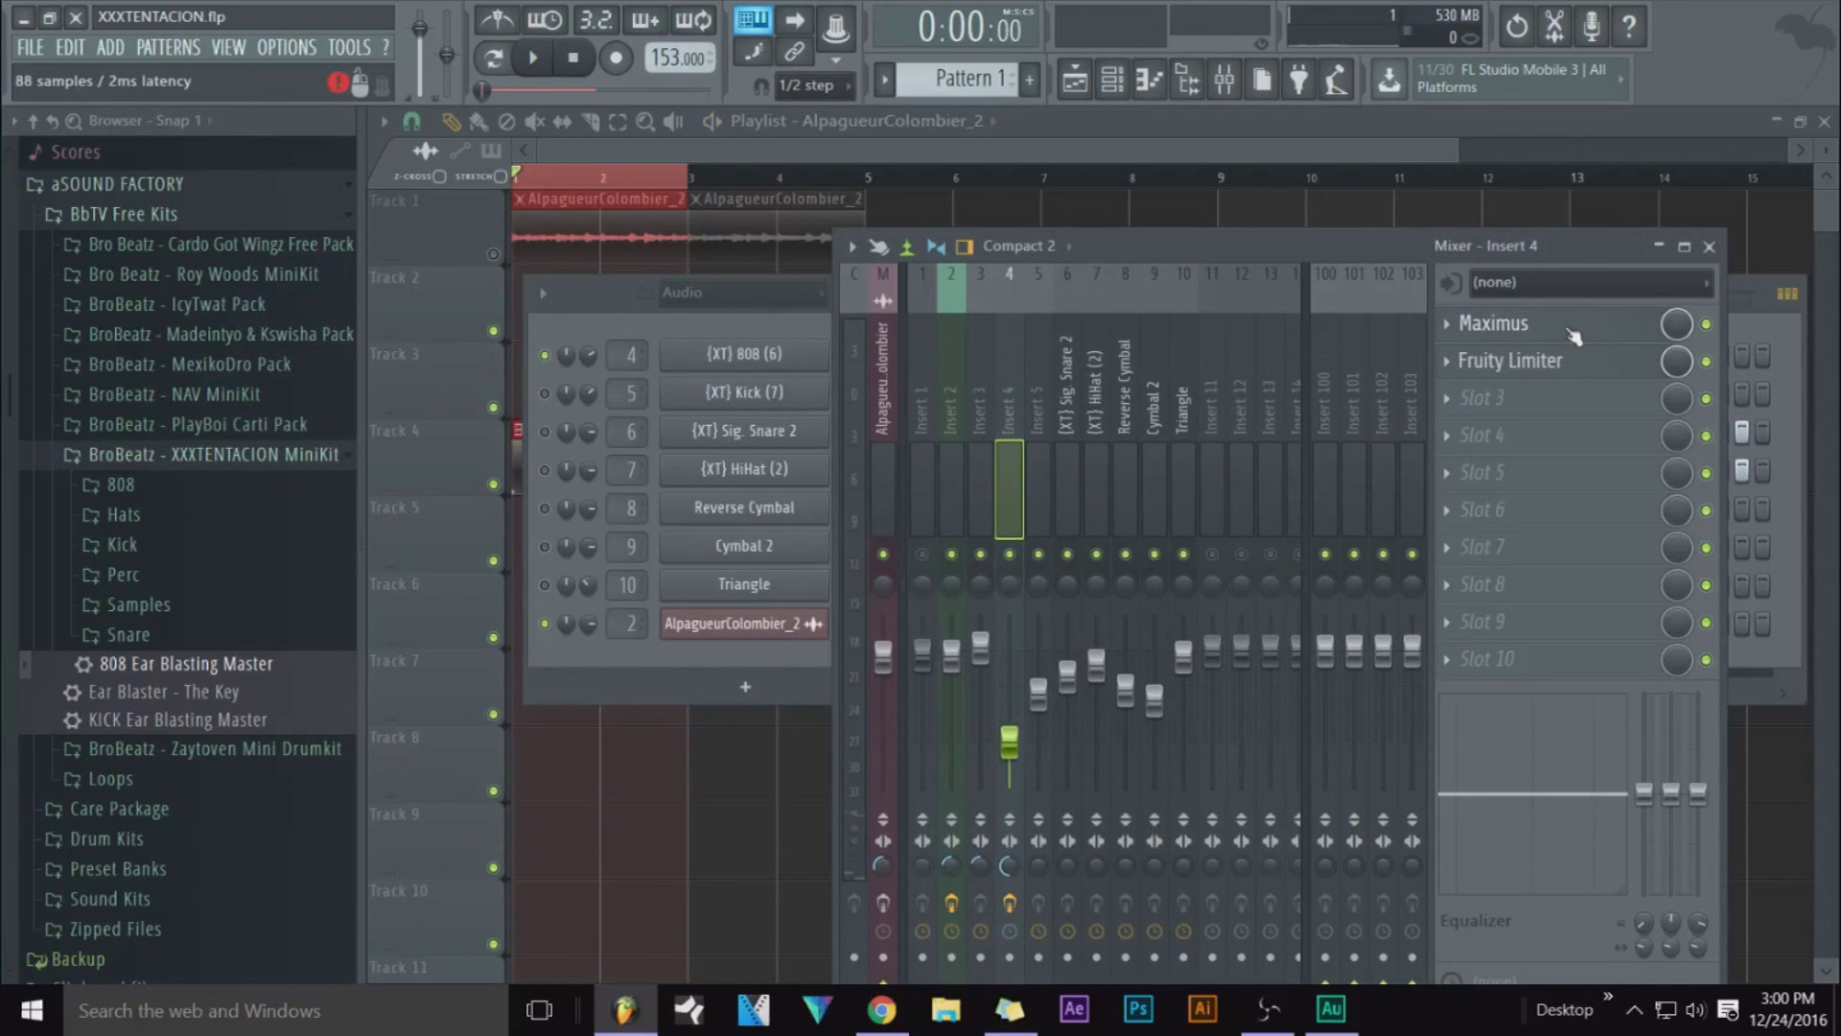
Load the KICK Ear Blasting Master preset onto mixer Insert 5 and check playback of Inserts 4 and 5
drag(1033, 461, 1039, 459)
key(space)
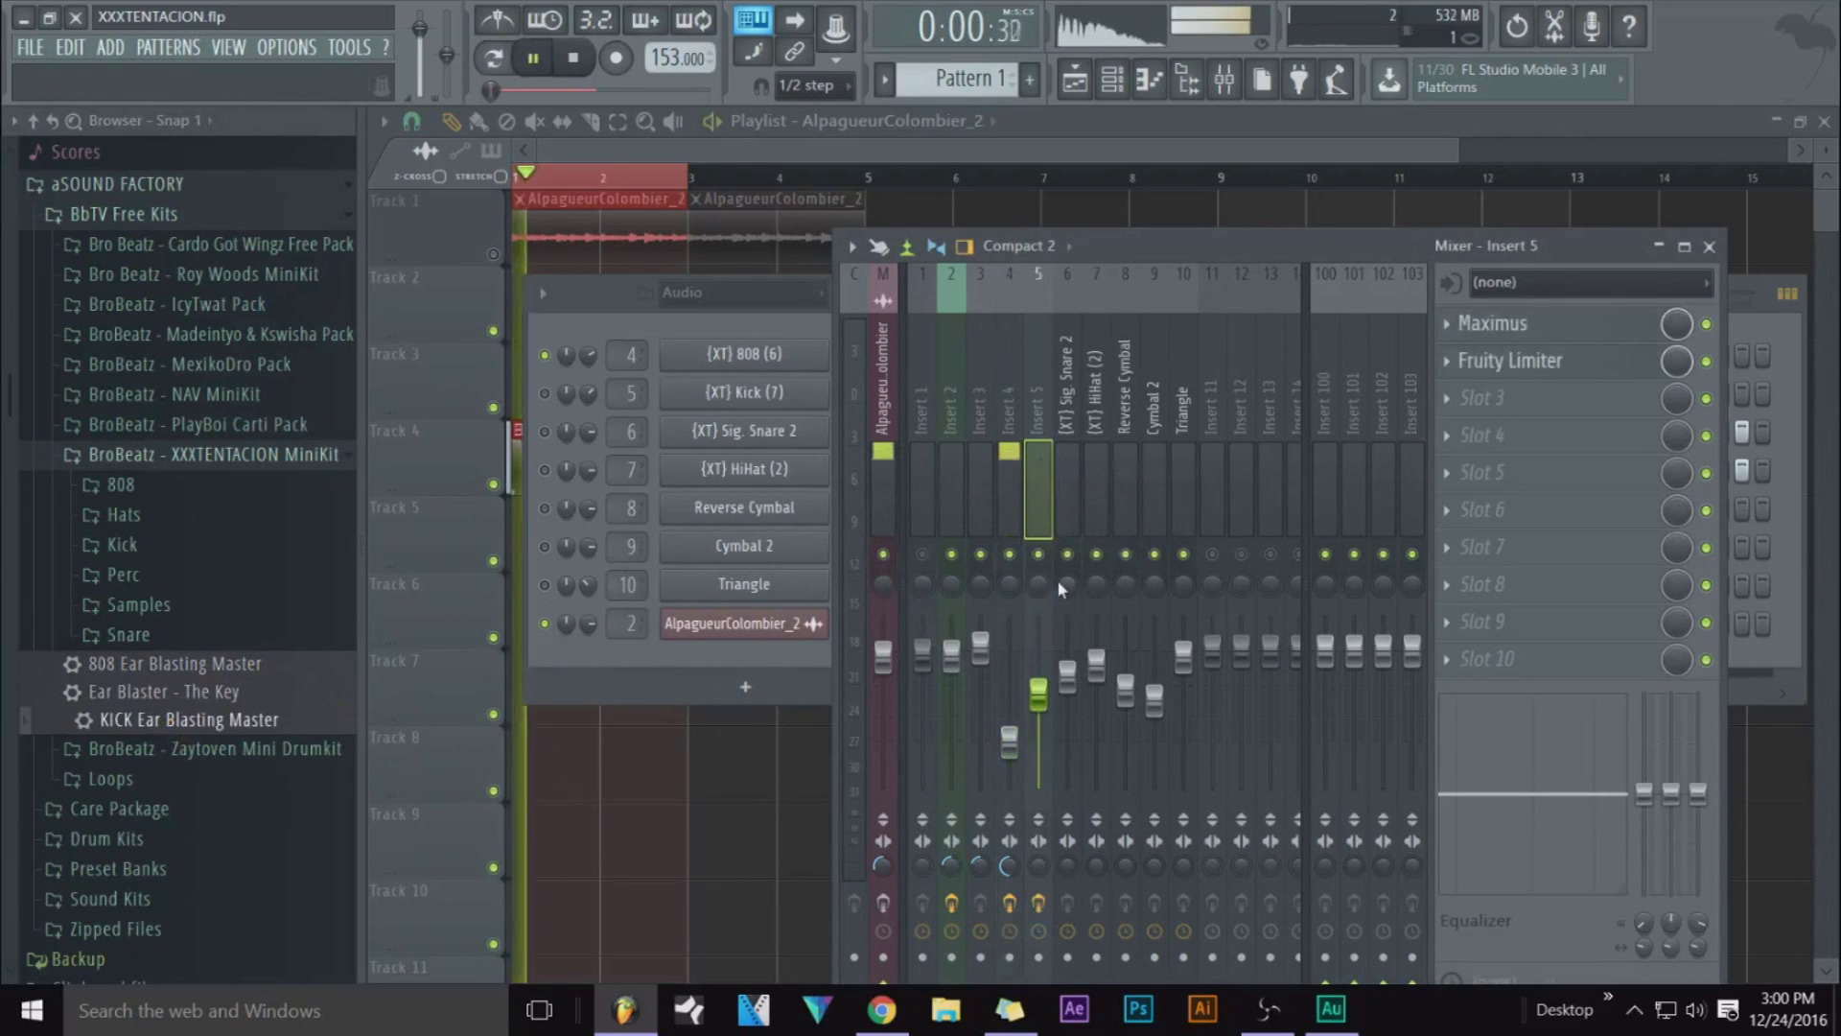
key(space)
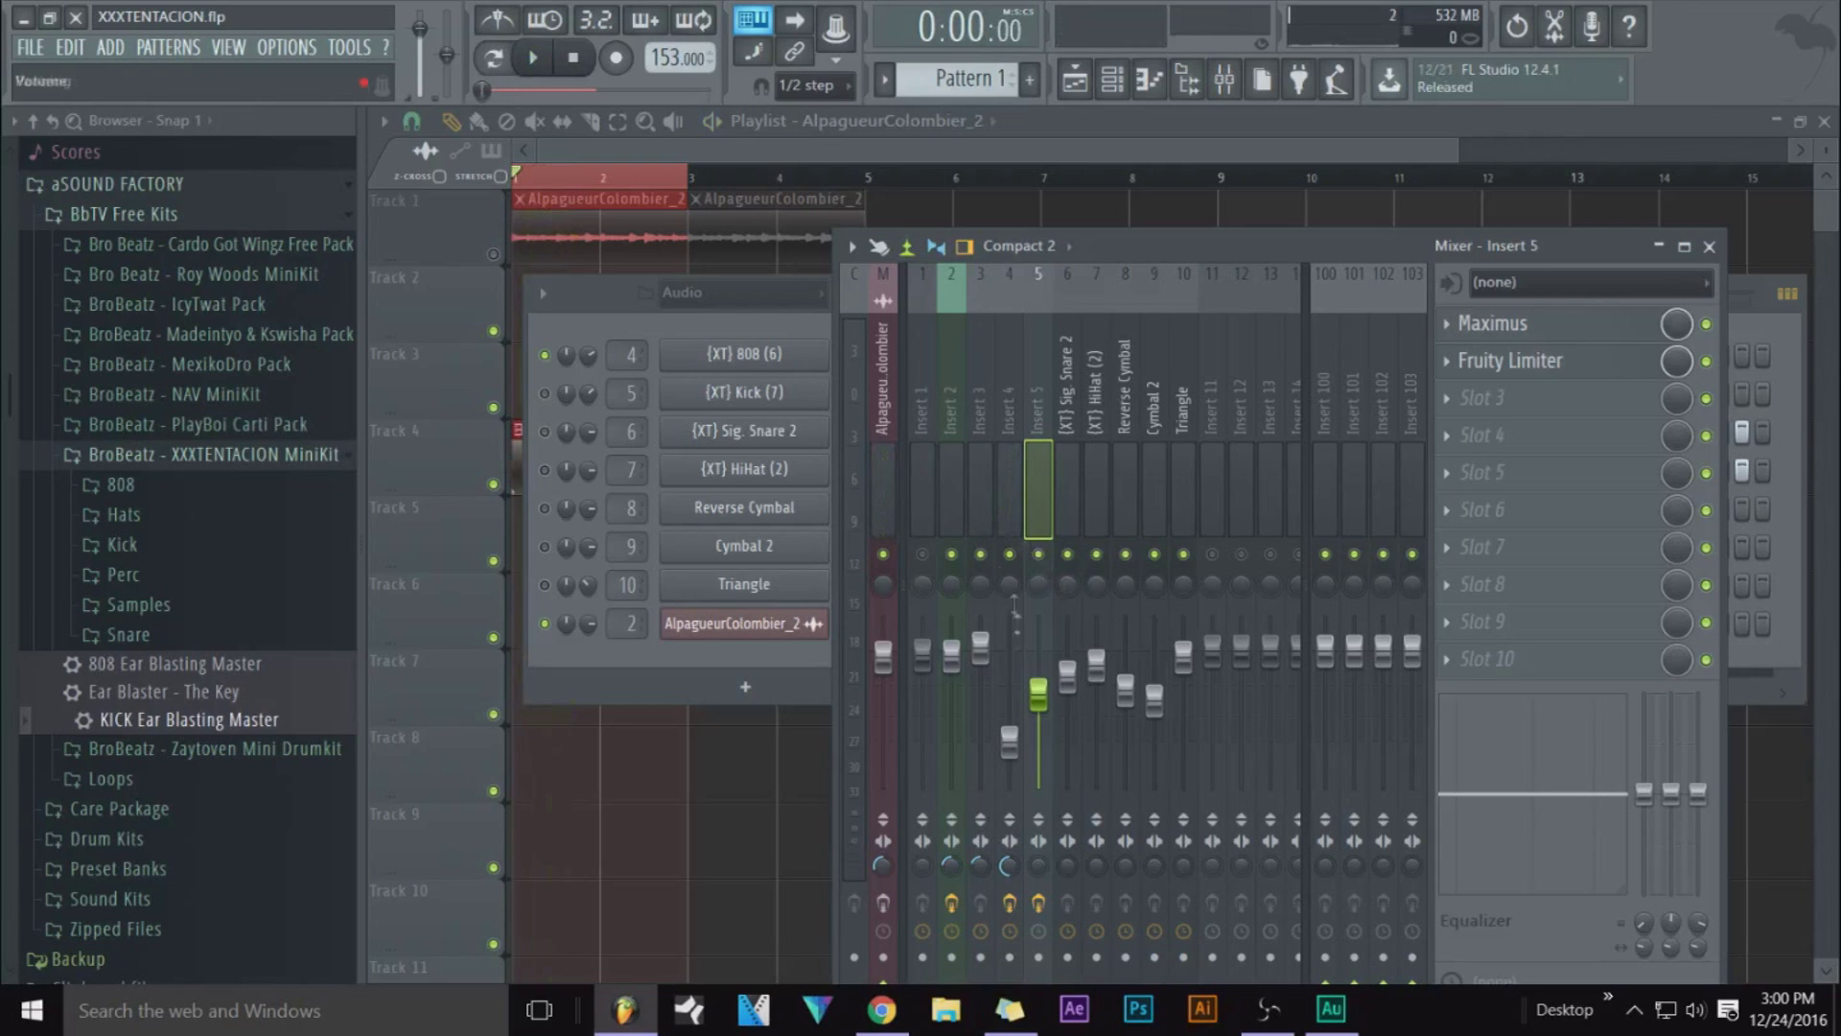
key(space)
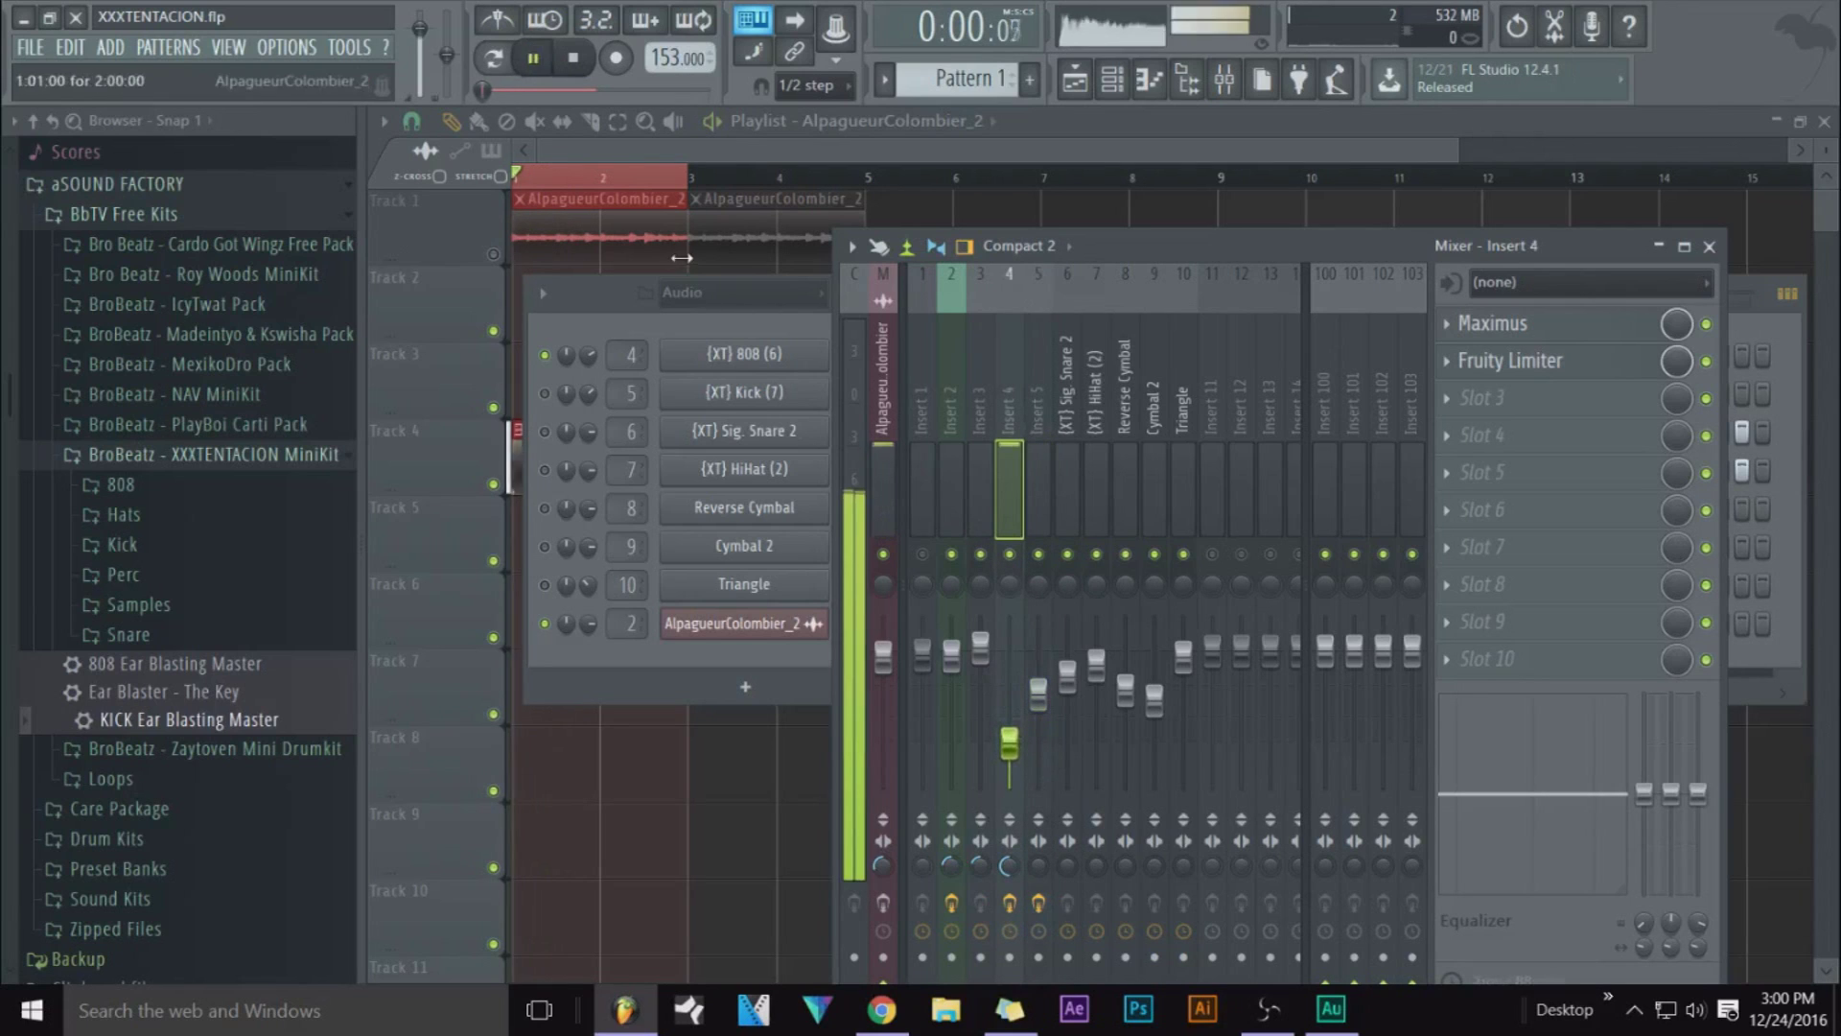
key(space)
key(space)
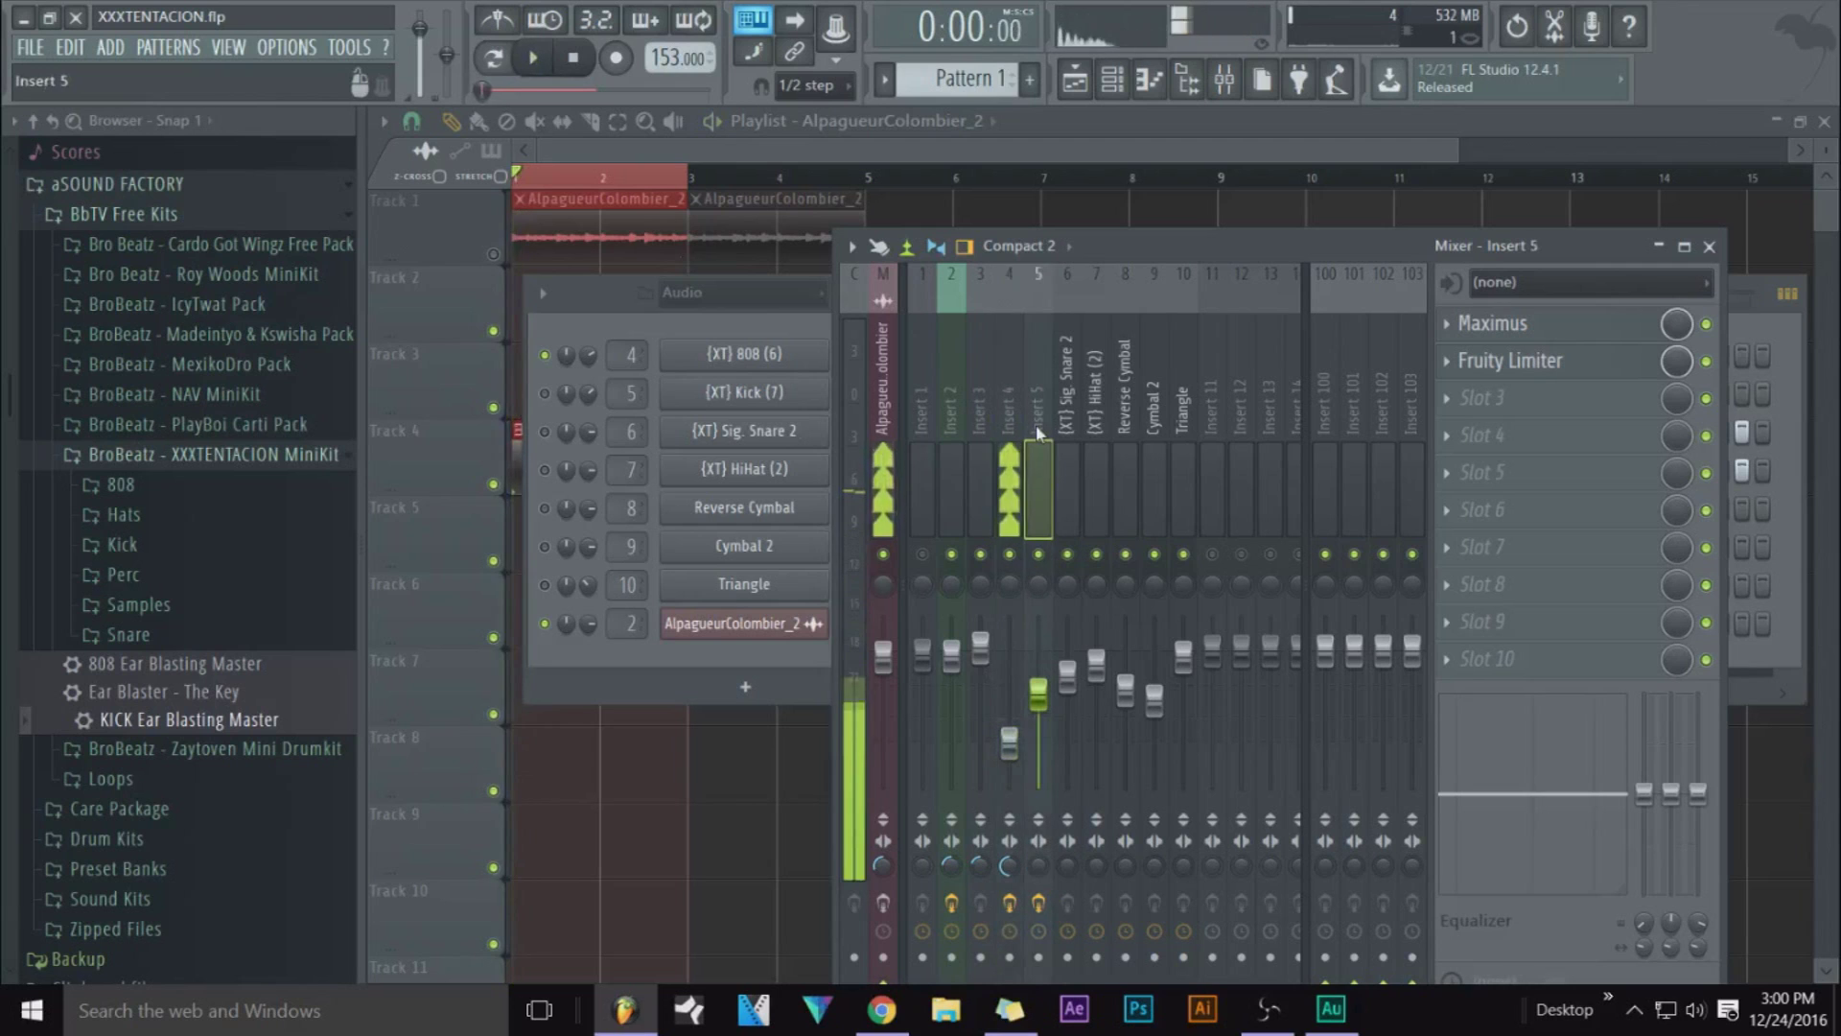
Unmute the {XT} Kick (7) channel and adjust Insert 5's stereo separation while playing the kick with the 808
click(559, 402)
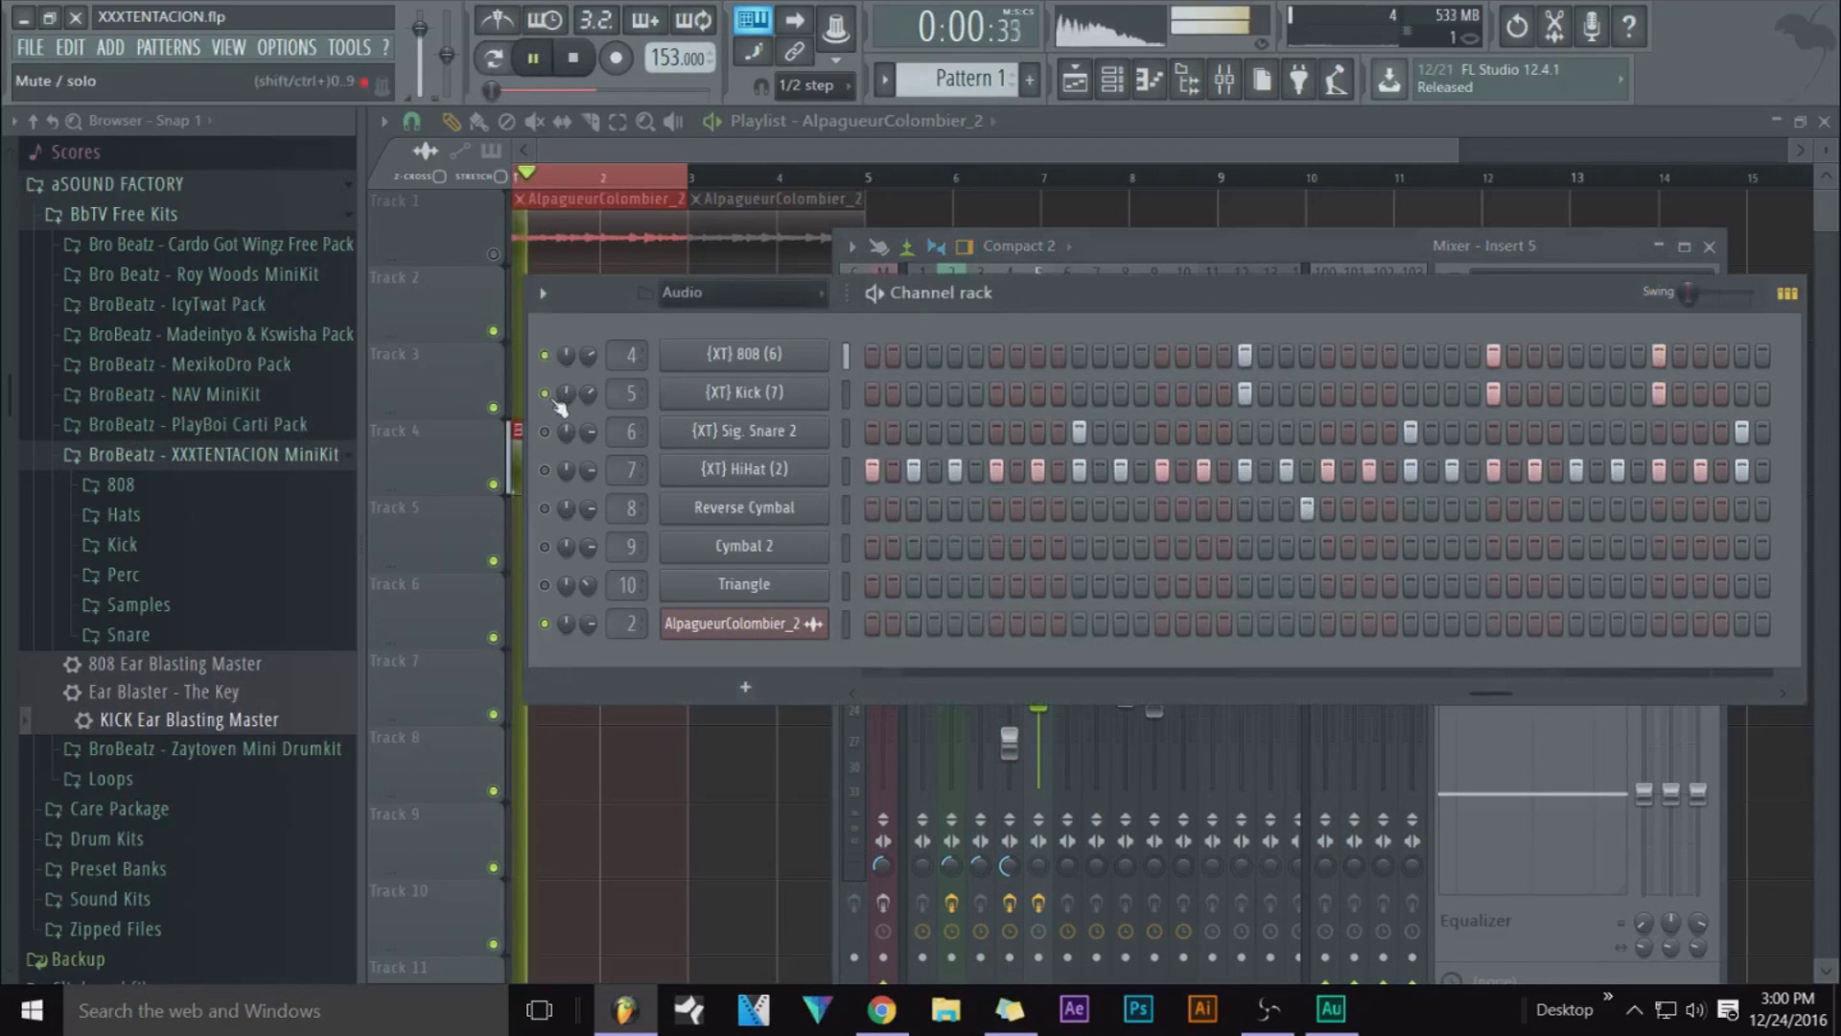
click(1169, 260)
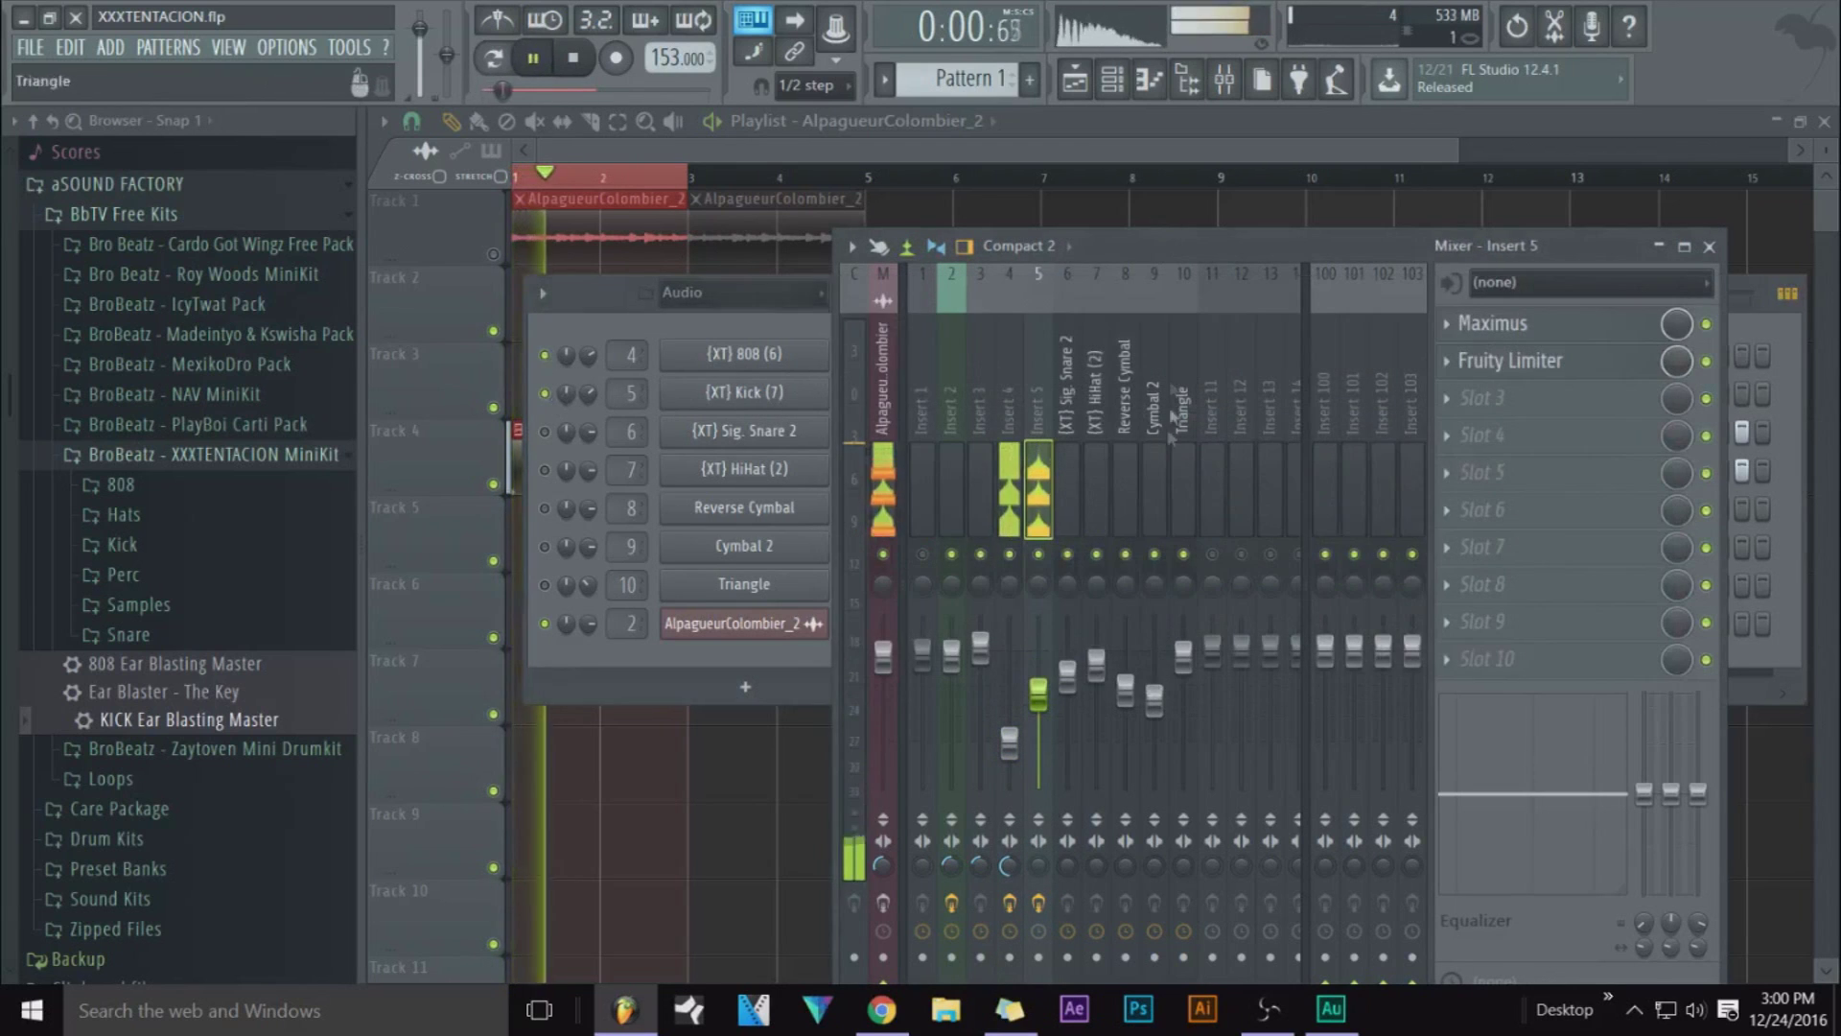
key(space)
key(space)
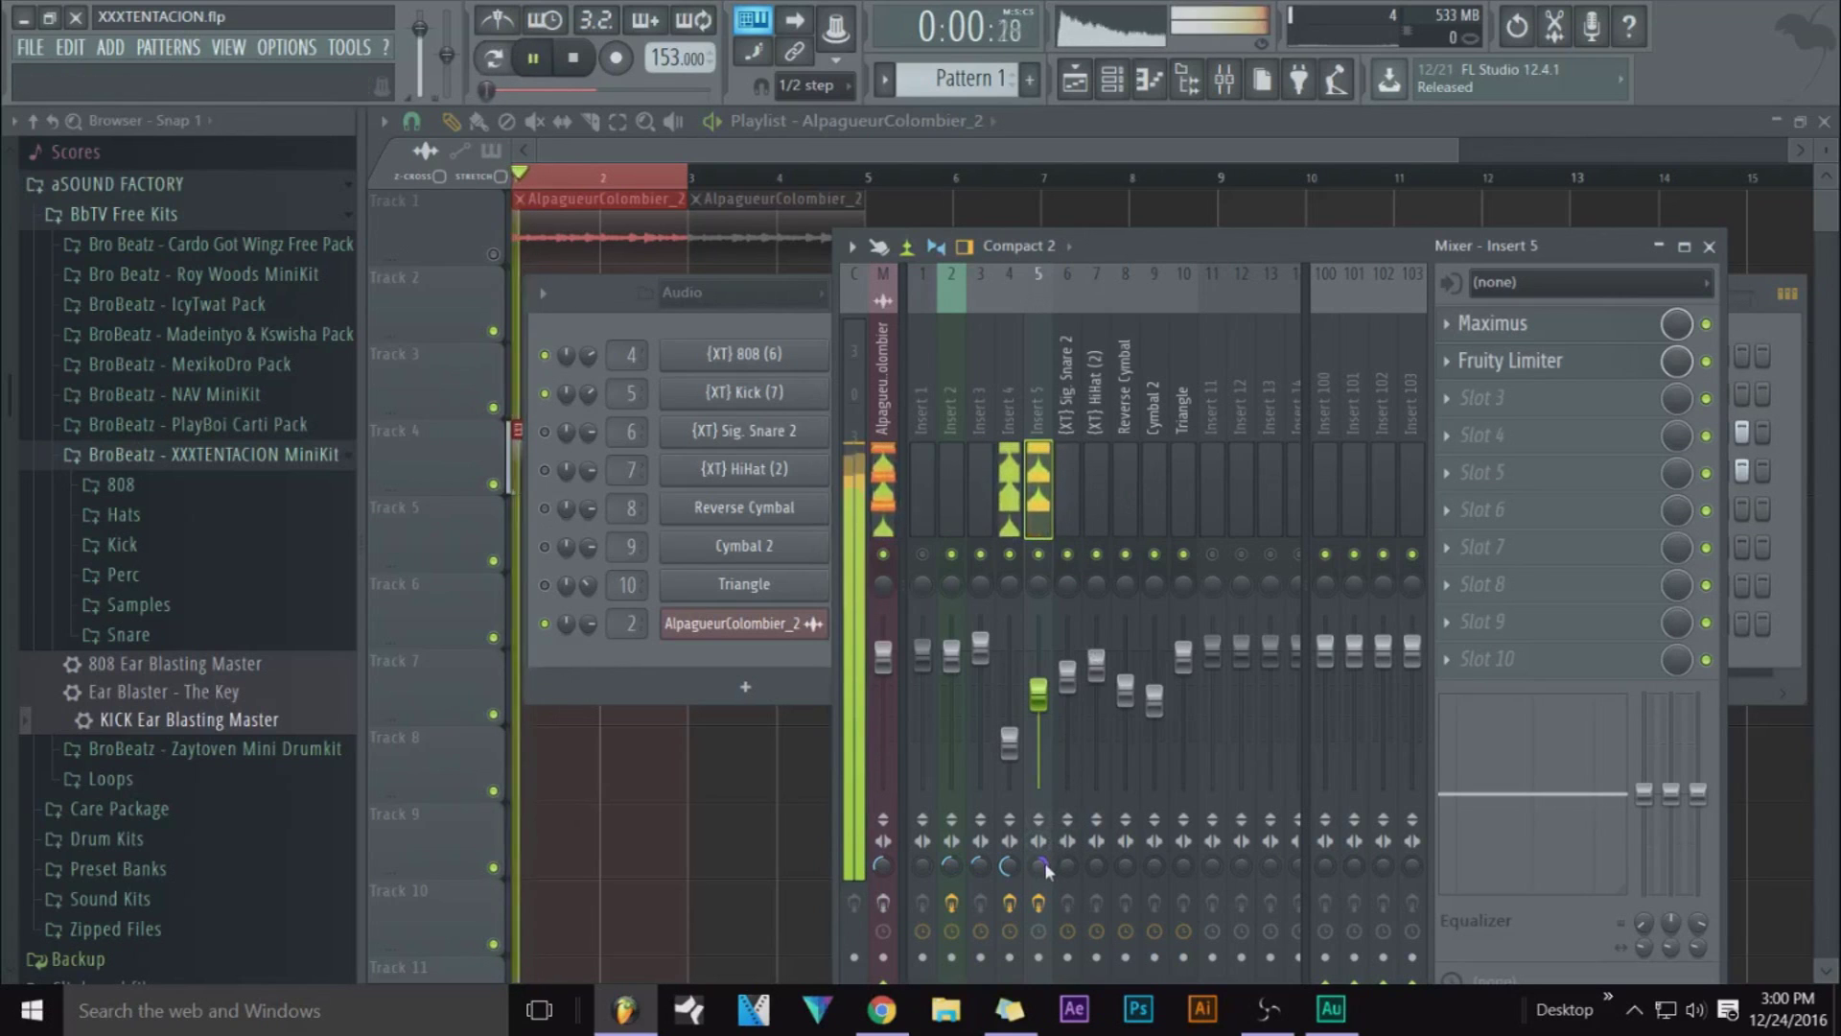
key(space)
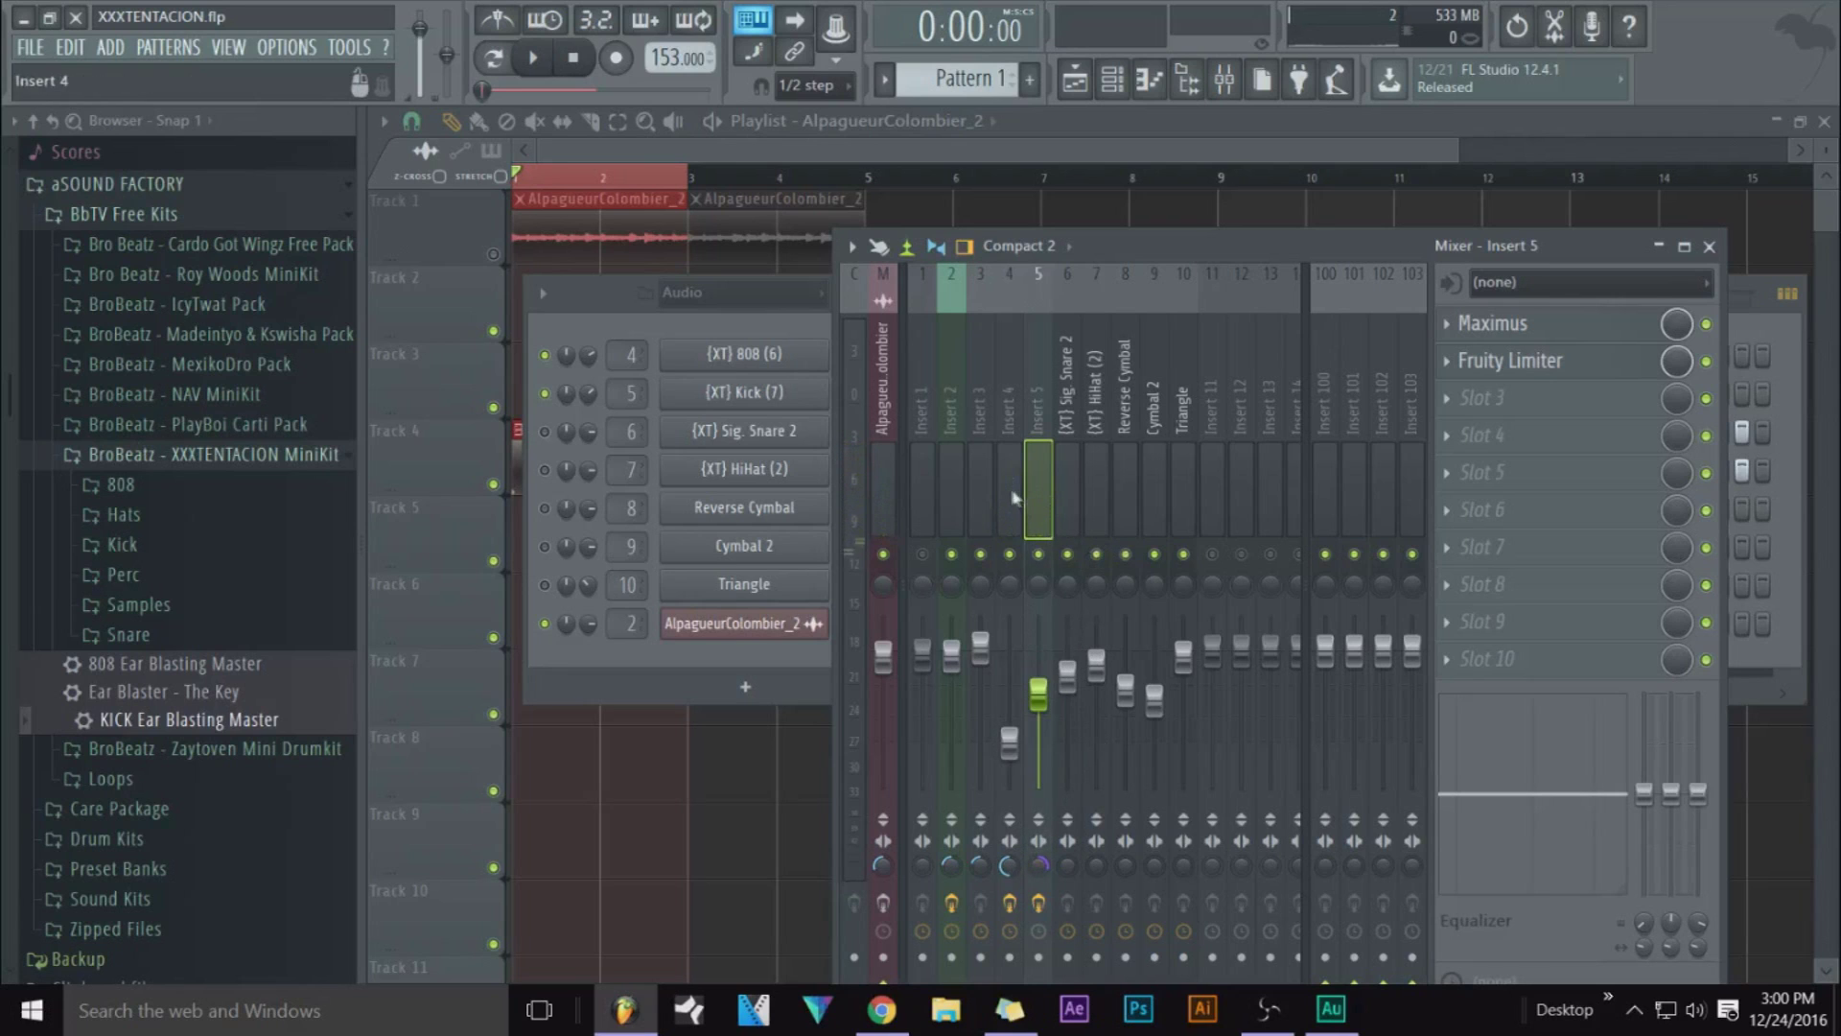
Load the Ear Blaster - The Key preset onto the Master mixer track and audition it with the effects bypassed
click(1070, 504)
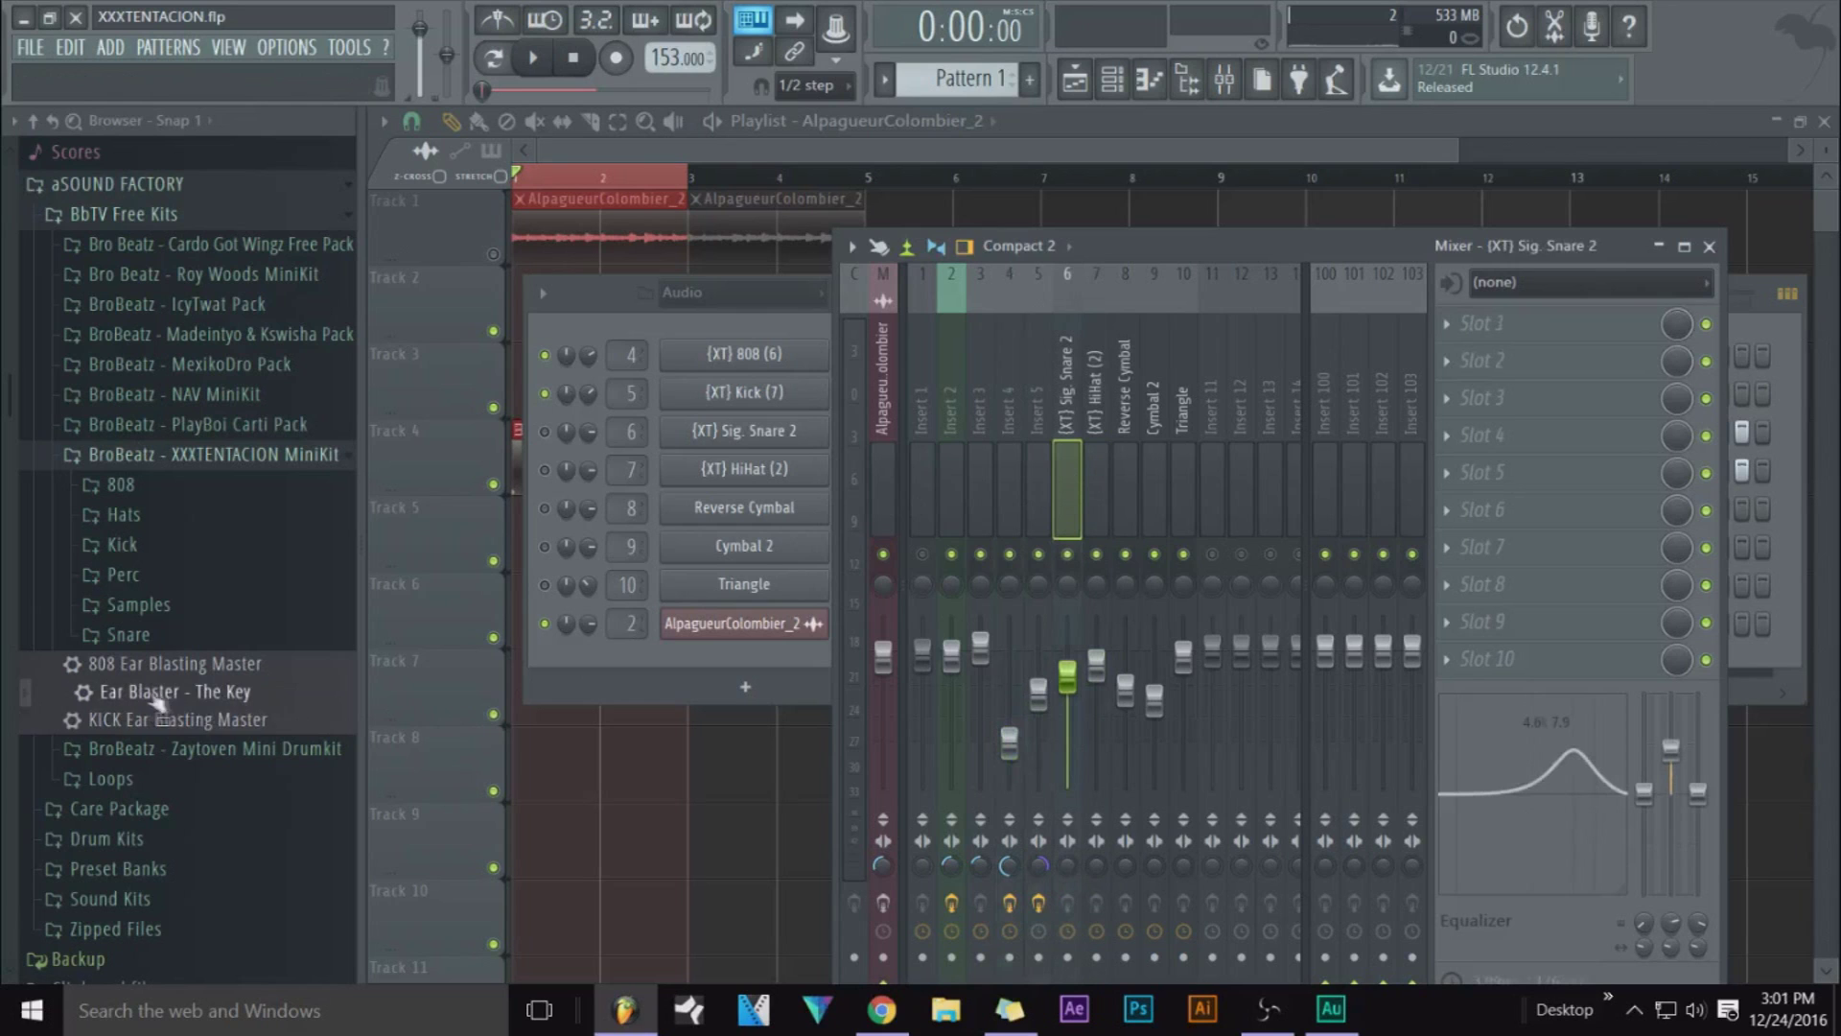
drag(884, 415, 883, 417)
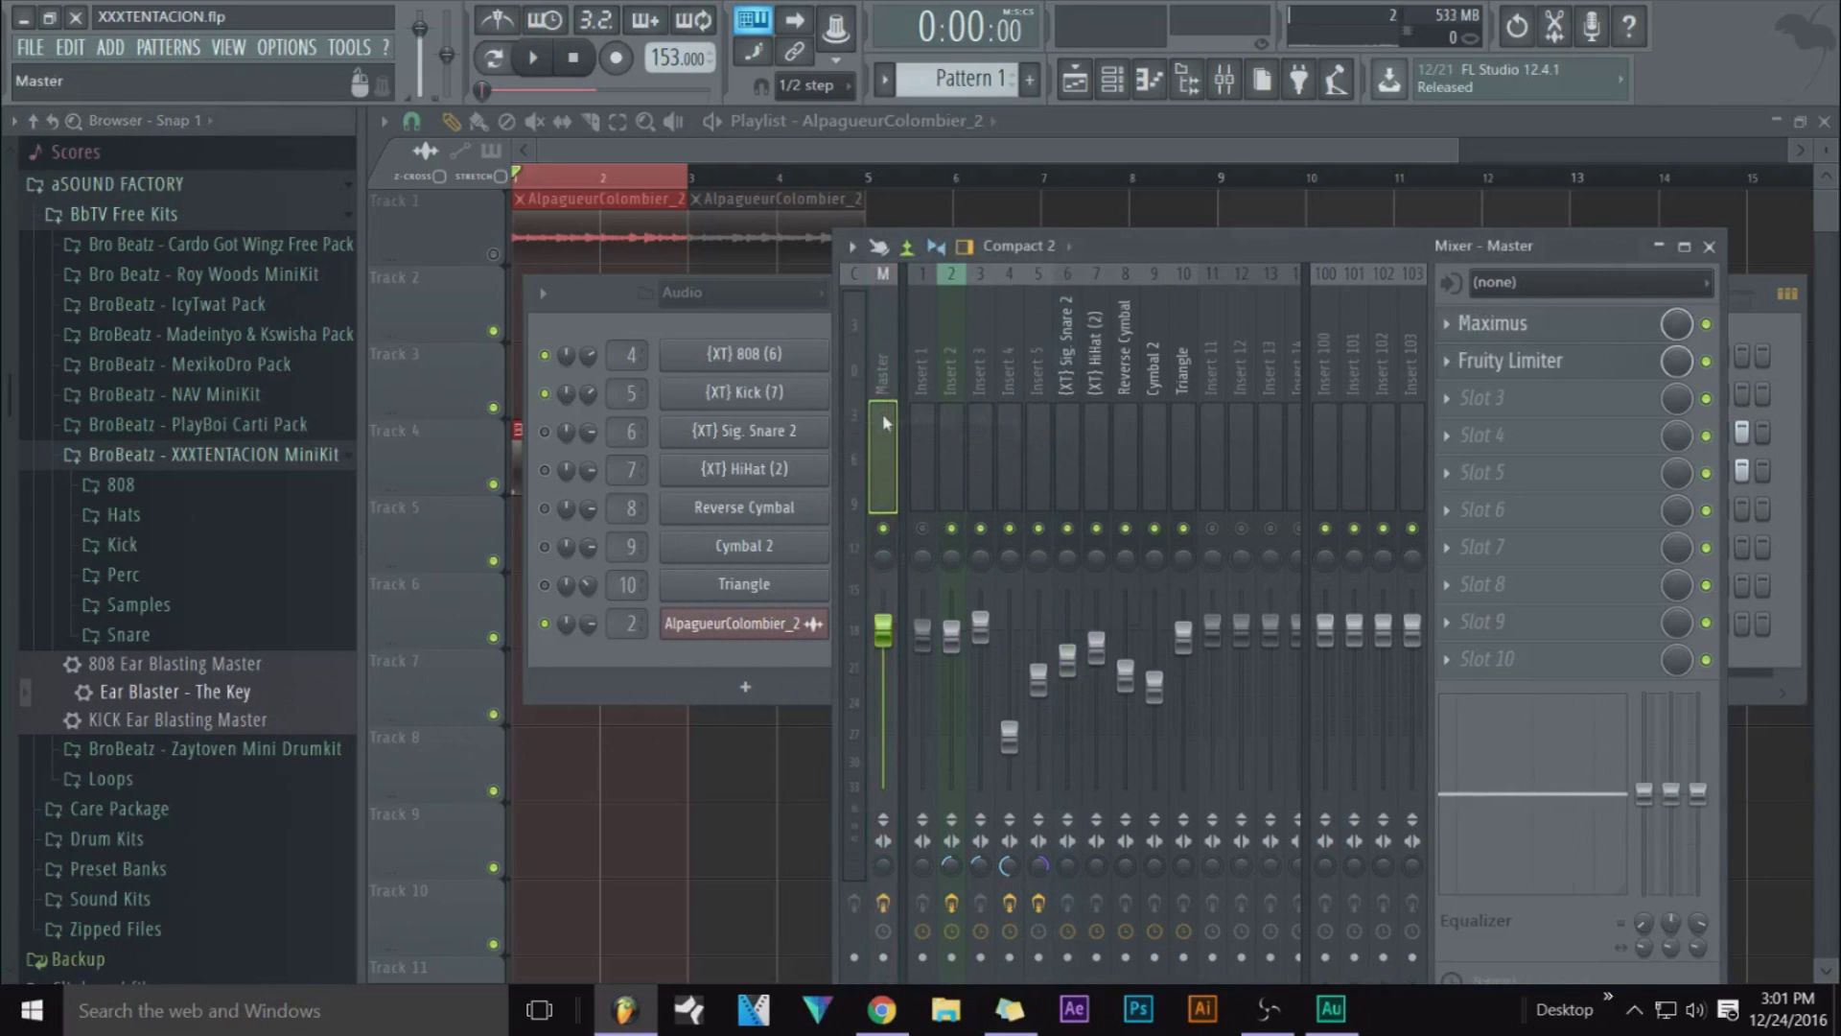
key(space)
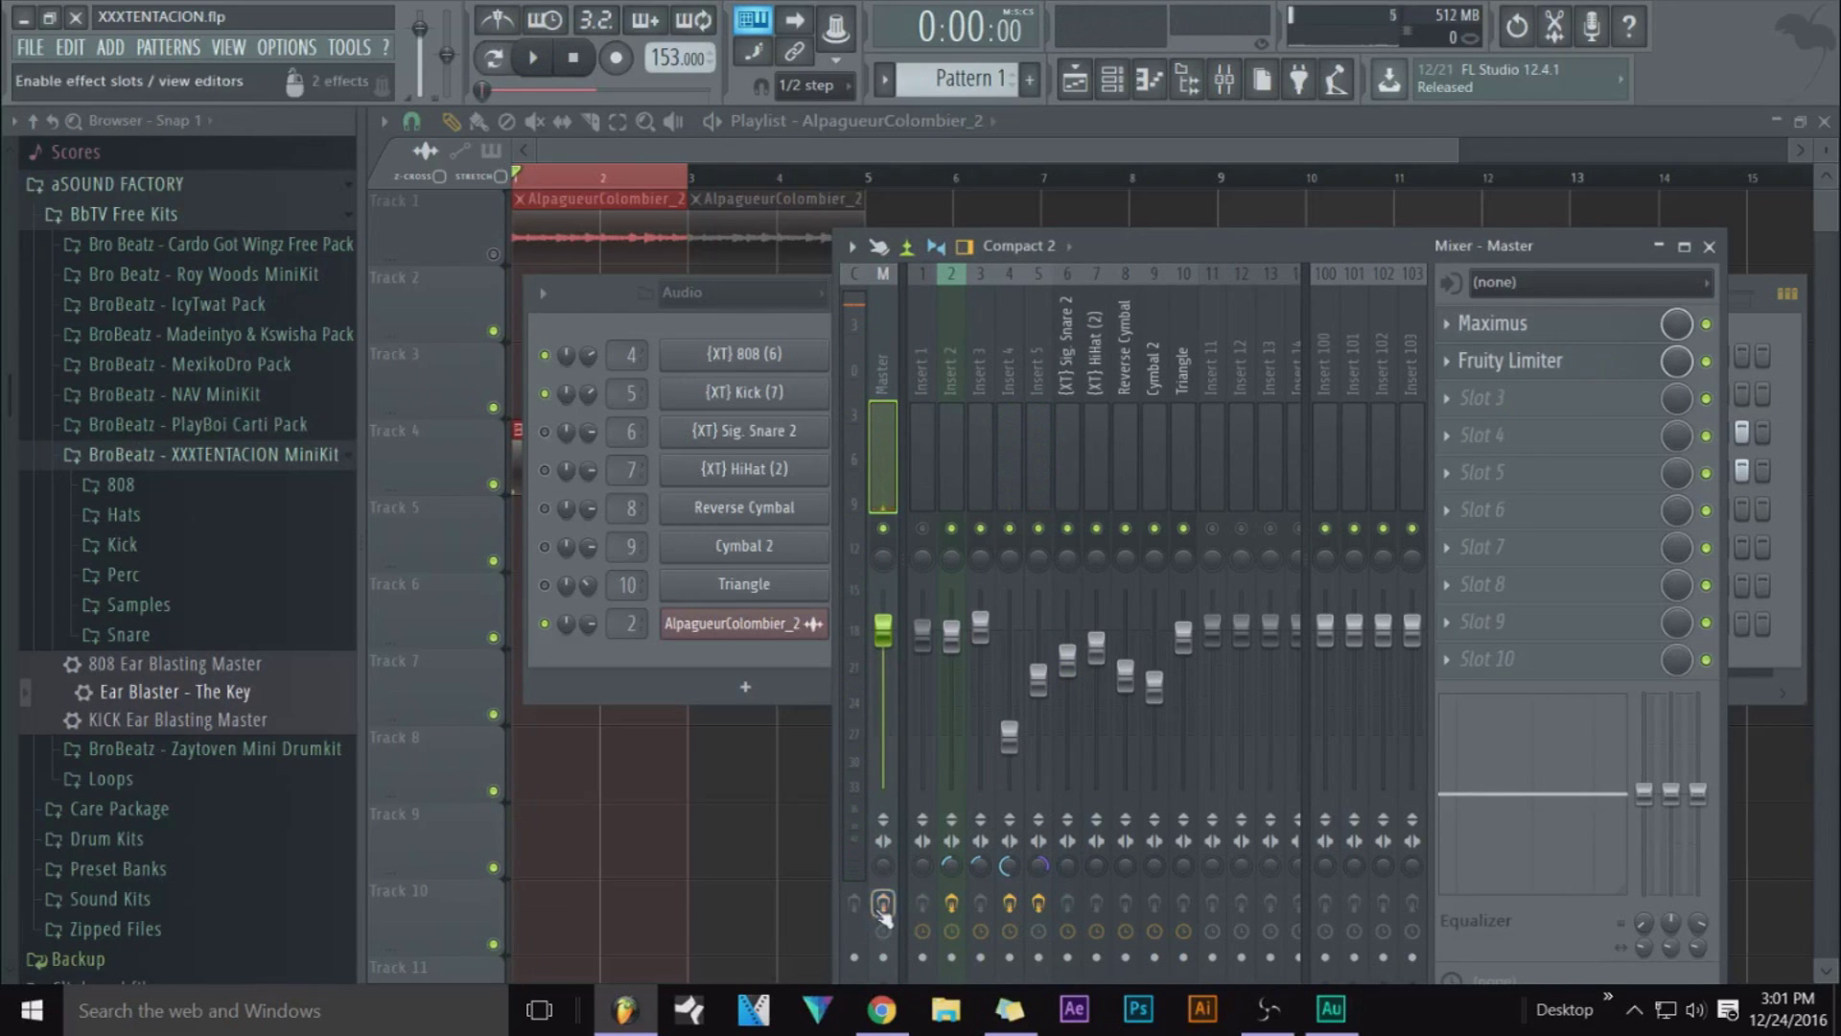
Lower the post gain of the master band in the Master track's Maximus and audition the change
click(1534, 330)
click(1534, 329)
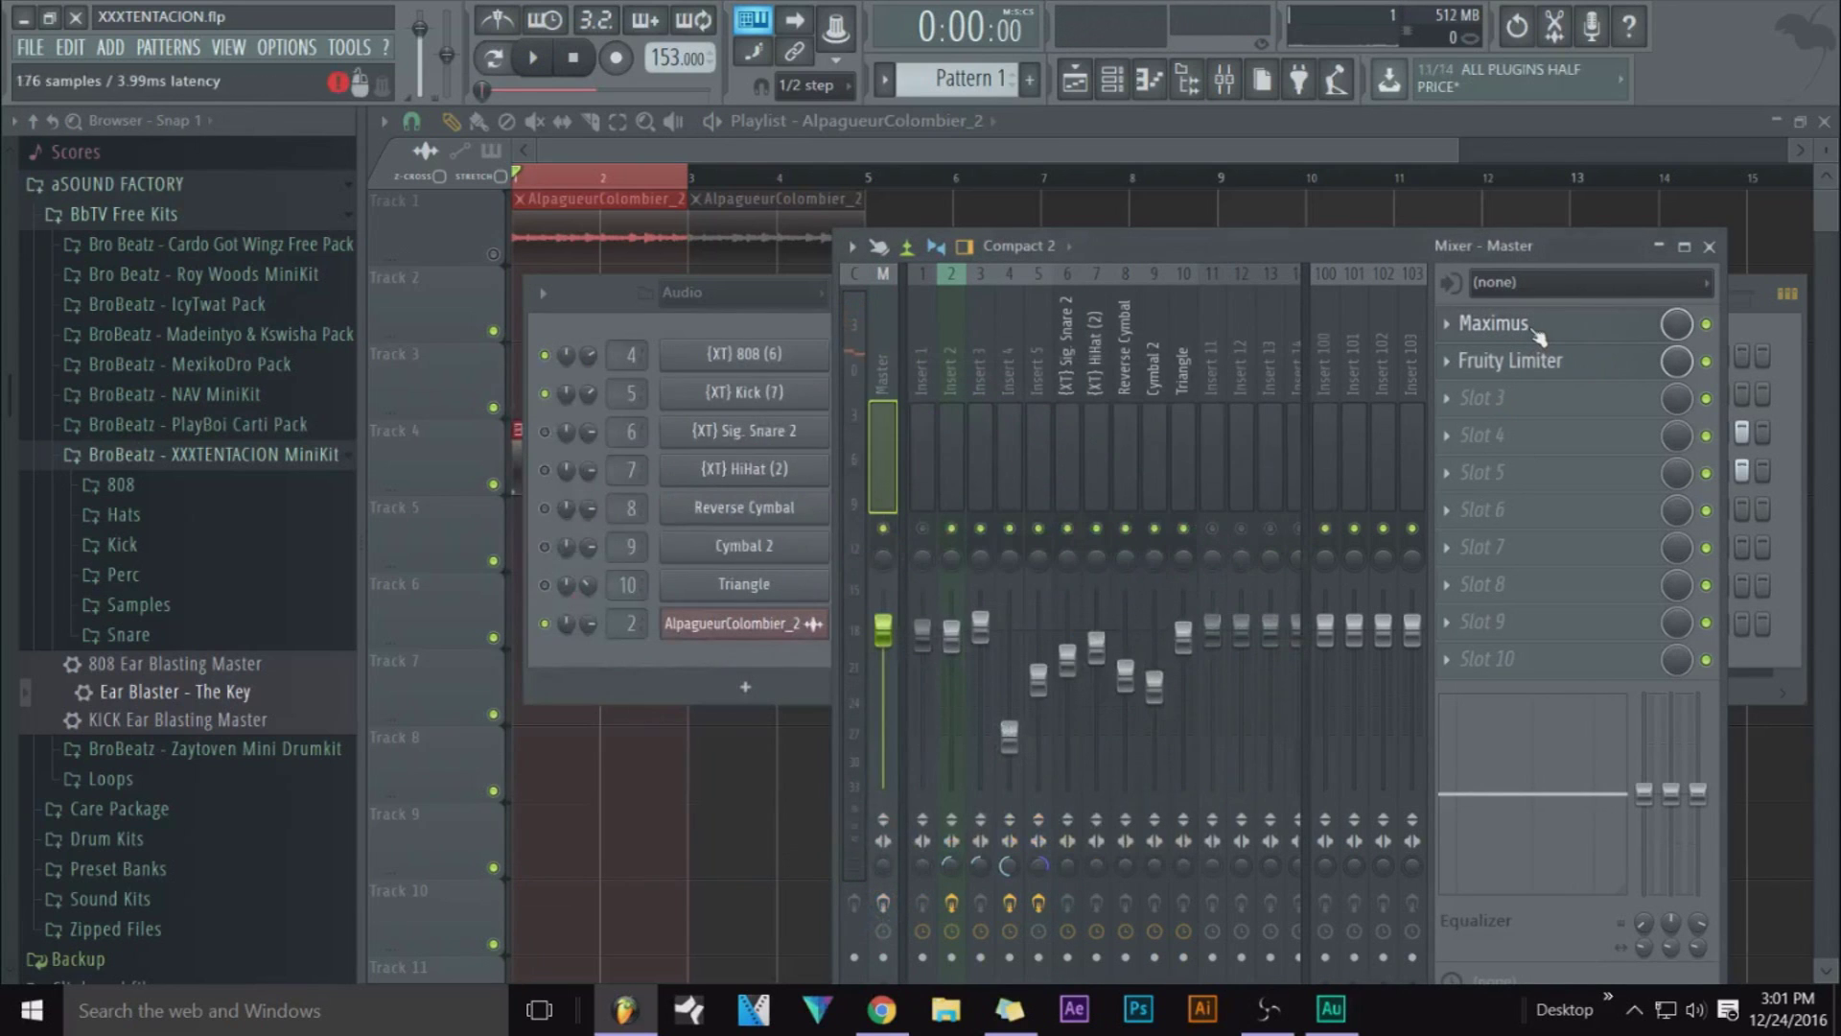
click(1534, 330)
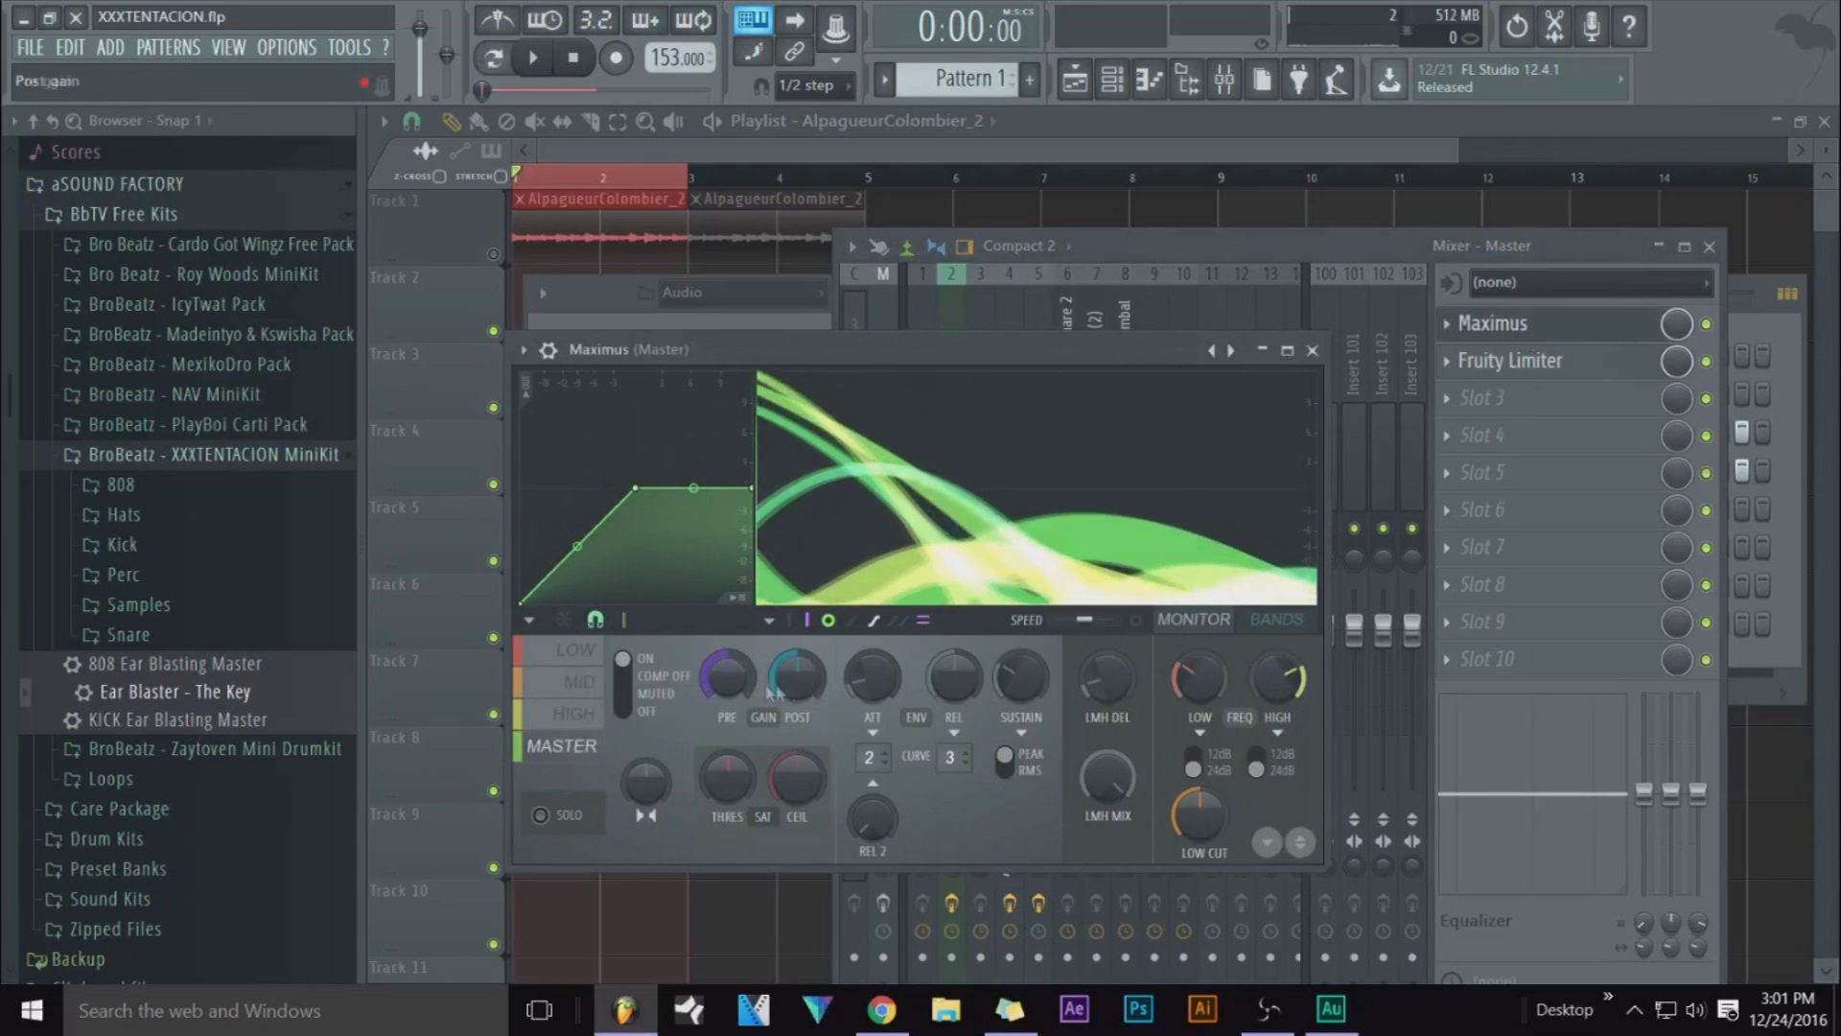
key(space)
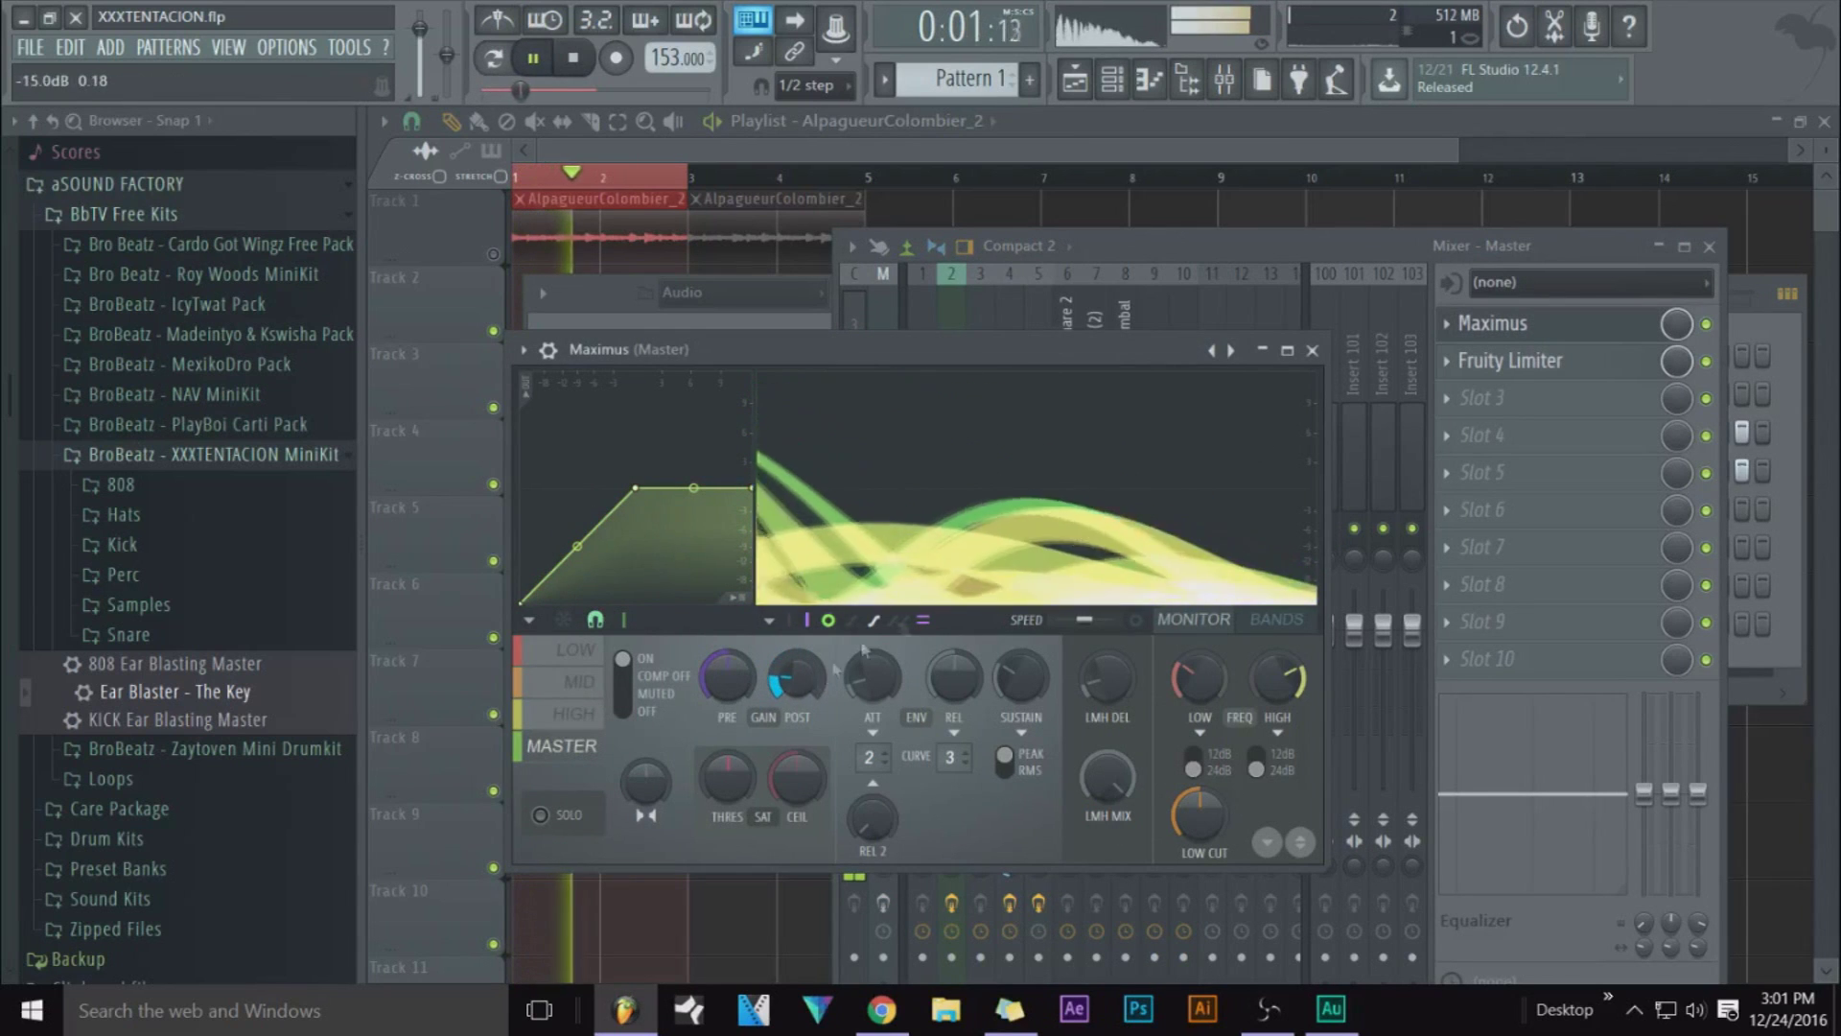
key(space)
click(1313, 350)
Raise the compressor knee in the Master track's Fruity Limiter, audition it and turn the Master effects back on
click(1508, 363)
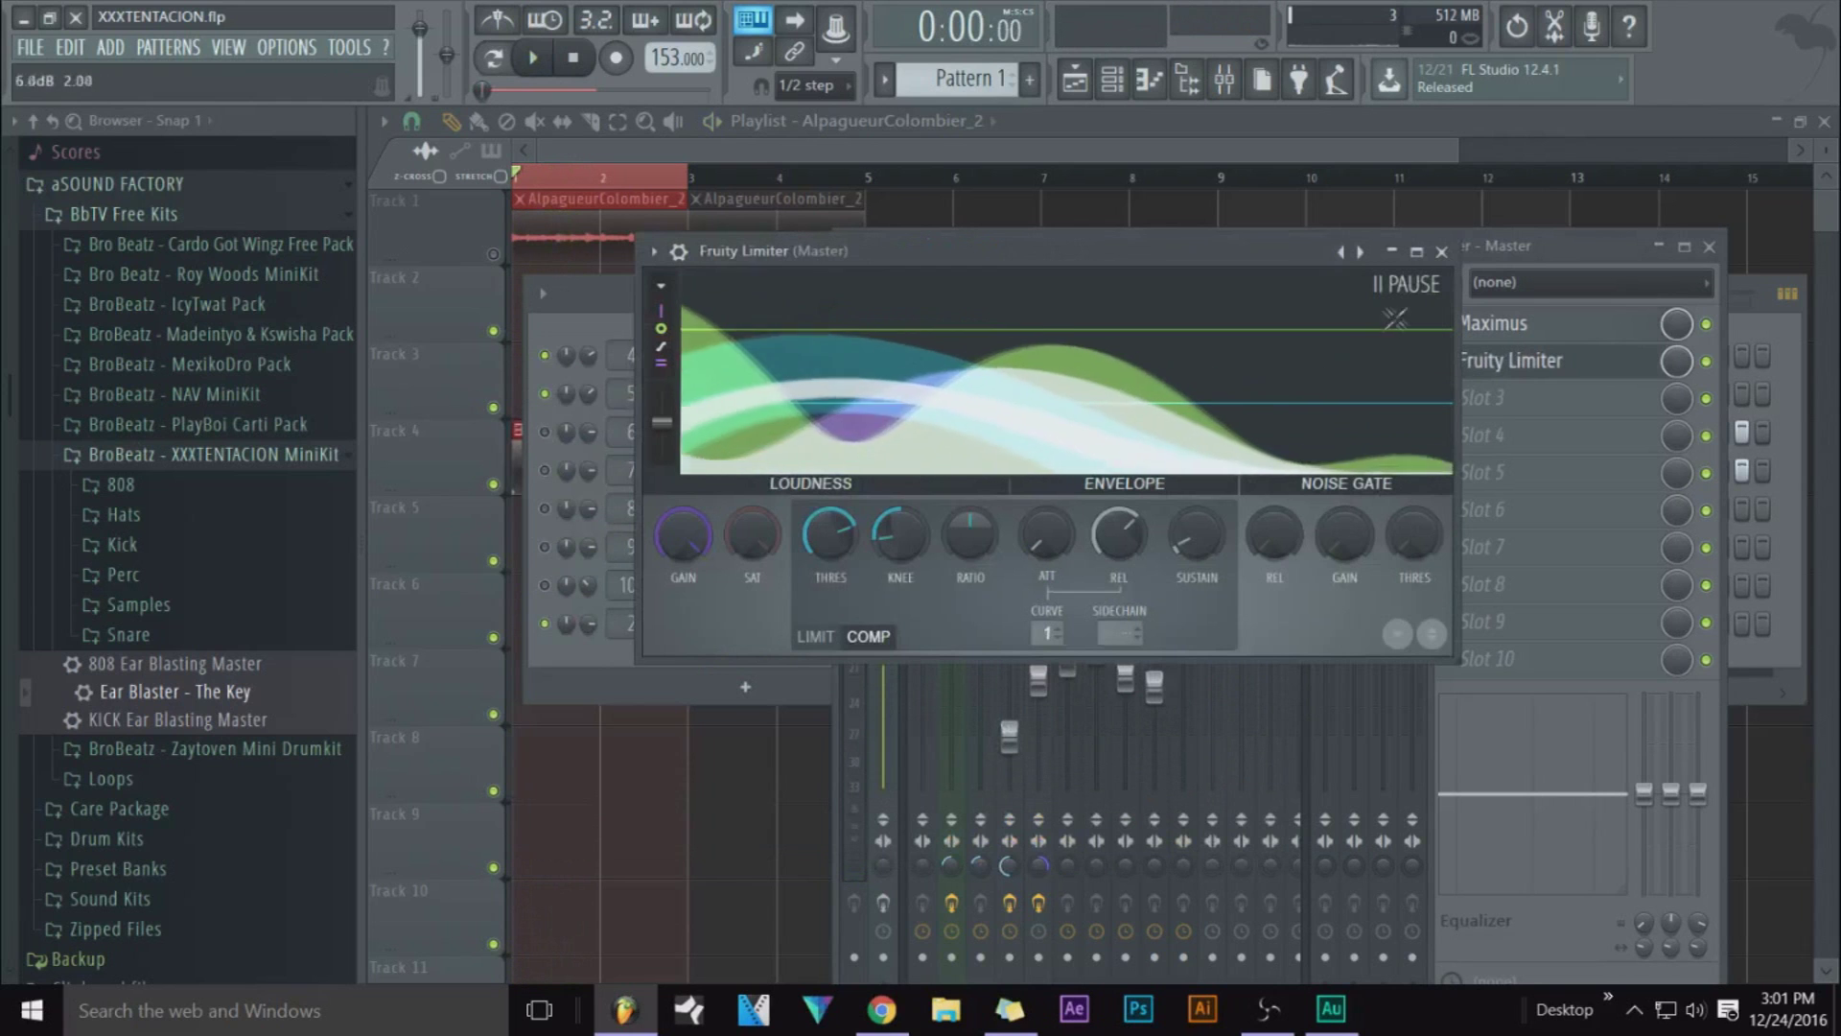
drag(898, 534, 898, 498)
key(space)
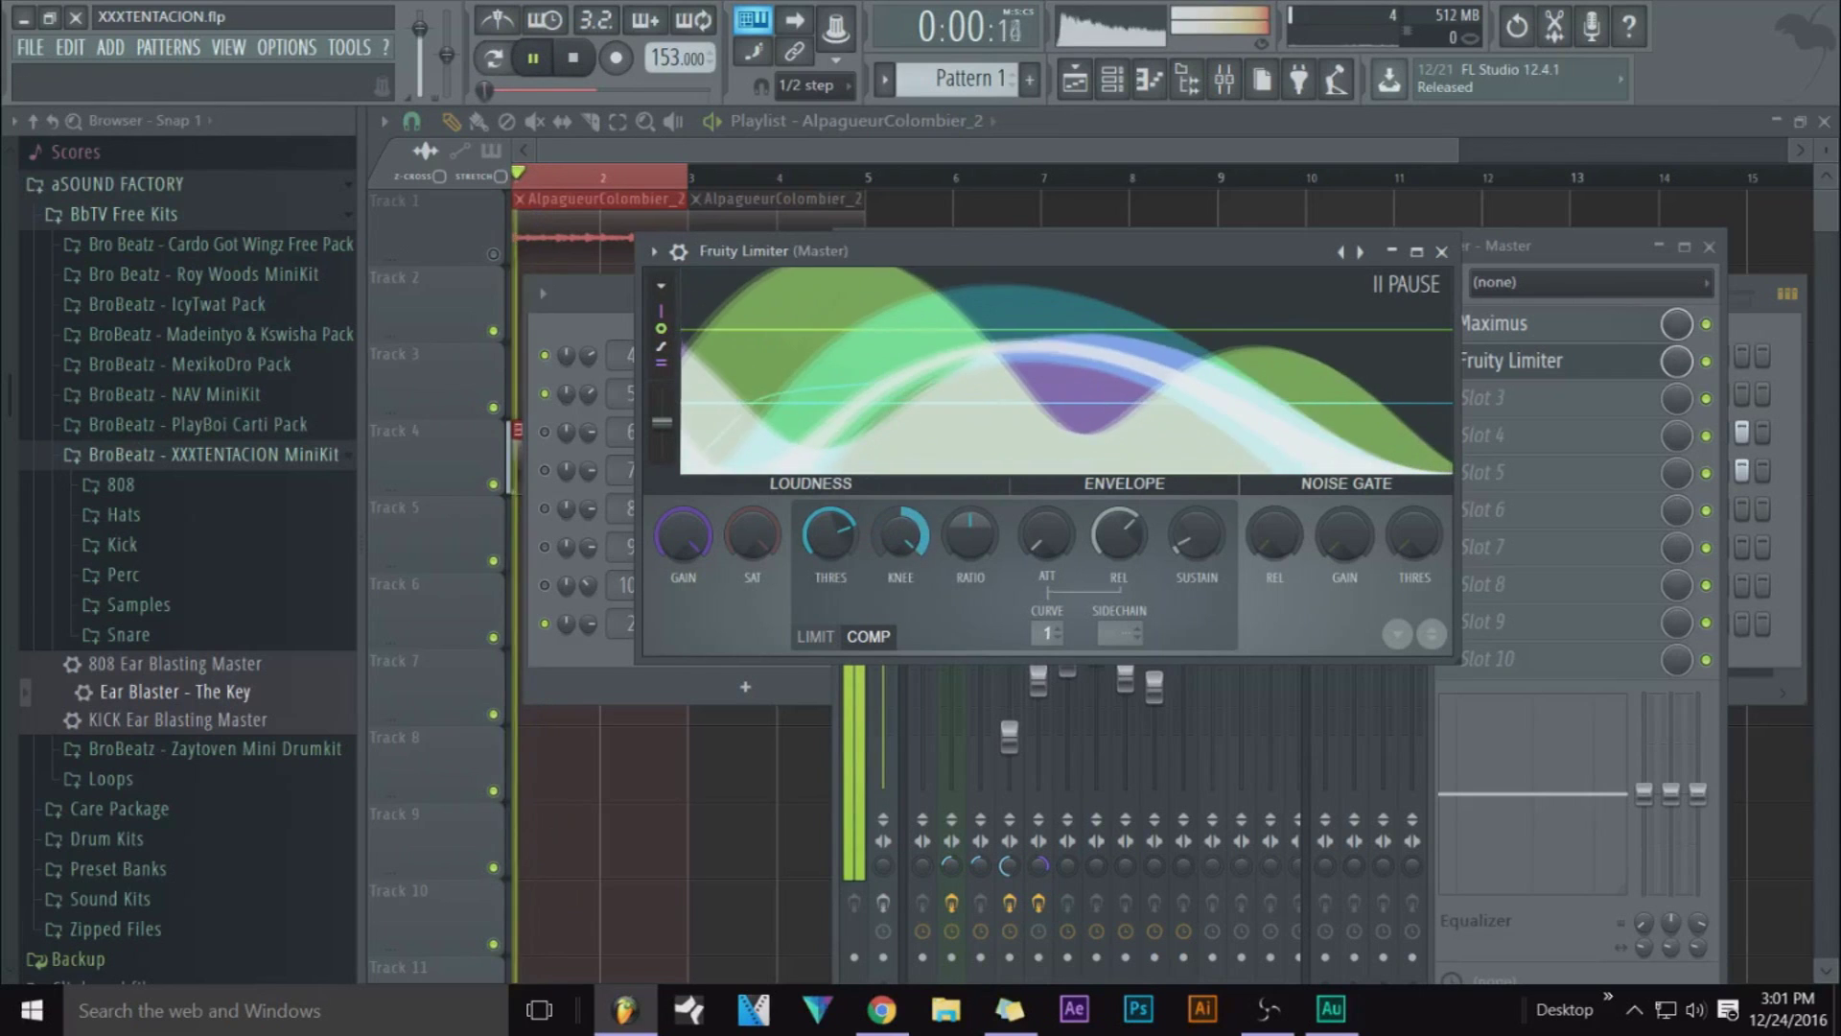
click(1439, 250)
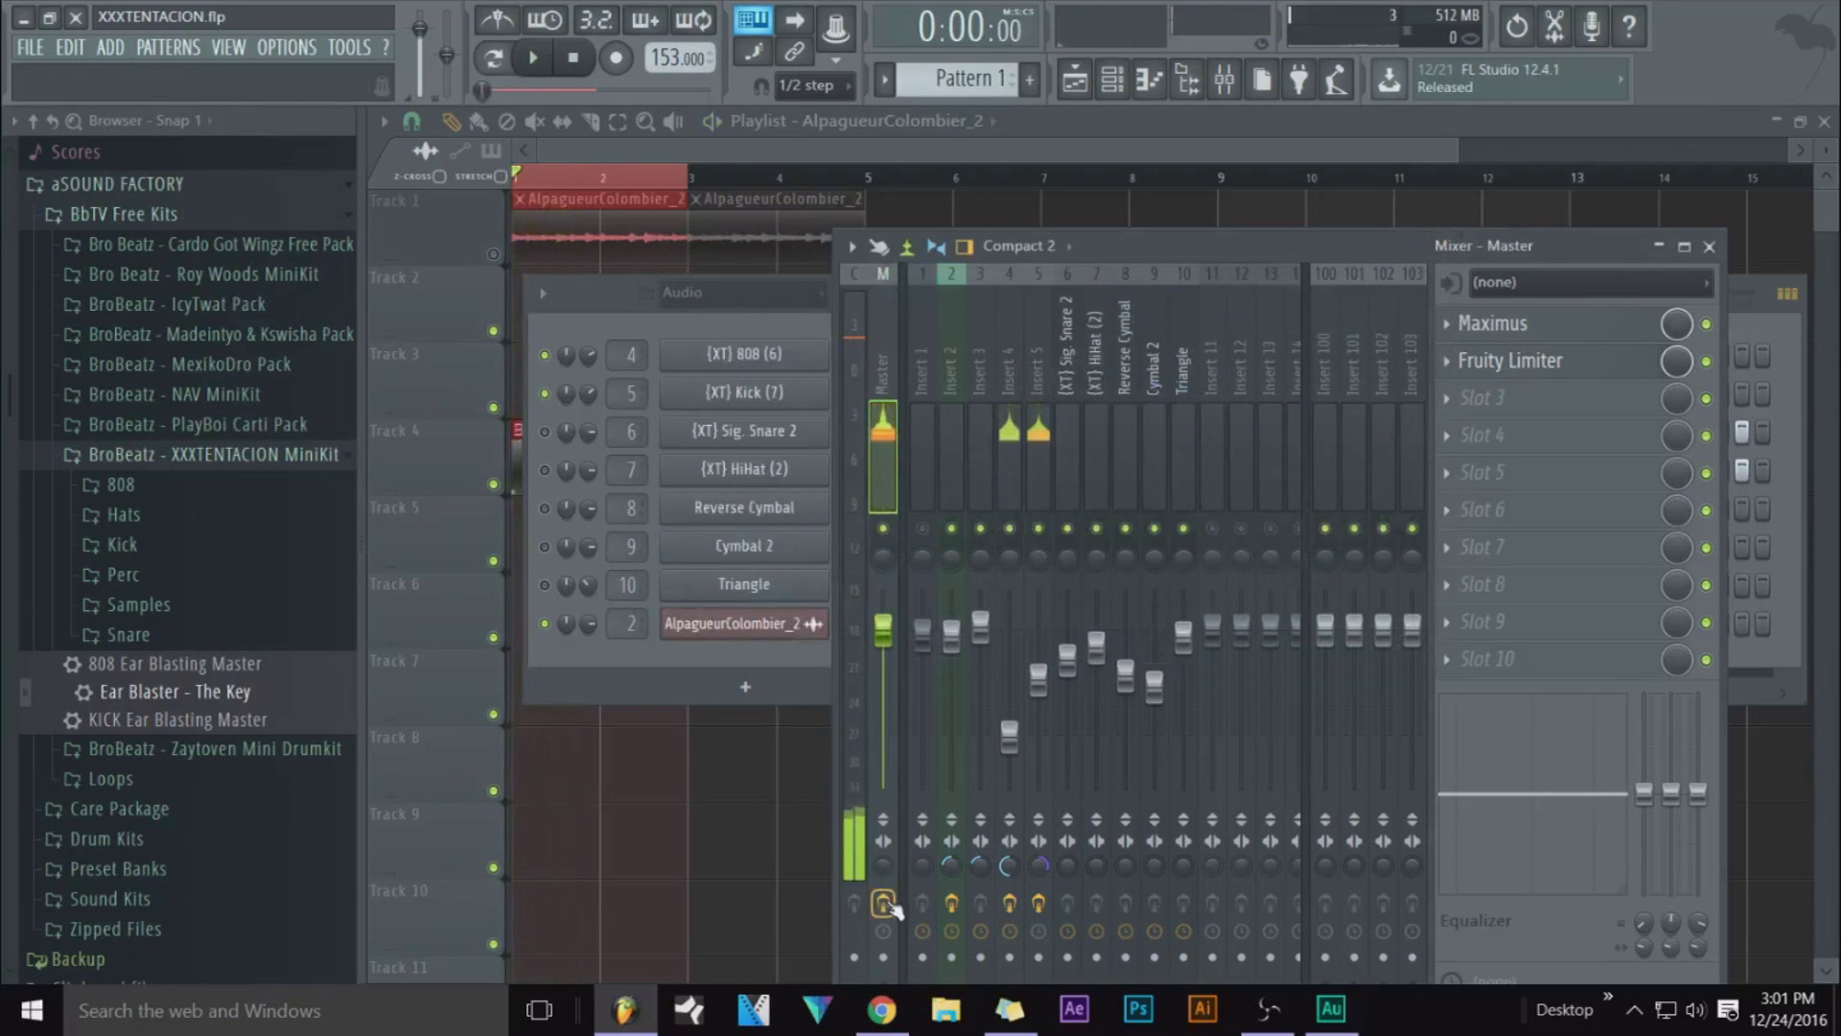
Lower the Master volume fader while playing the boosted 808 and kick
drag(883, 630, 883, 681)
key(space)
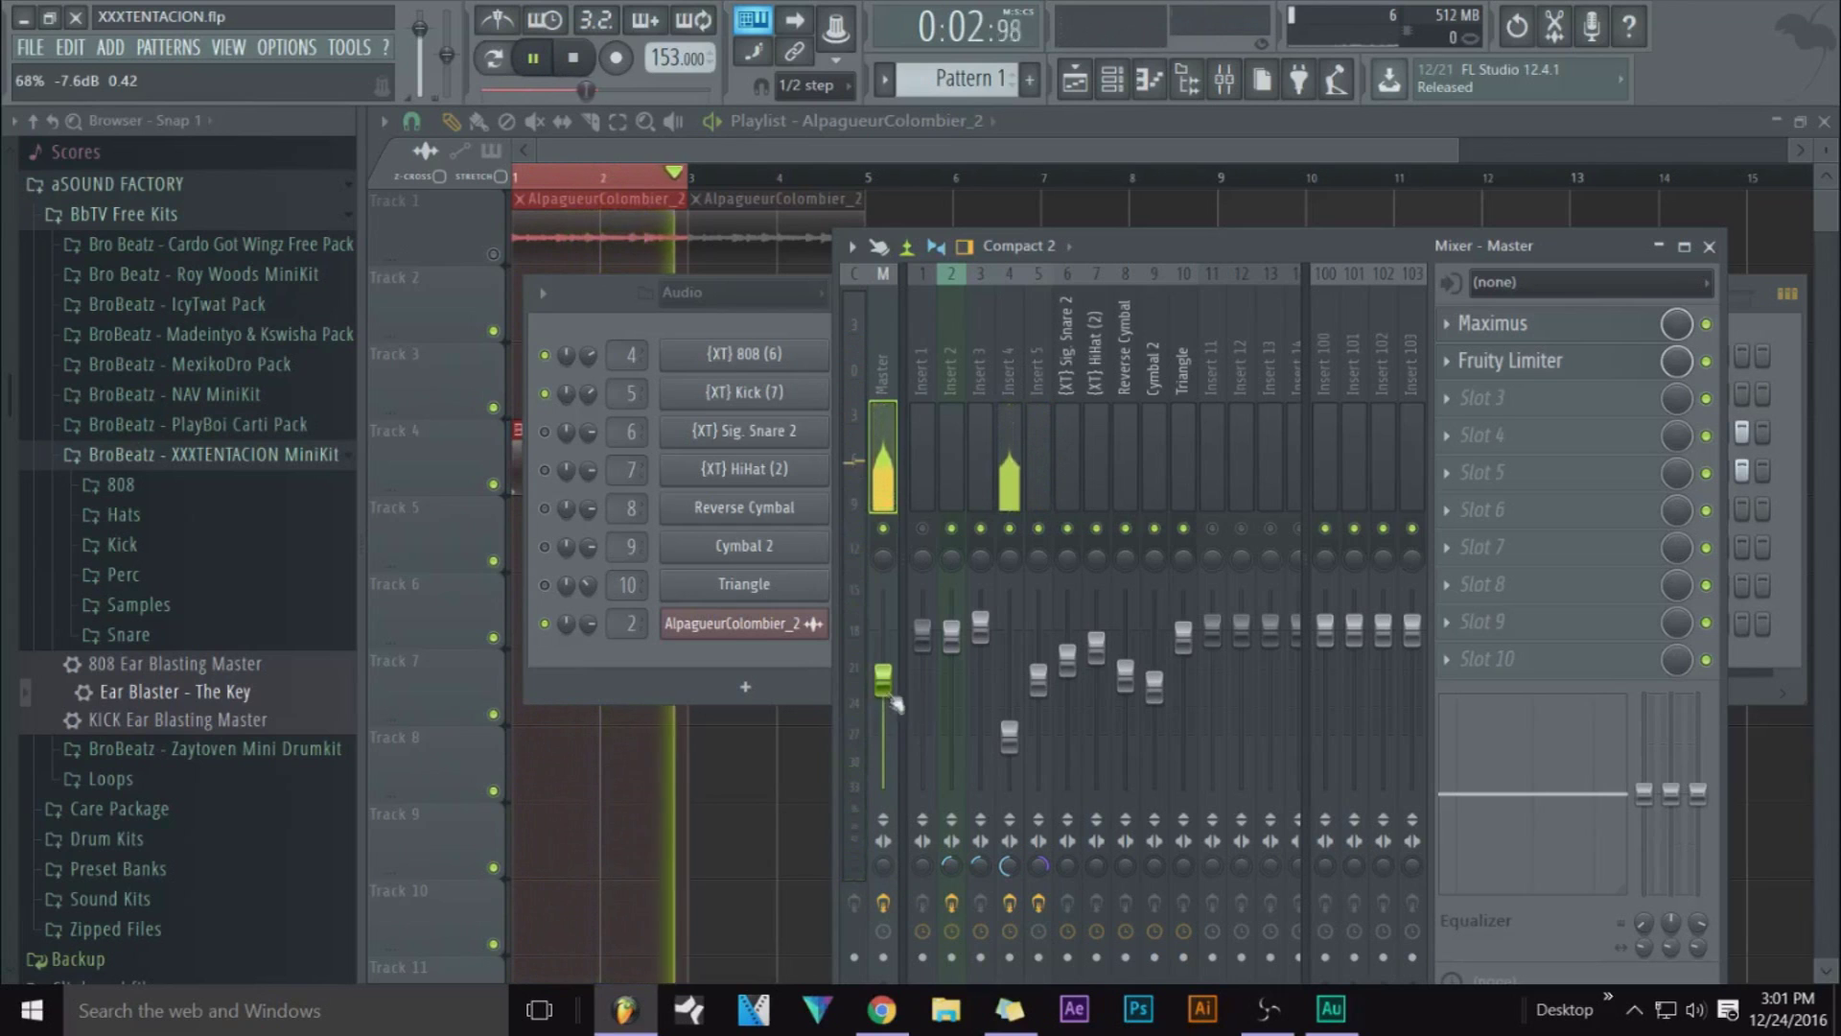
drag(886, 708, 886, 679)
key(space)
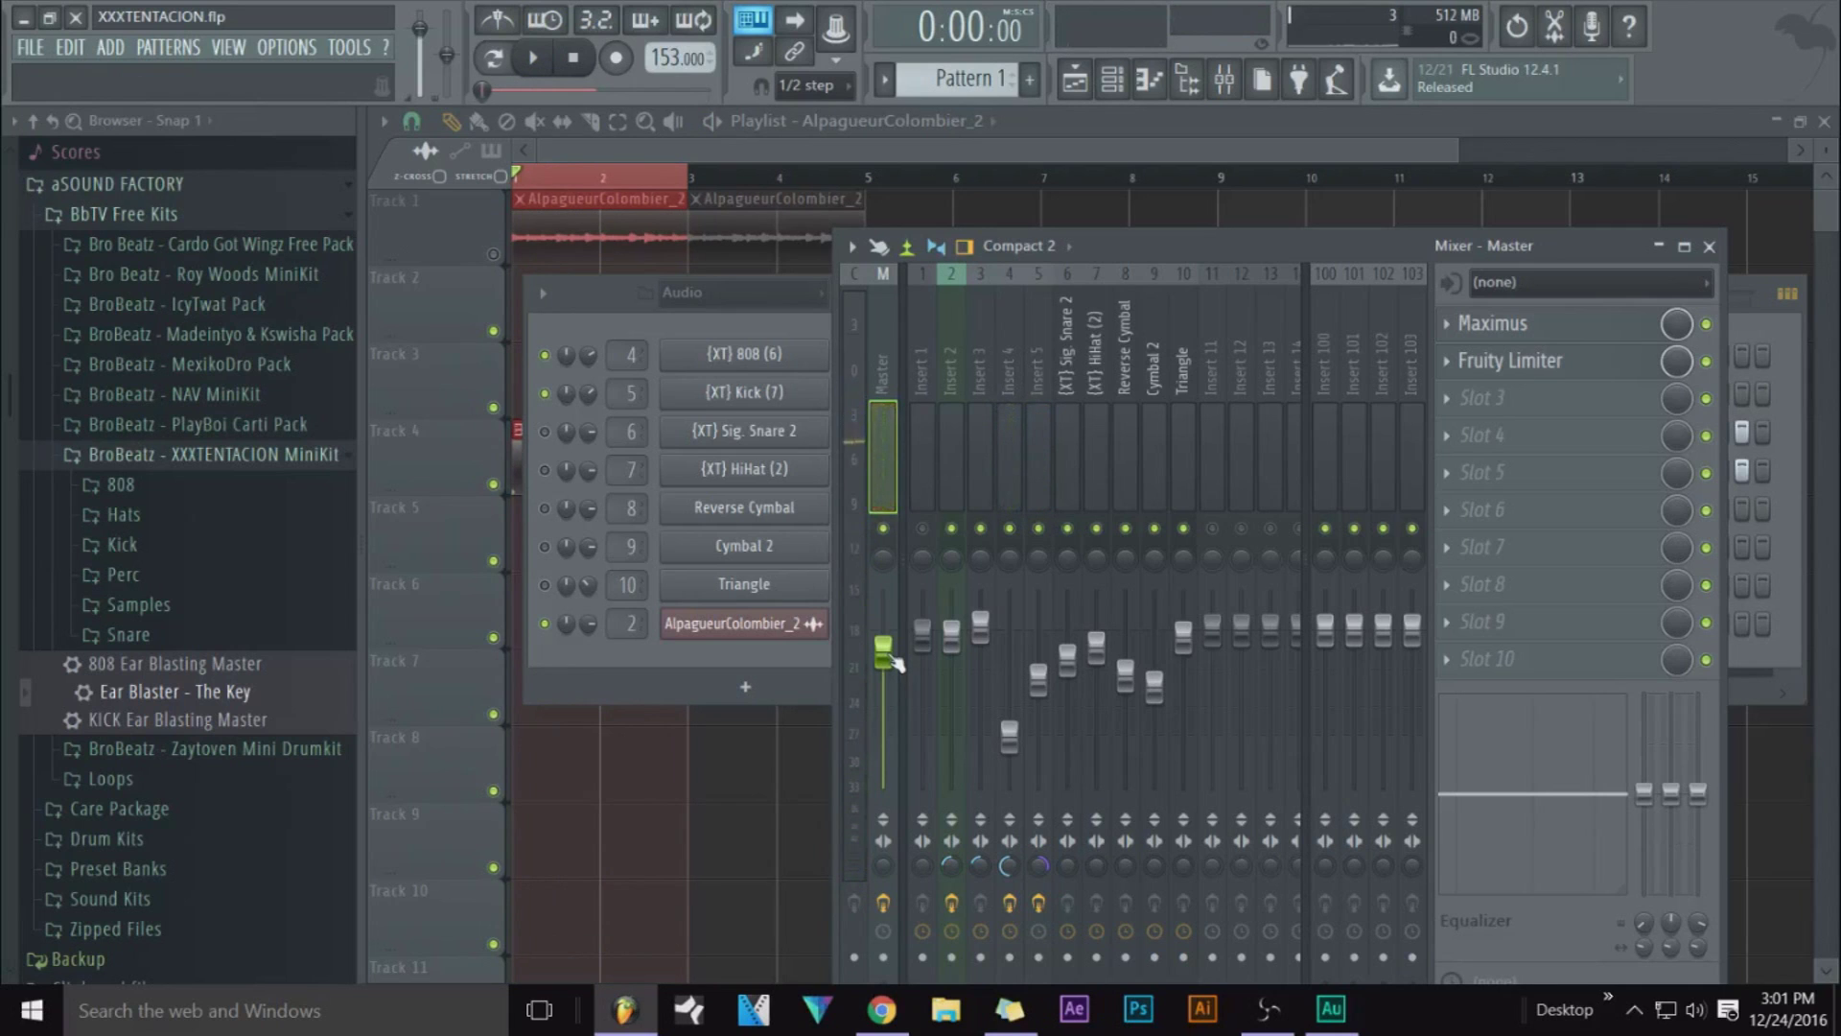
Audition the opening 808 and kick hit repeatedly in short bursts at the adjusted master level
key(space)
key(space)
key(space)
key(space)
key(space)
key(space)
key(space)
key(space)
key(space)
key(space)
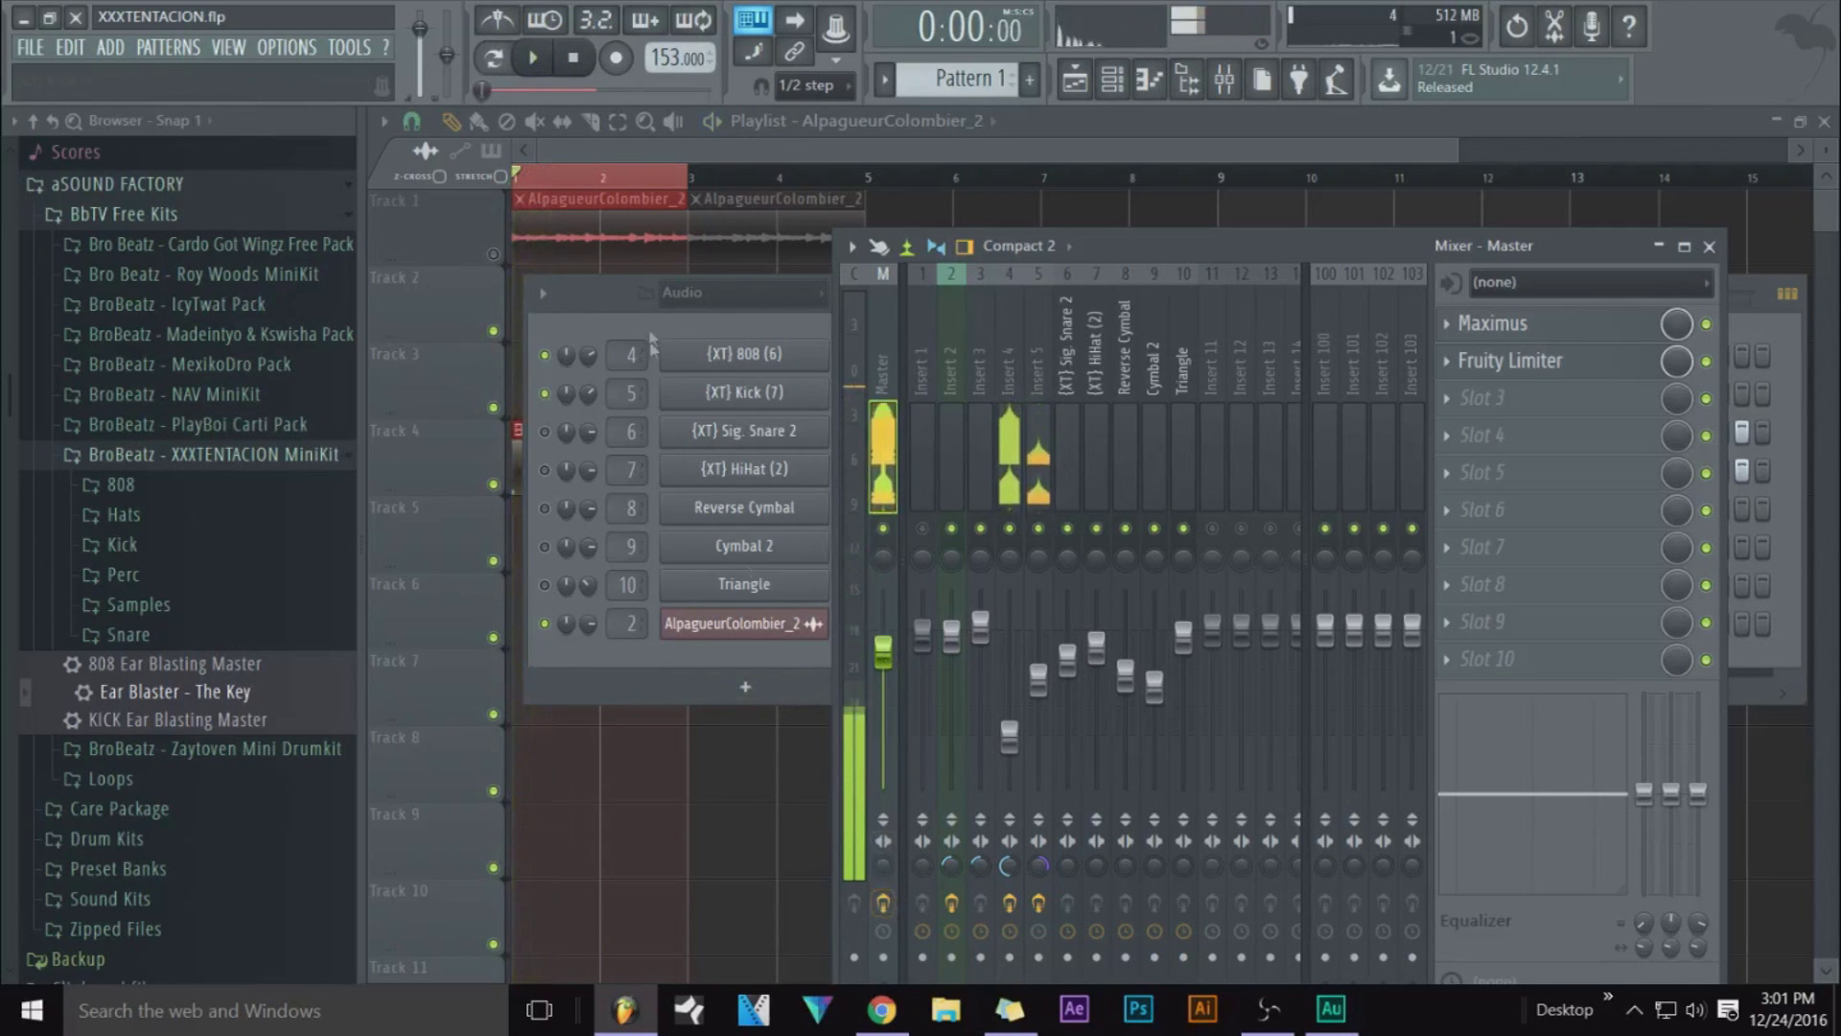
Close the mixer and unmute the snare, hi-hat, cymbal and triangle channels in the channel rack
click(617, 291)
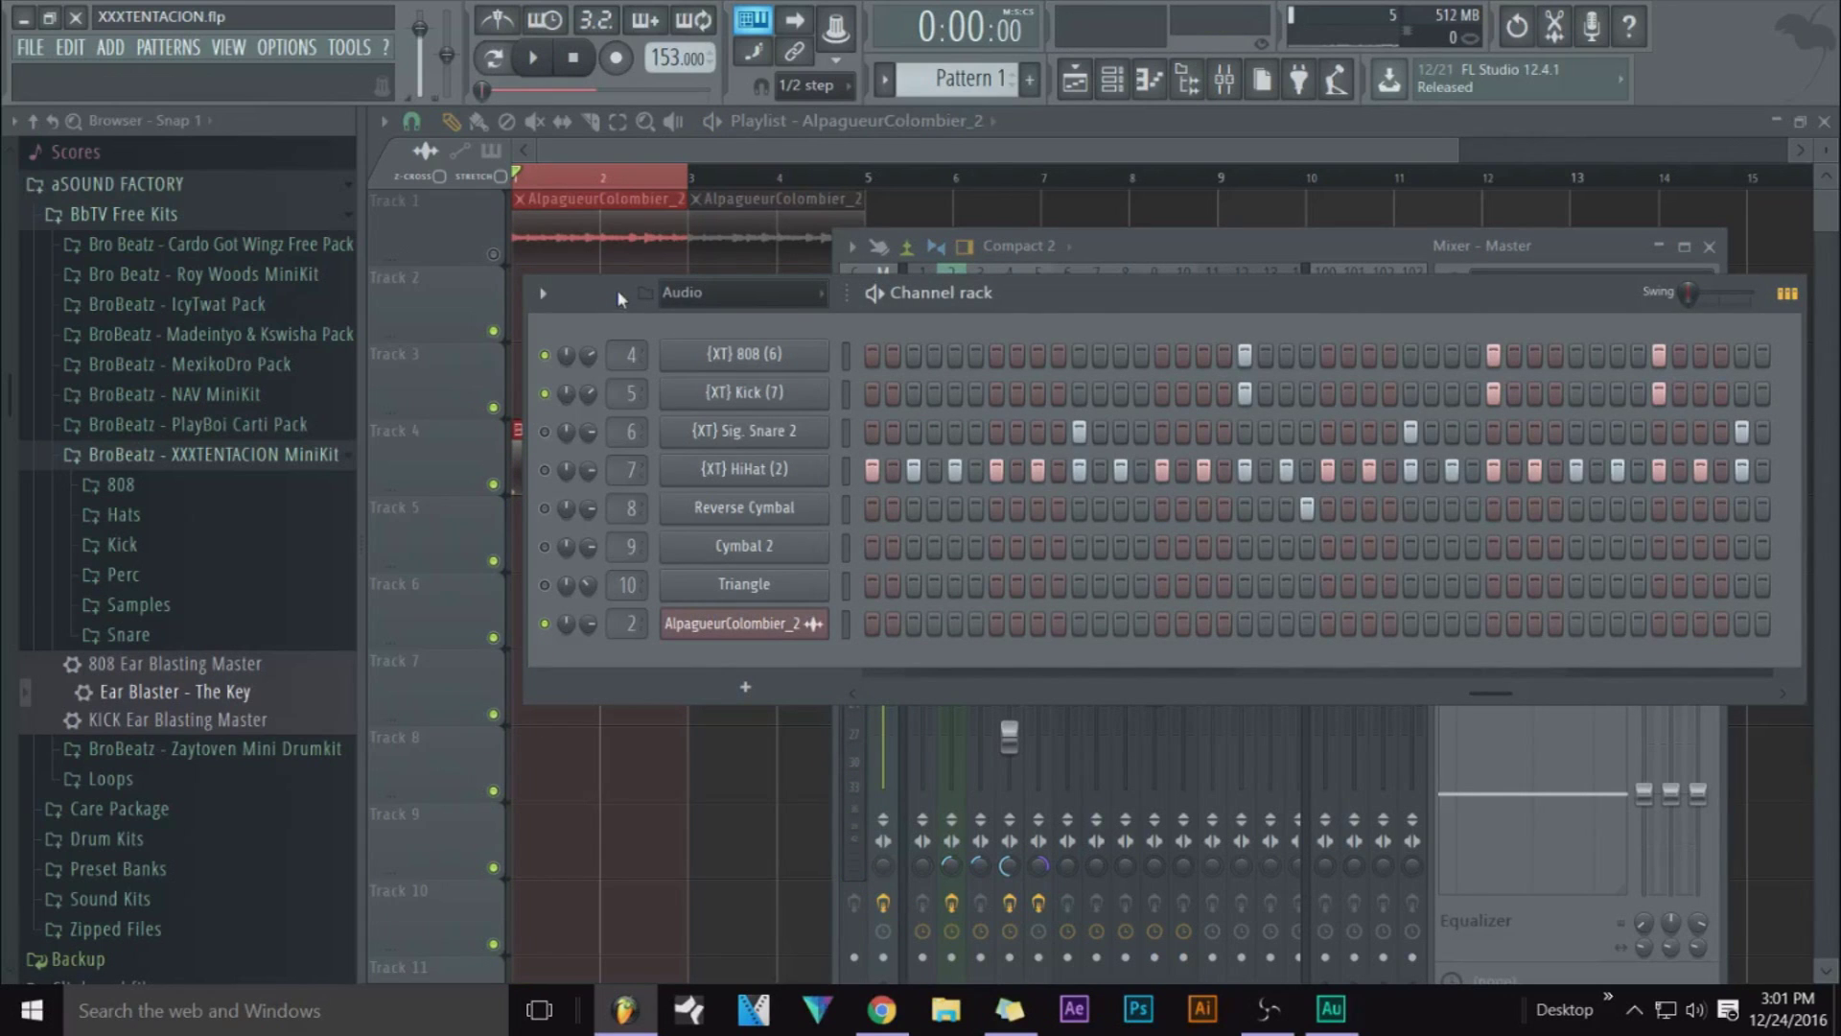
click(1429, 757)
click(1510, 324)
click(1511, 325)
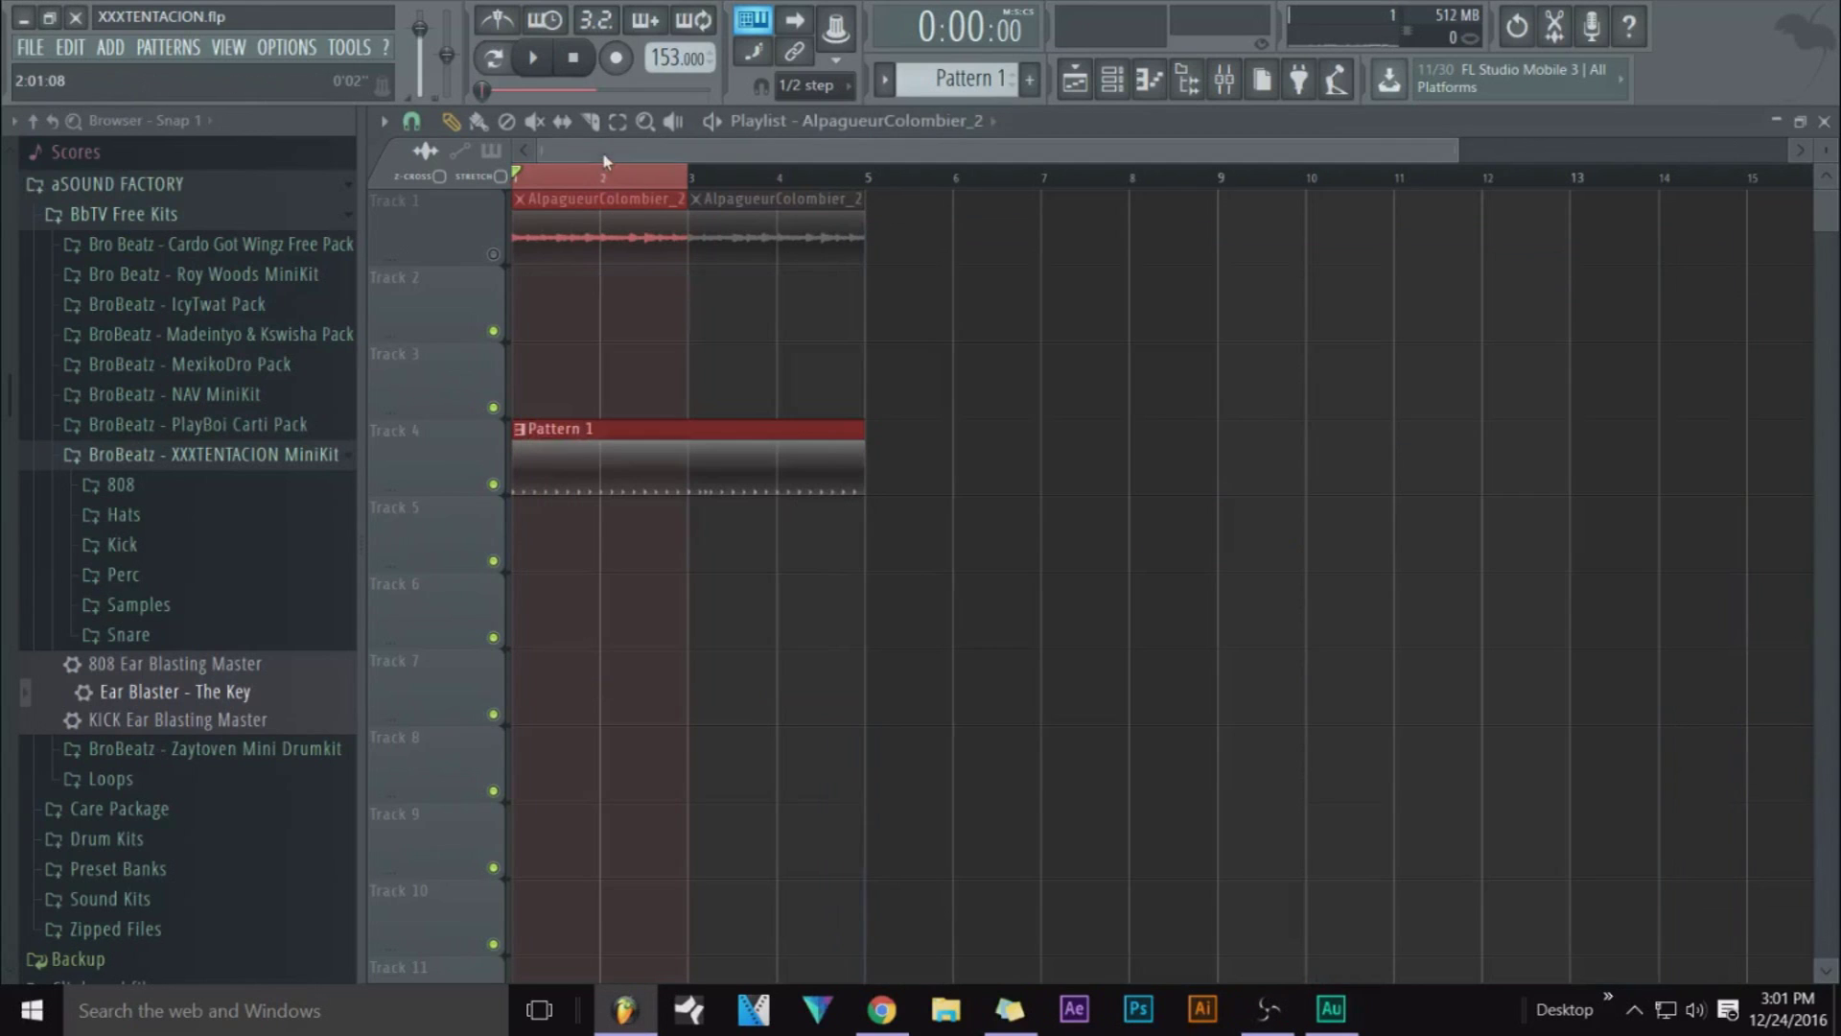
click(602, 219)
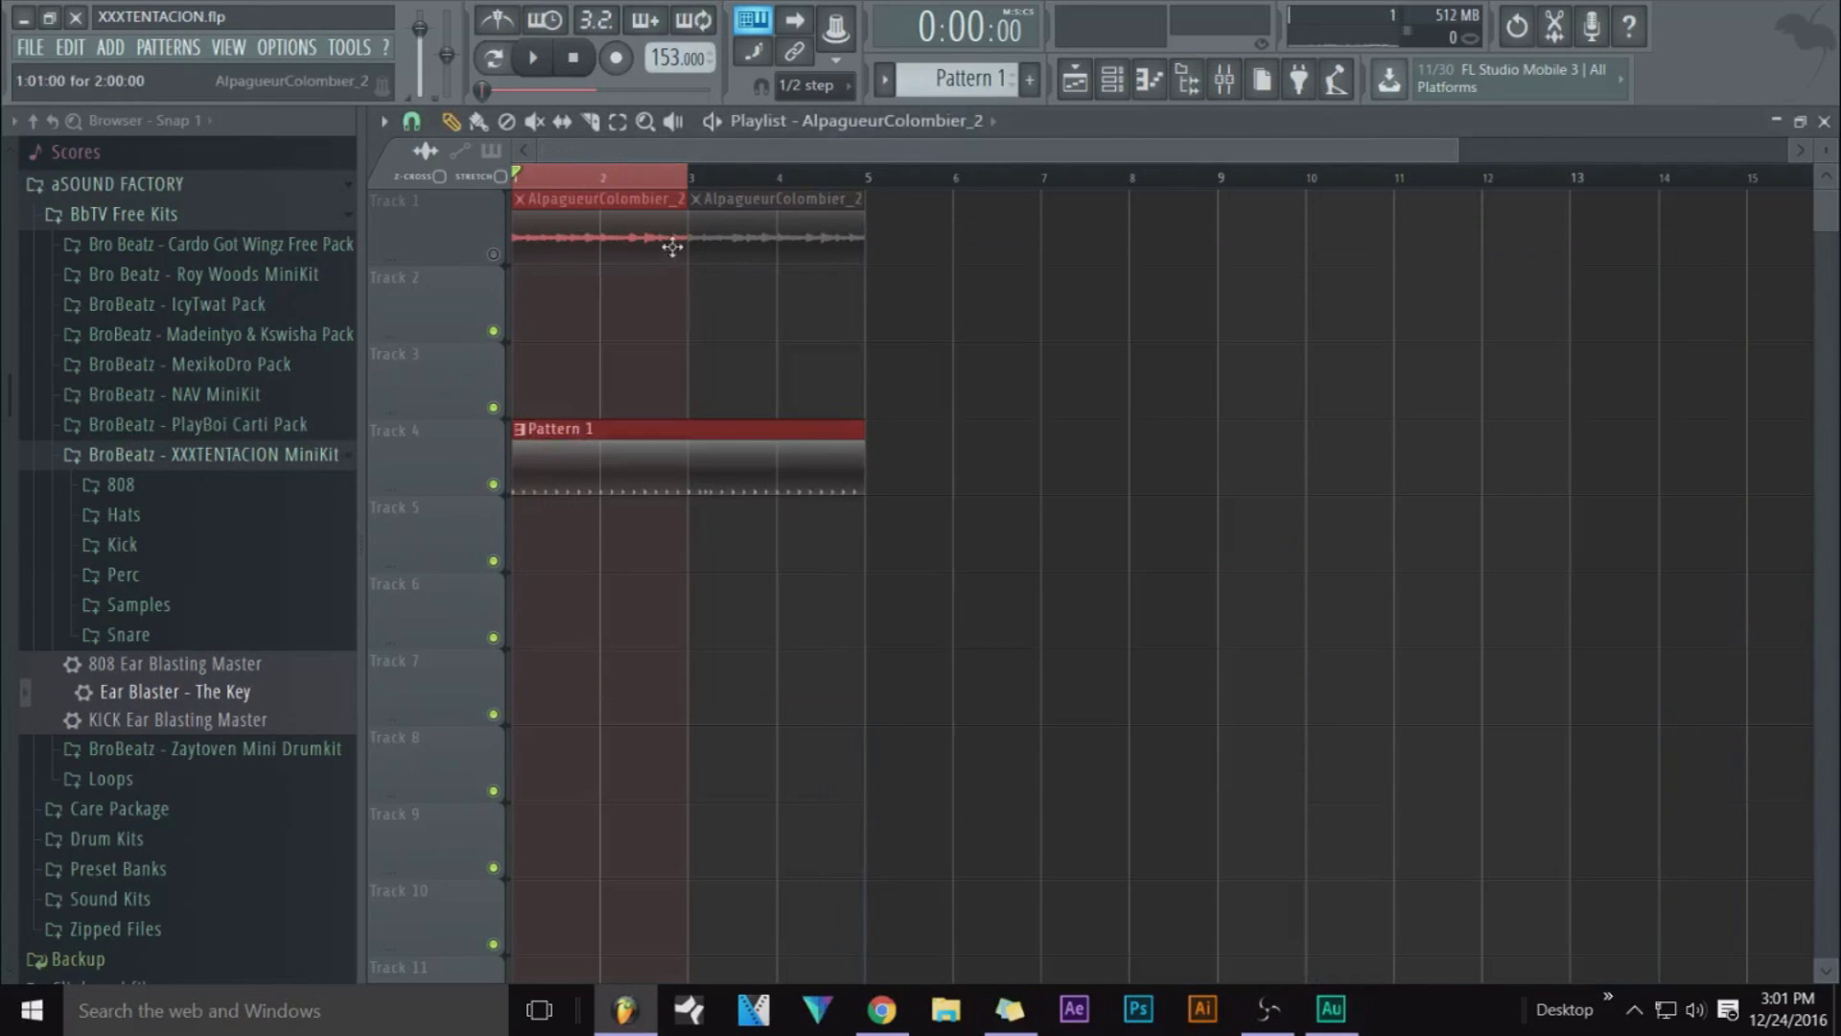
key(F6)
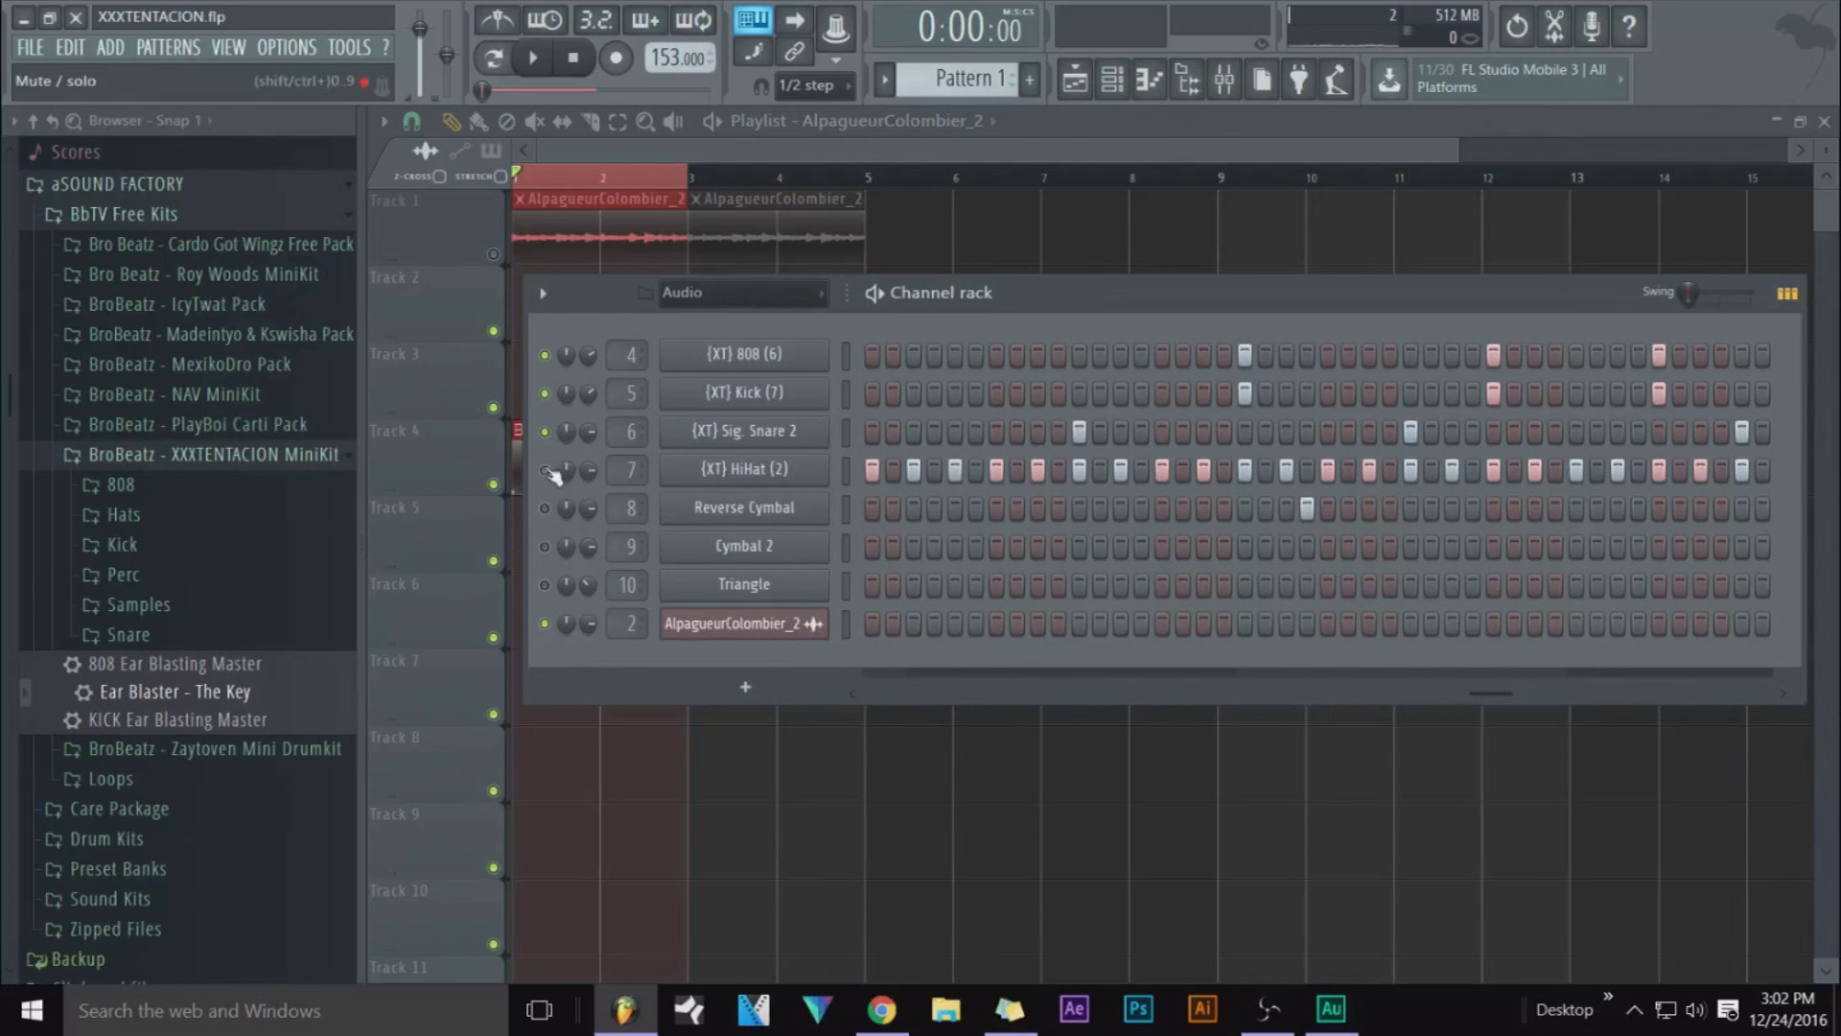
key(F6)
Place a unique copy of the Pattern 1 clip at bar 5 on Track 4 and unmute the audio on Track 1
click(658, 428)
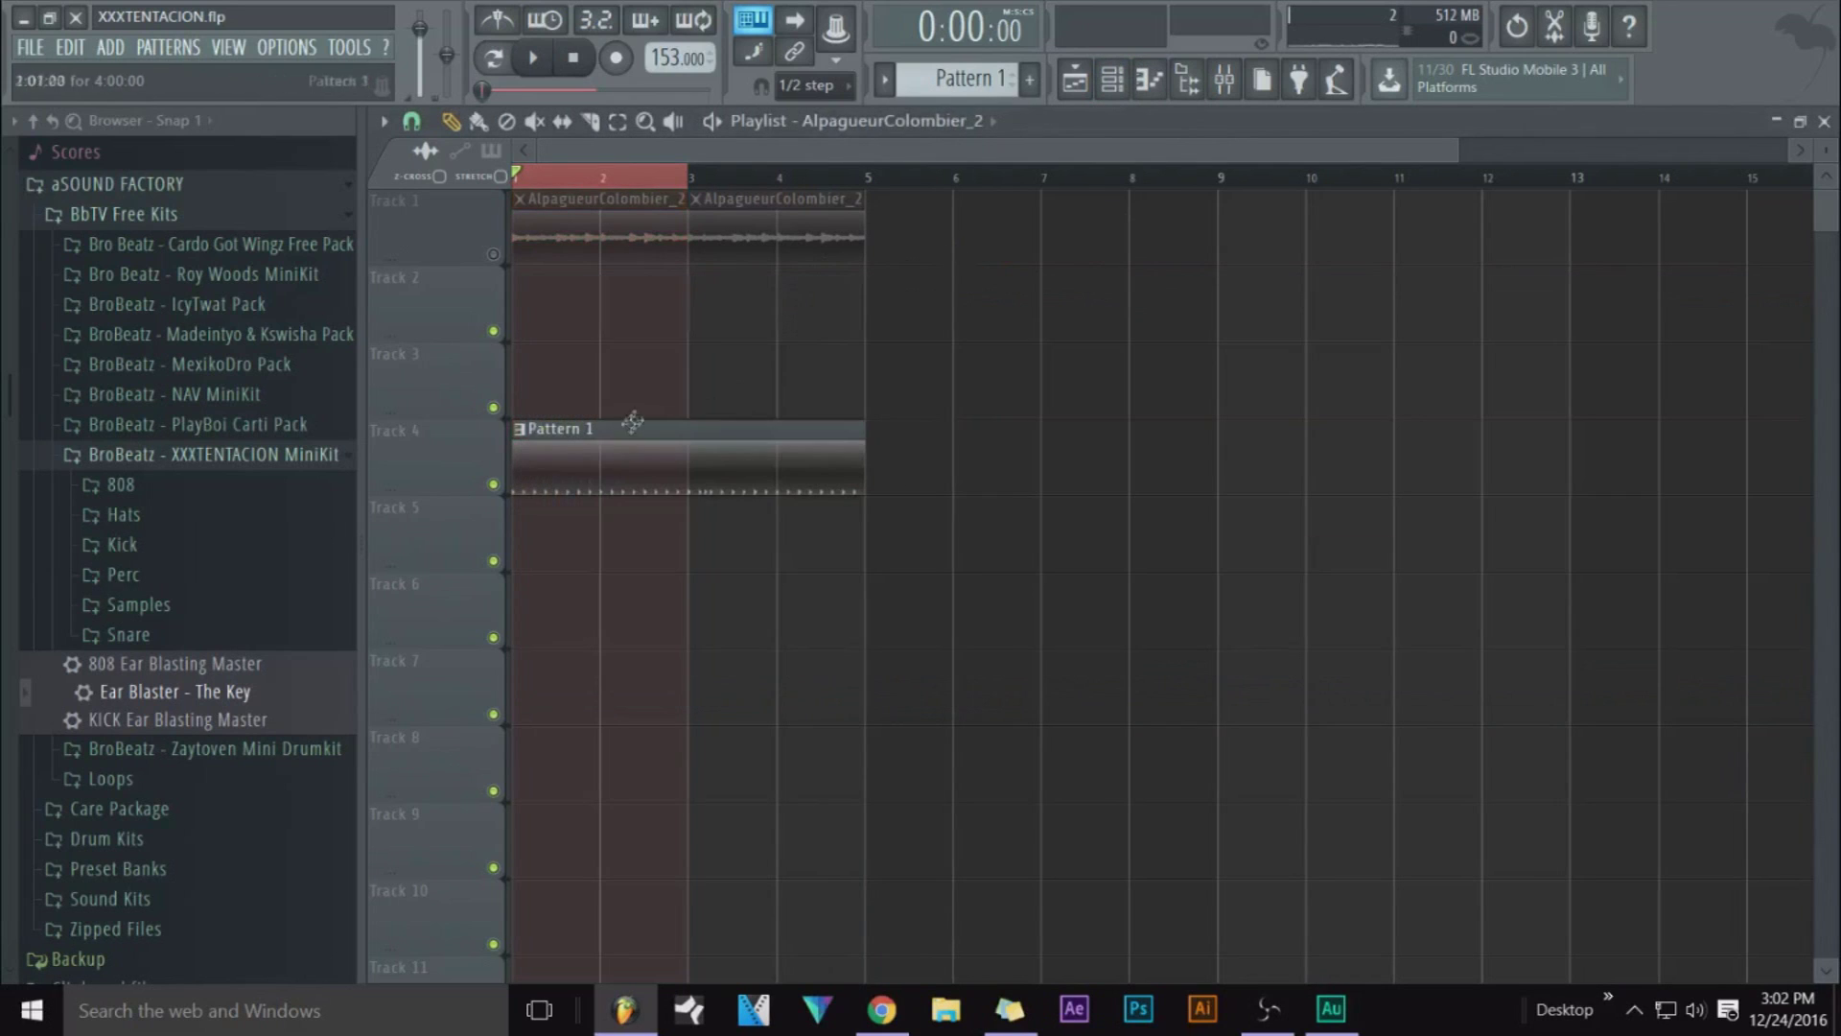
click(992, 427)
click(967, 431)
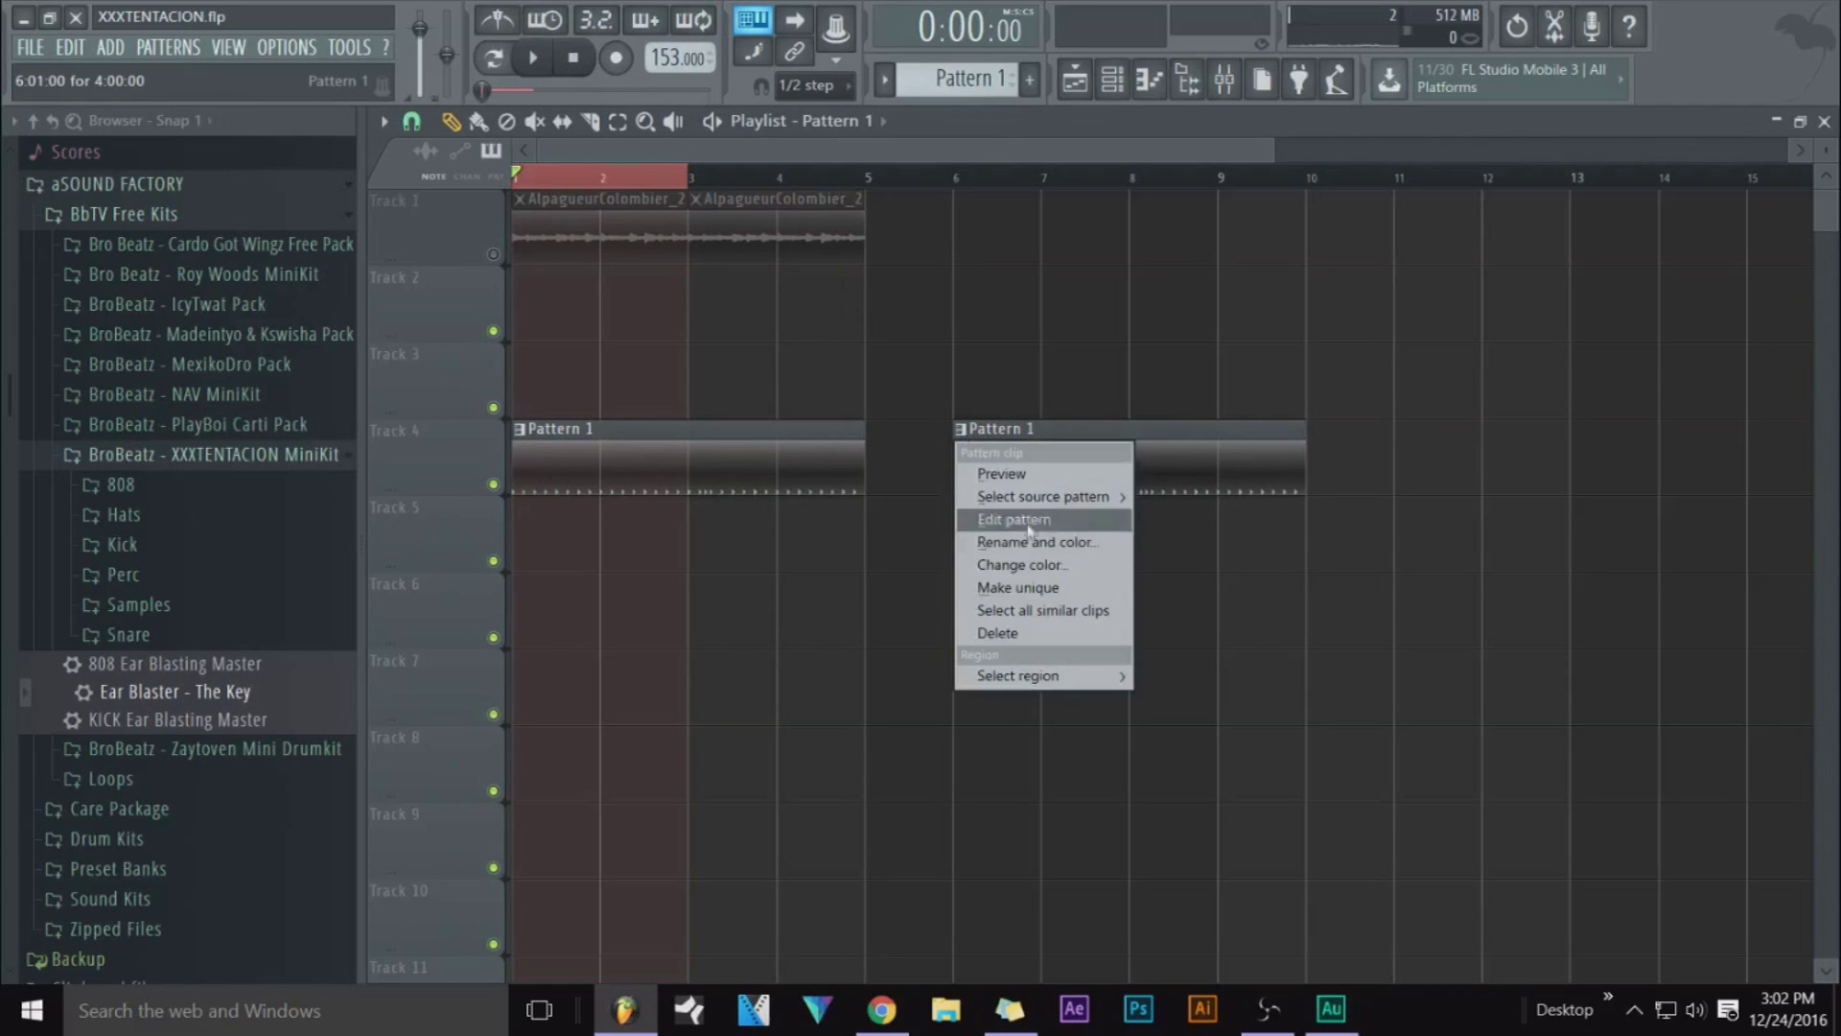
click(1027, 589)
drag(1073, 464, 1016, 466)
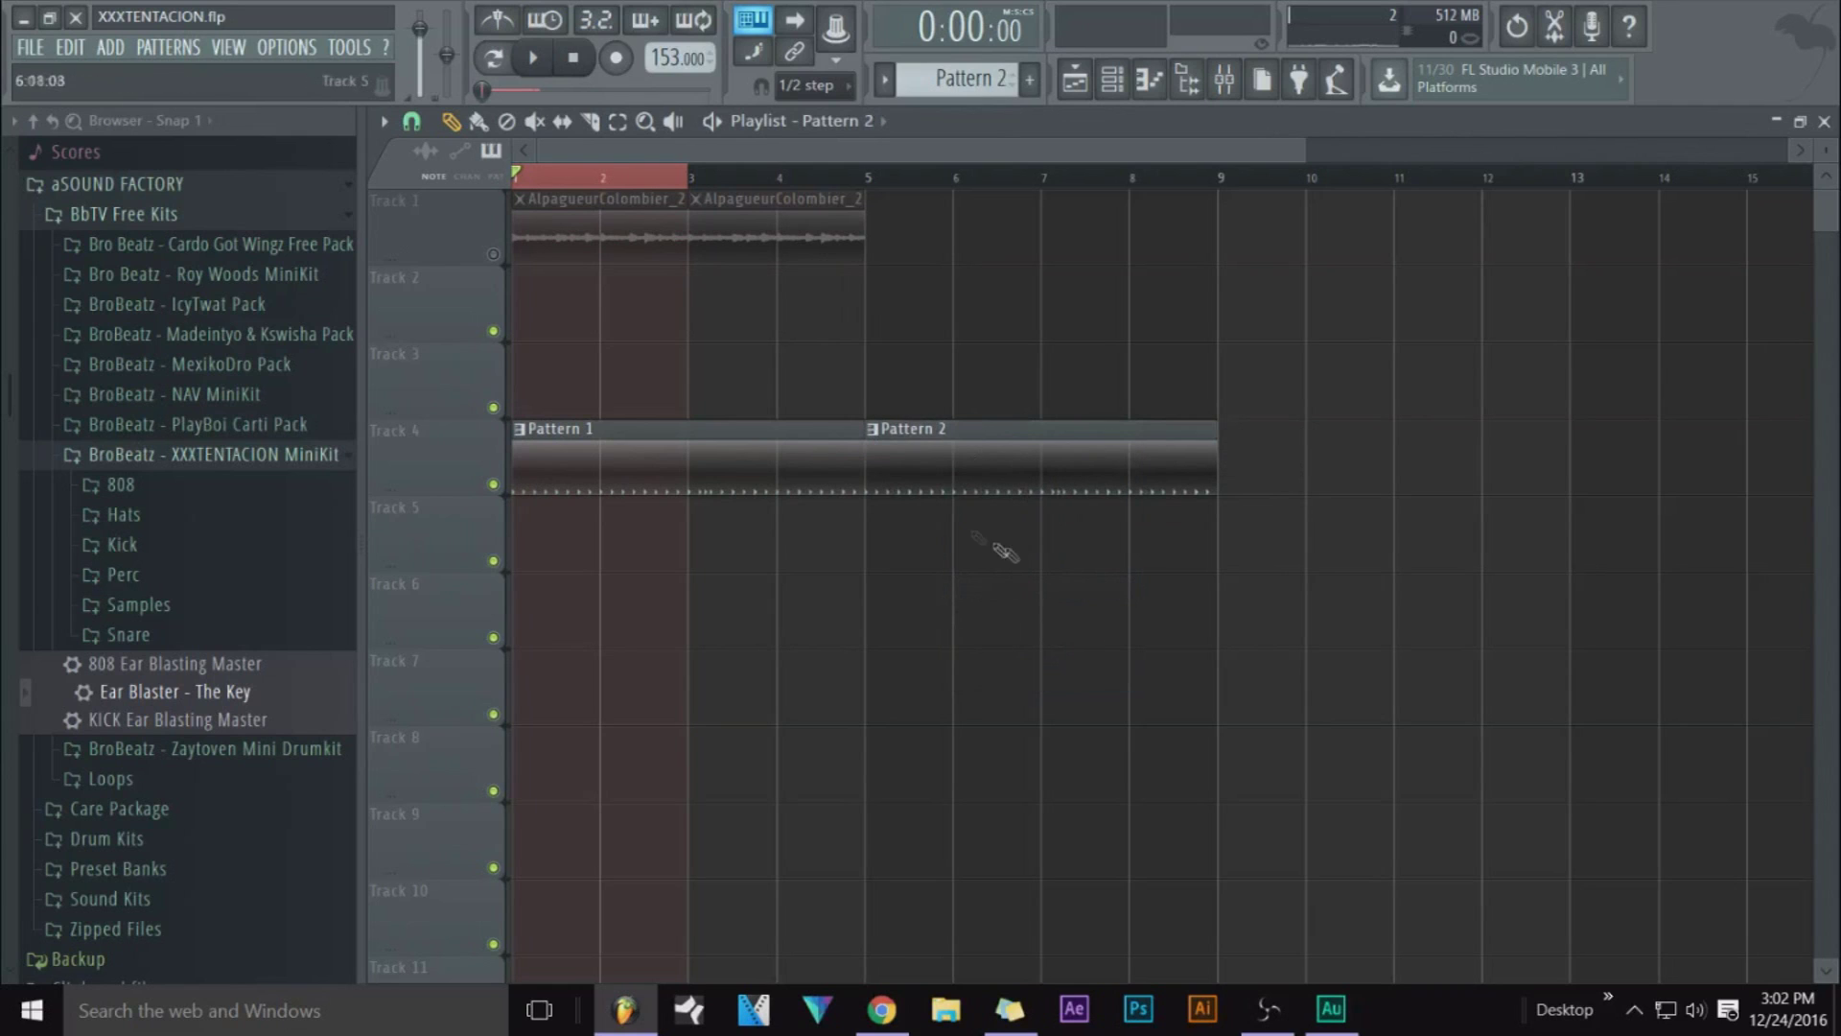
click(493, 254)
click(719, 223)
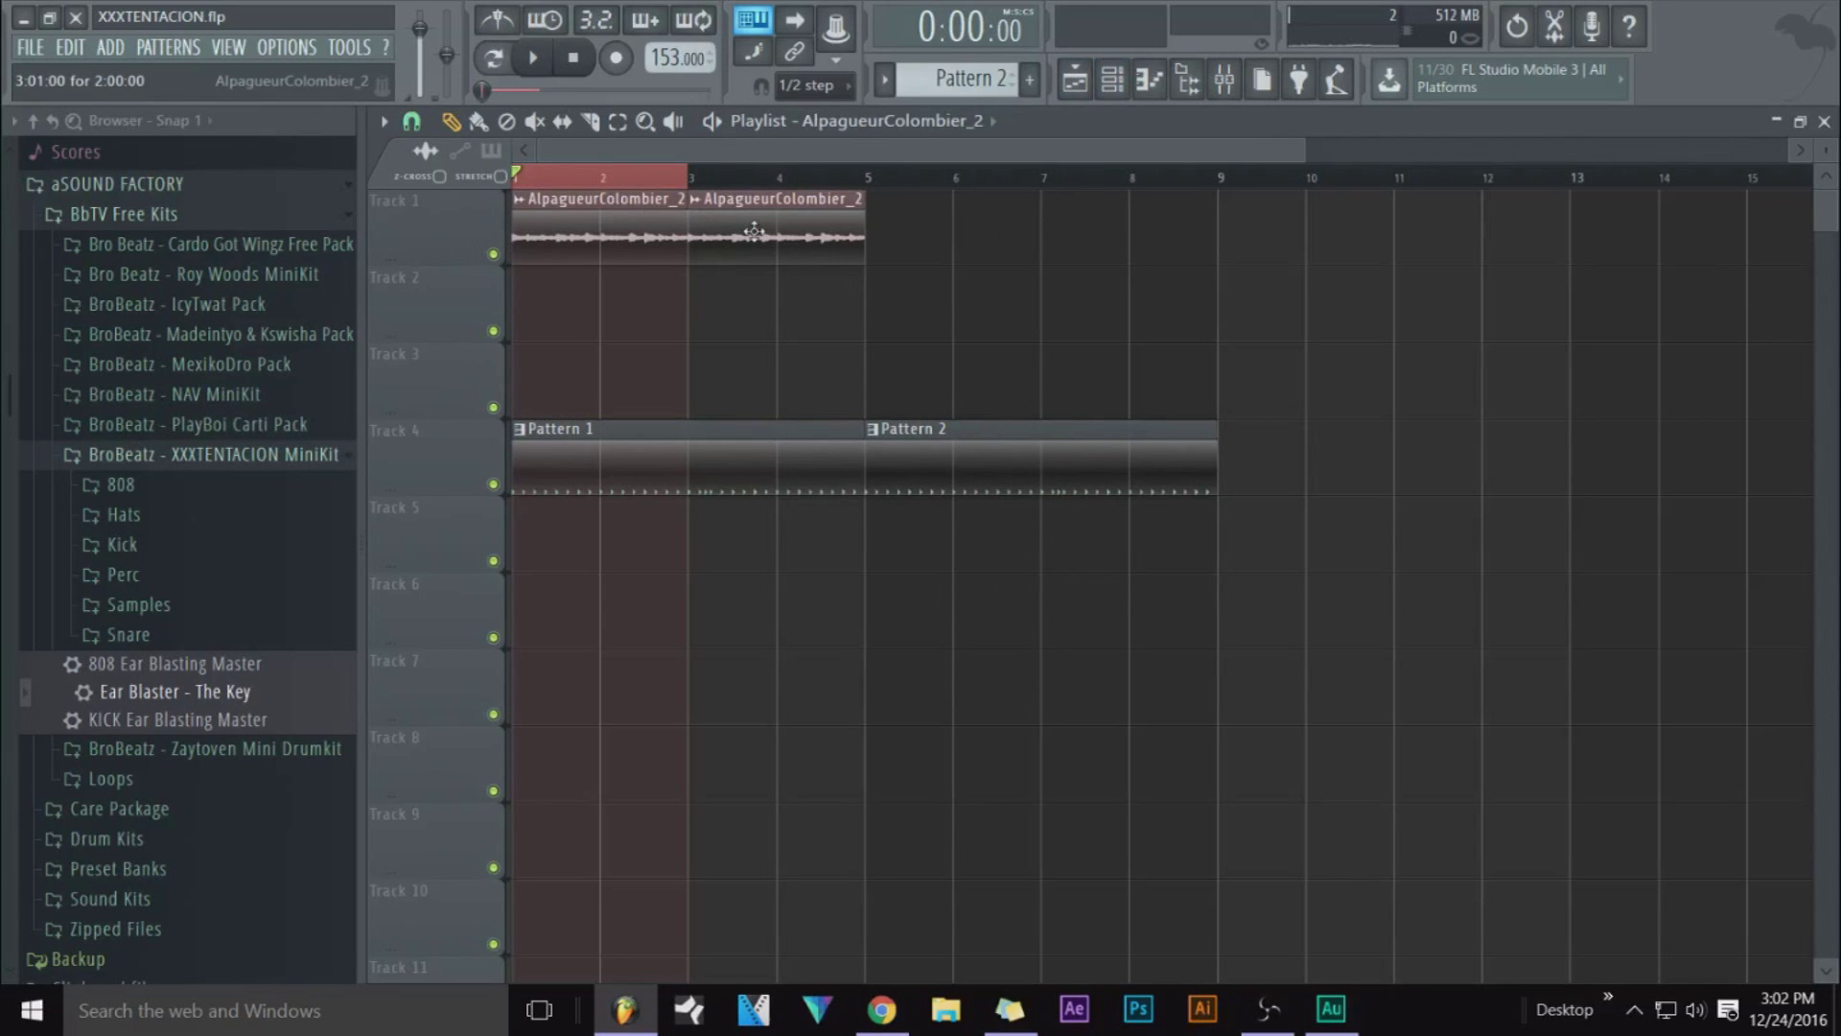
Examine Pattern 2's steps from start to end in a narrowed channel rack, then close the rack
click(1111, 80)
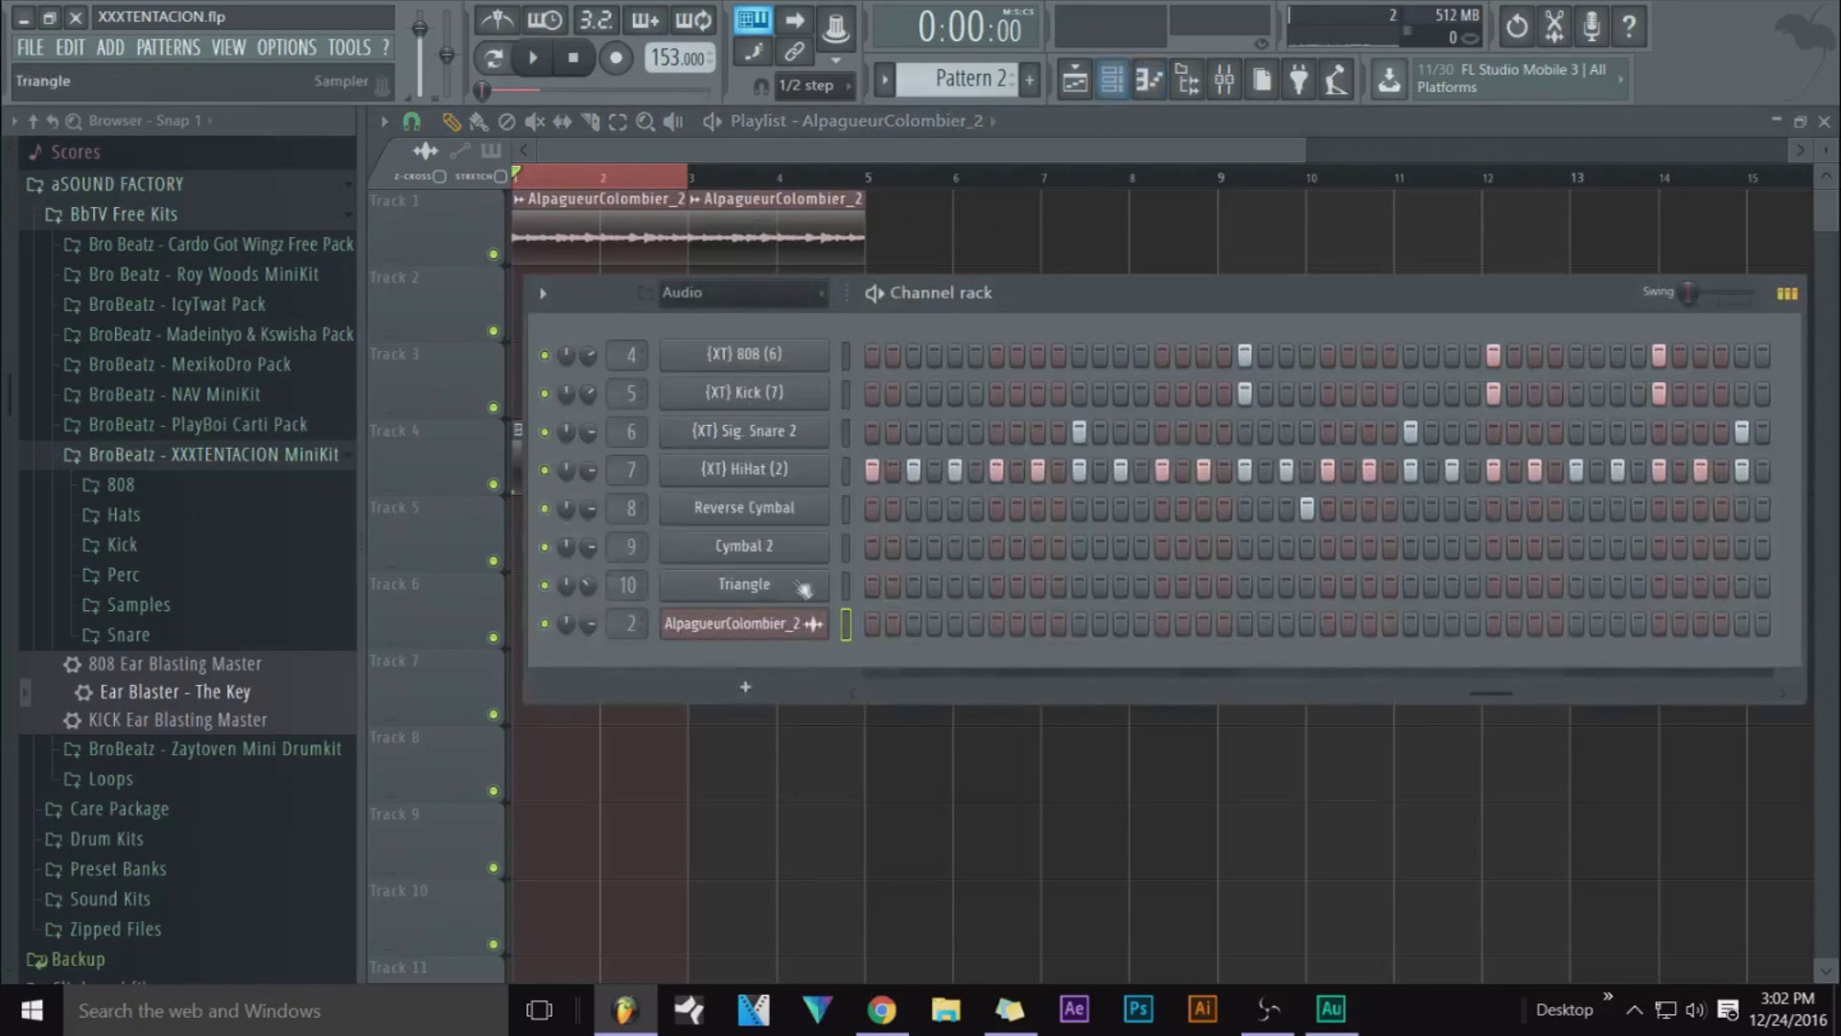
click(668, 148)
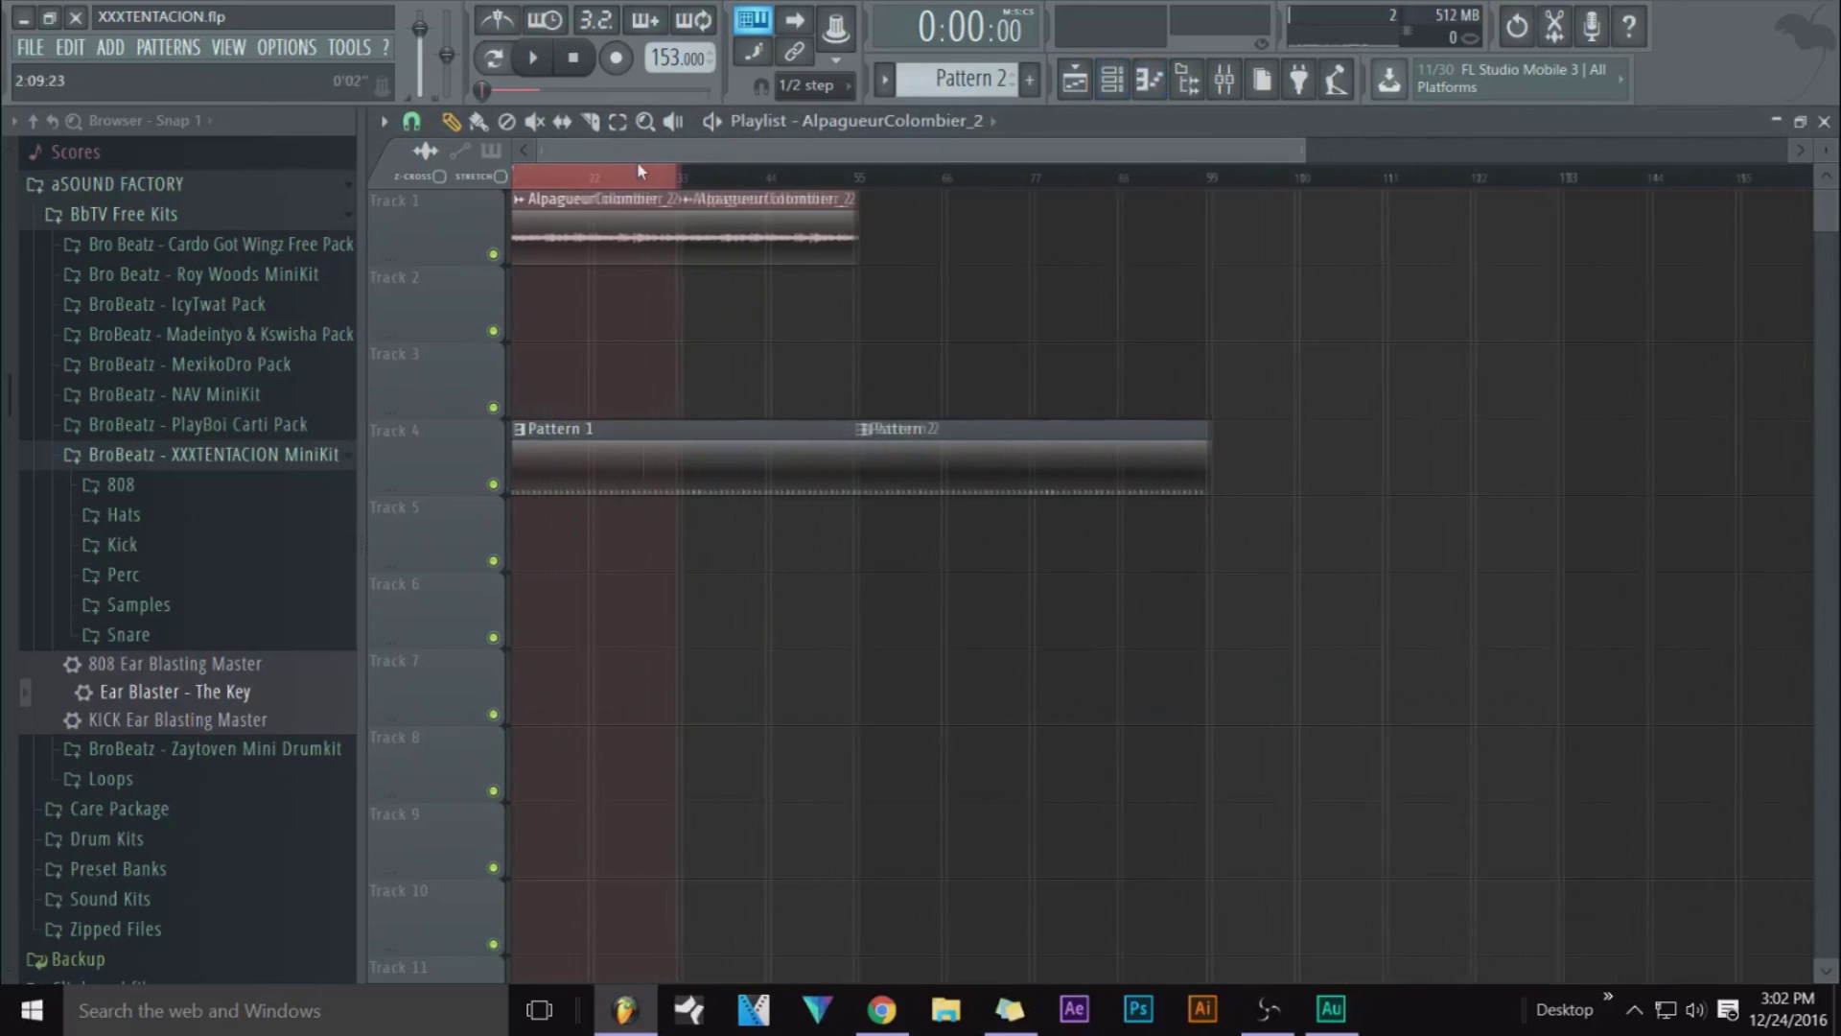
click(1111, 81)
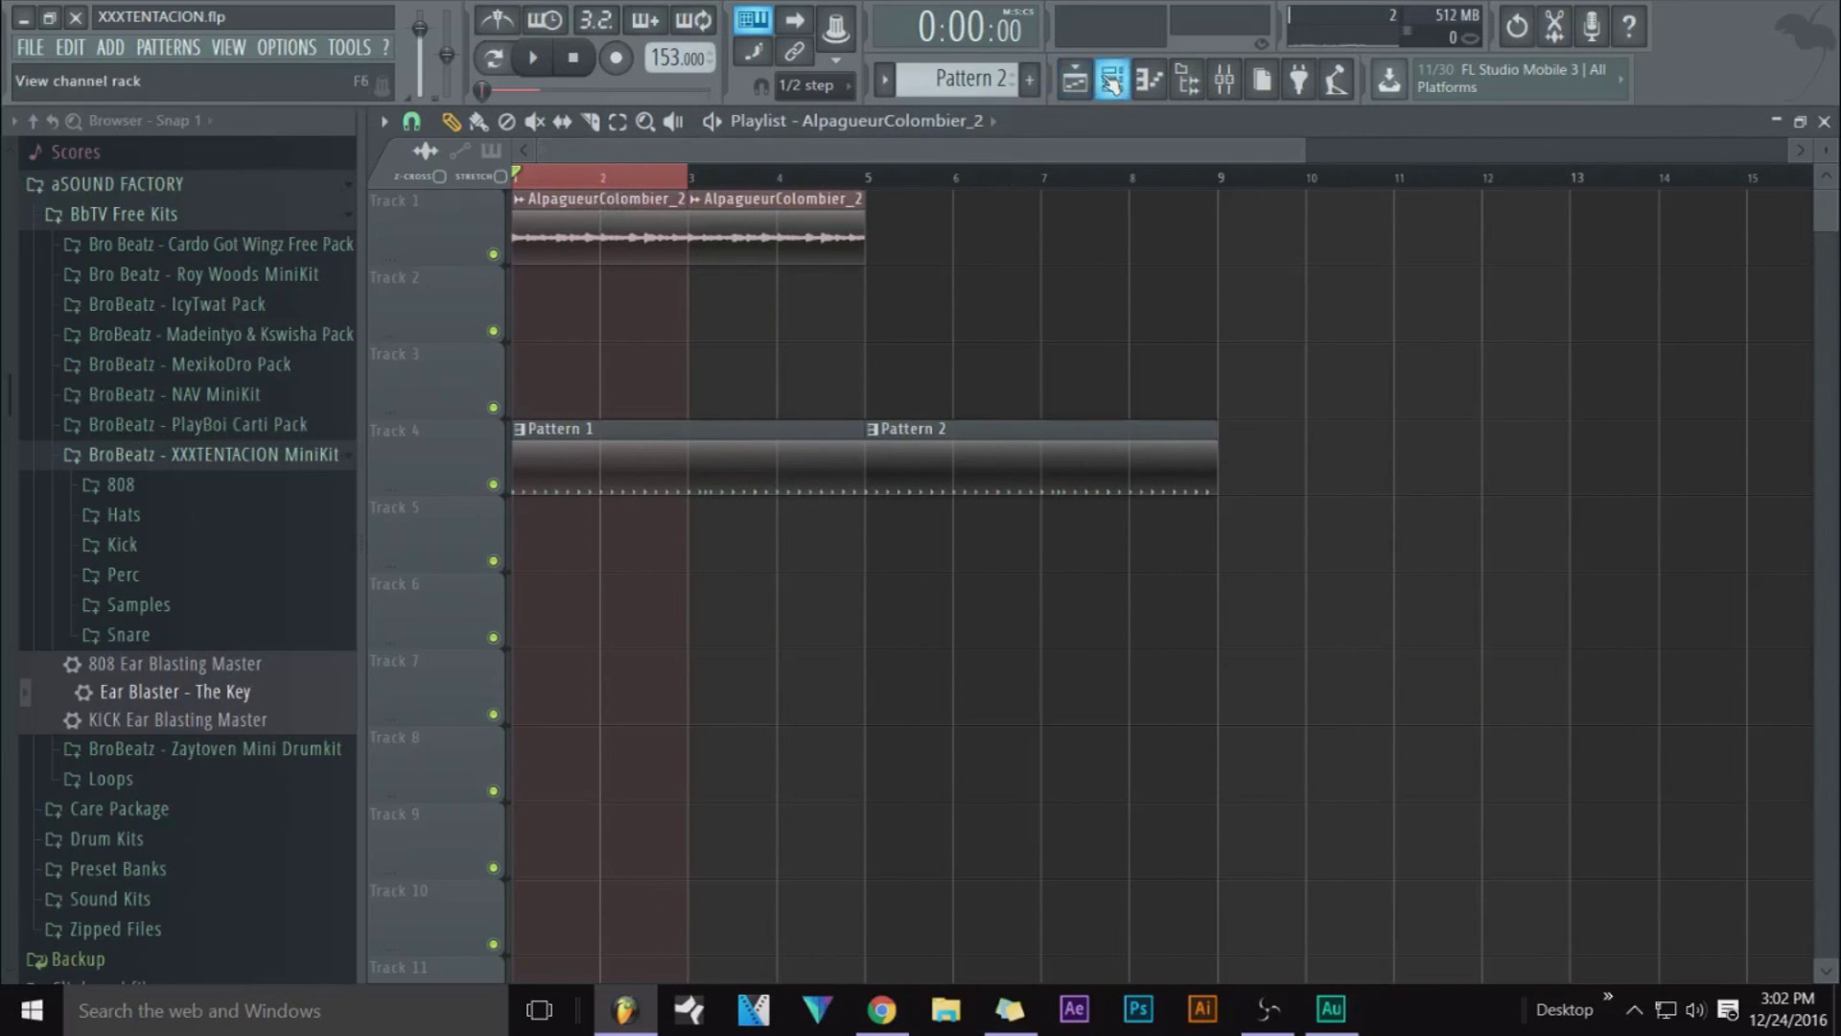
click(1112, 80)
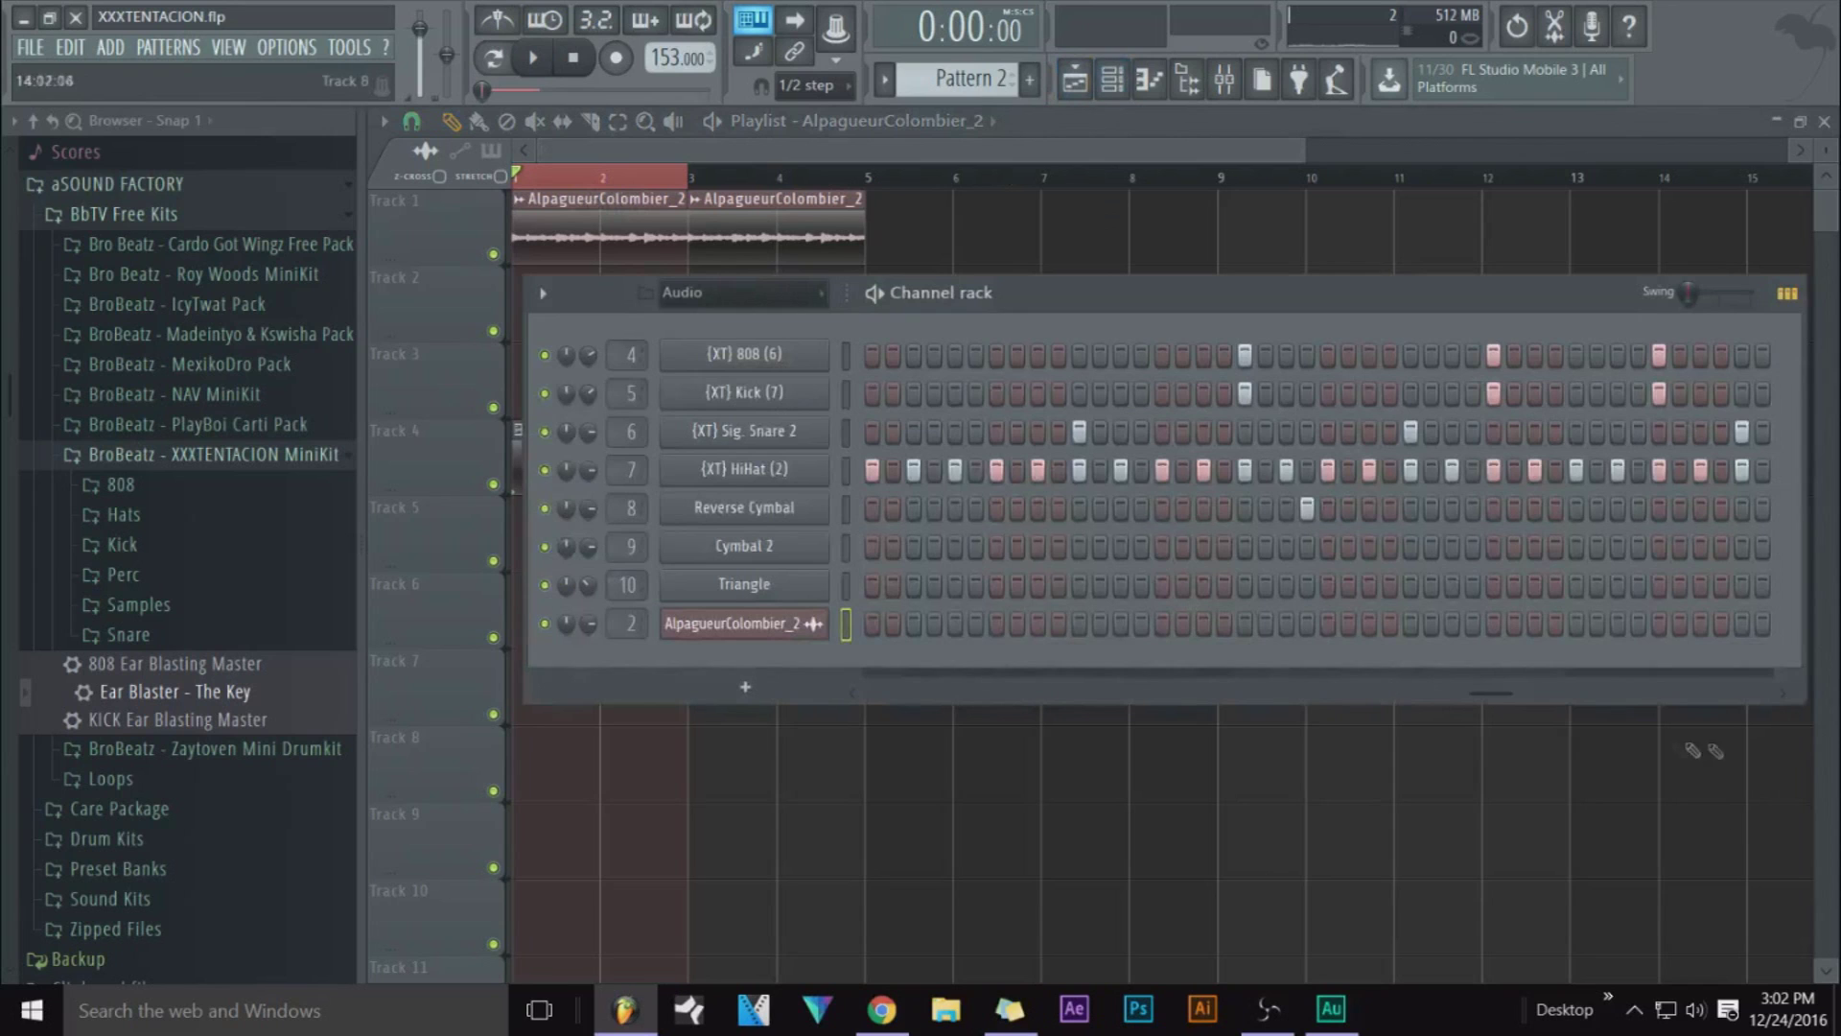
drag(1522, 697, 876, 695)
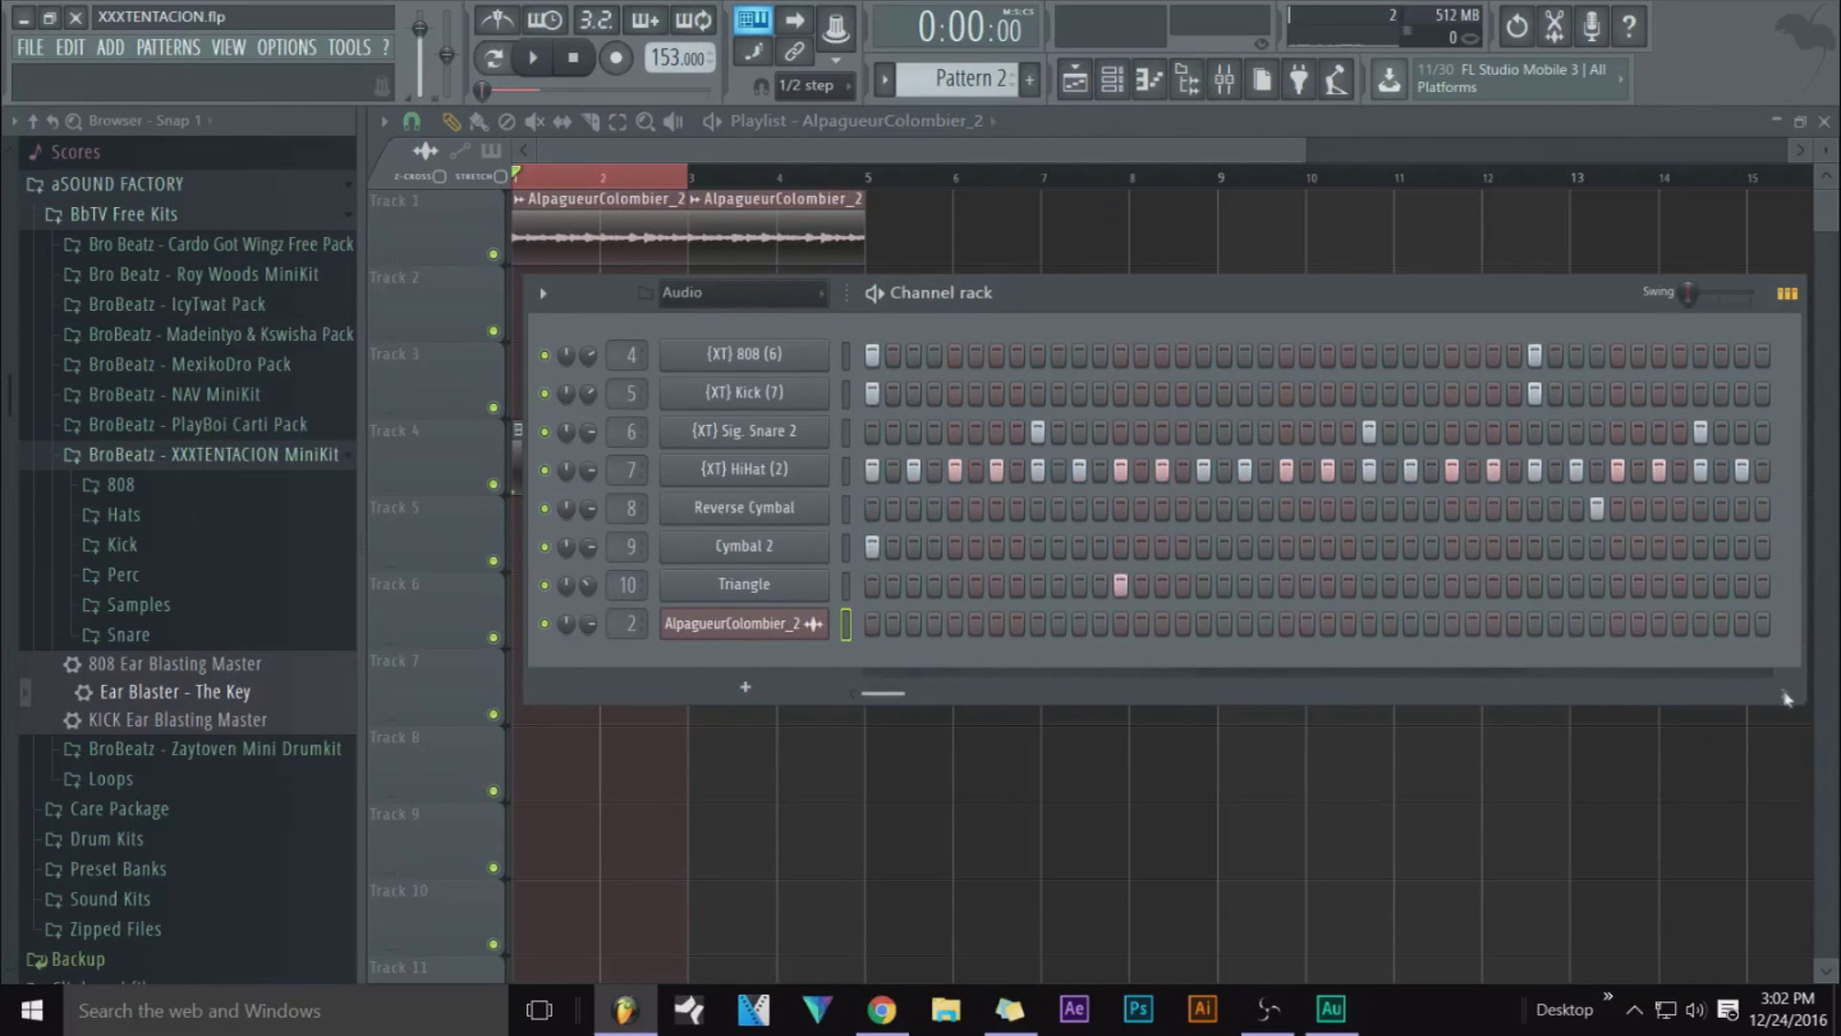
drag(1799, 697, 1555, 698)
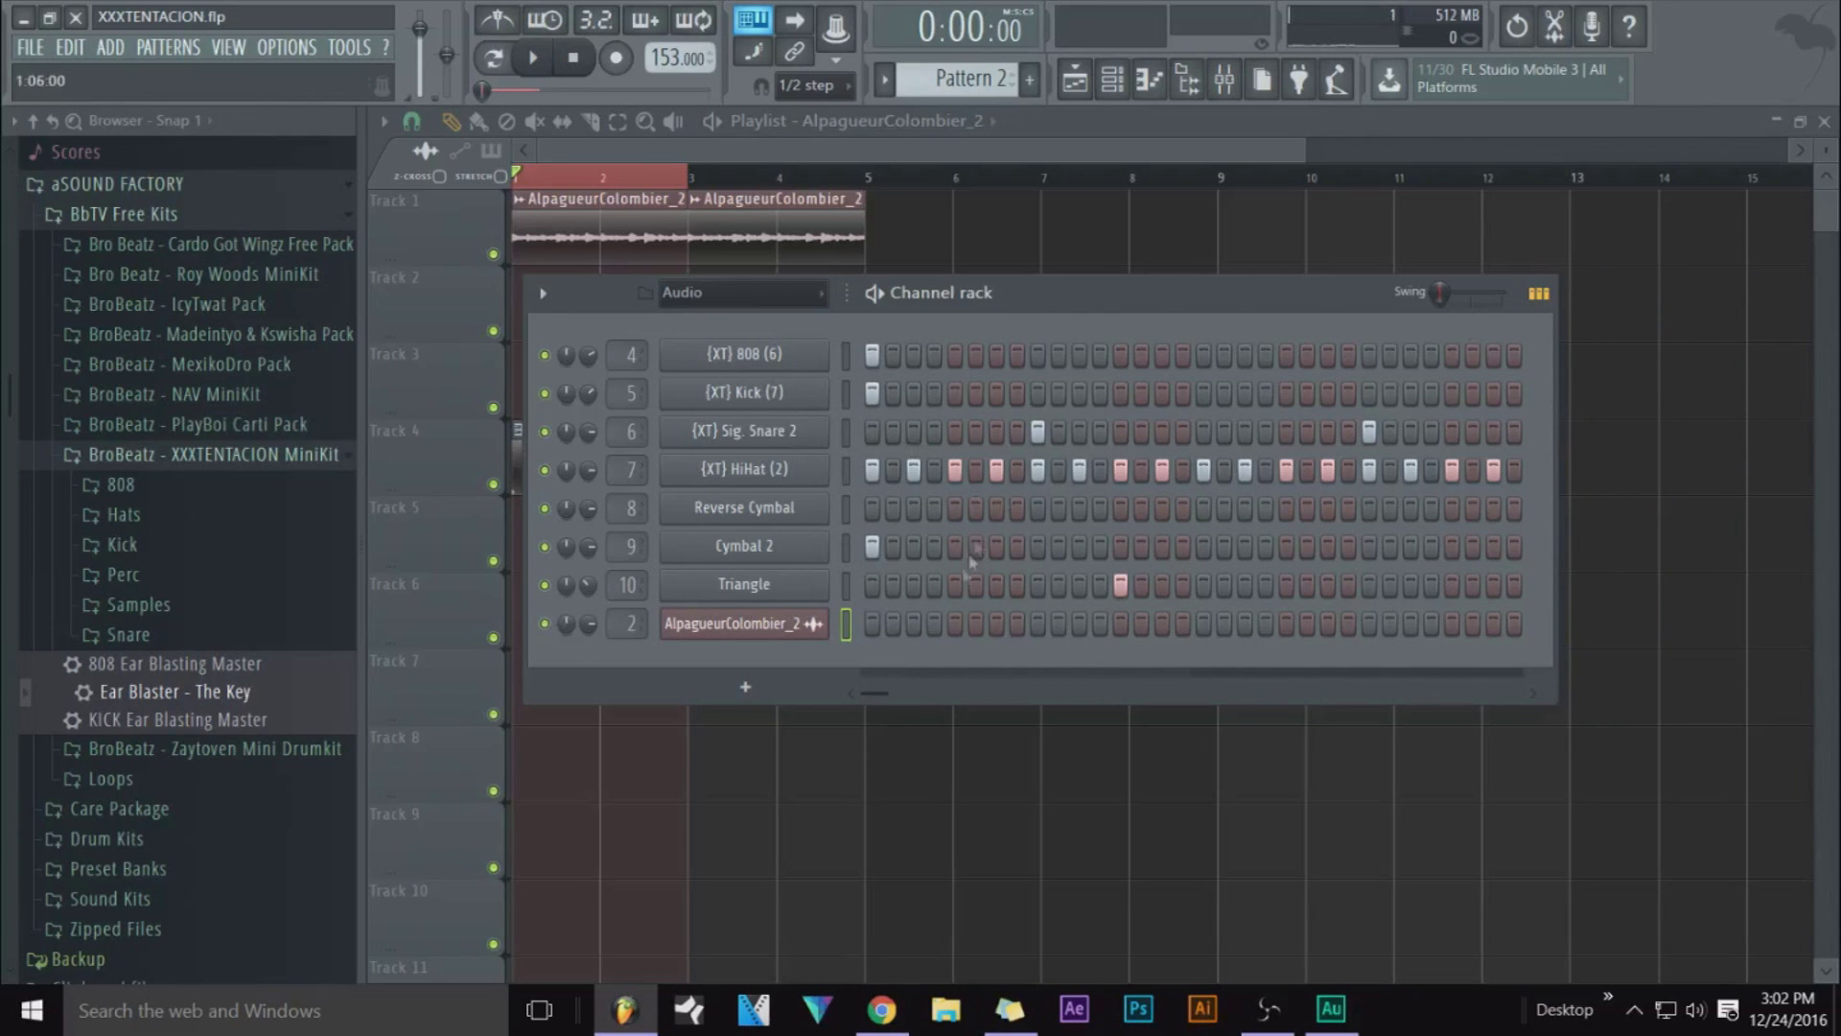
drag(892, 705, 1526, 696)
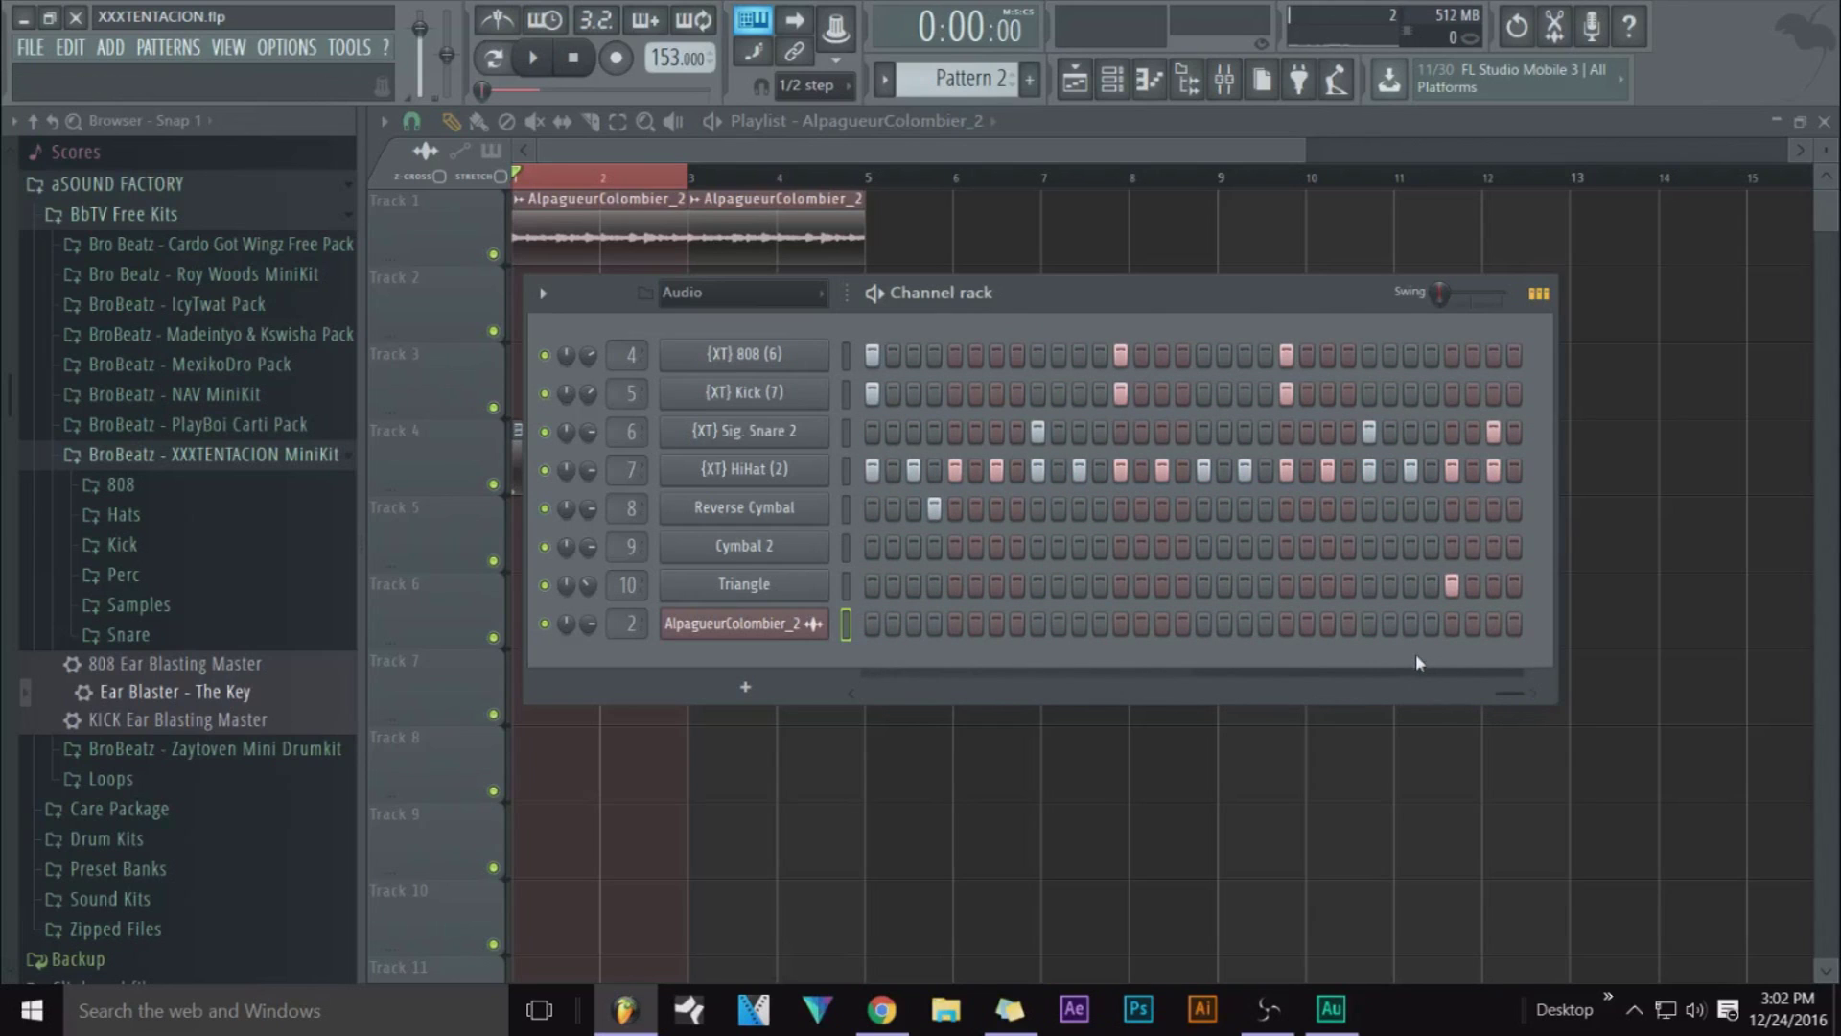
drag(945, 278, 971, 391)
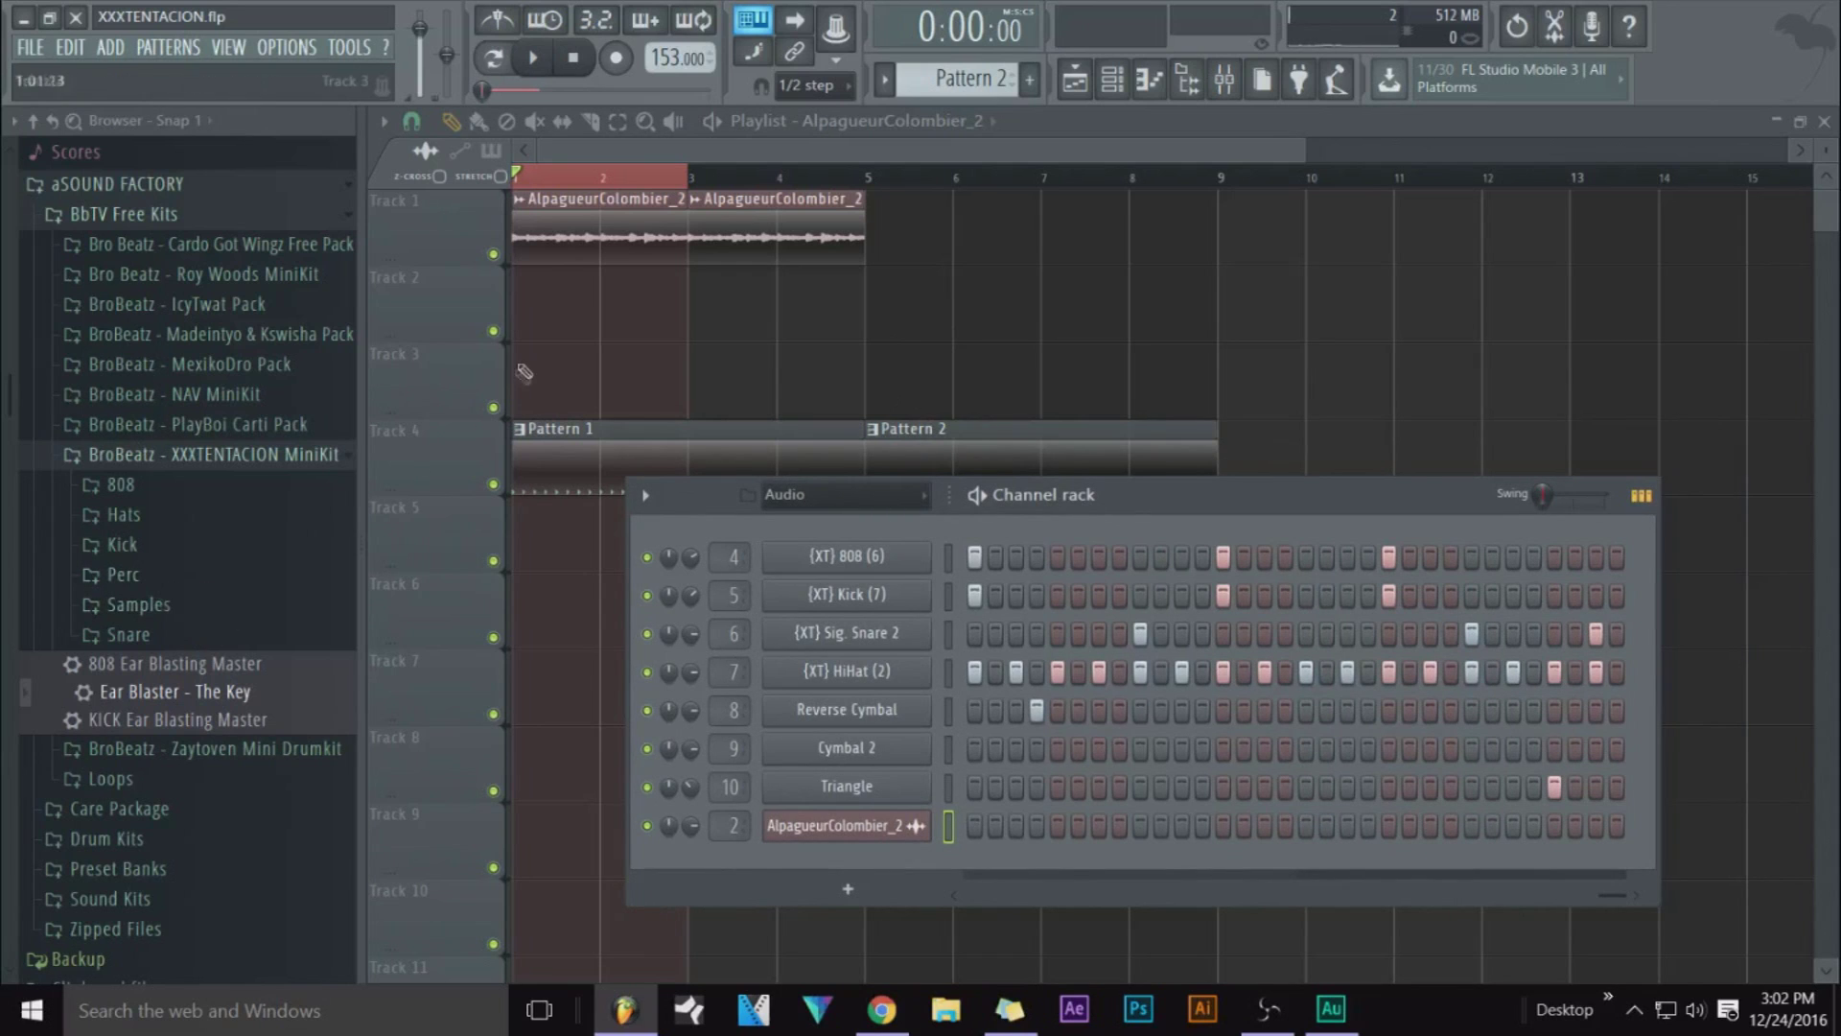
key(F6)
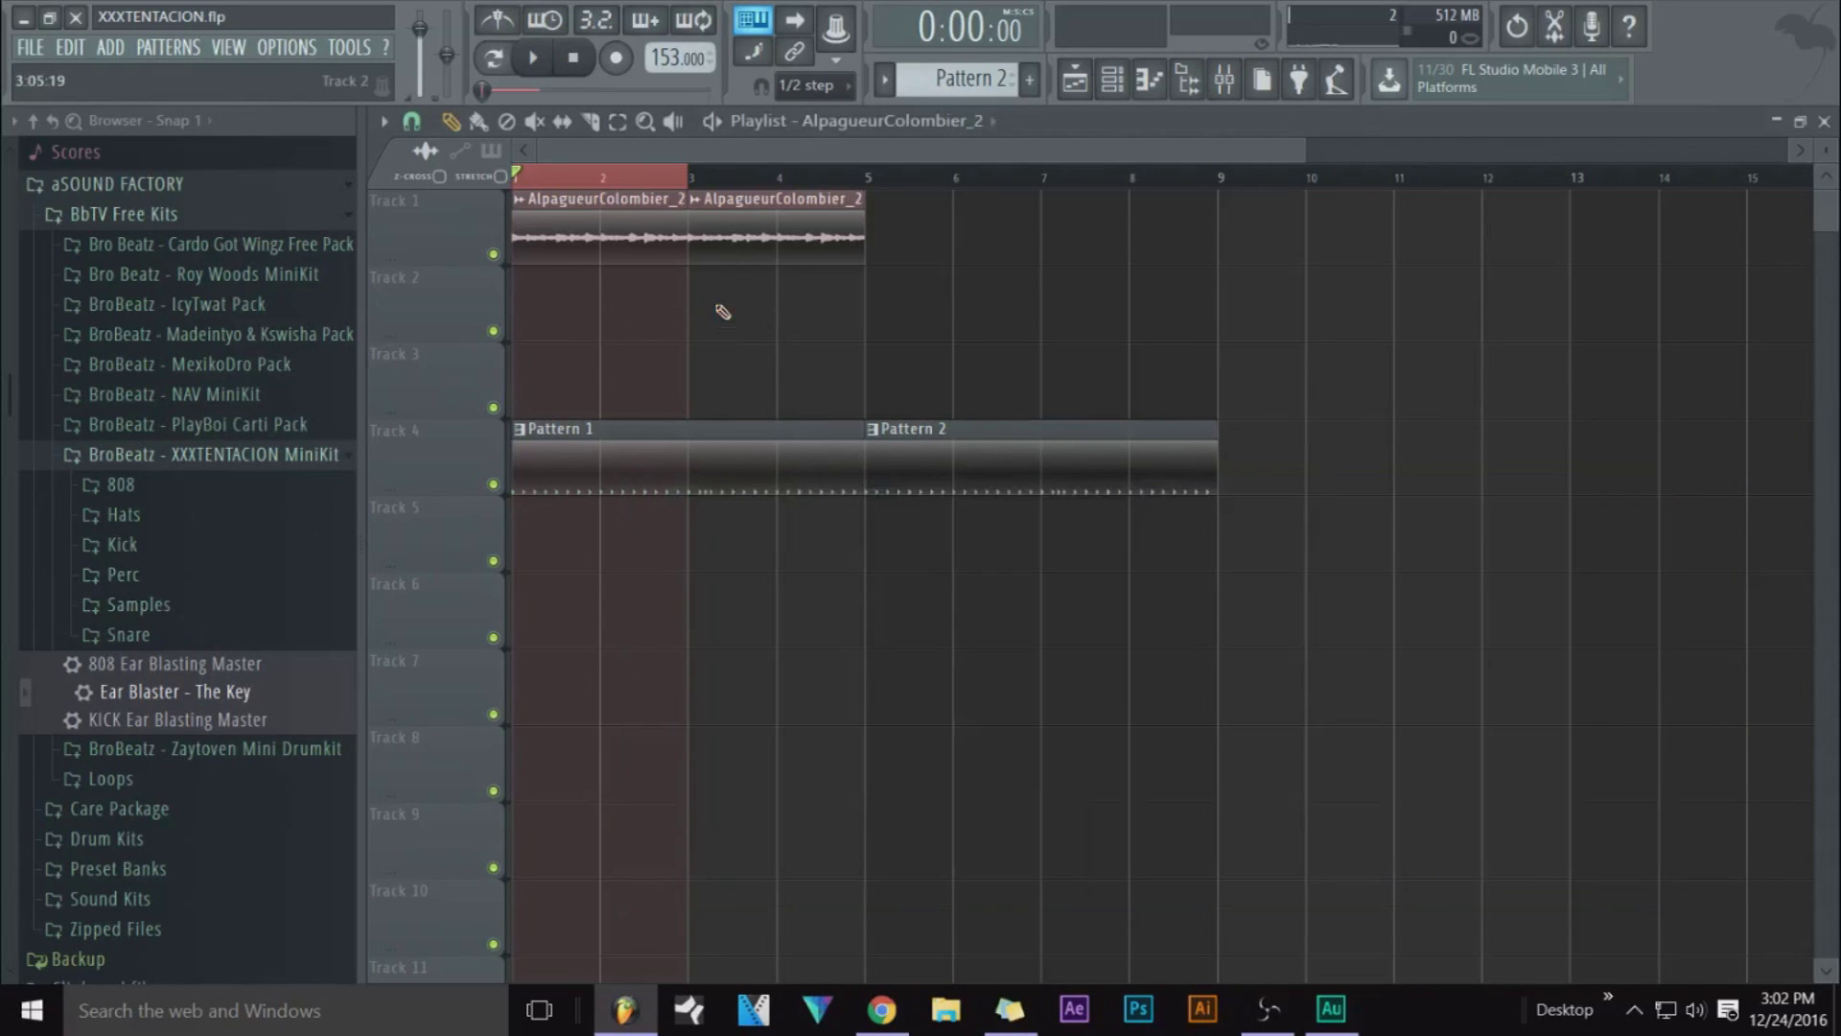
Add AlpagueurColombier_2 clips at bars 5 and 7 on Track 1, and set the loop region to bars 1 to 5
click(904, 208)
click(1071, 226)
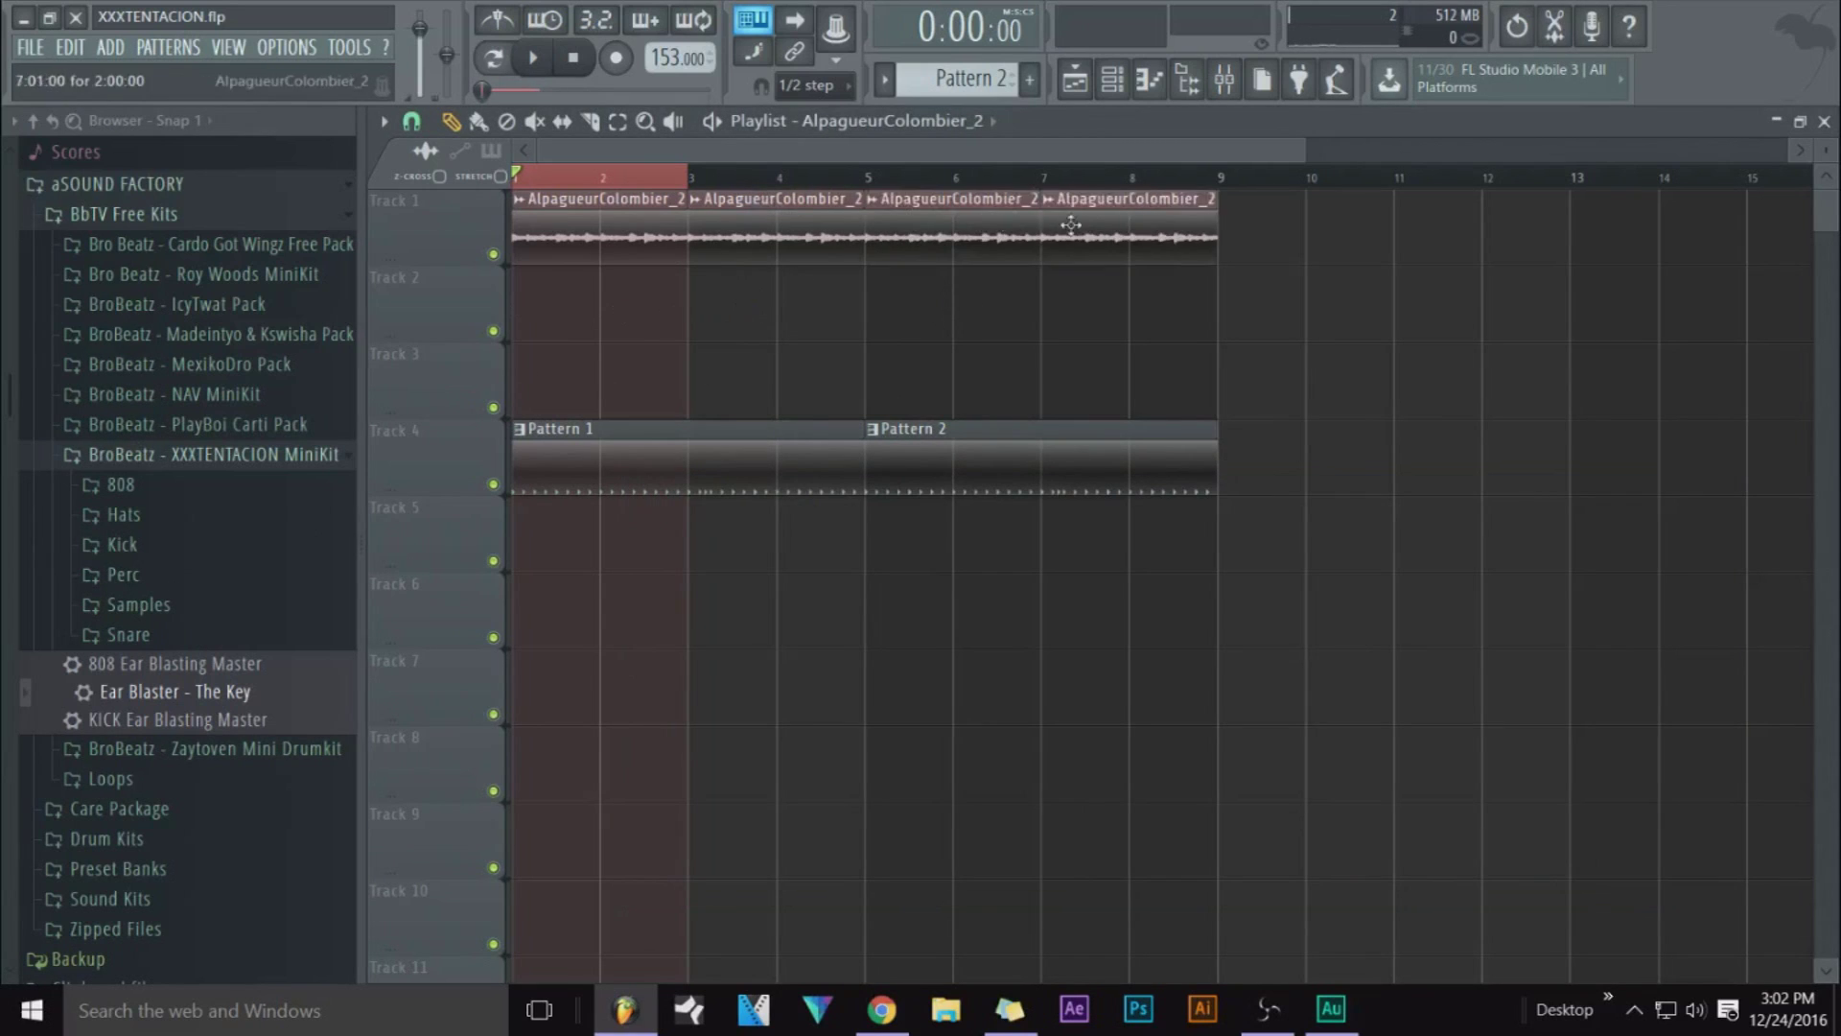
ctrl+click(863, 179)
drag(858, 182, 468, 206)
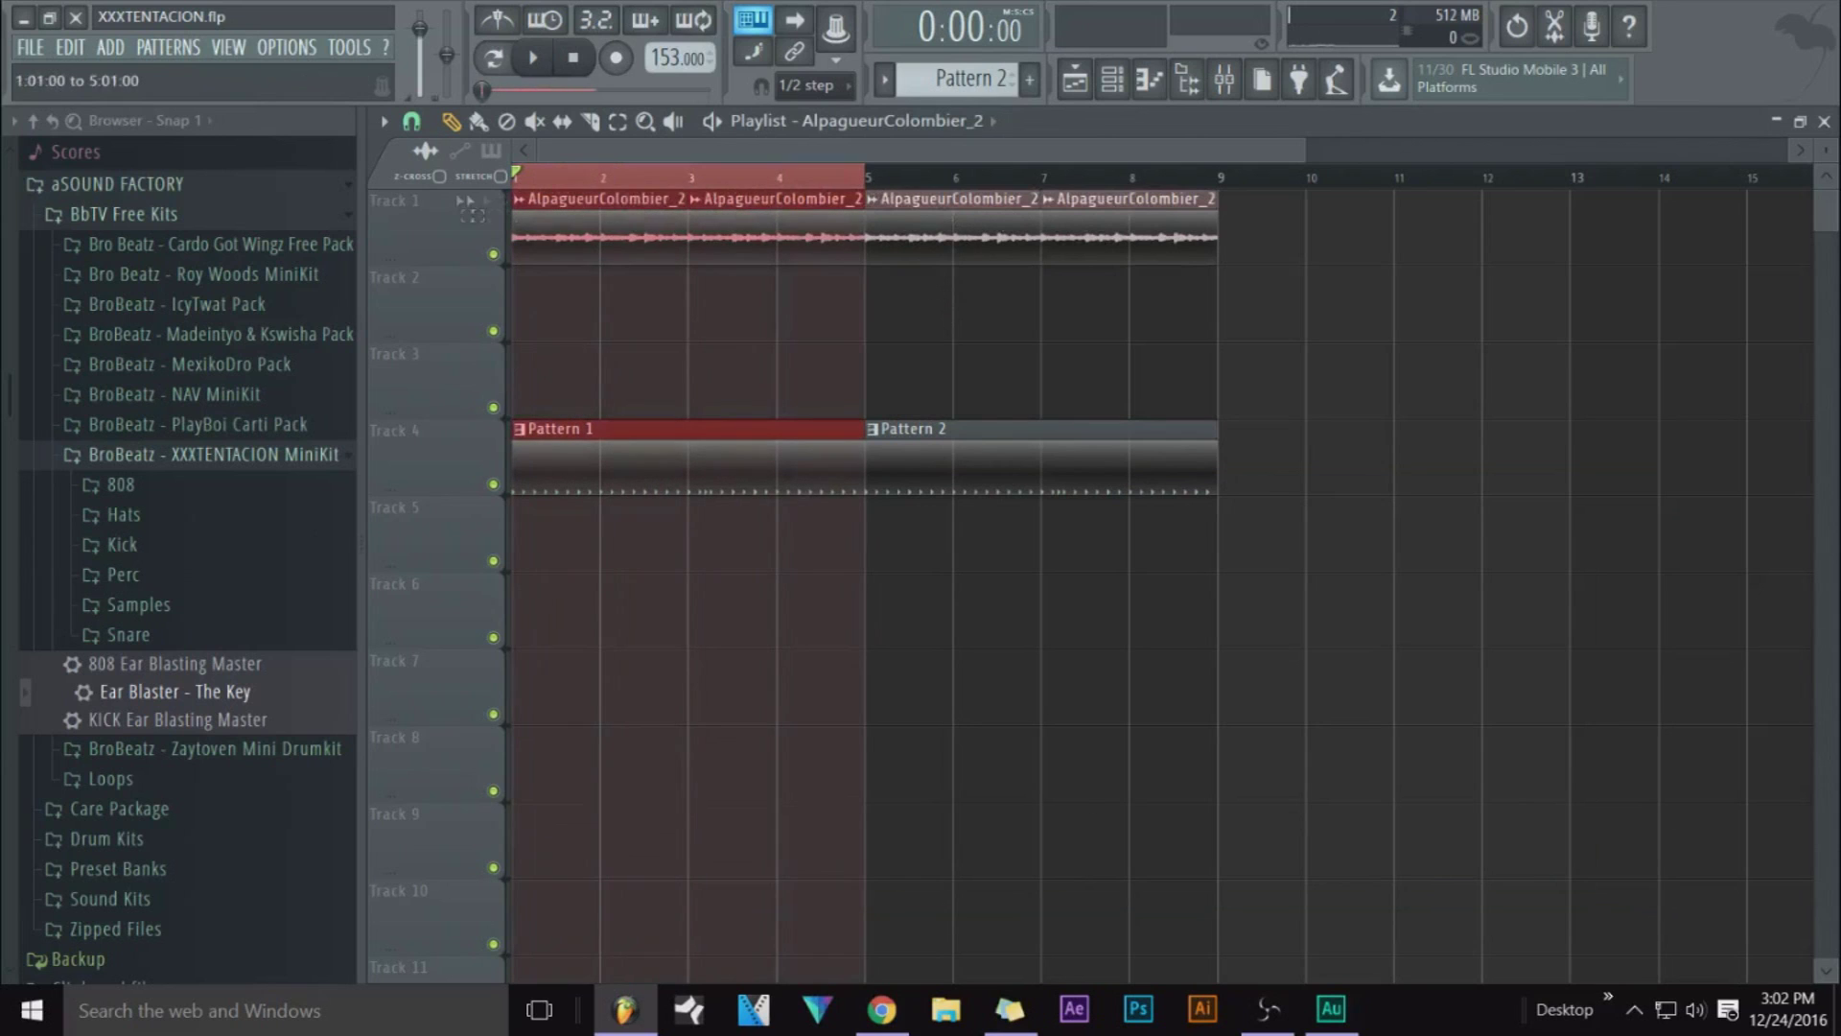
ctrl+click(953, 315)
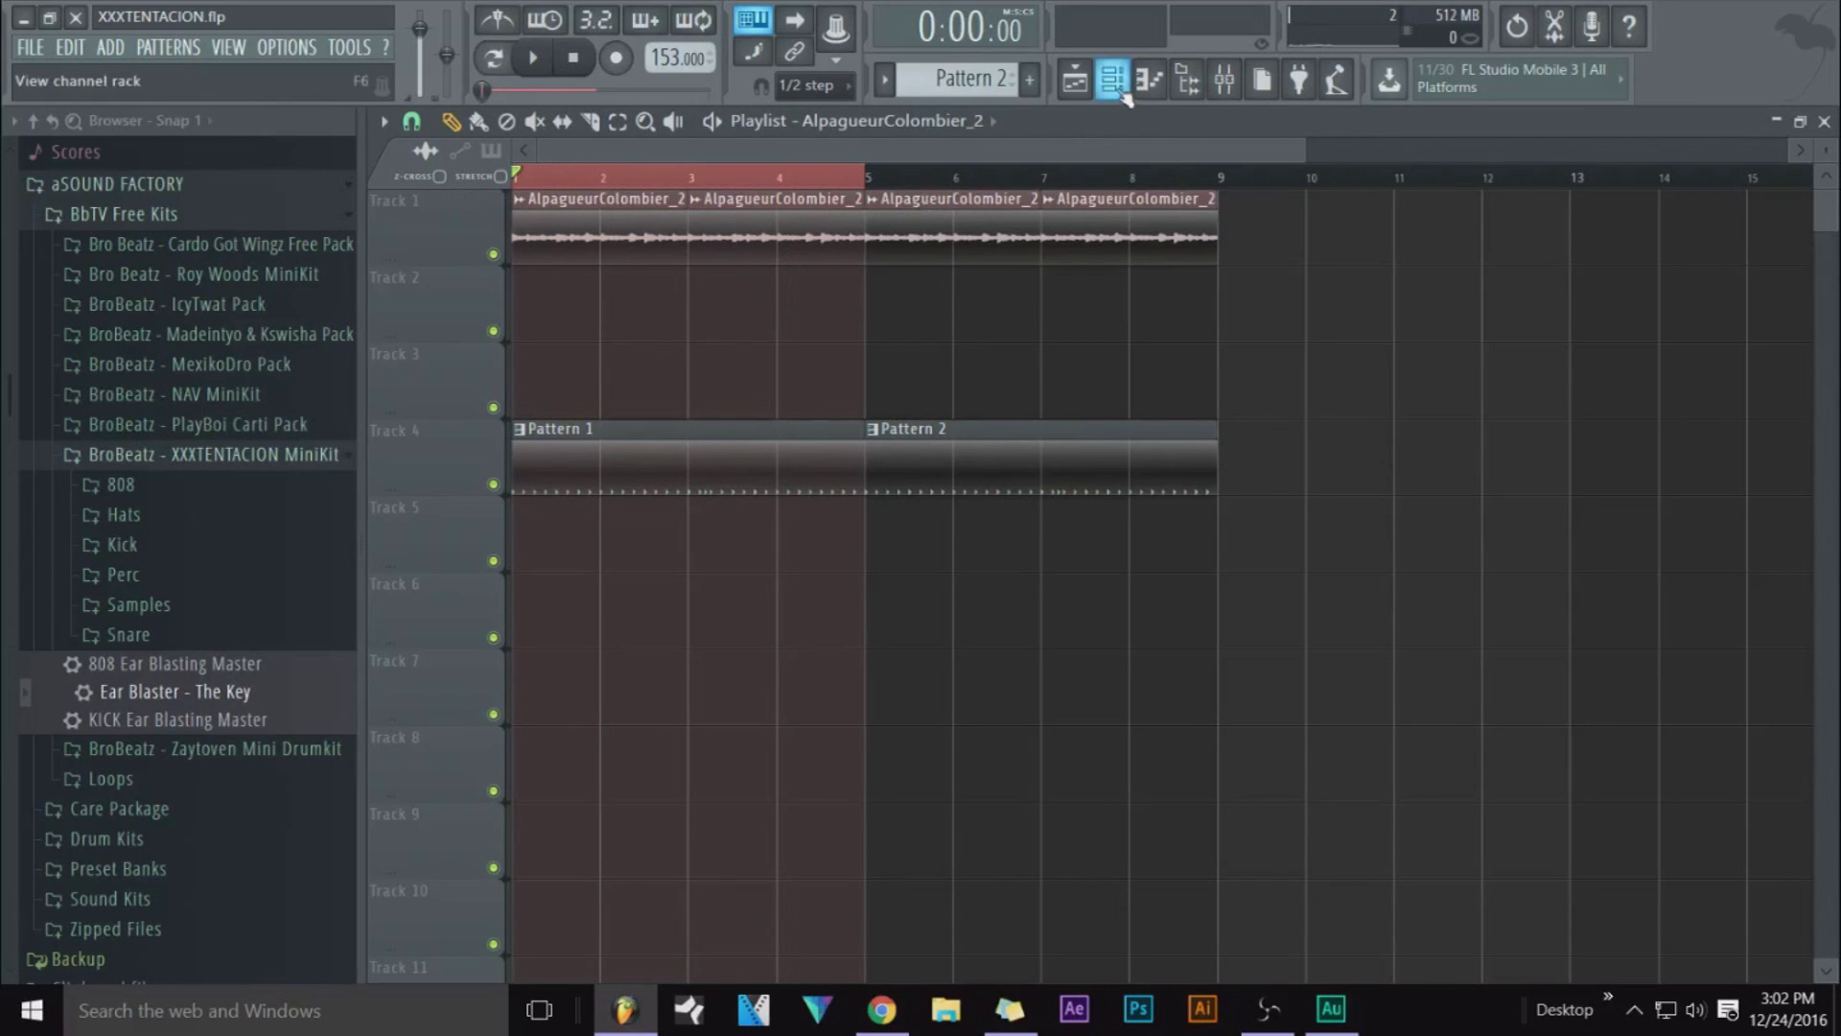
Enable Gross Beat on mixer Insert 2, open it, and select time Slot 2 after checking Slot 1's curve
click(1225, 80)
click(949, 419)
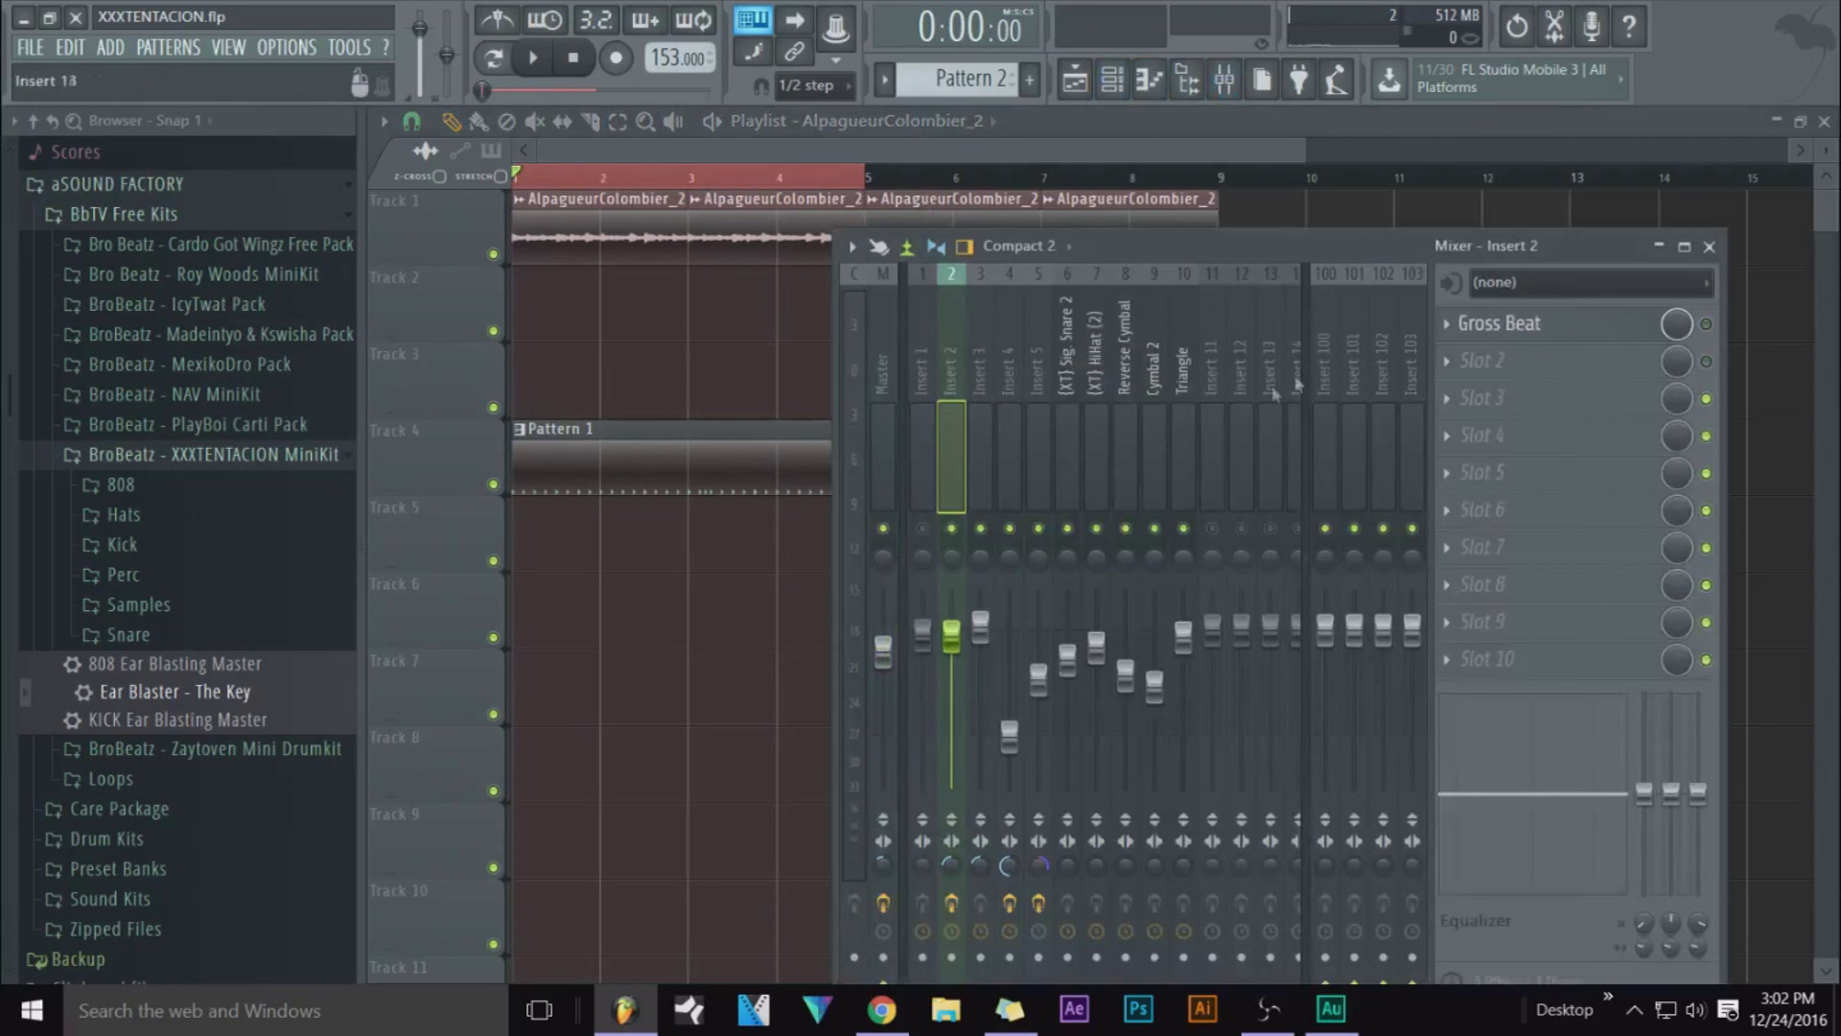
click(1616, 330)
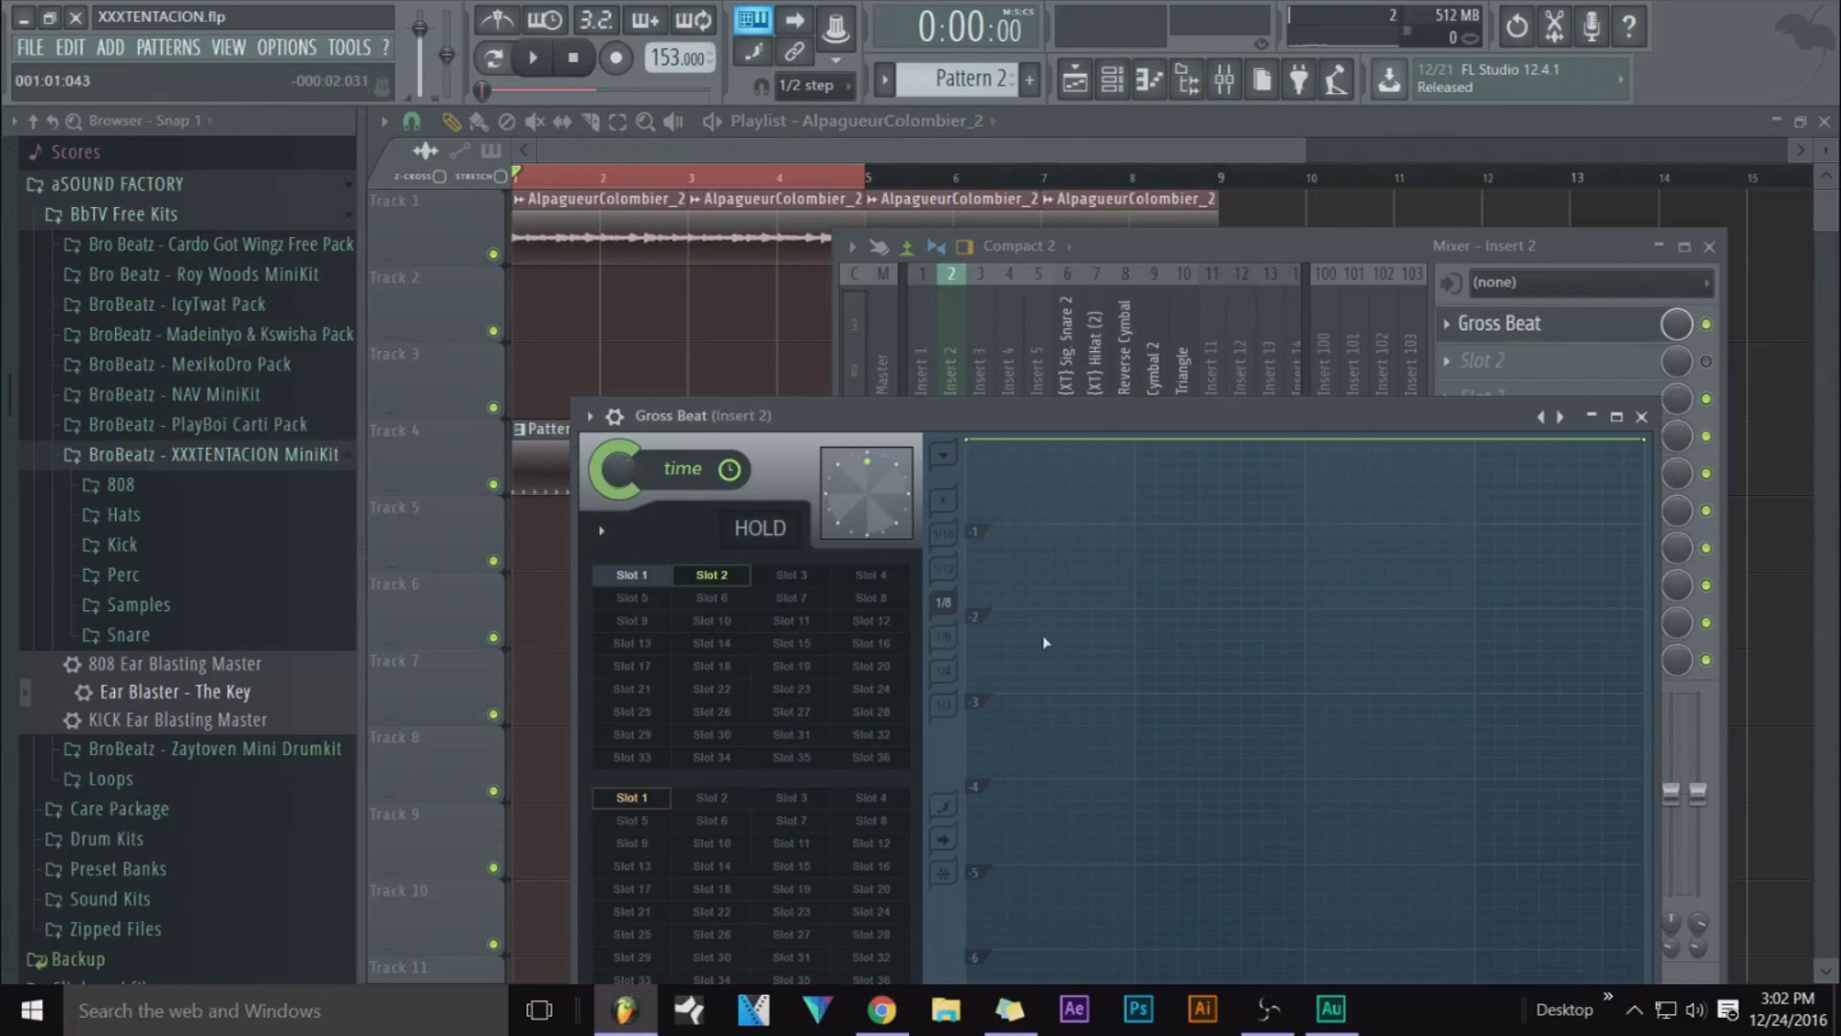
click(659, 587)
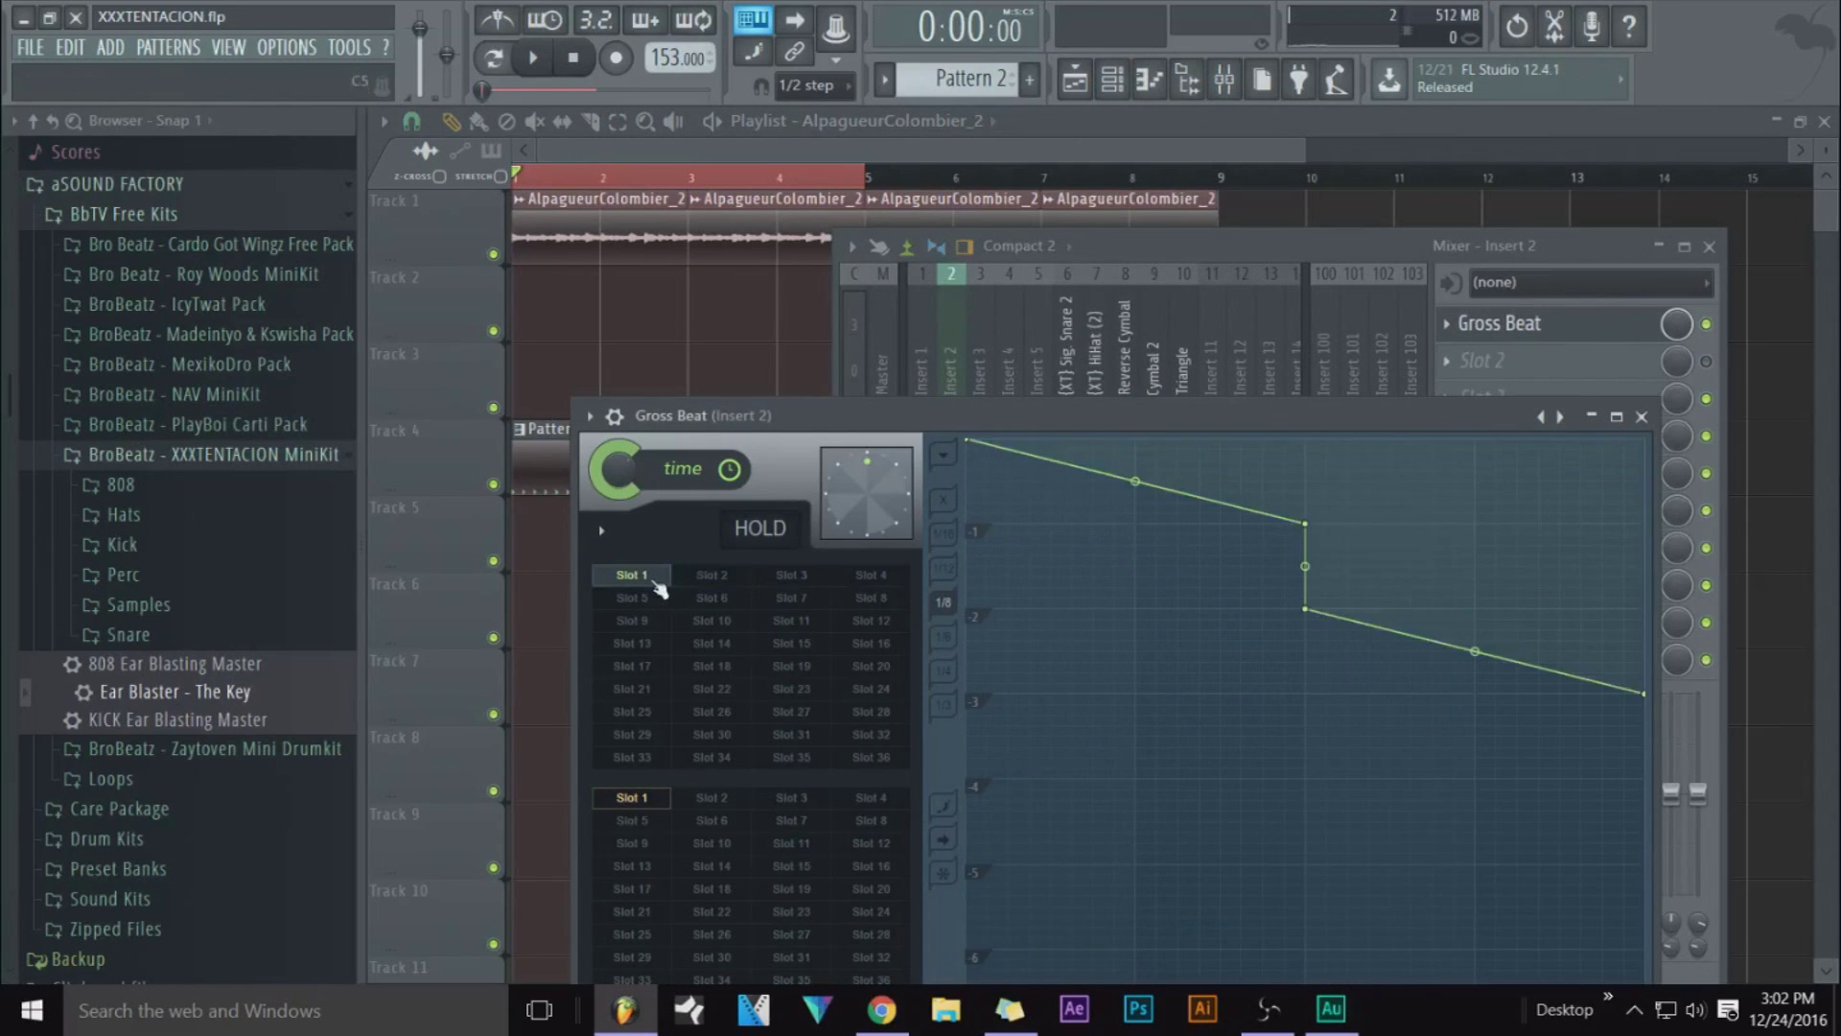
click(710, 578)
Build the first half of Slot 2's time envelope: a single curve down to line 1 at the midpoint, then a drop to line 2
click(1306, 524)
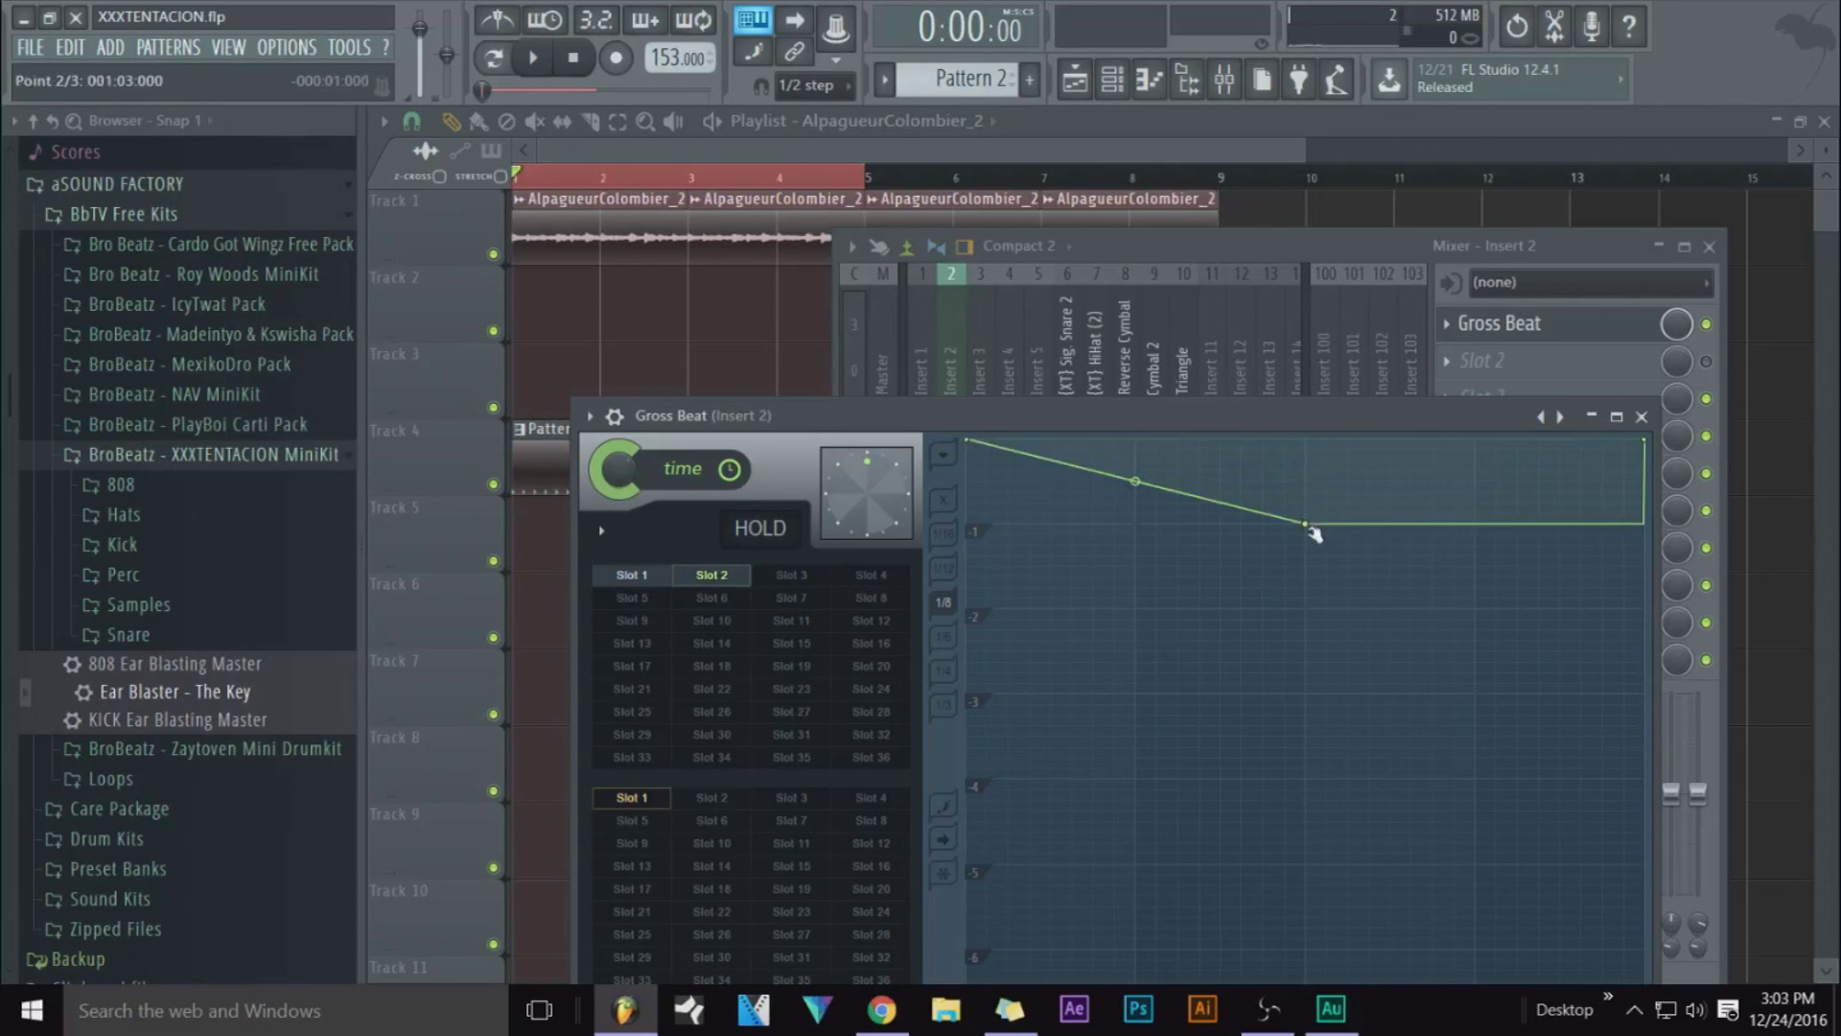
right_click(1310, 525)
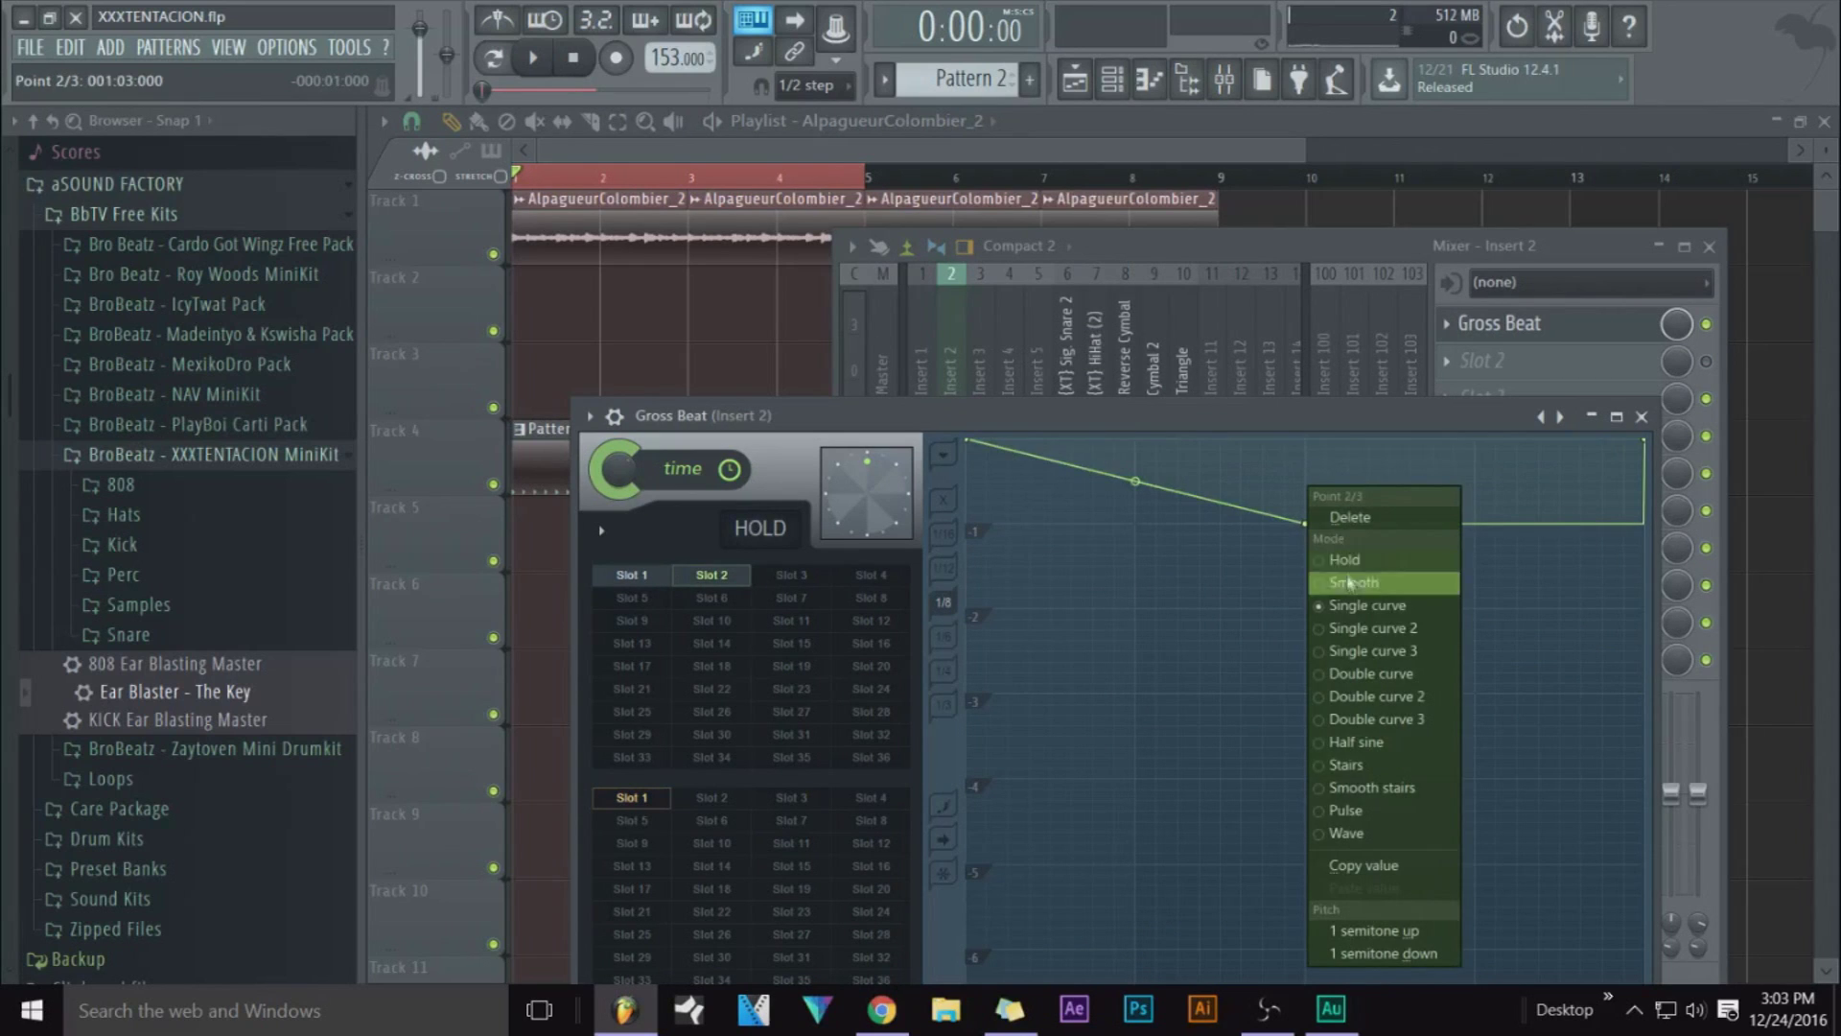
click(1385, 607)
click(1307, 608)
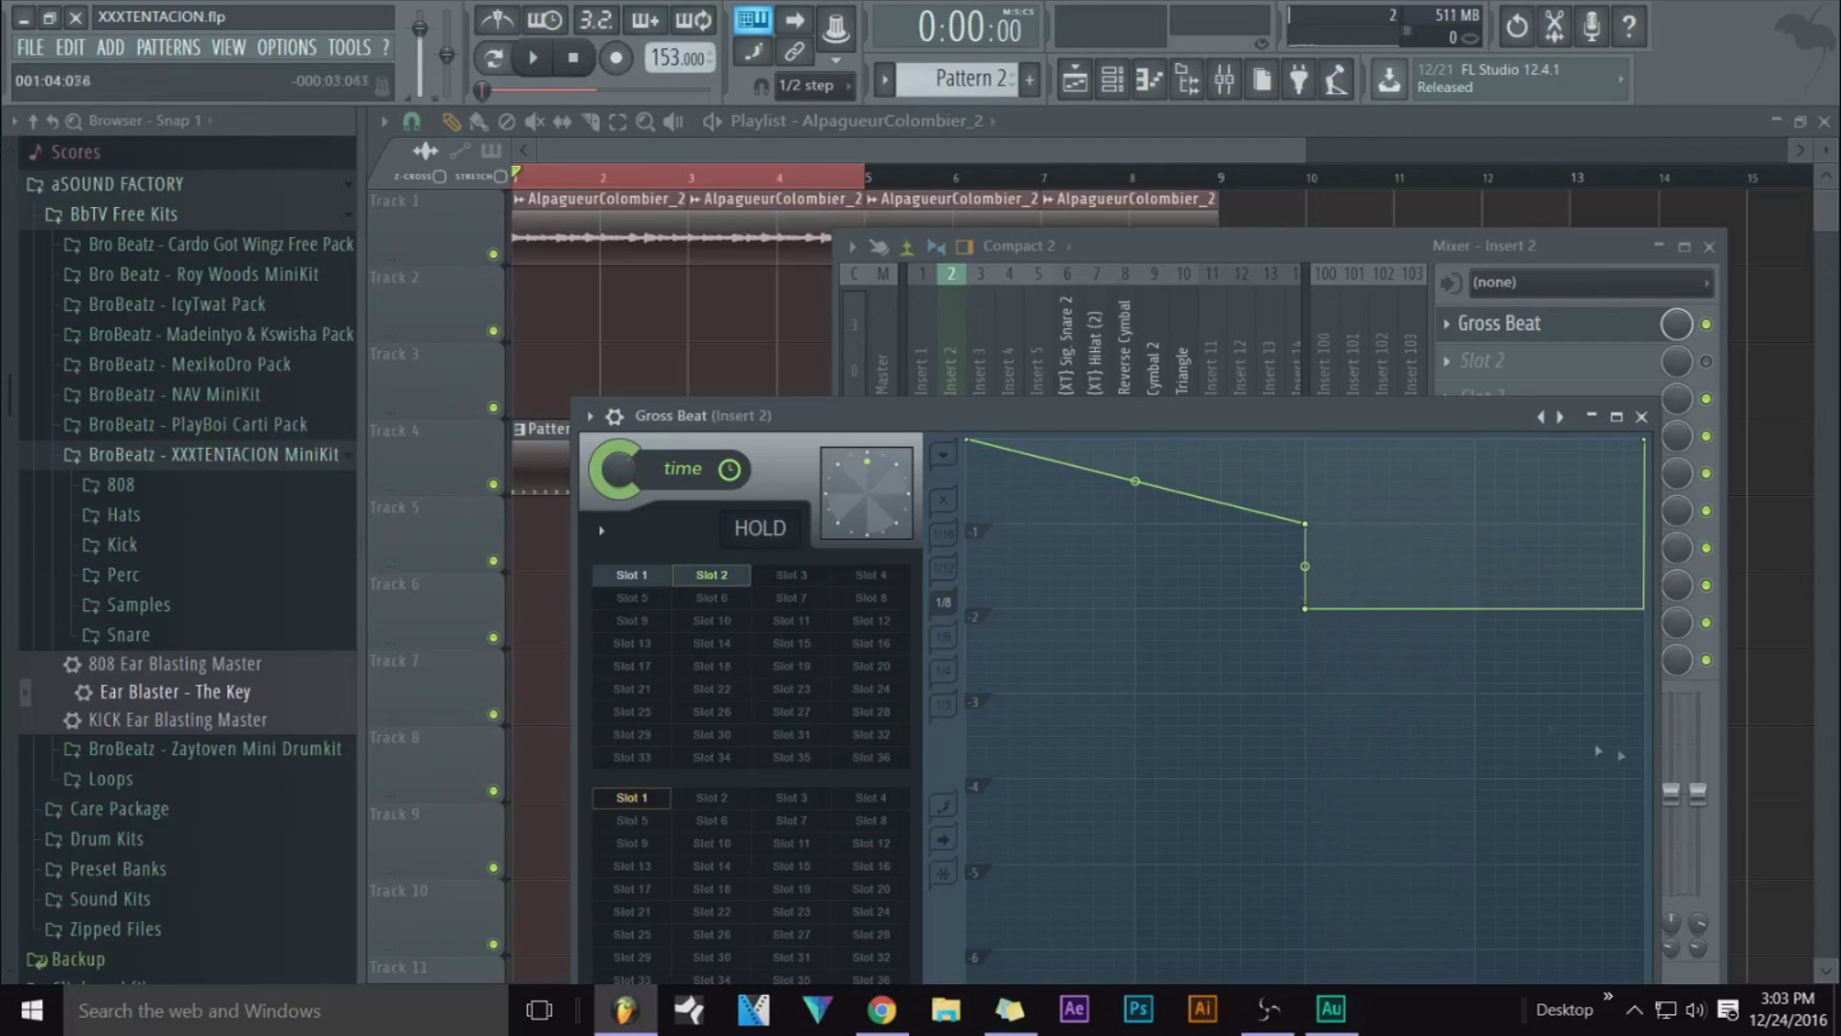
Add an end point on line 3 of the time envelope and slope the second half straight down to it
right_click(1646, 701)
click(1651, 600)
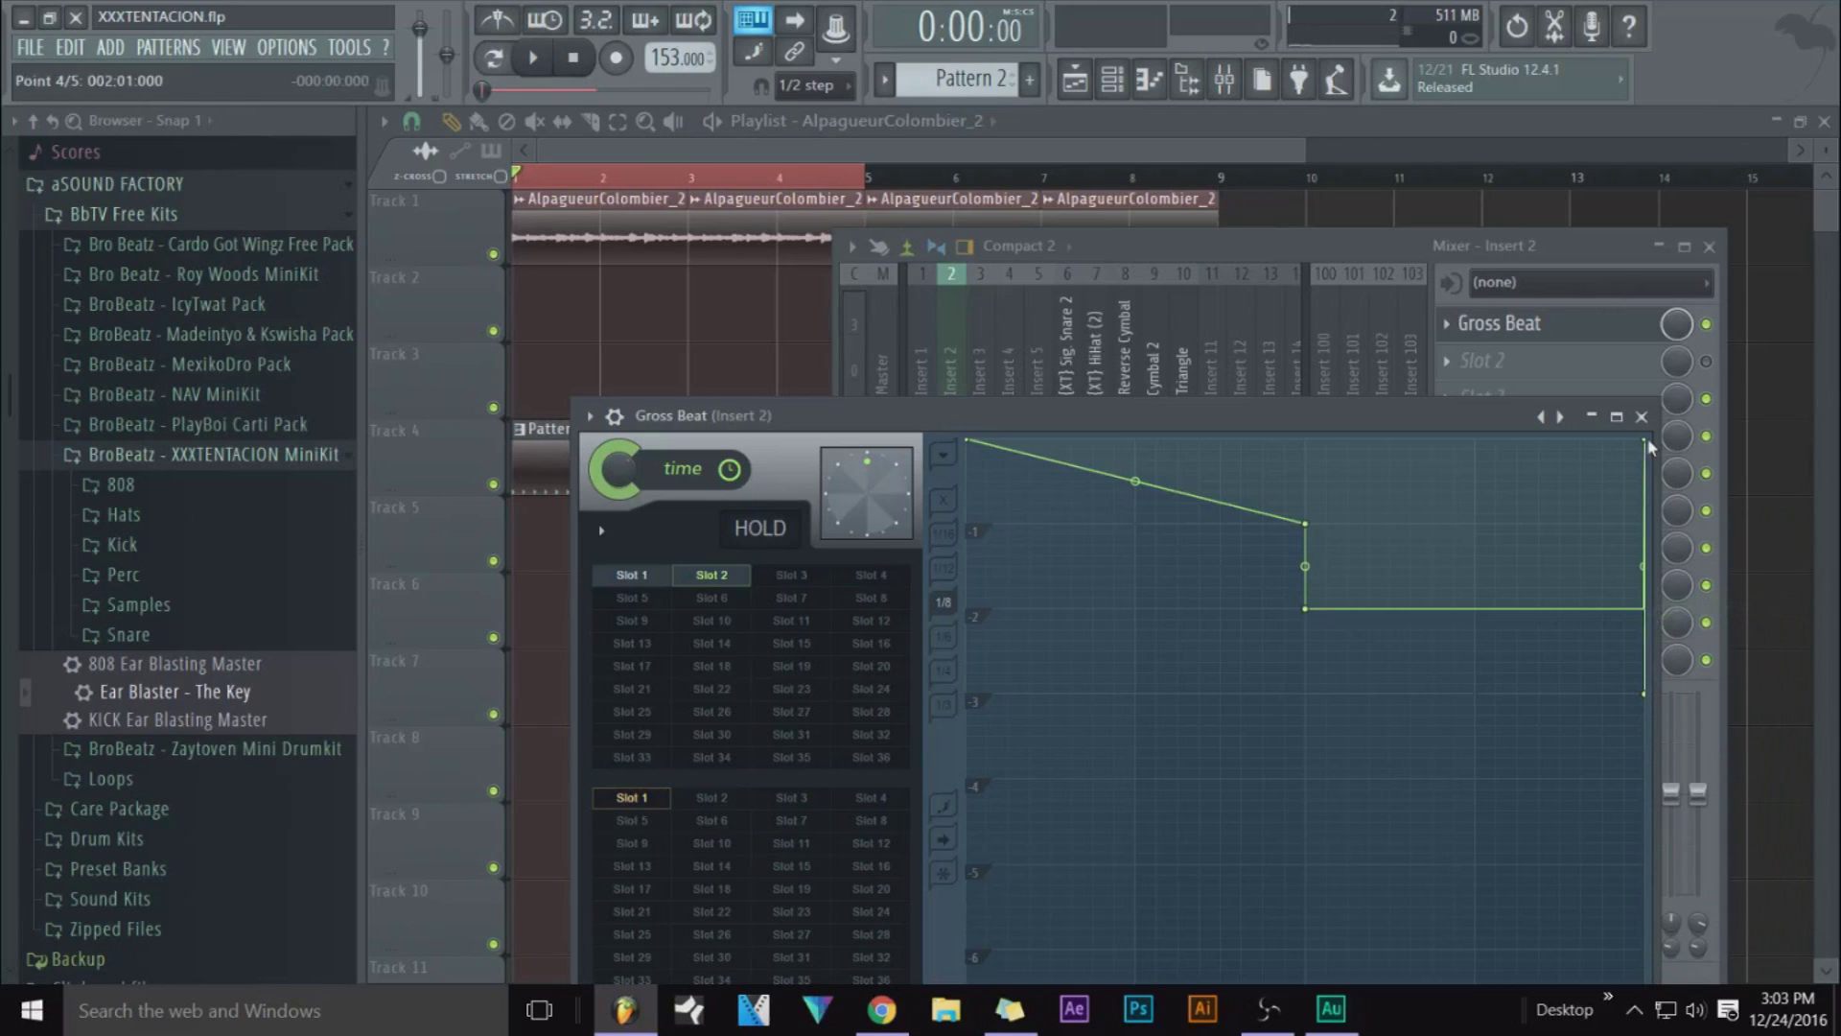
right_click(1646, 696)
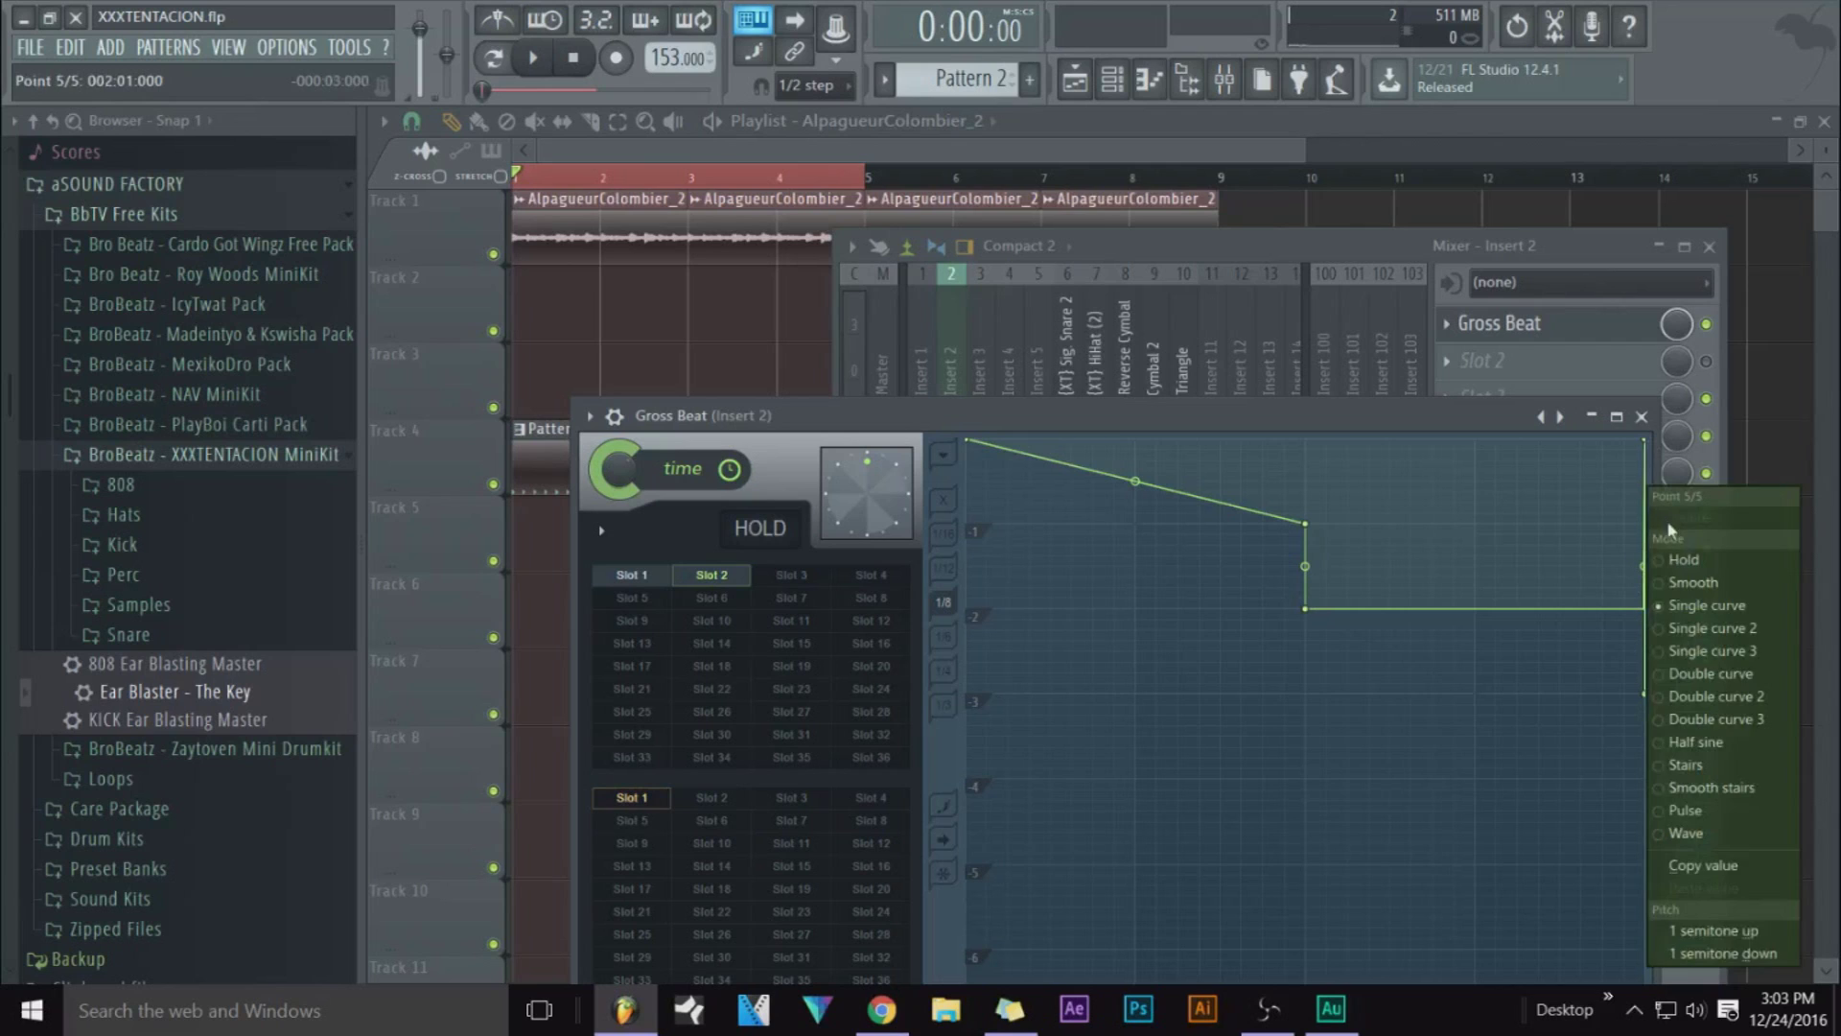
click(1657, 582)
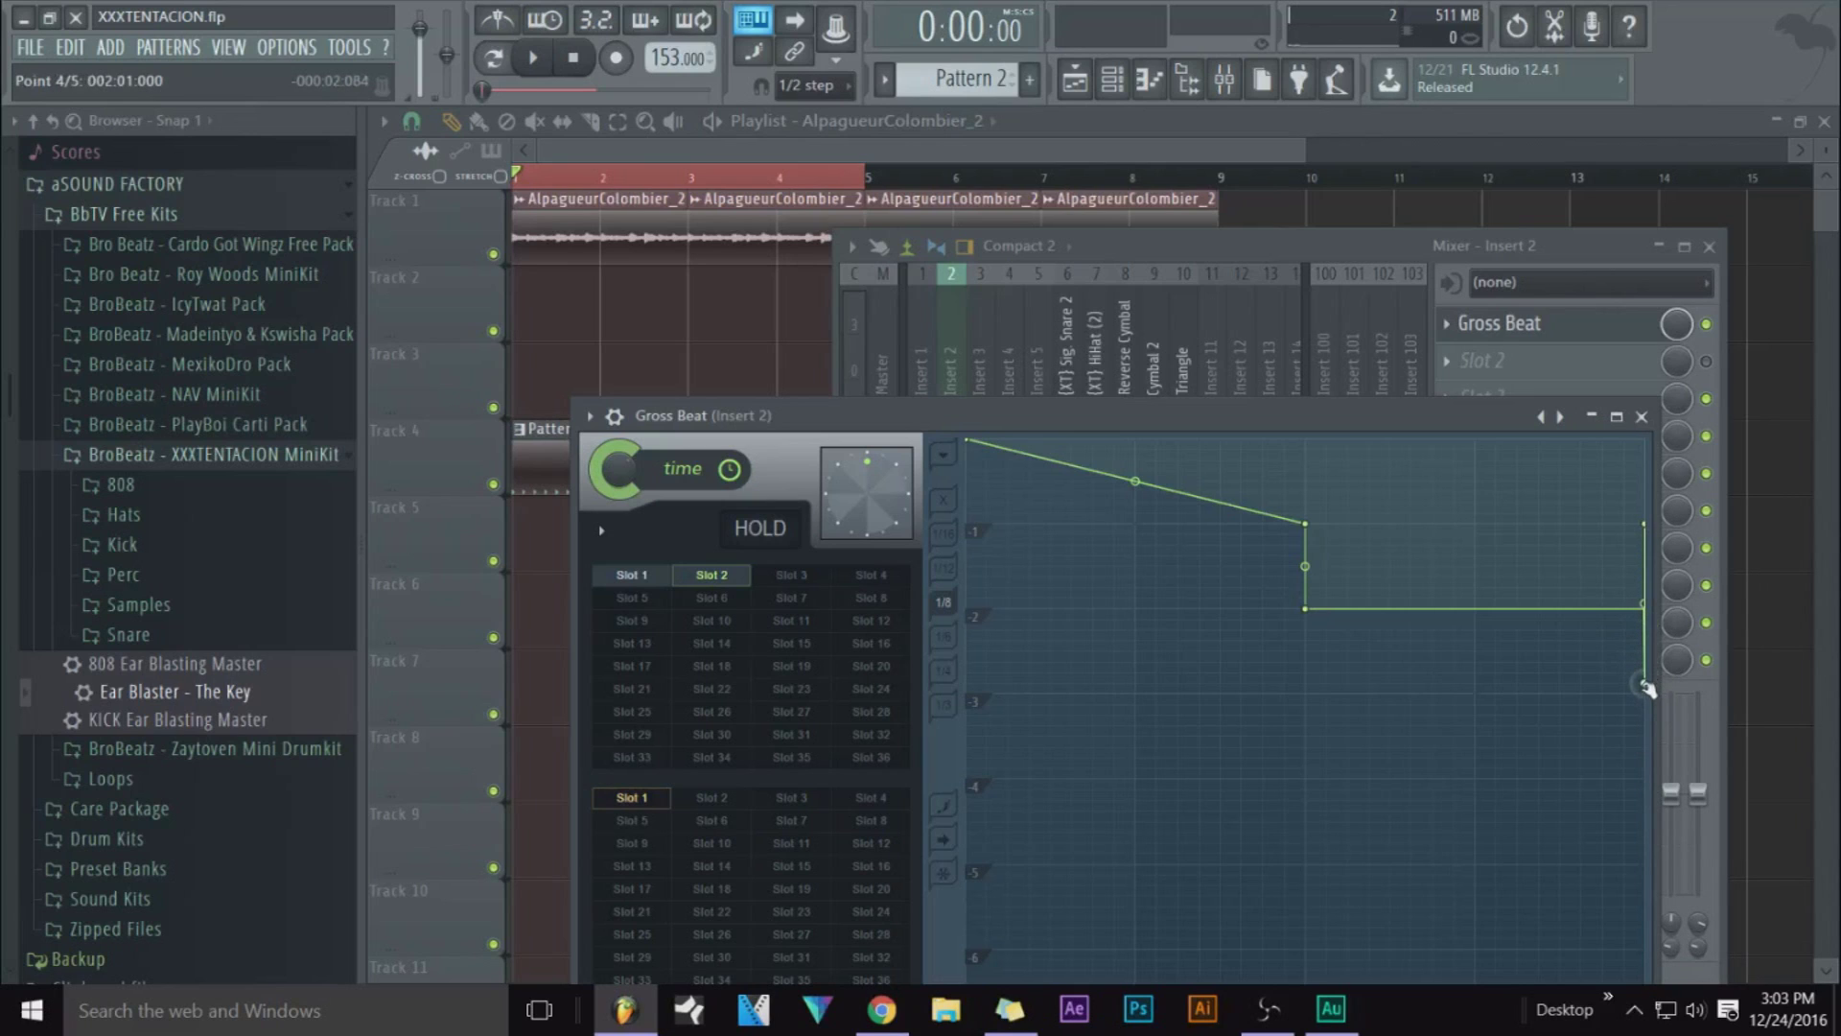
right_click(1648, 693)
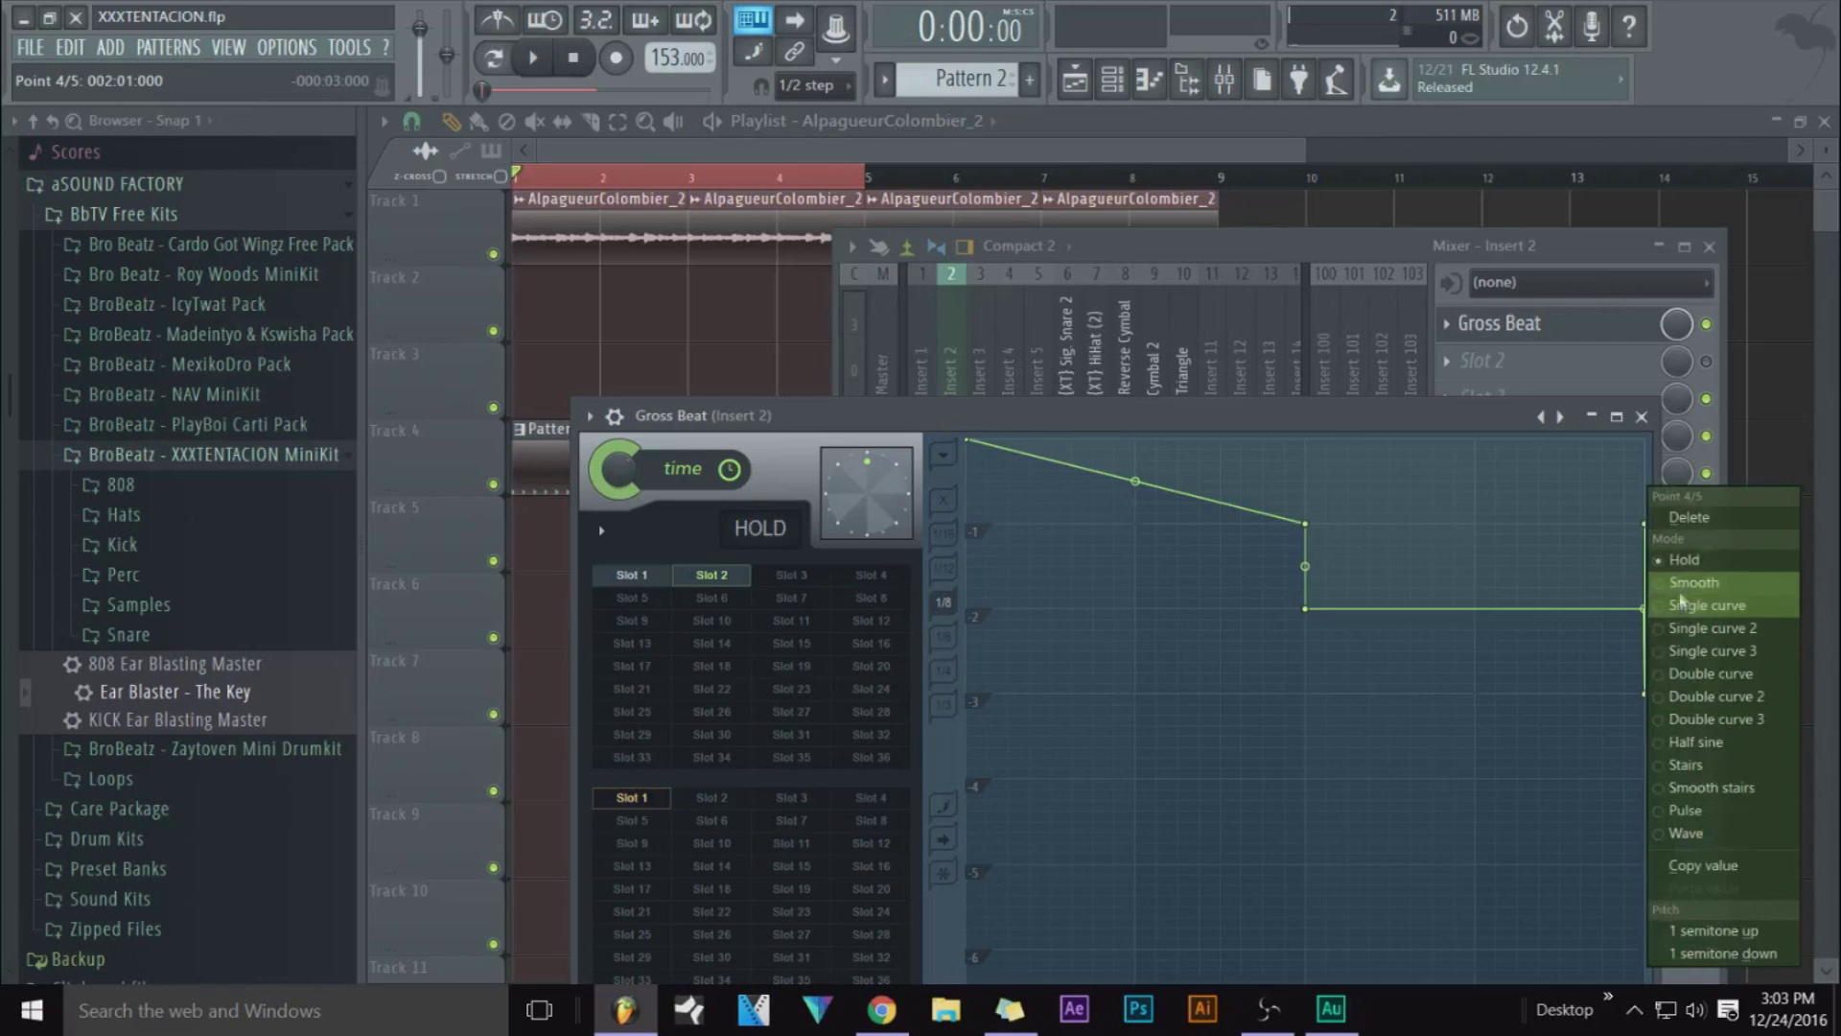
click(1656, 542)
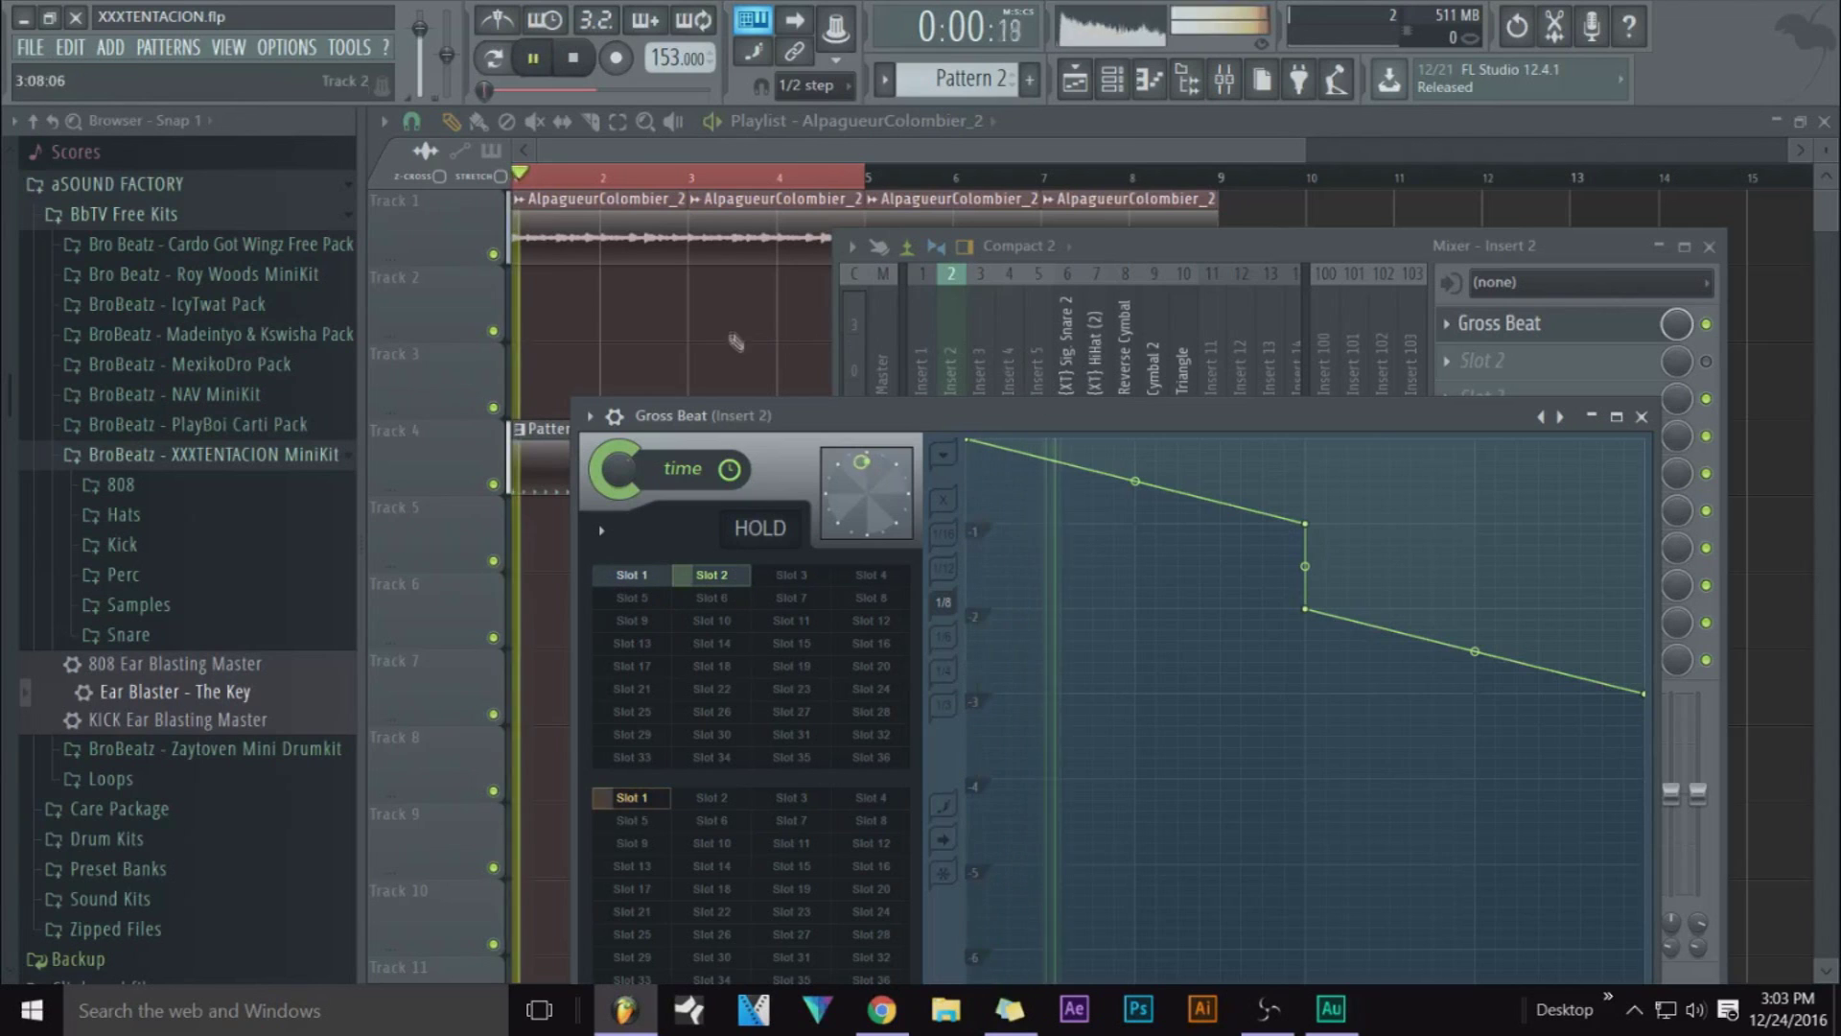
Bypass the Master track's effects, lower its volume to 77%, and play the beat
click(1019, 383)
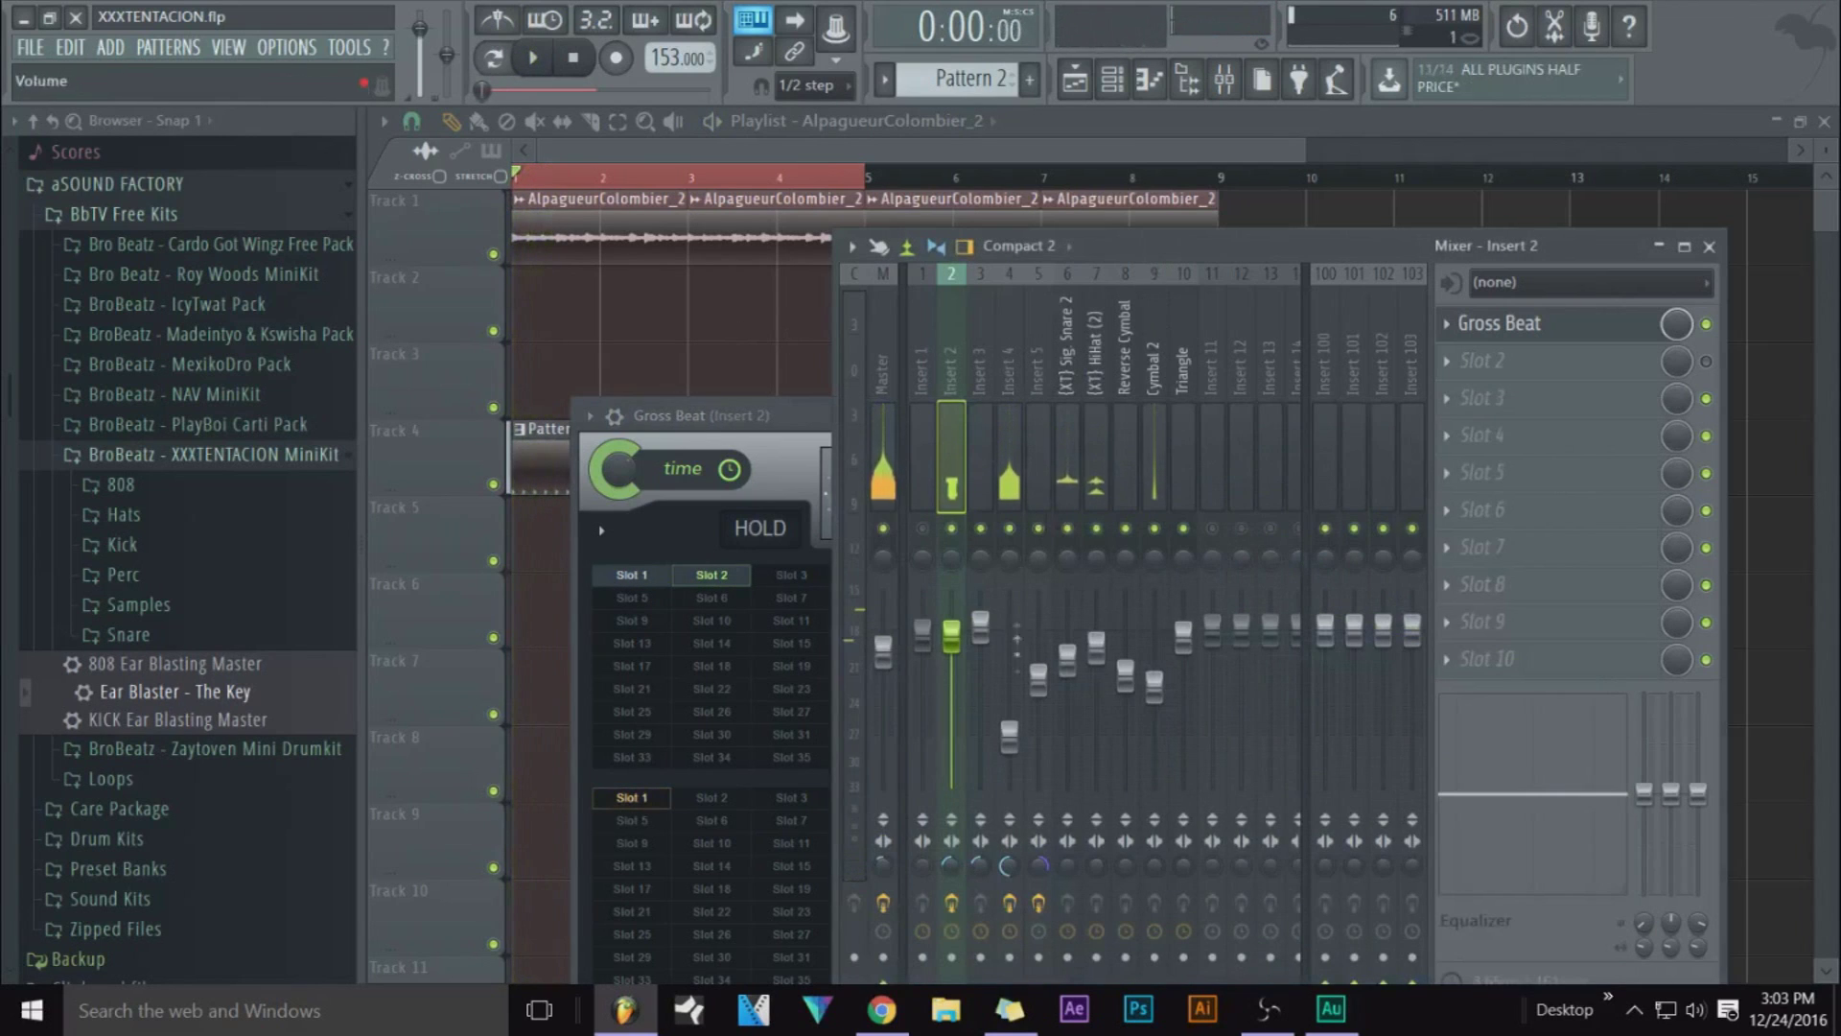
click(883, 902)
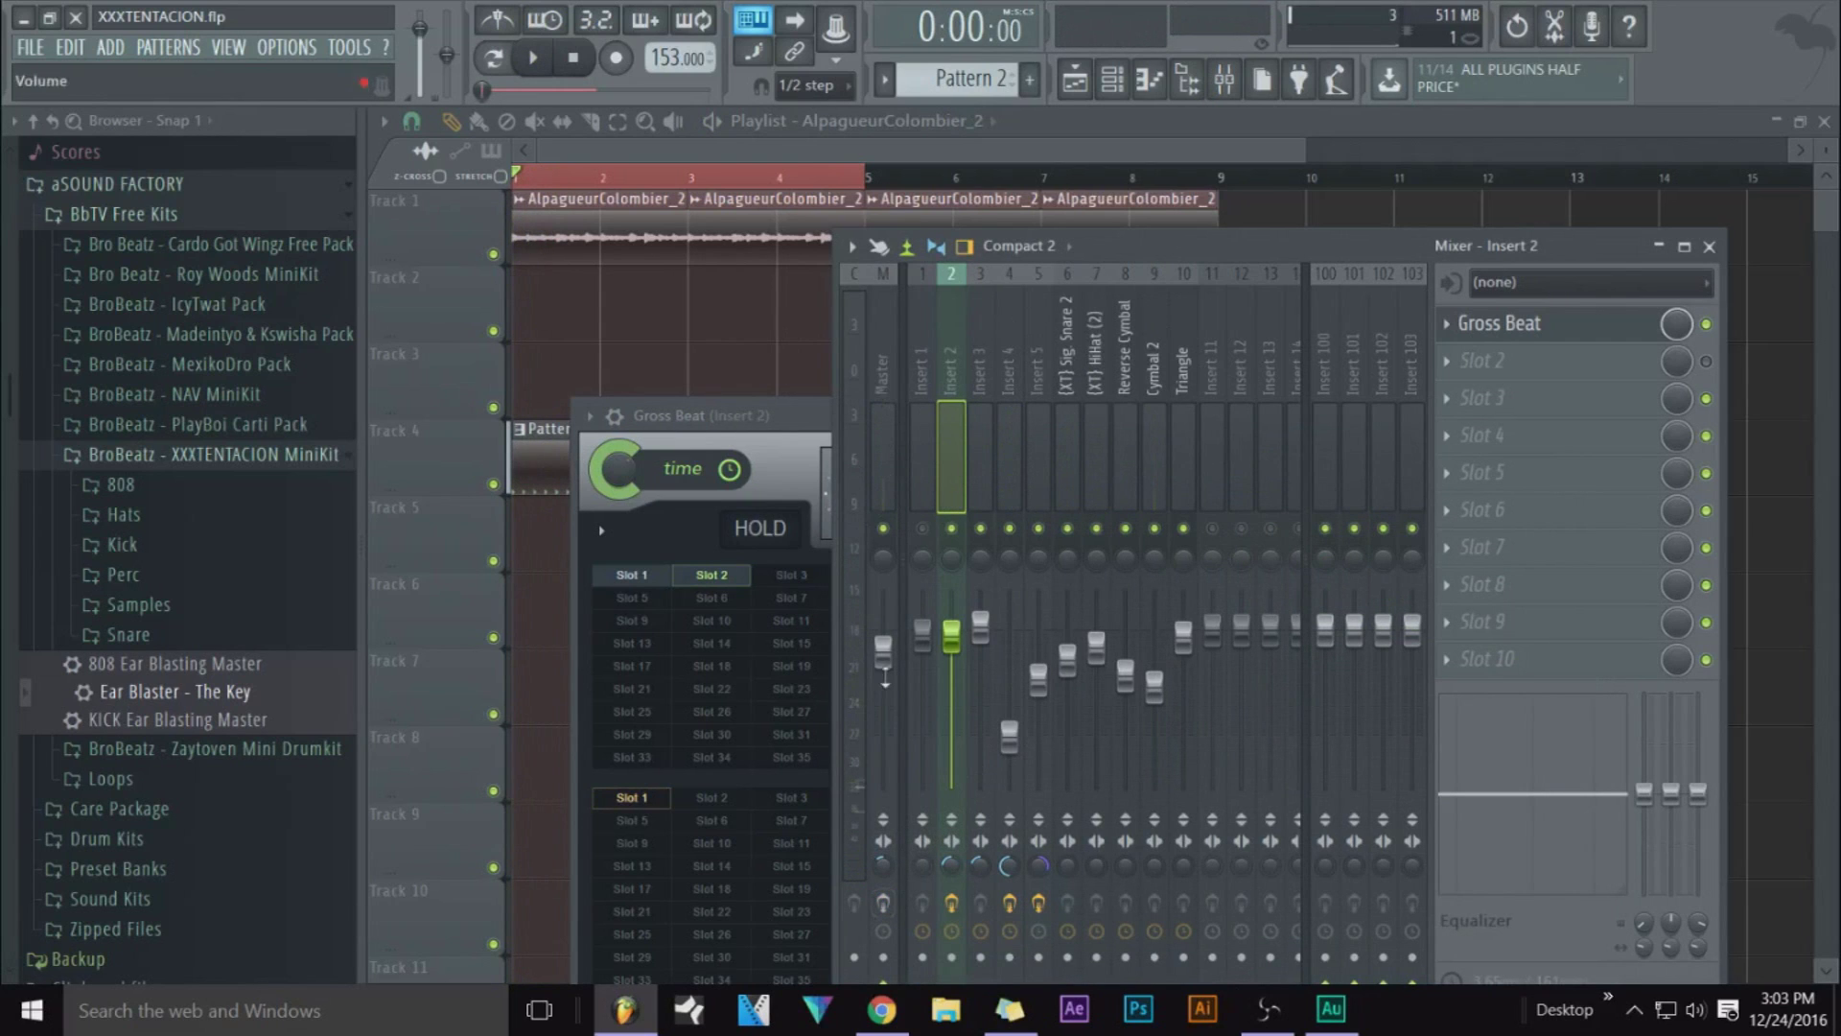
drag(882, 652, 882, 663)
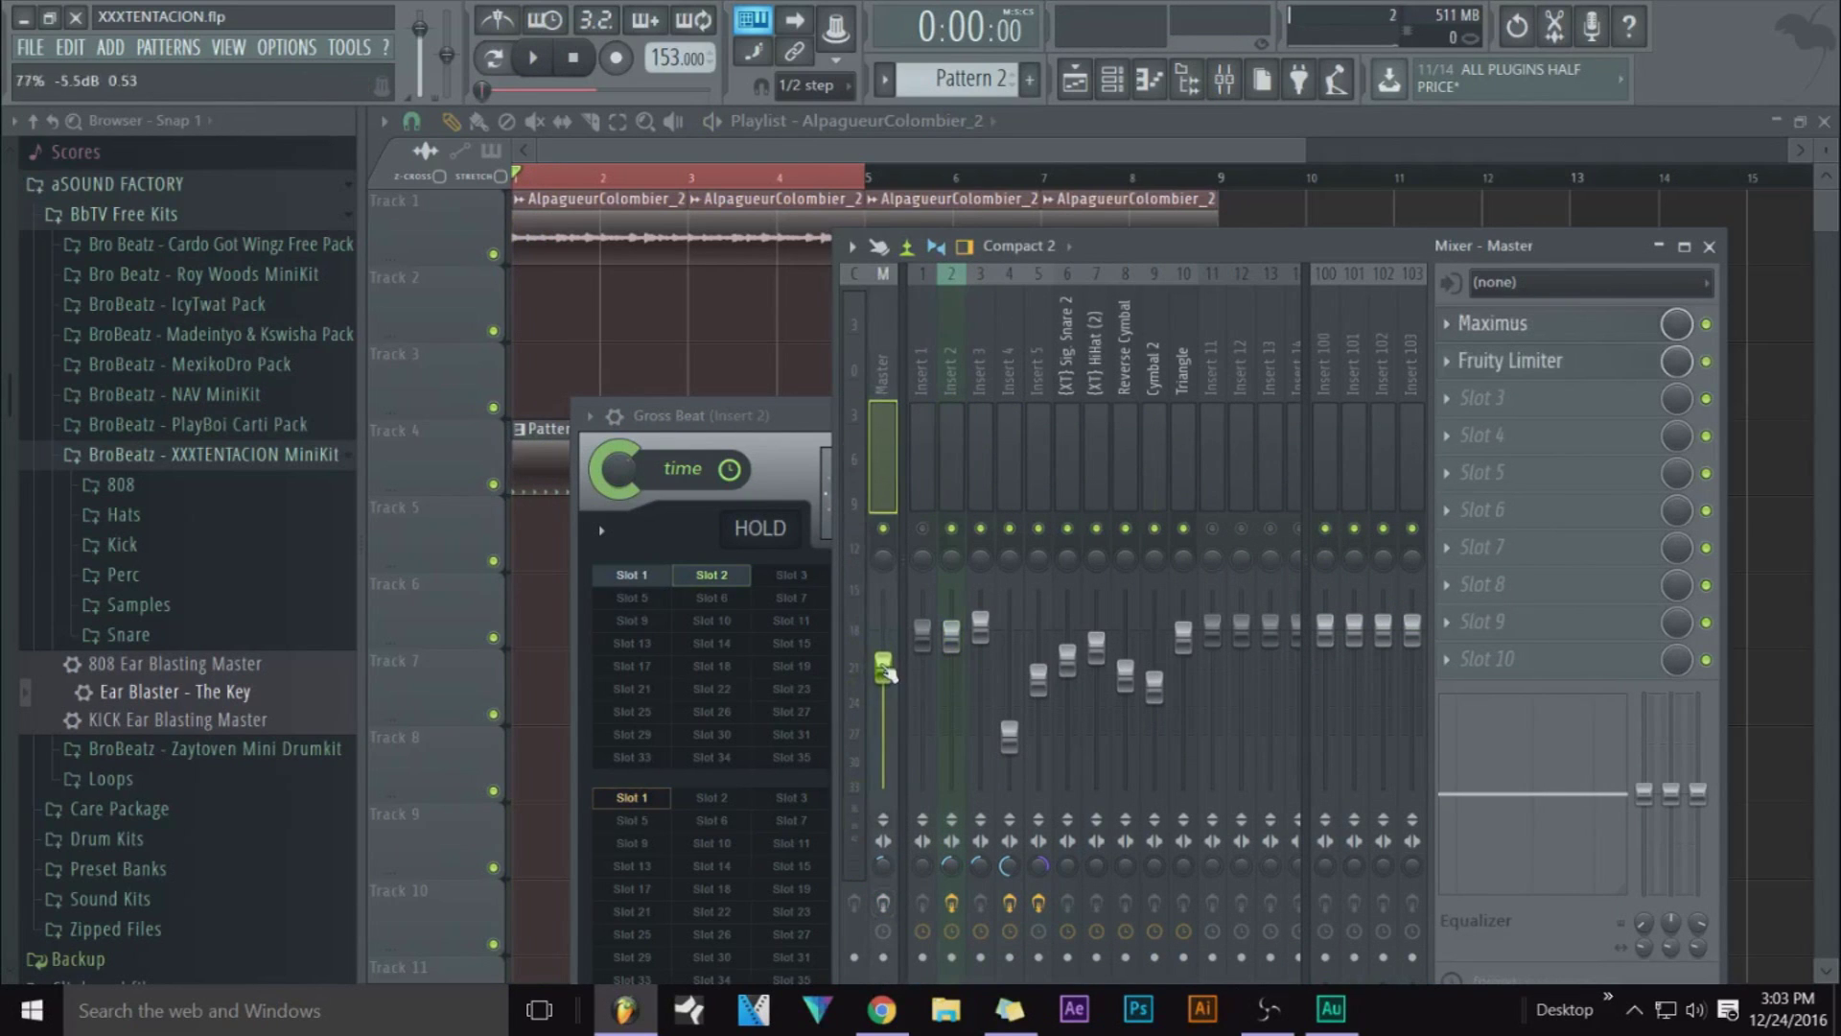
key(space)
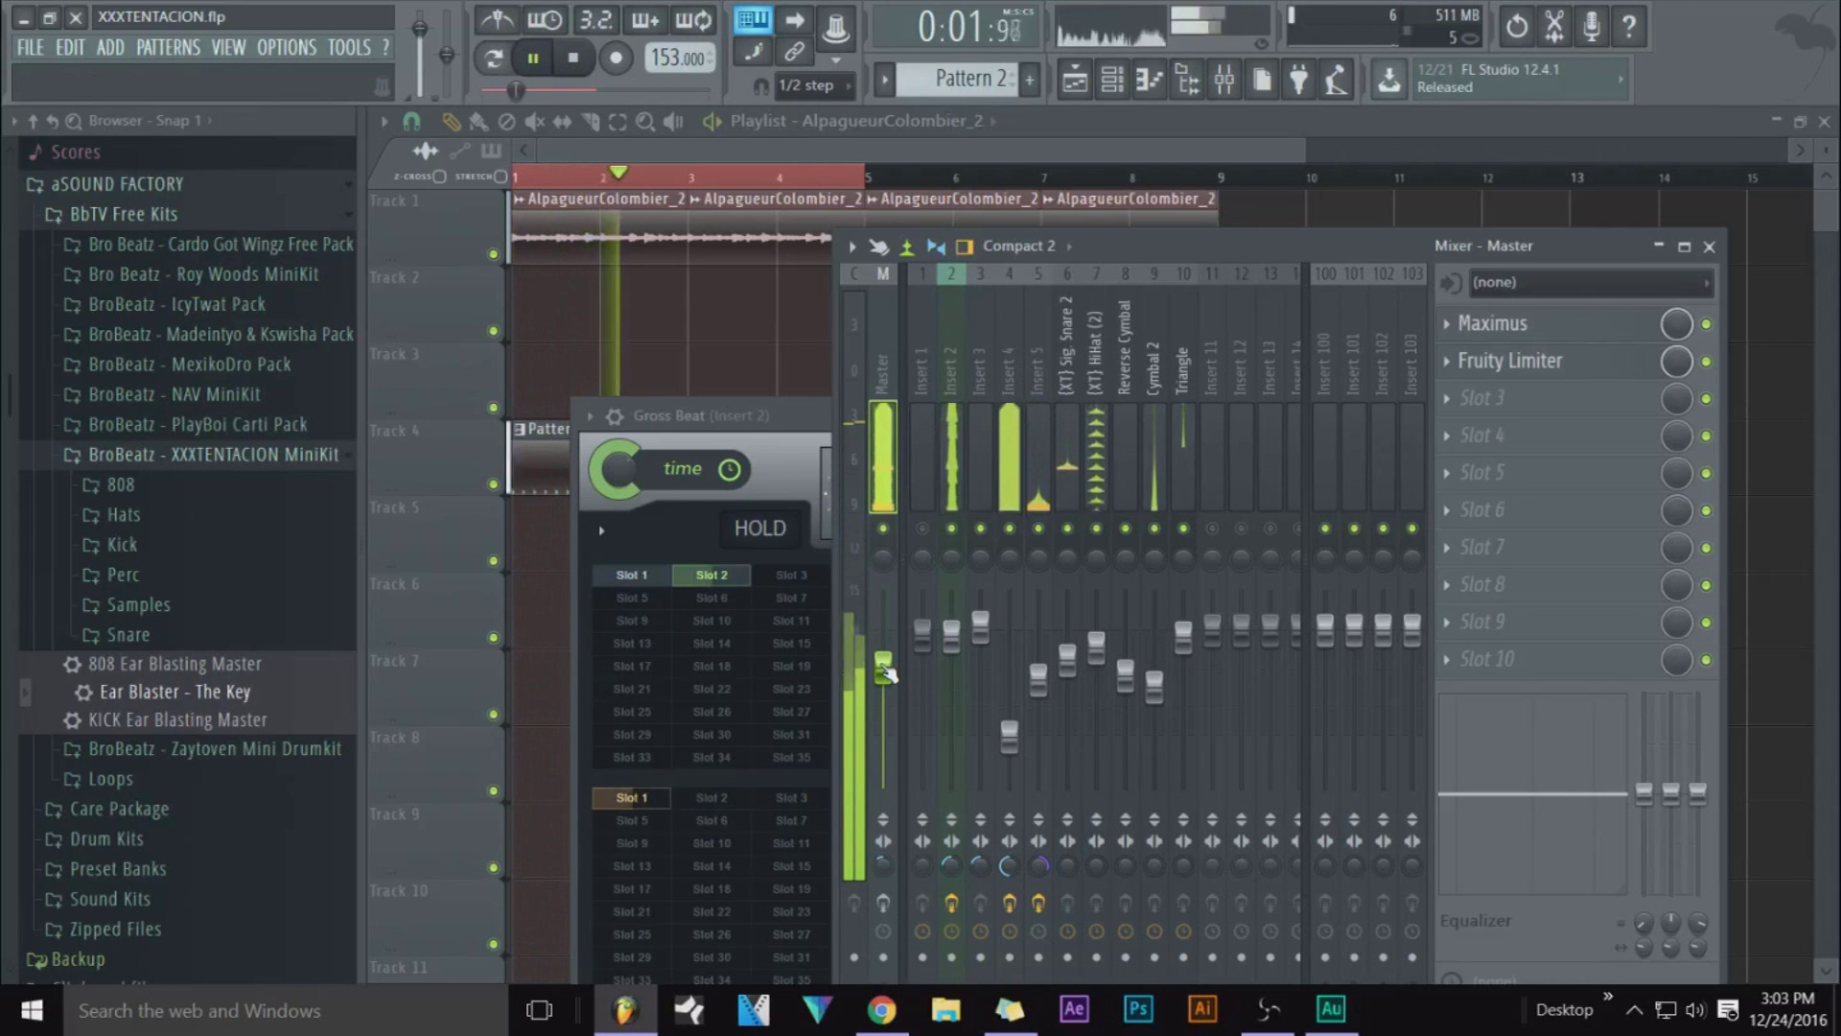
Check Insert 2's Gross Beat during playback, then stop and reduce the effect's mix level to 27%
click(945, 511)
click(1506, 323)
click(1505, 323)
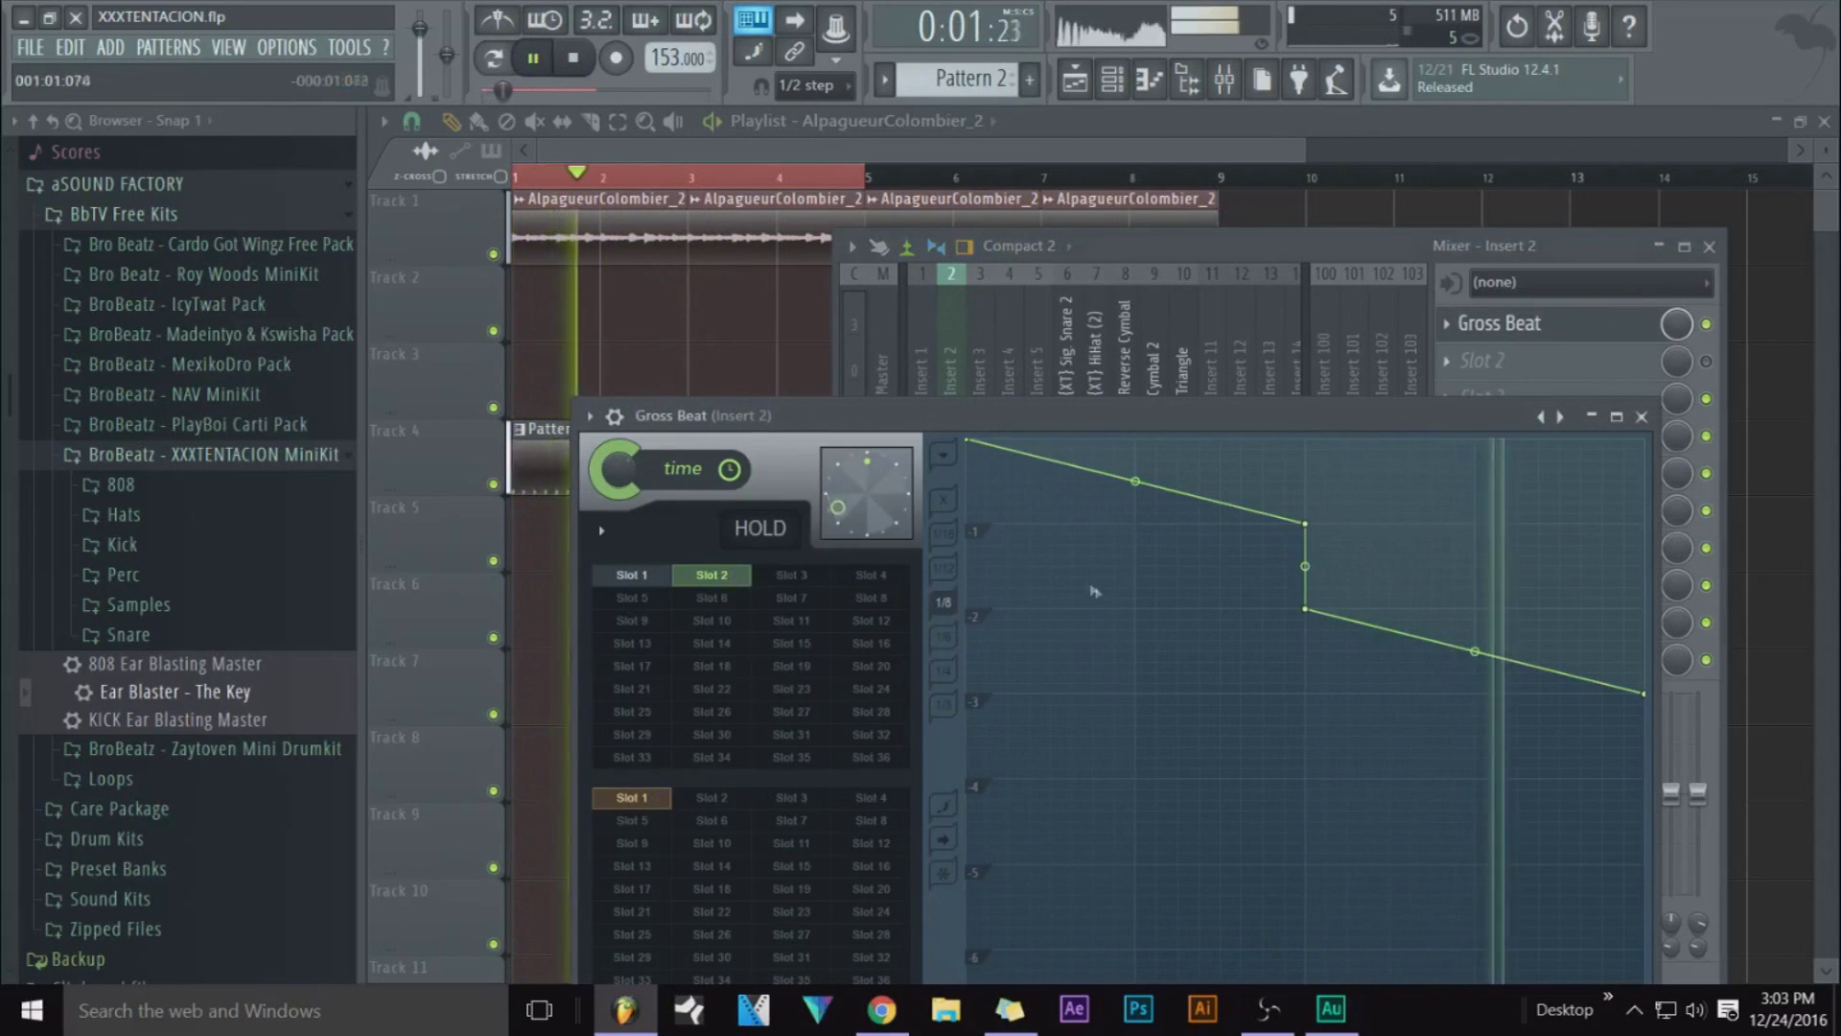
click(1676, 323)
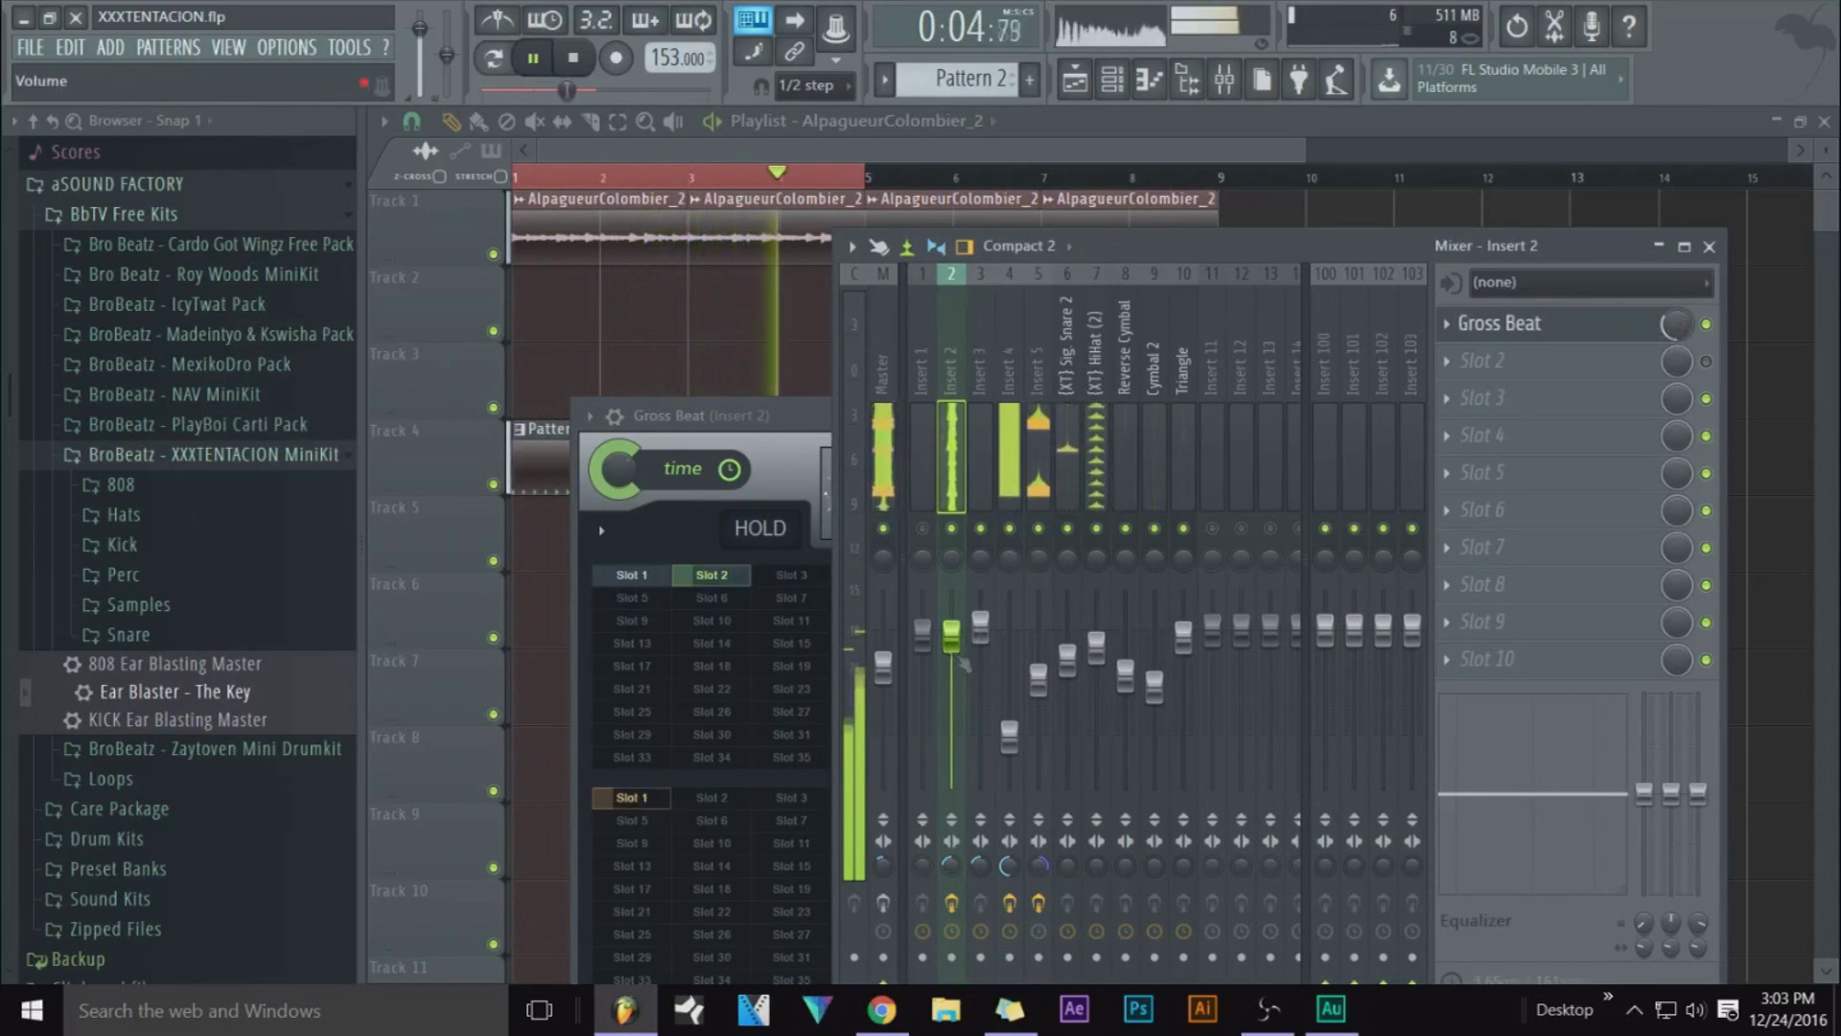
key(space)
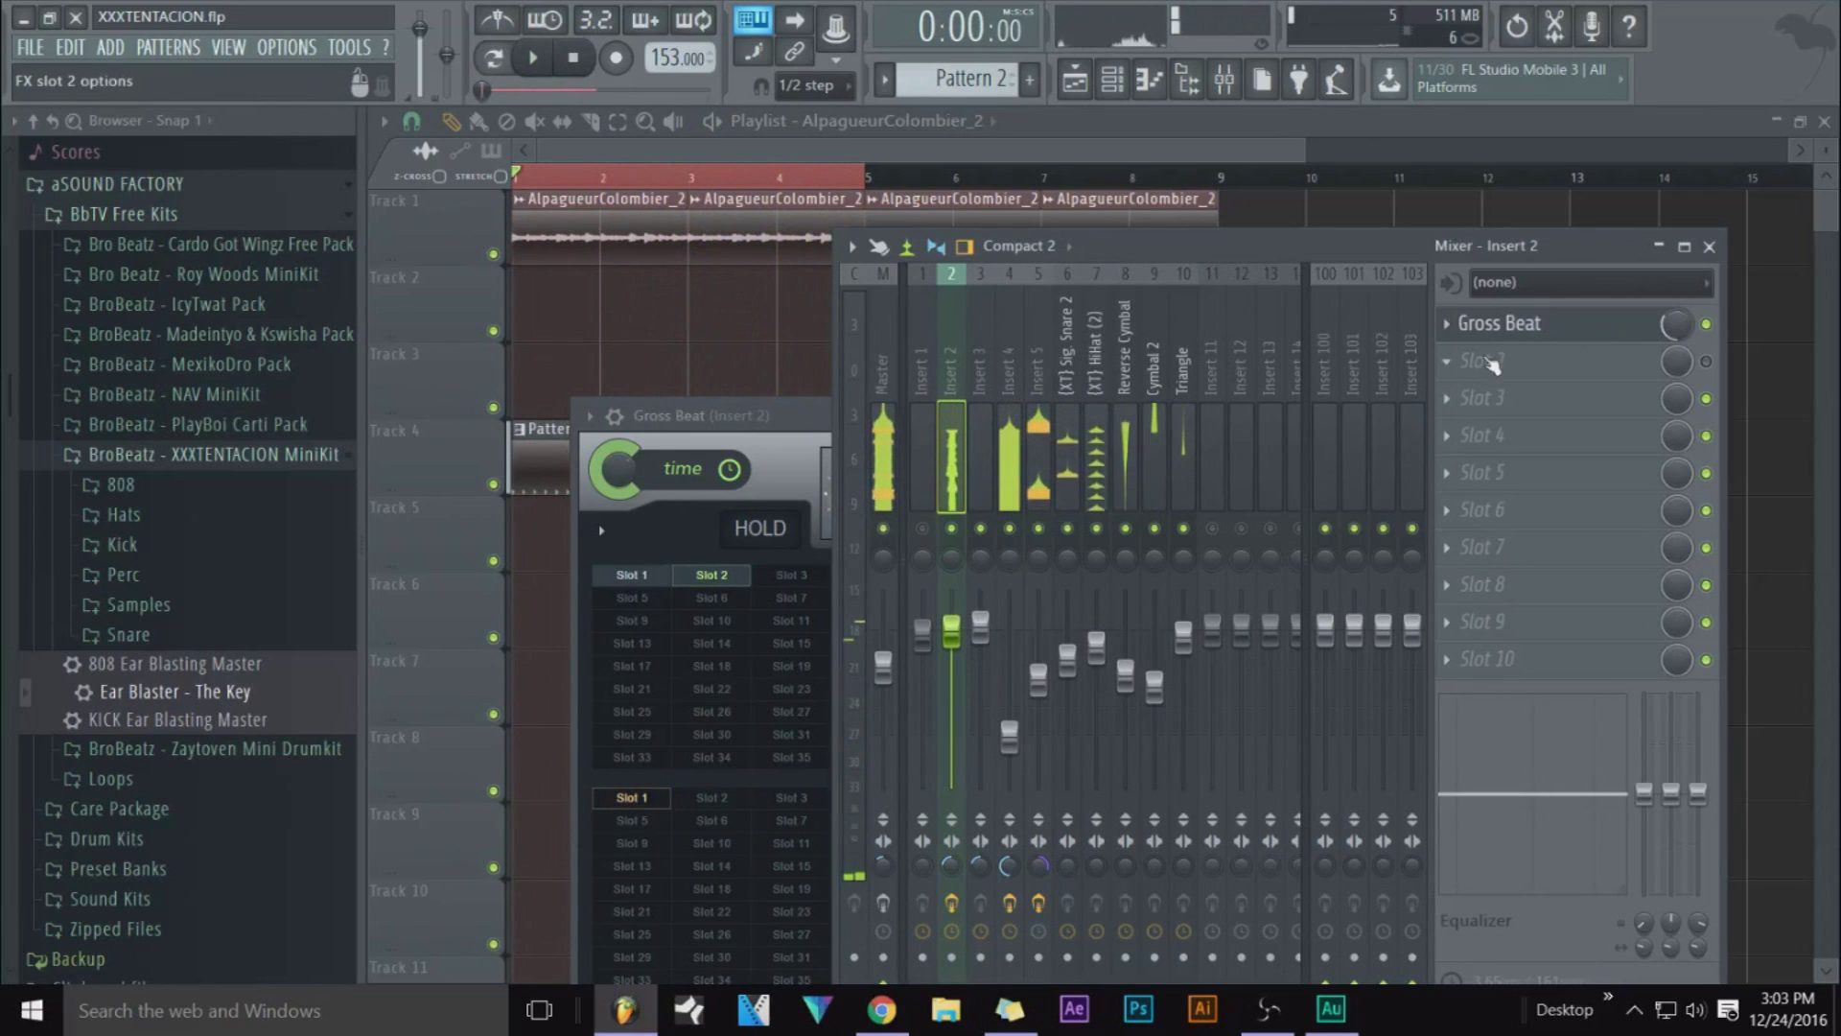
scroll(1673, 326, down, 3)
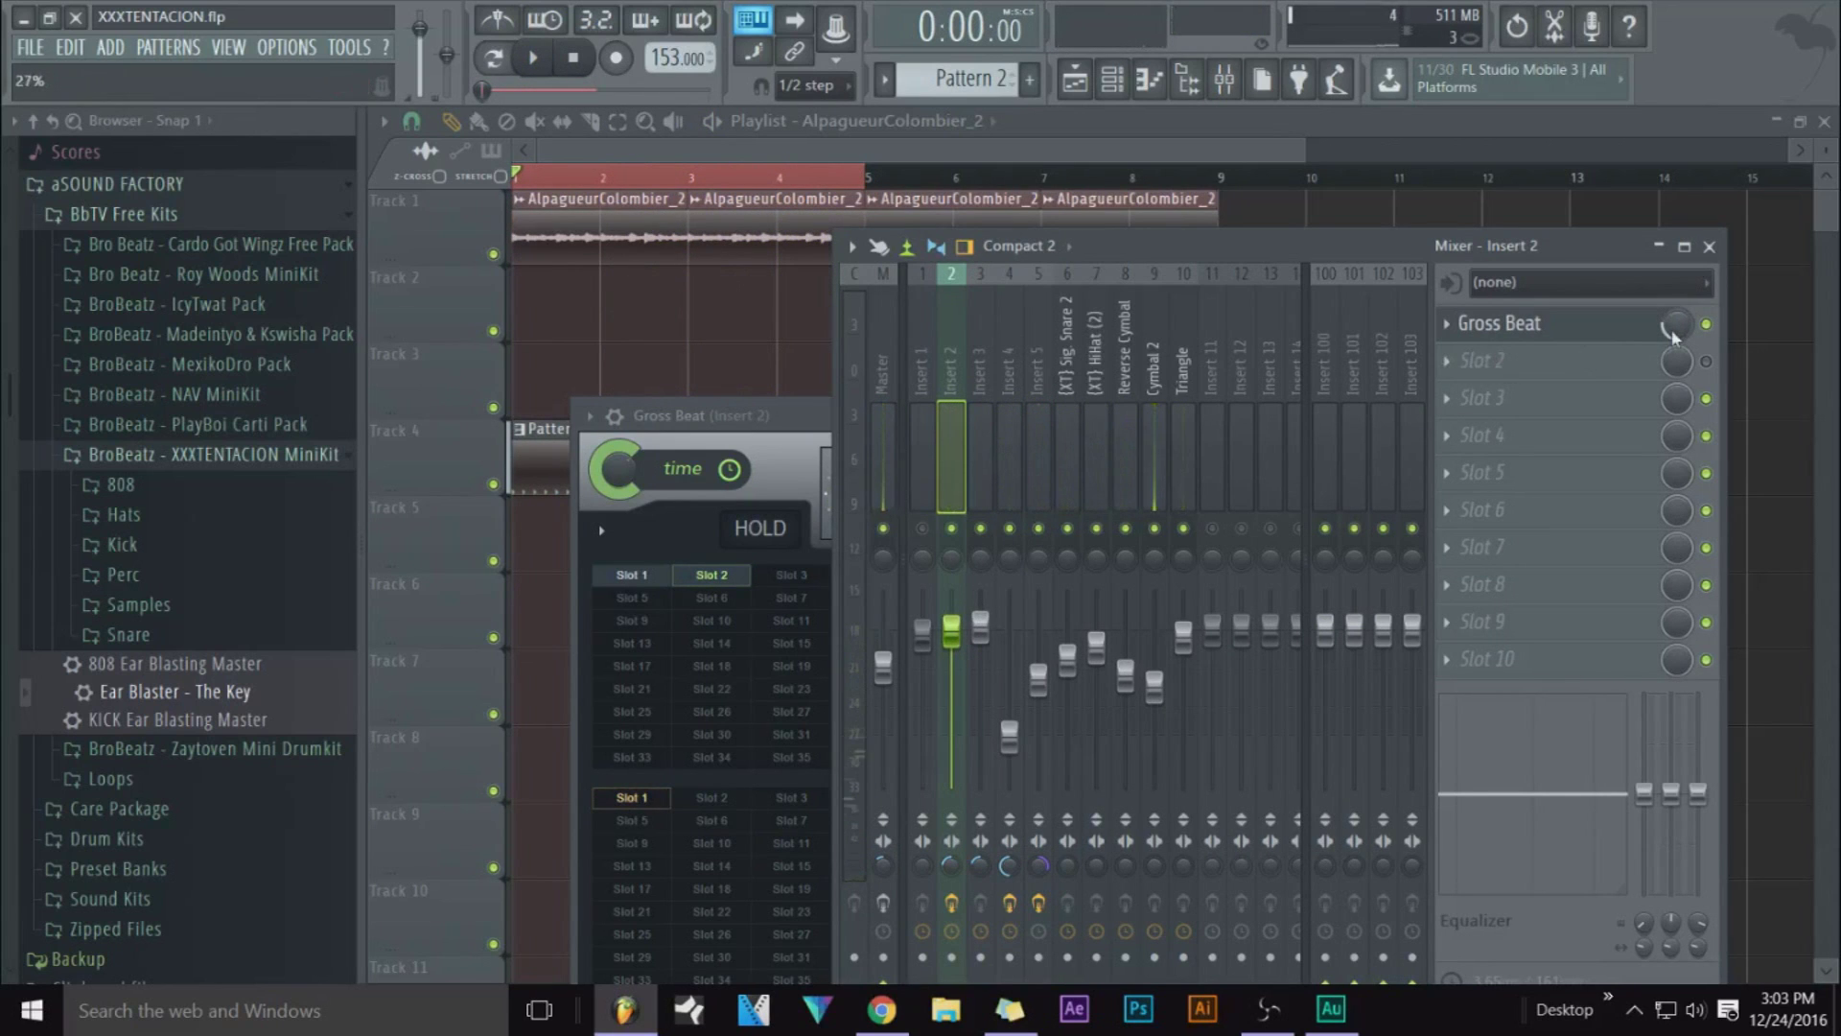
Add Fruity Reeverb 2 to slot 2 of Insert 2, play the beat, and close both effect windows
click(1482, 372)
click(1511, 177)
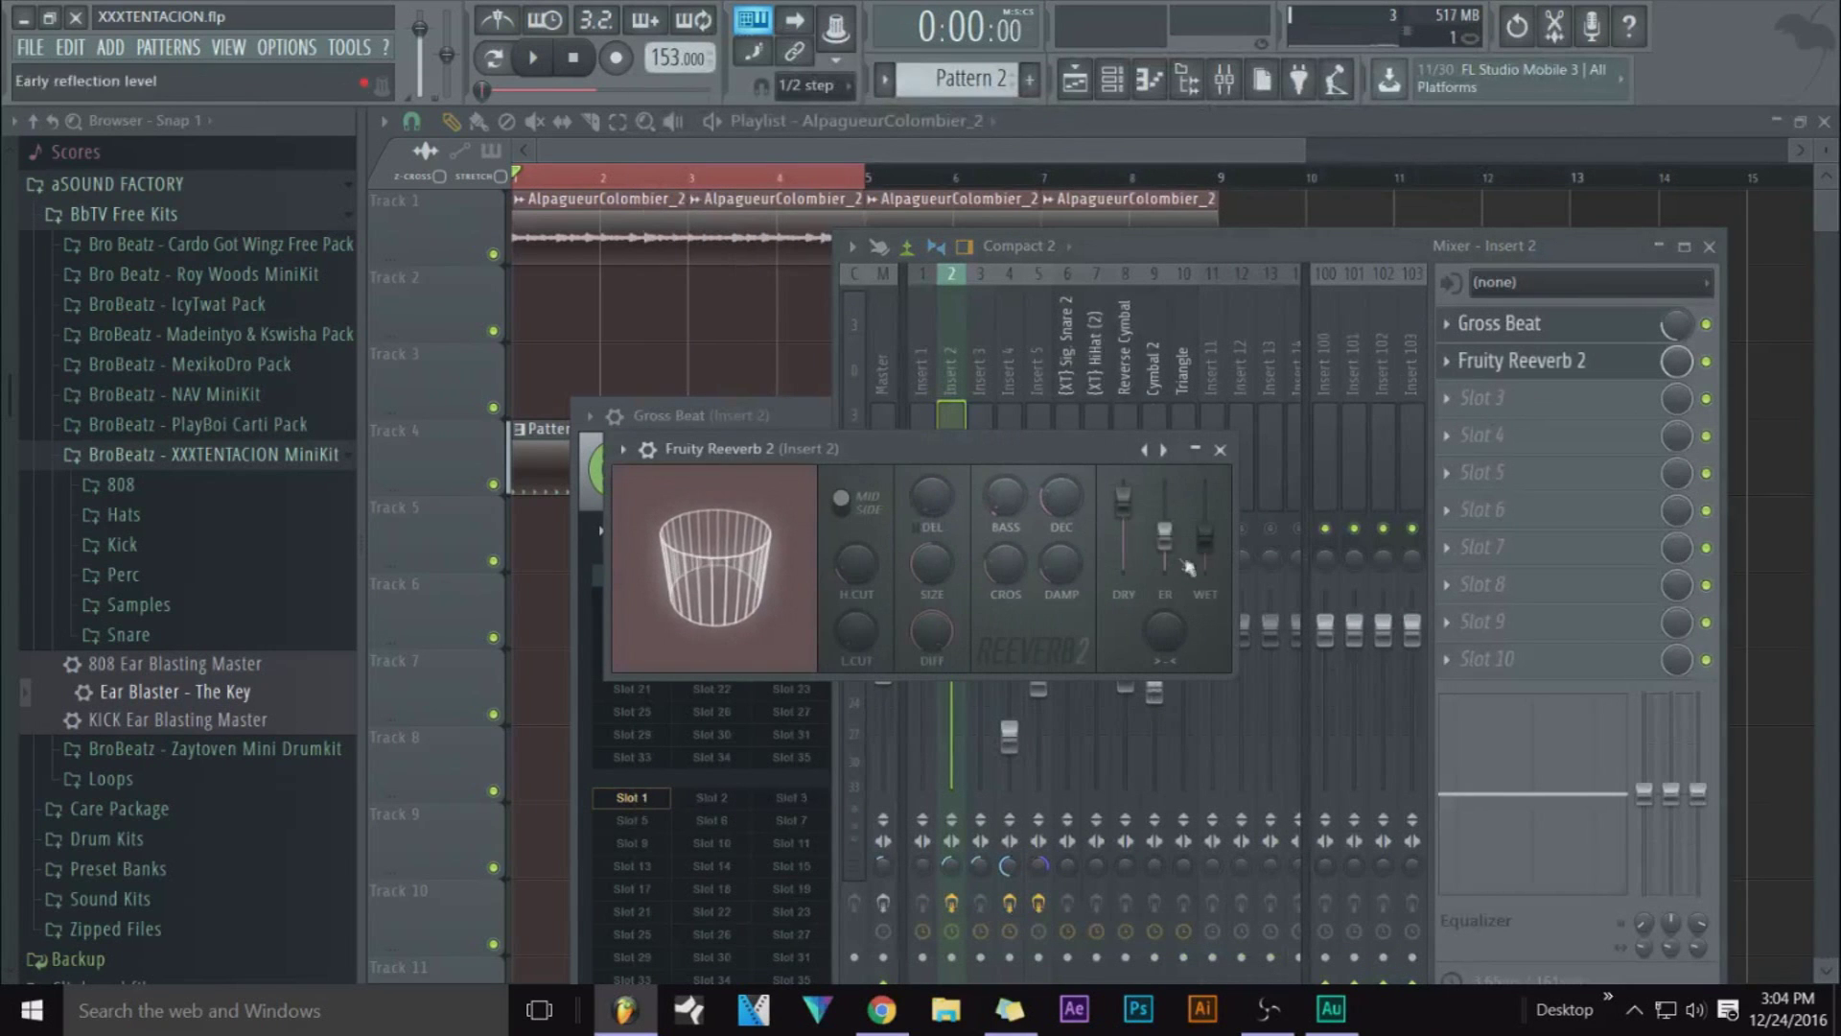
key(space)
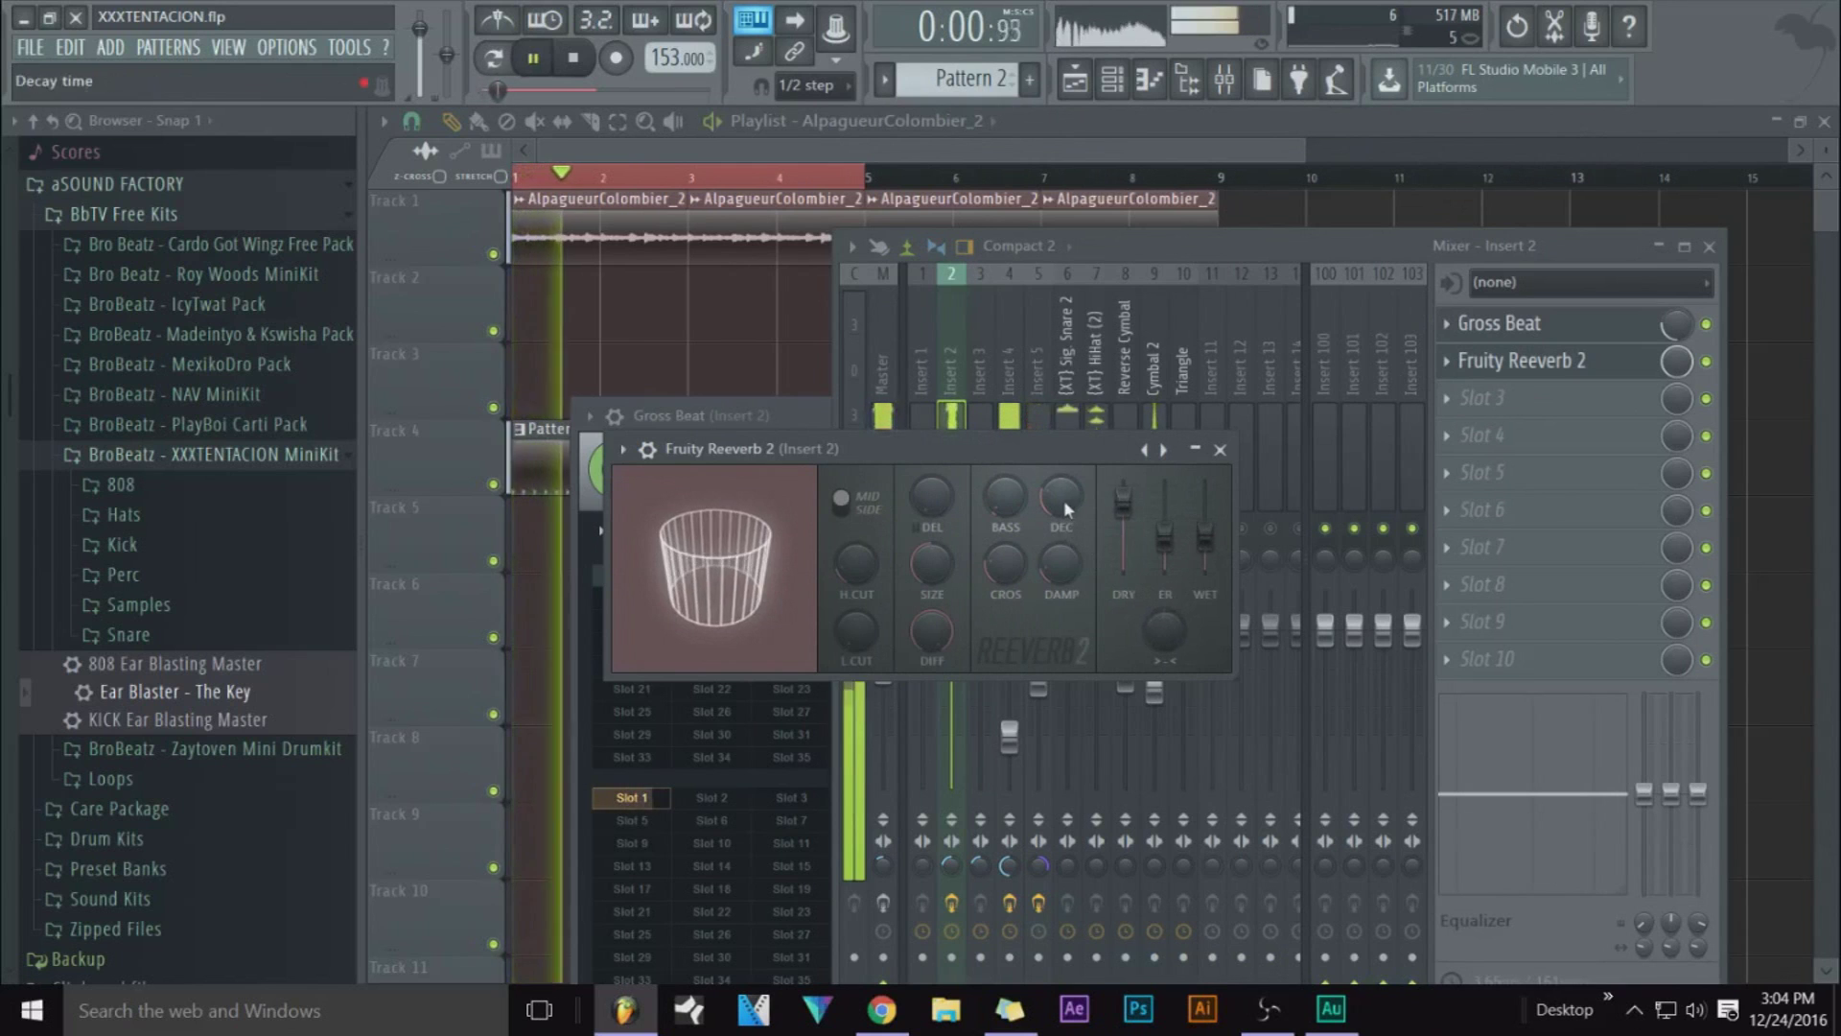
click(1220, 450)
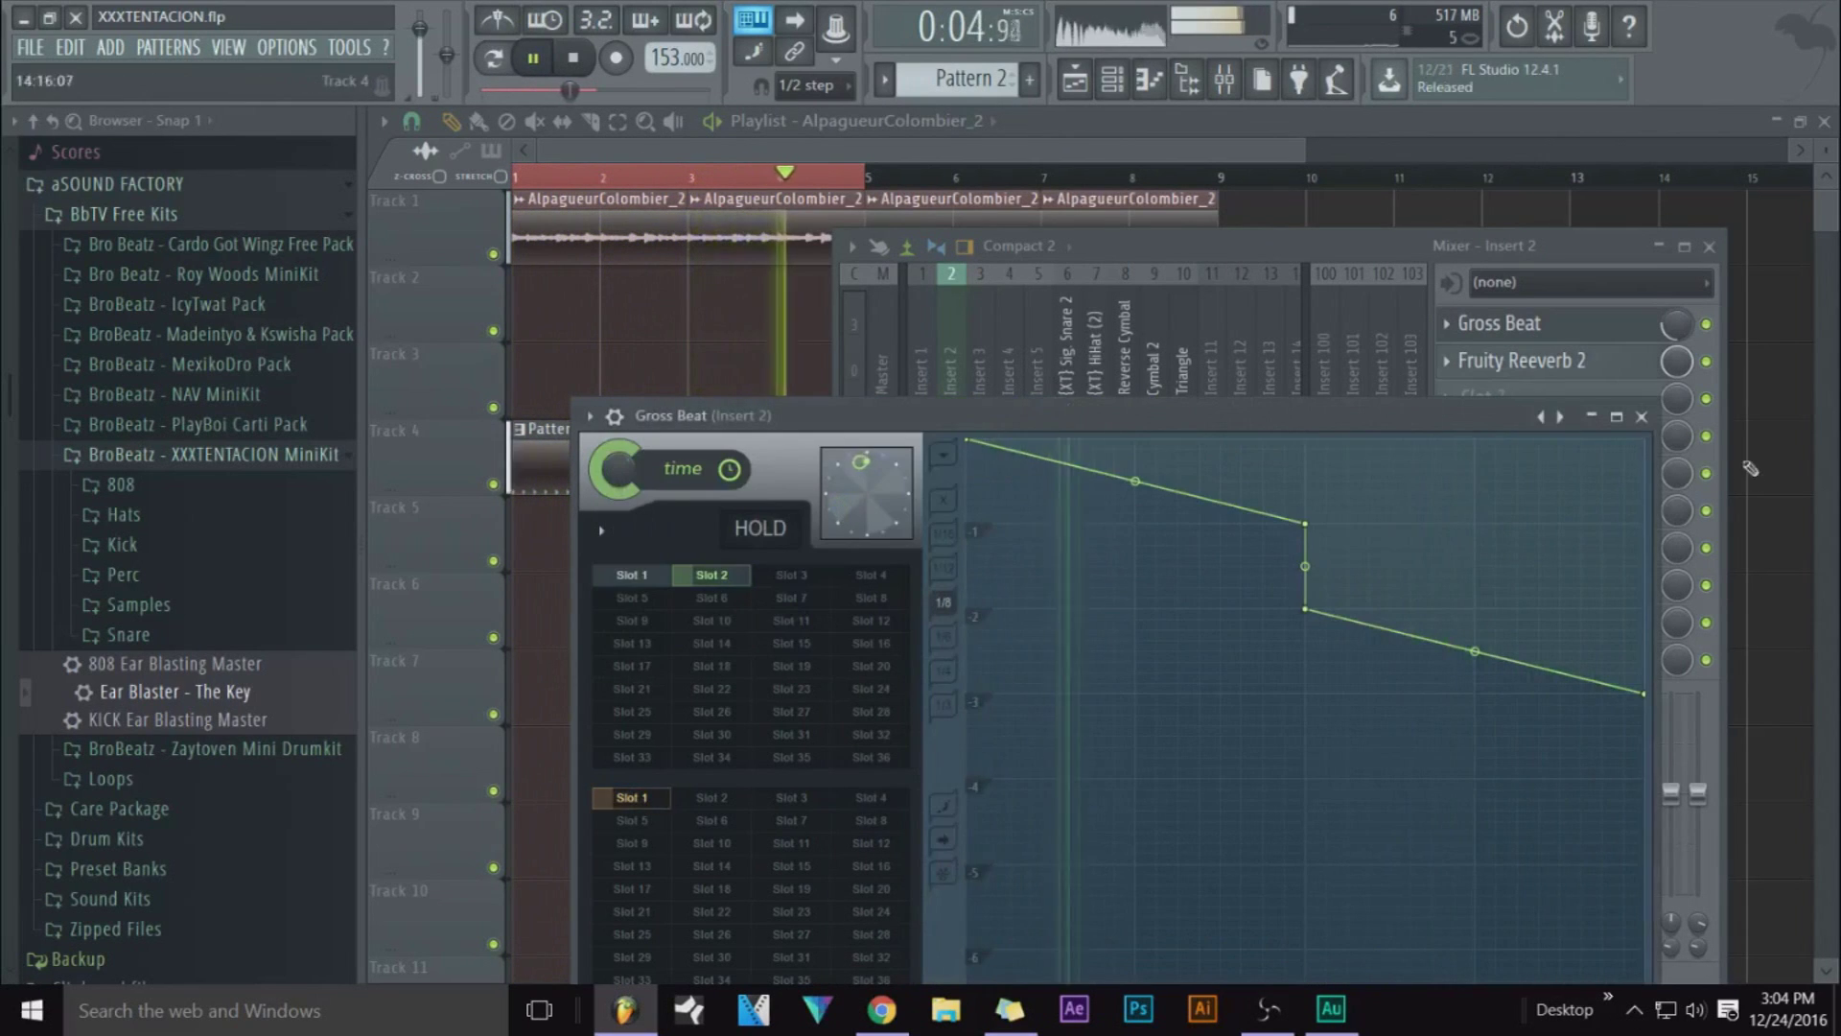
click(1640, 416)
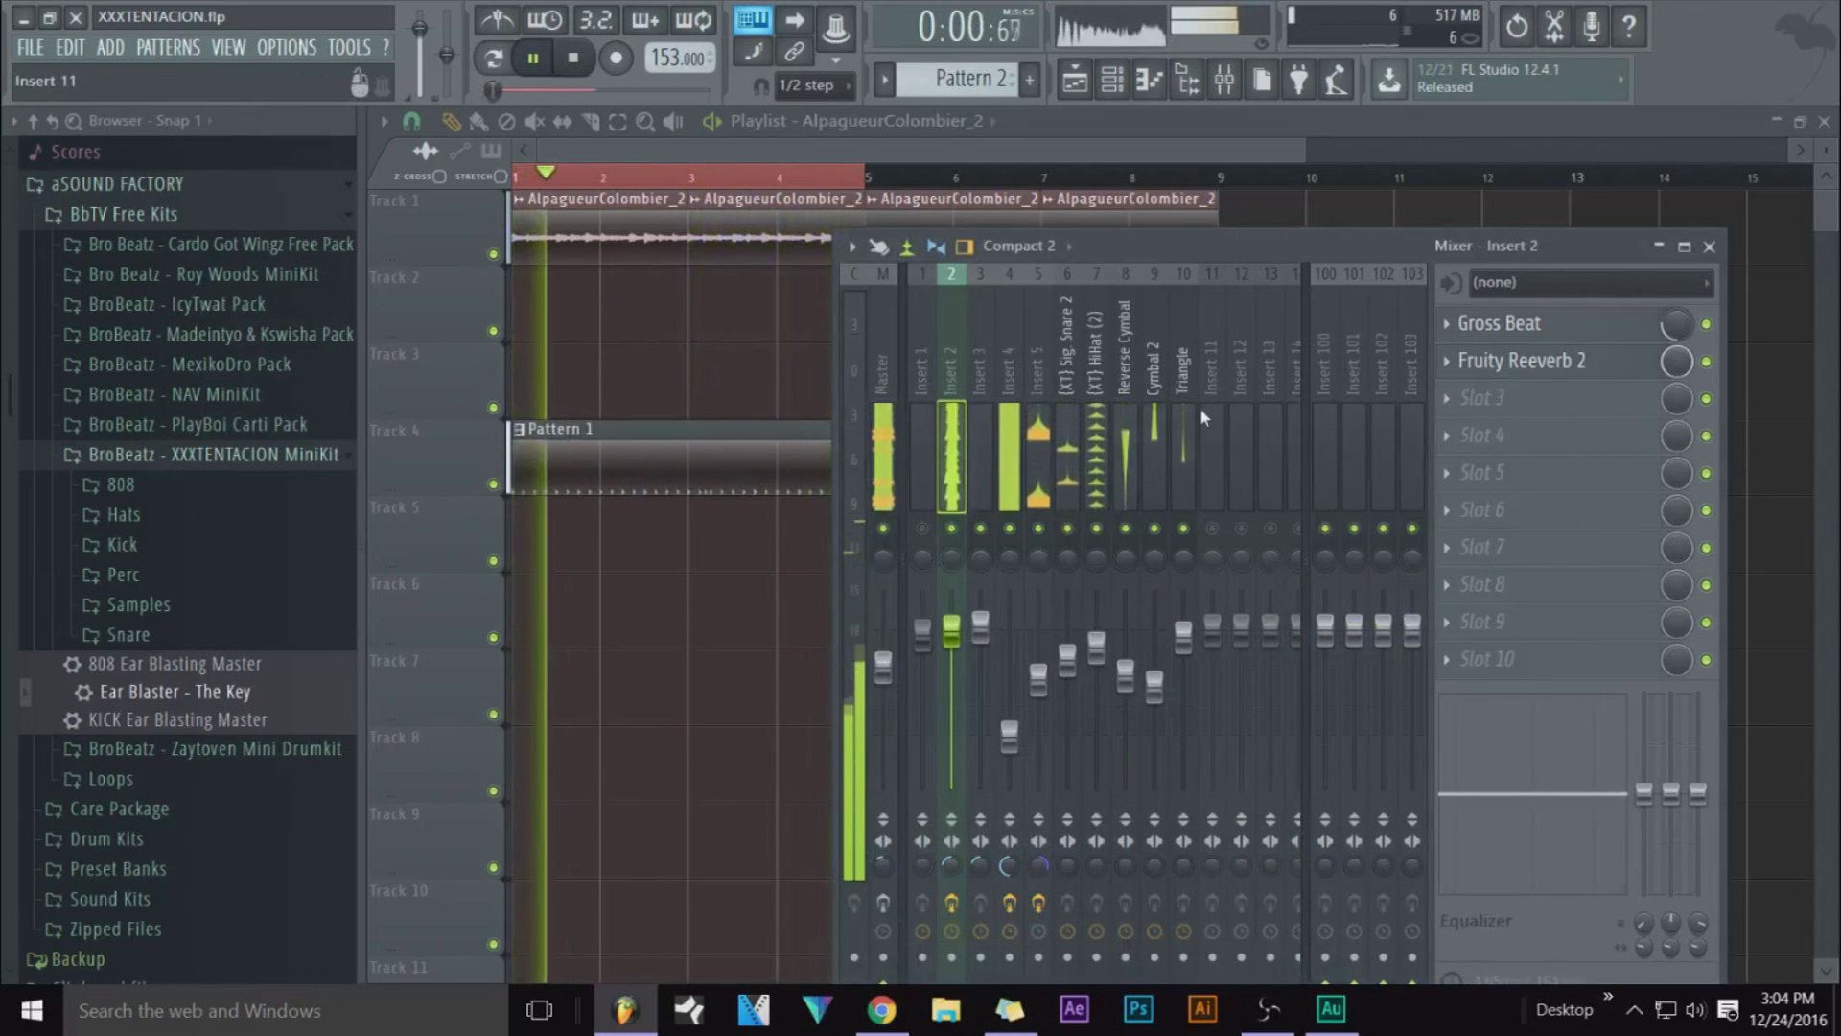
Boost the high EQ band of the {XT} HiHat (2) mixer track and cut its mid band slightly
click(1103, 480)
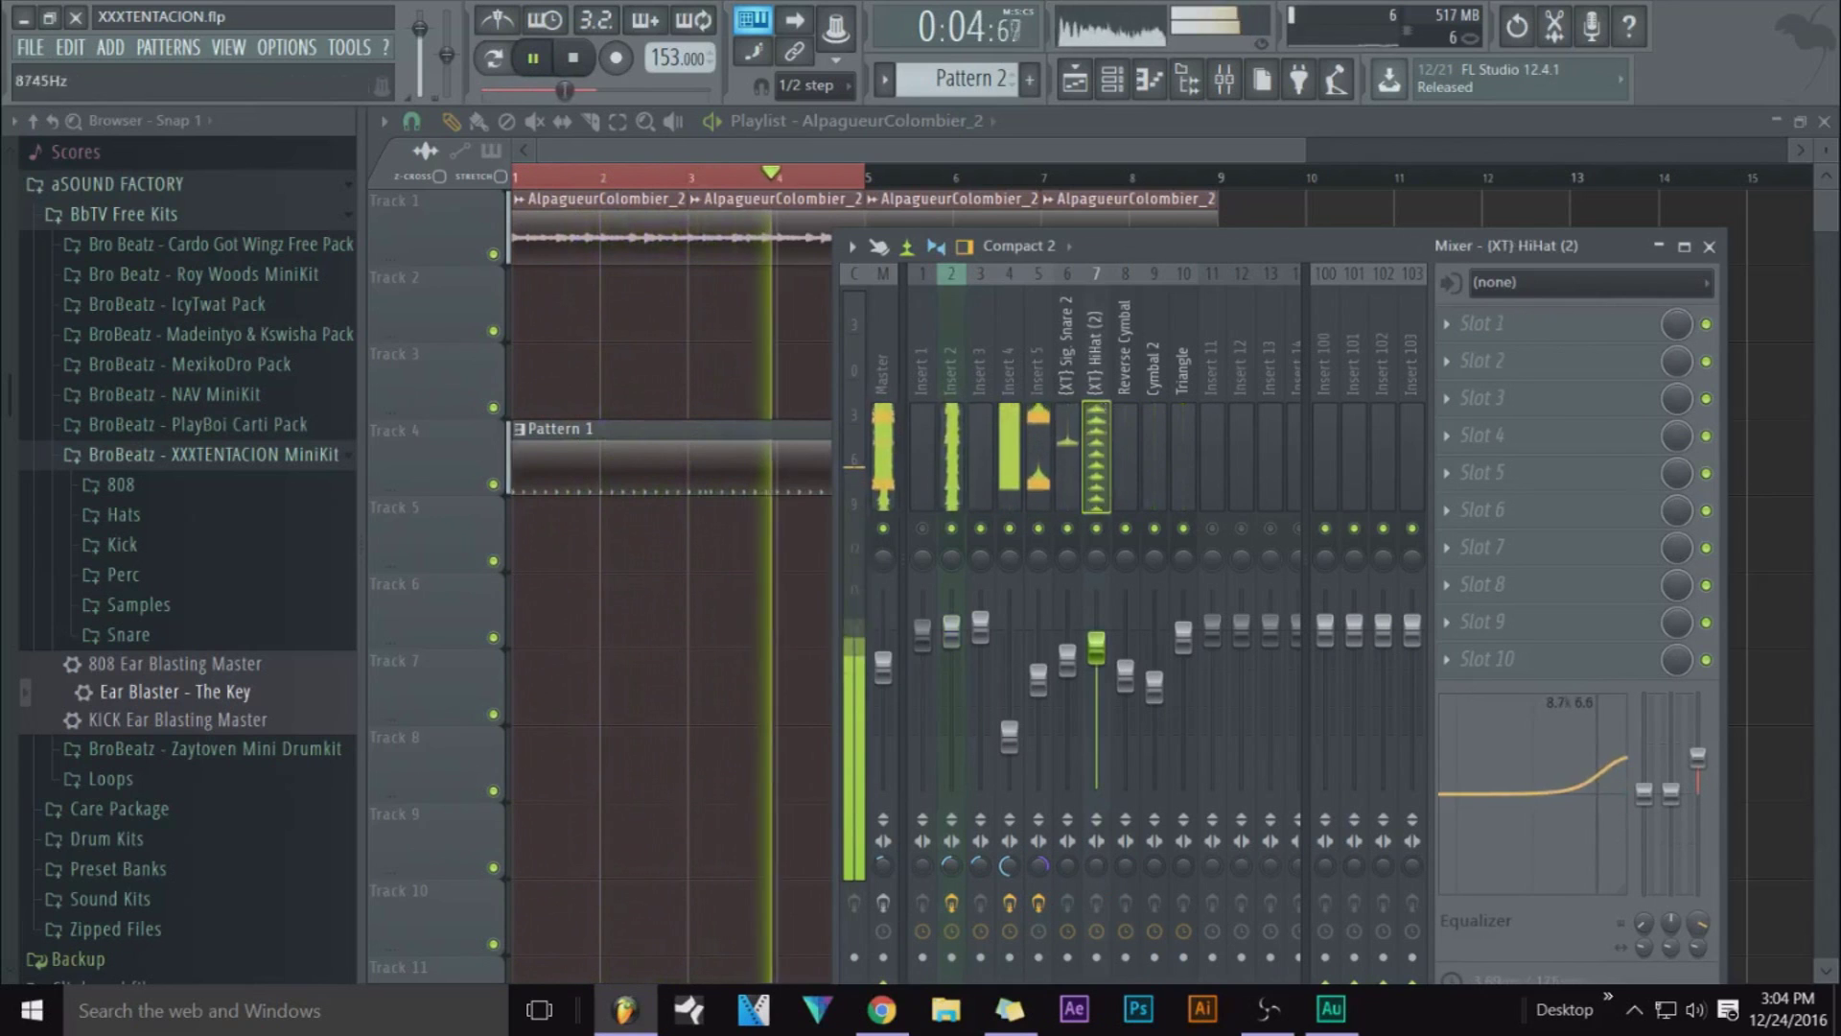
mouse_move(1597, 775)
mouse_down()
mouse_move(1561, 803)
mouse_move(1602, 770)
mouse_up()
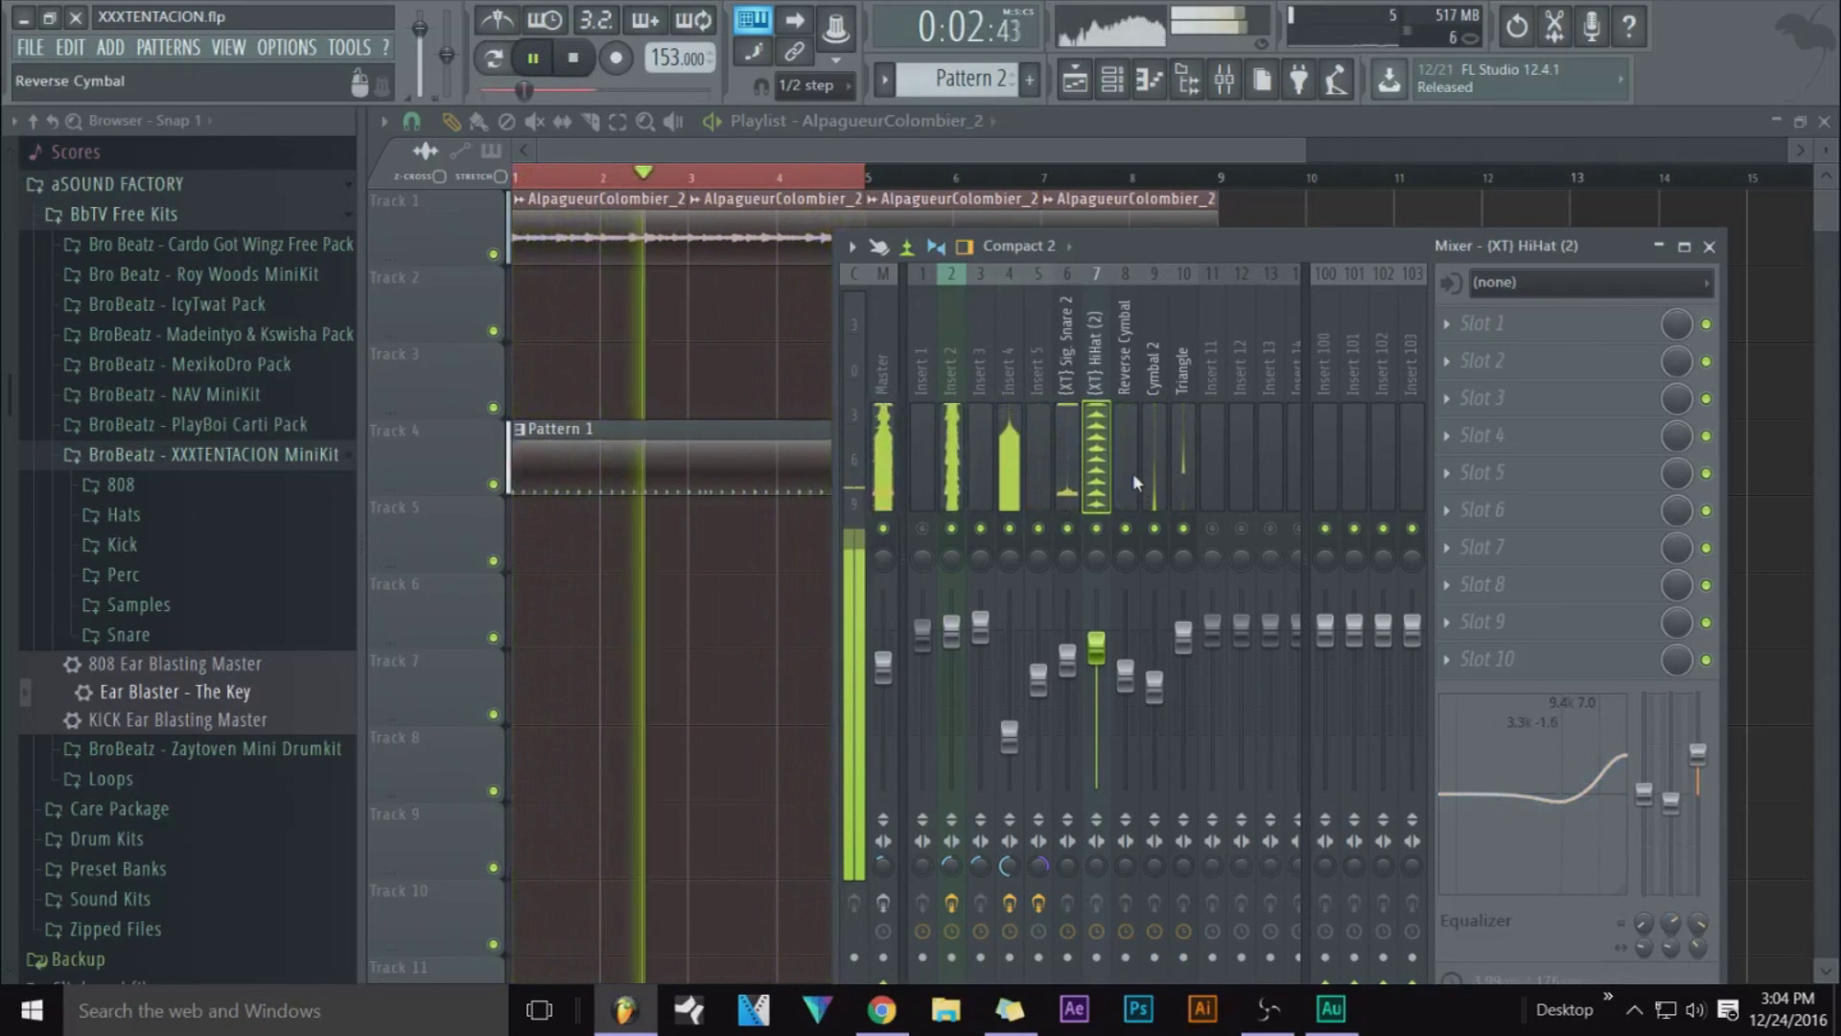
Boost the mid EQ band of the {XT} Sig. Snare 2 mixer track and raise its volume slightly during playback
click(1070, 476)
key(space)
key(space)
drag(1067, 657, 1067, 641)
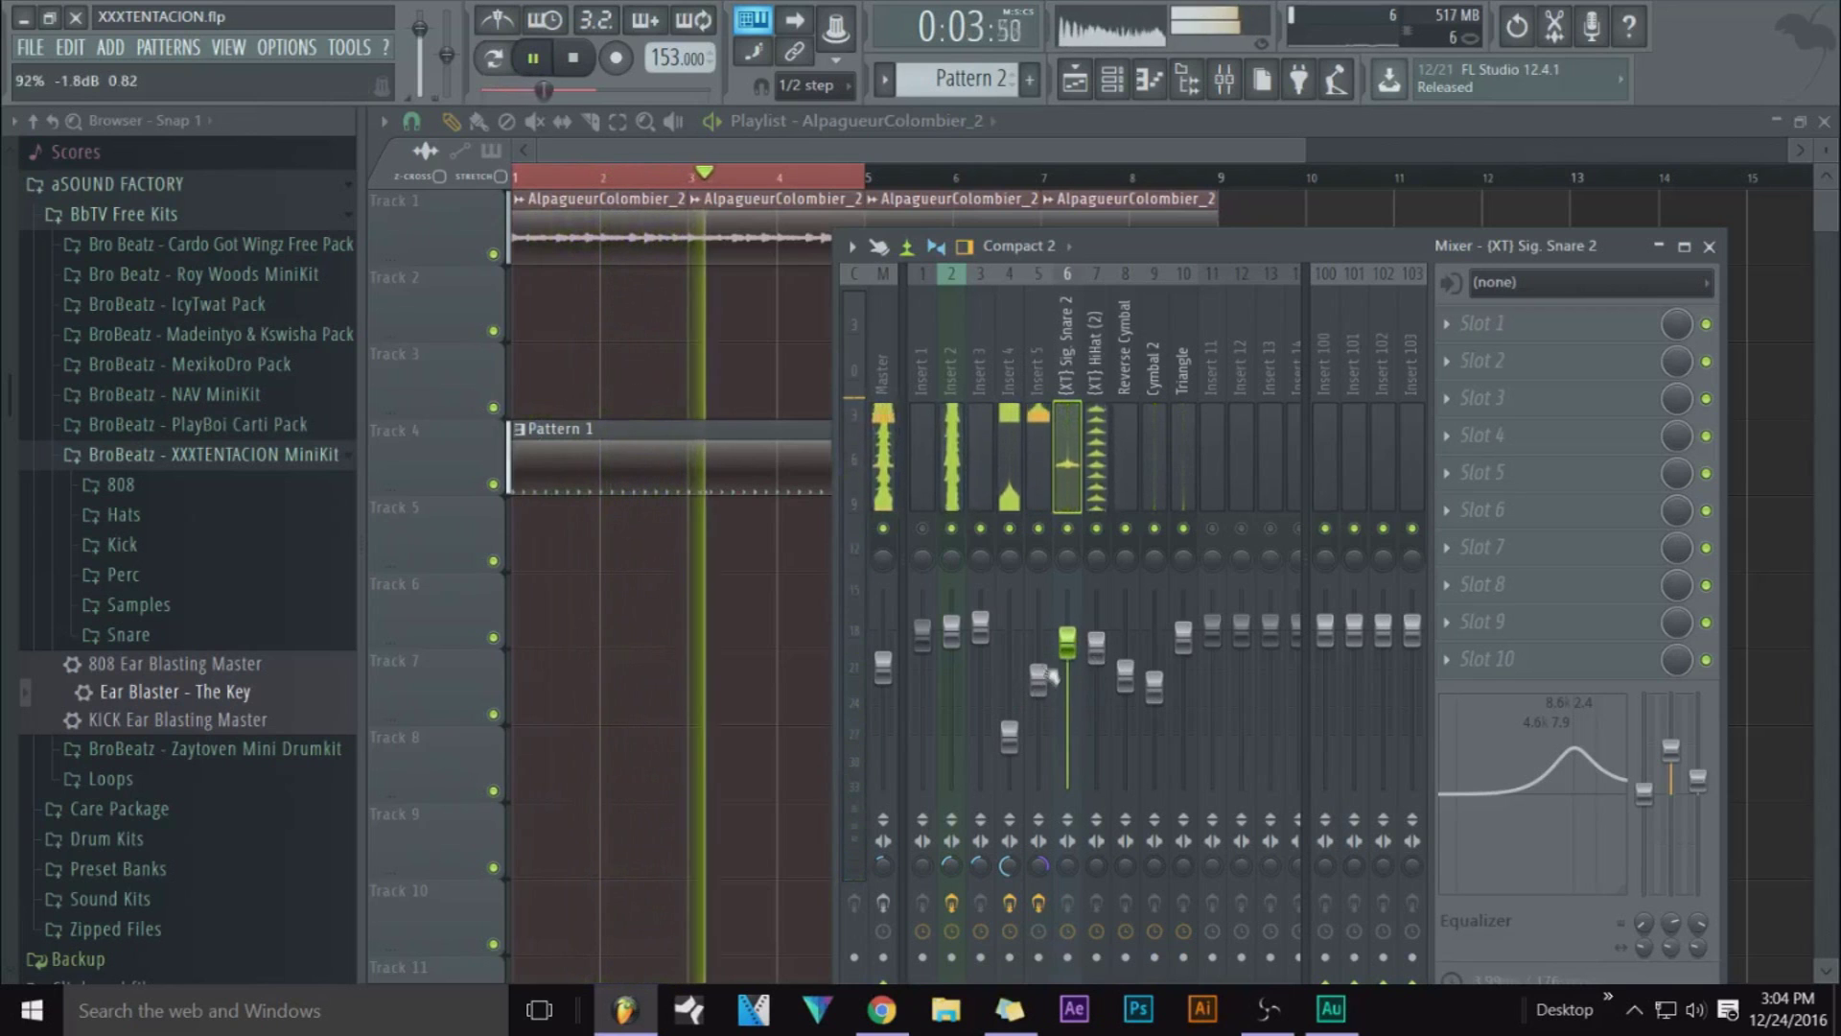
click(1798, 425)
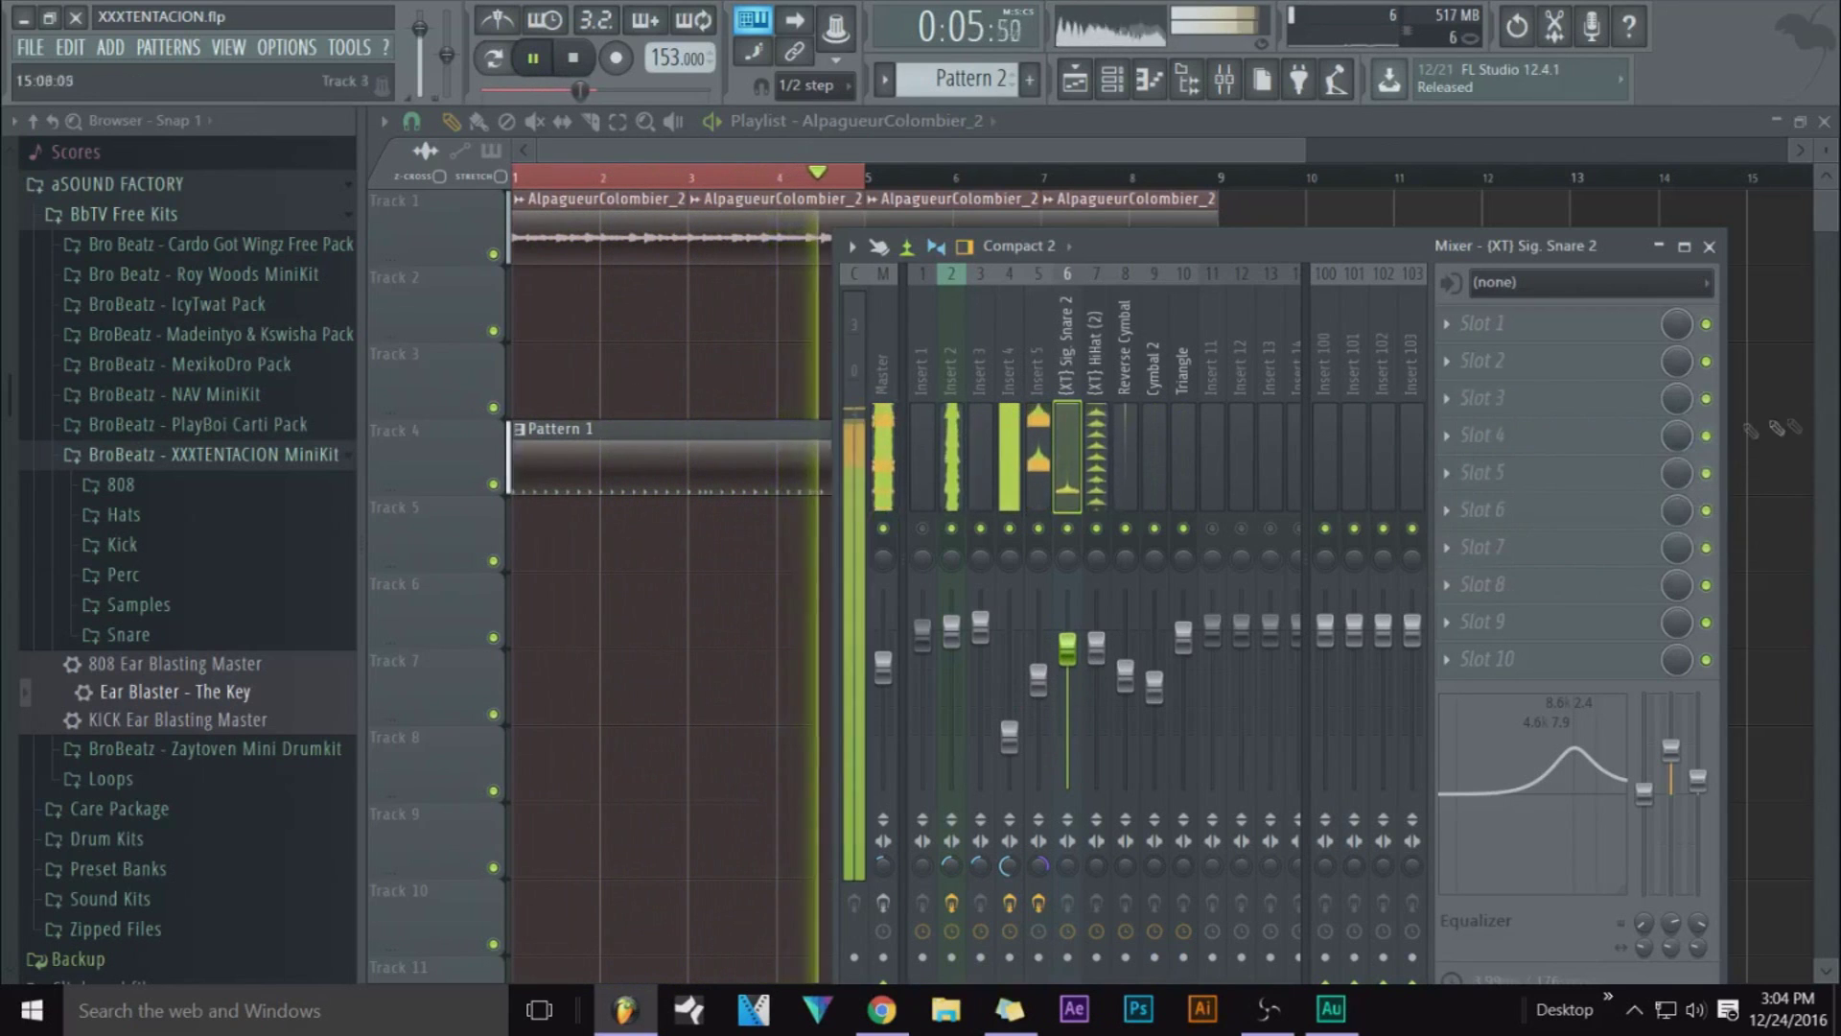
Check the Triangle, Insert 4 and Master mixer tracks while the beat plays, and stop playback
click(1184, 460)
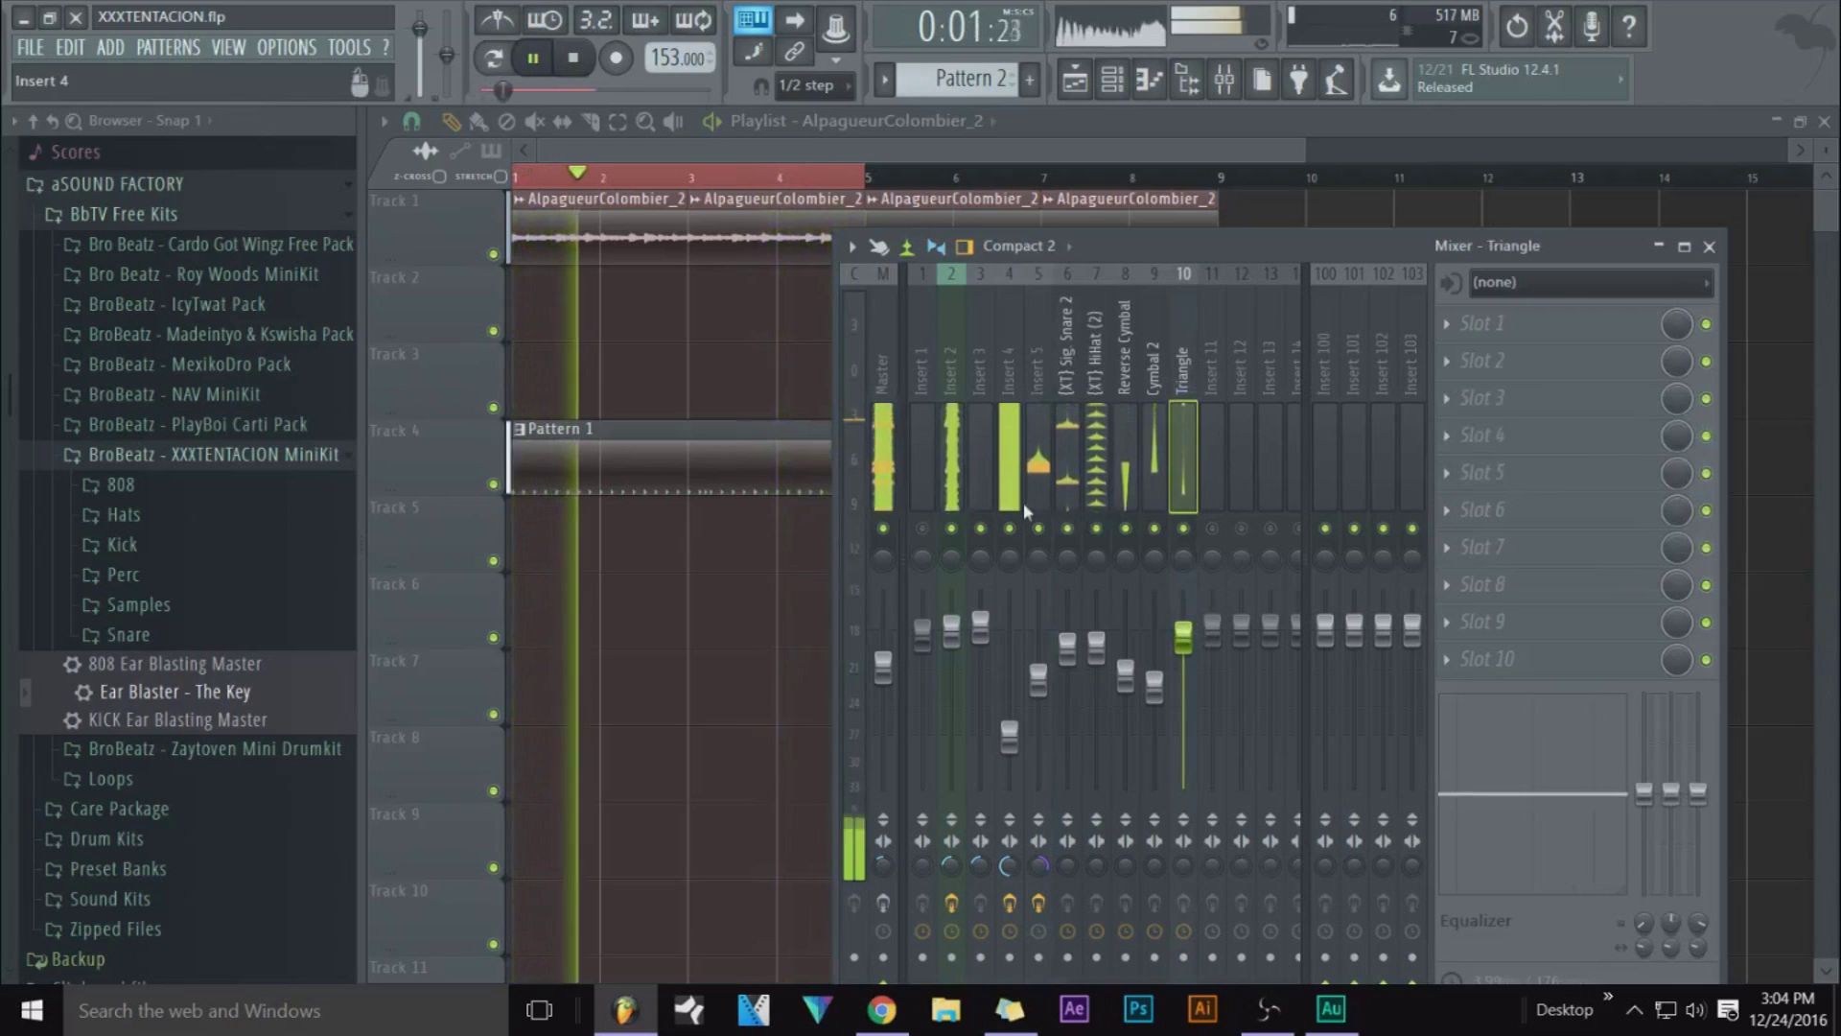
click(1011, 480)
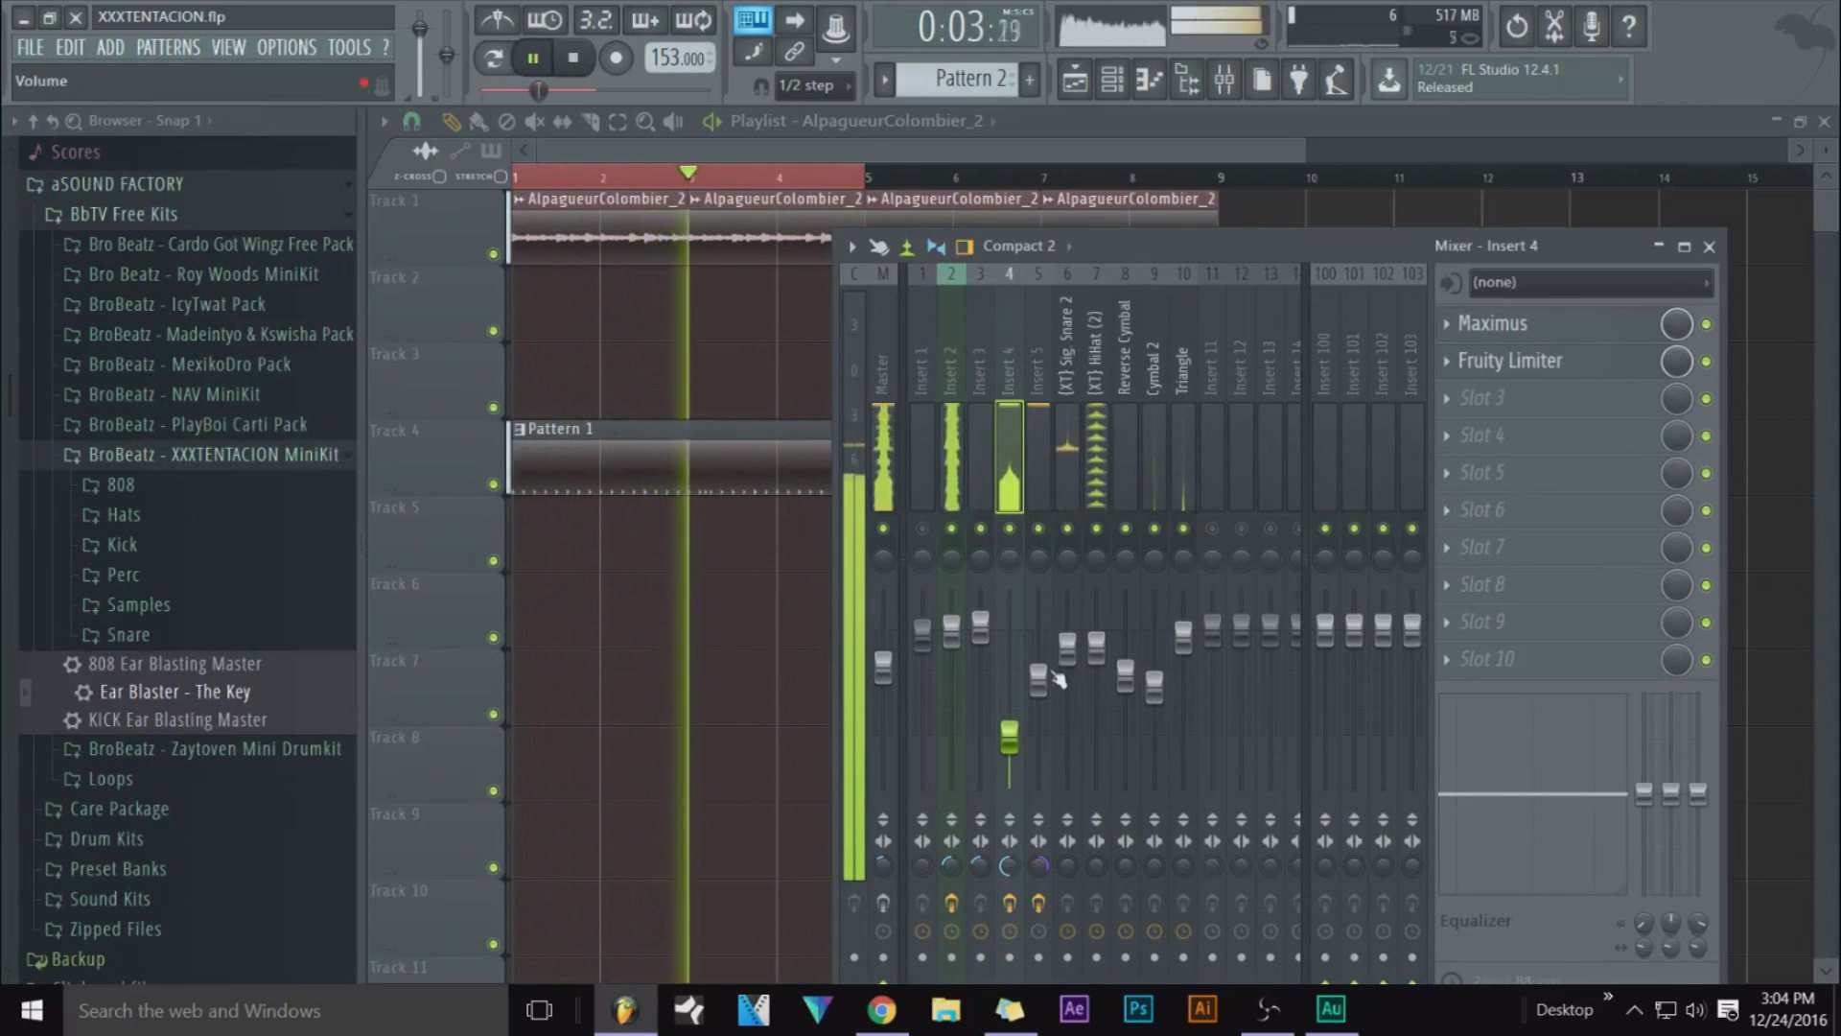
click(877, 443)
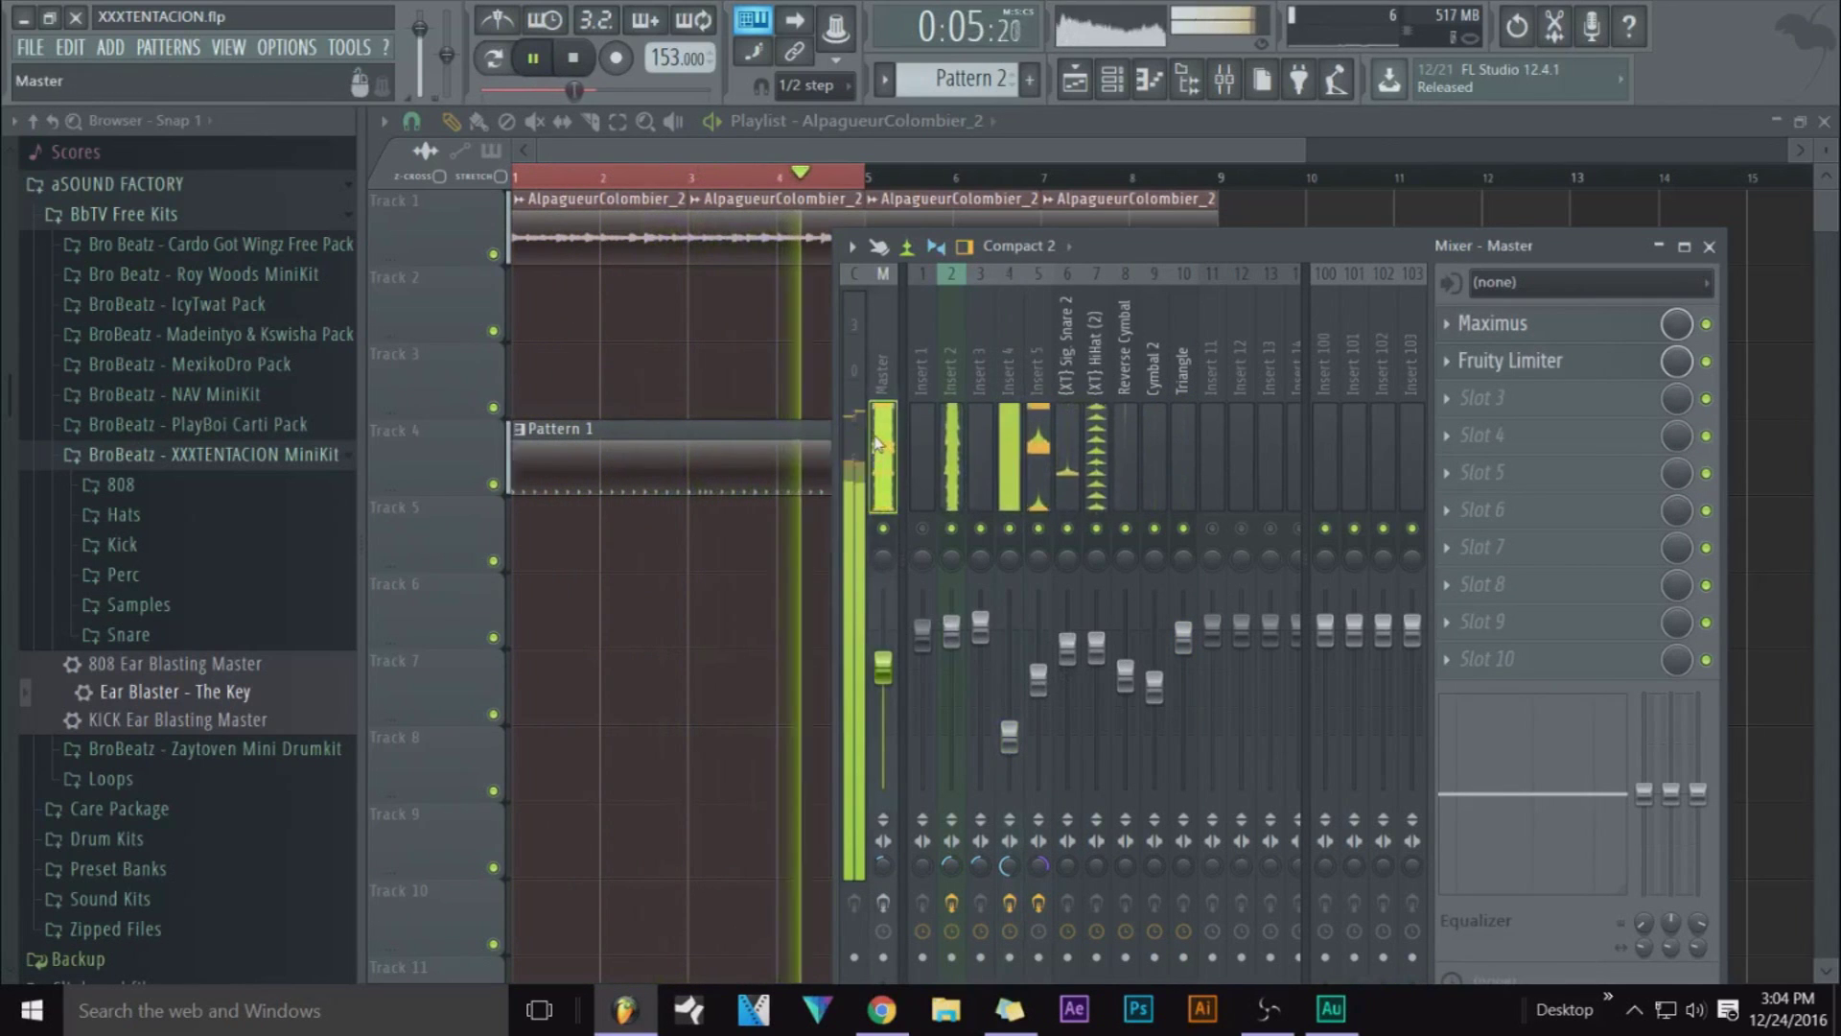
click(575, 58)
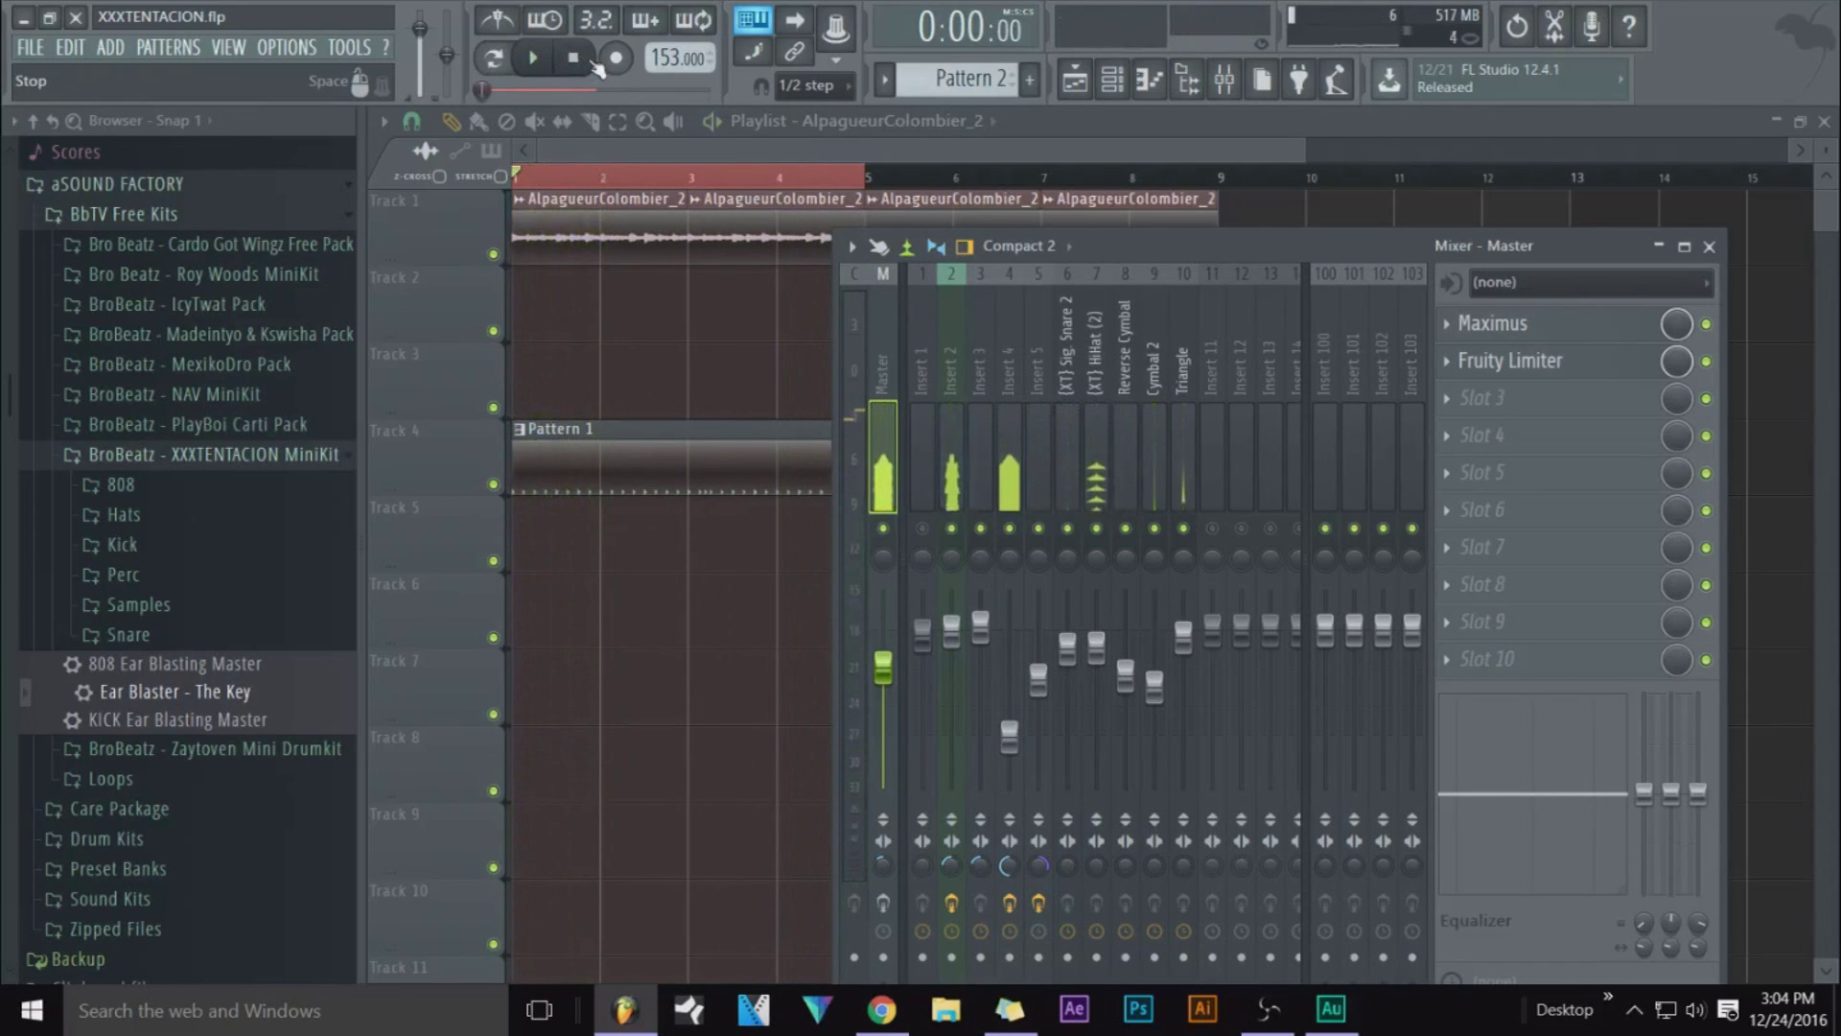
Add FabFilter Pro-Q 2 to slot 3 of Insert 2 and roll off the sample's low end with a low-cut band
click(952, 374)
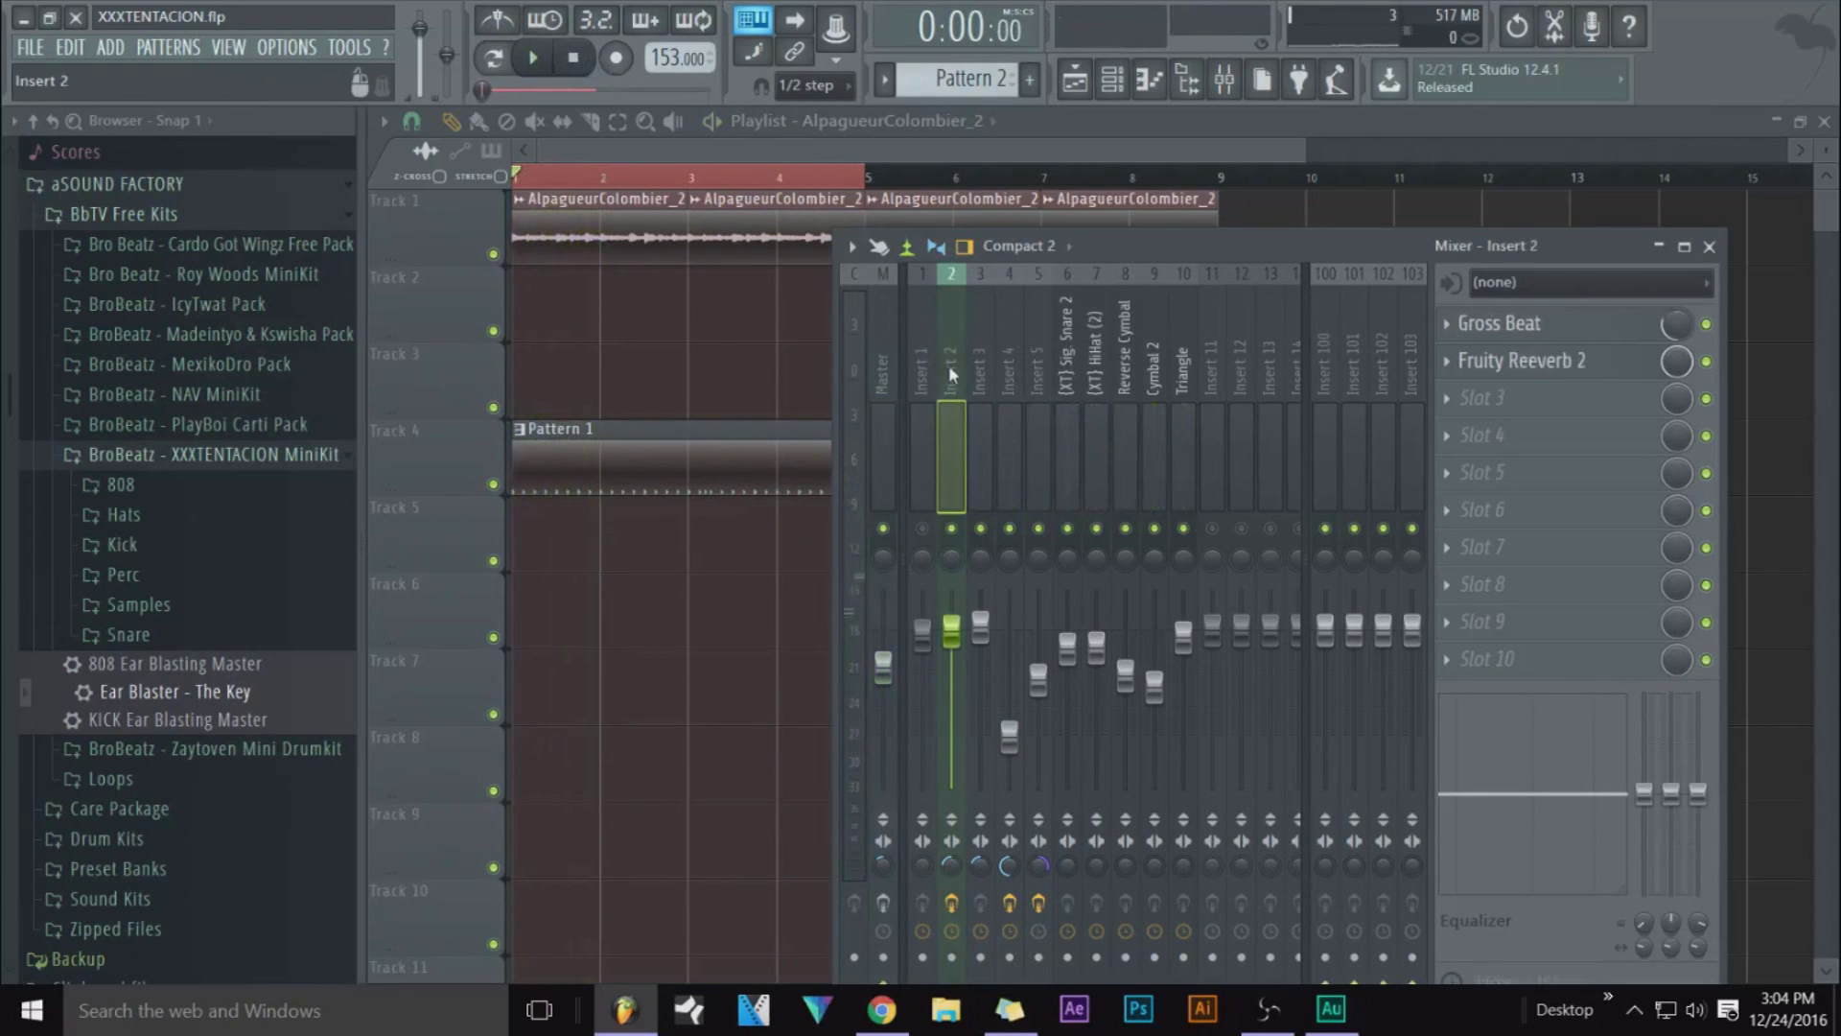
click(1565, 404)
click(754, 426)
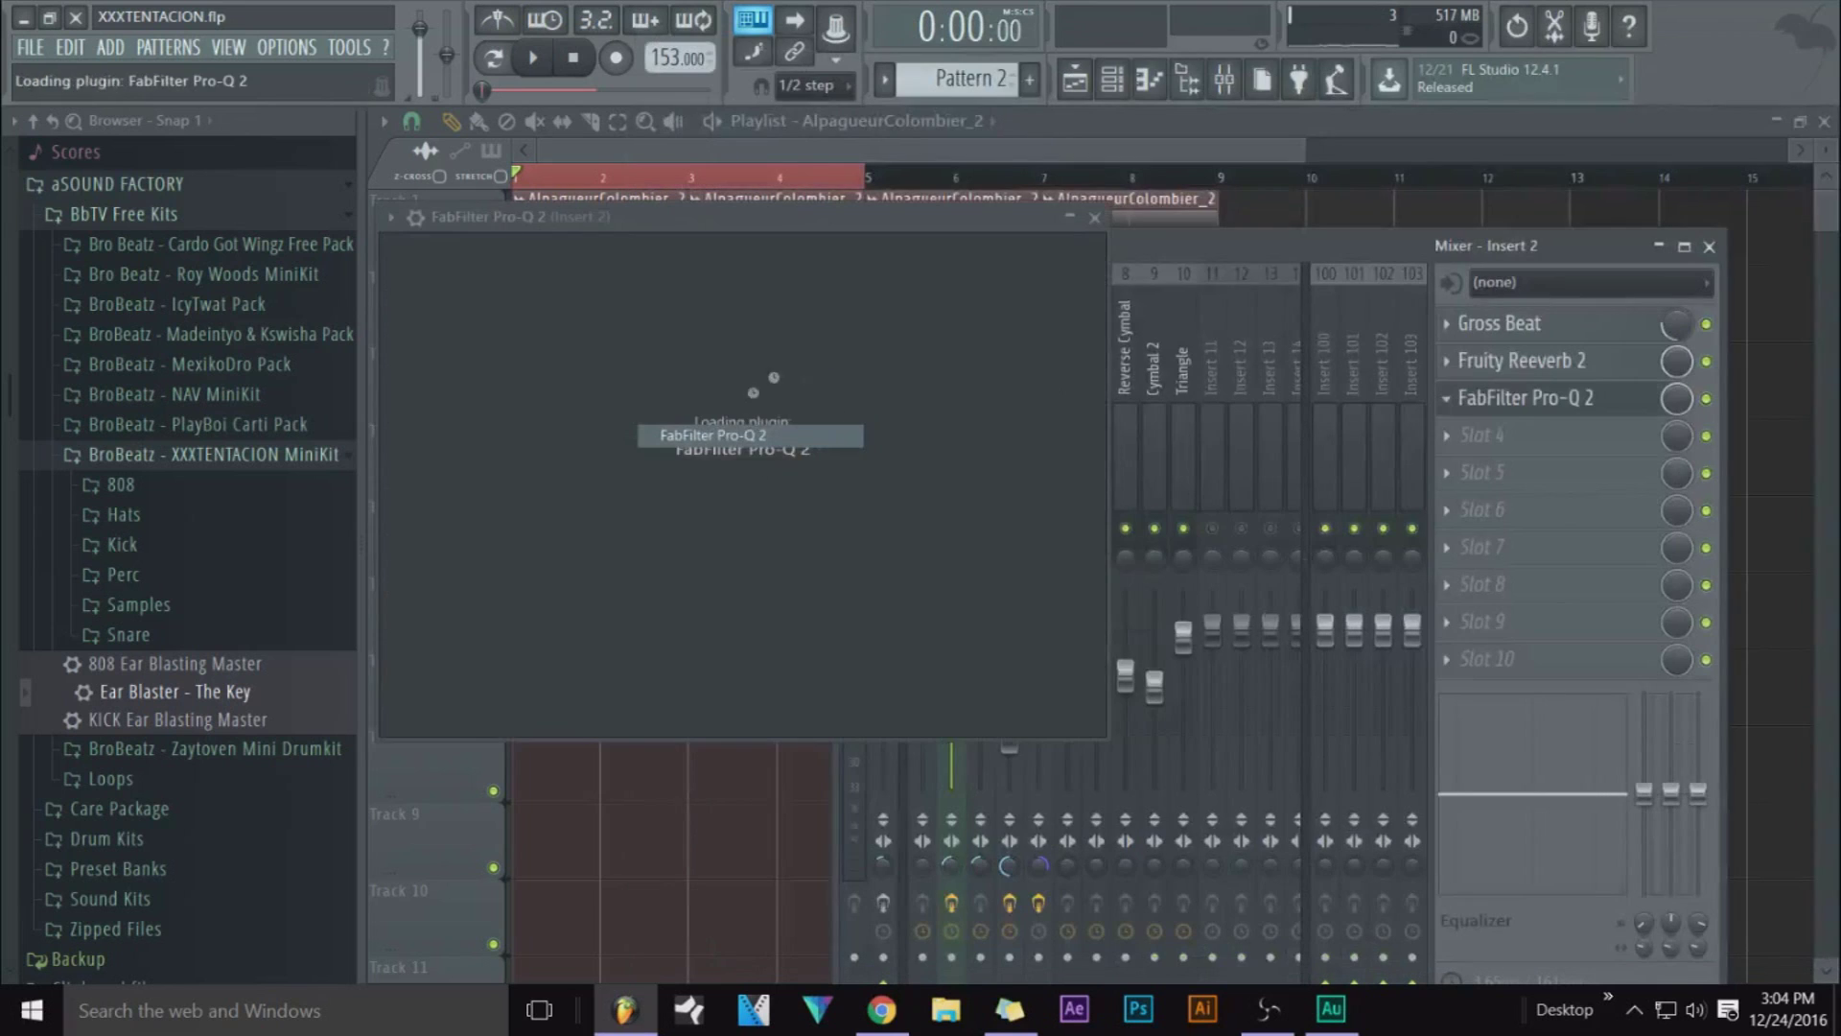
drag(433, 434, 648, 433)
Play the beat and boost the sample's mids, with a third band at about 4450 Hz and +1.6 dB
key(space)
drag(862, 435, 846, 385)
drag(1013, 431, 1019, 415)
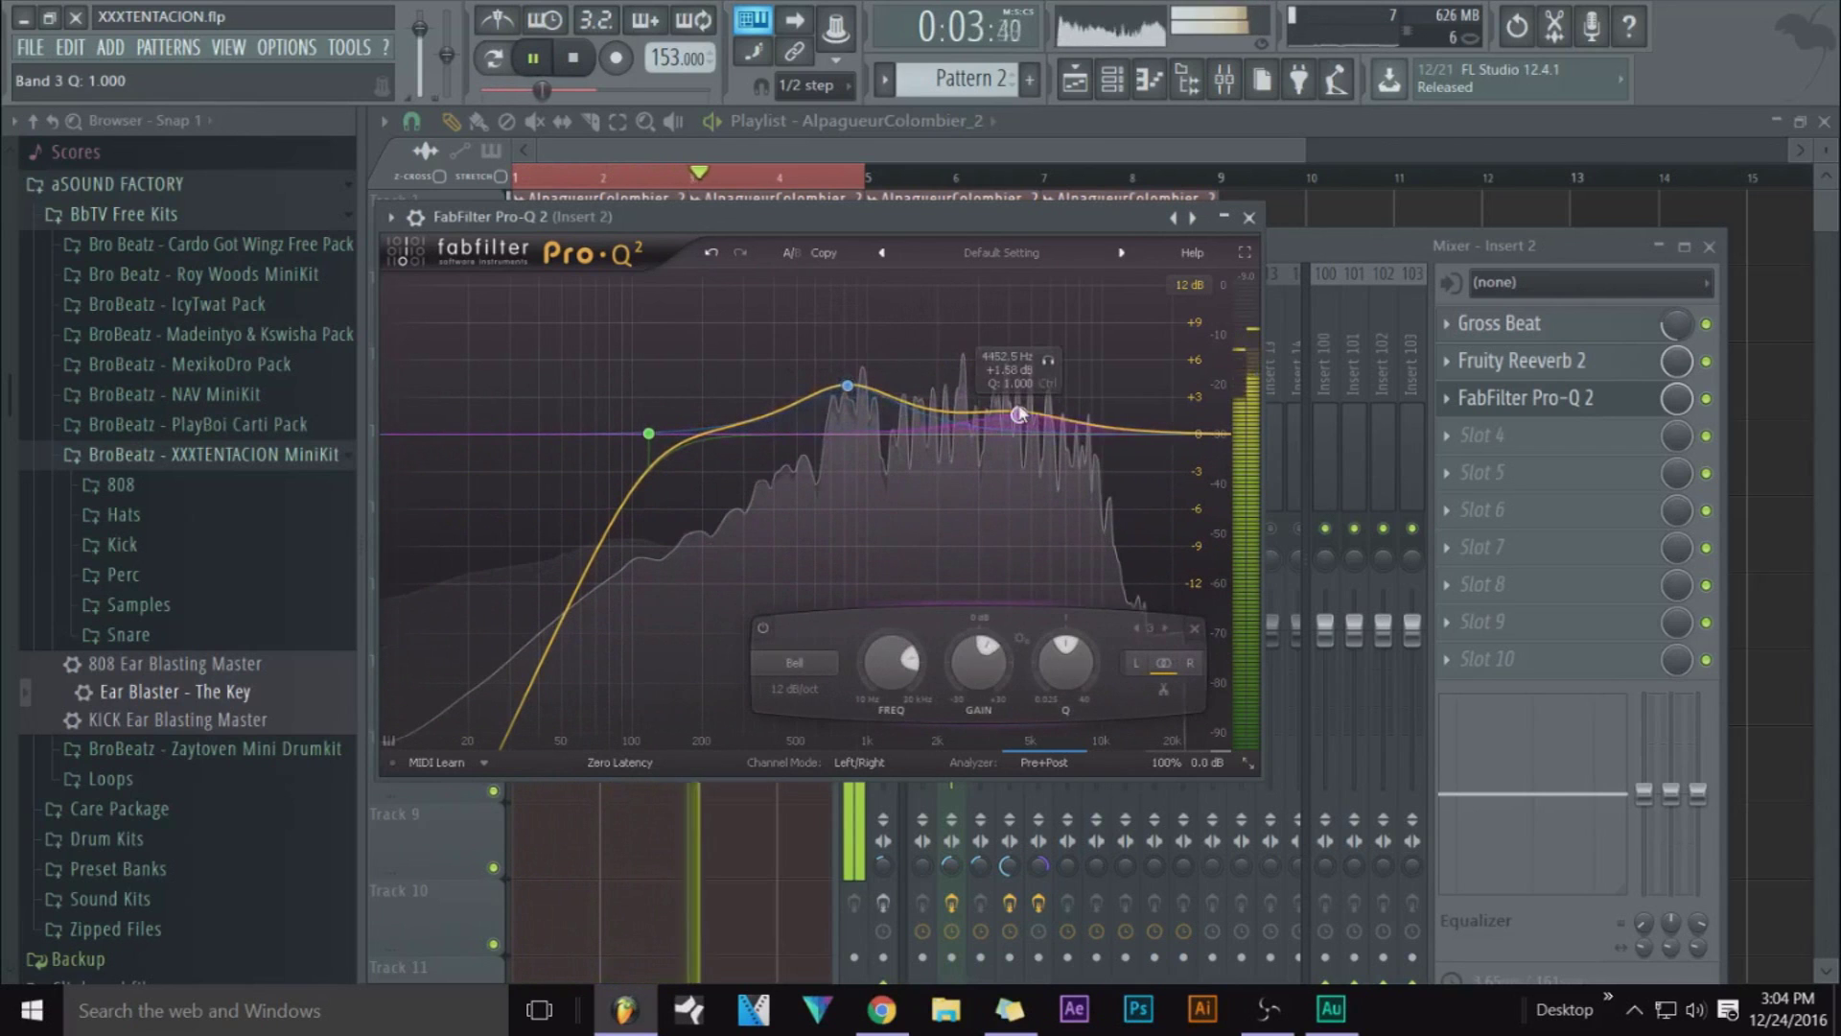
Add a high-cut band at about 11.8 kHz to the sample's EQ, close the equalizer, and stop playback
click(1192, 434)
drag(1194, 436, 1135, 436)
scroll(1135, 437, up, 1)
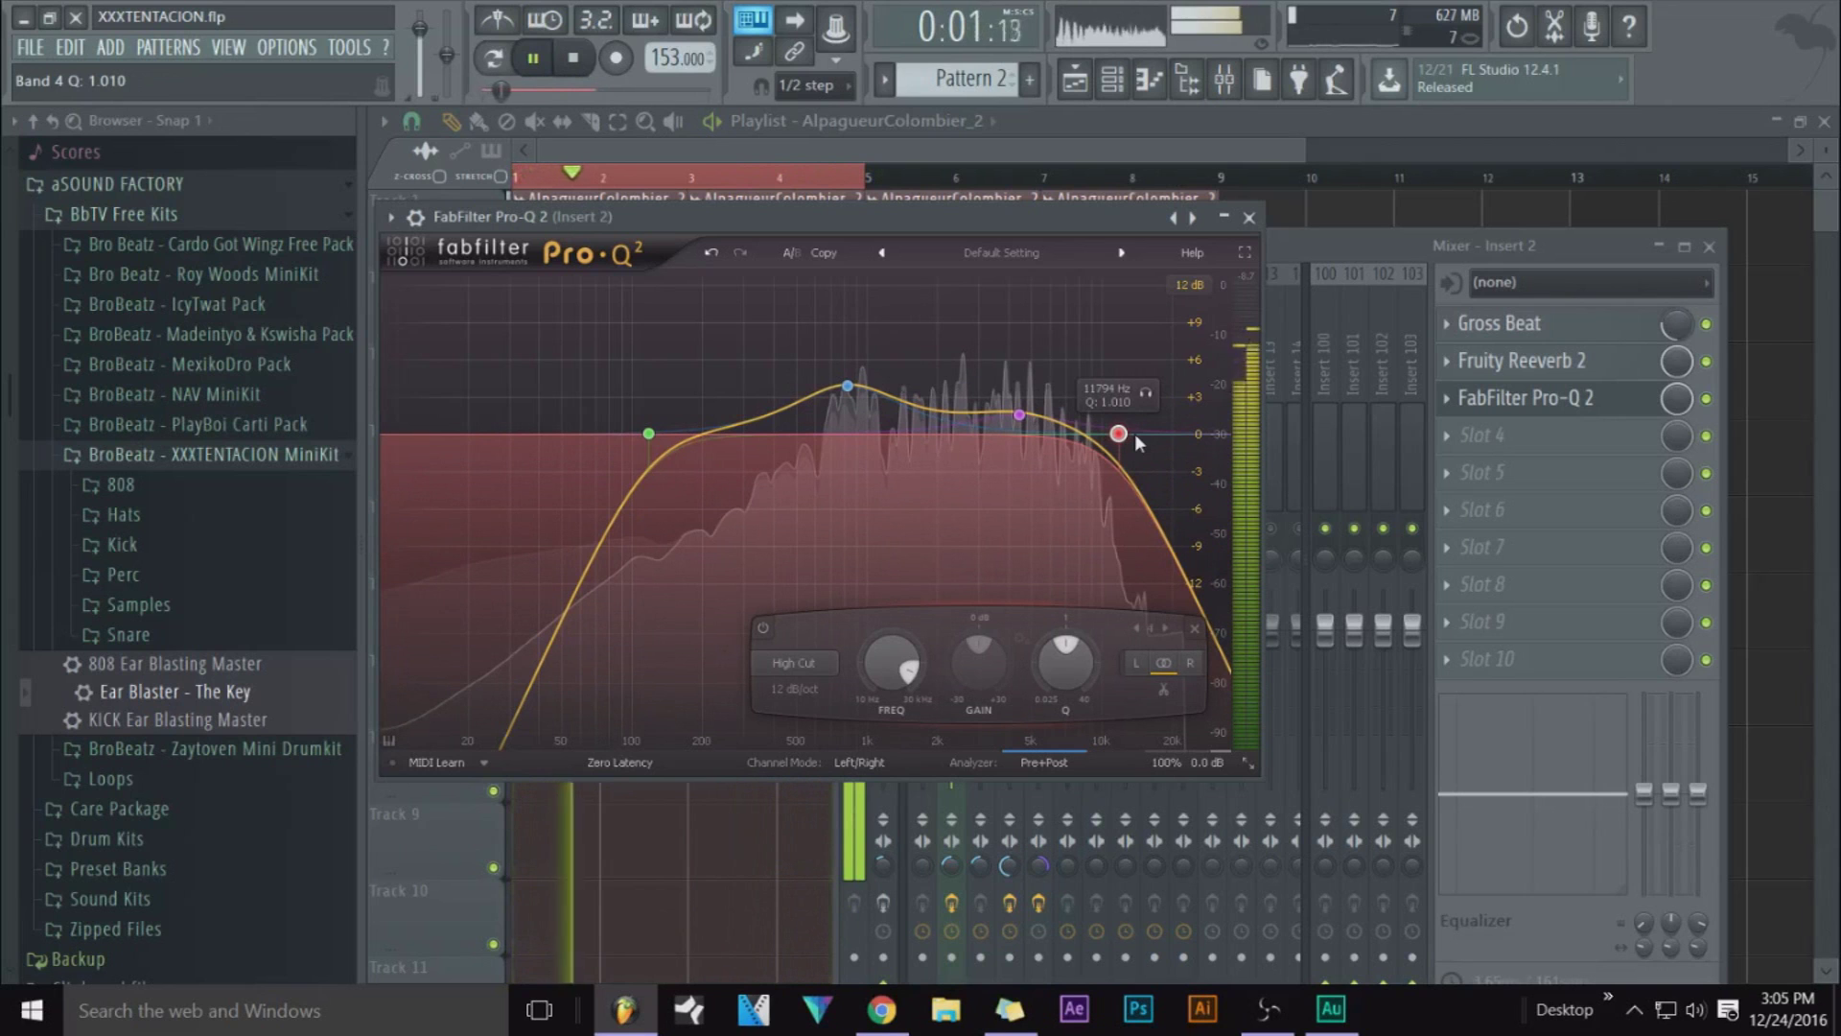
click(1249, 216)
click(577, 59)
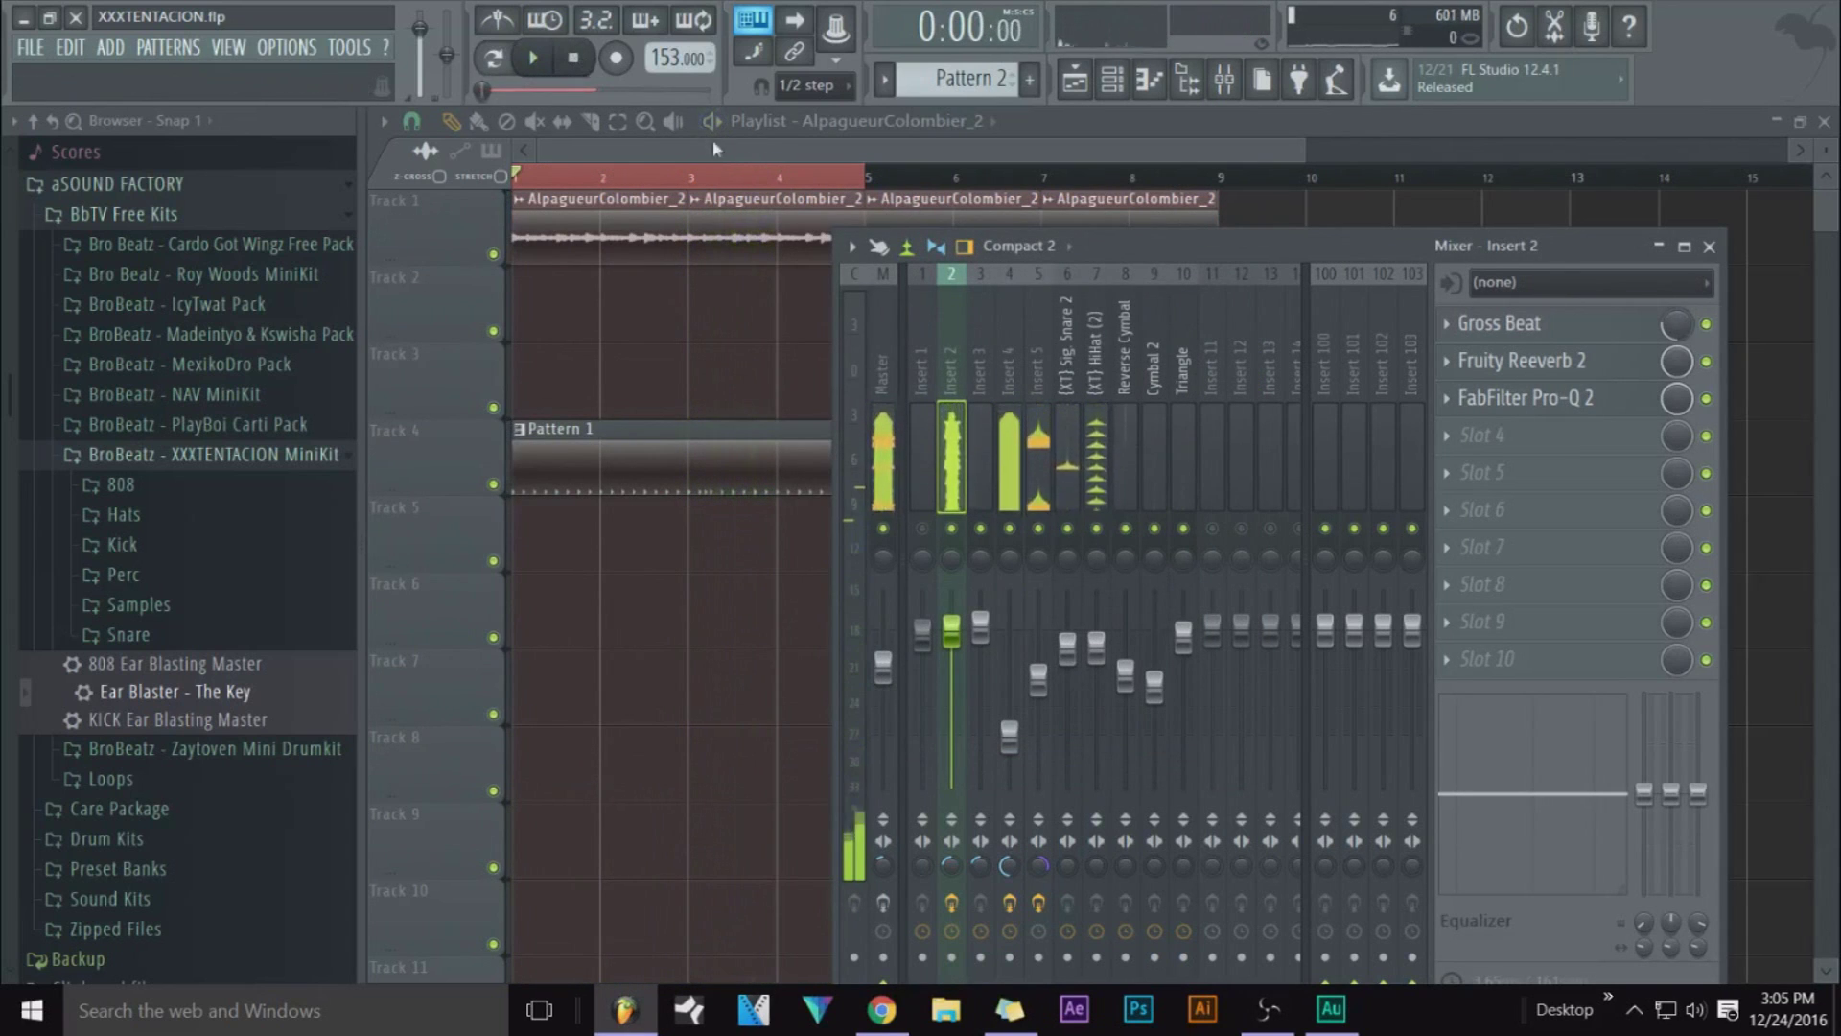
Re-enable the Master track's effects, lower its volume to 60%, and play the beat
double_click(1009, 451)
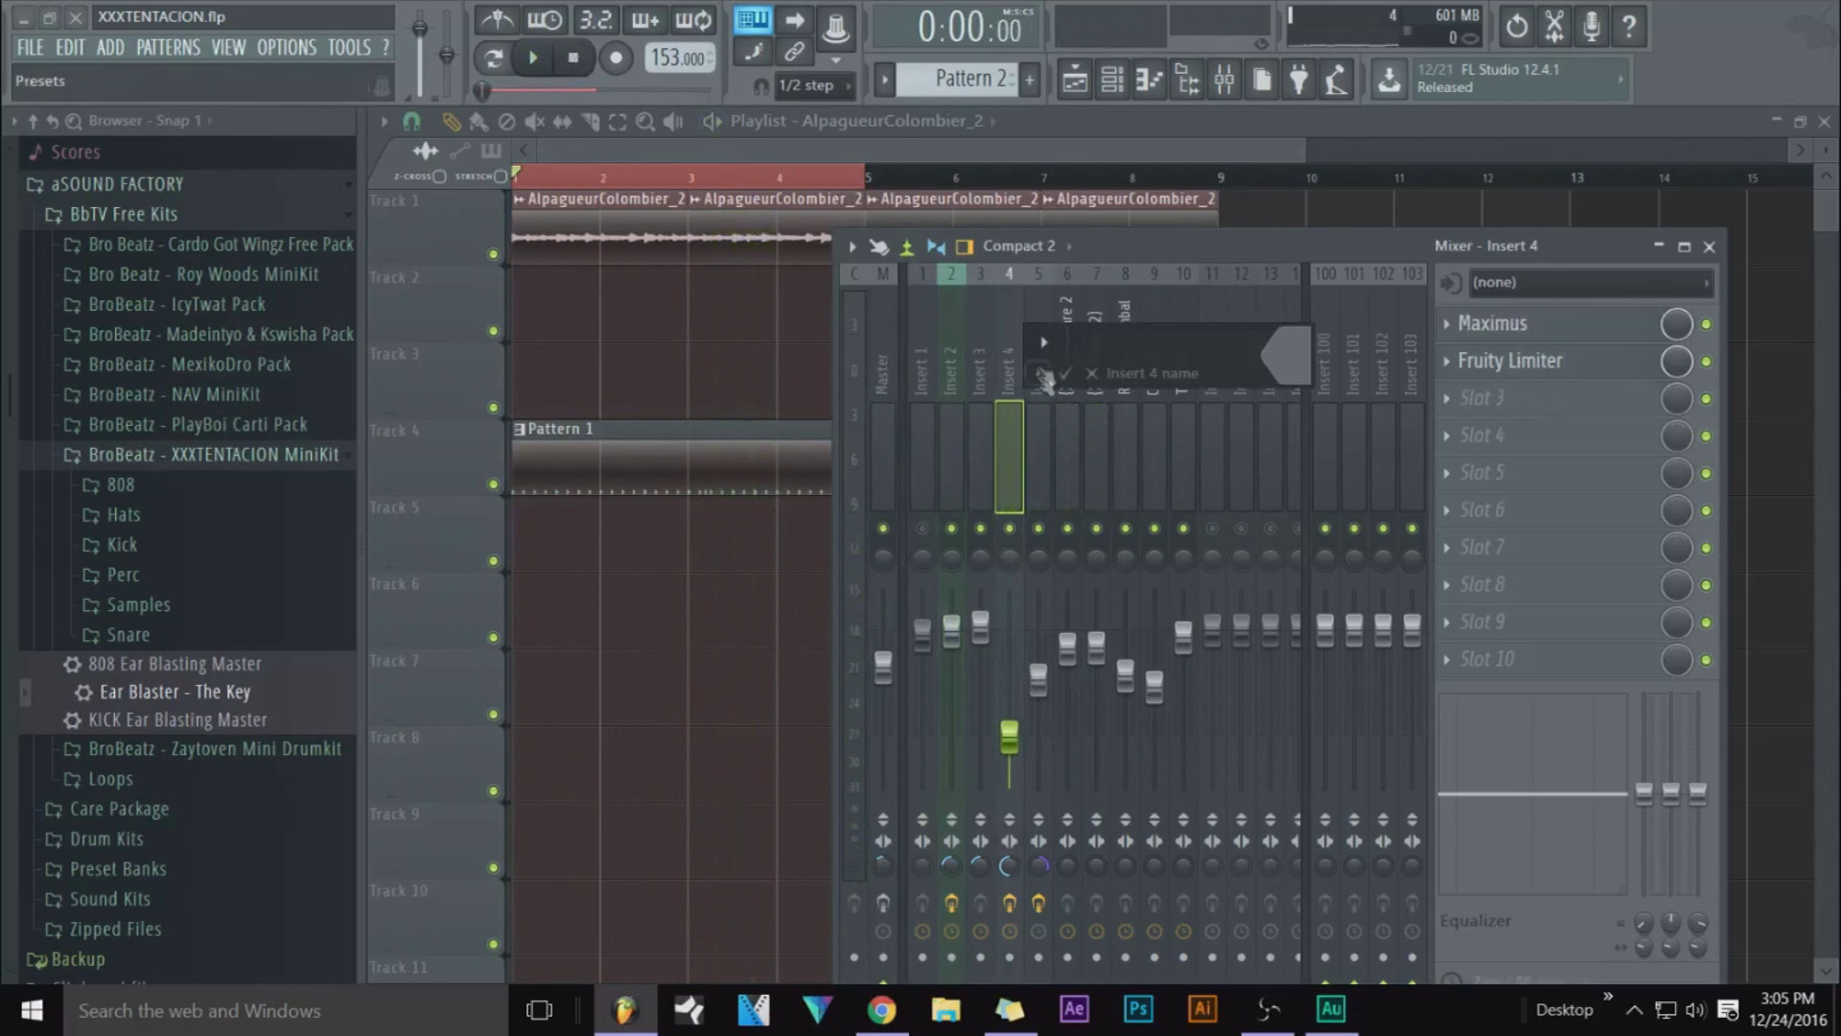
key(Escape)
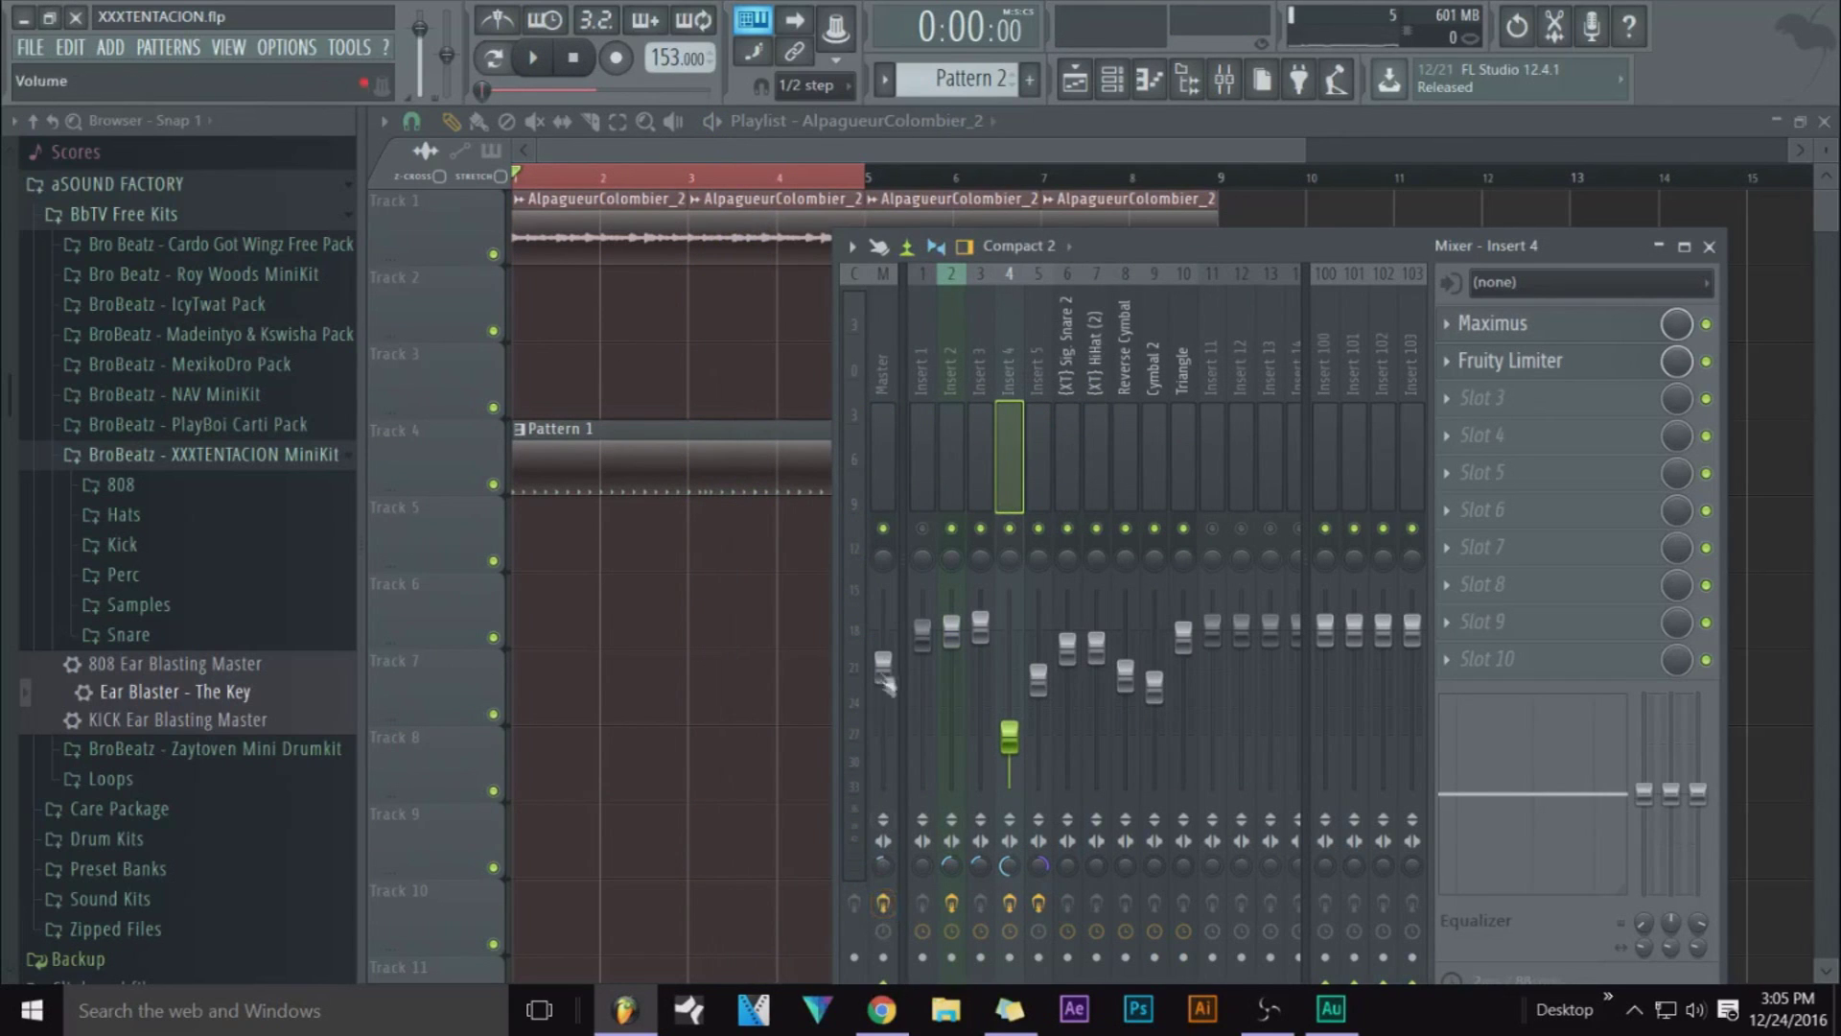
drag(883, 671, 883, 694)
key(space)
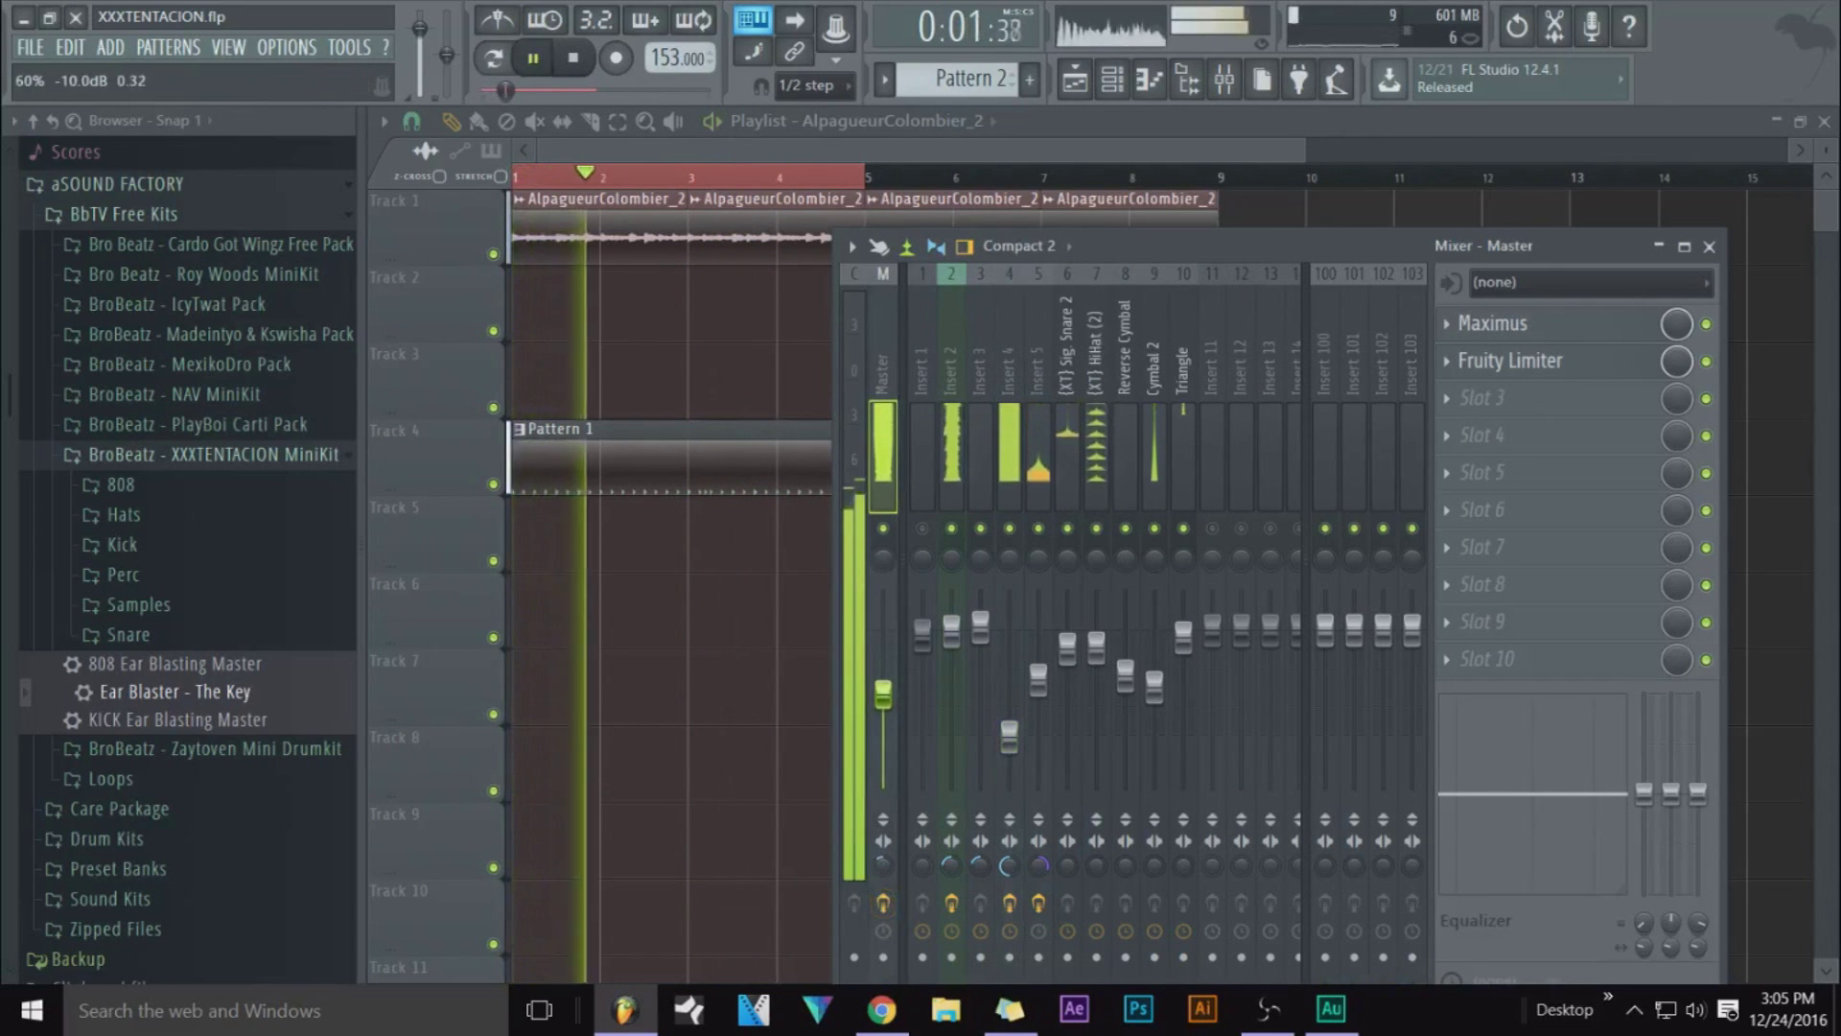
Open the Master track's Fruity Limiter and Maximus and listen to the beat through them
click(1573, 361)
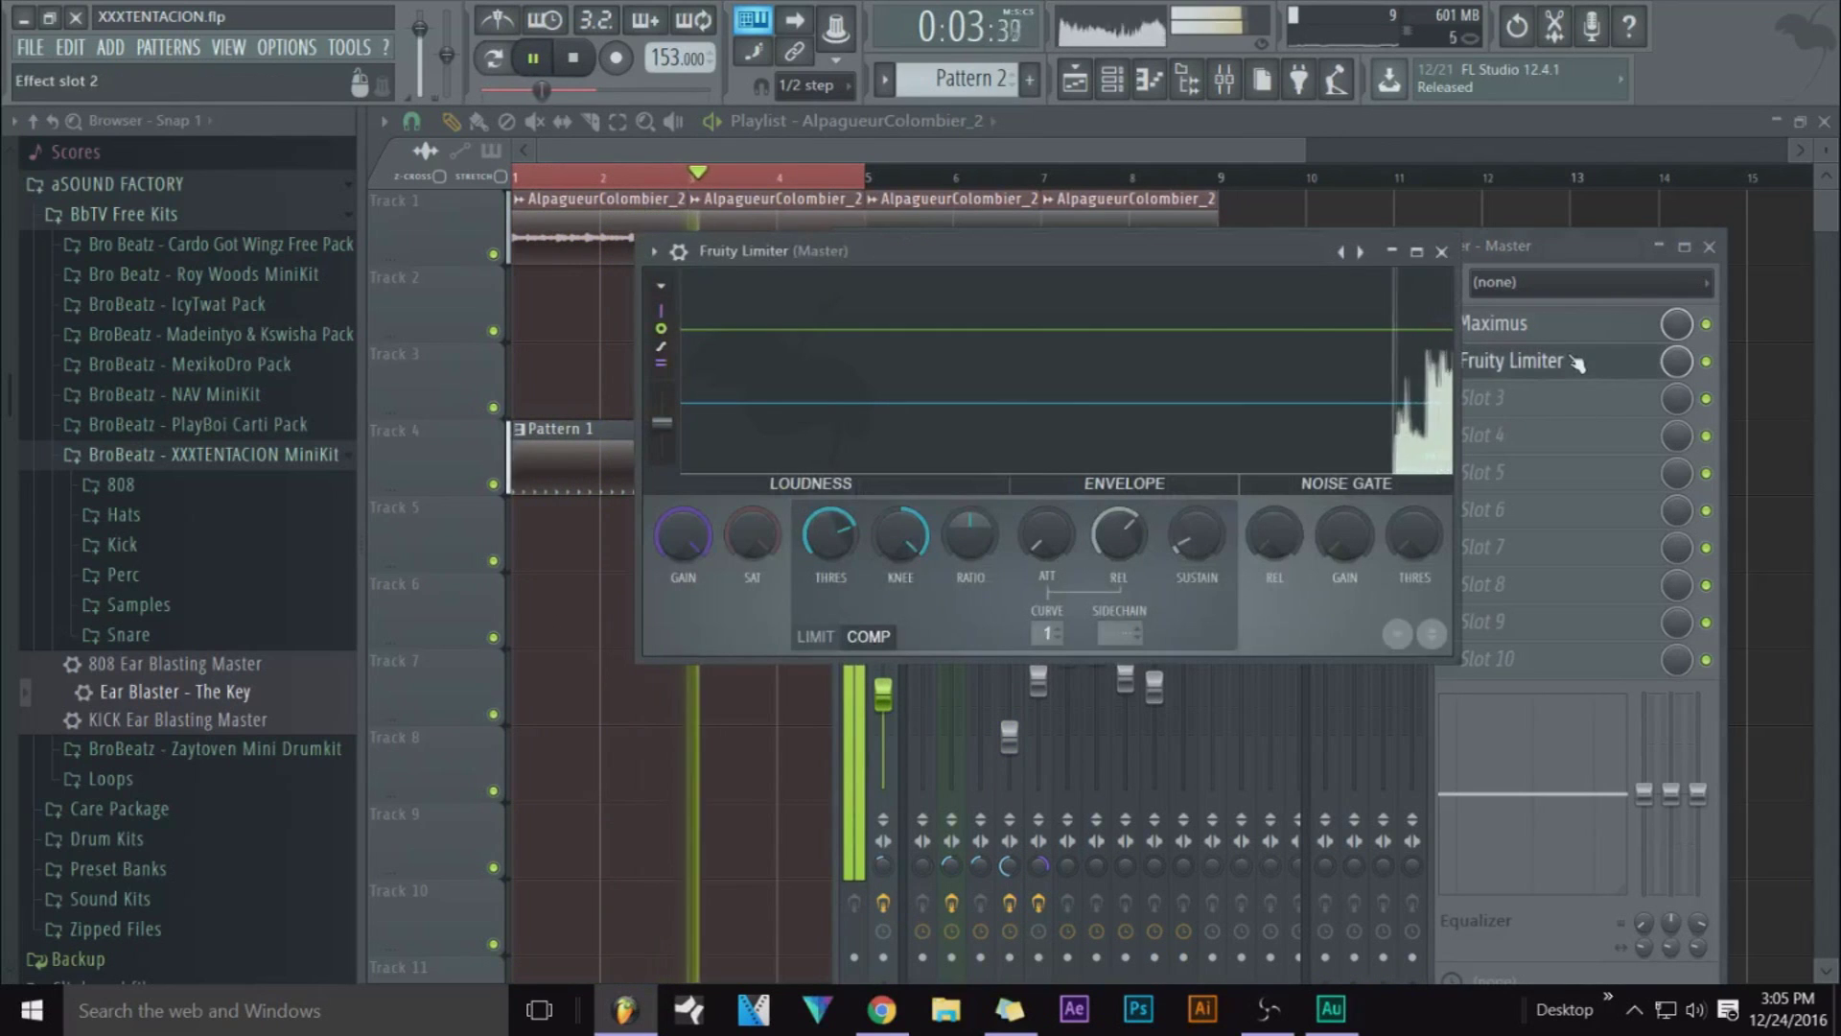
click(1501, 323)
key(space)
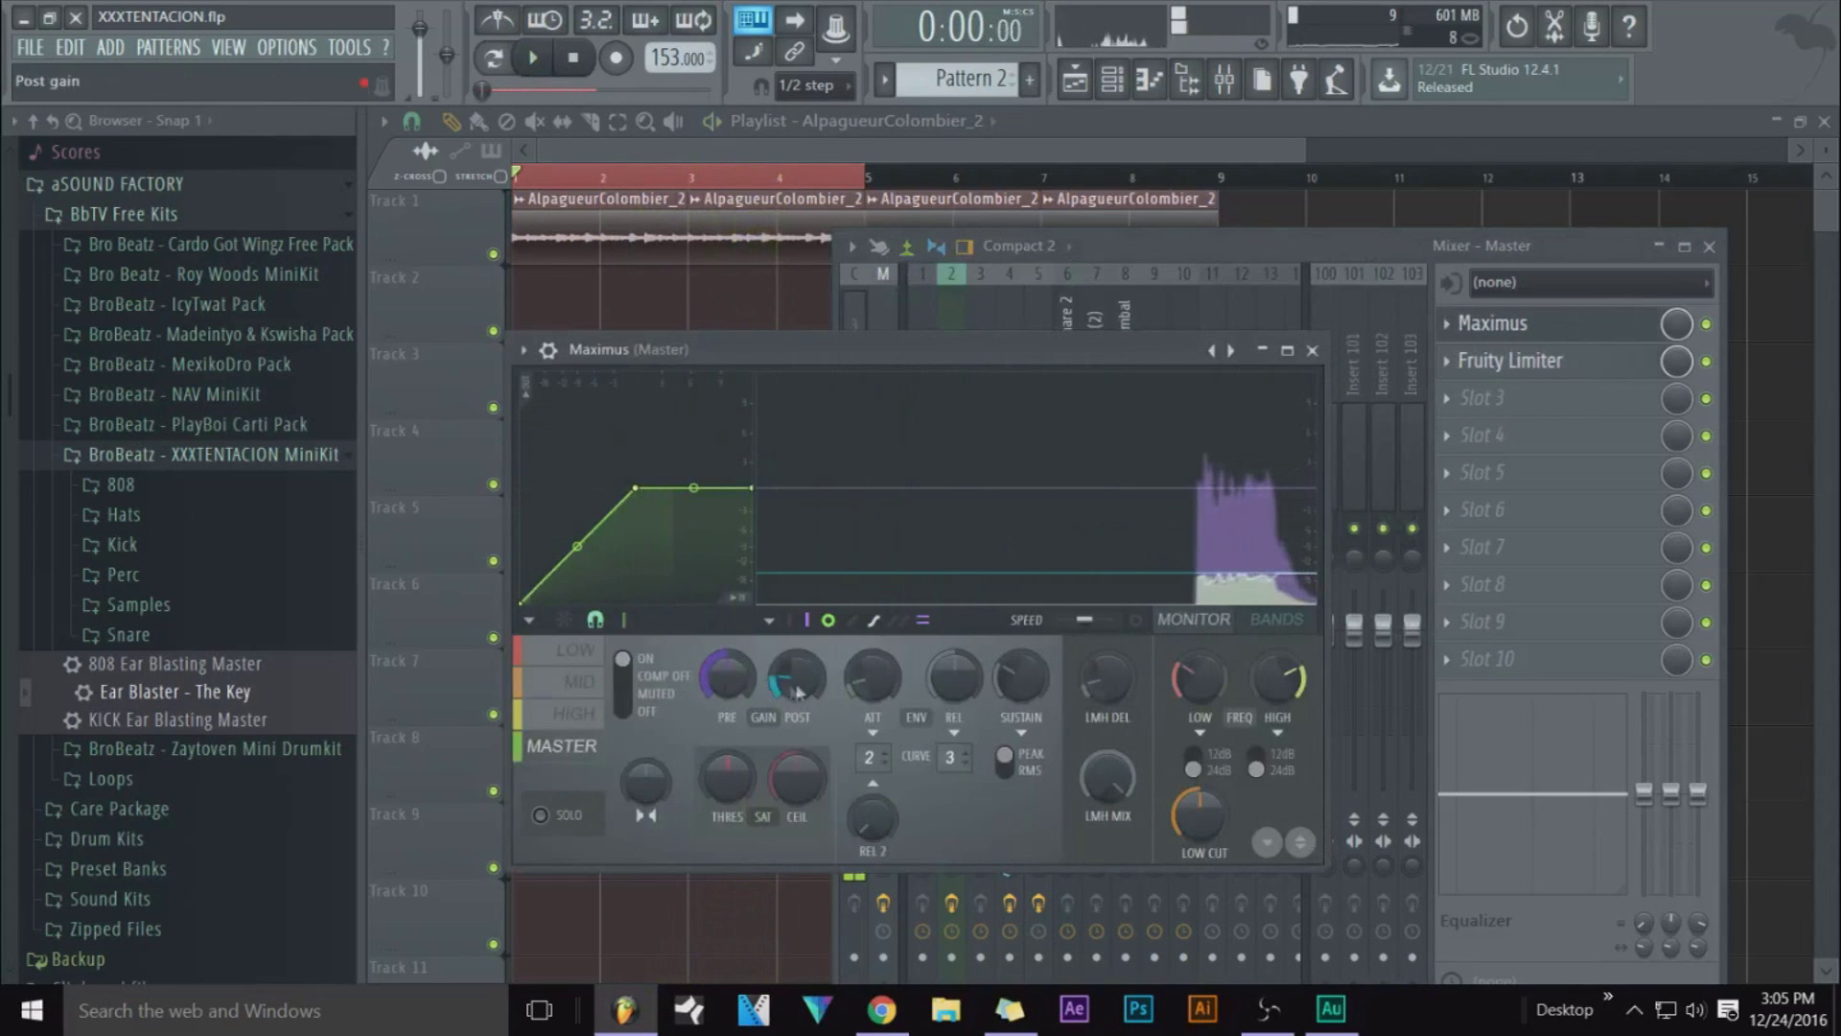
key(space)
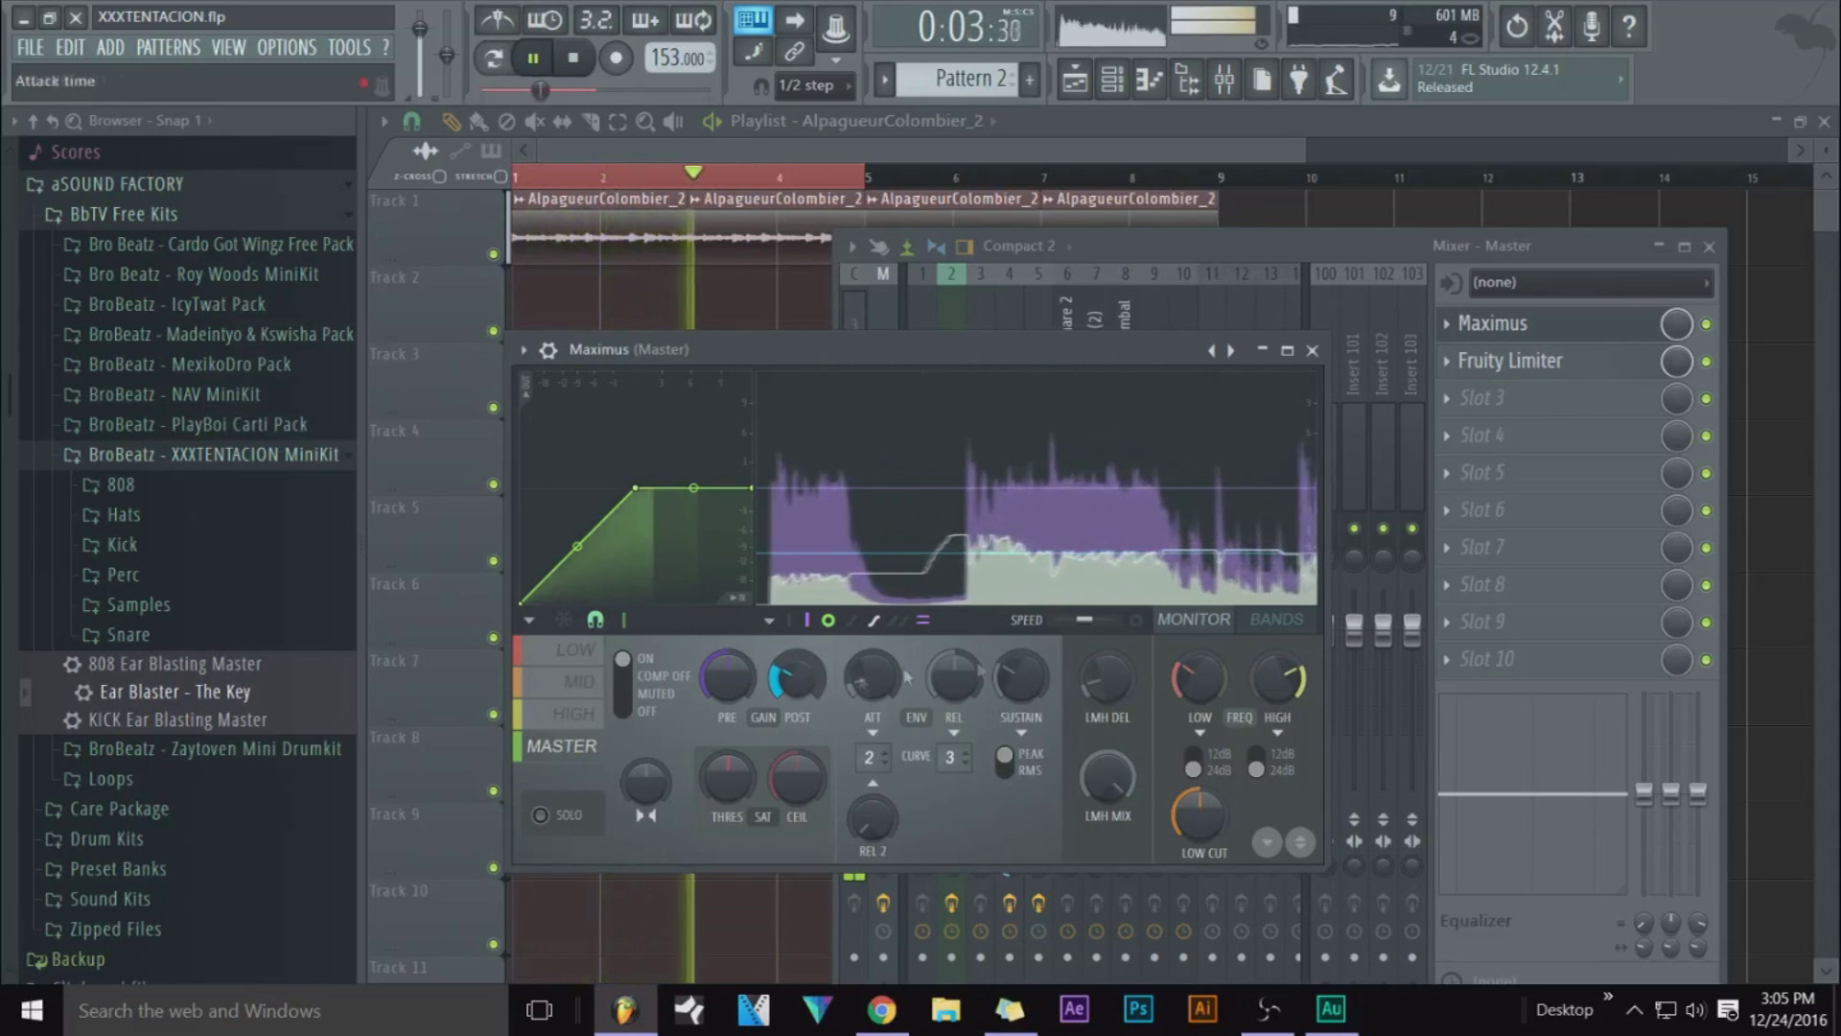
key(space)
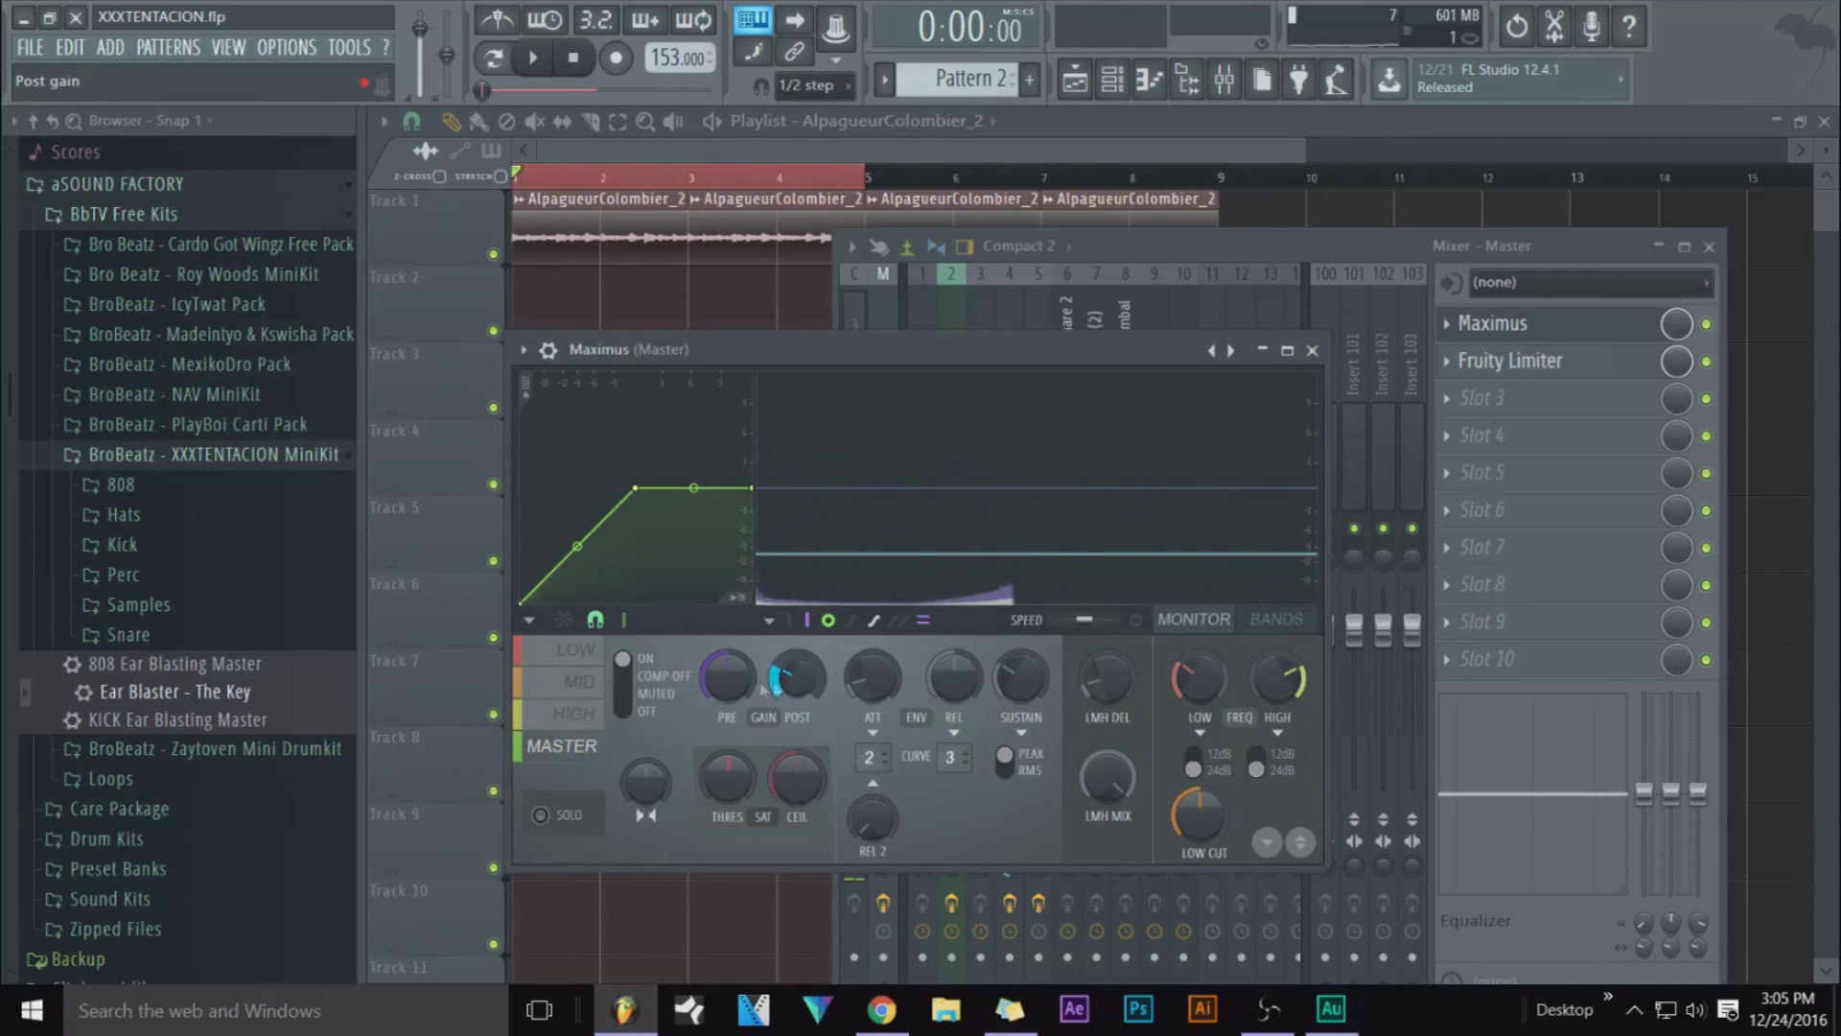
Adjust the post gain in the Master track's Maximus, close it, and bypass the track's effects
drag(793, 685, 794, 702)
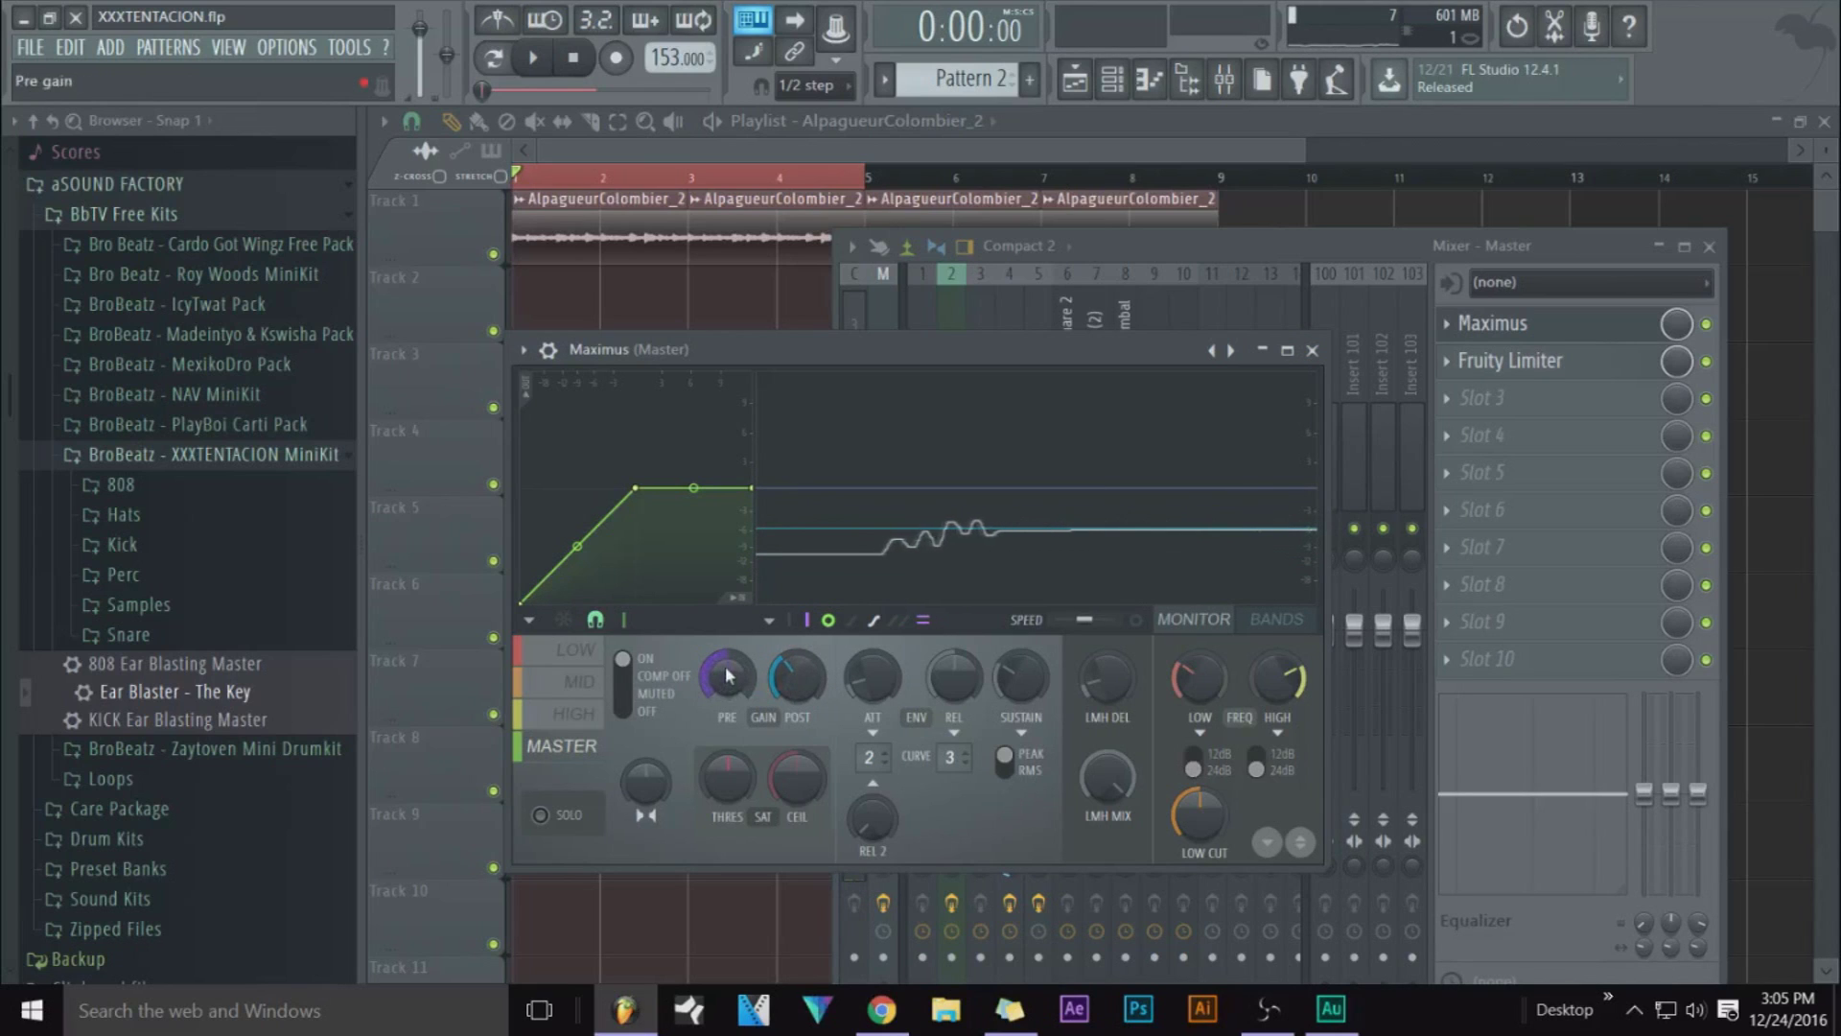
click(1313, 351)
click(882, 901)
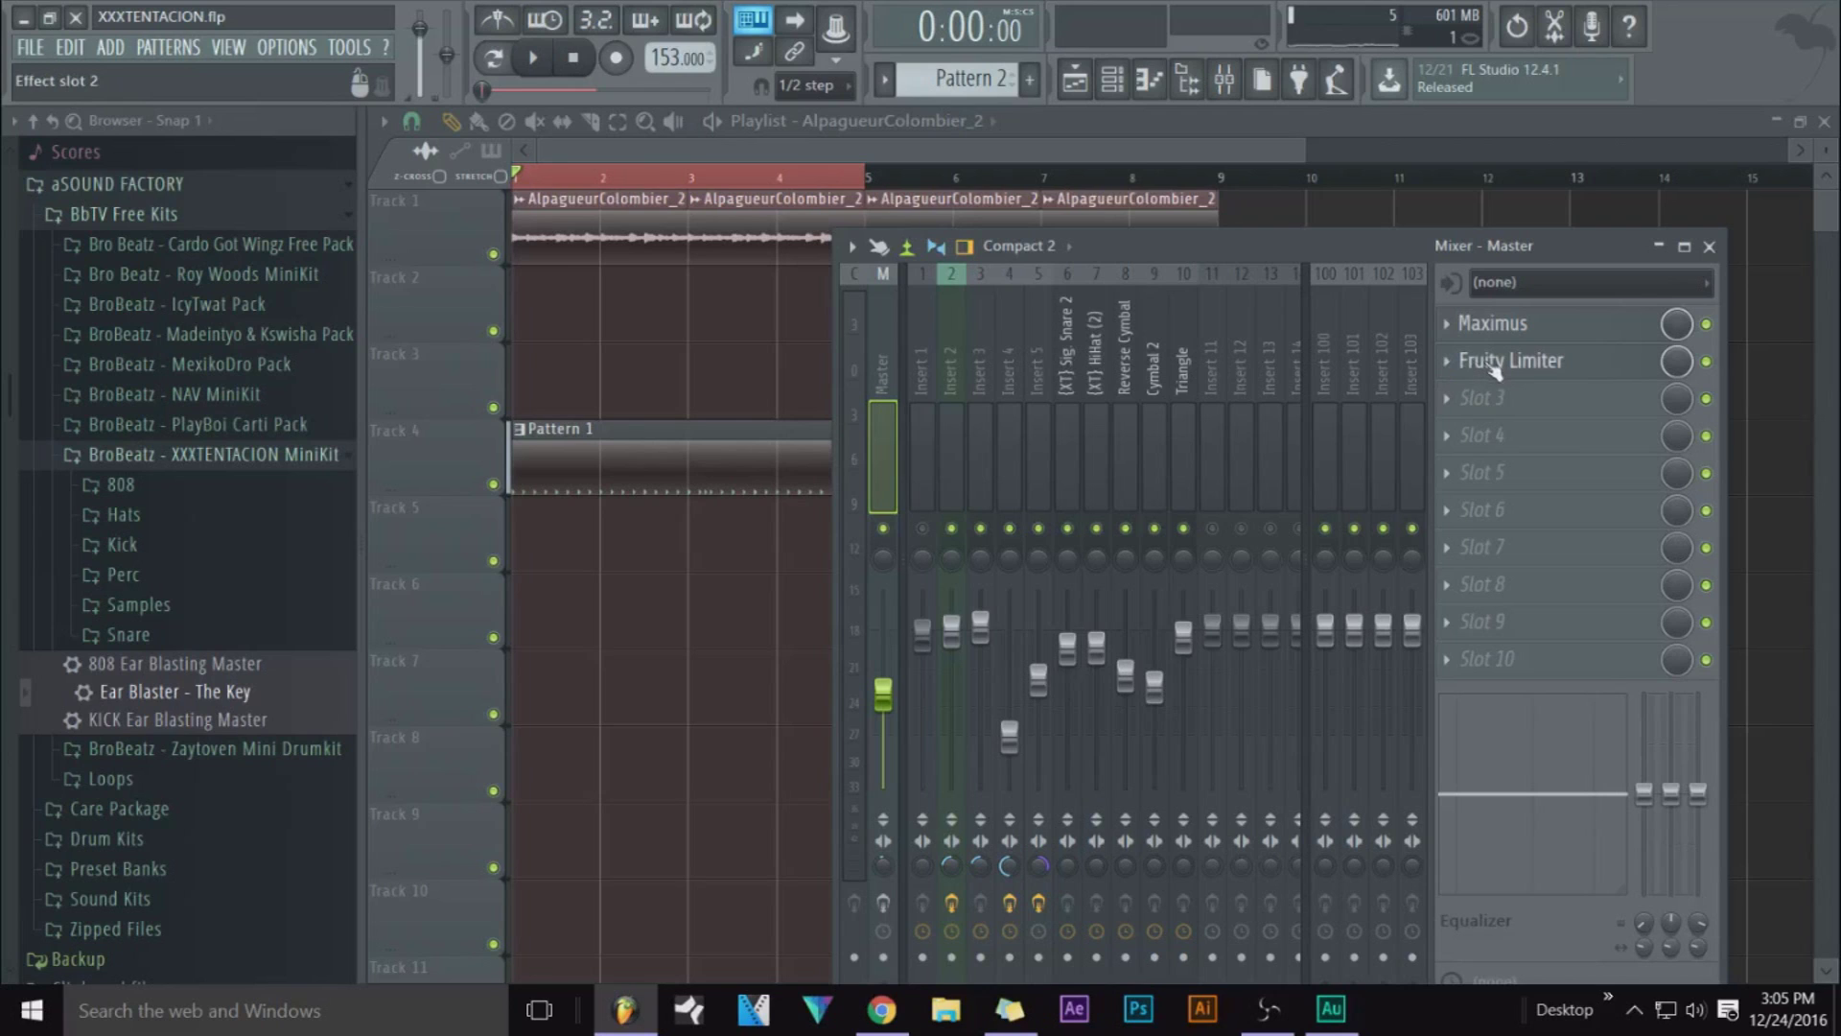
click(916, 441)
click(951, 479)
click(927, 469)
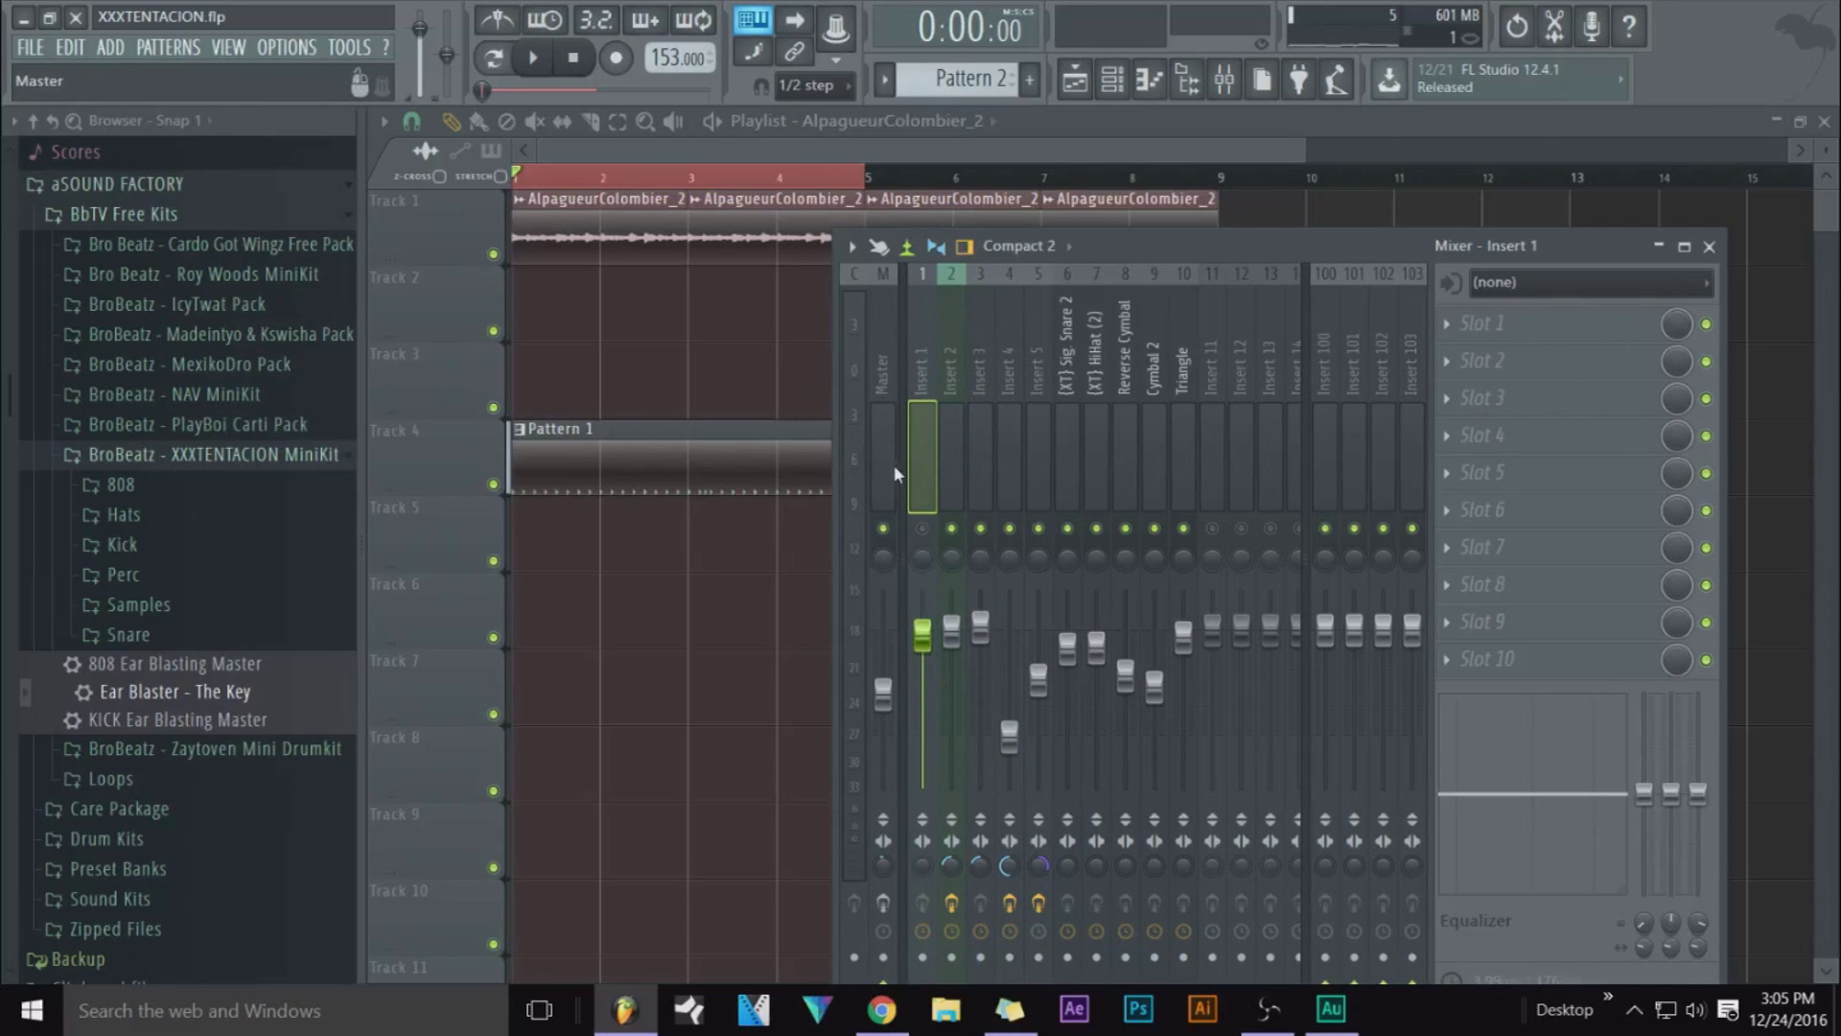
click(945, 474)
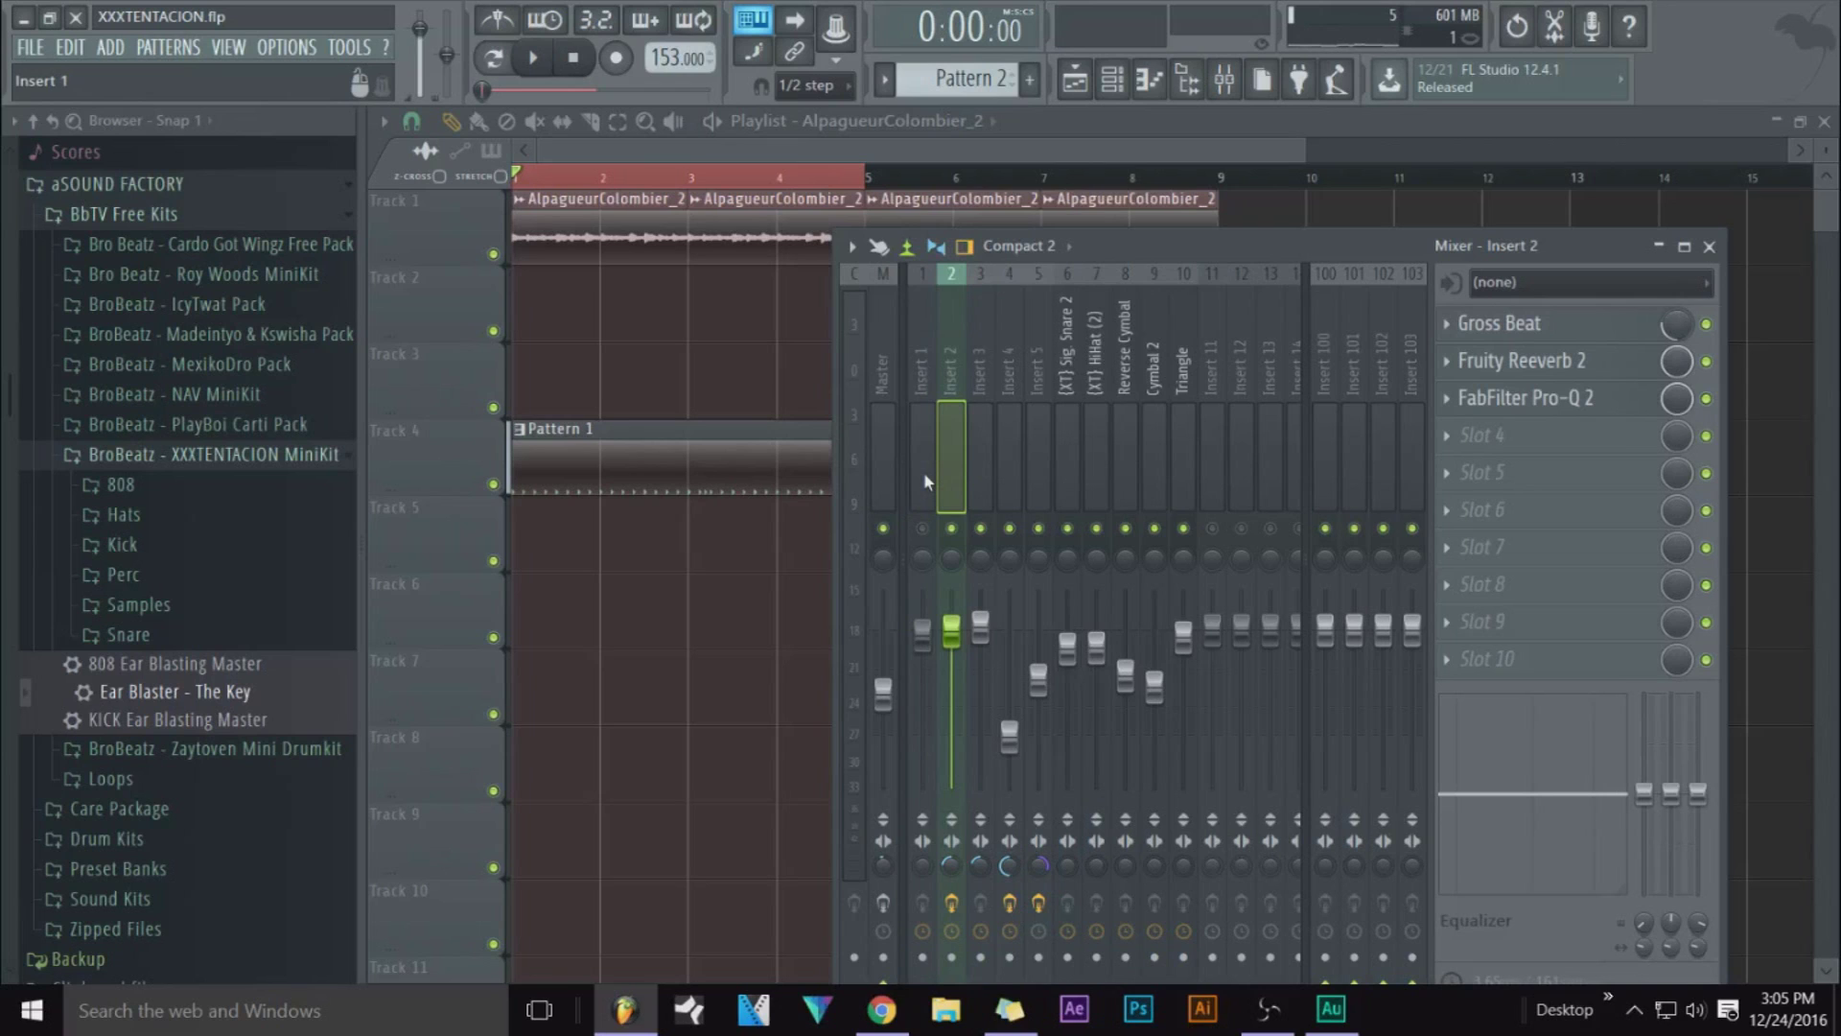
click(923, 472)
click(883, 470)
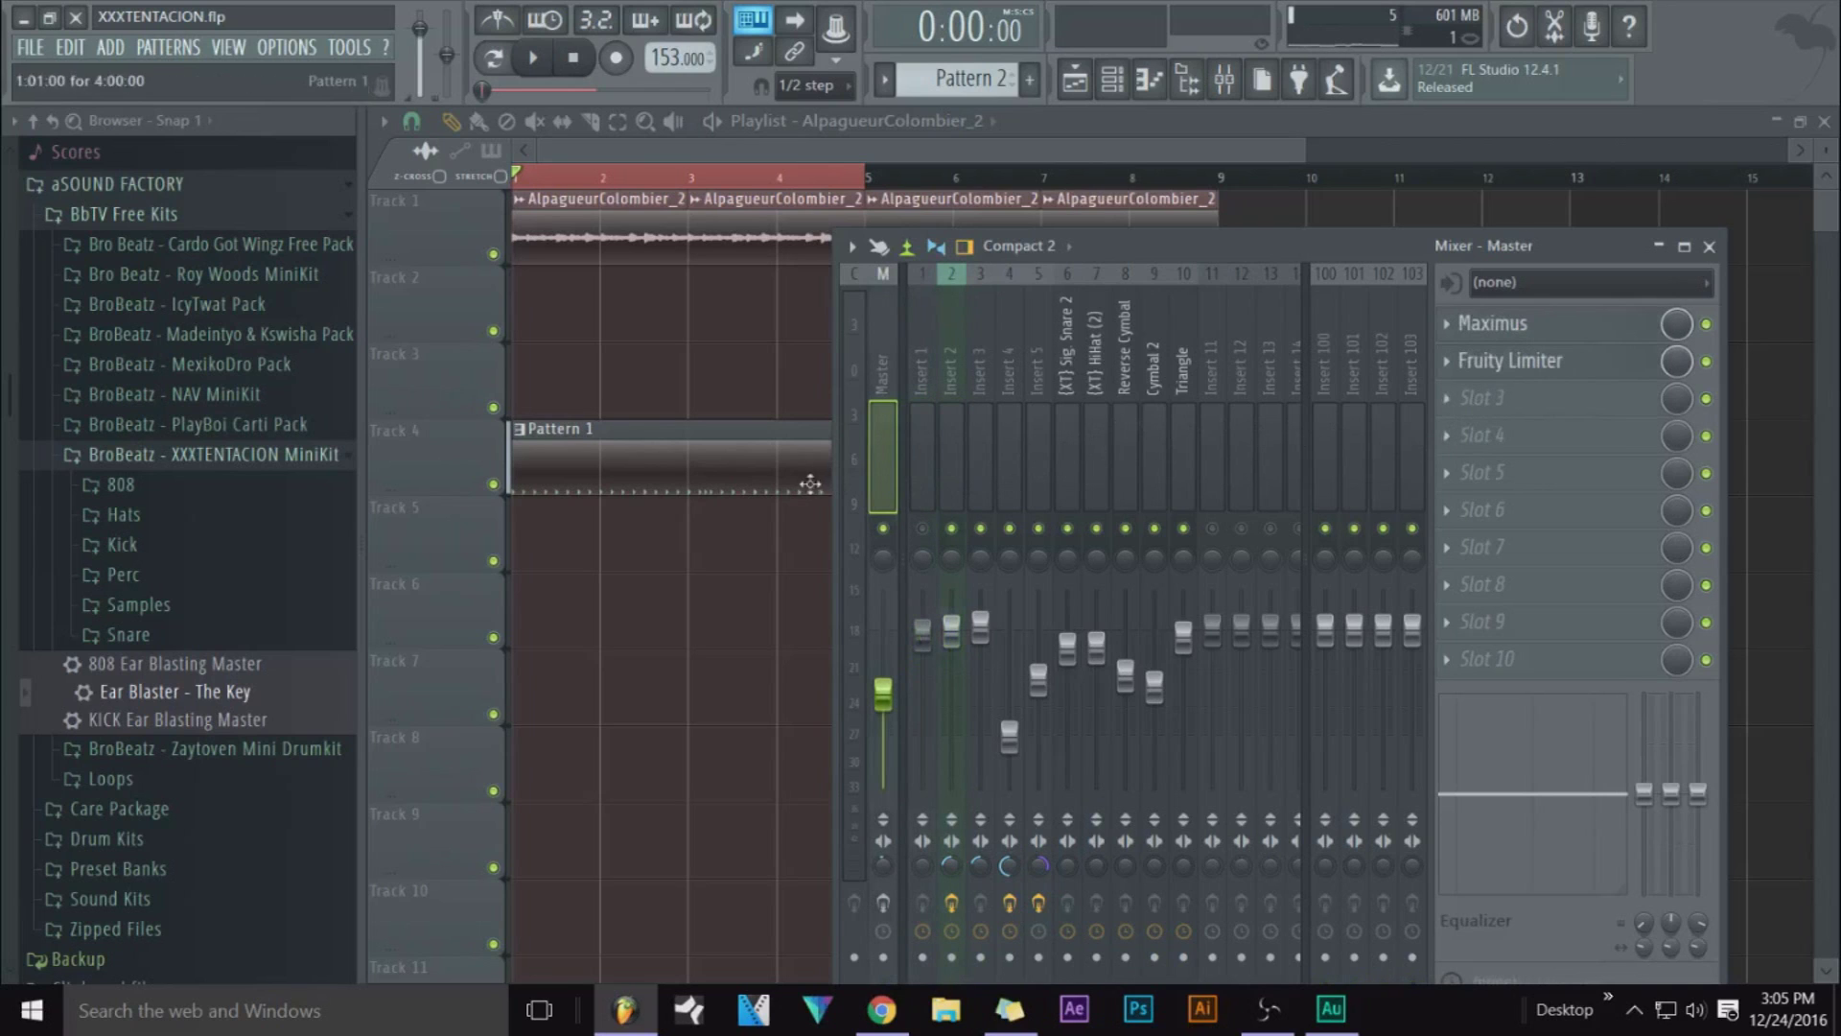
click(914, 464)
Raise the Master track's volume to 86%, play the beat, and stop it with the mixer closed
click(880, 466)
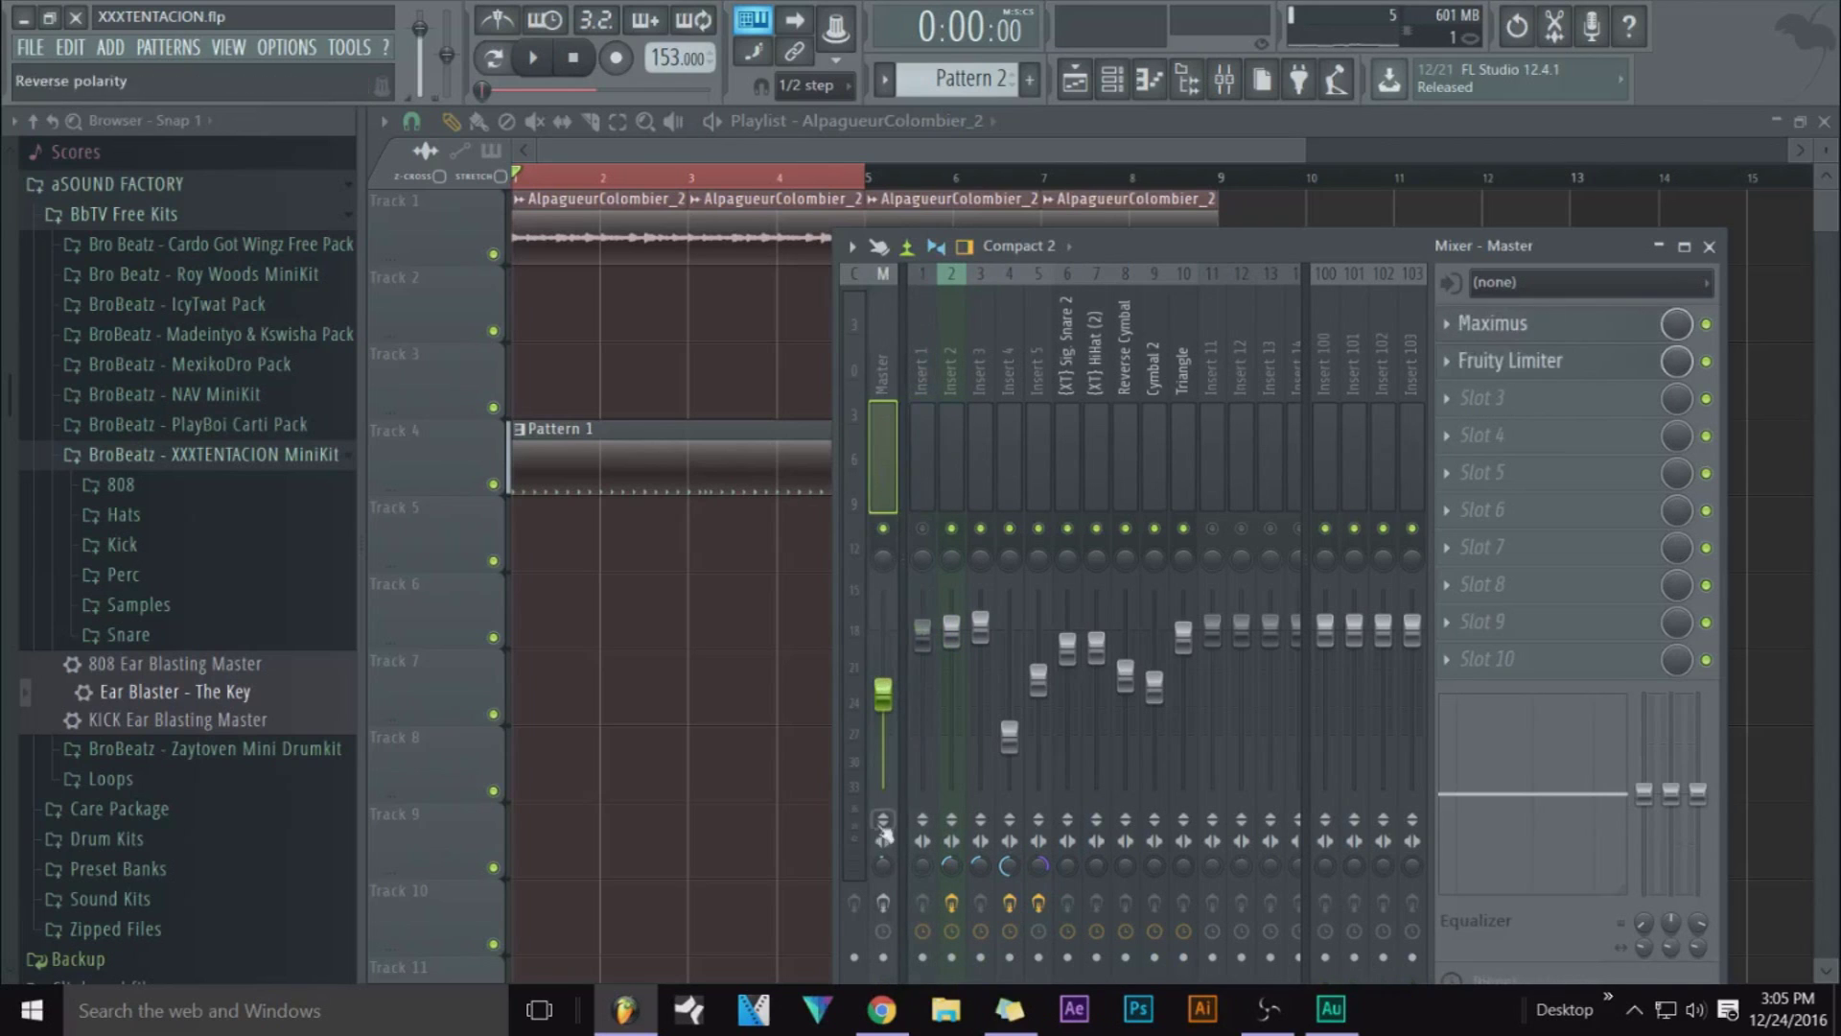
drag(883, 693, 883, 648)
key(space)
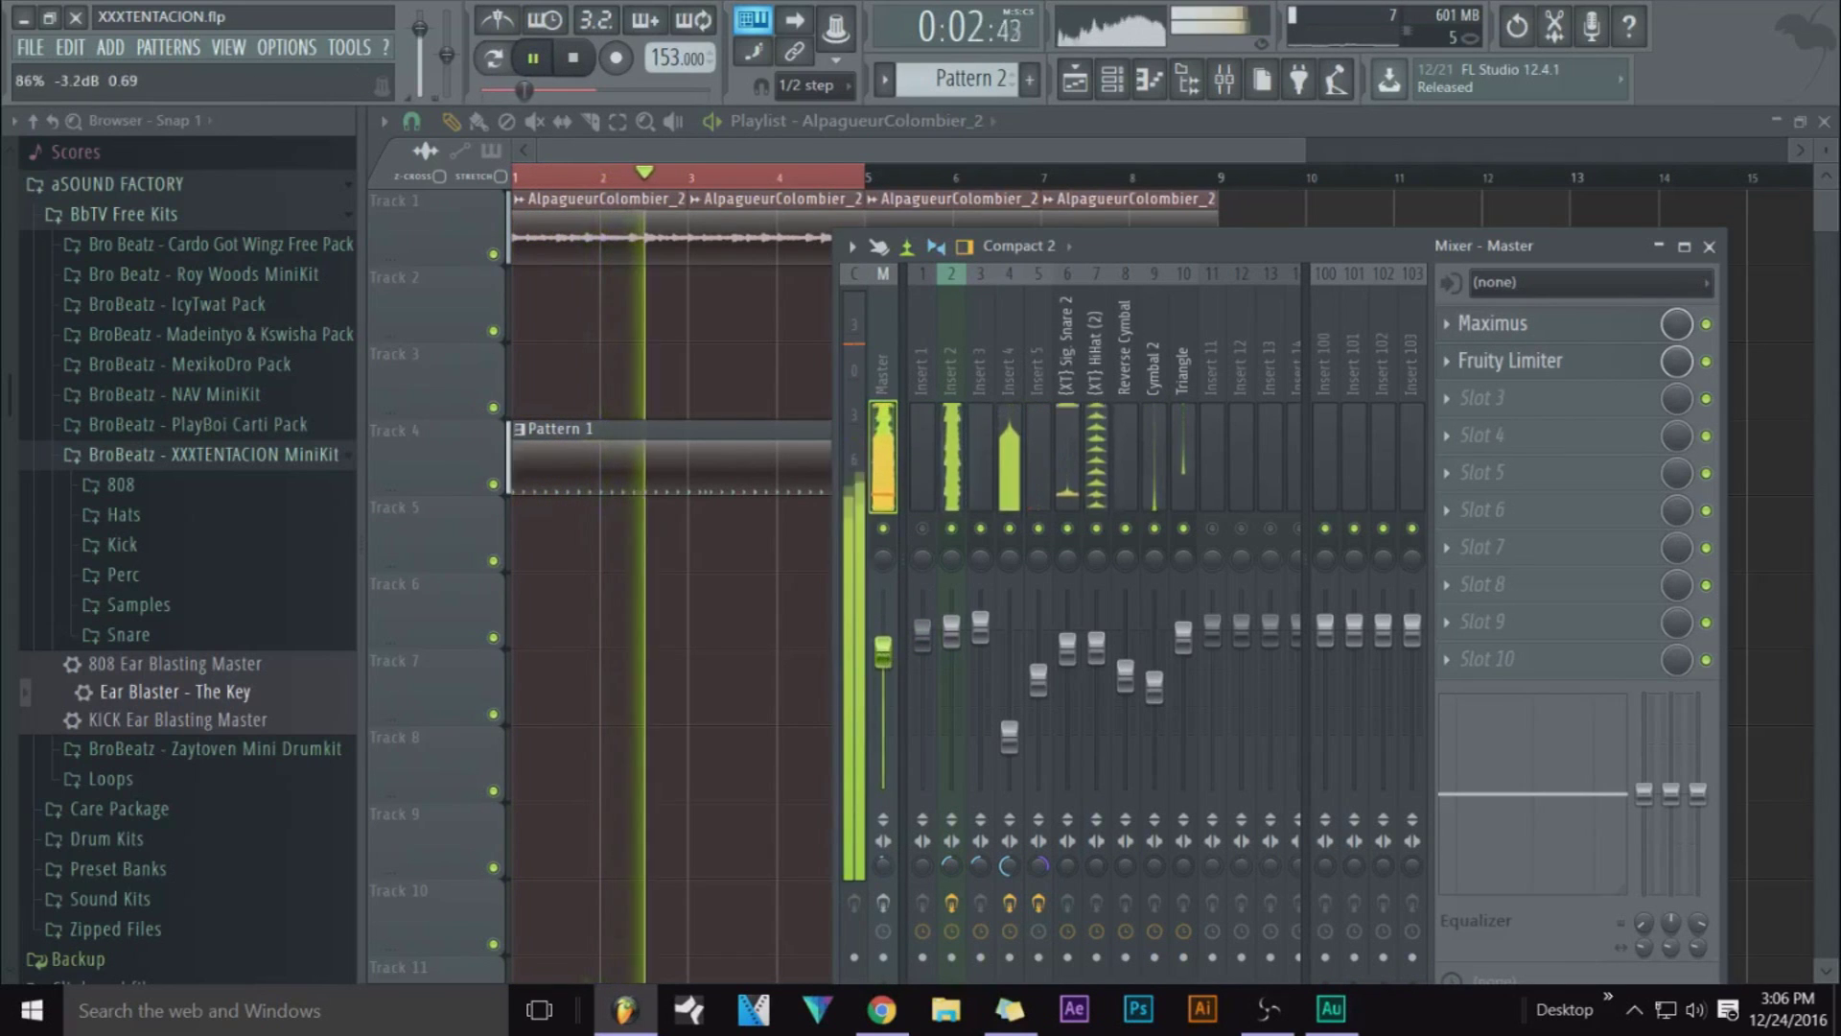
key(F9)
click(575, 58)
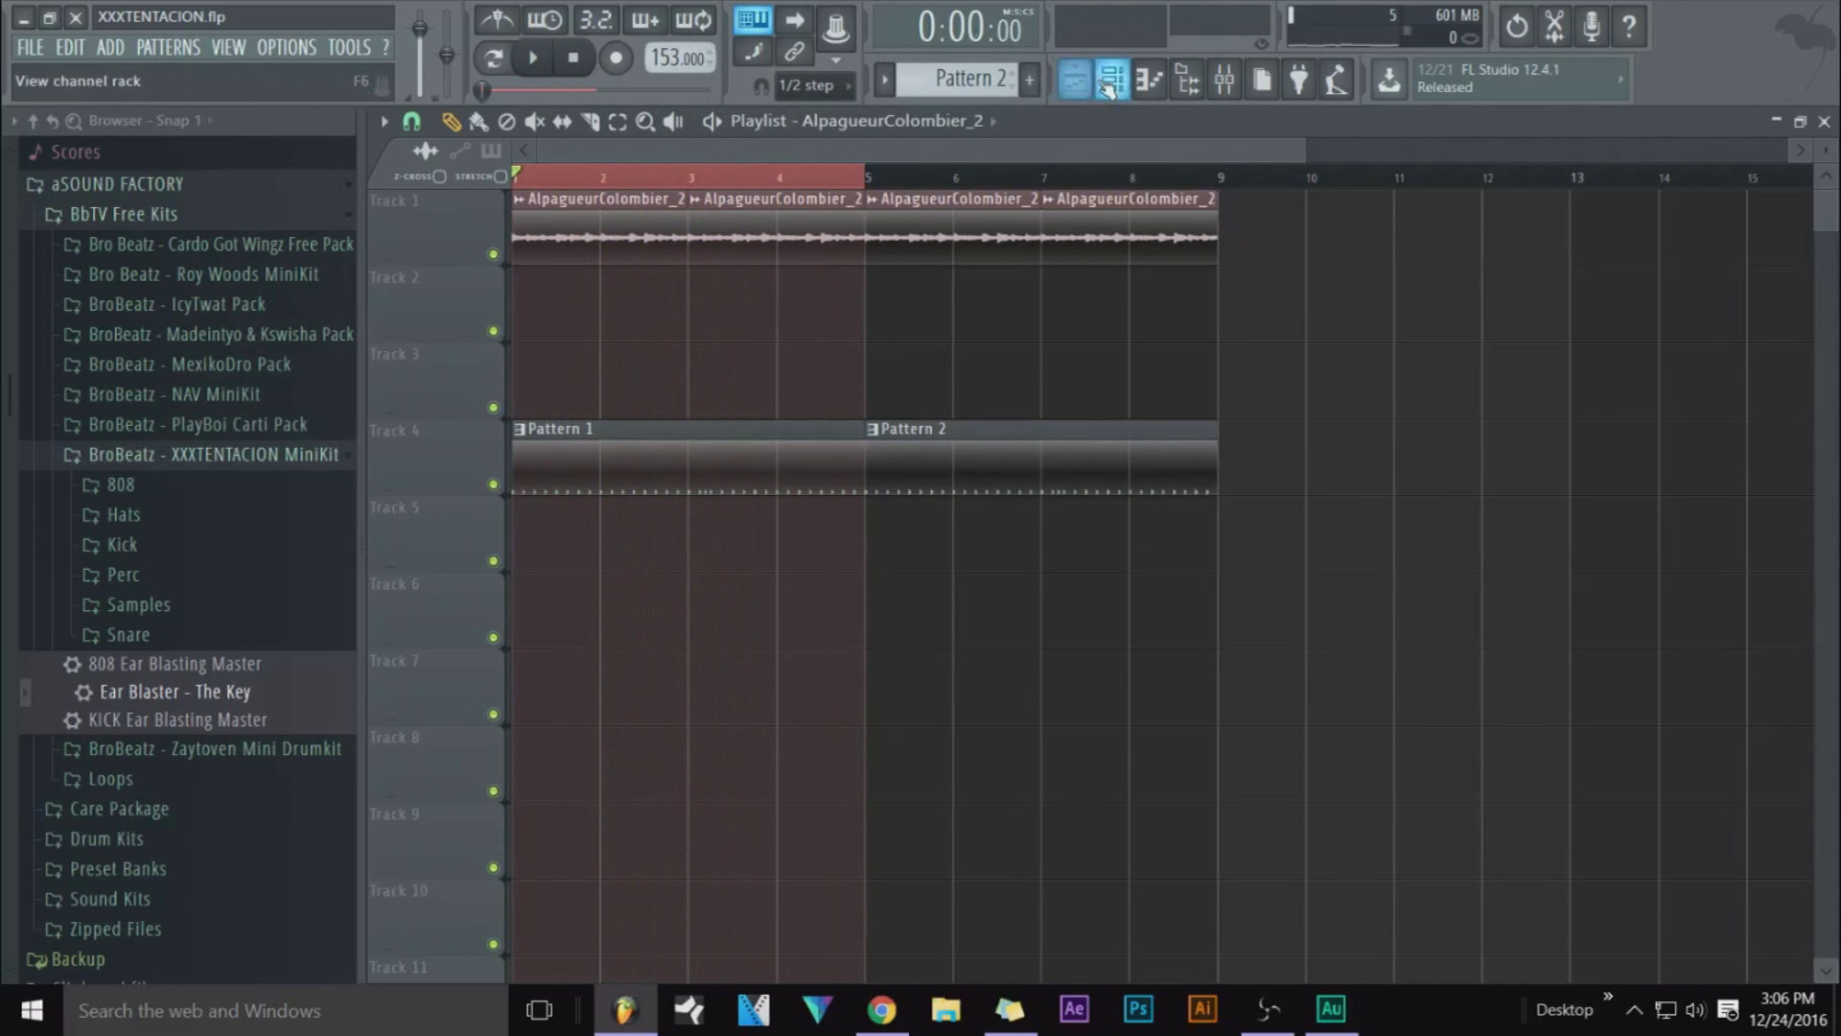
Add an FL Keys instrument channel to the channel rack and close its window
click(1112, 84)
click(848, 889)
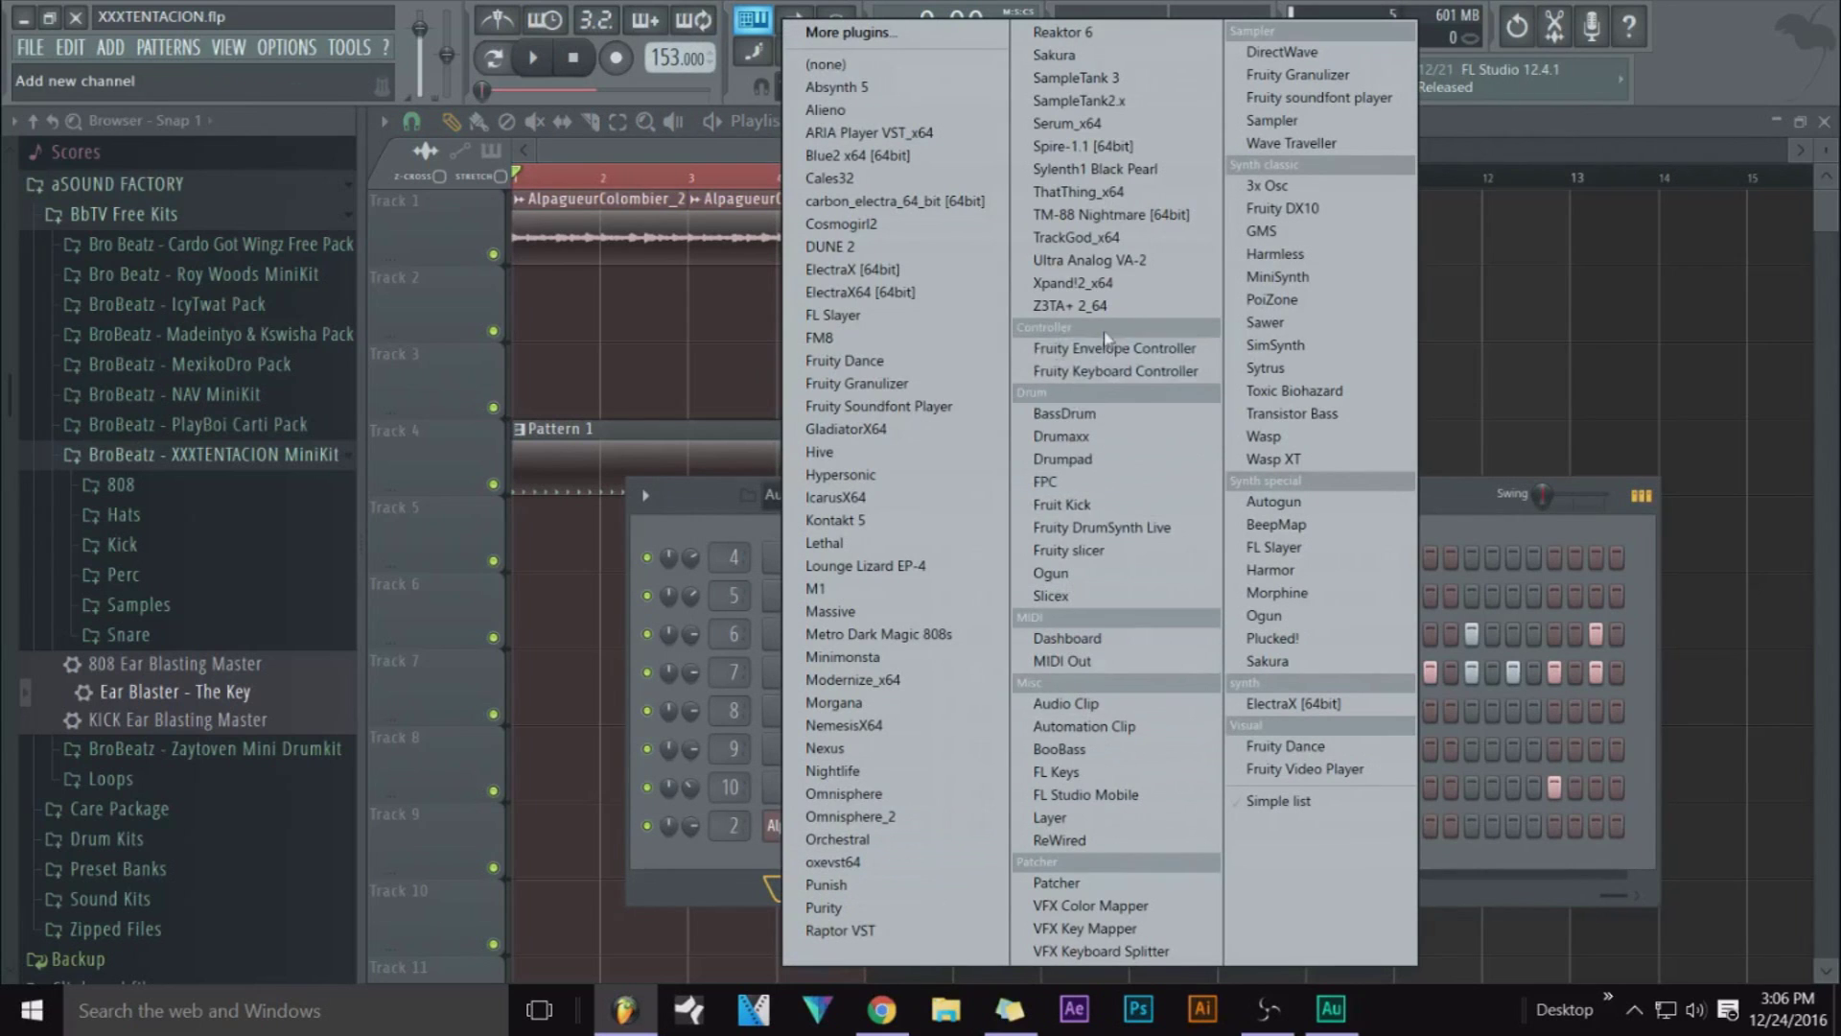
click(1061, 772)
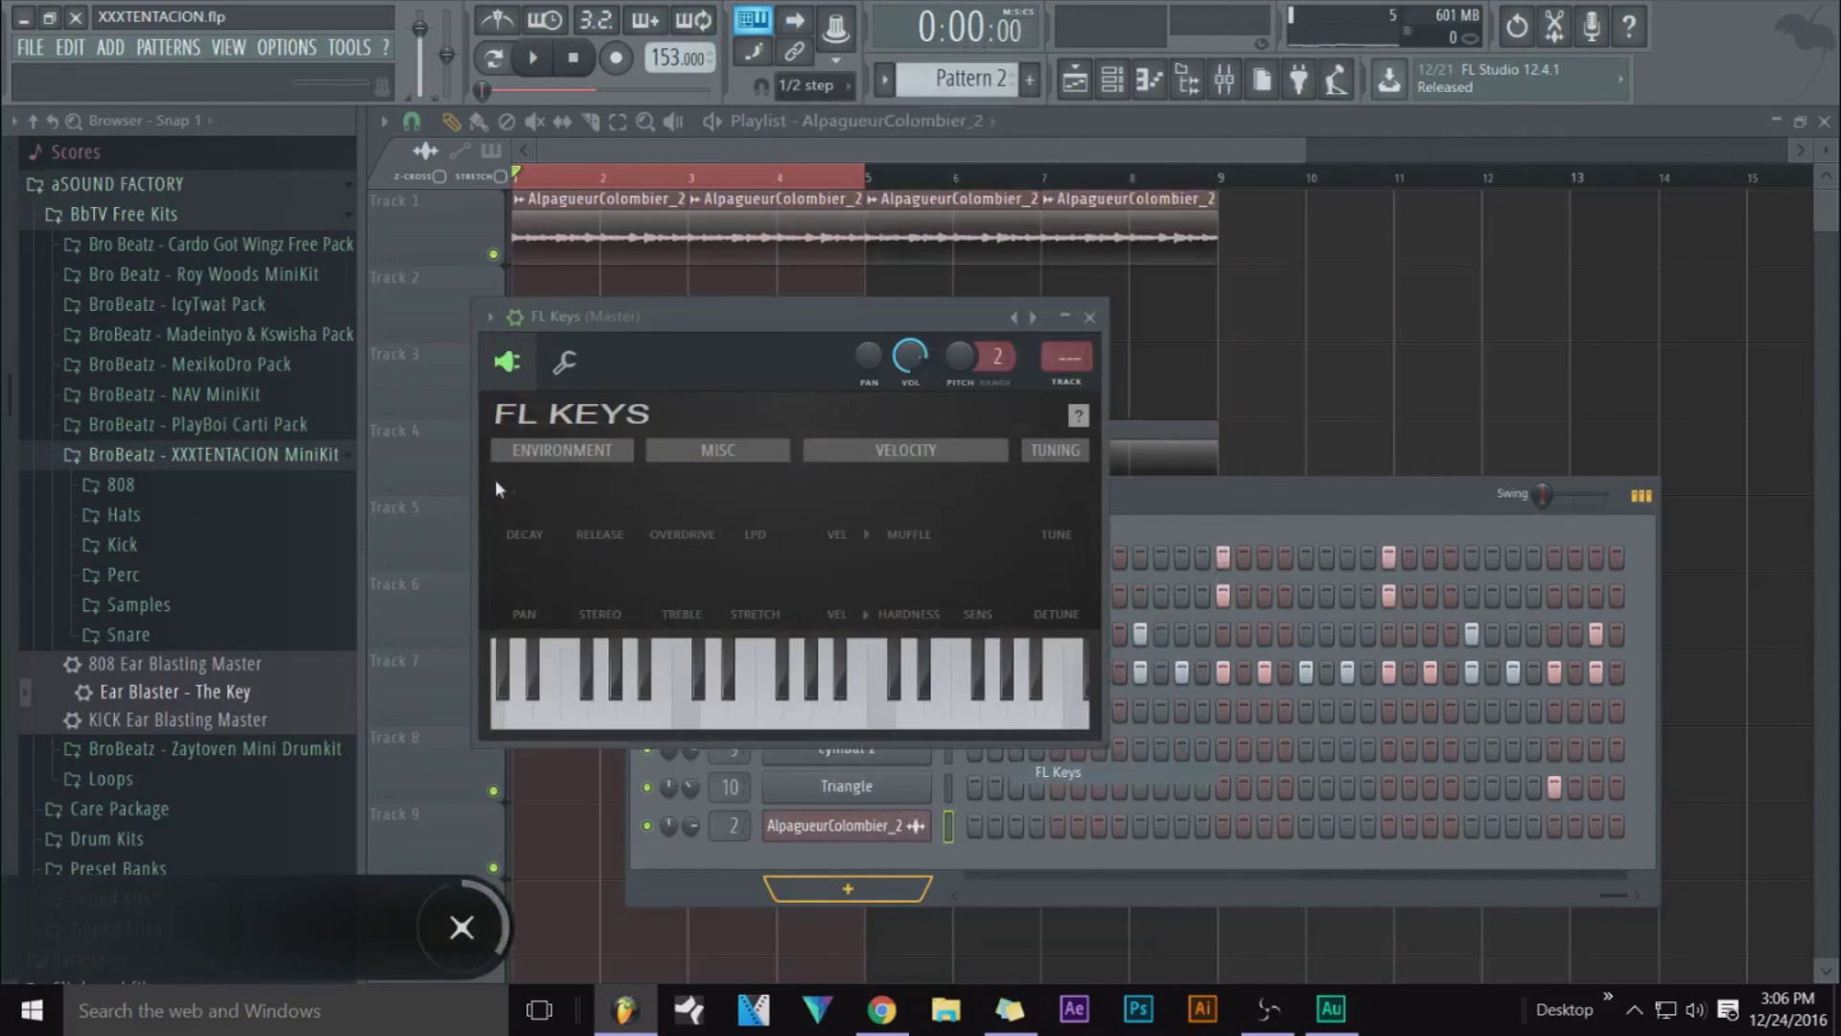
click(449, 475)
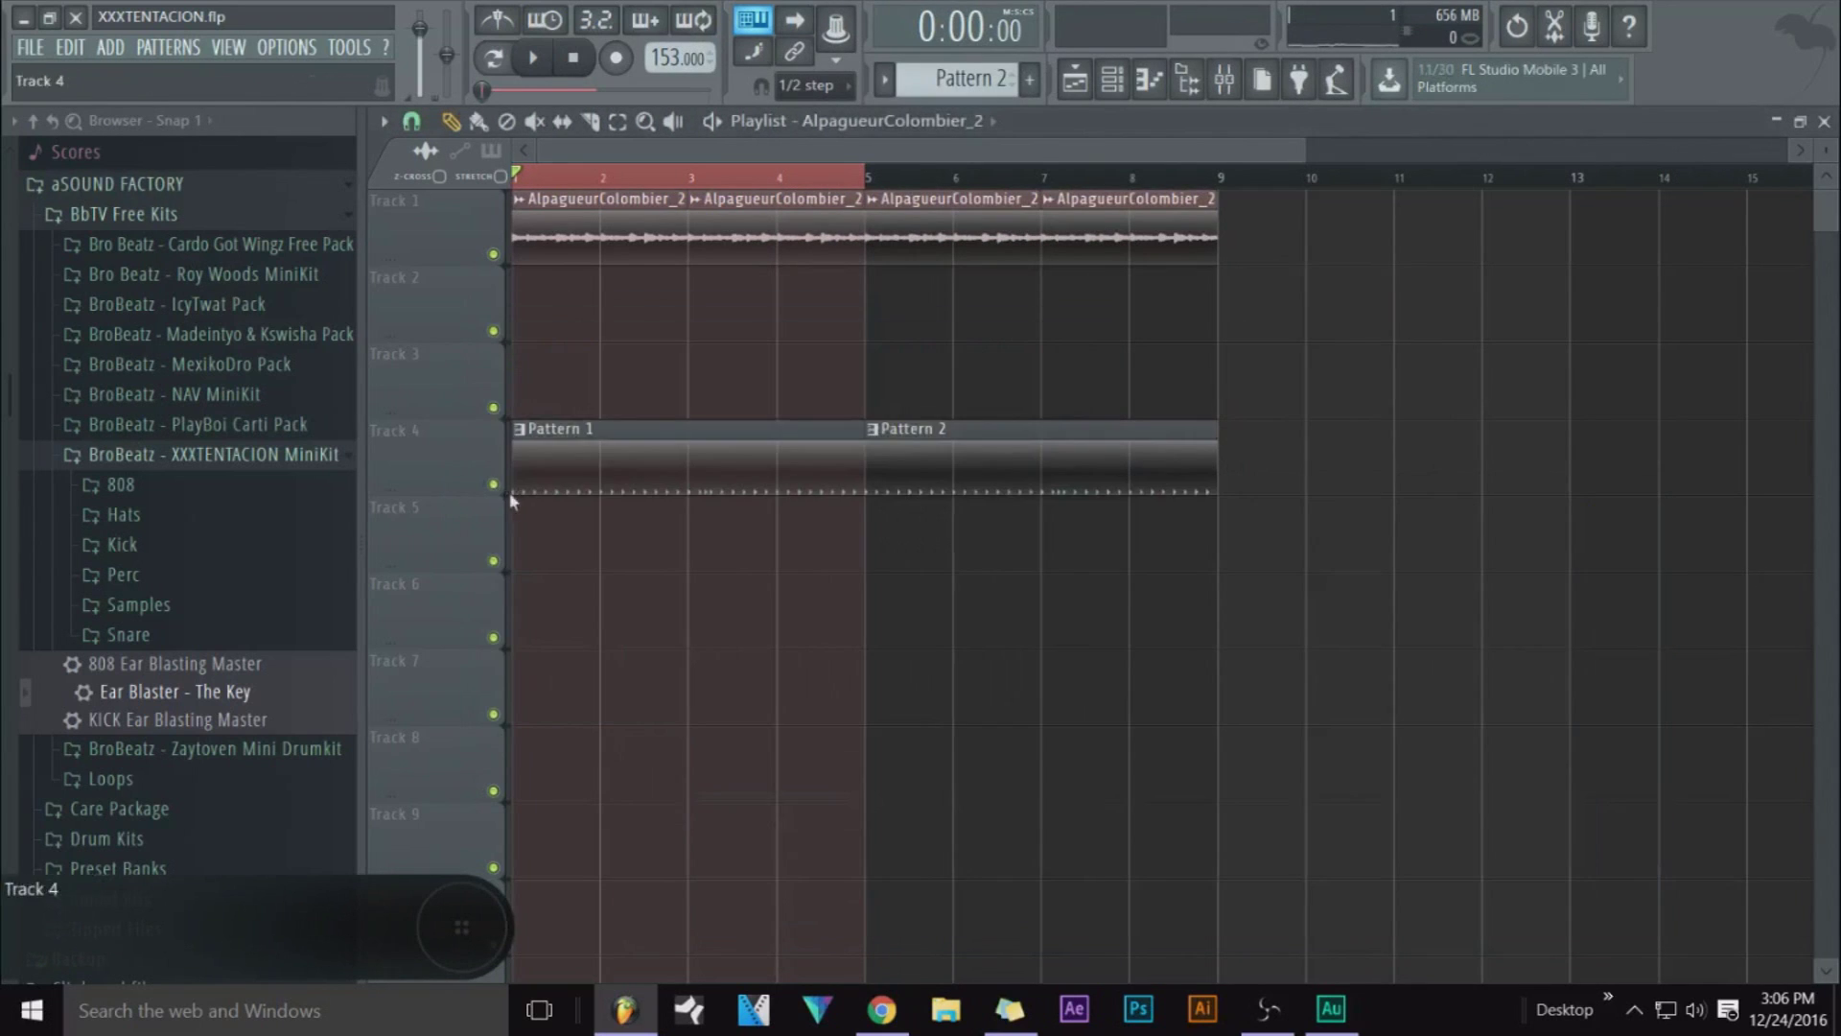
Open the FL Keys channel's piano roll and show the channel rack over it
click(1112, 79)
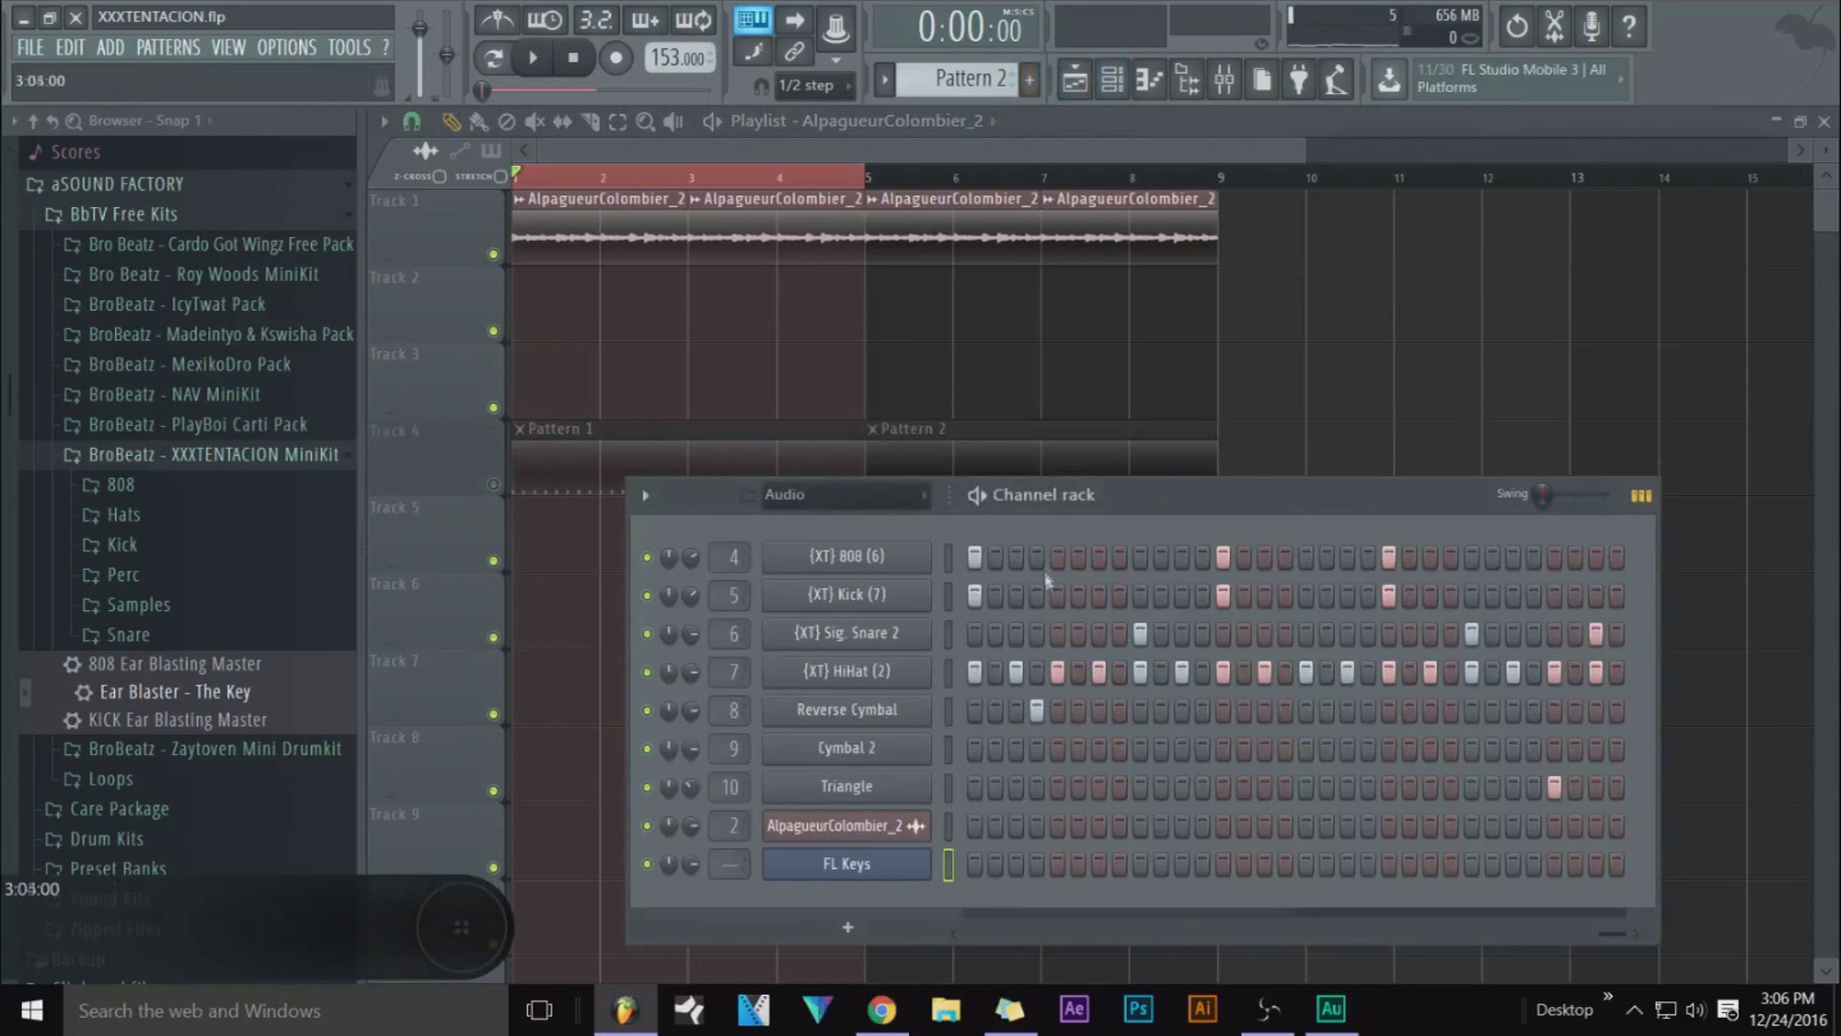
drag(1045, 495, 984, 472)
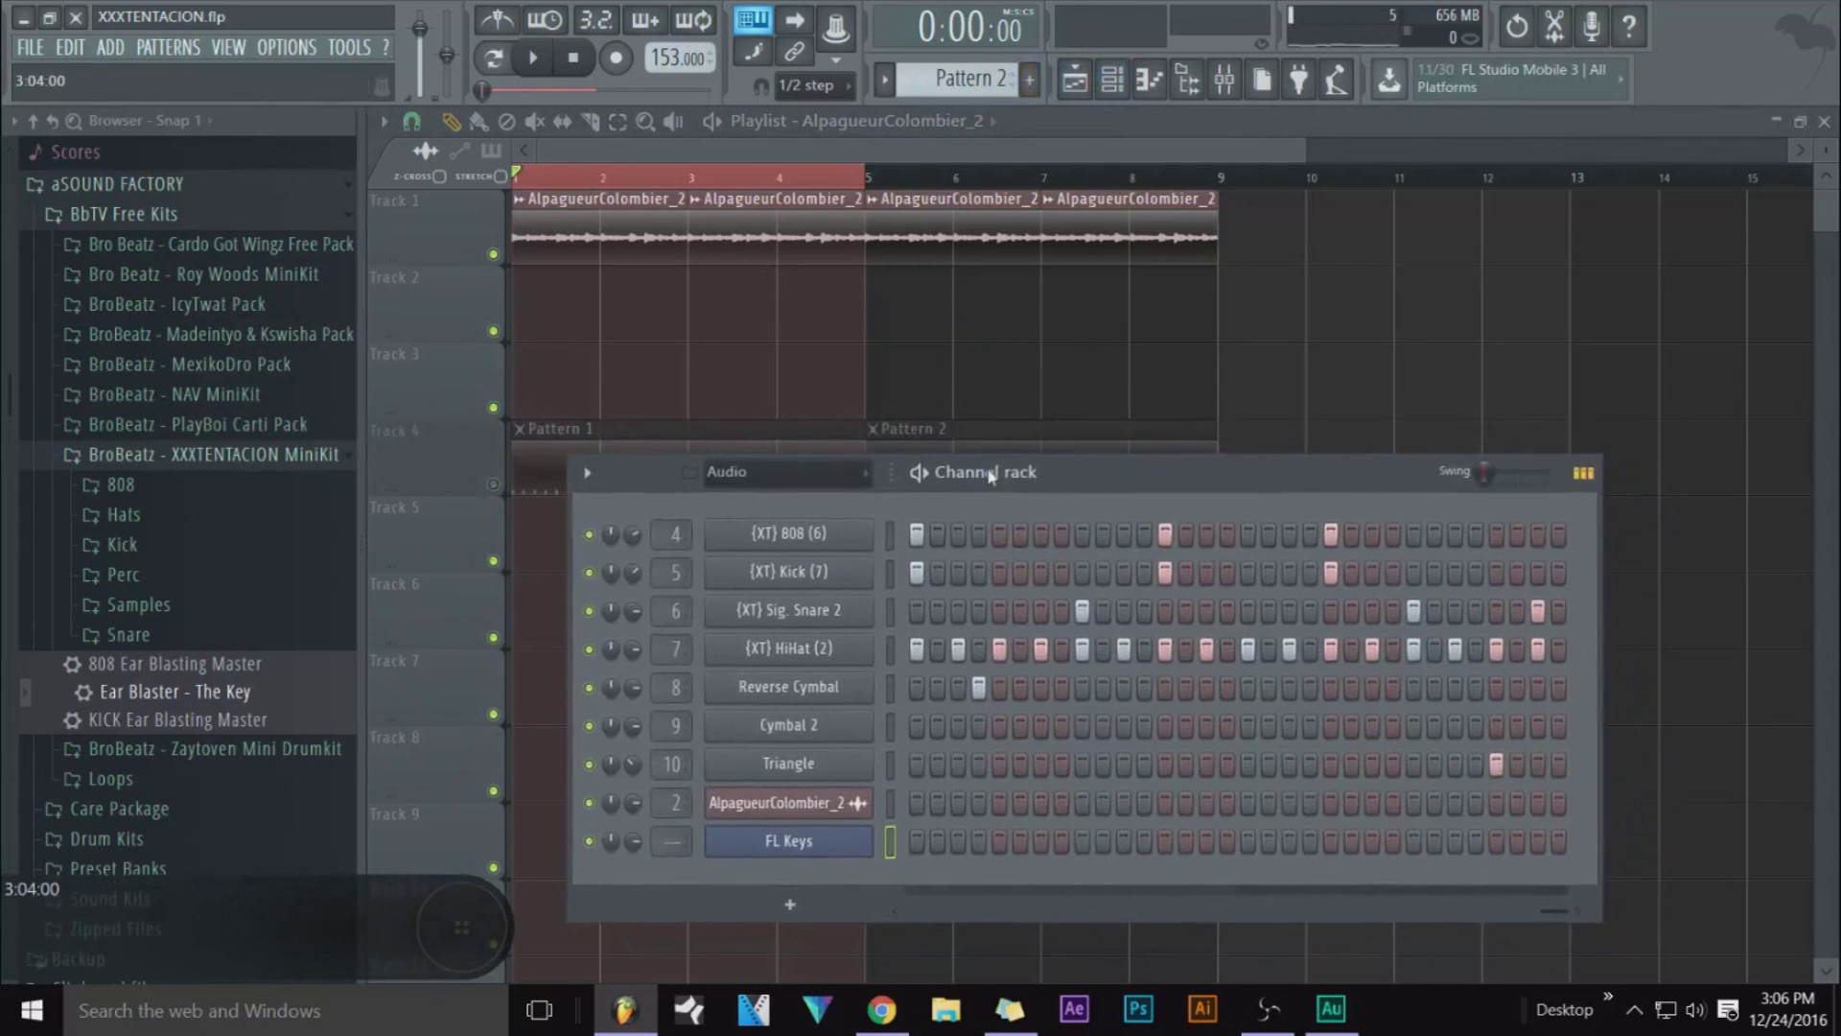
right_click(819, 849)
click(923, 716)
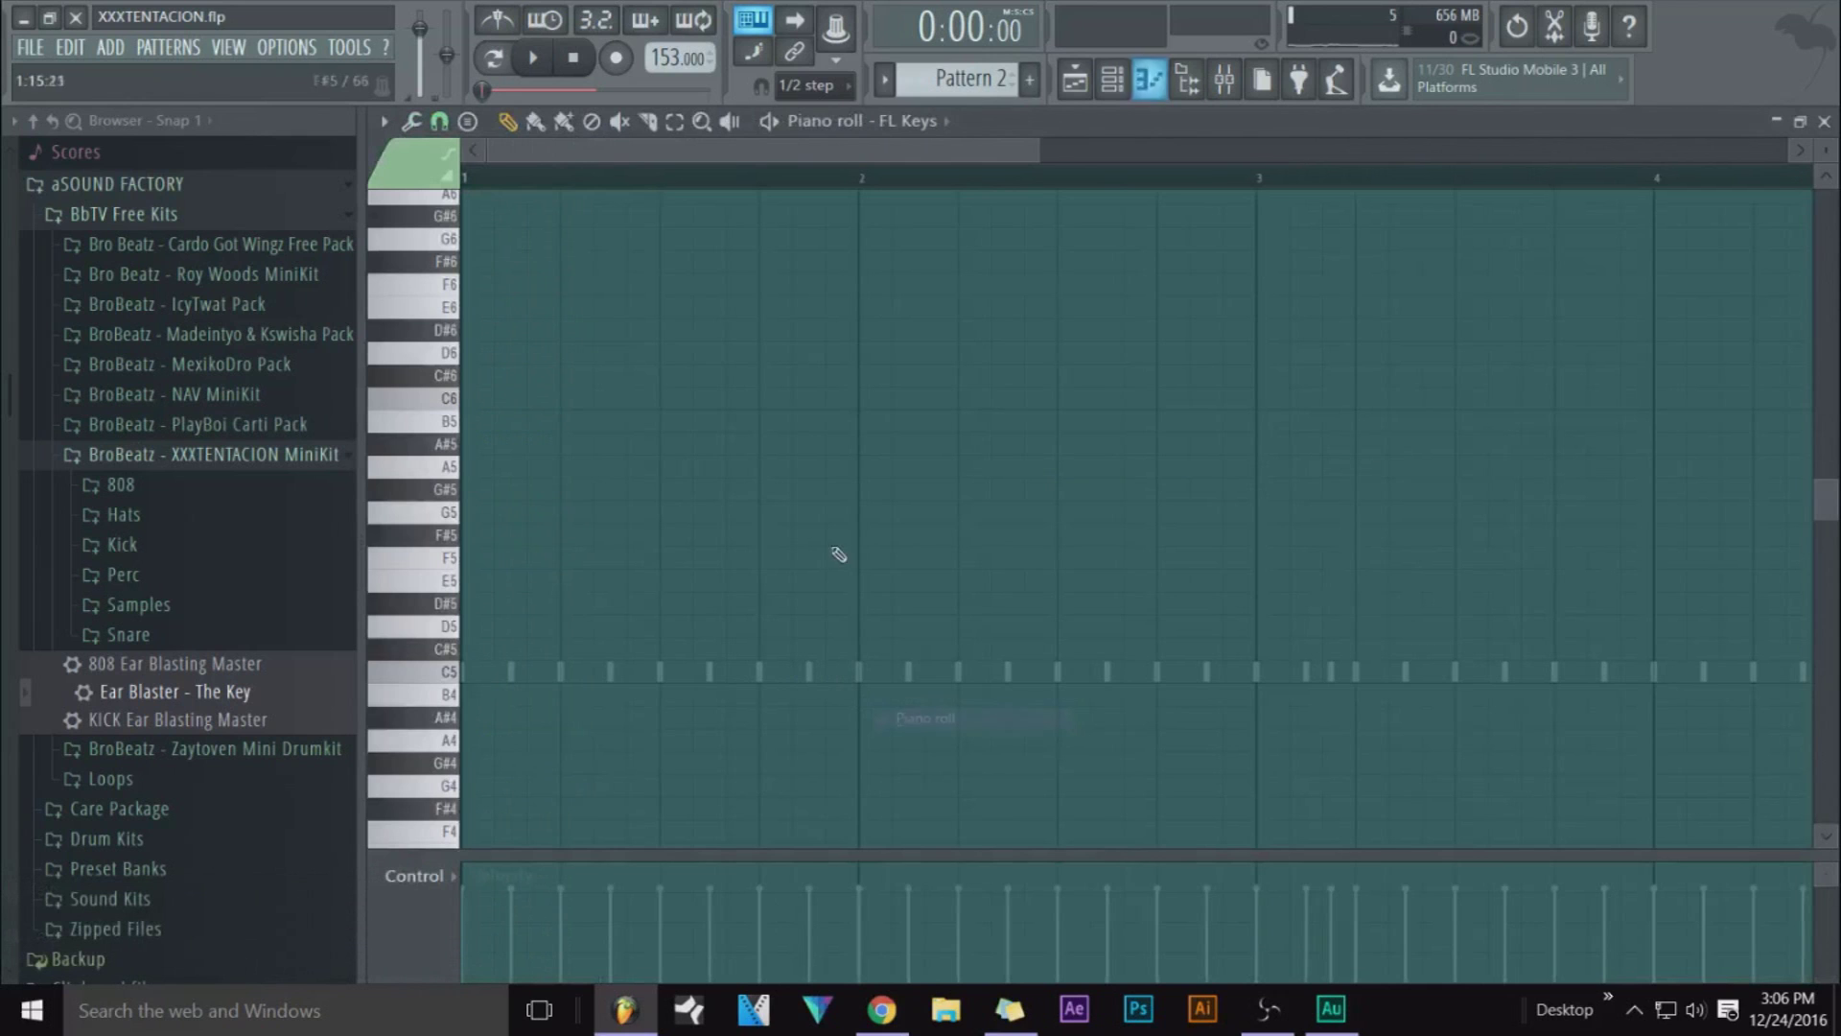
click(1112, 79)
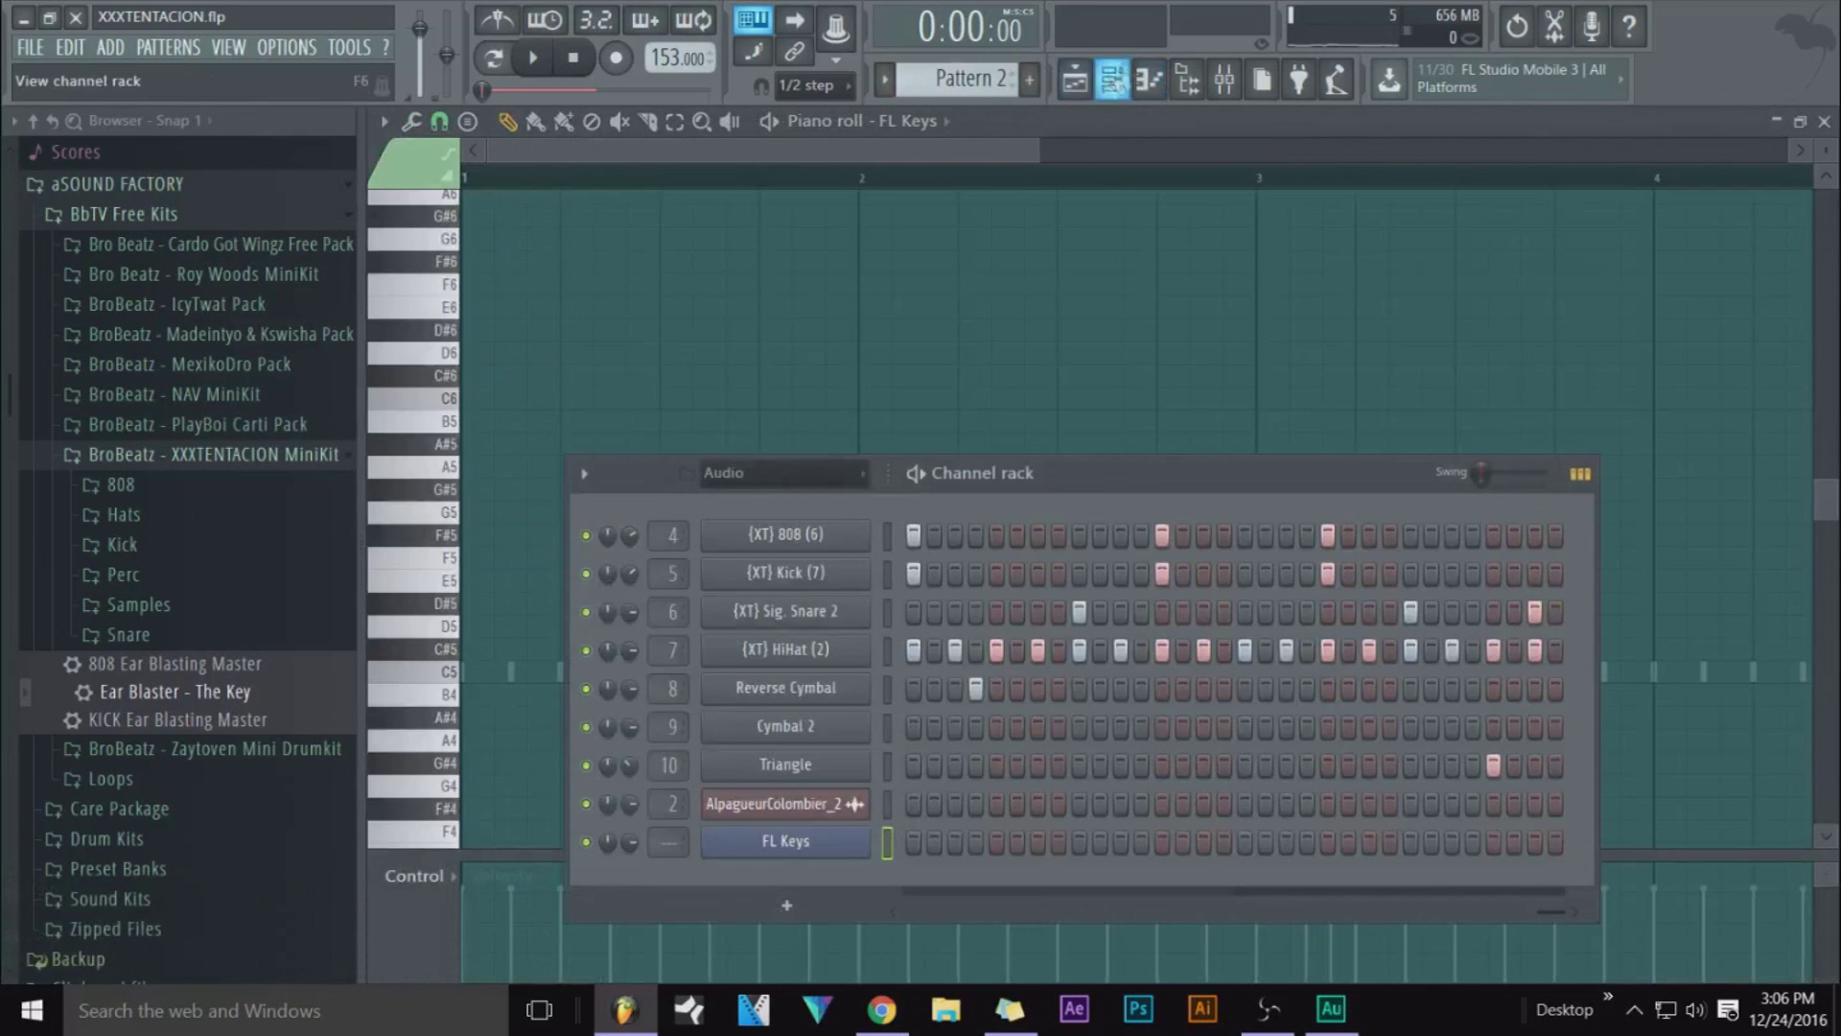
Show the playlist behind the channel rack and open the FL Keys instrument window
click(1078, 84)
click(1112, 79)
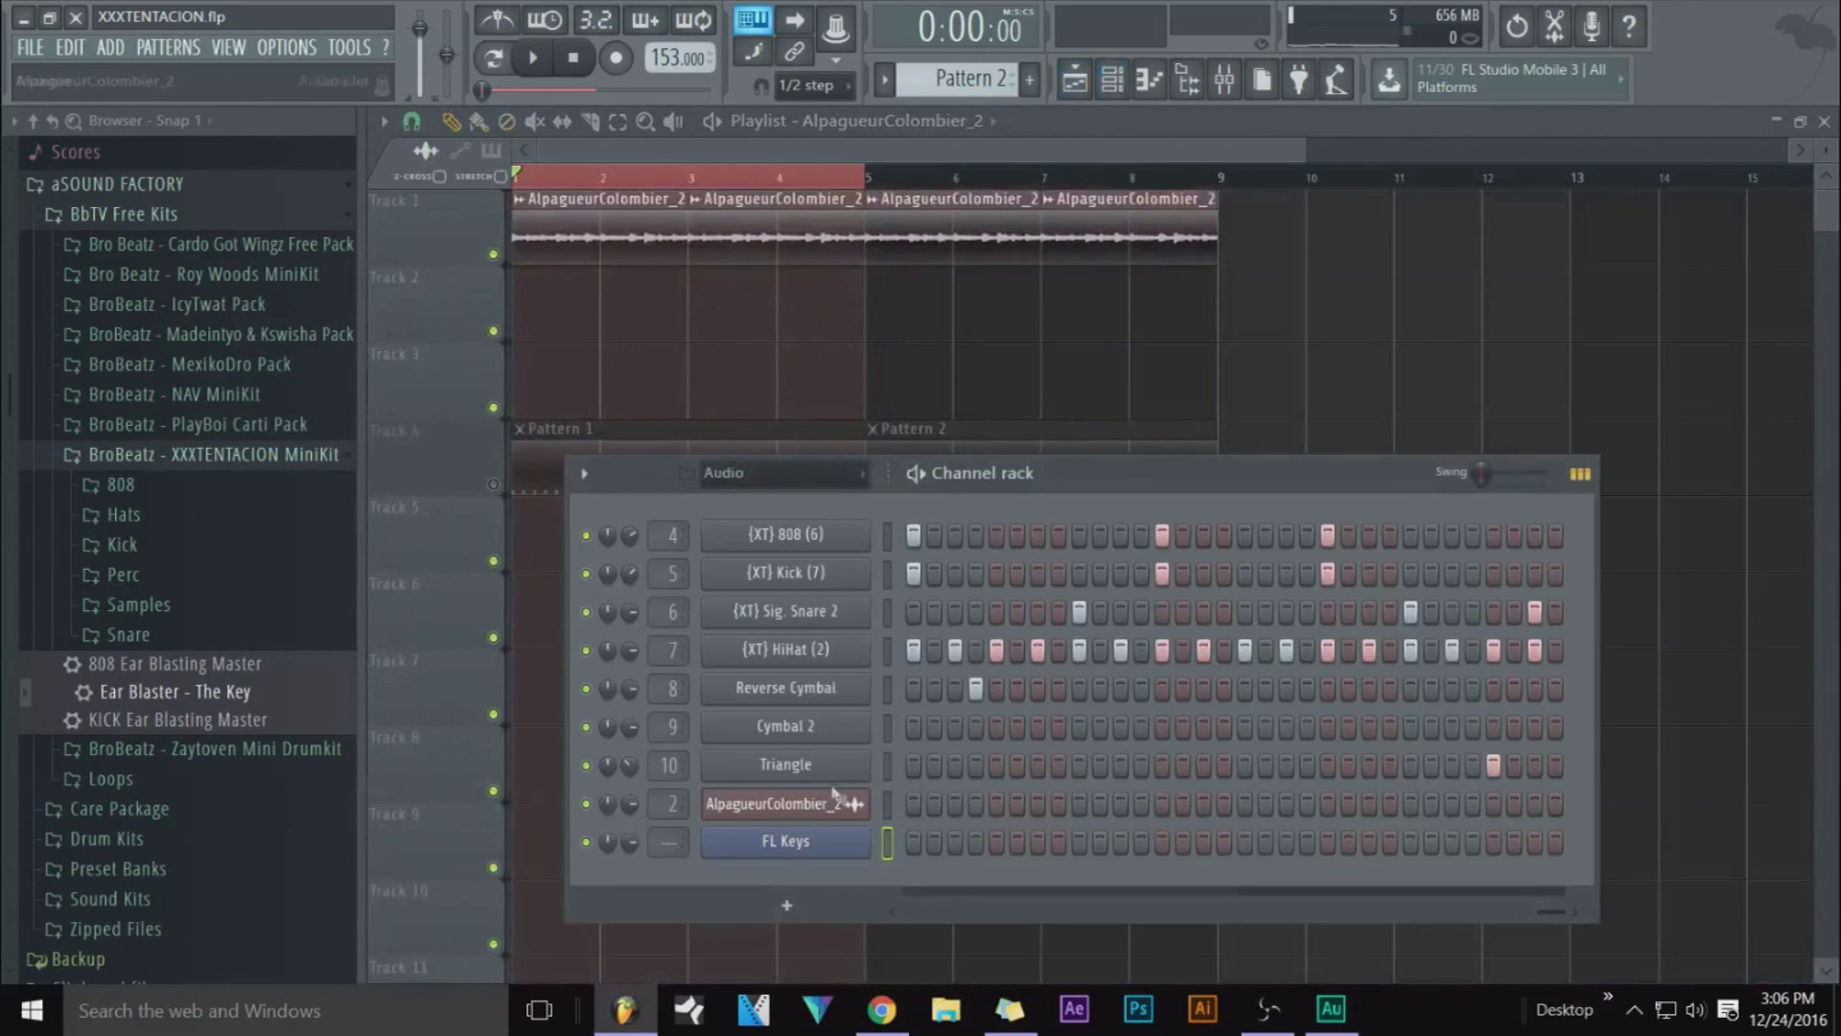
click(820, 832)
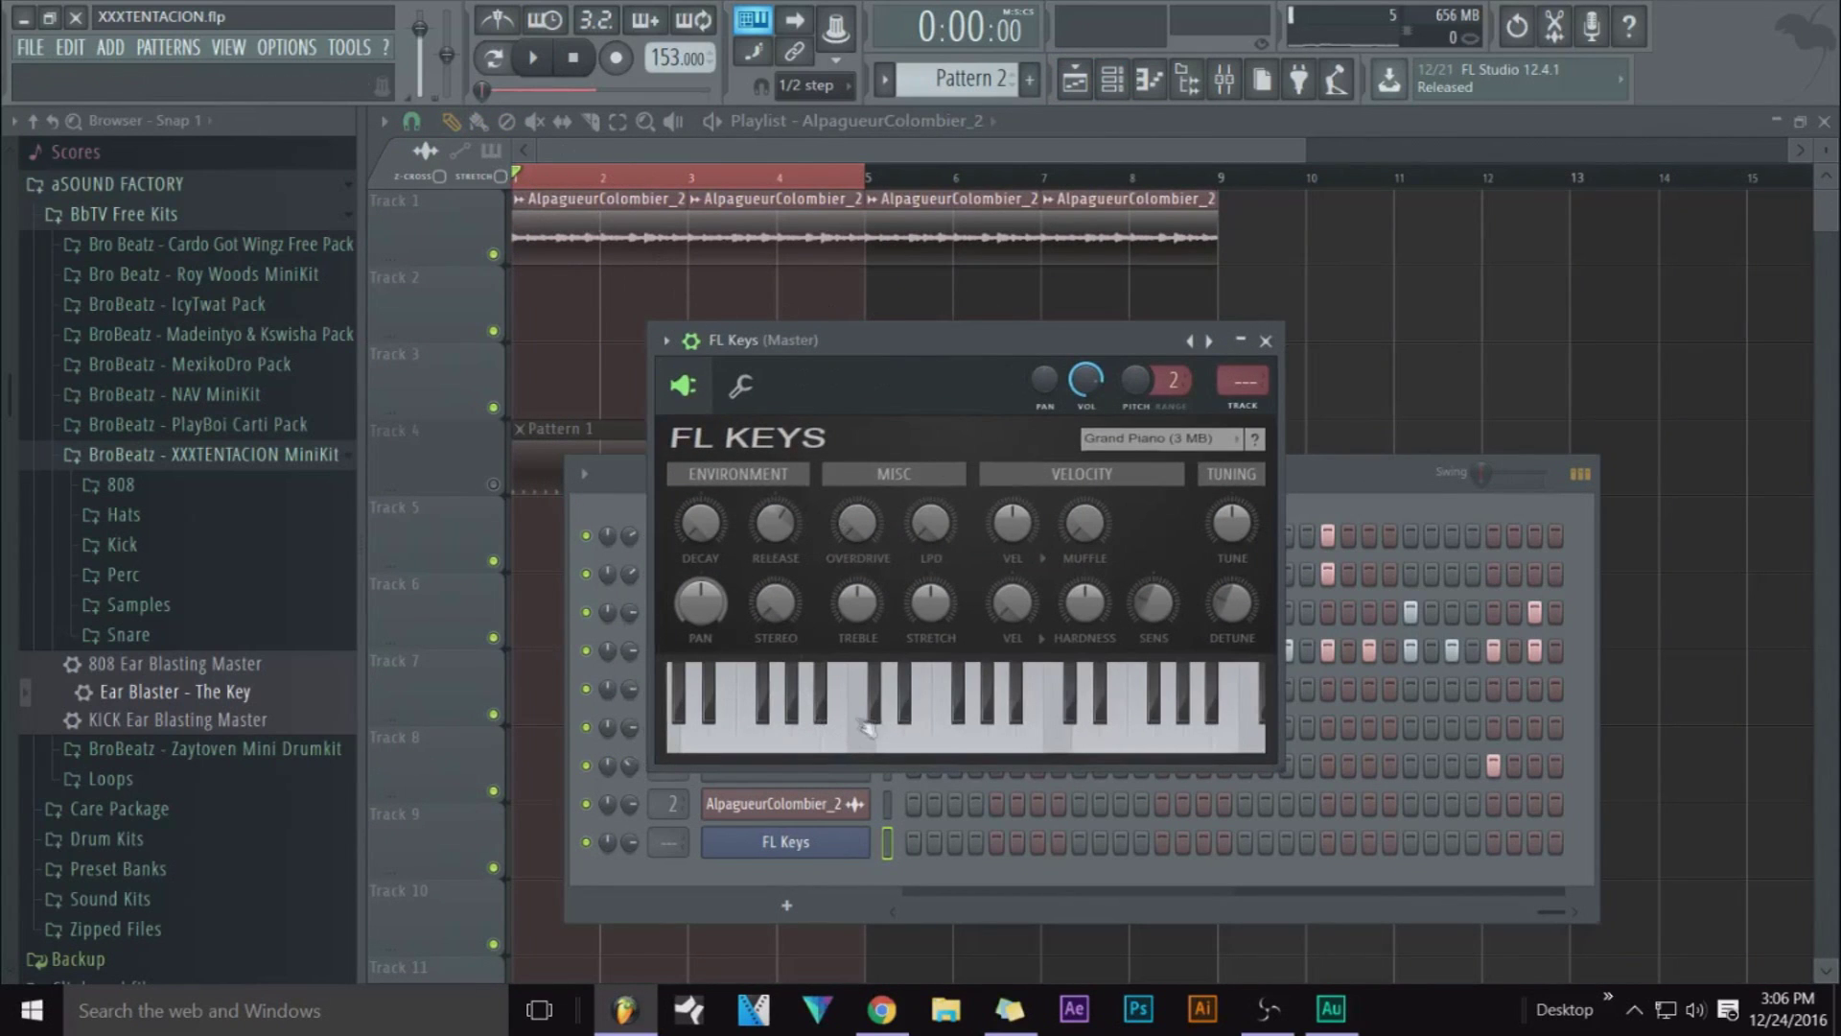
Audition single notes on the FL Keys keyboard over the playing beat, stop playback, and close the instrument
key(space)
click(861, 721)
click(886, 719)
click(896, 717)
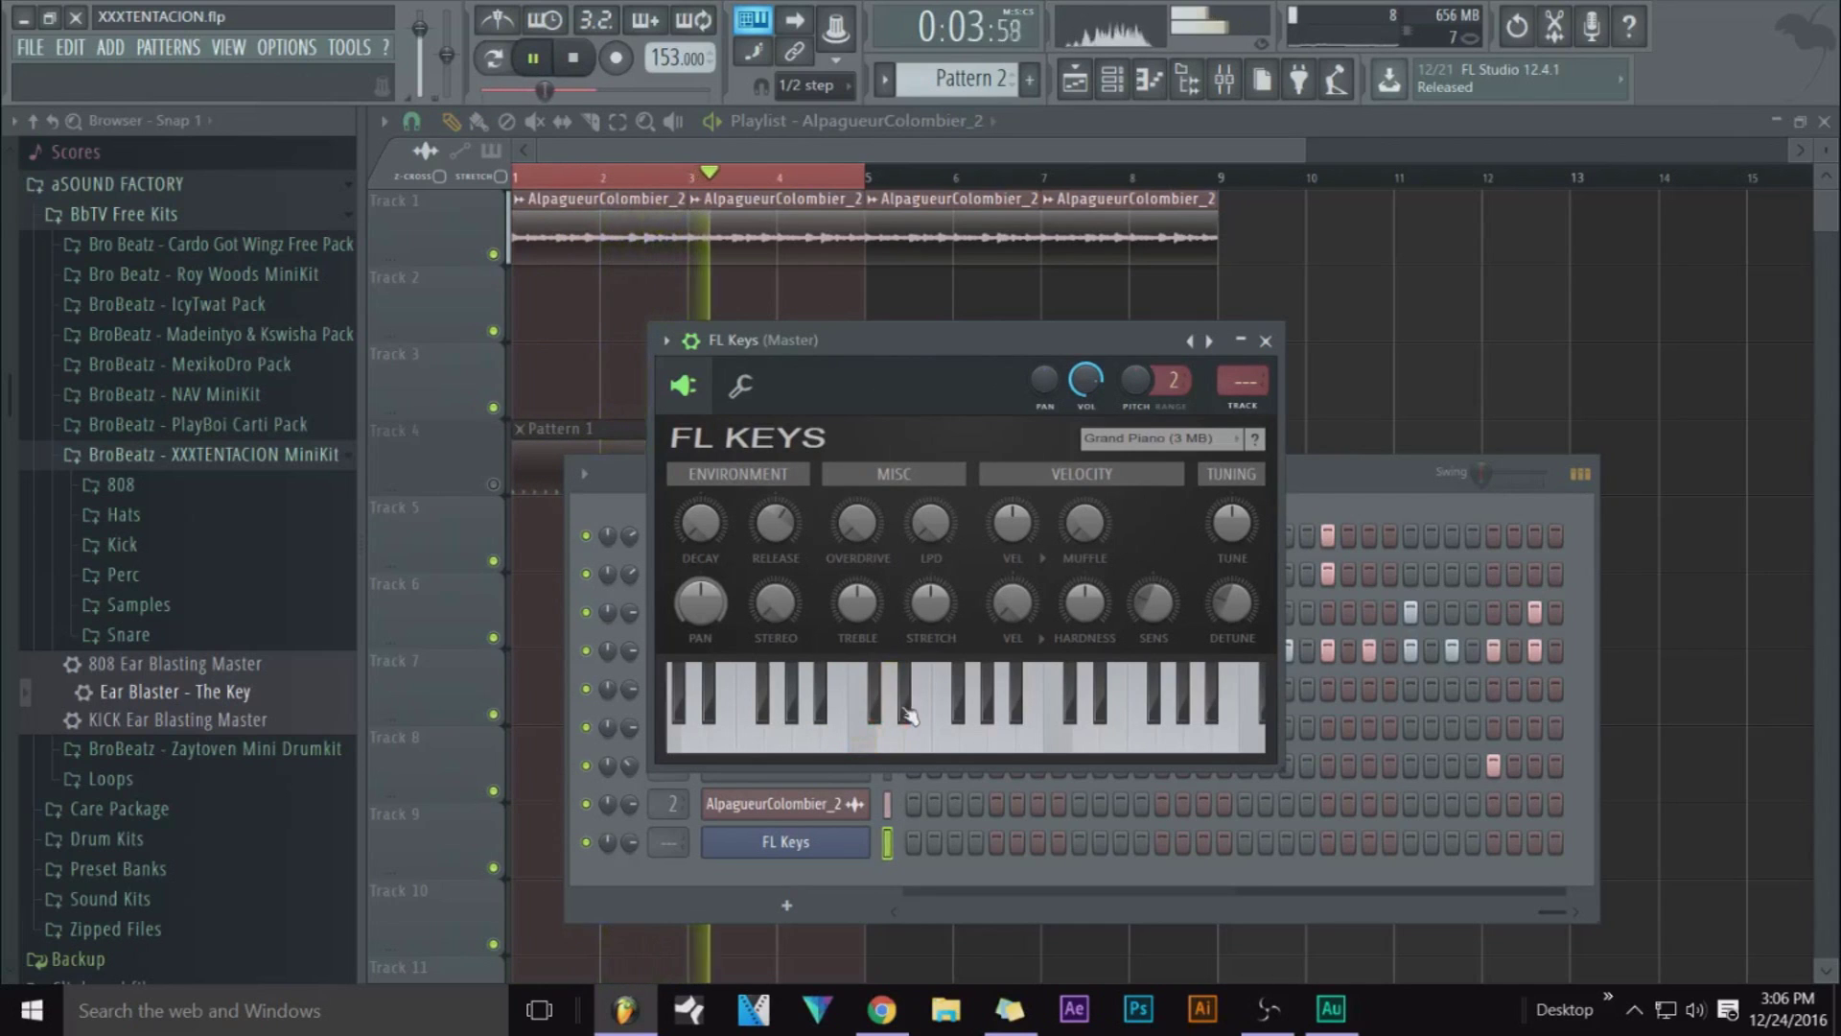
click(916, 721)
click(941, 734)
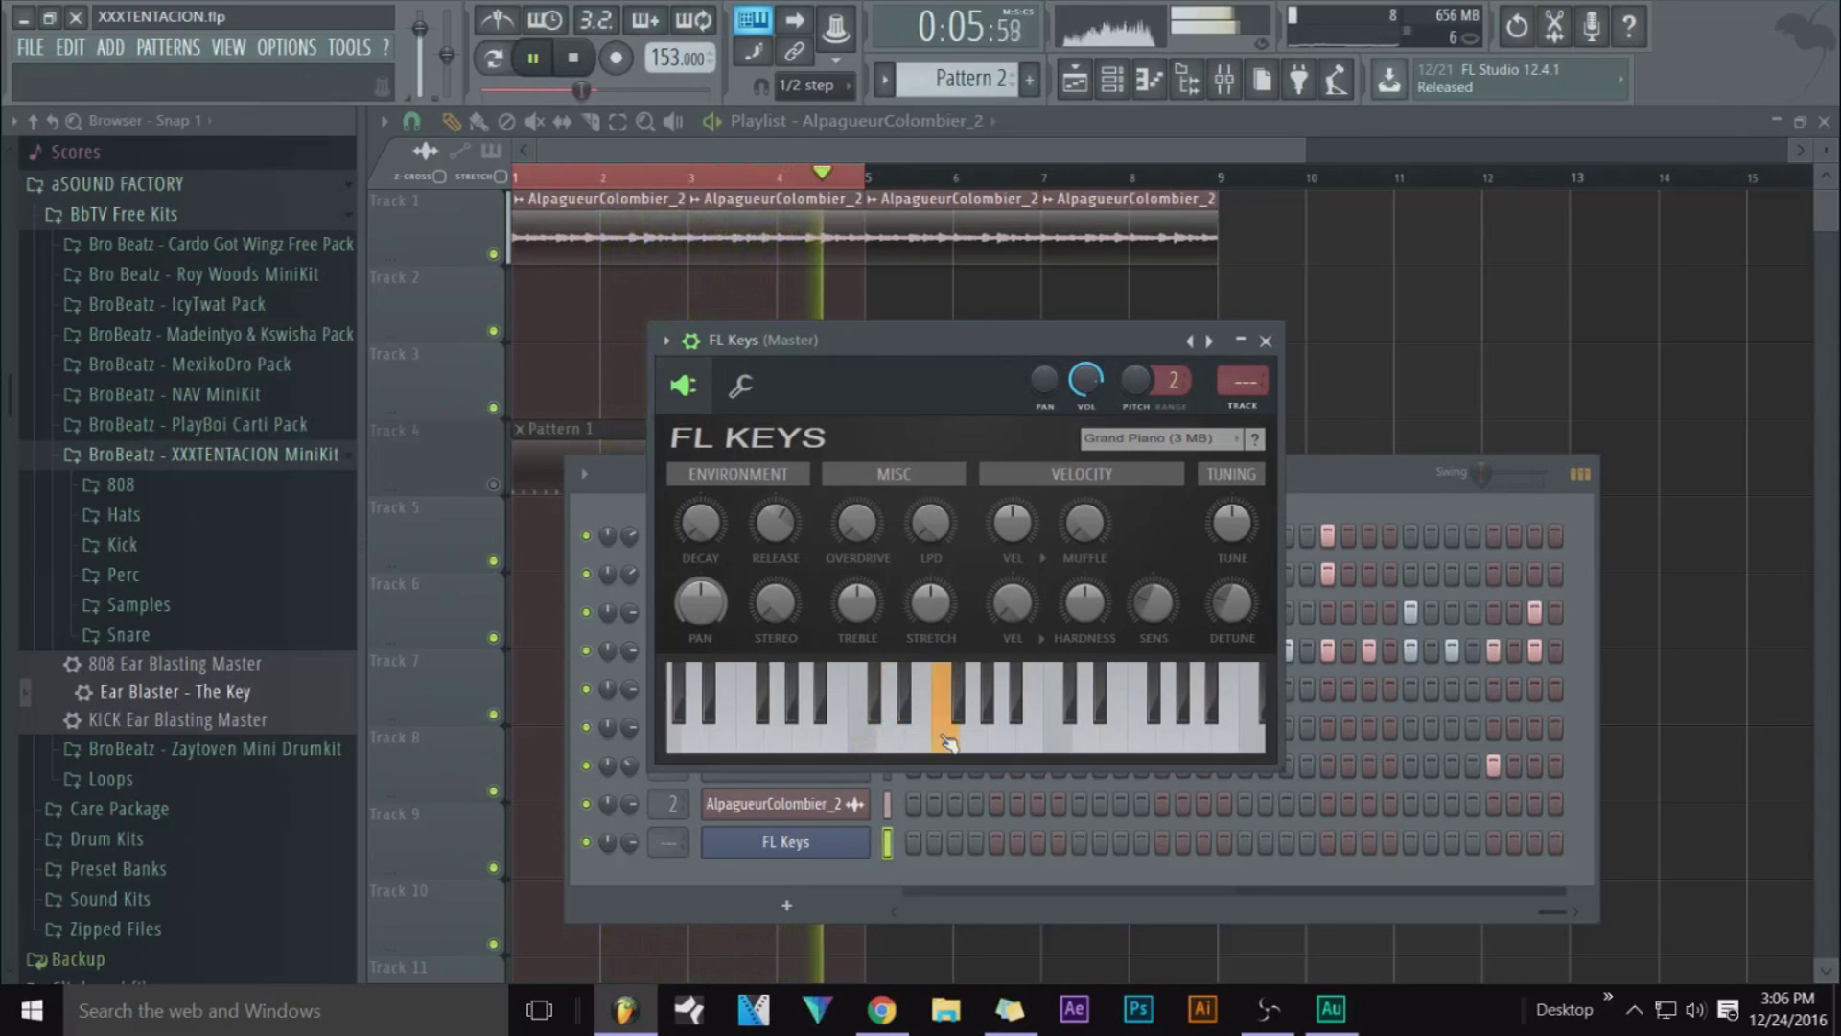
click(950, 730)
click(989, 718)
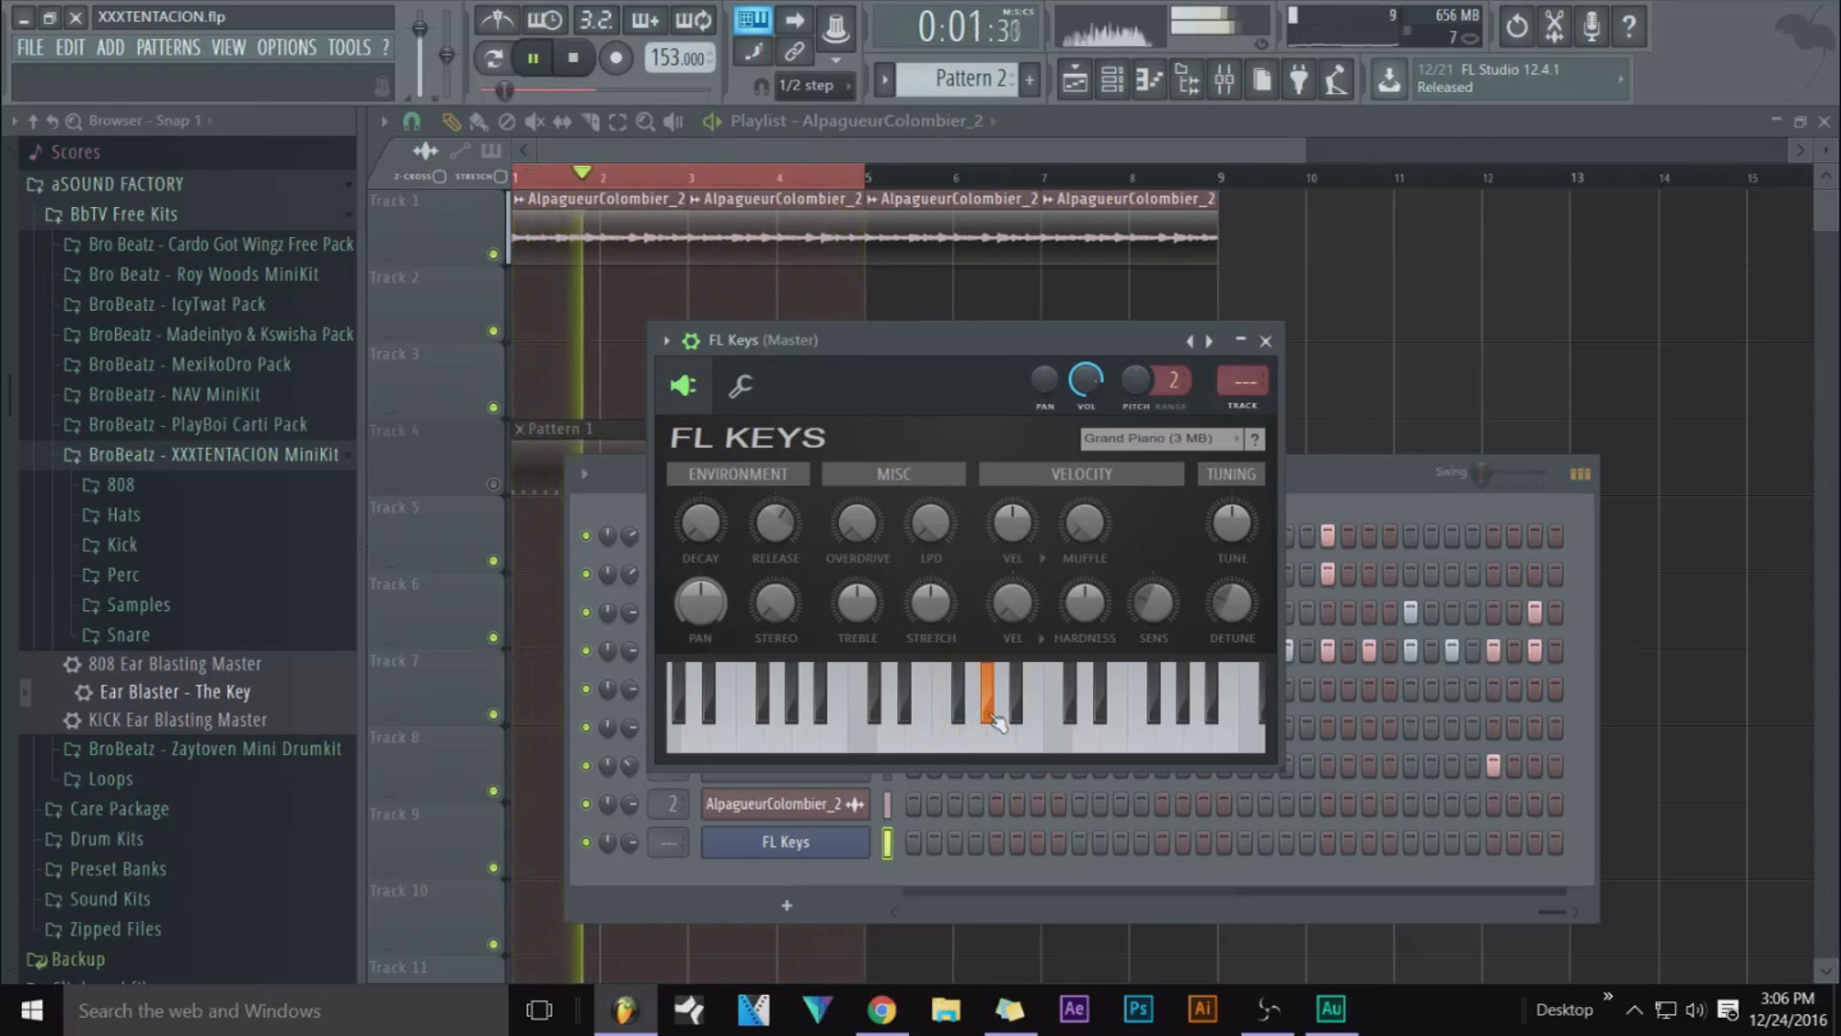
click(974, 740)
click(997, 739)
click(986, 740)
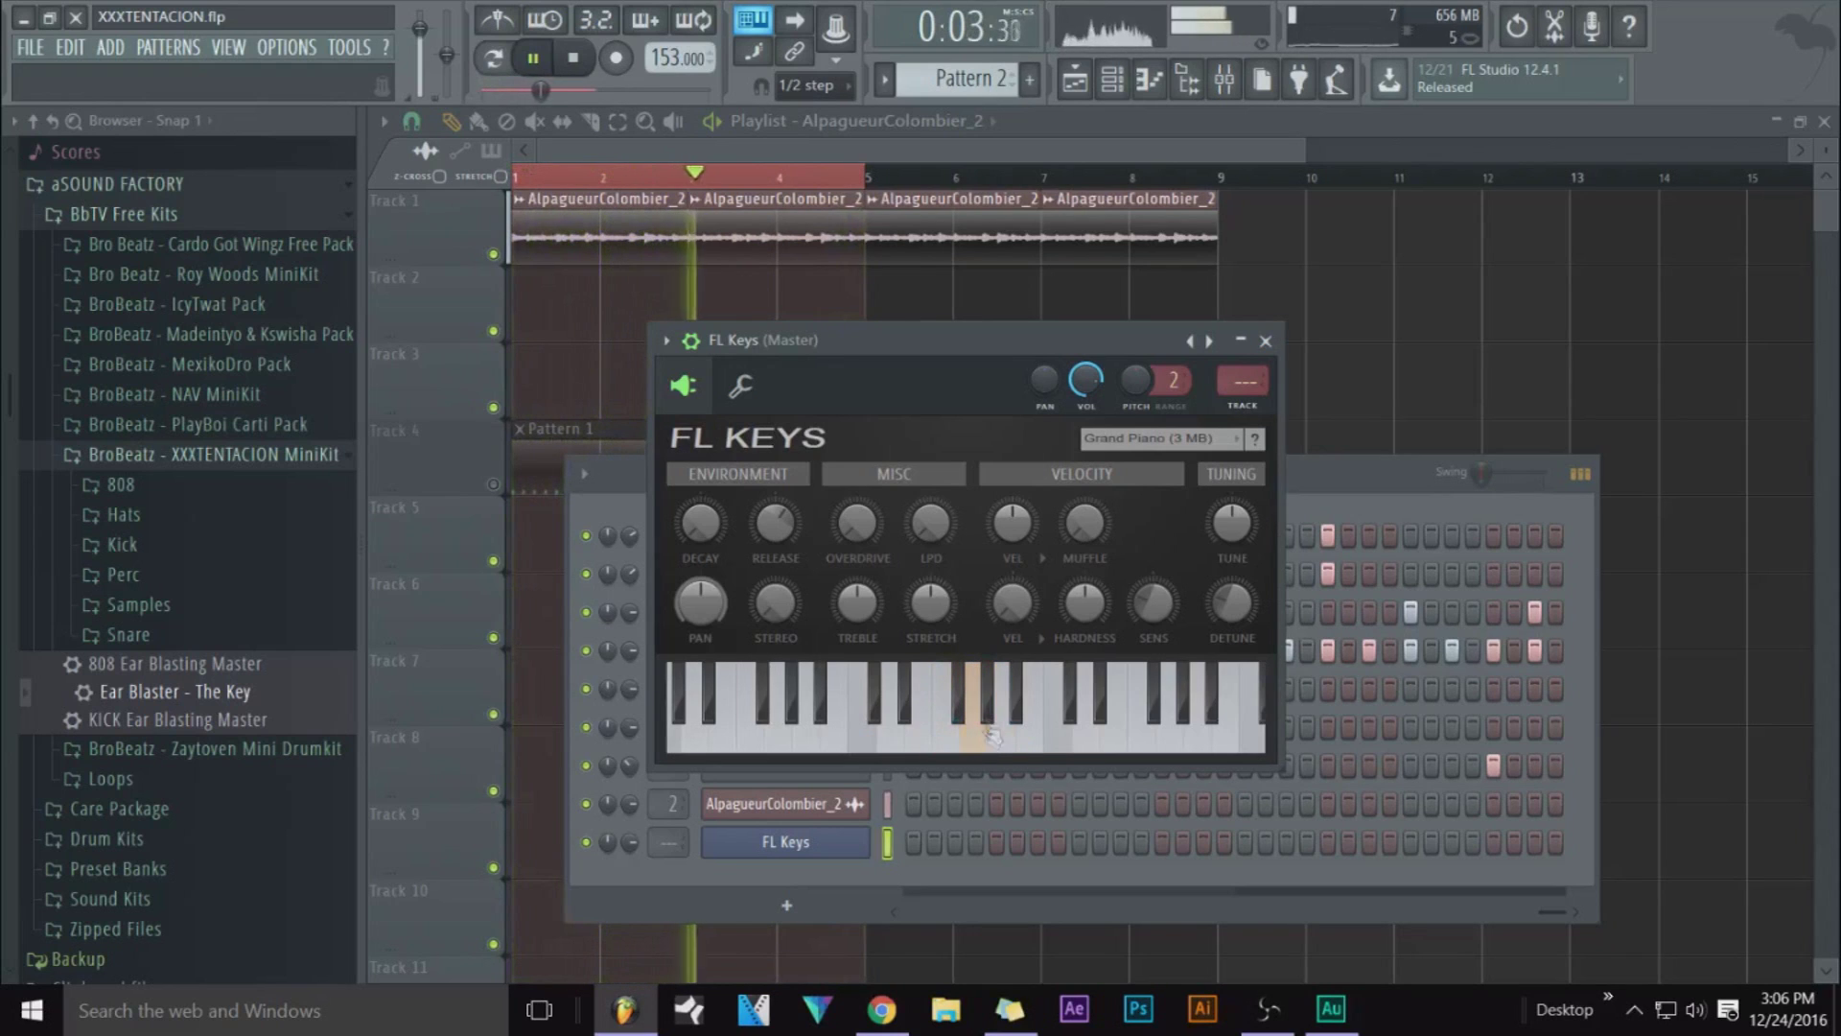
click(947, 737)
click(877, 711)
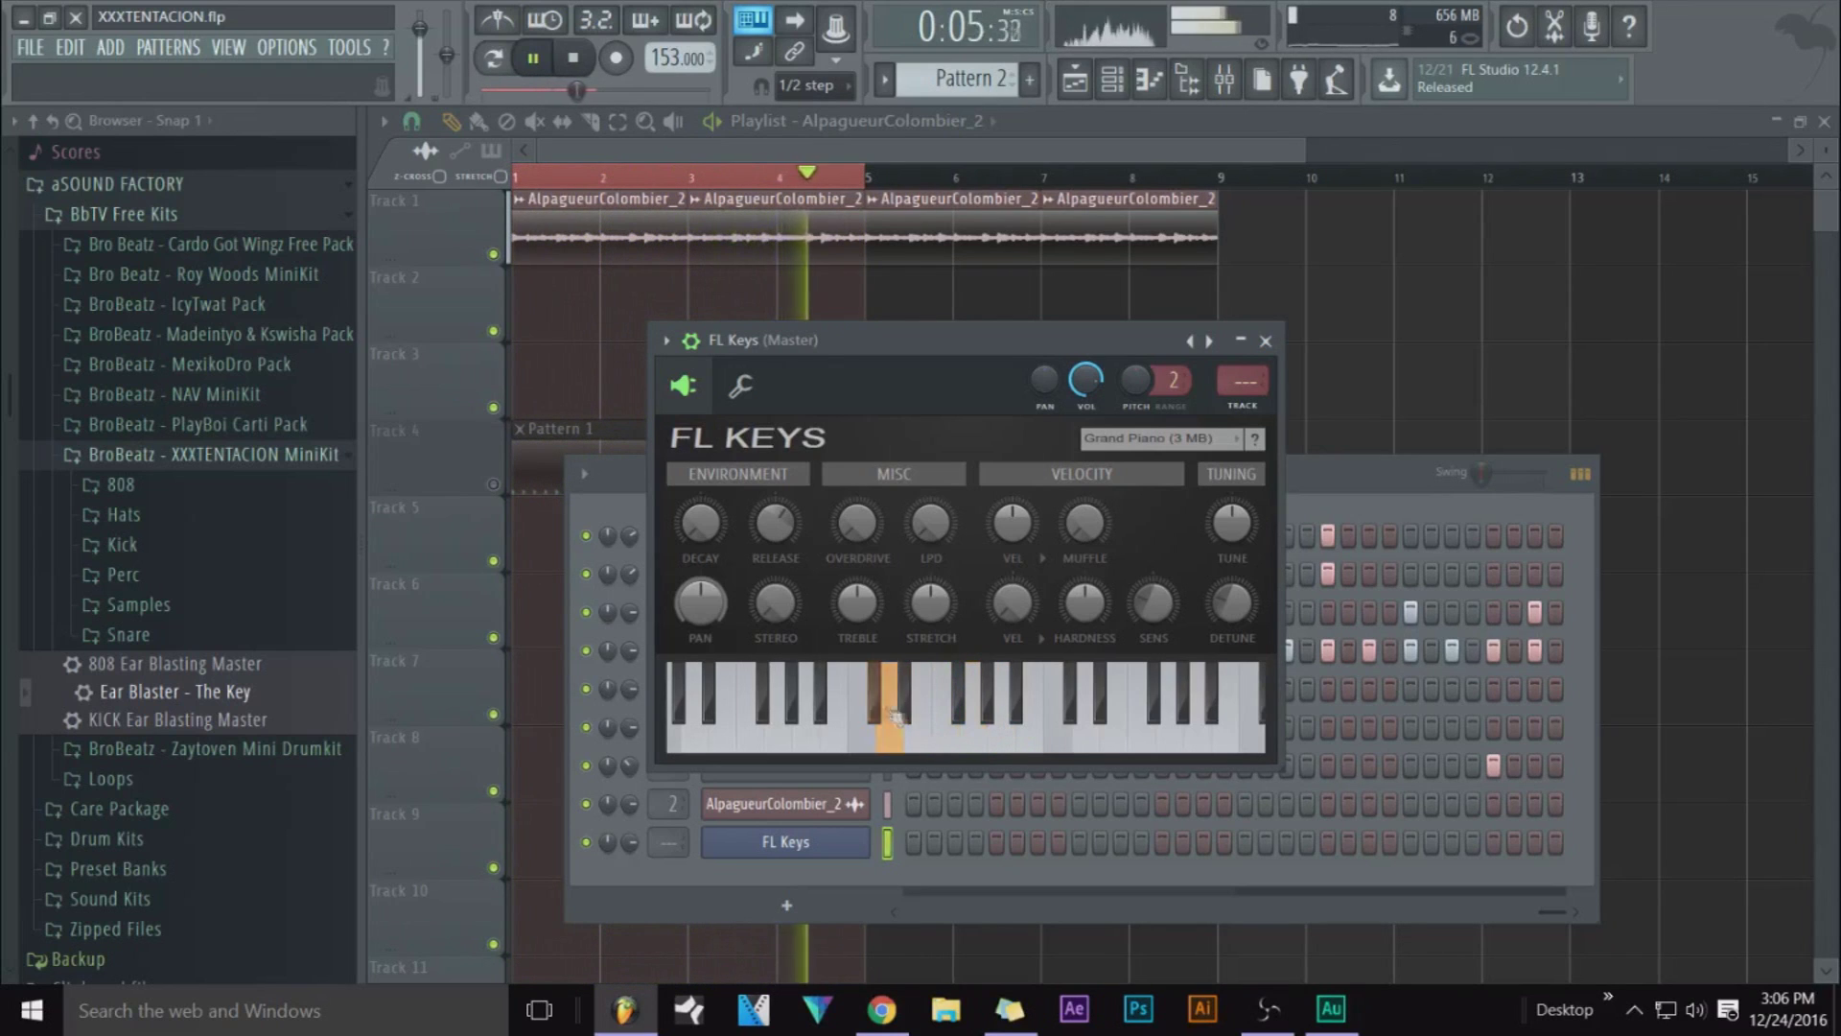
key(space)
click(1265, 341)
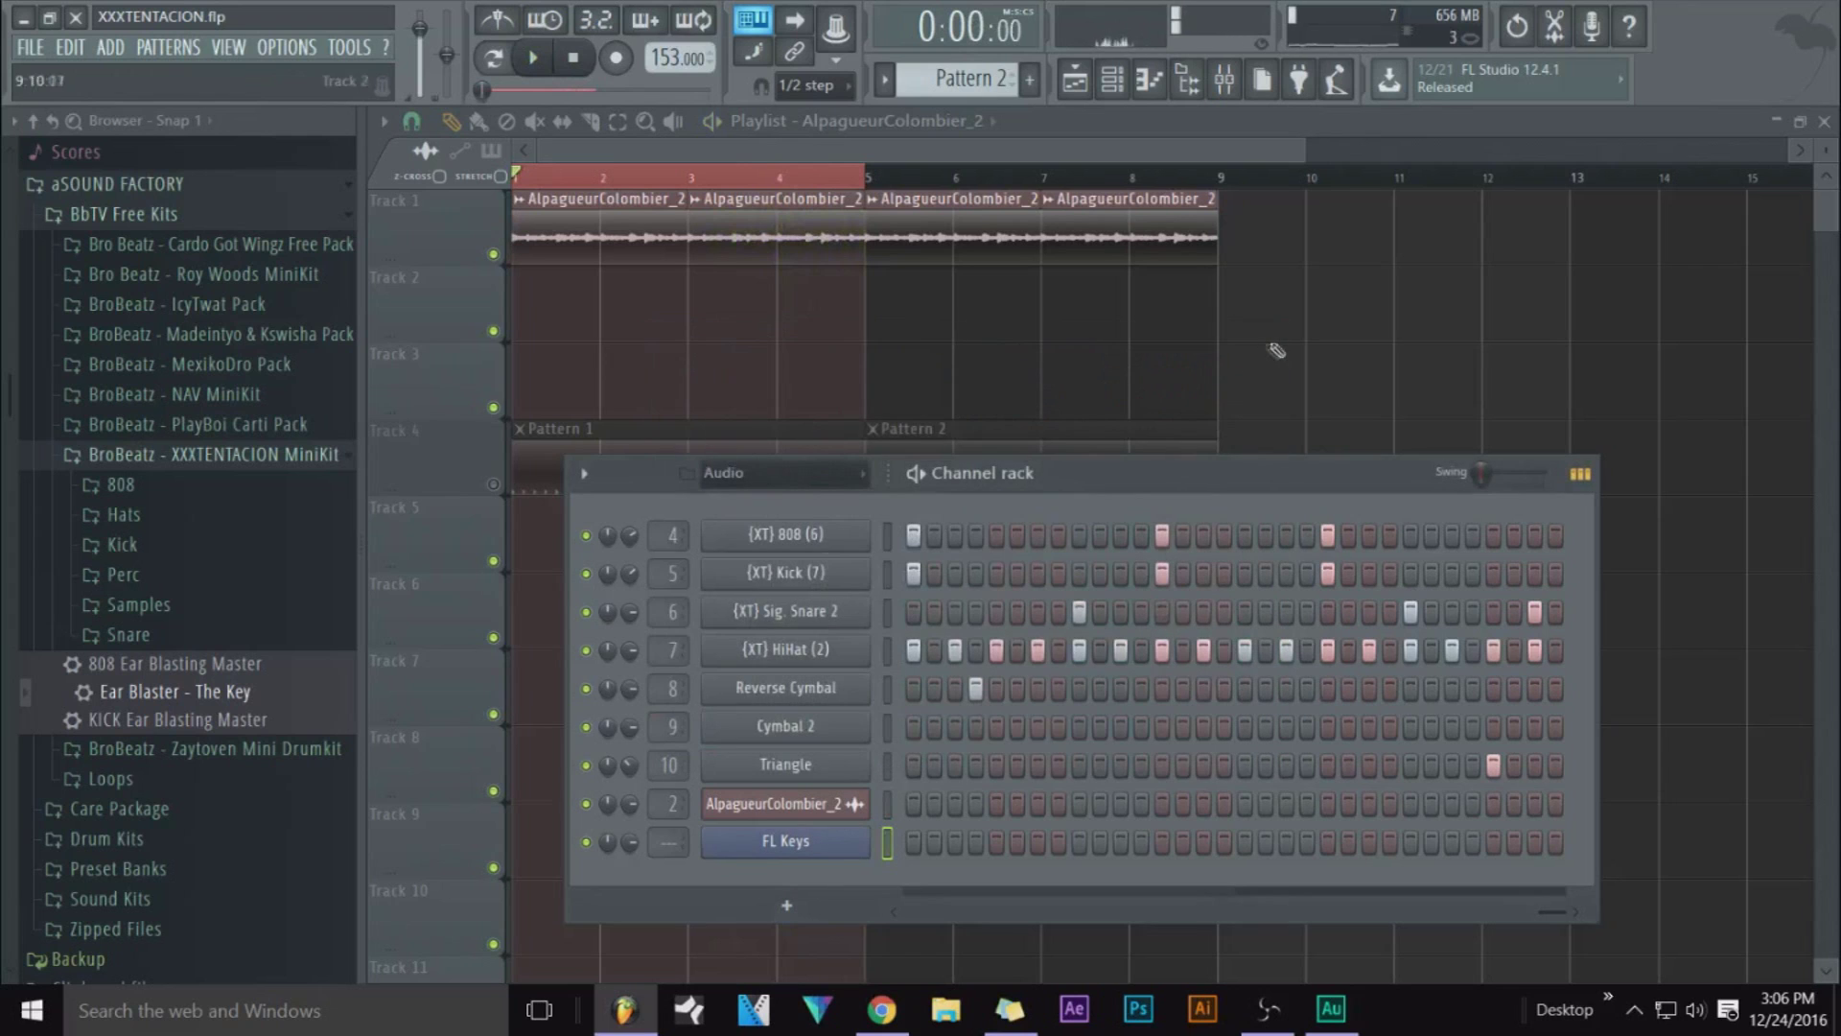
Delete the FL Keys channel and slightly widen the channel name buttons in the channel rack
right_click(820, 851)
click(912, 929)
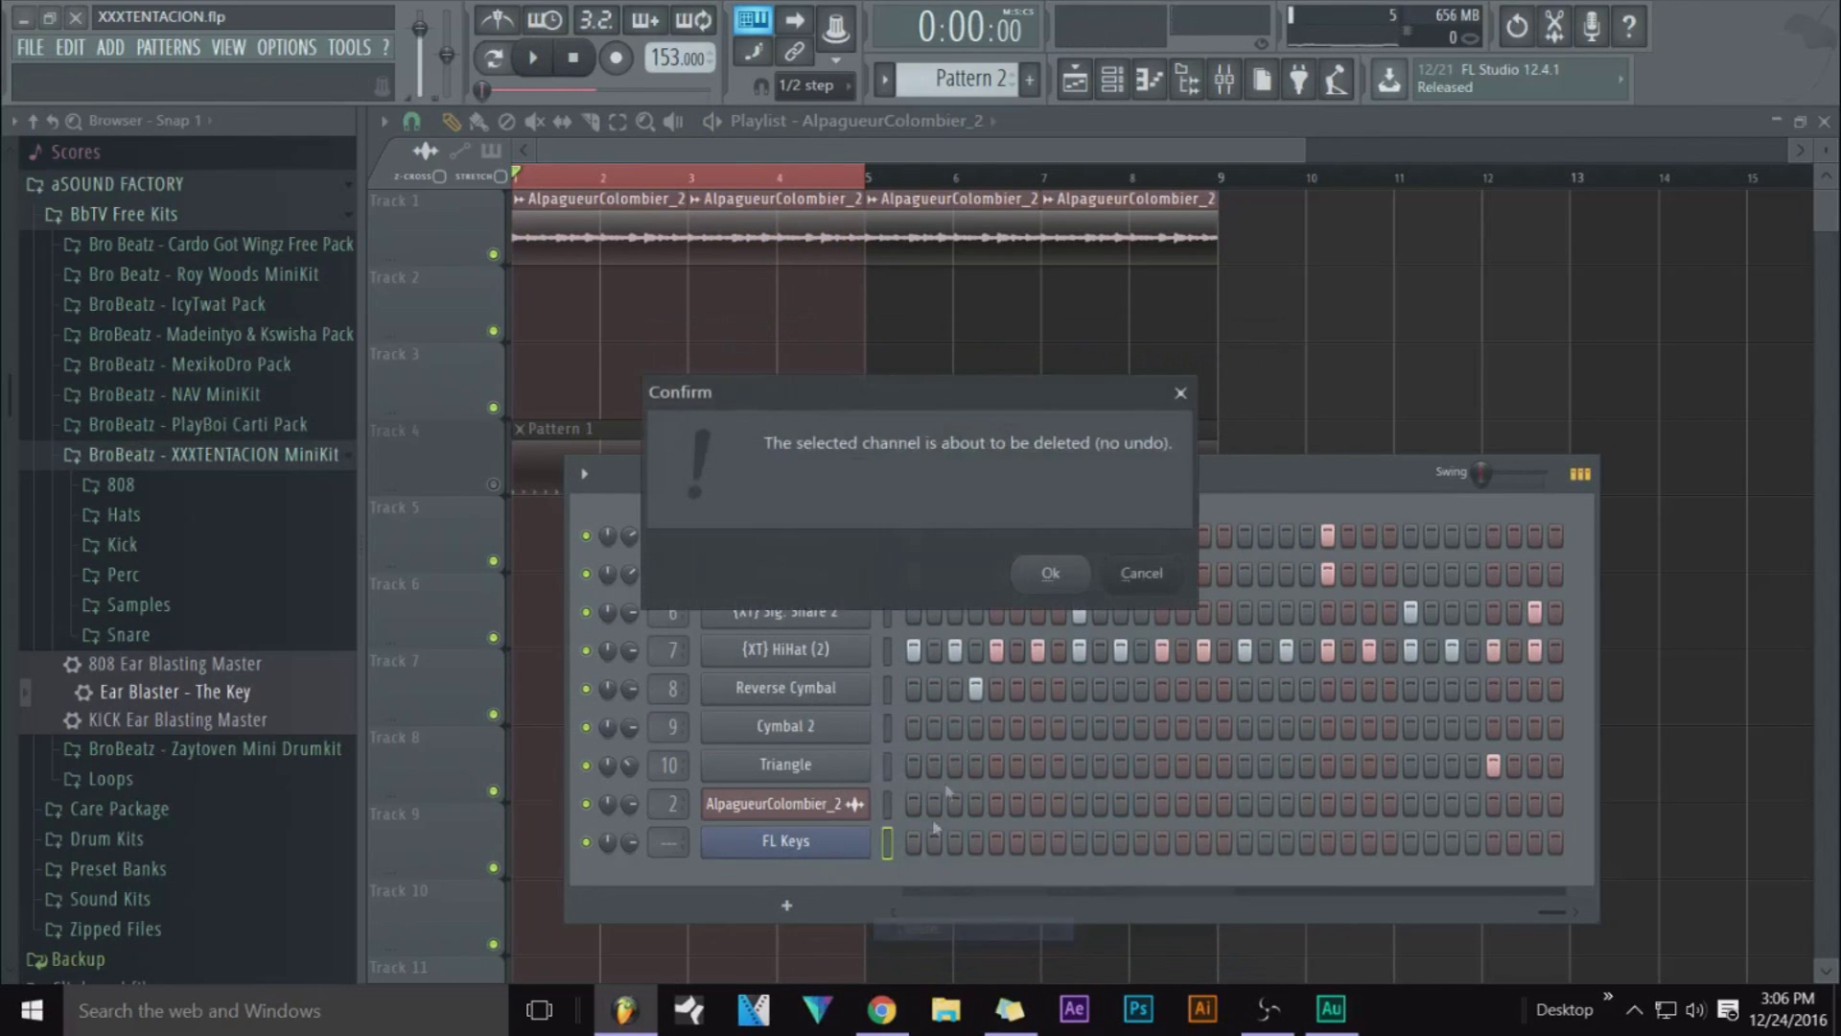
click(1051, 573)
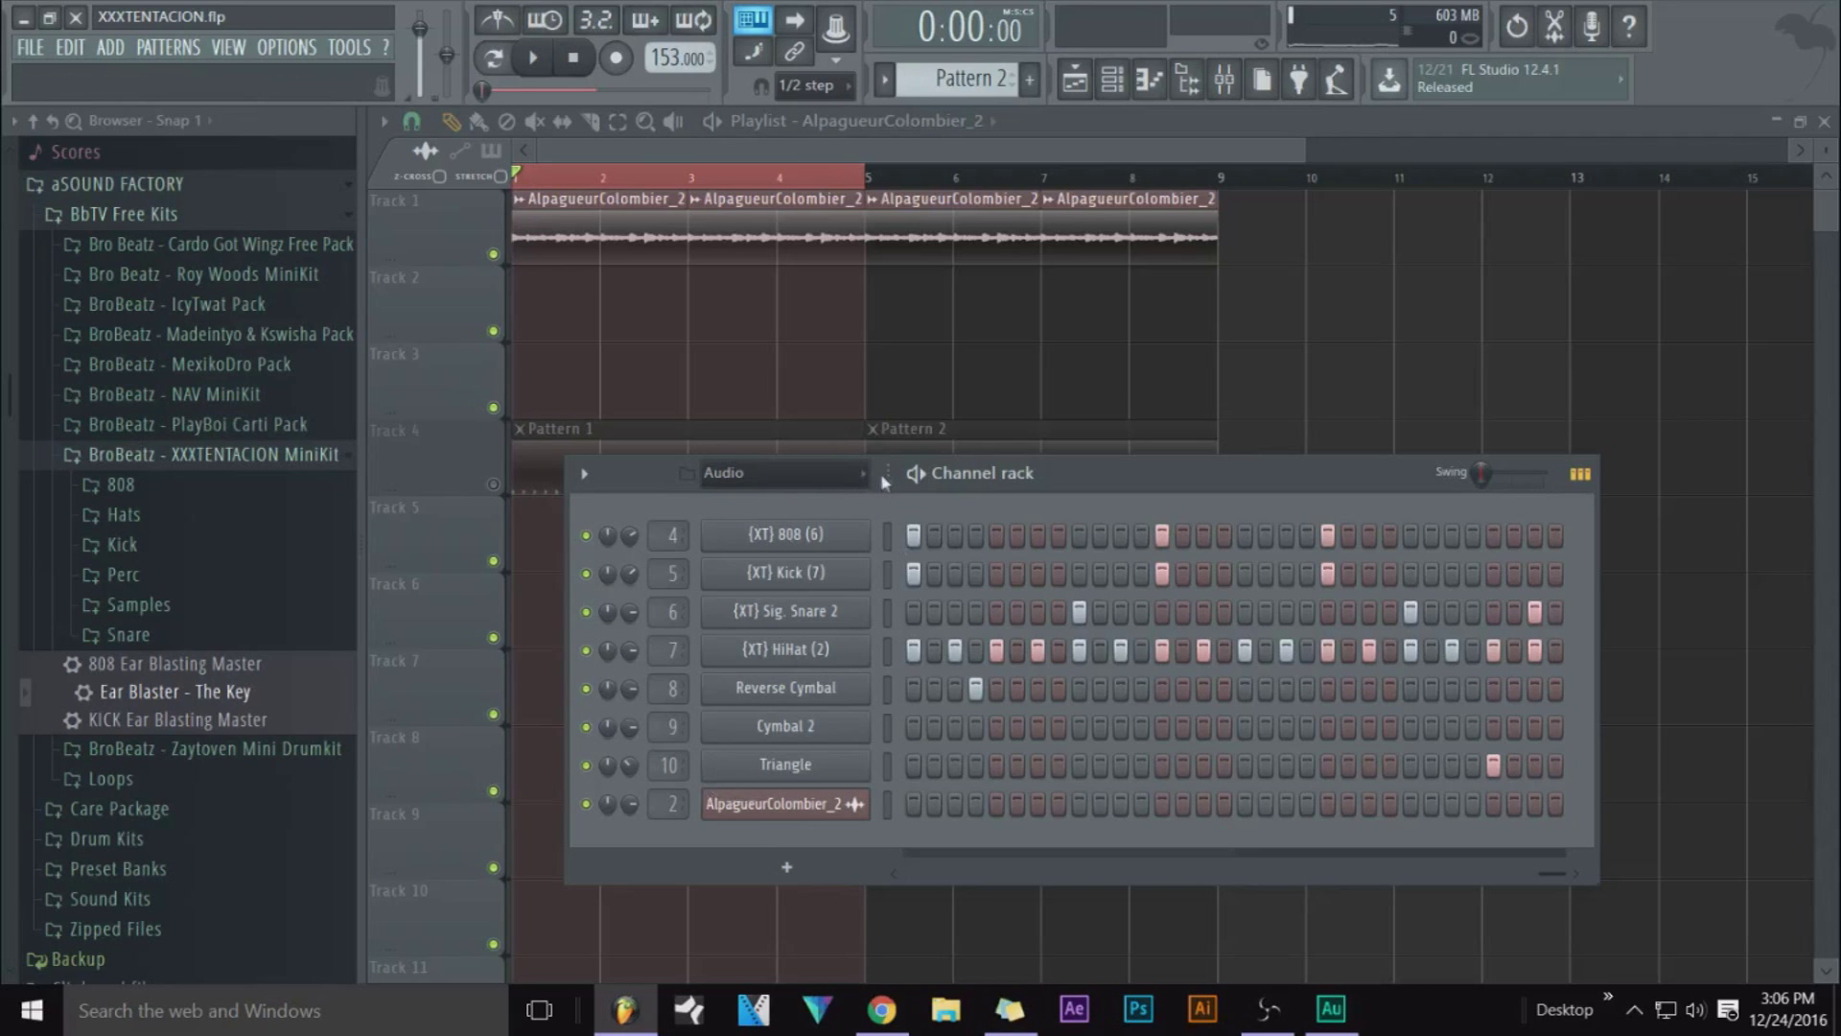
mouse_move(890, 474)
mouse_down()
mouse_move(906, 474)
mouse_move(863, 473)
mouse_move(911, 473)
mouse_up()
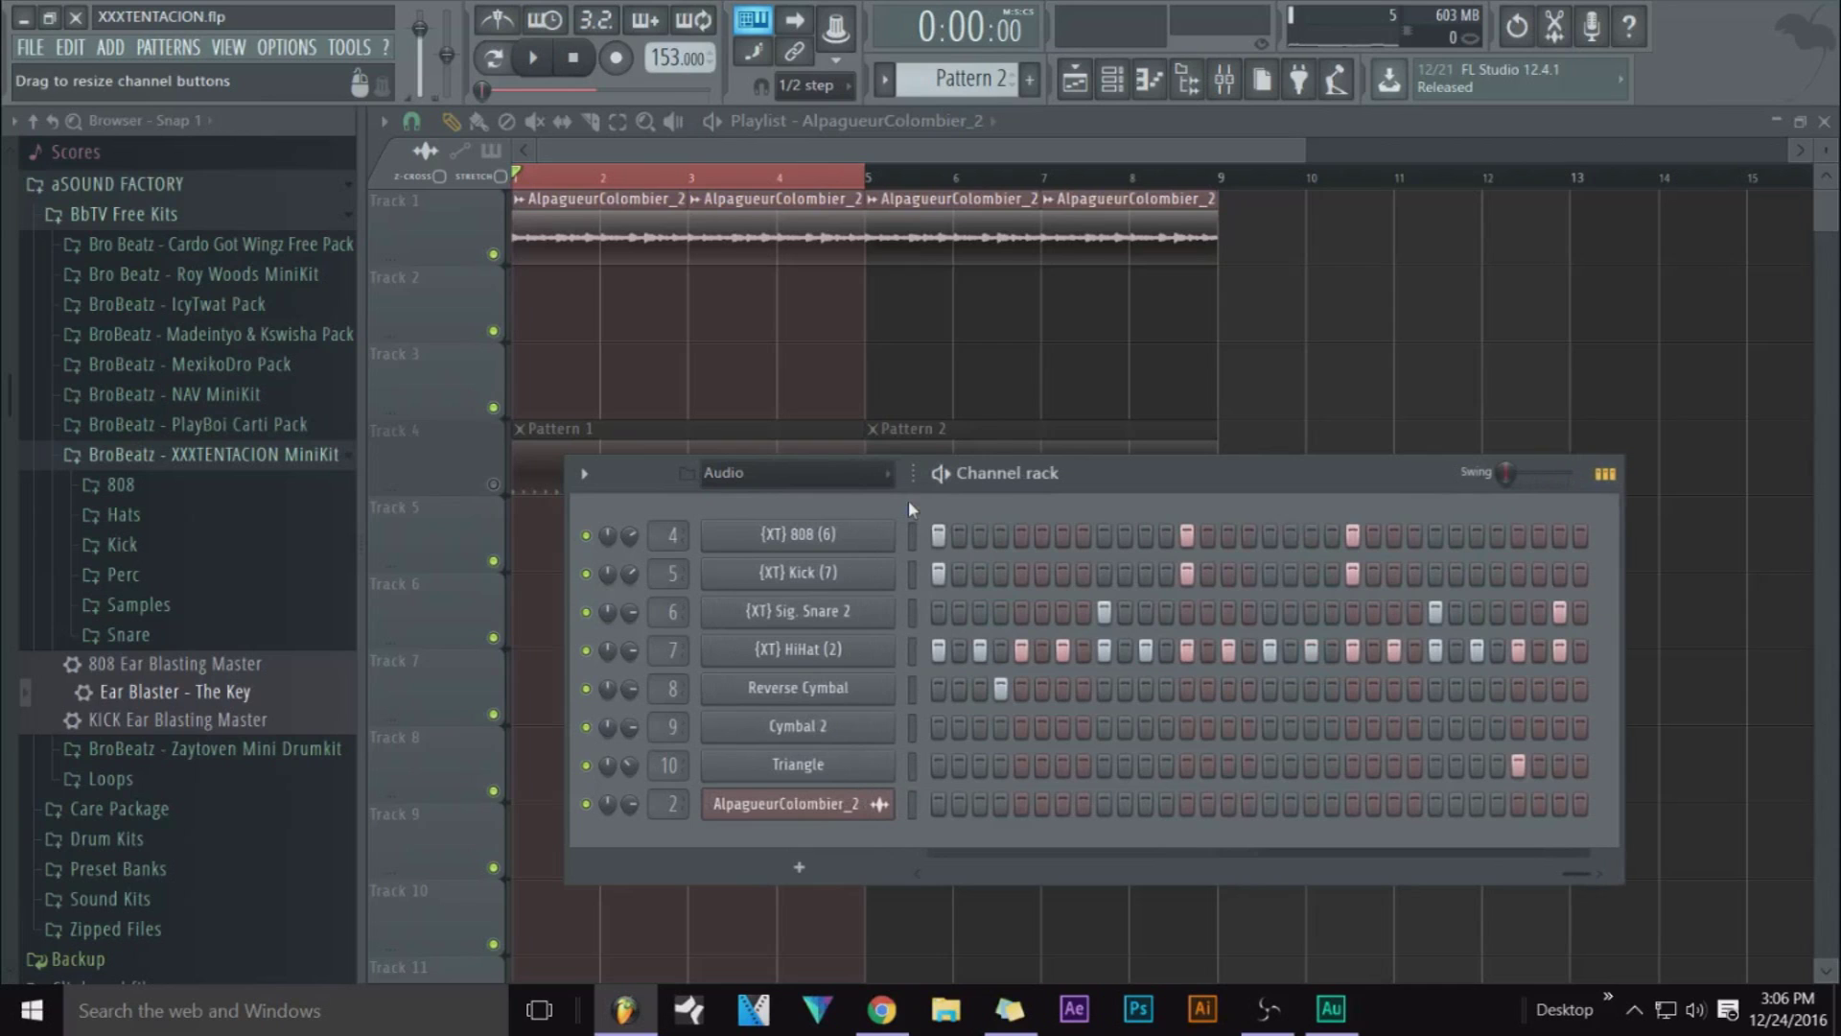
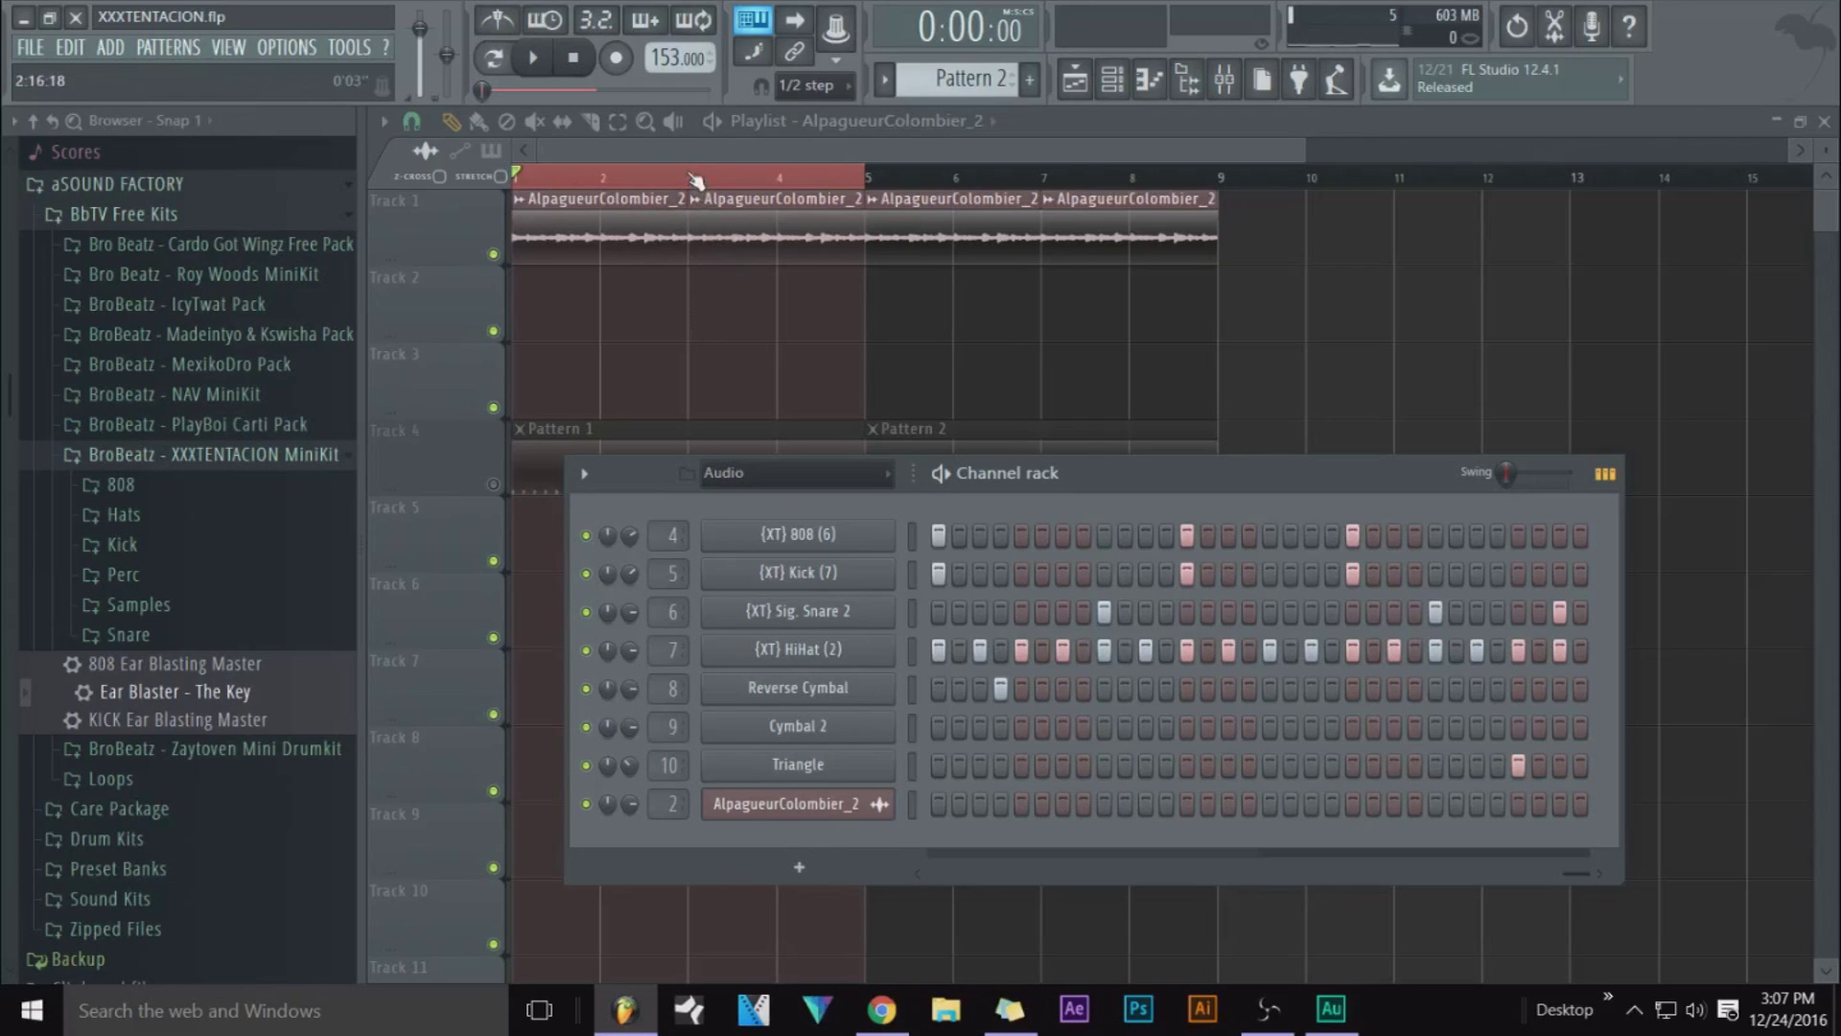
Unmute playlist Track 4 and open the piano roll of the {XT} 808 (6) channel
click(816, 472)
click(818, 489)
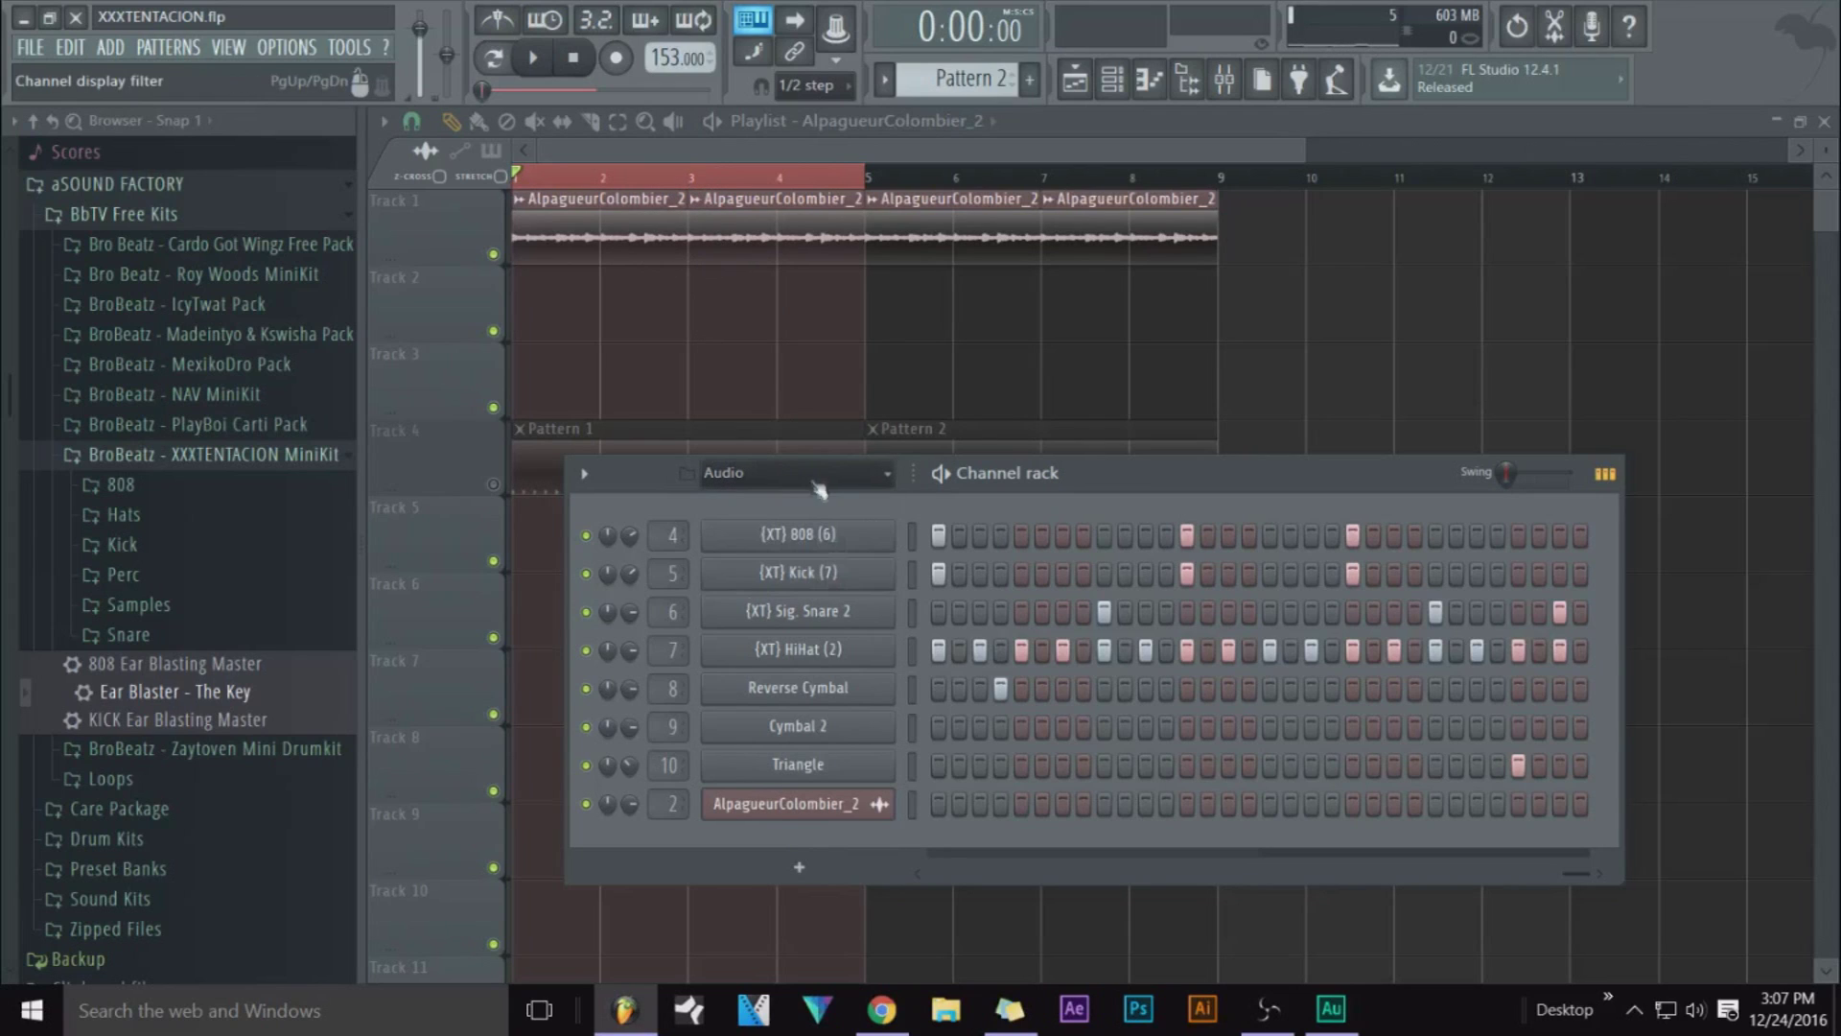
right_click(852, 538)
click(495, 489)
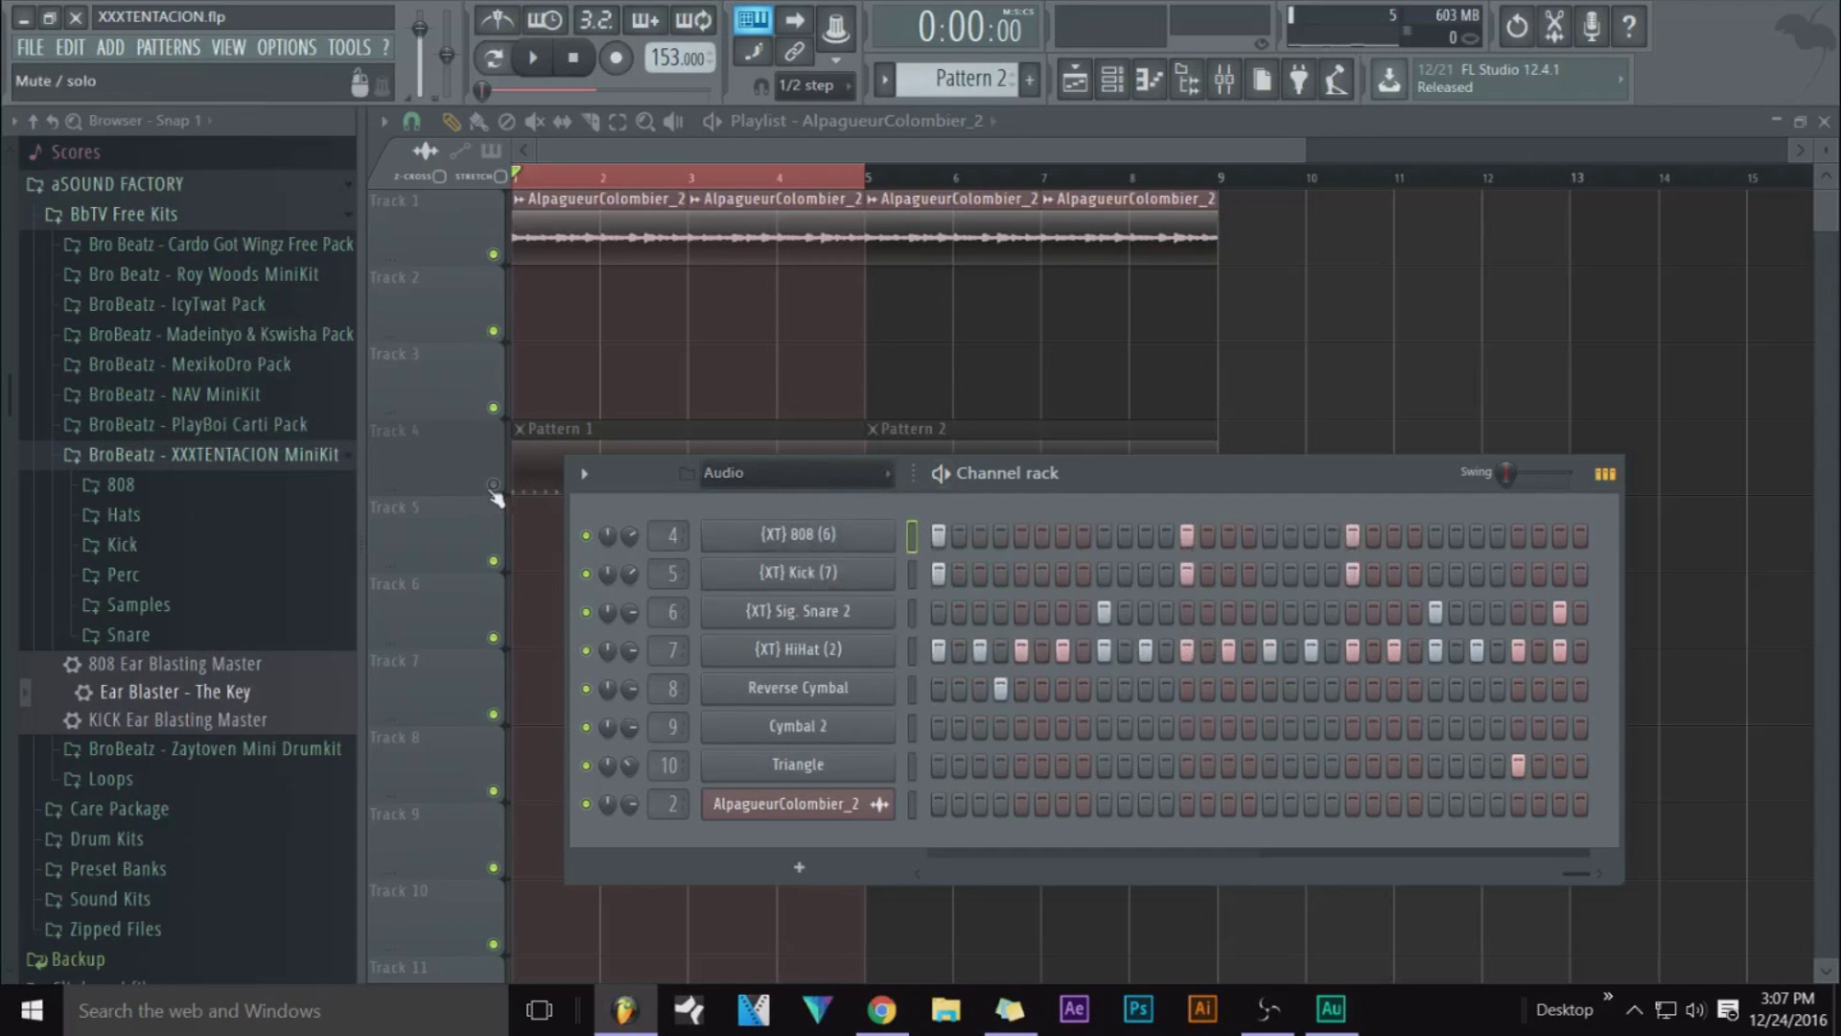
click(495, 487)
click(1112, 81)
right_click(829, 552)
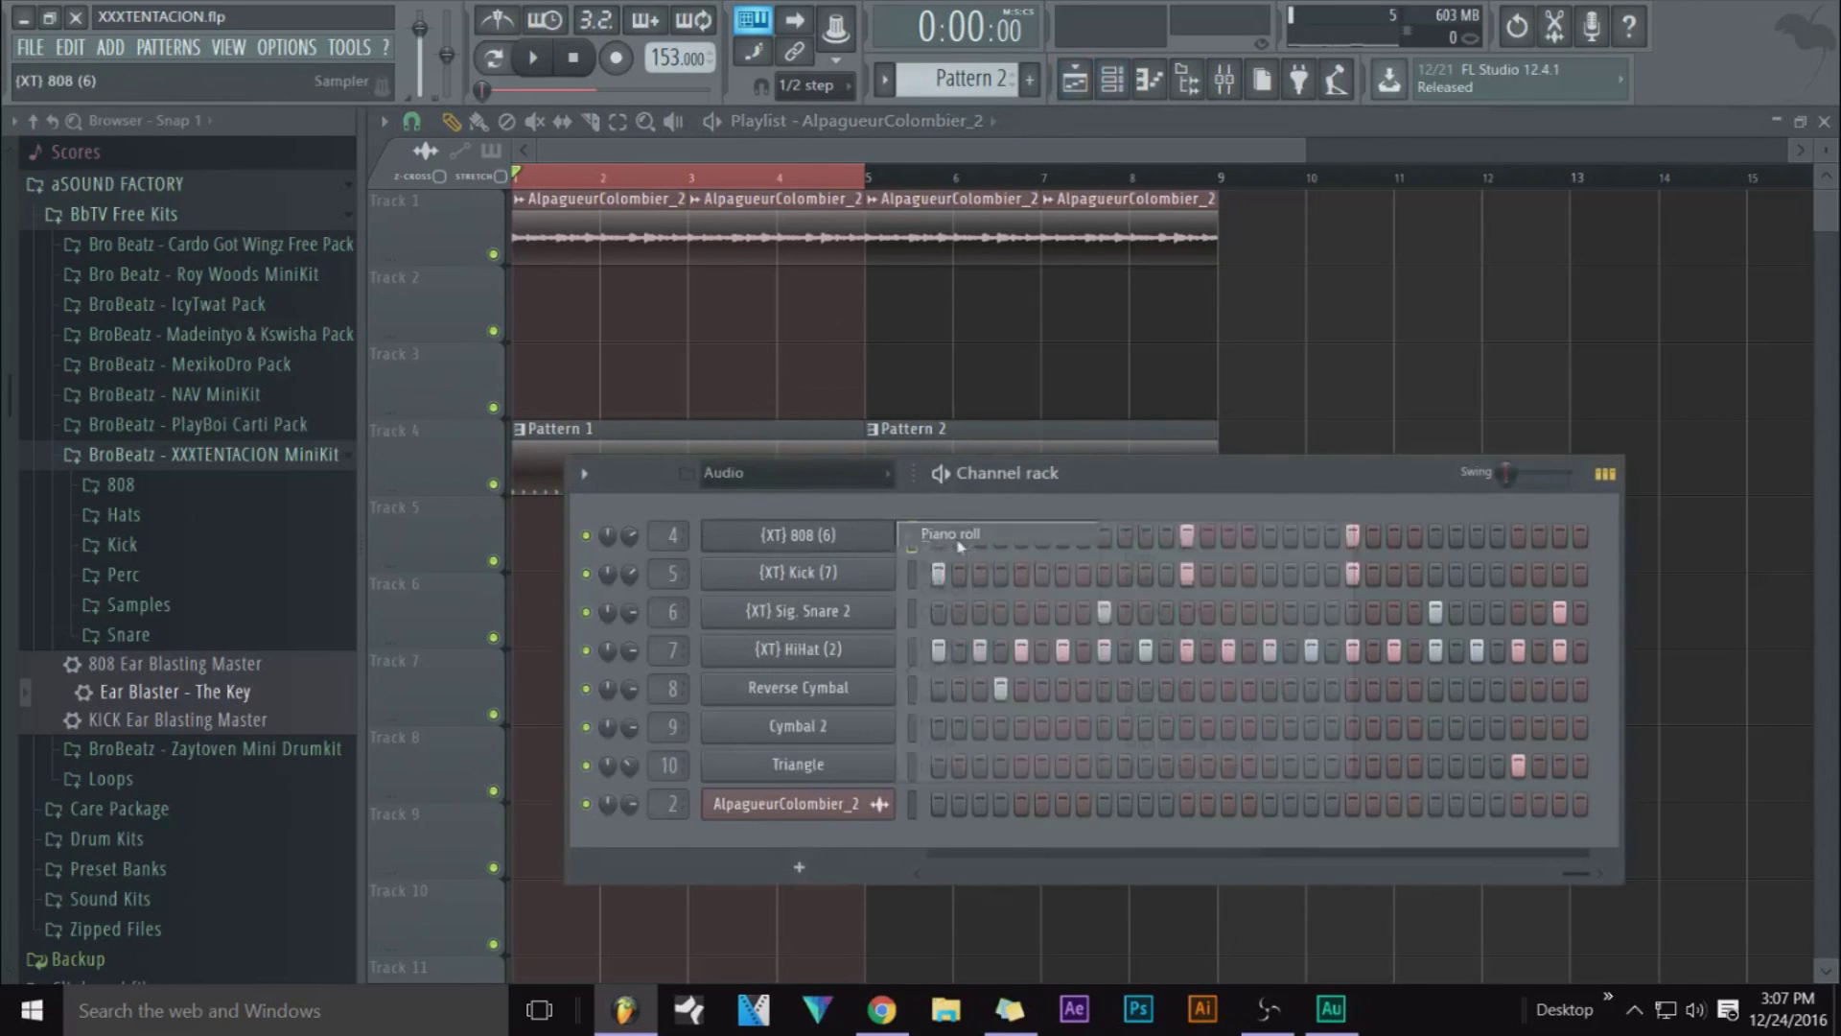
click(919, 533)
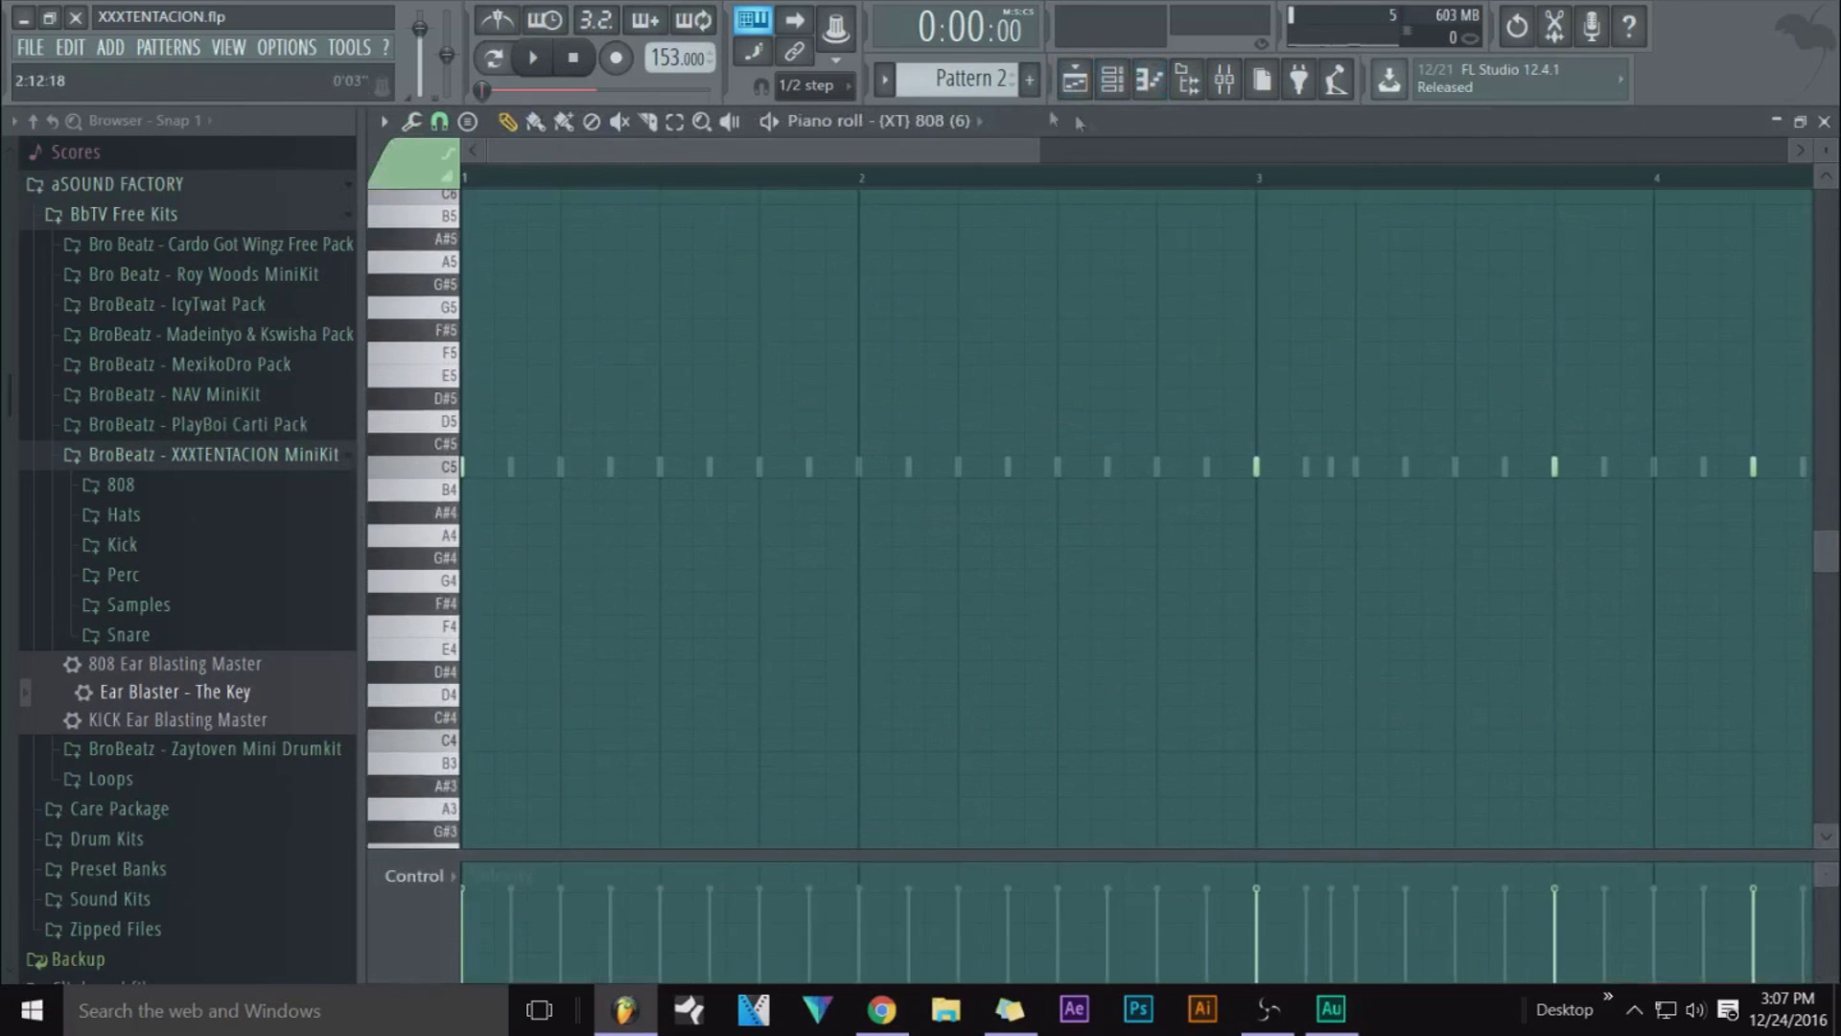
Raise Pattern 2's 808 notes to C#5 and play them briefly
drag(1040, 147, 1677, 313)
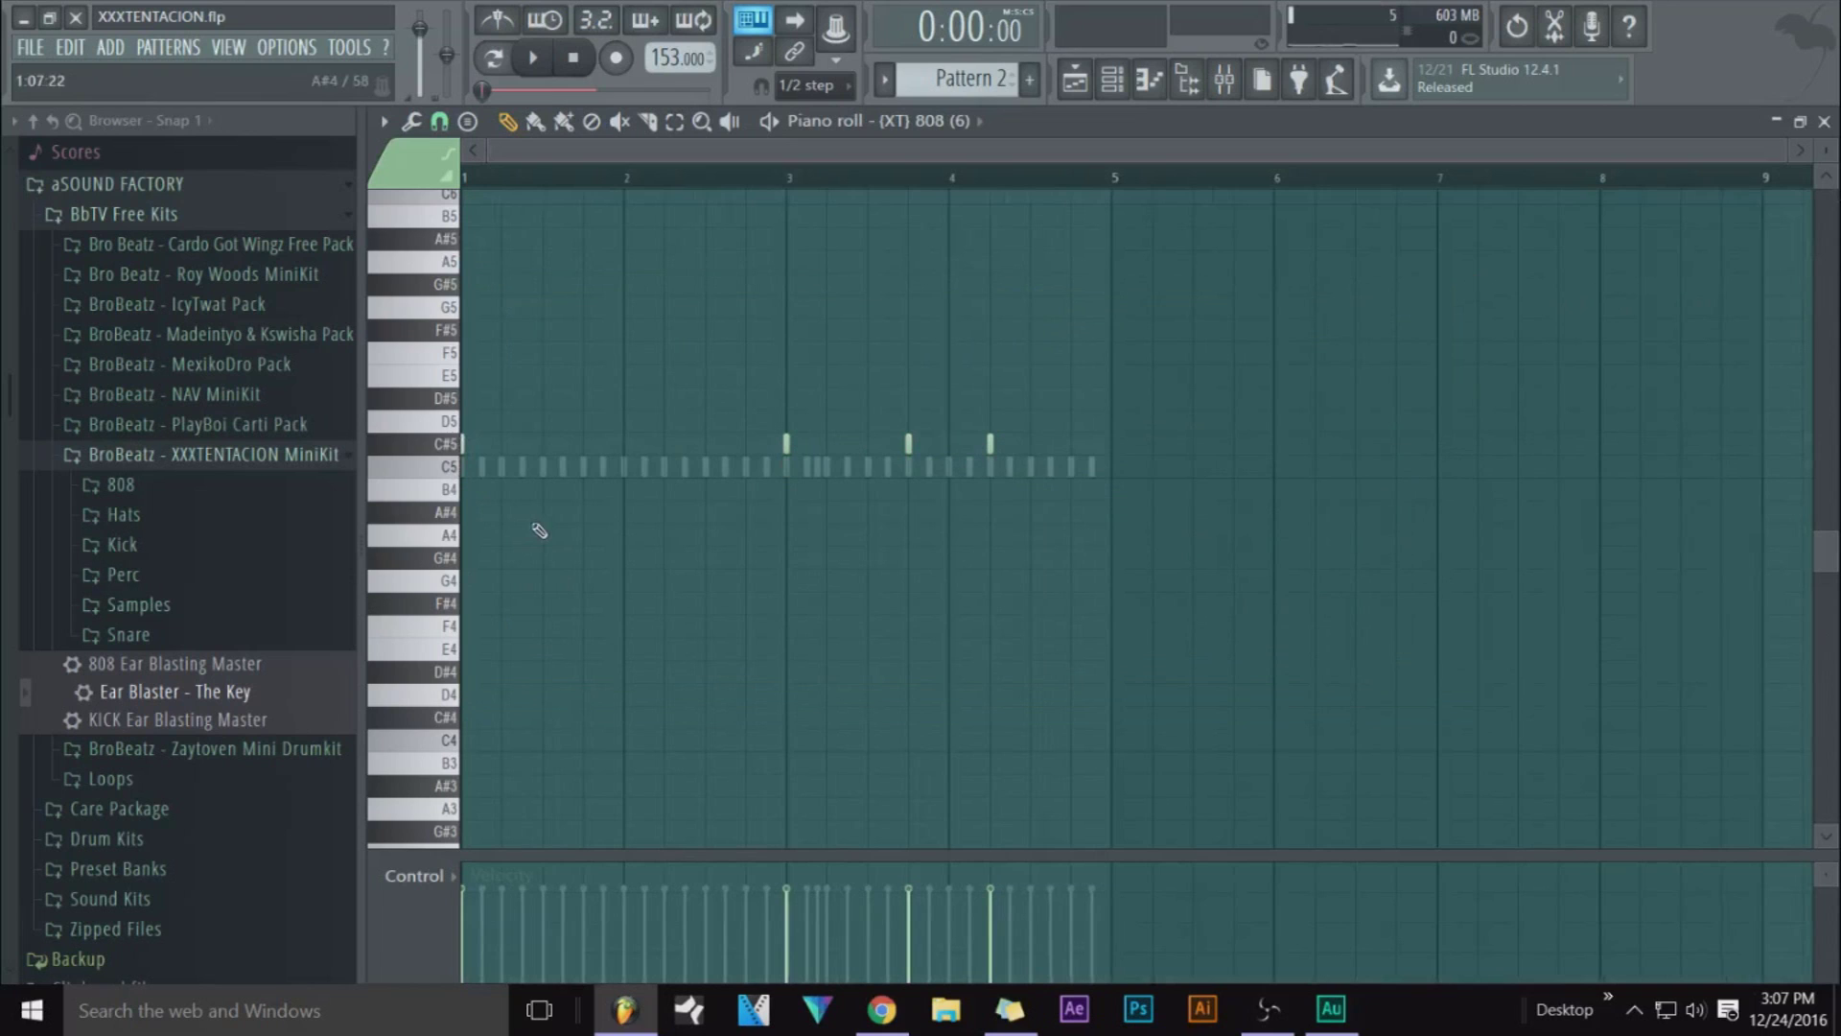
key(space)
key(space)
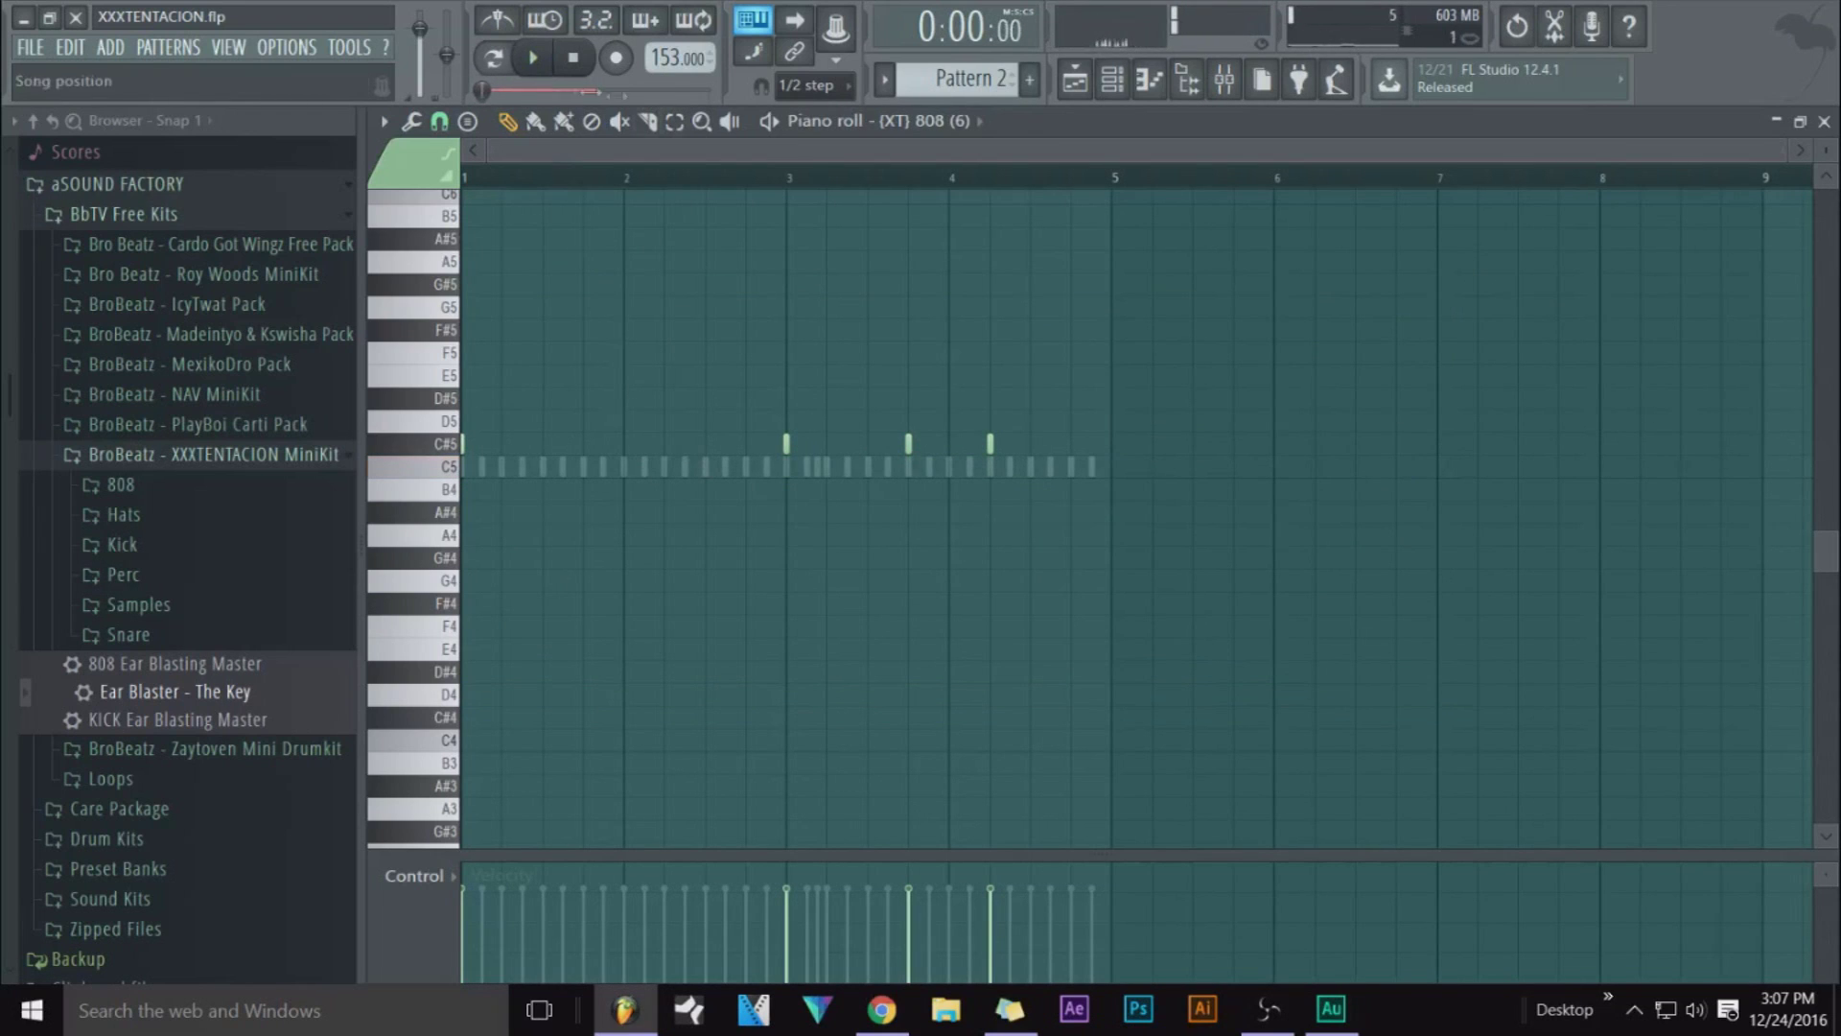
In Pattern 1, set the 808 notes to C#5 with the bar 3 note moved to F5, checking the change in playback
drag(1174, 390, 417, 493)
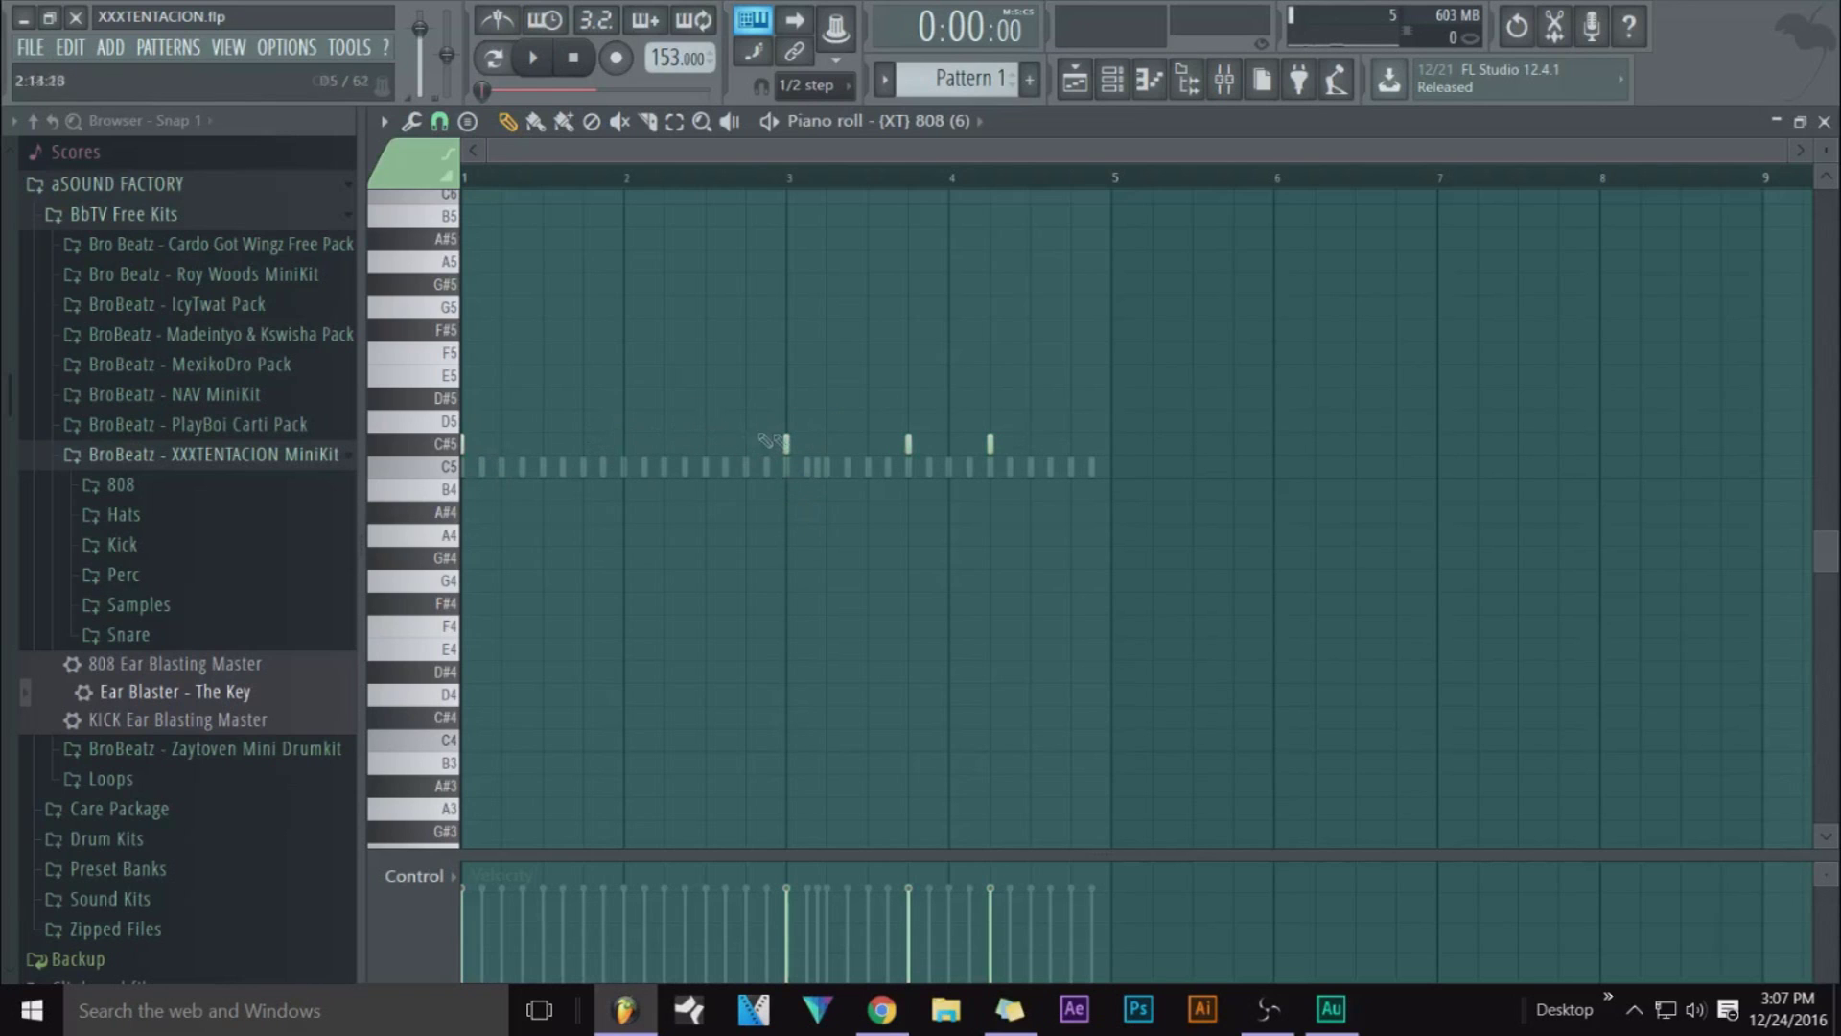
key(space)
right_click(787, 443)
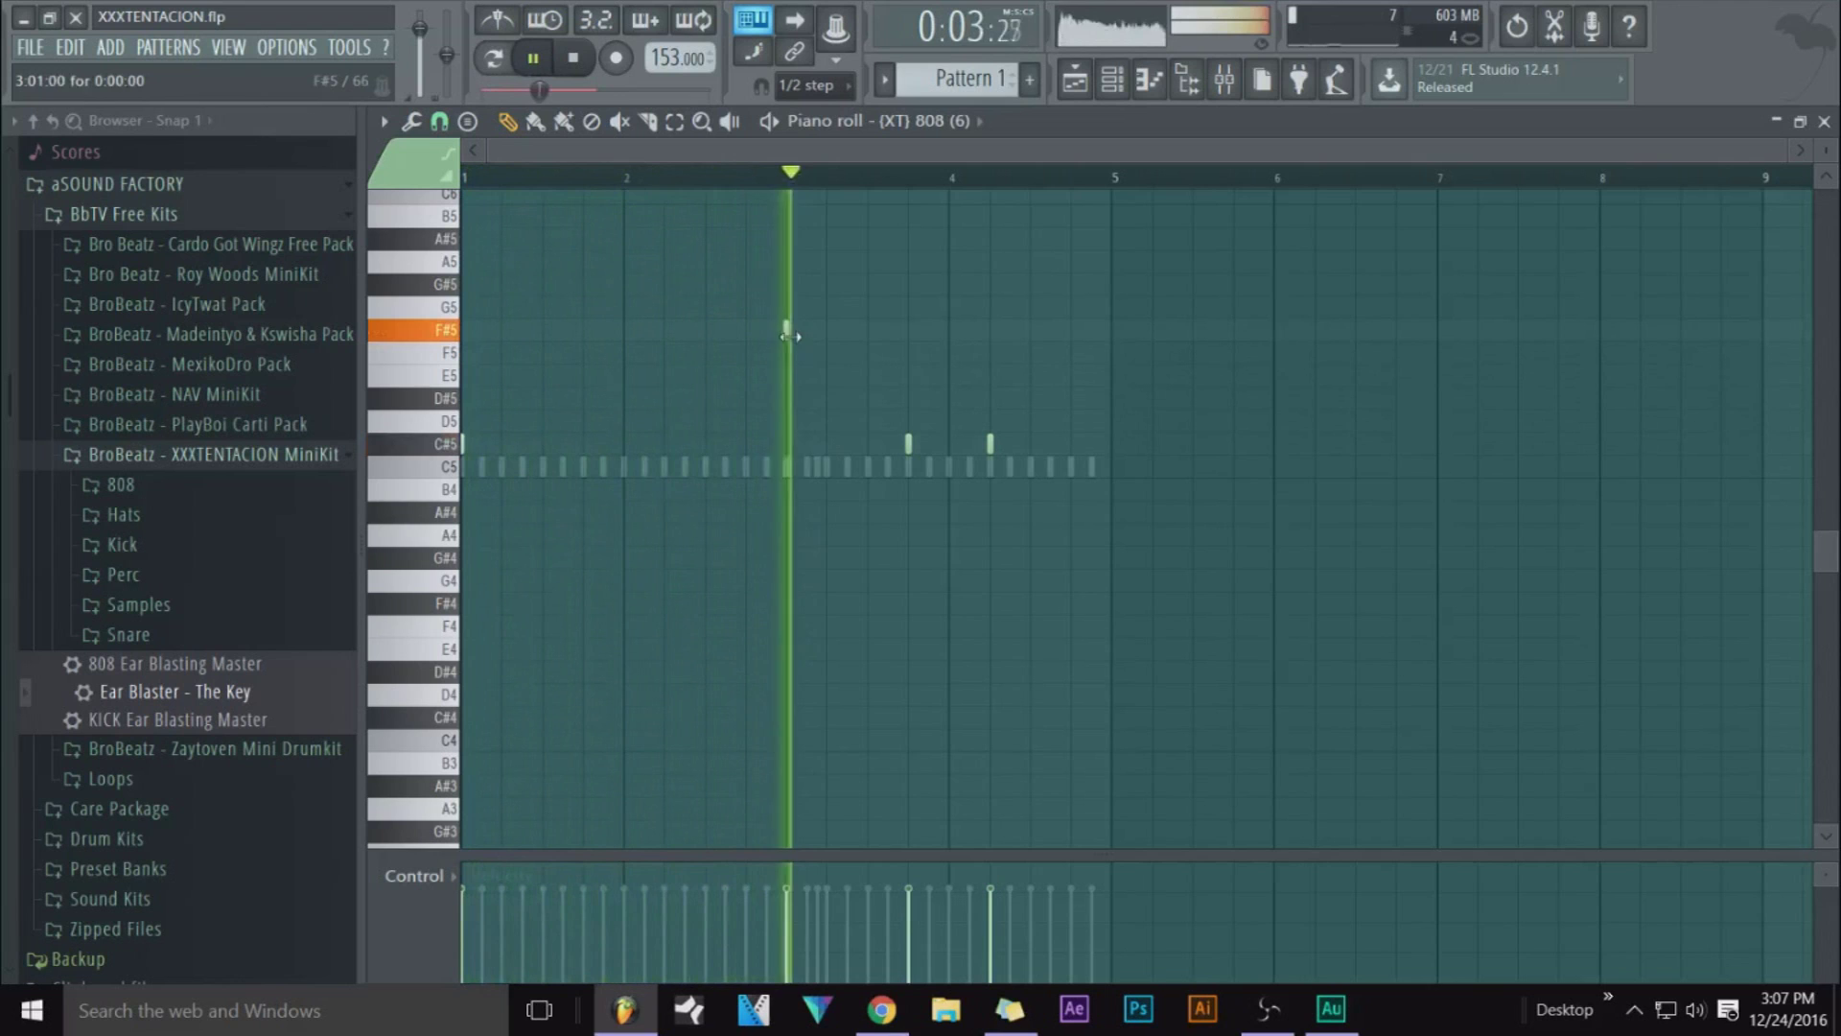
click(784, 352)
key(space)
key(space)
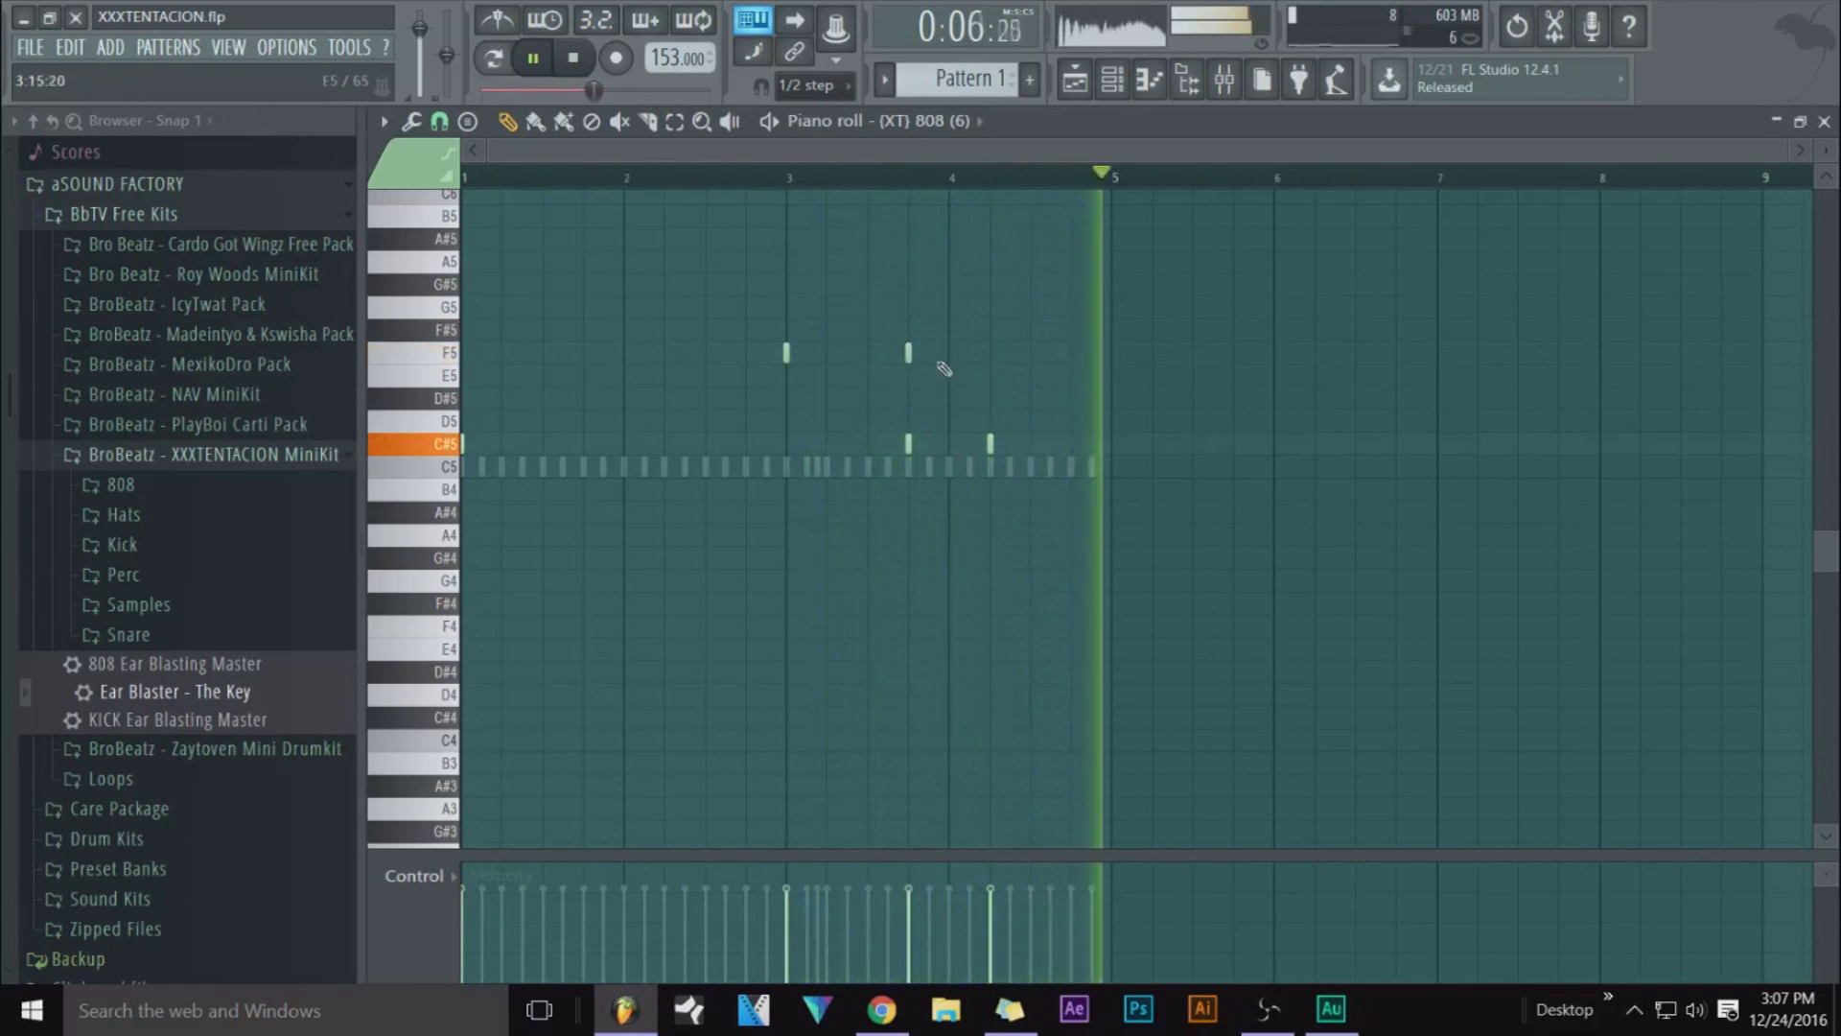
Duplicate all of Pattern 1's 808 notes into bars 5 to 8, clear the selection, and stop playback
key(ctrl+a)
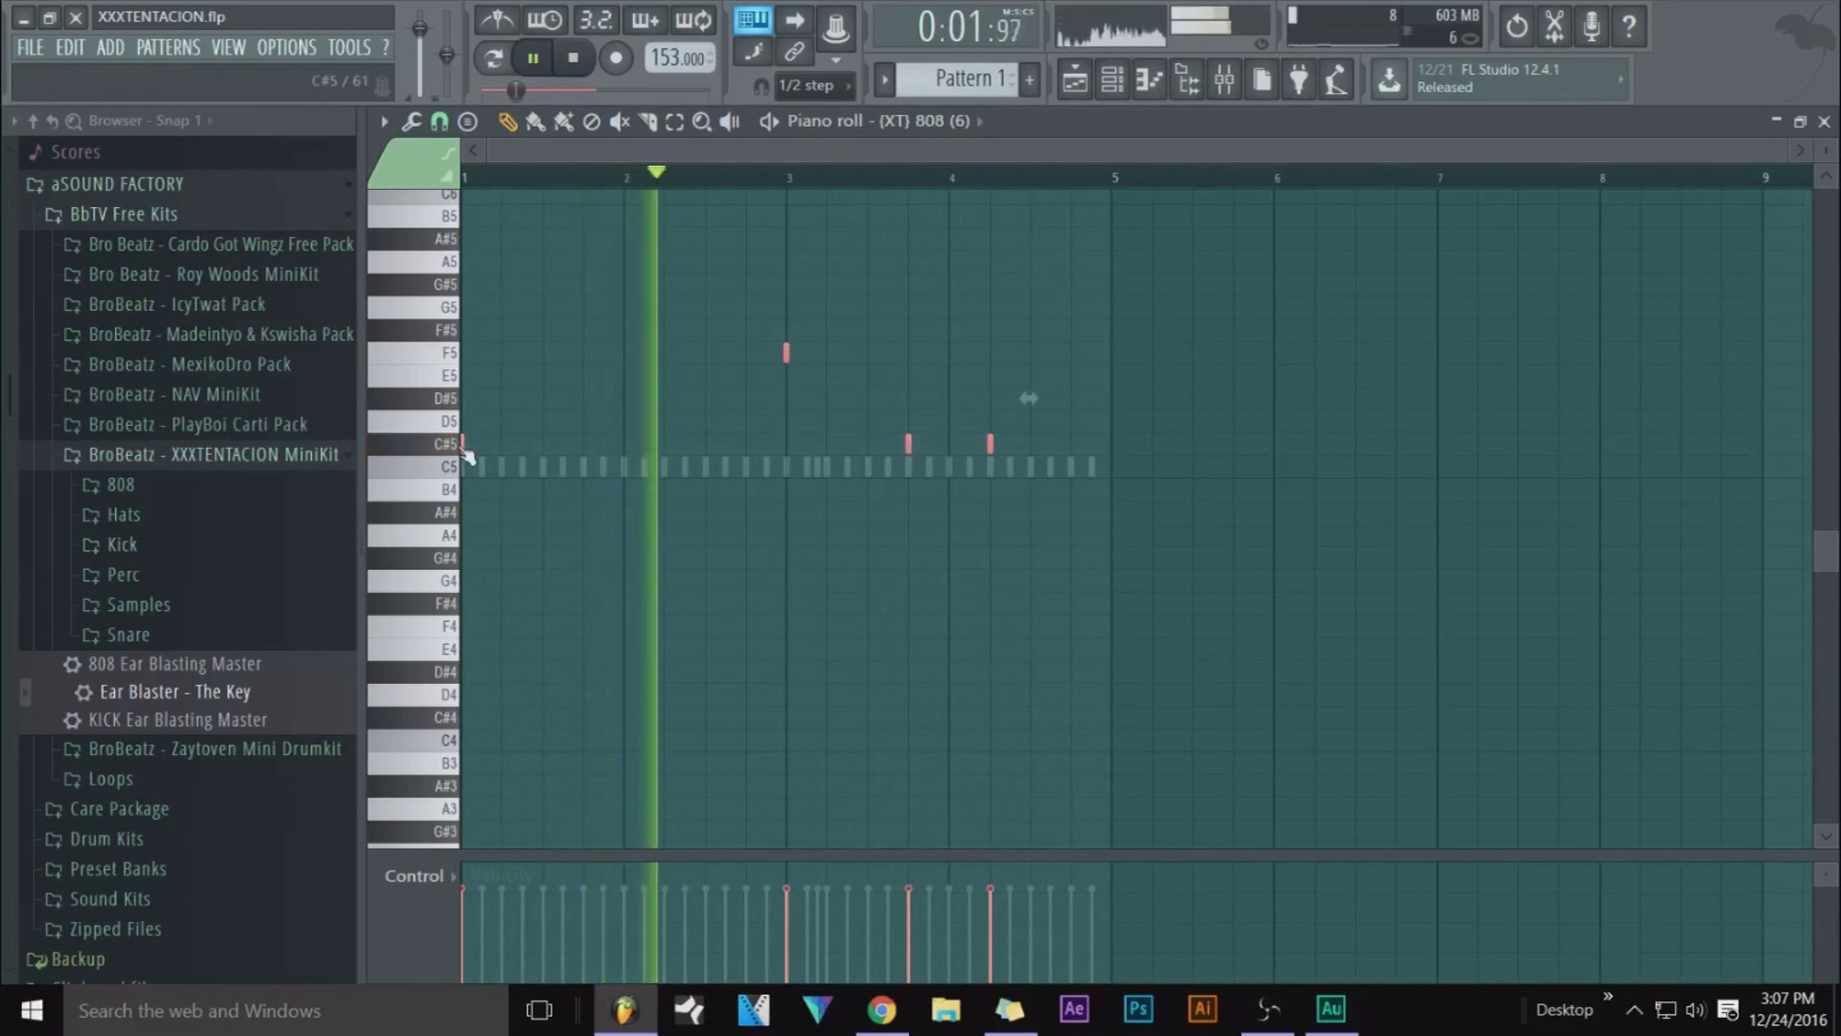
key(ctrl+b)
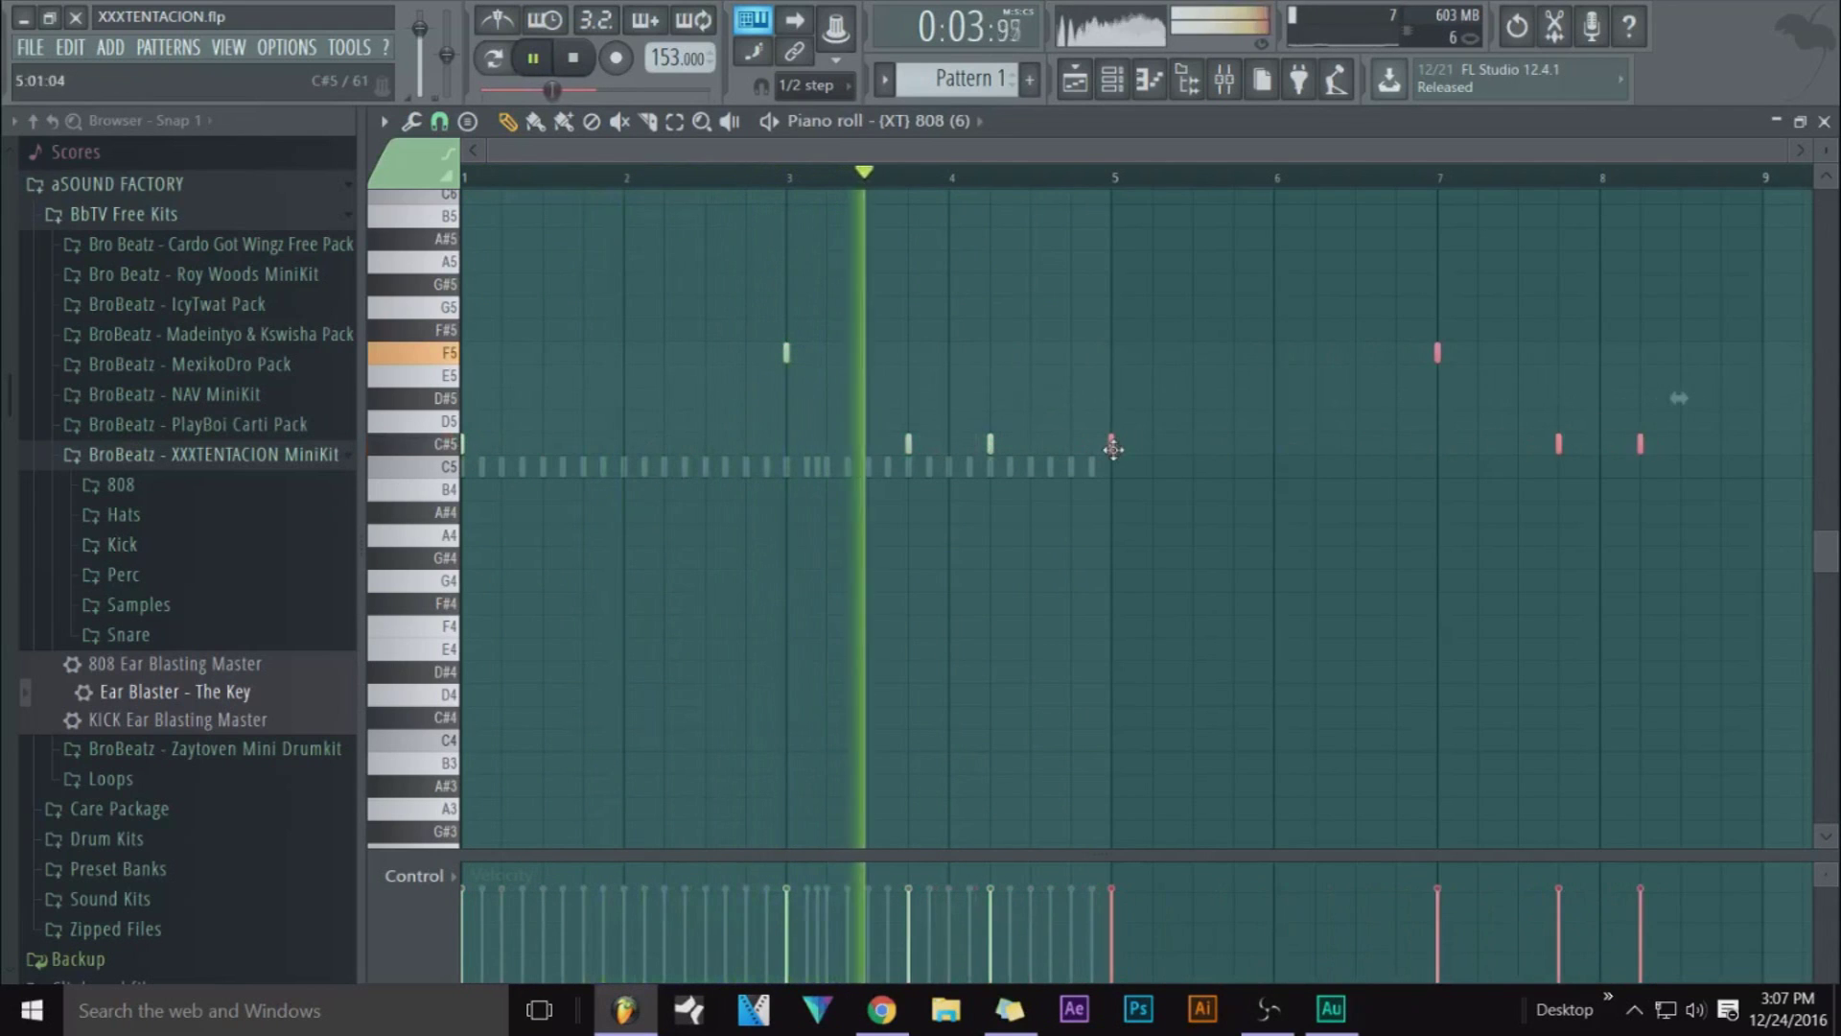
key(ctrl+d)
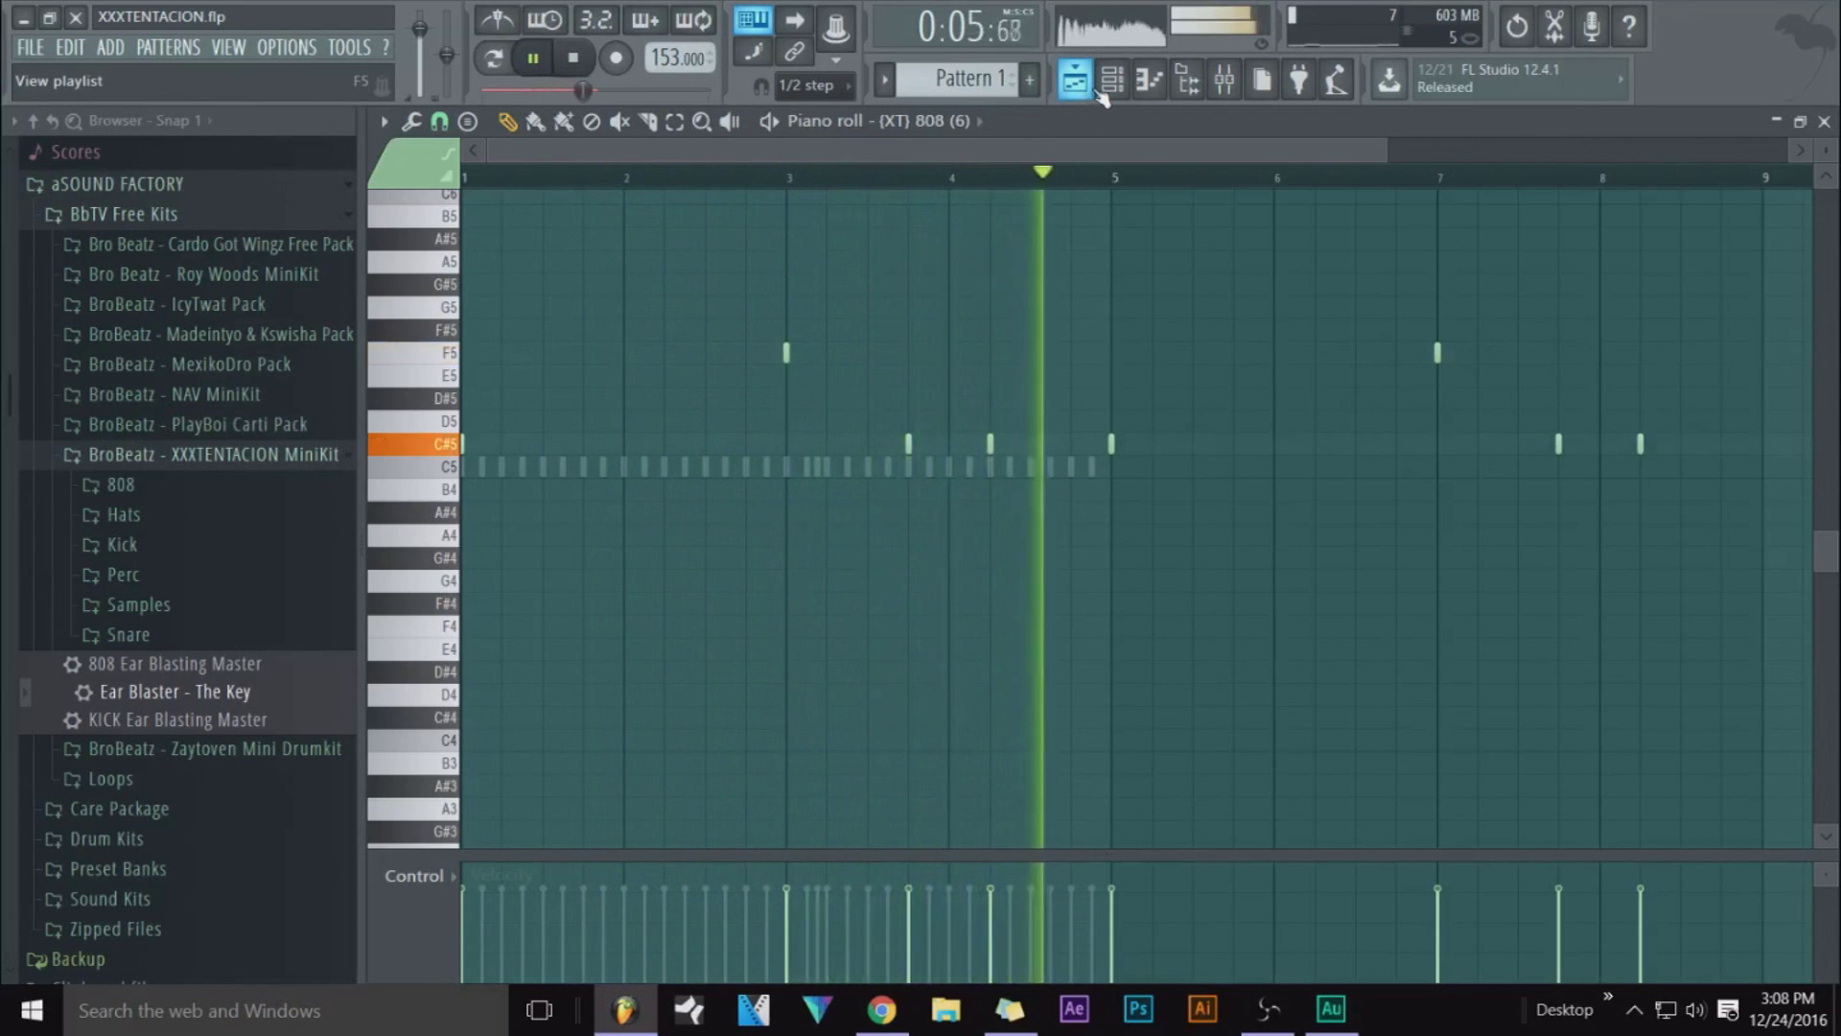
key(space)
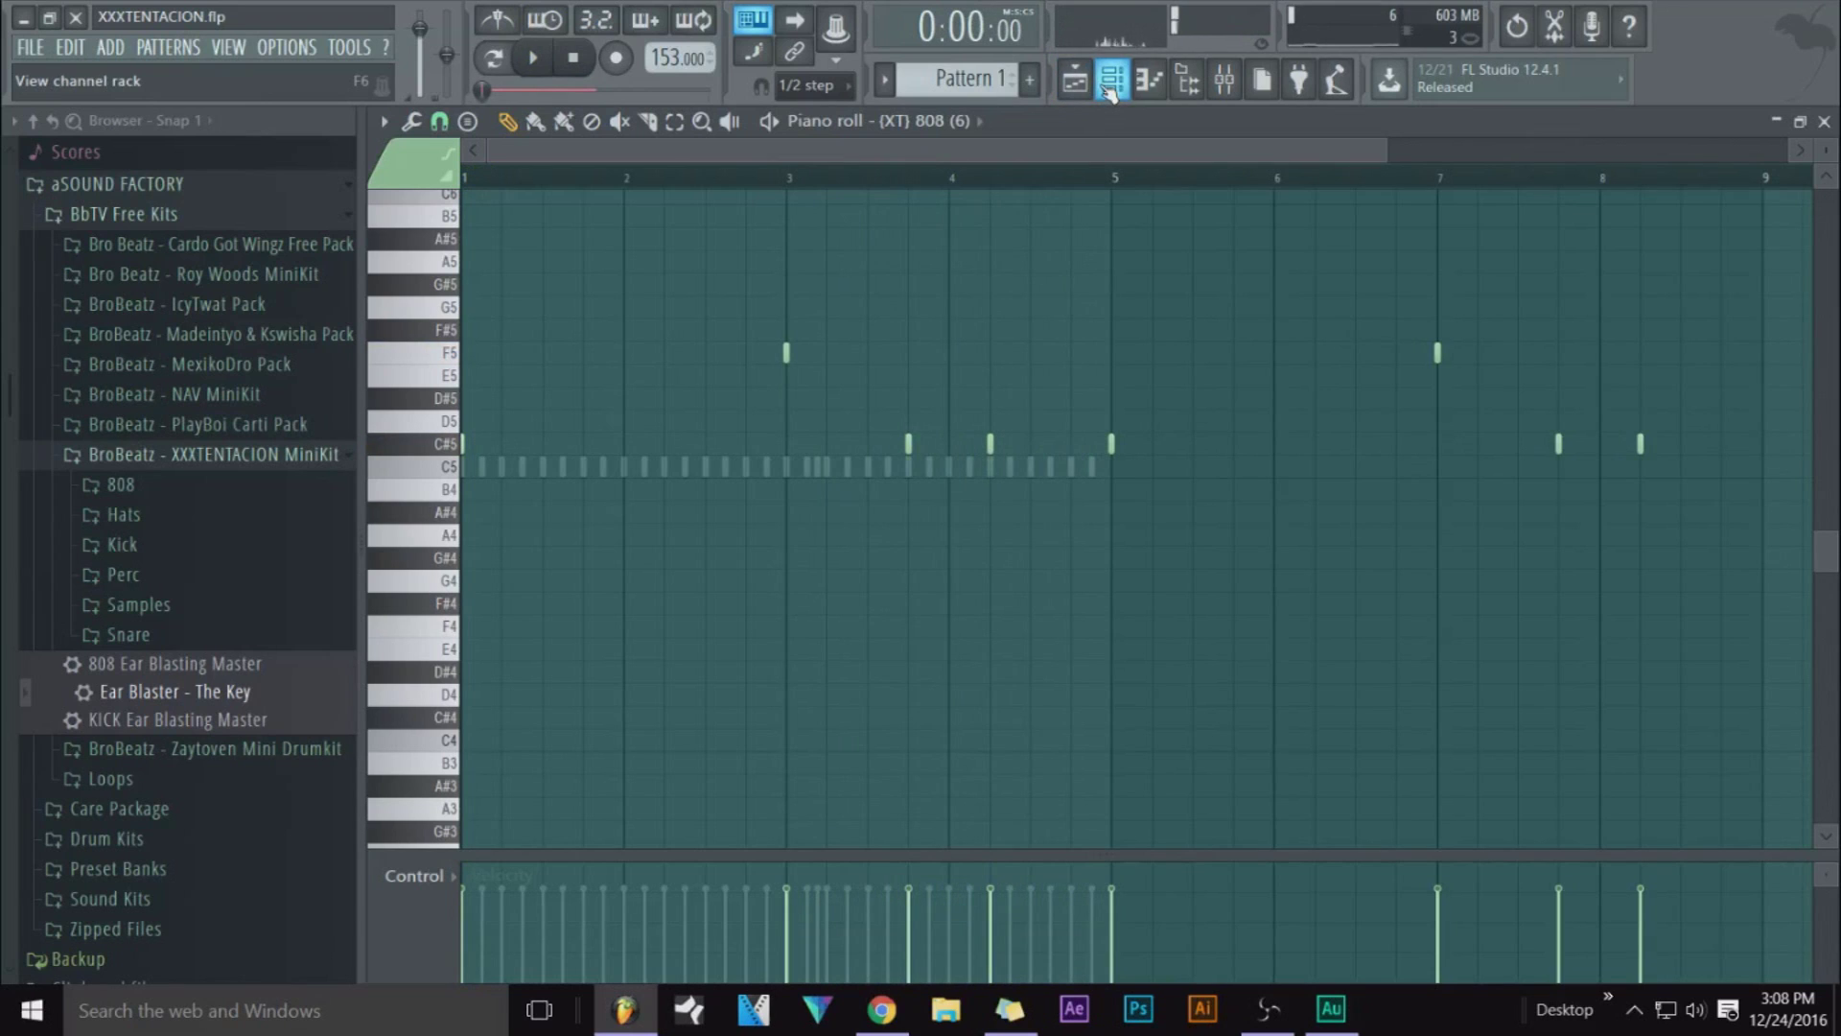
Delete the four duplicated 808 notes from bars 5 to 8
right_click(1639, 443)
right_click(1558, 443)
right_click(1437, 351)
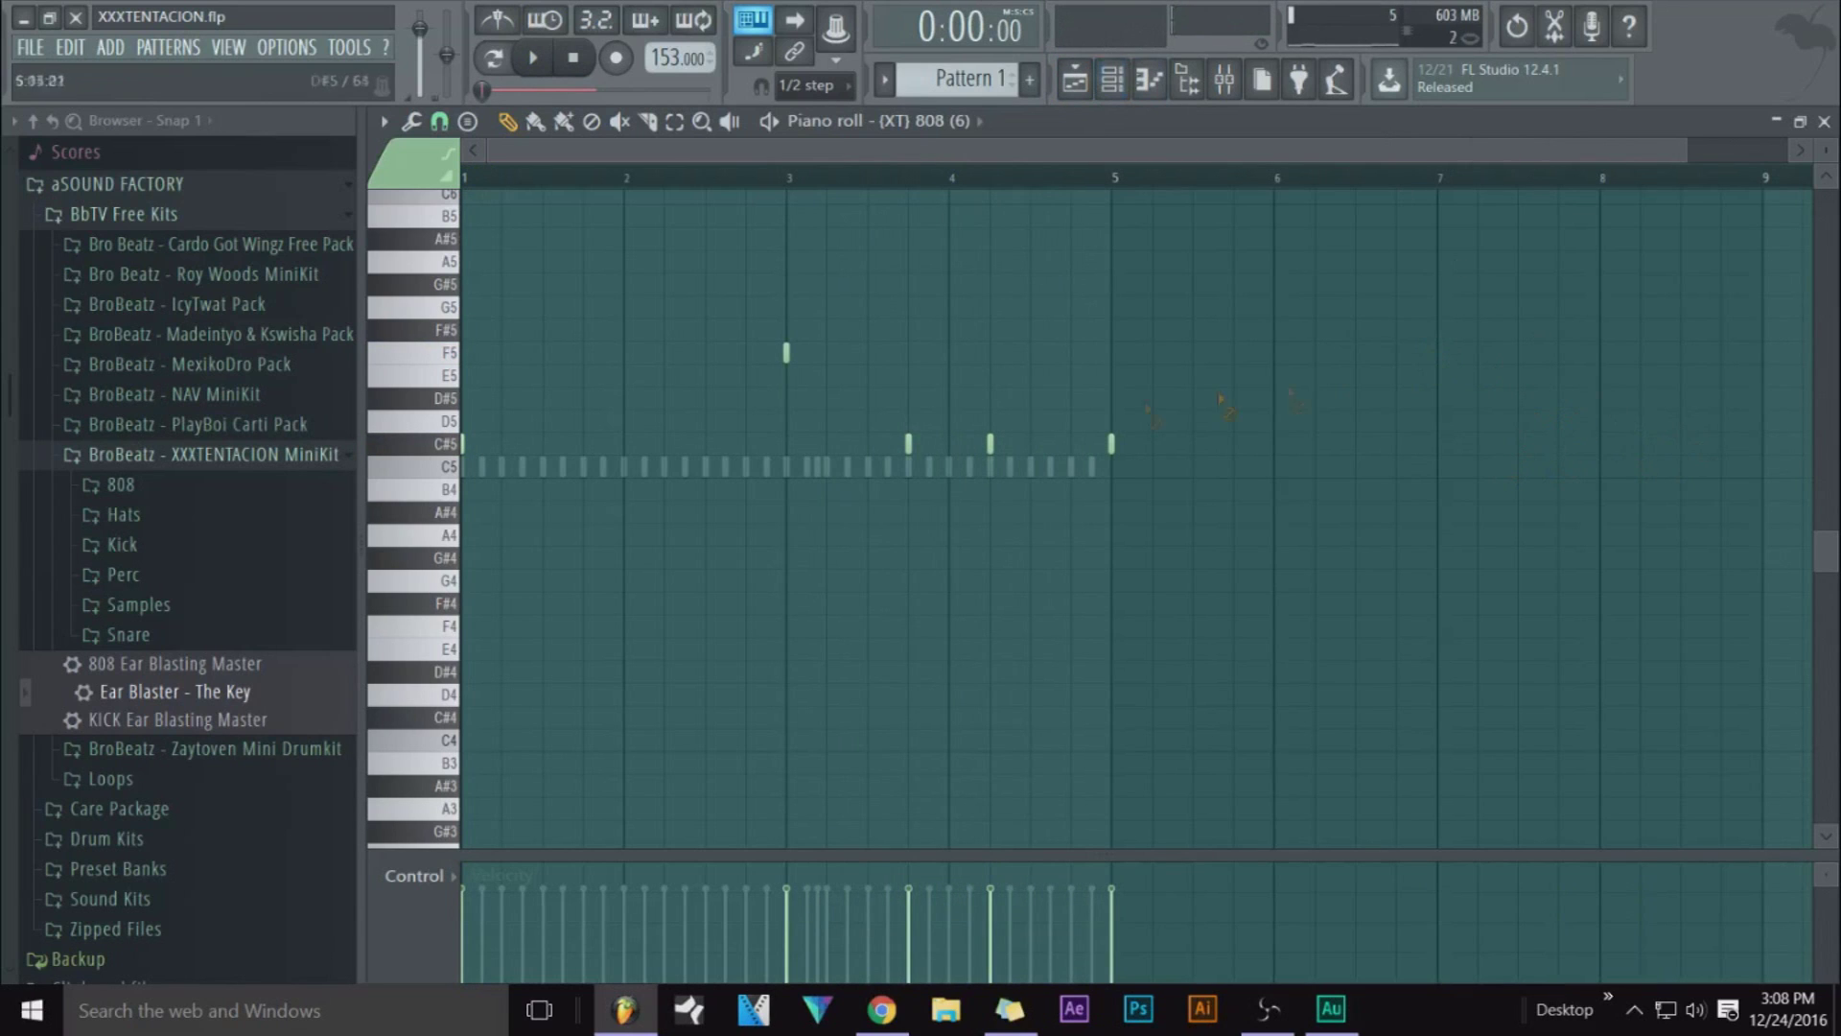
right_click(1110, 444)
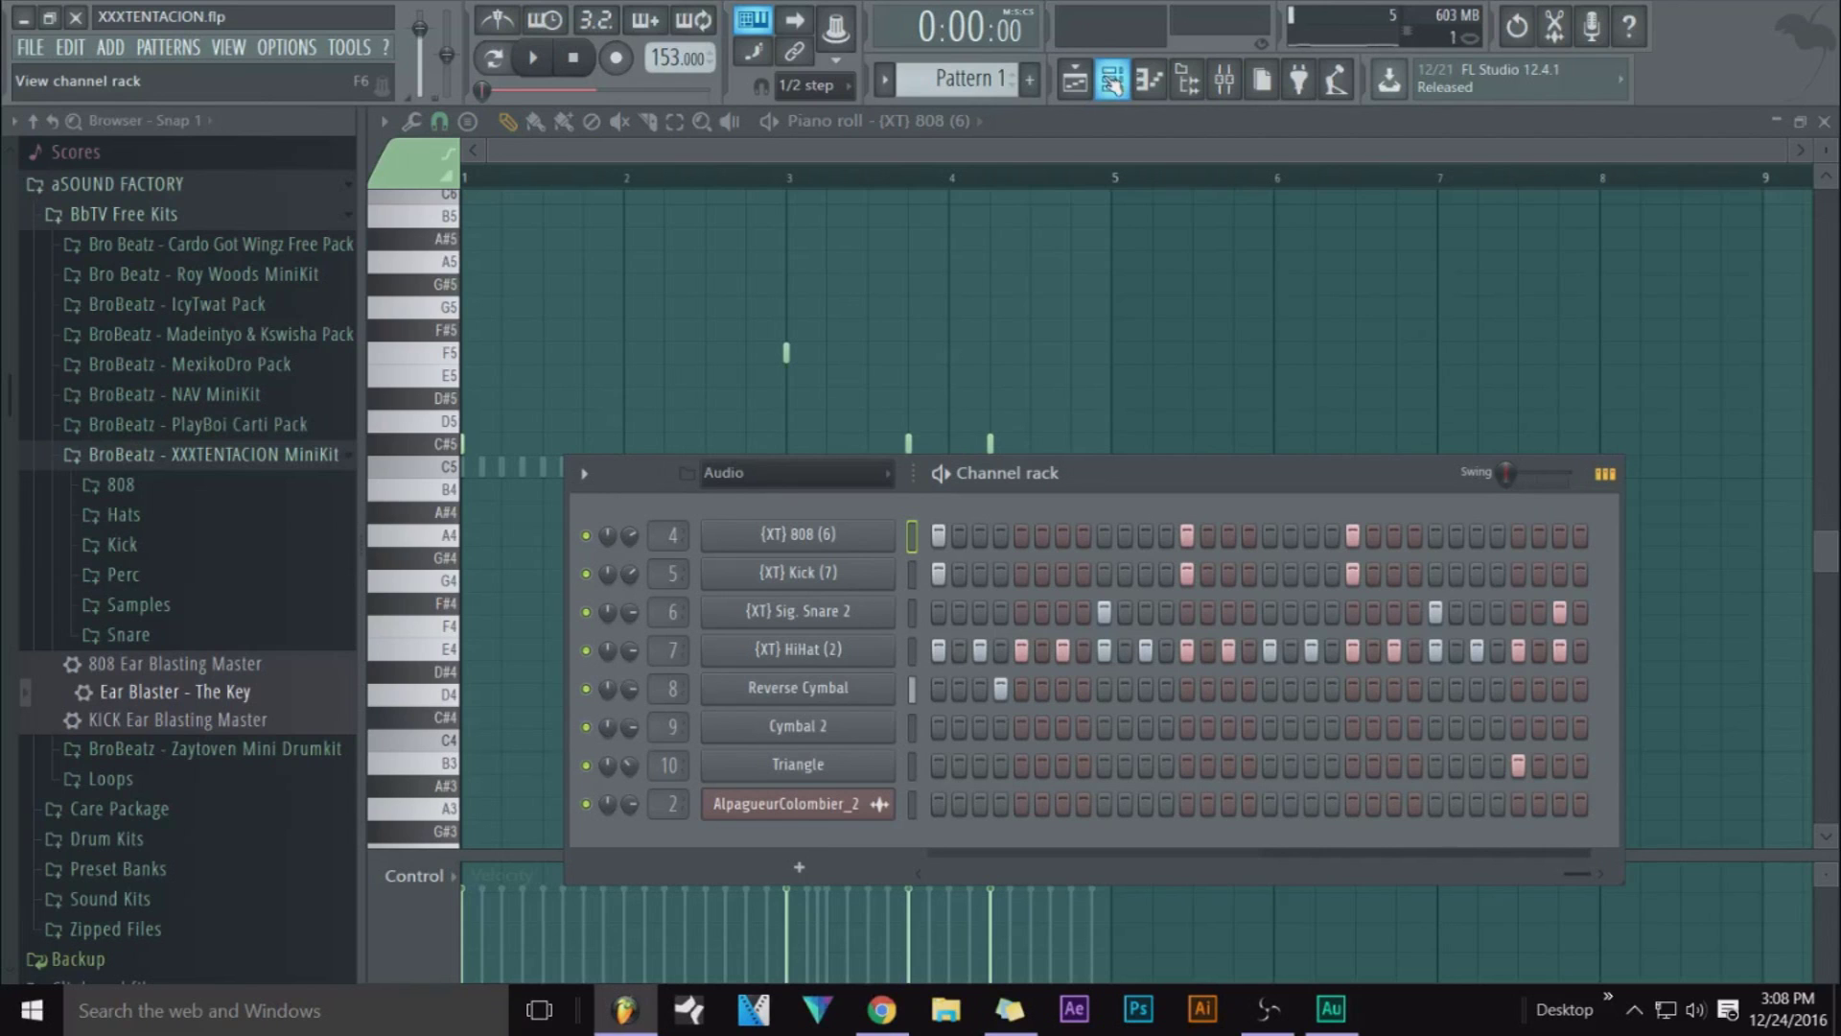
In the playlist, replace Track 4's Pattern 2 clip with a unique copy of Pattern 1 placed at bar 5
click(1111, 84)
click(1110, 84)
click(1073, 81)
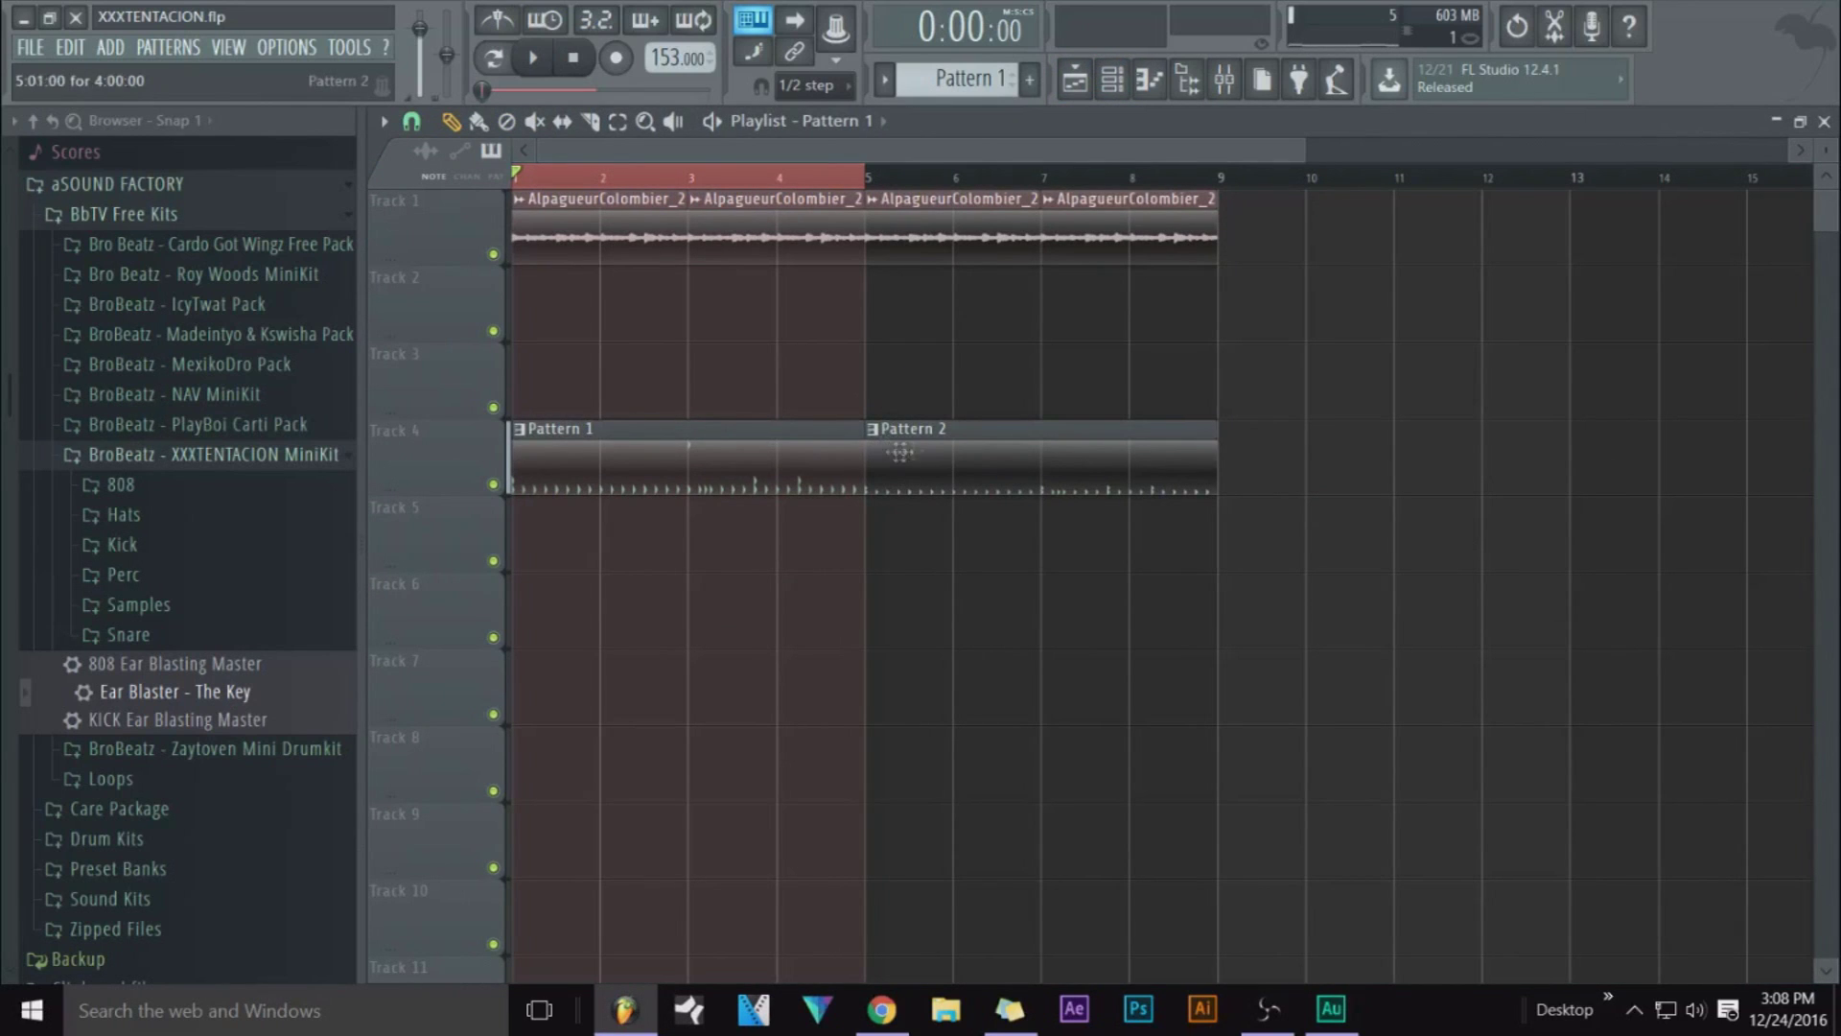
right_click(929, 451)
click(715, 451)
click(959, 451)
right_click(958, 446)
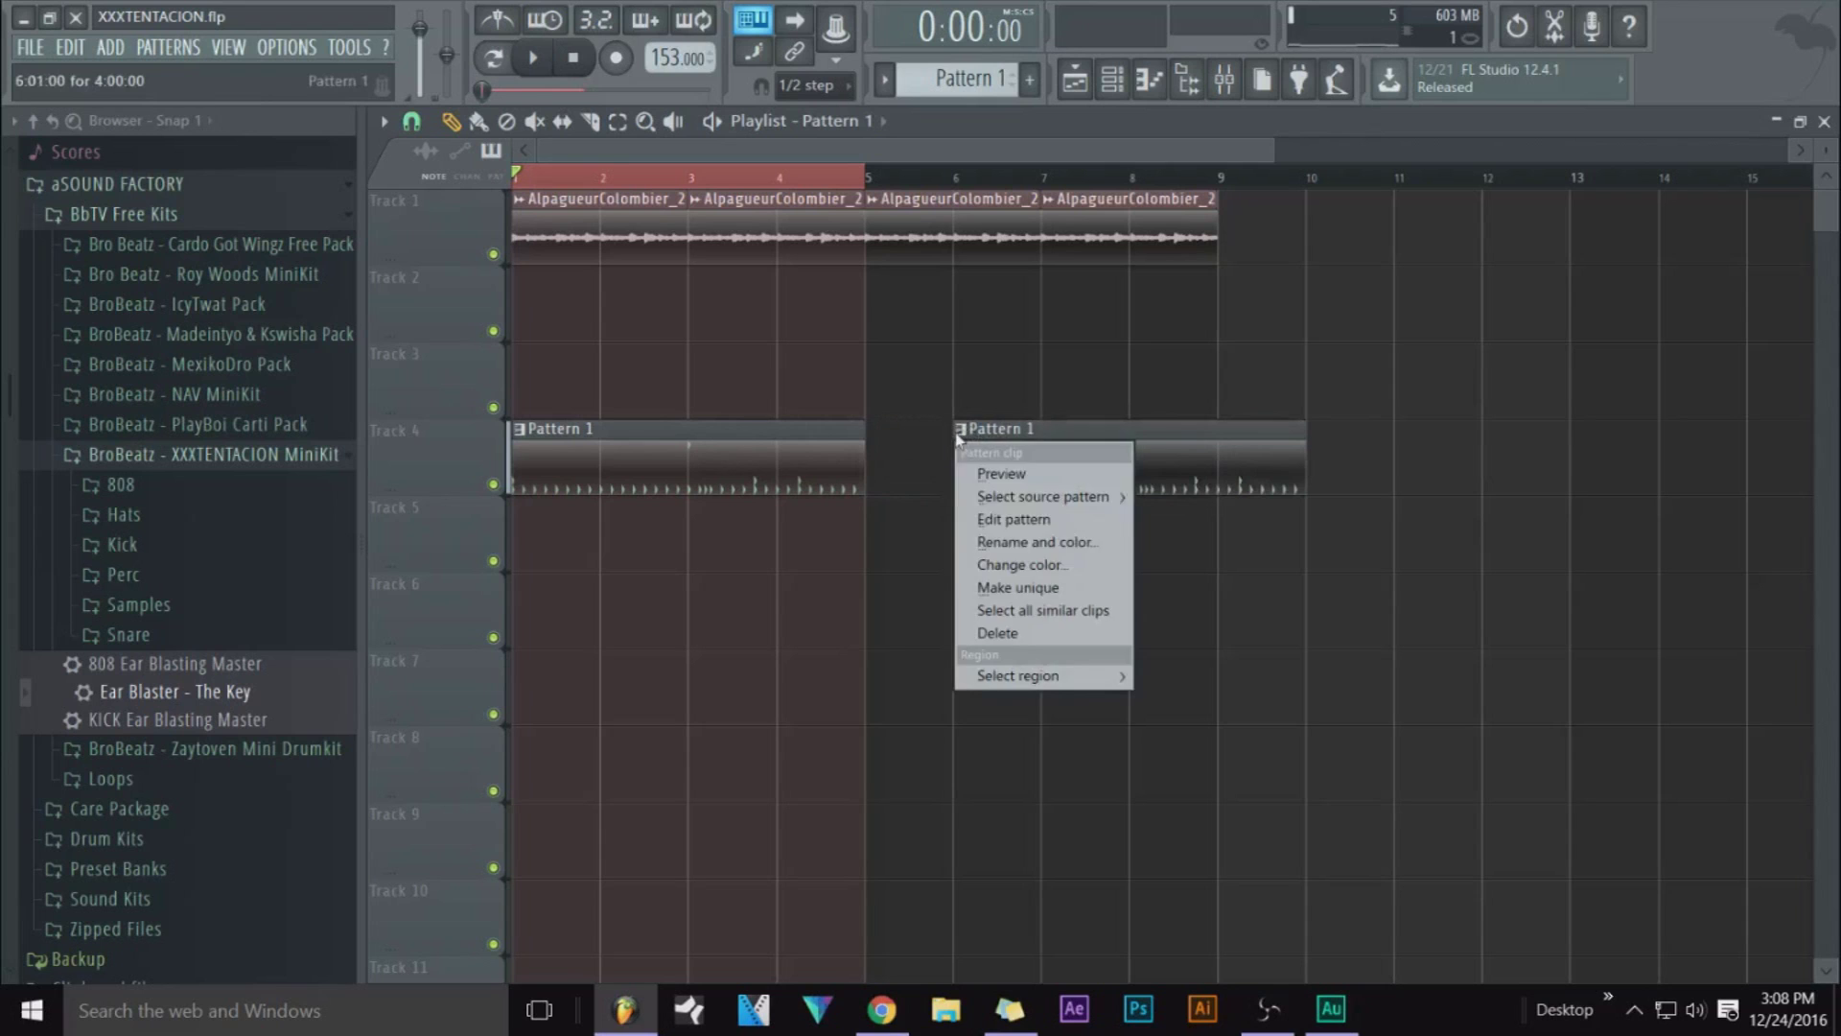
click(1047, 588)
drag(1081, 452, 1026, 475)
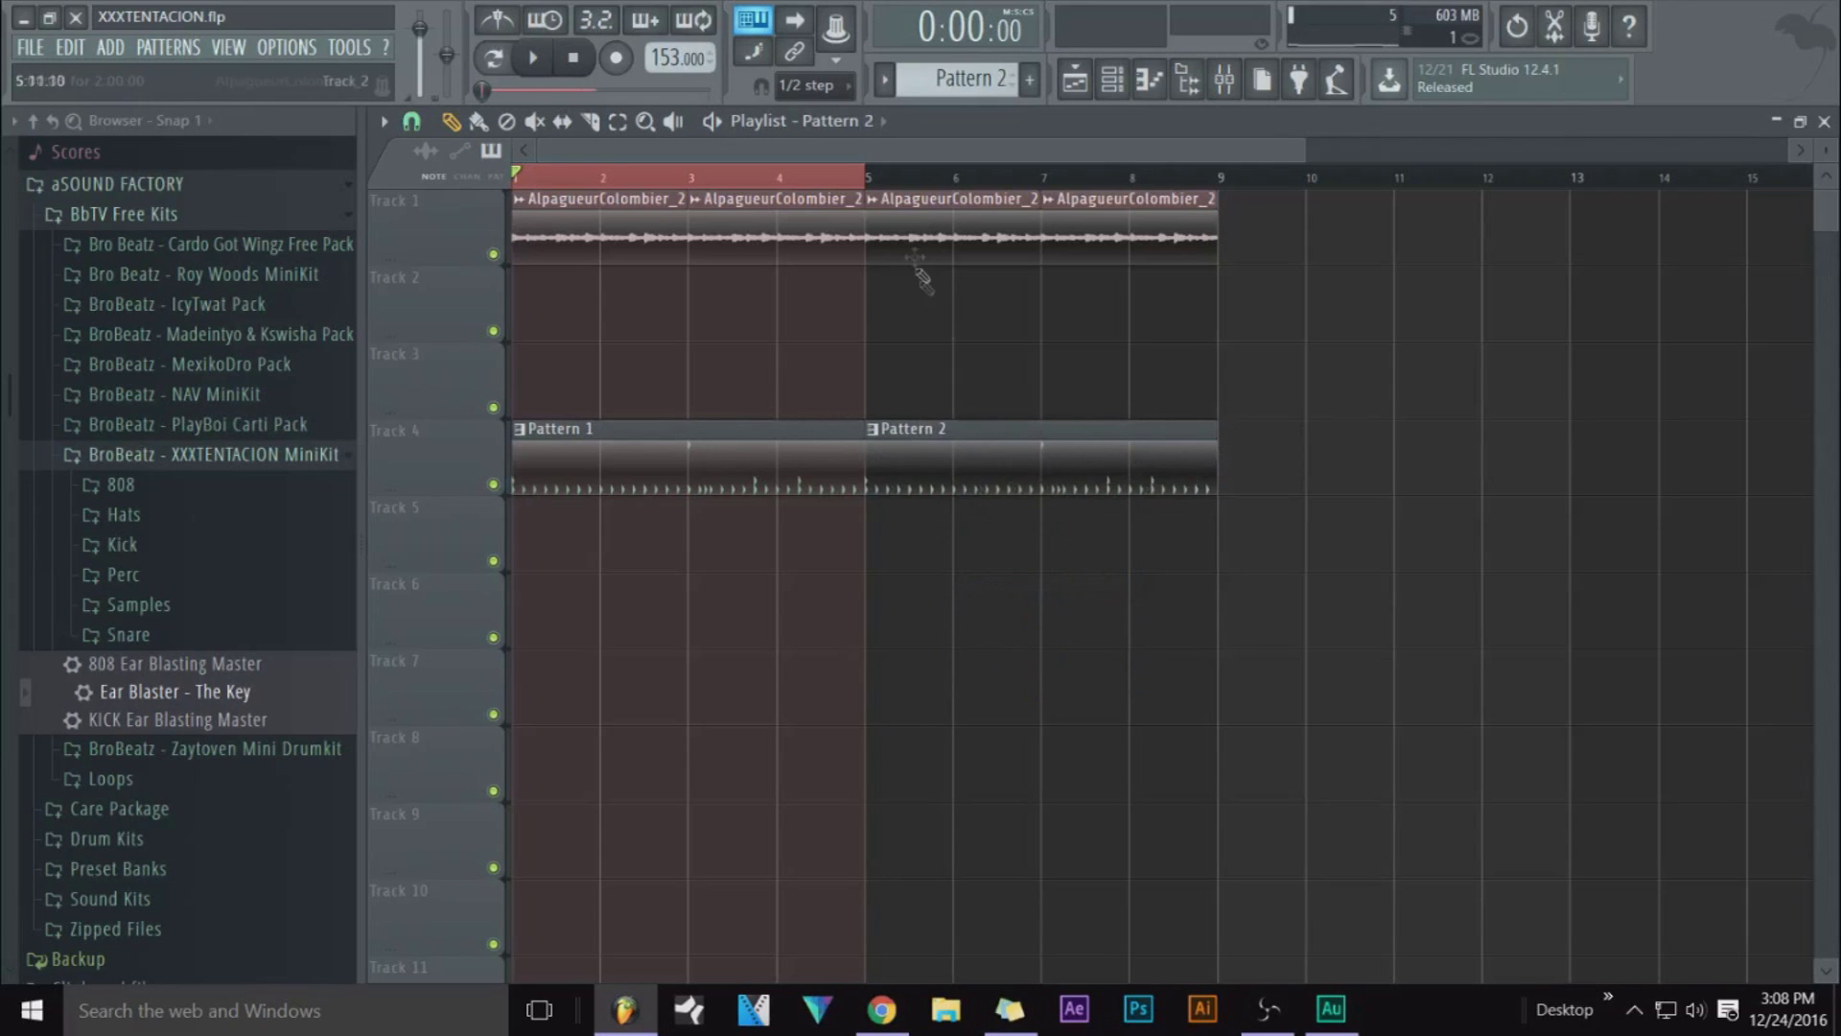
Select bars 5 to 8 on the playlist timeline and open the {XT} HiHat (2) piano roll for Pattern 2
drag(874, 177, 1181, 185)
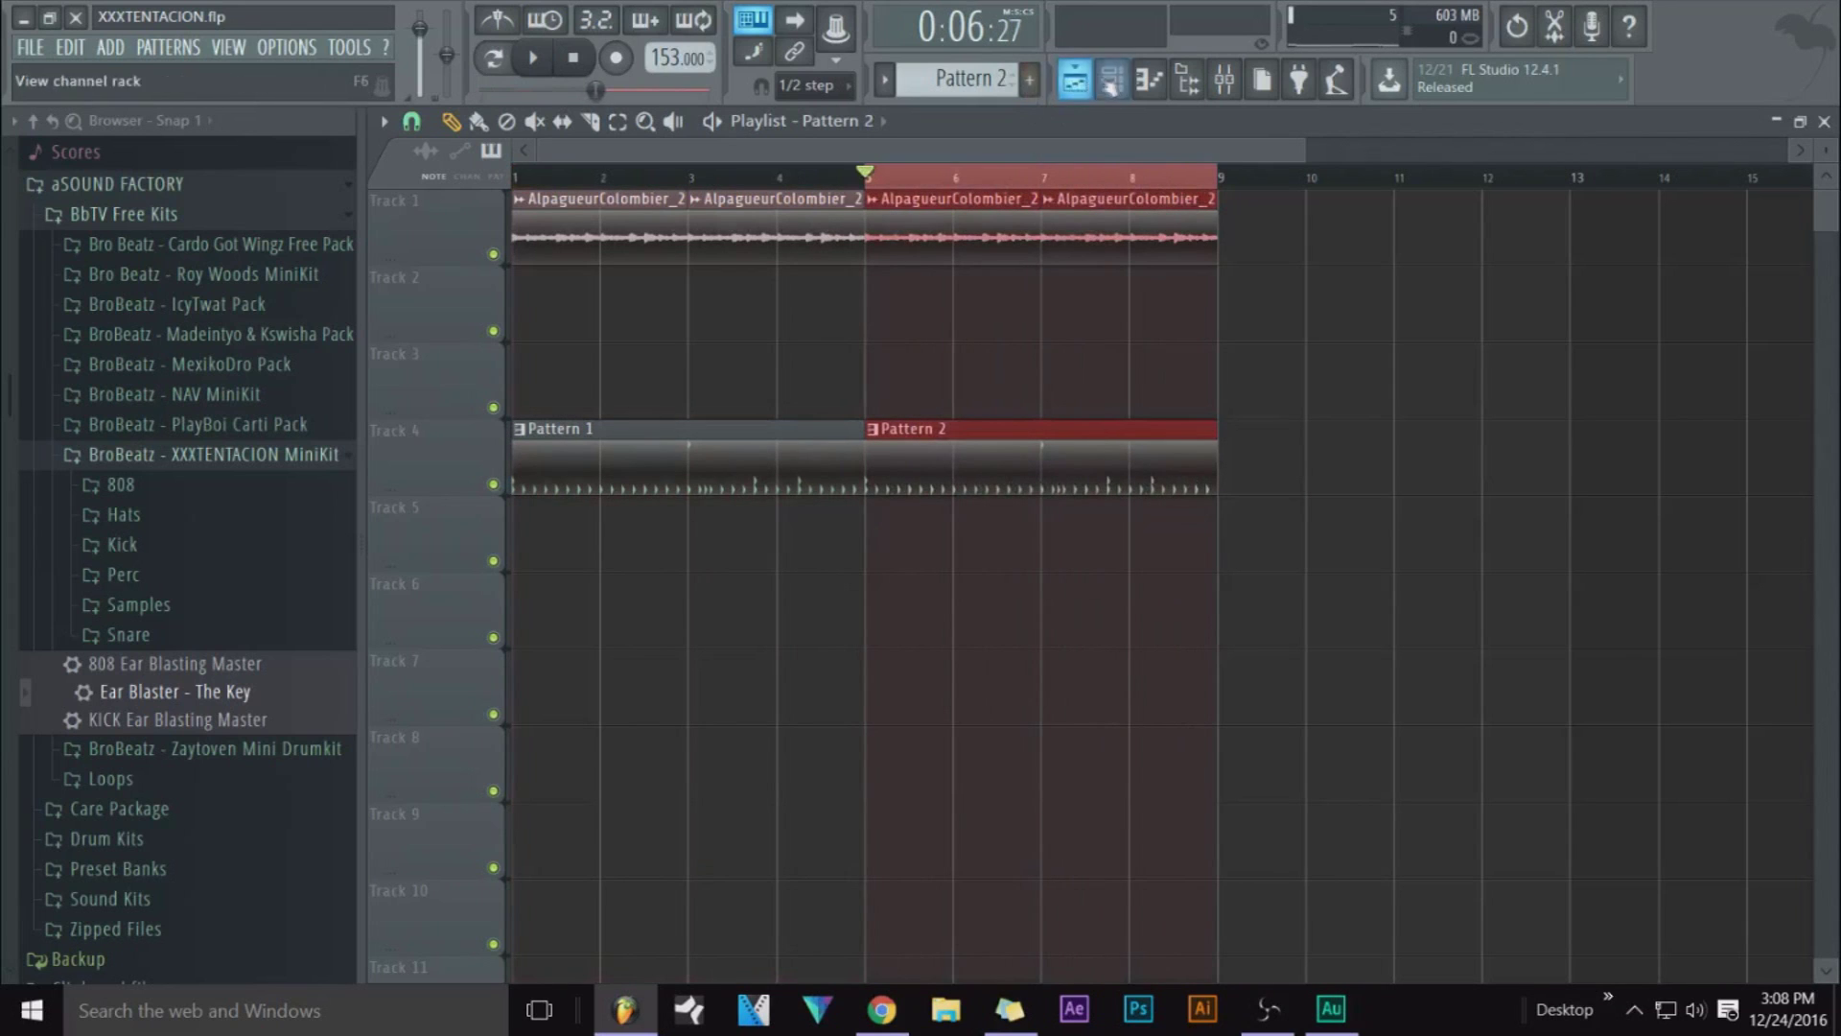
click(1109, 83)
click(878, 637)
right_click(868, 649)
click(920, 648)
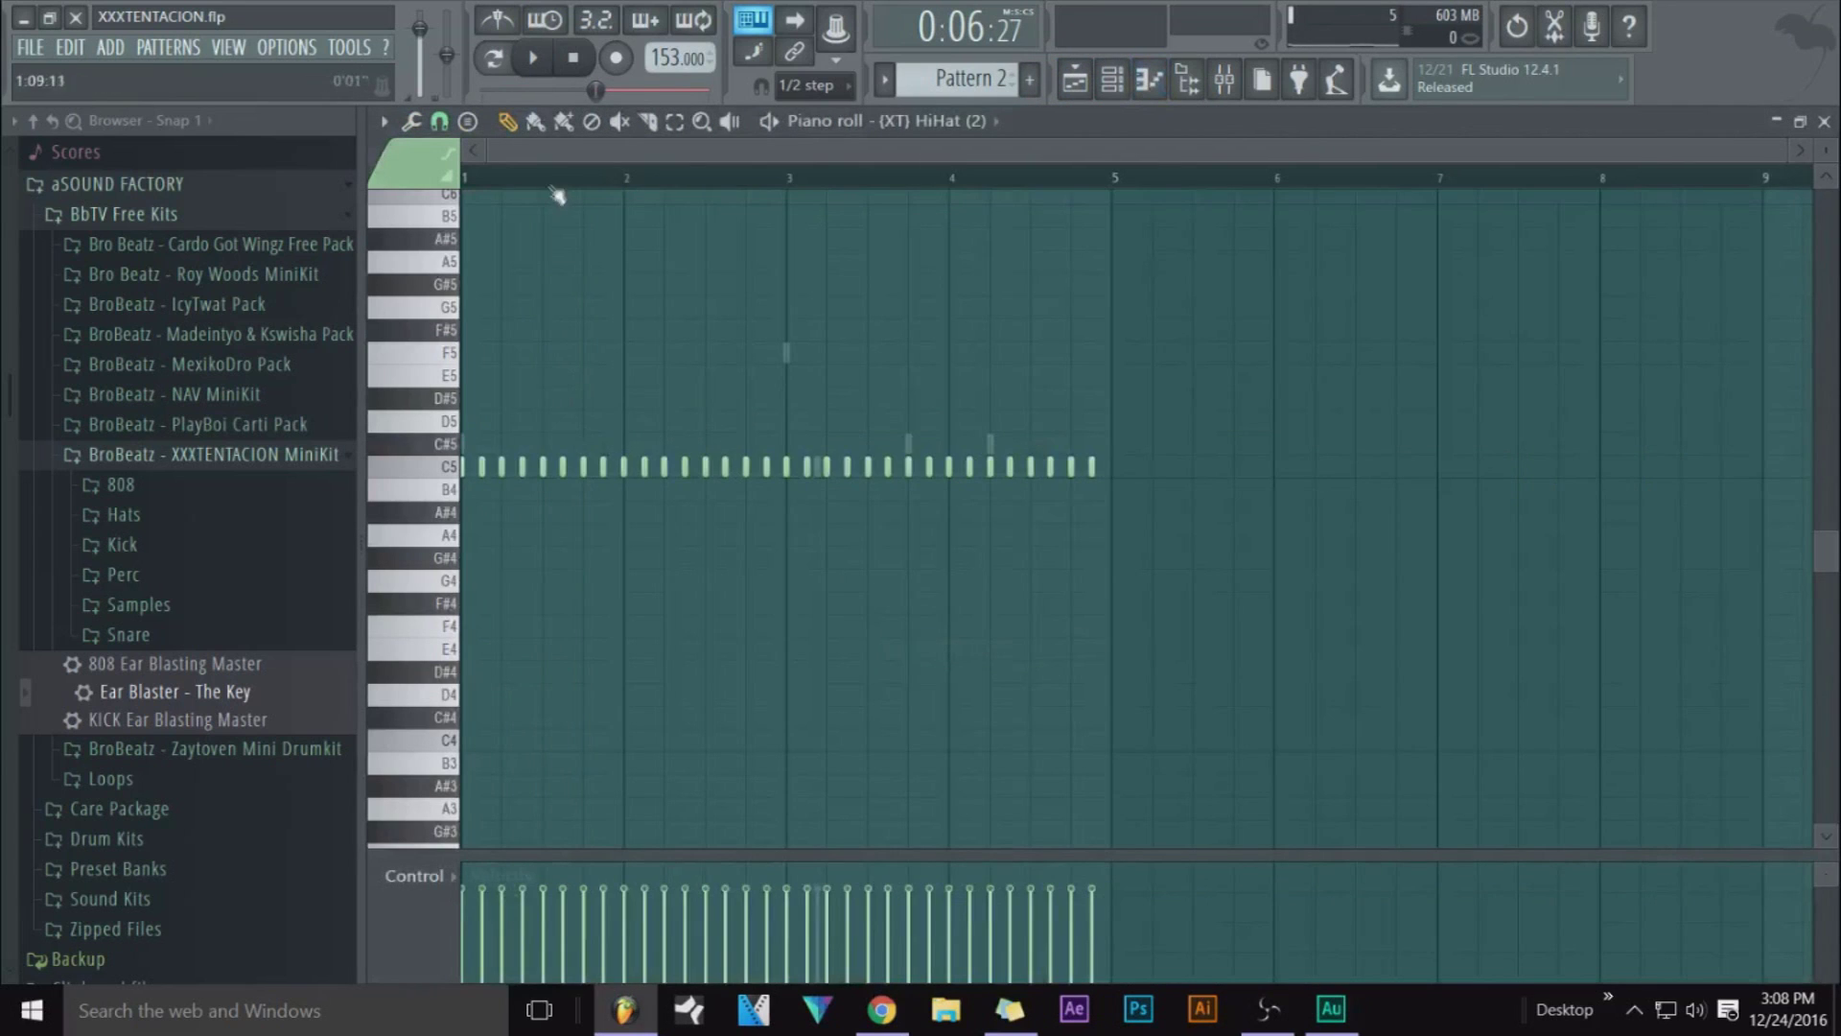
Draw a one-beat C5 hi-hat note at the end of bar 2 and chop it into a roll with rising velocities
scroll(480, 153, up, 3)
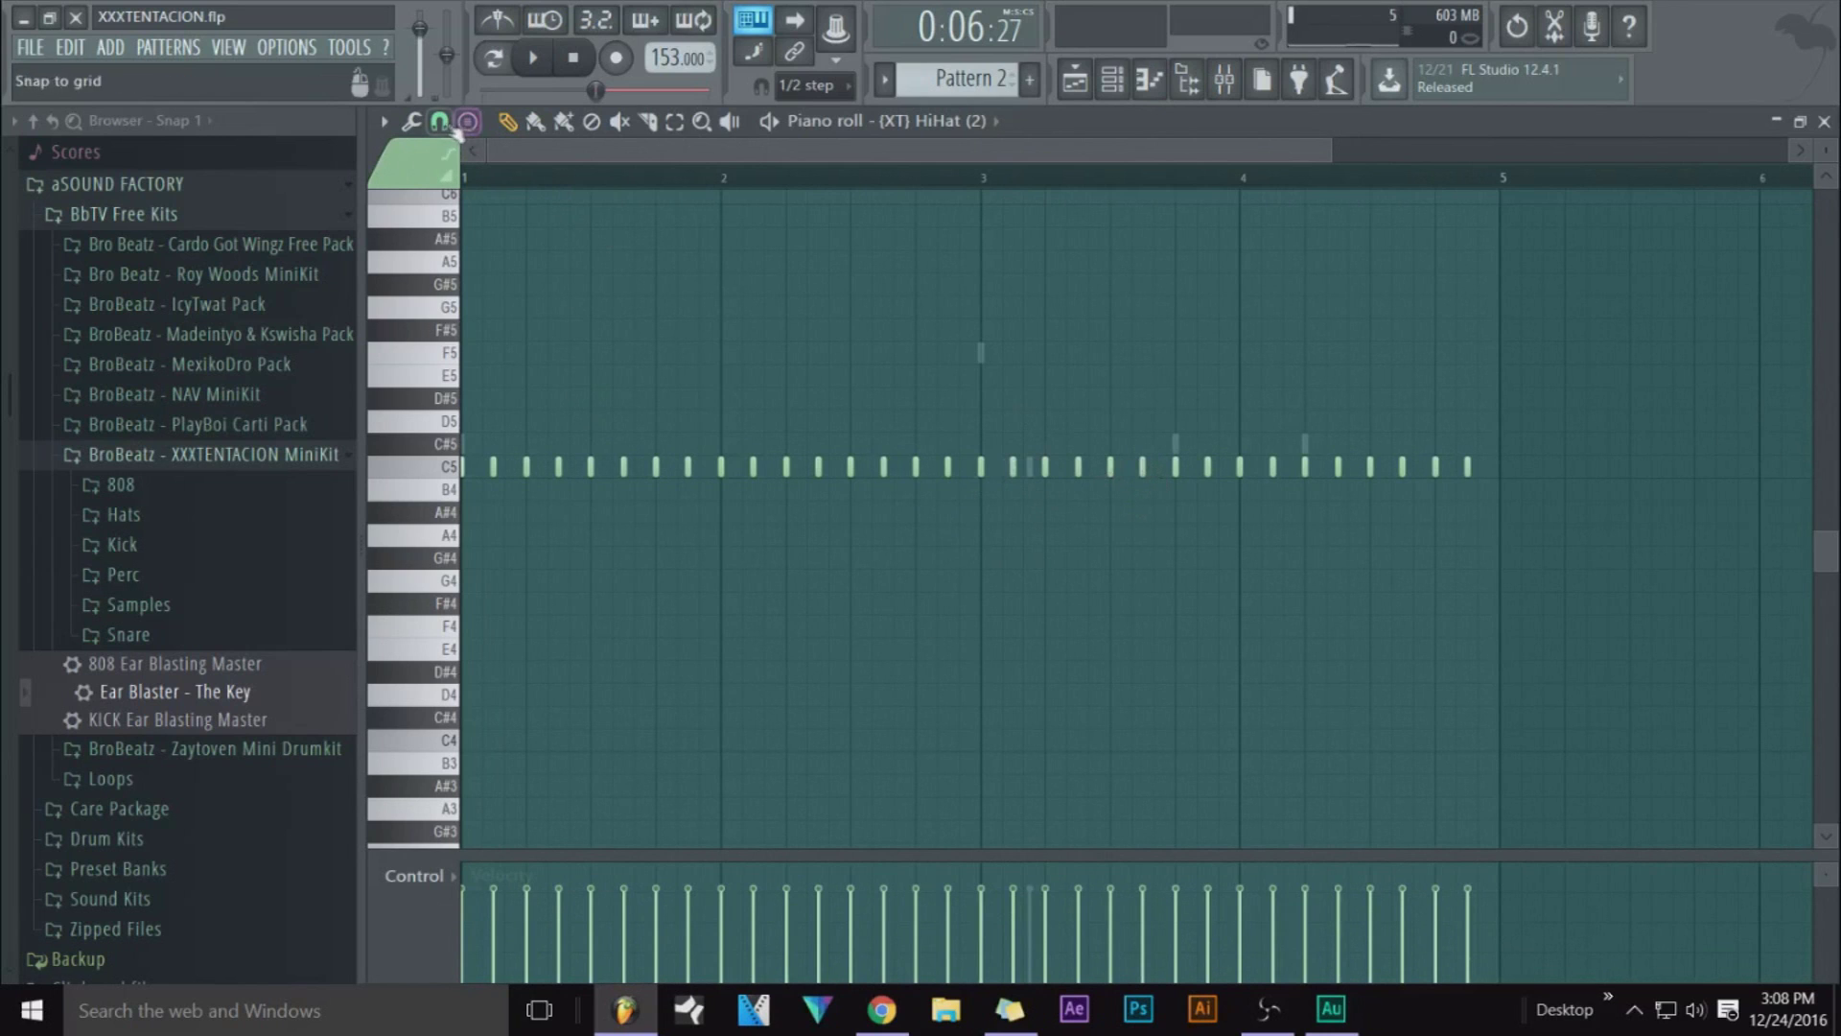
click(453, 128)
click(478, 396)
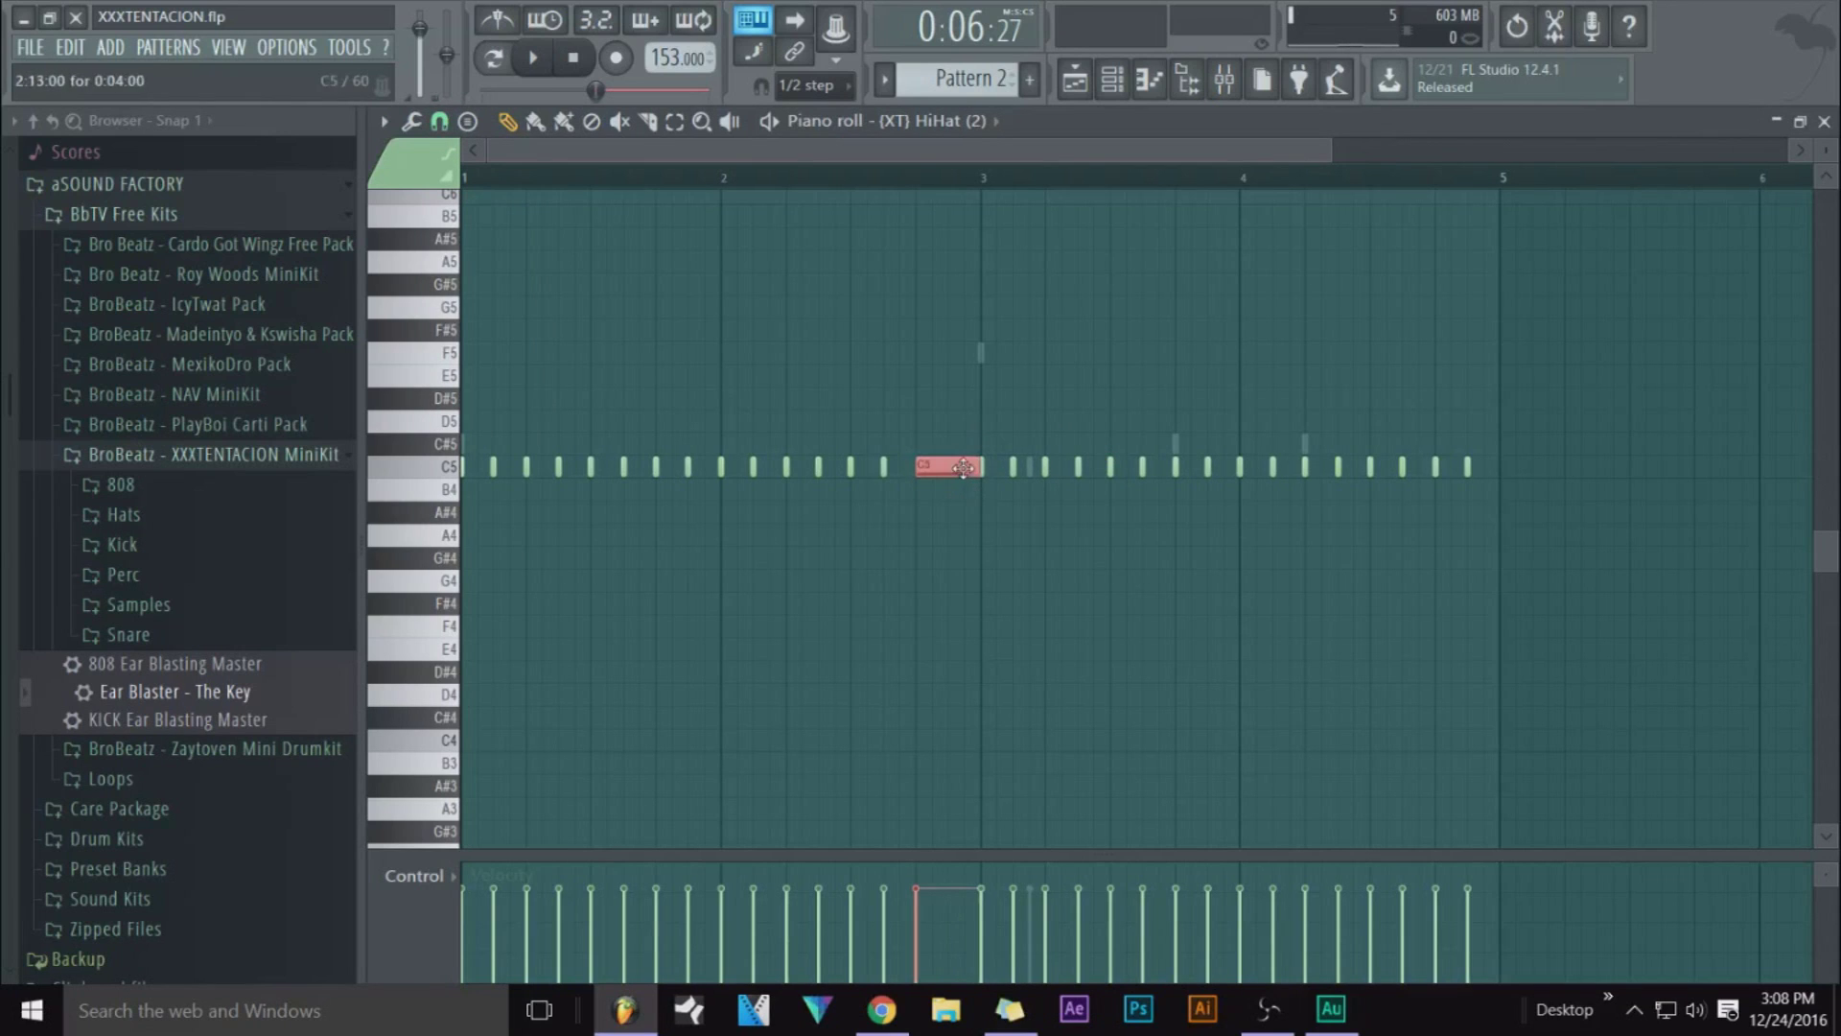
key(alt+u)
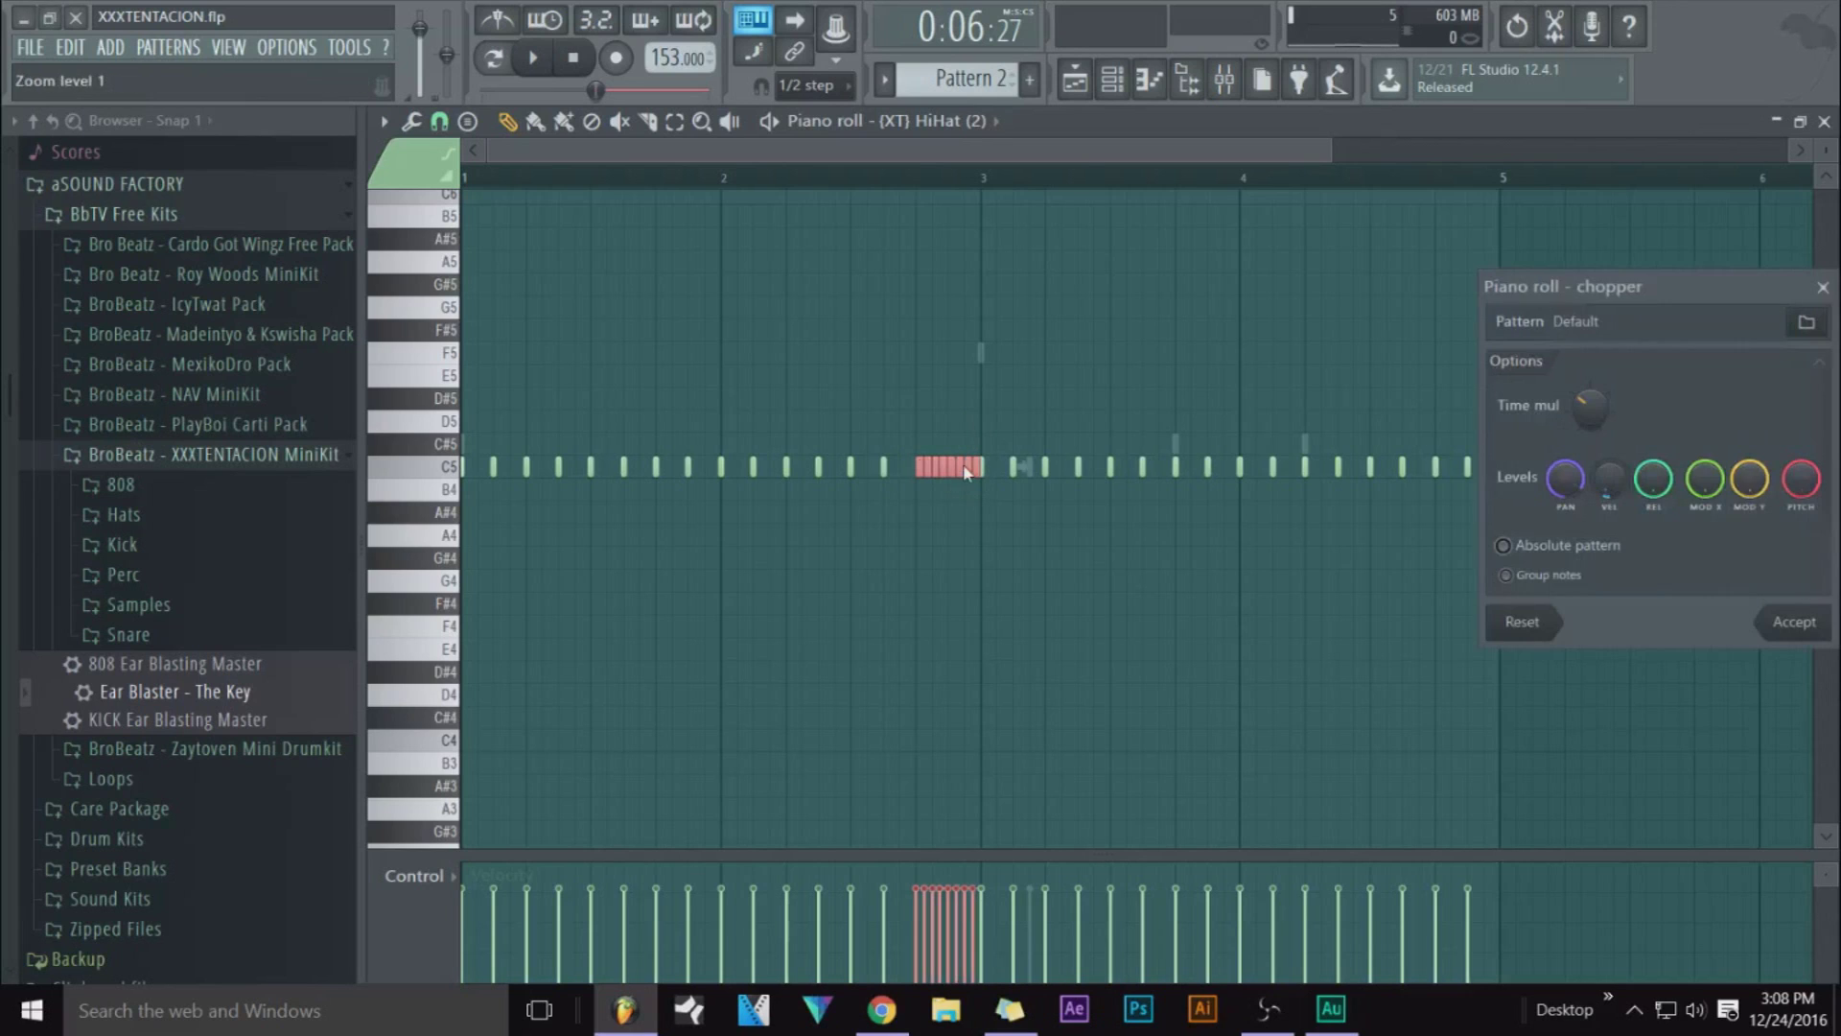
click(1802, 628)
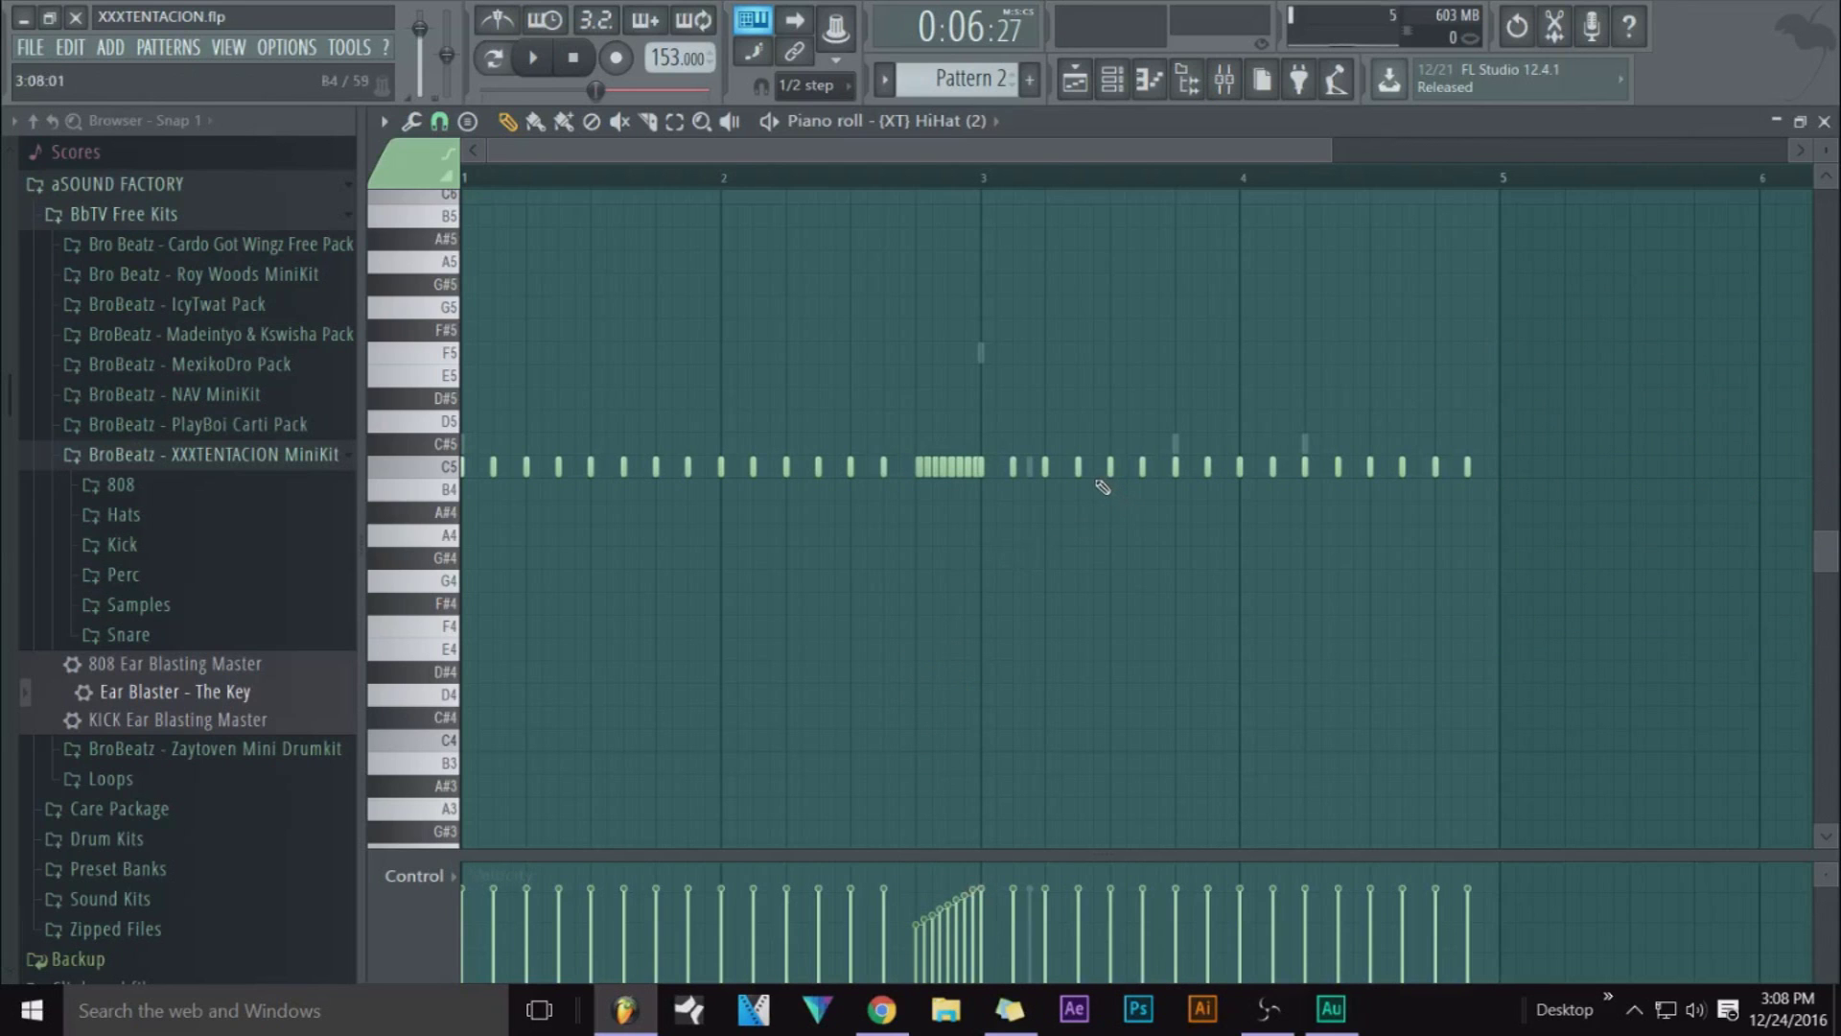
Add half-beat A4, A#4, F5 and C5 notes from the start of bar 4, chopped into rolls with the A4 roll's velocities rising
drag(884, 150, 1027, 161)
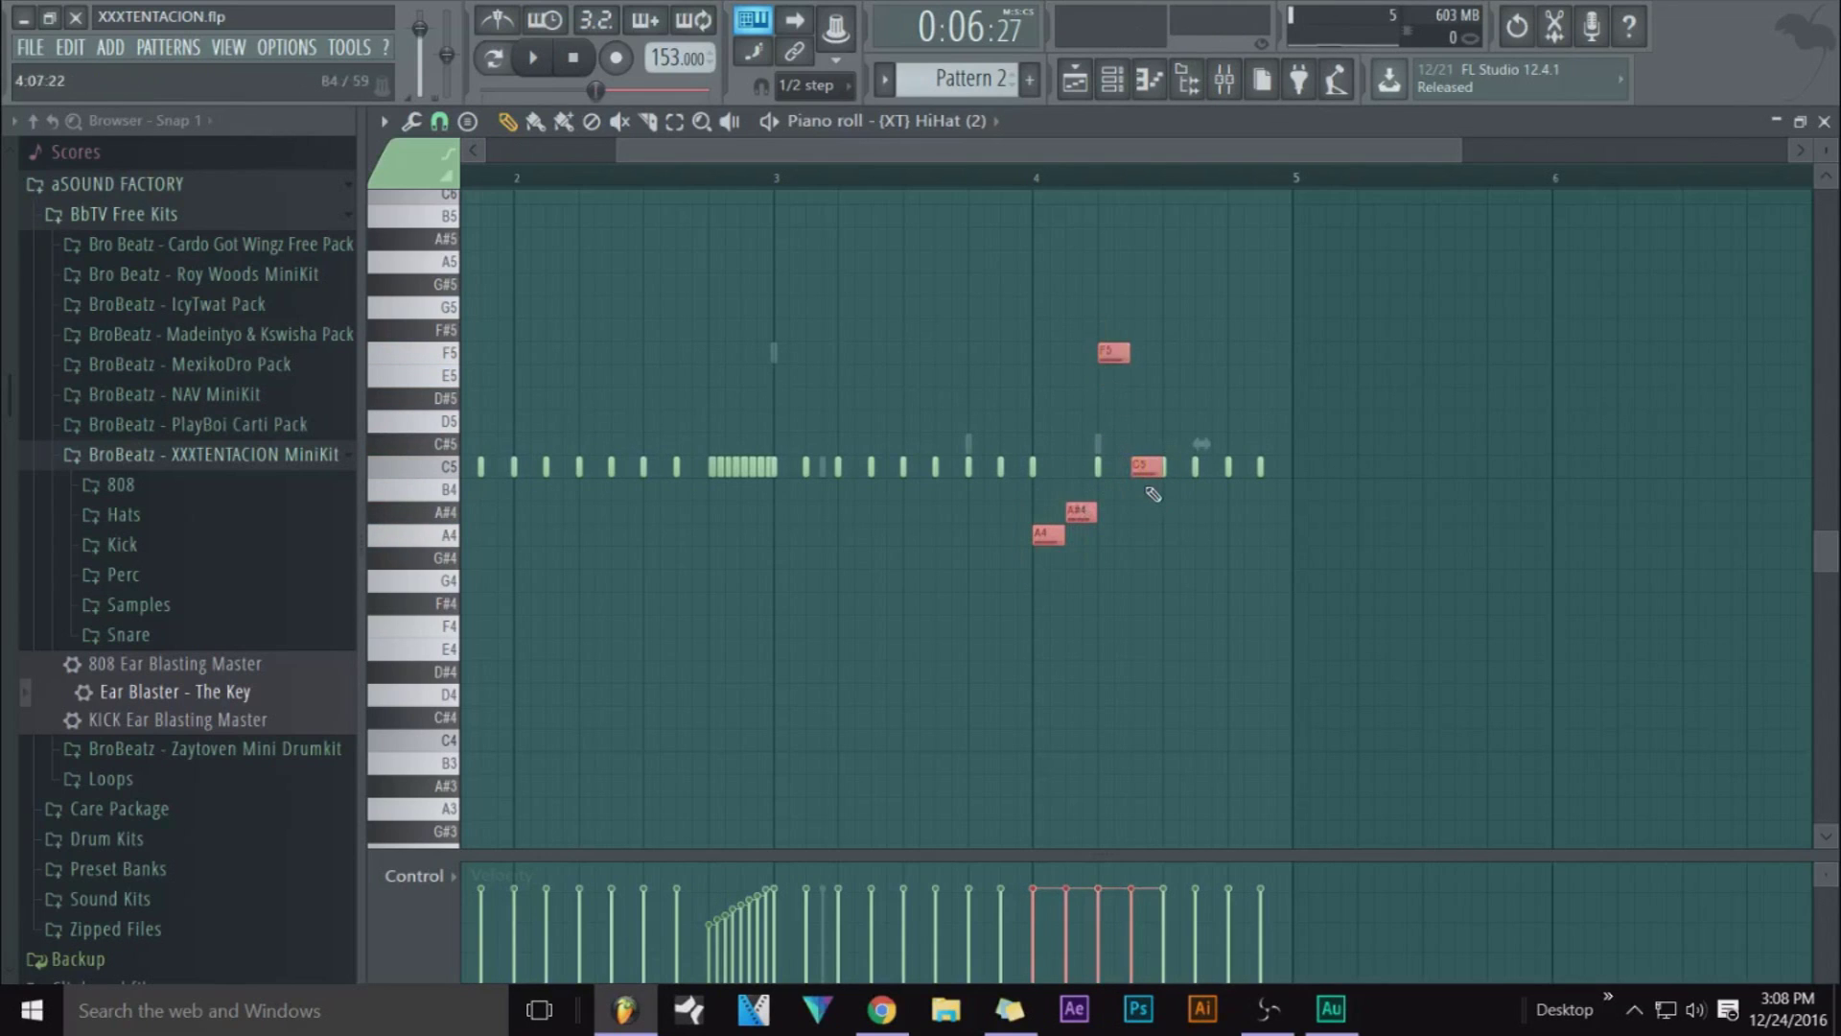
key(alt+u)
drag(1589, 414, 1589, 402)
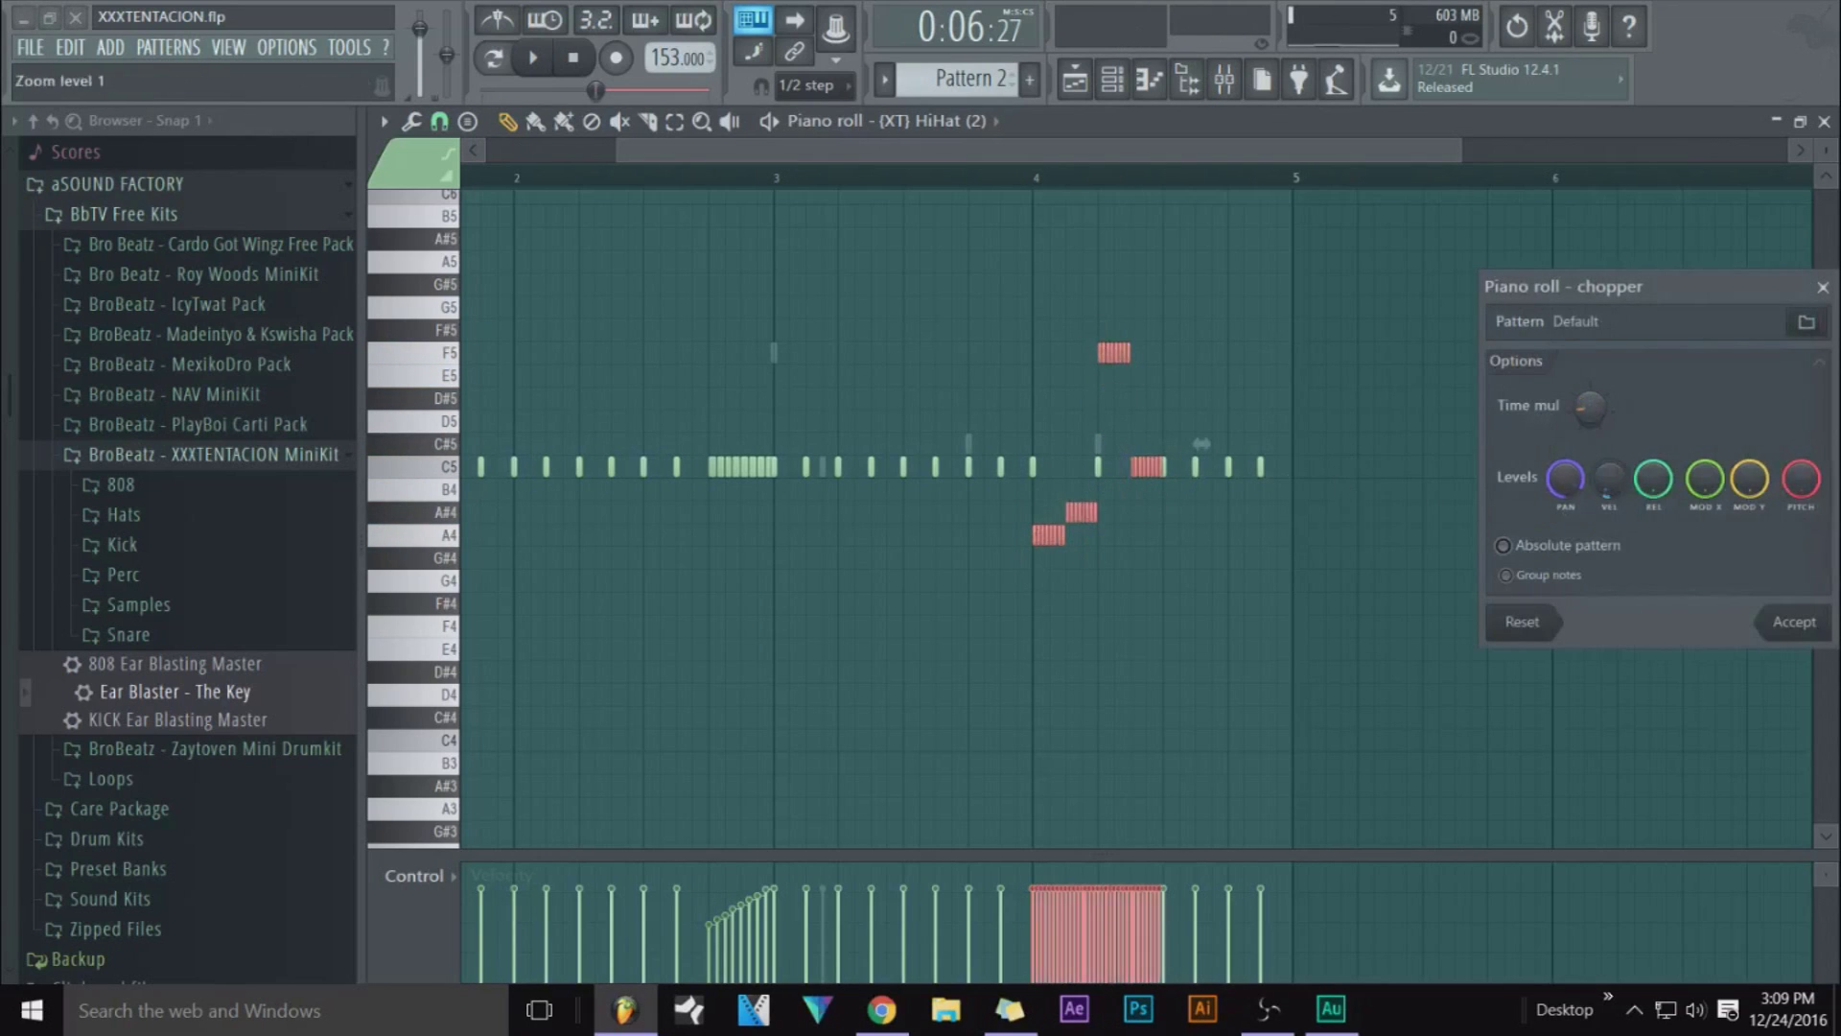
click(1810, 635)
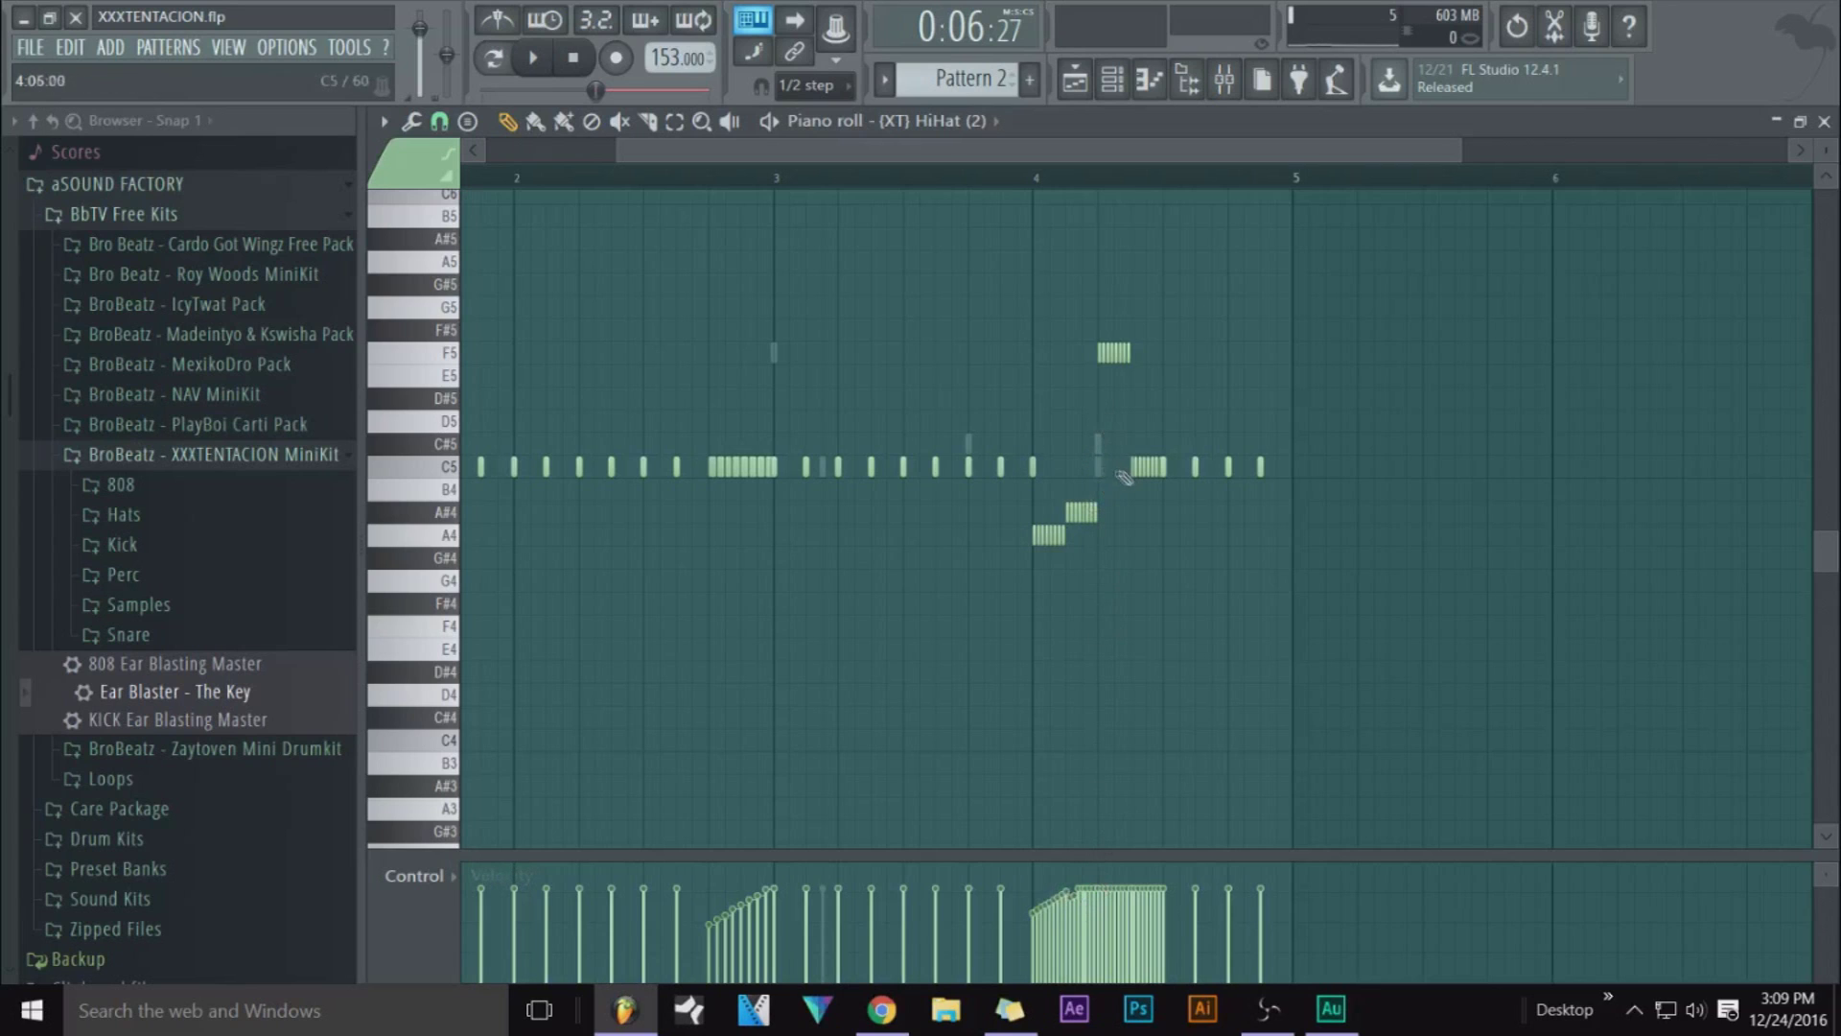
Audition the bar 4 rolls, remove the A#4 roll, and replace the last two C5 hits with an A4 roll
key(space)
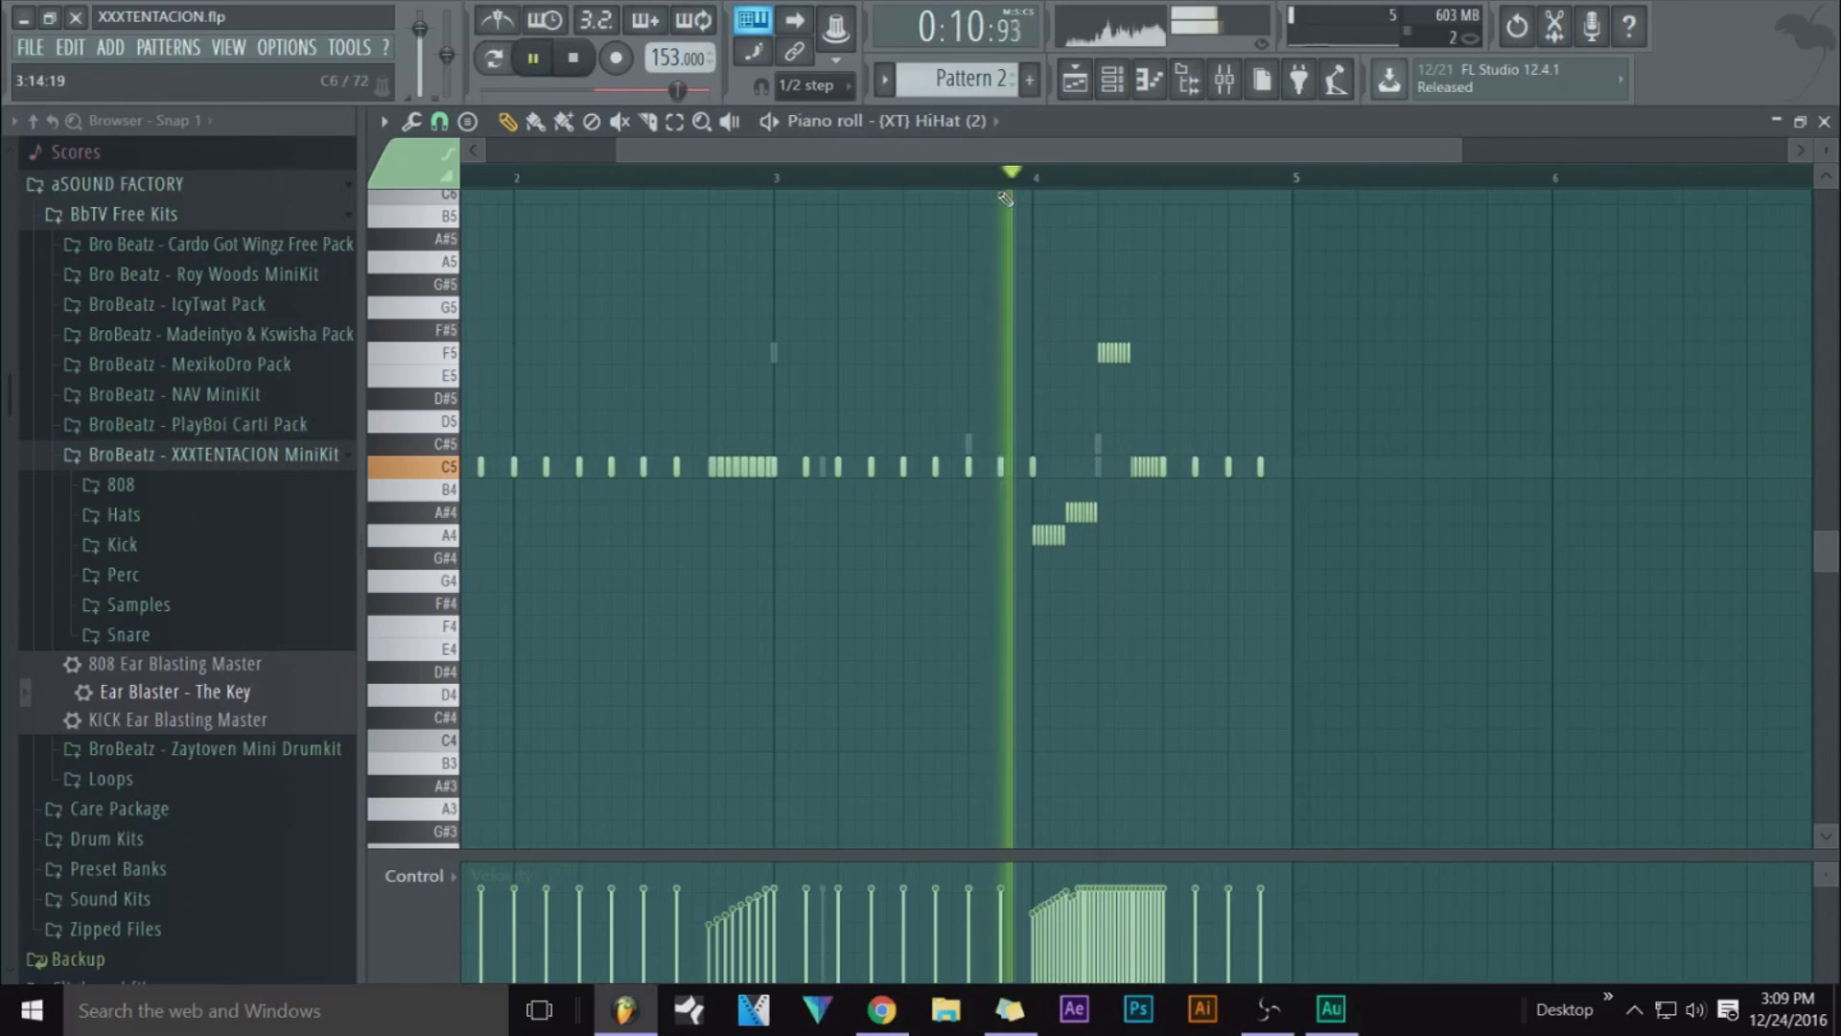
key(space)
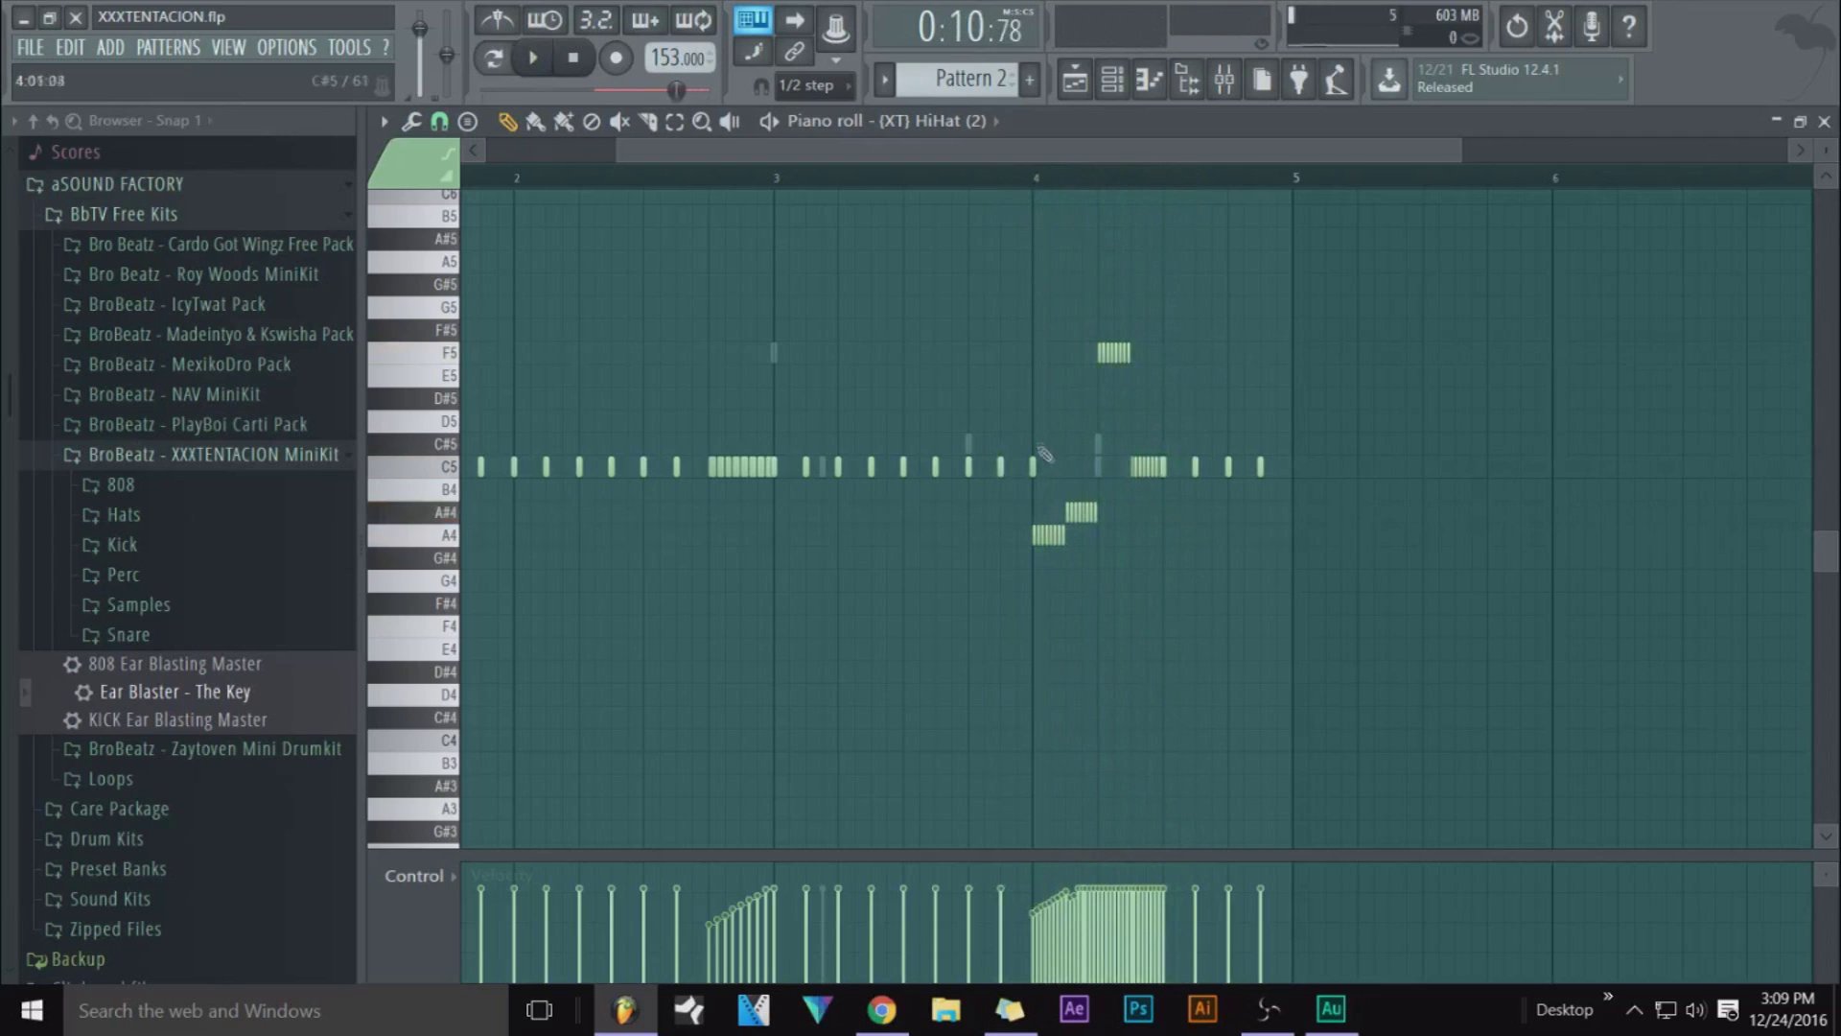
key(space)
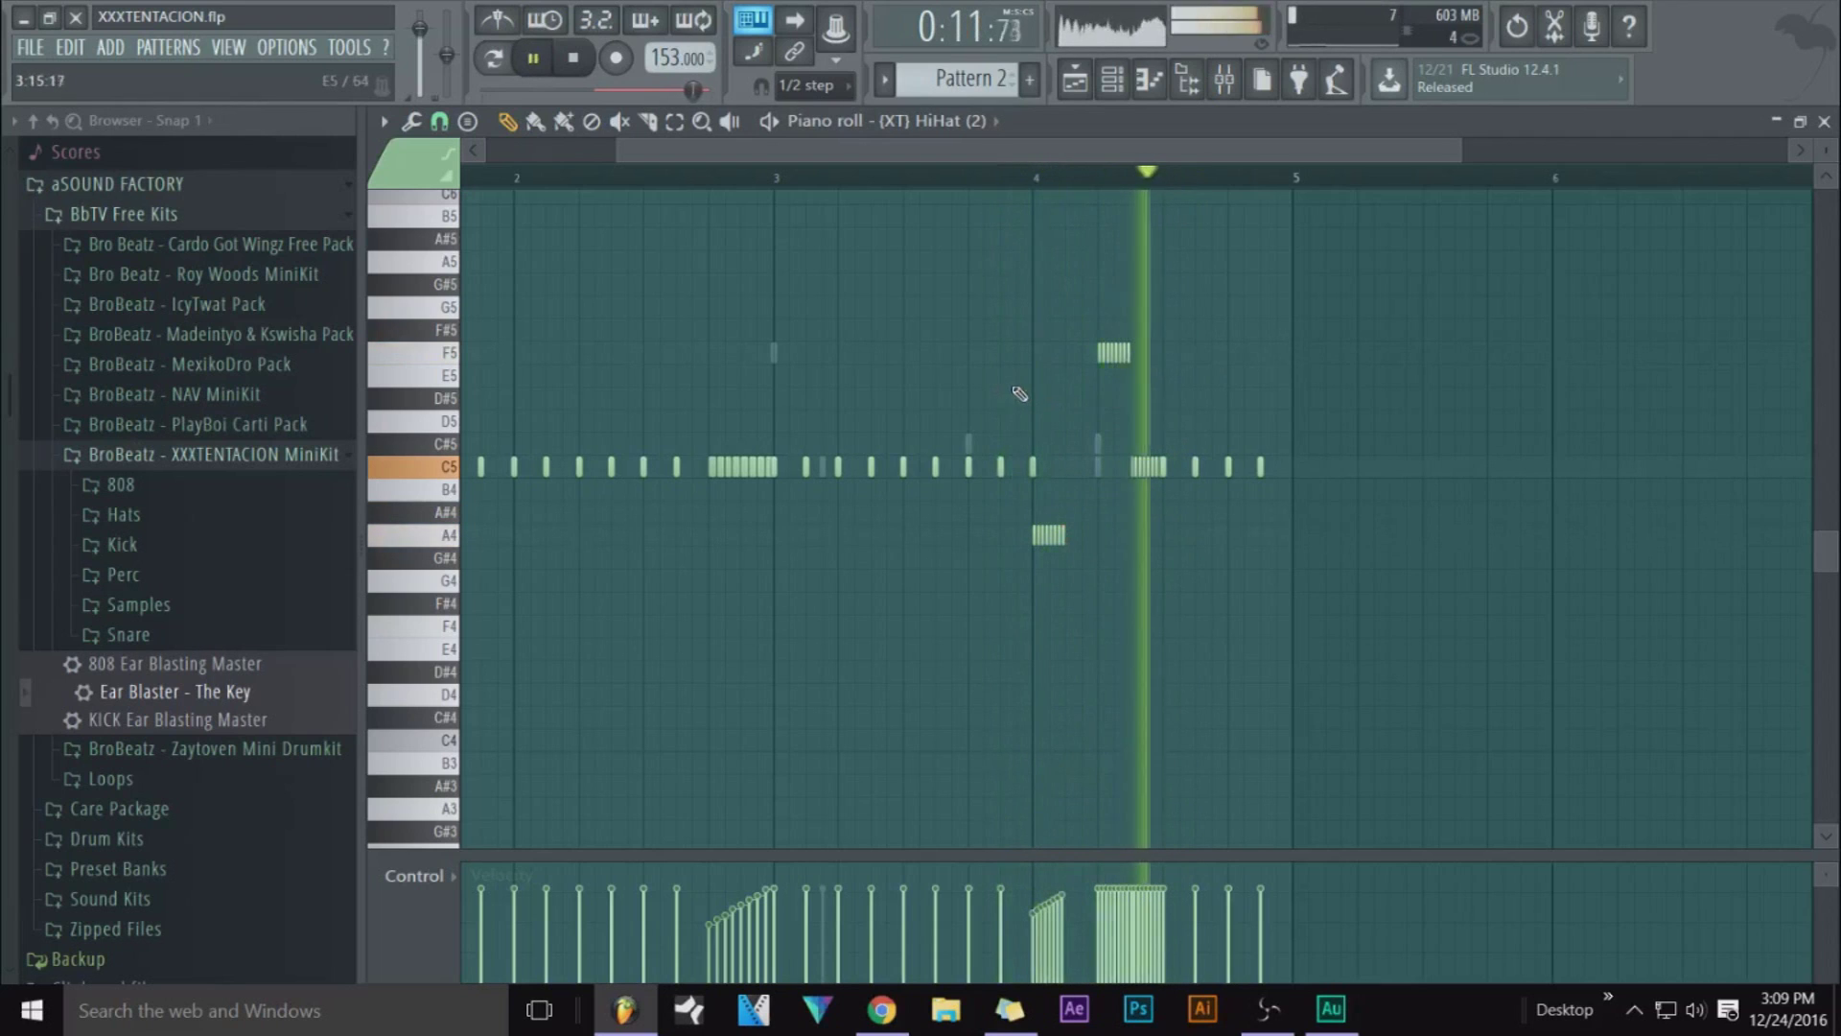
key(space)
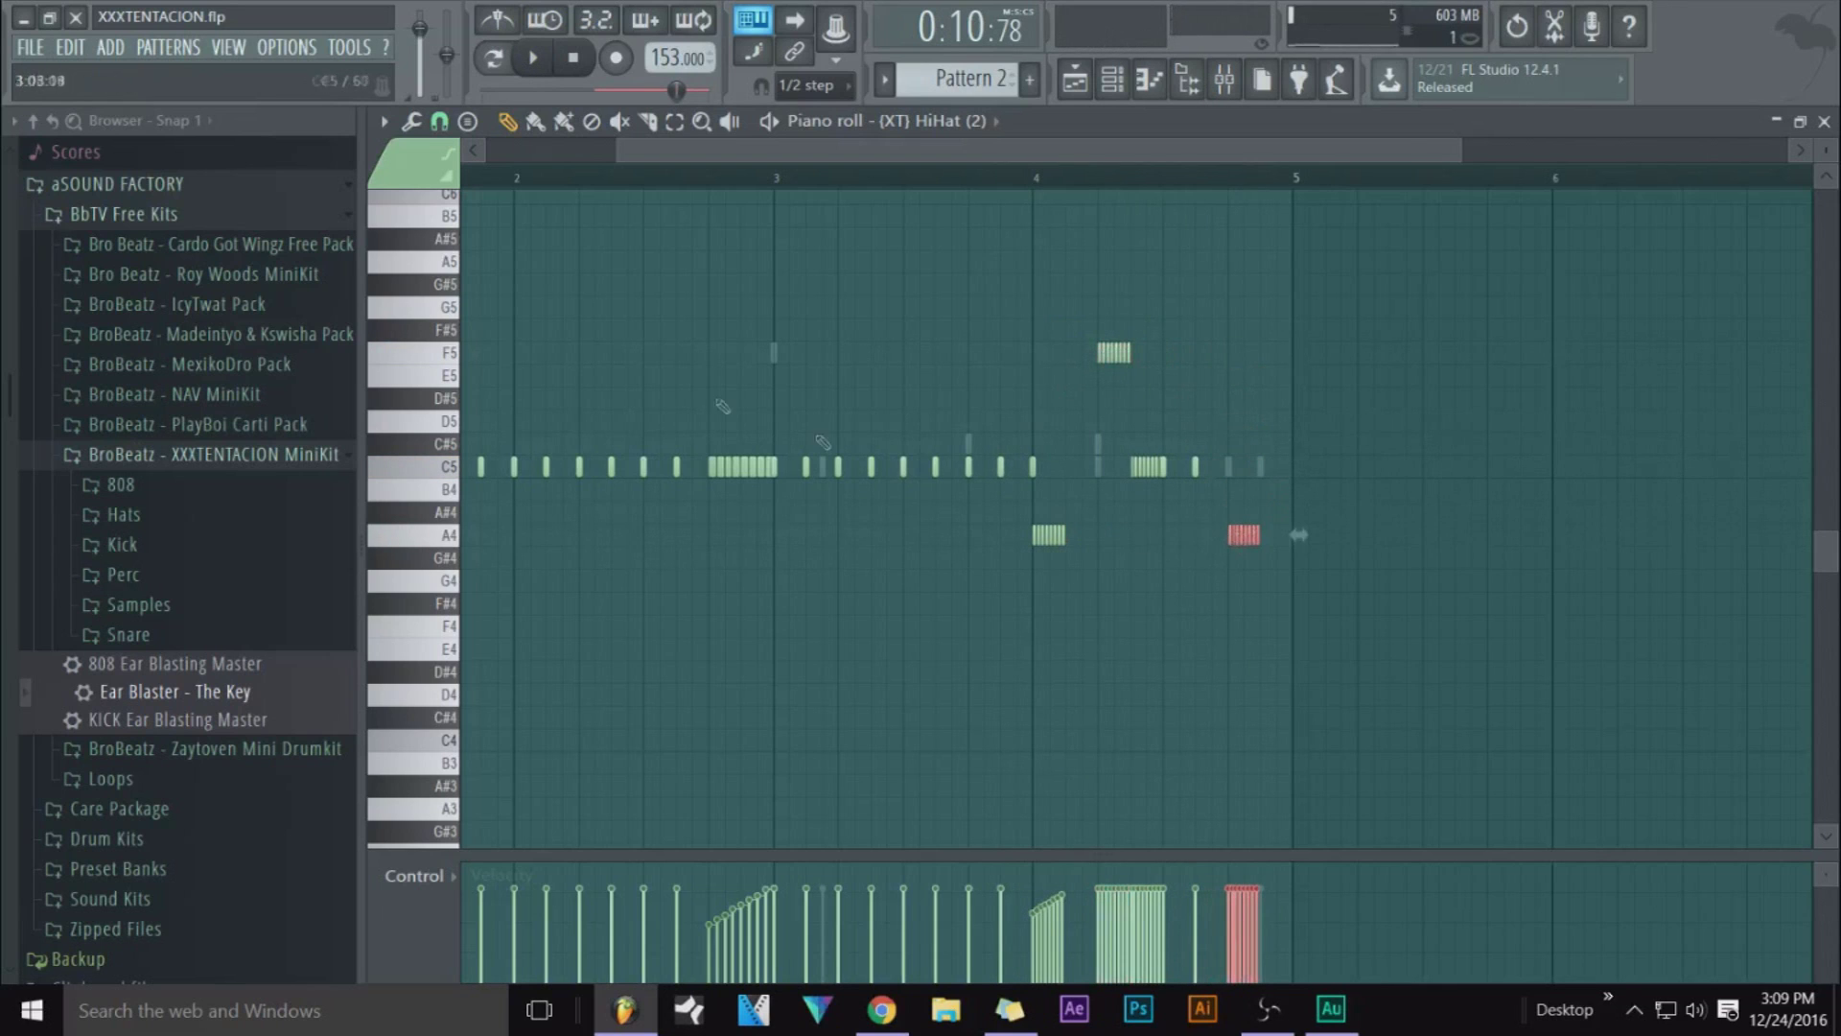
Set the piano roll snap to 1/3 beat and place seven evenly spaced D#4 notes from late bar 3 through bar 4, auditioning them
click(440, 122)
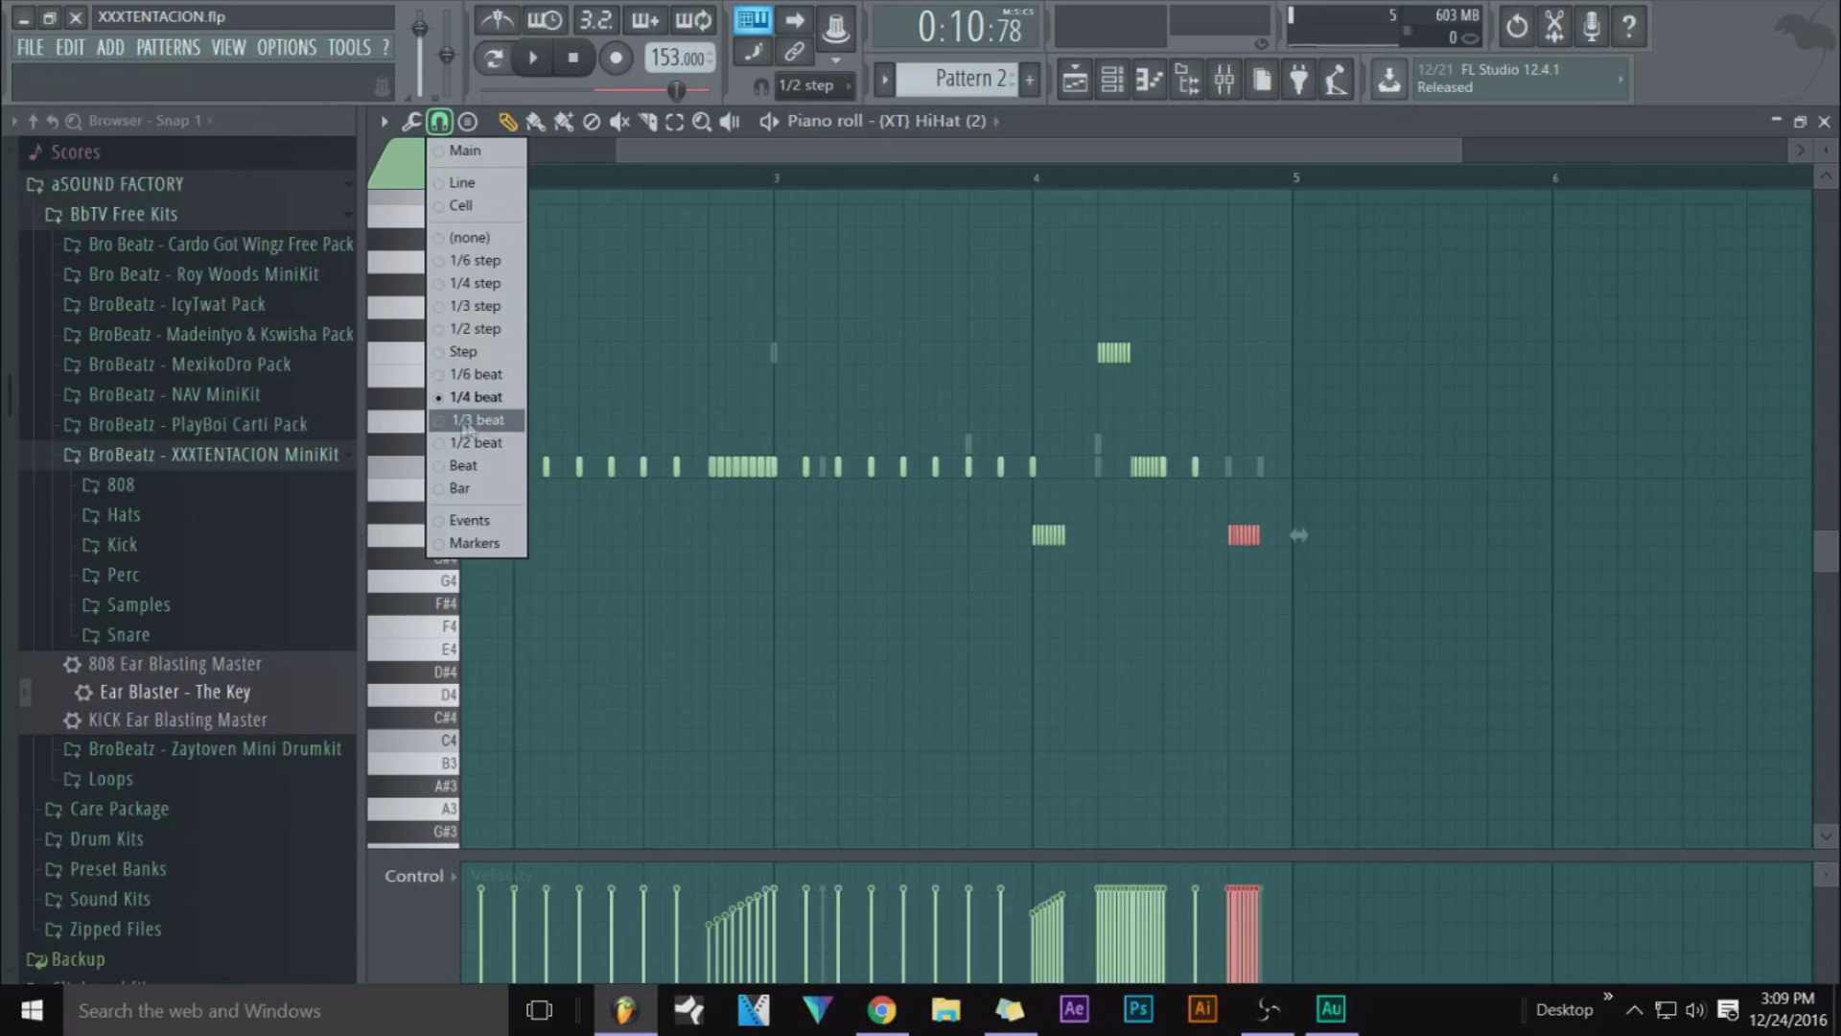
click(476, 420)
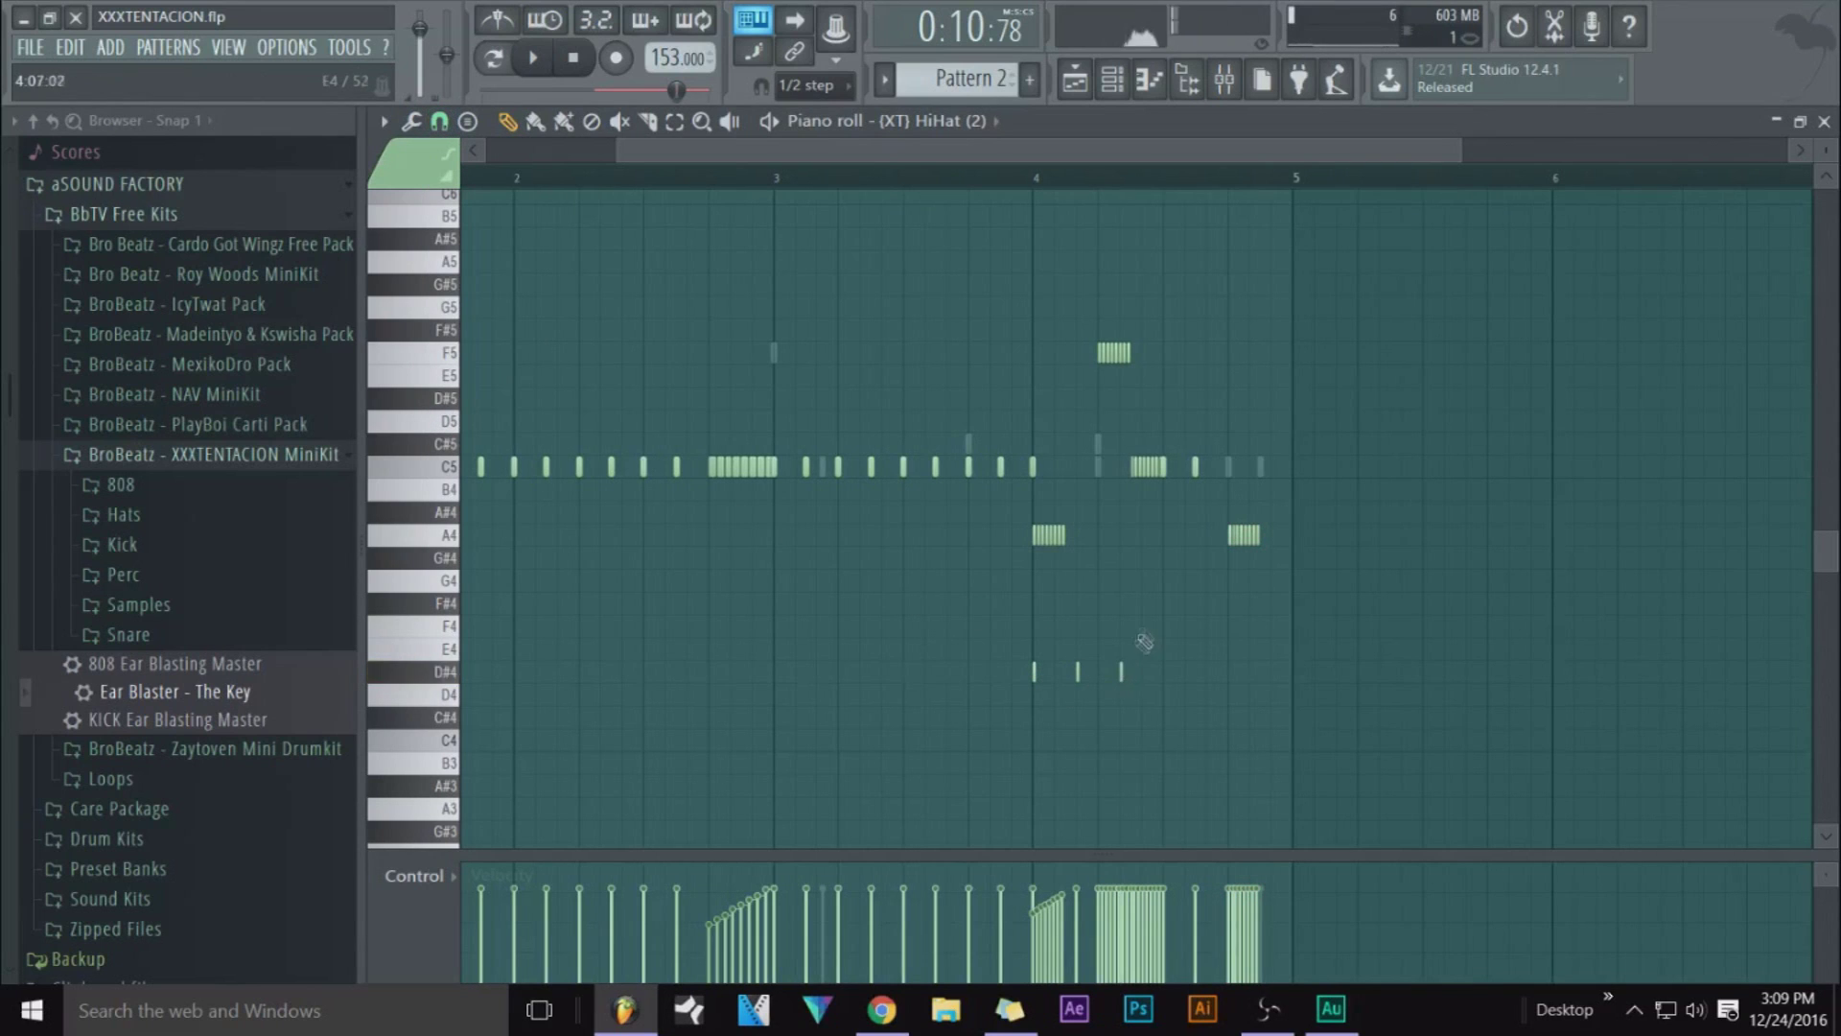
key(space)
key(space)
key(space)
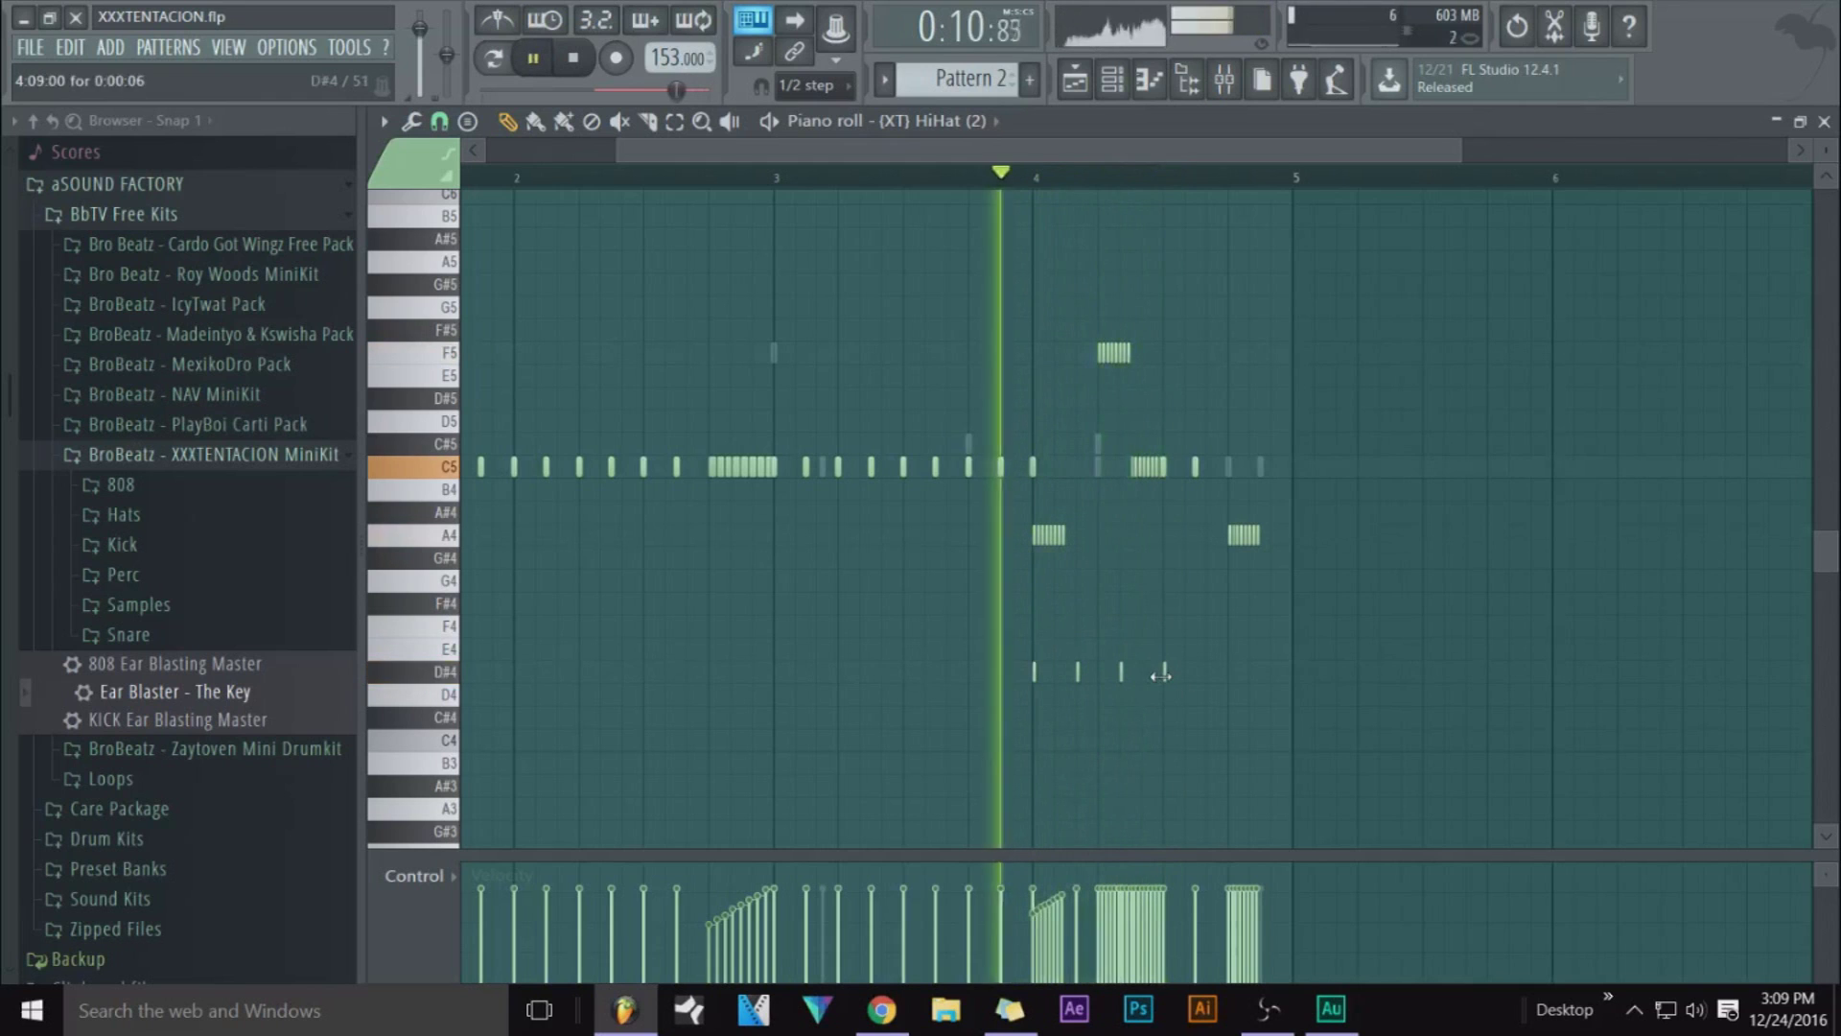
click(993, 671)
key(space)
key(space)
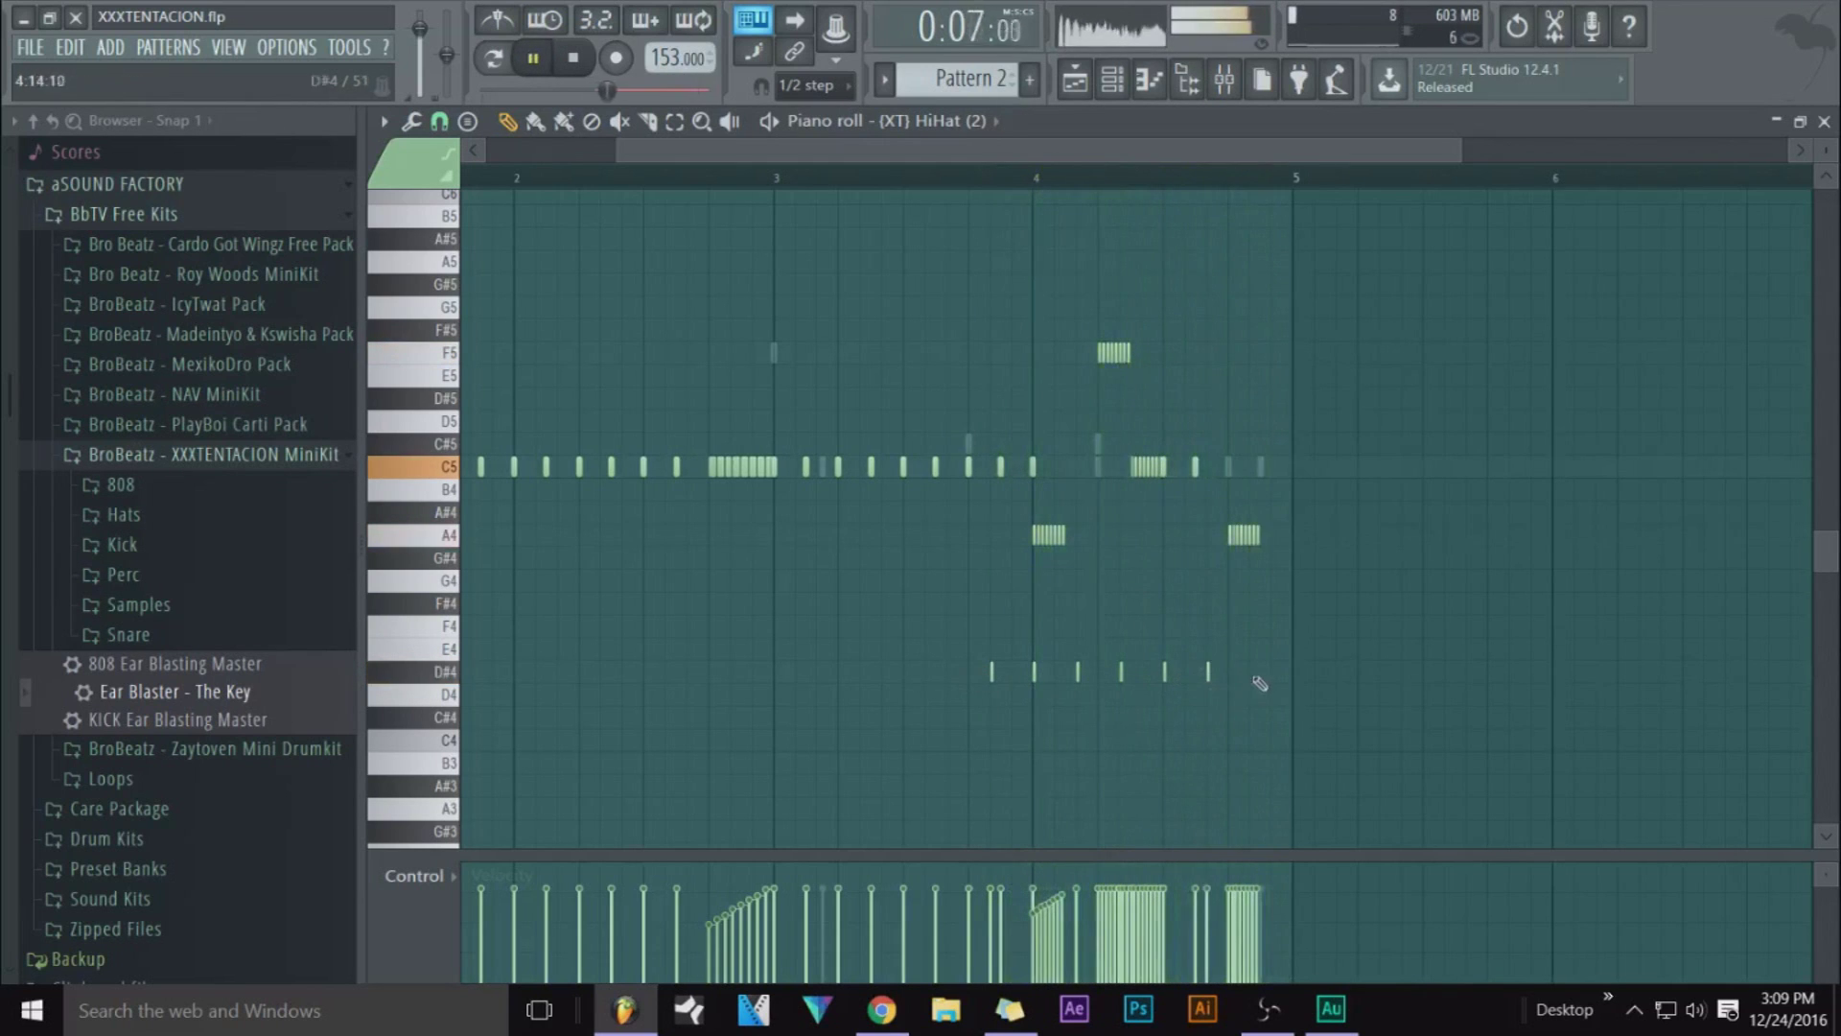
key(space)
key(space)
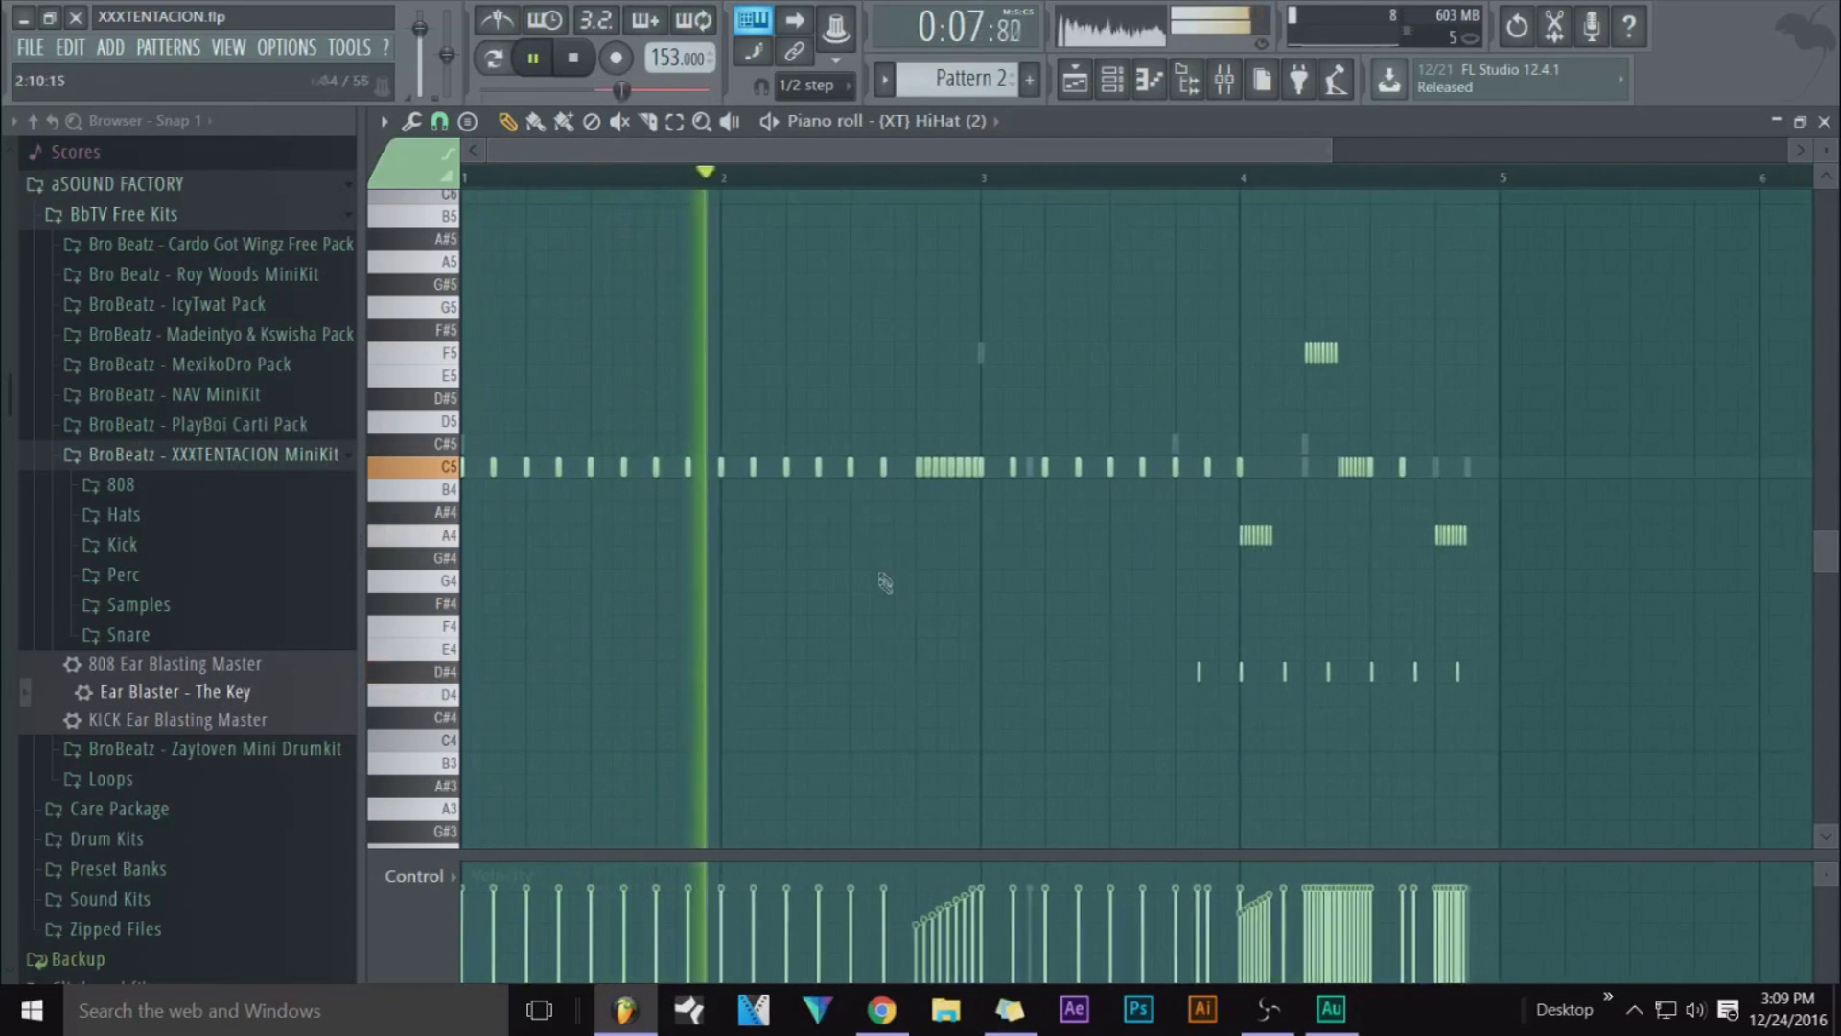
Add three closely spaced D#4 notes at the end of bar 2 and slightly raise the velocity of all D#4 notes
drag(916, 672, 960, 672)
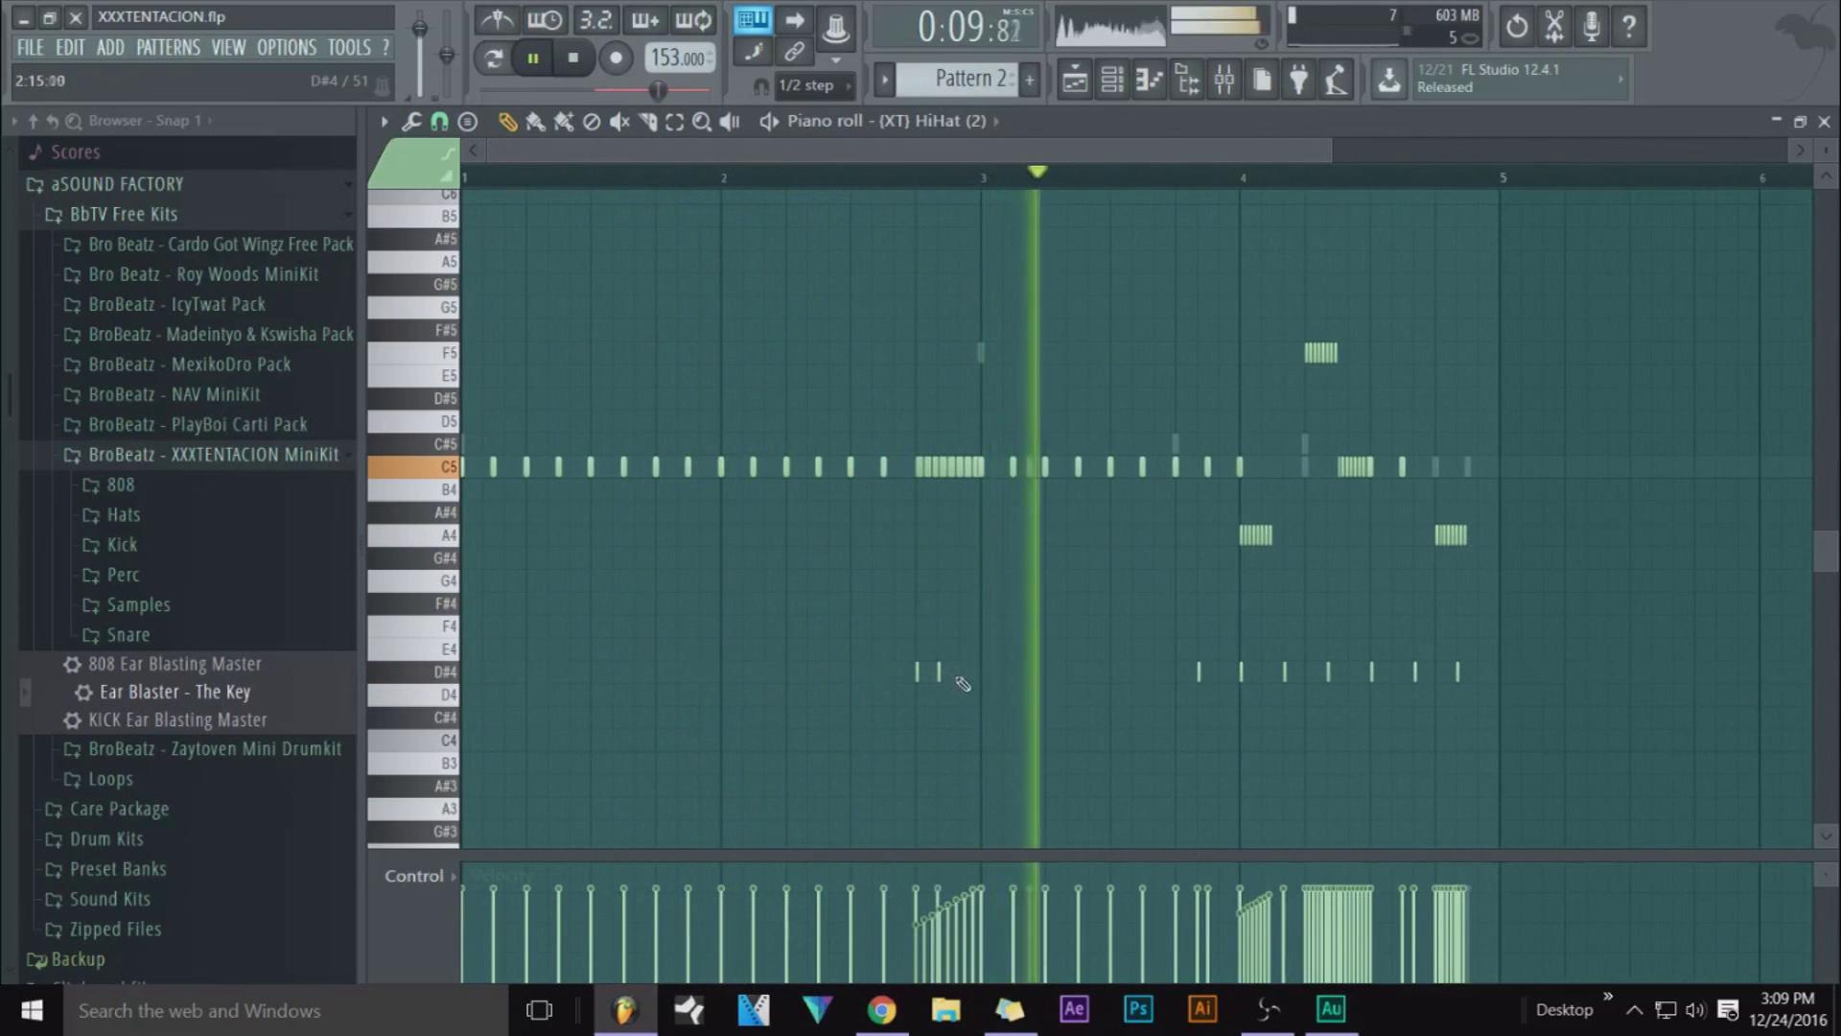
click(875, 179)
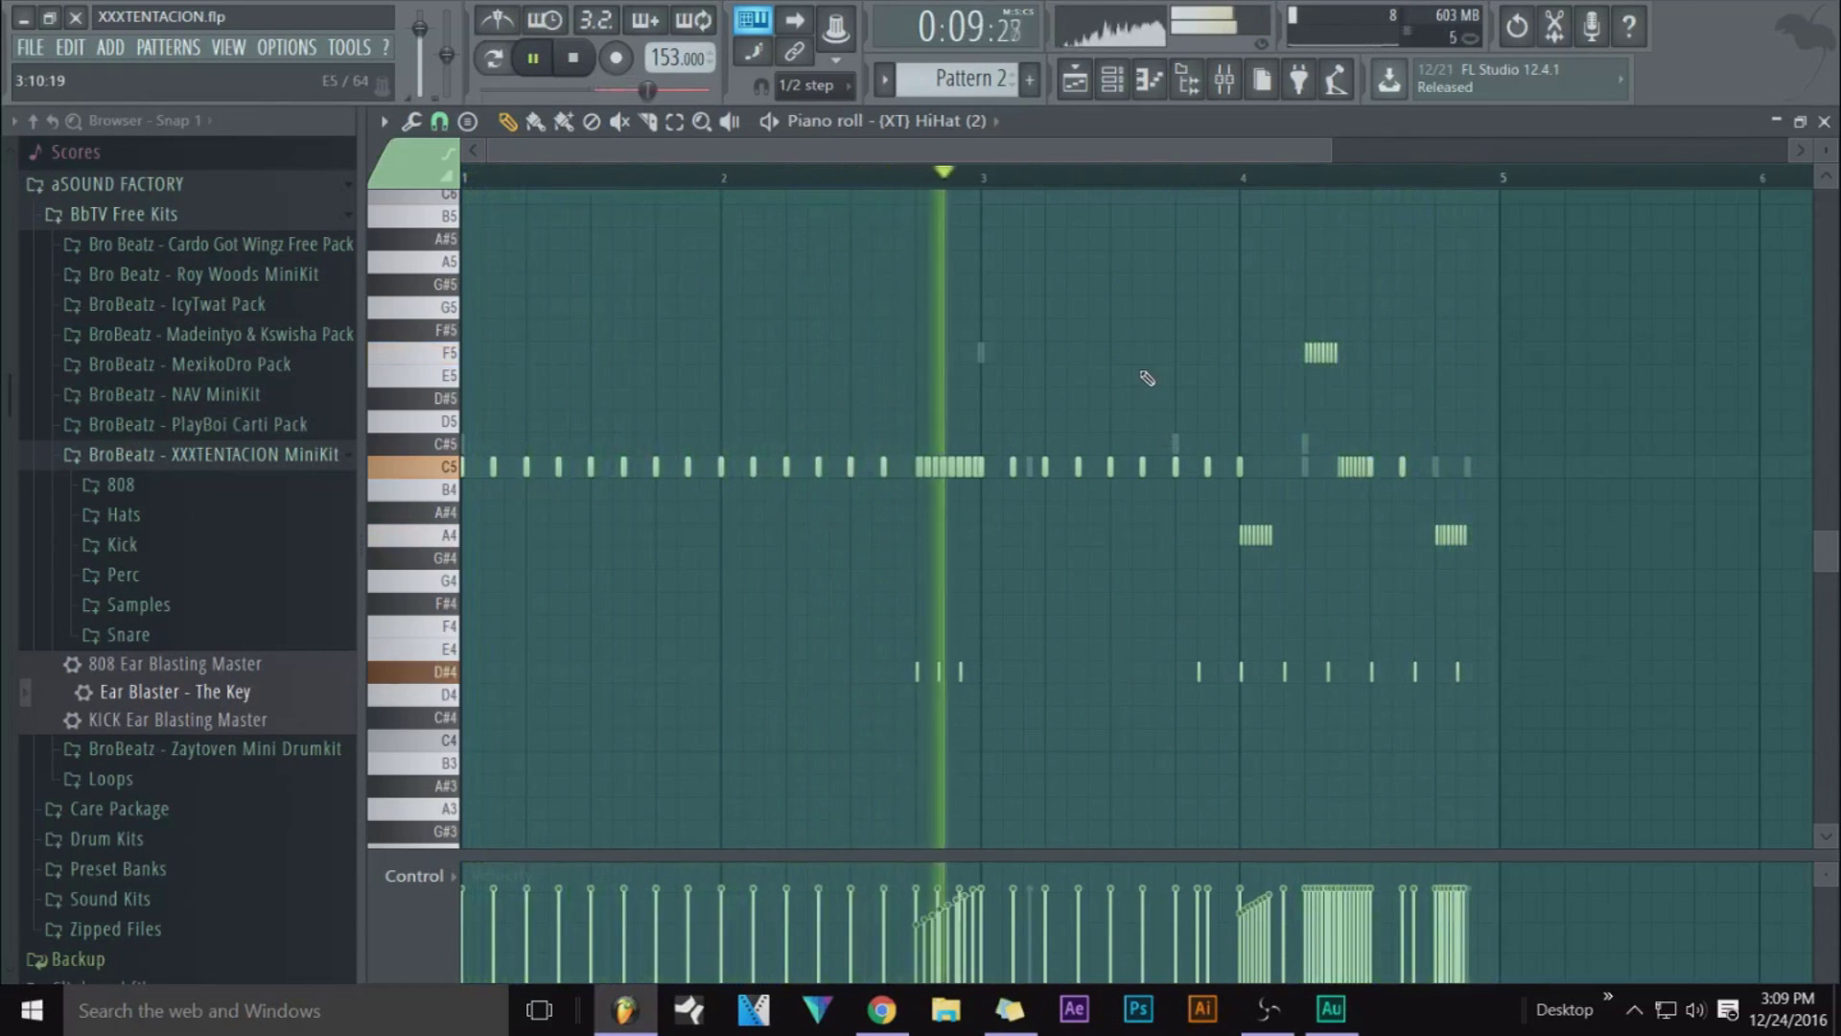
drag(921, 641, 1499, 675)
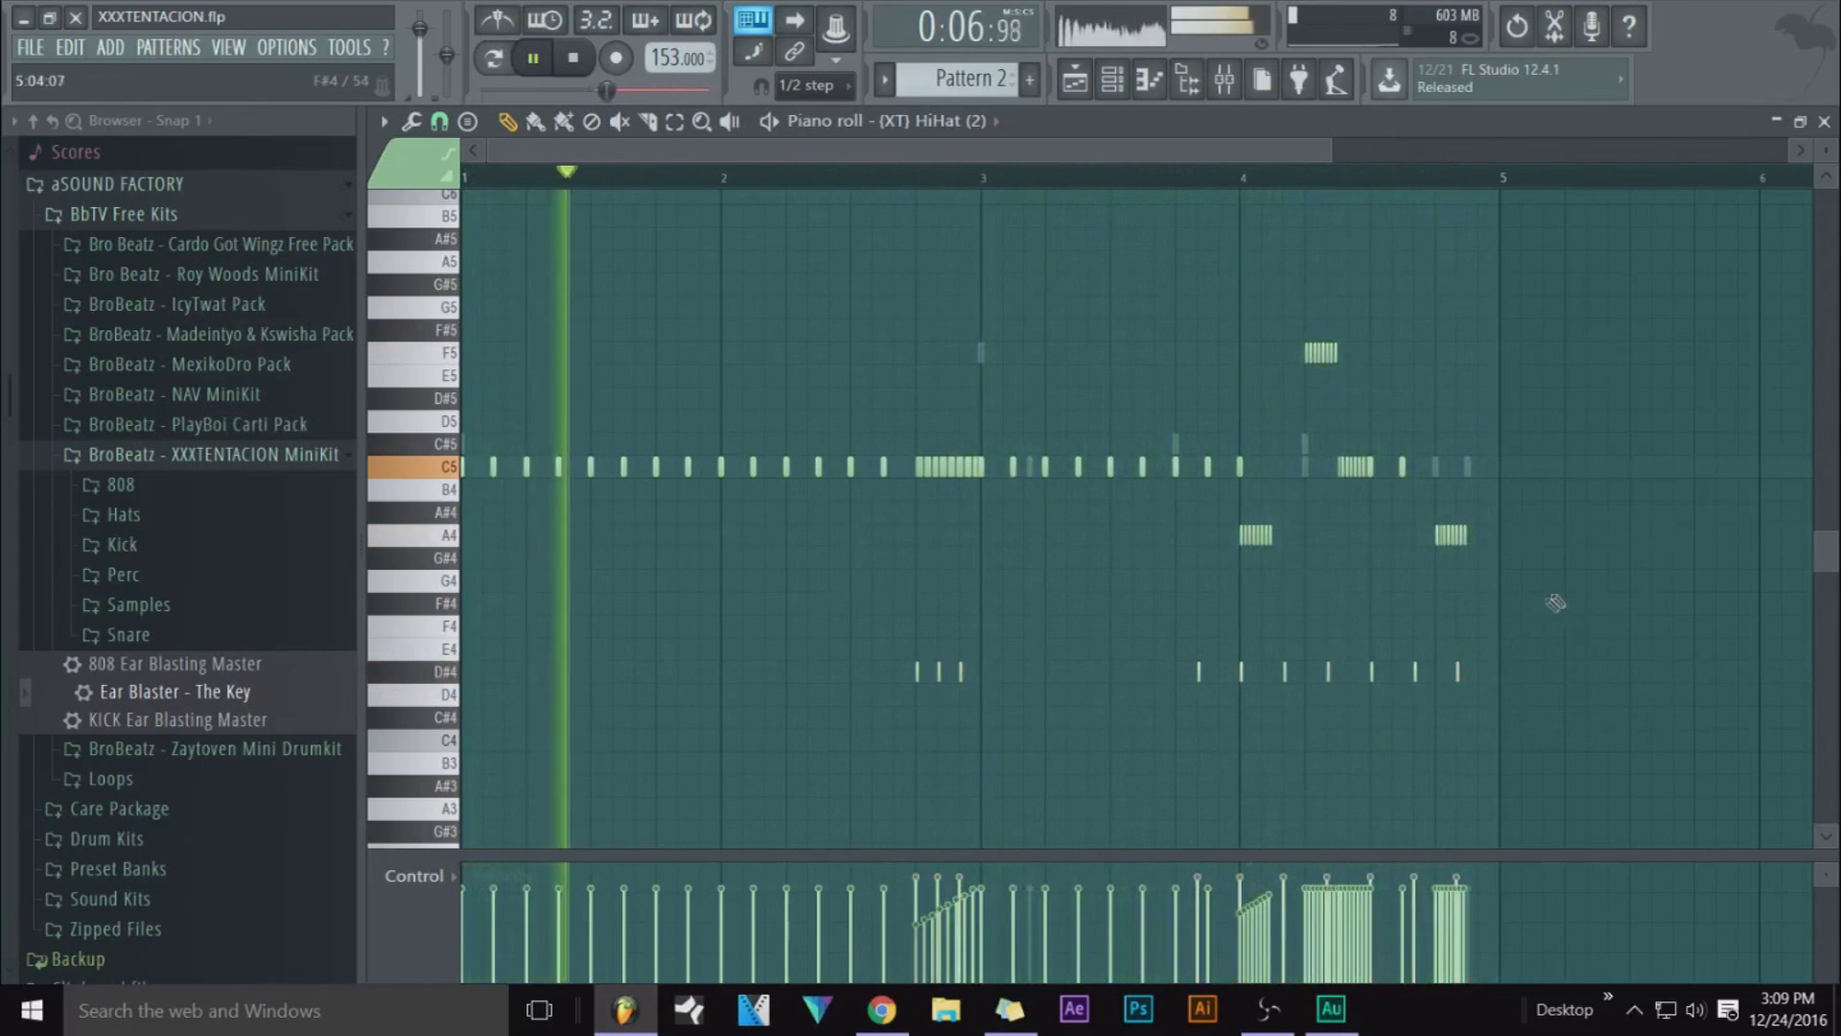
Vary the lengths of the D#4 notes and try the articulator on those from late bar 3 through bar 4
drag(962, 671, 1112, 673)
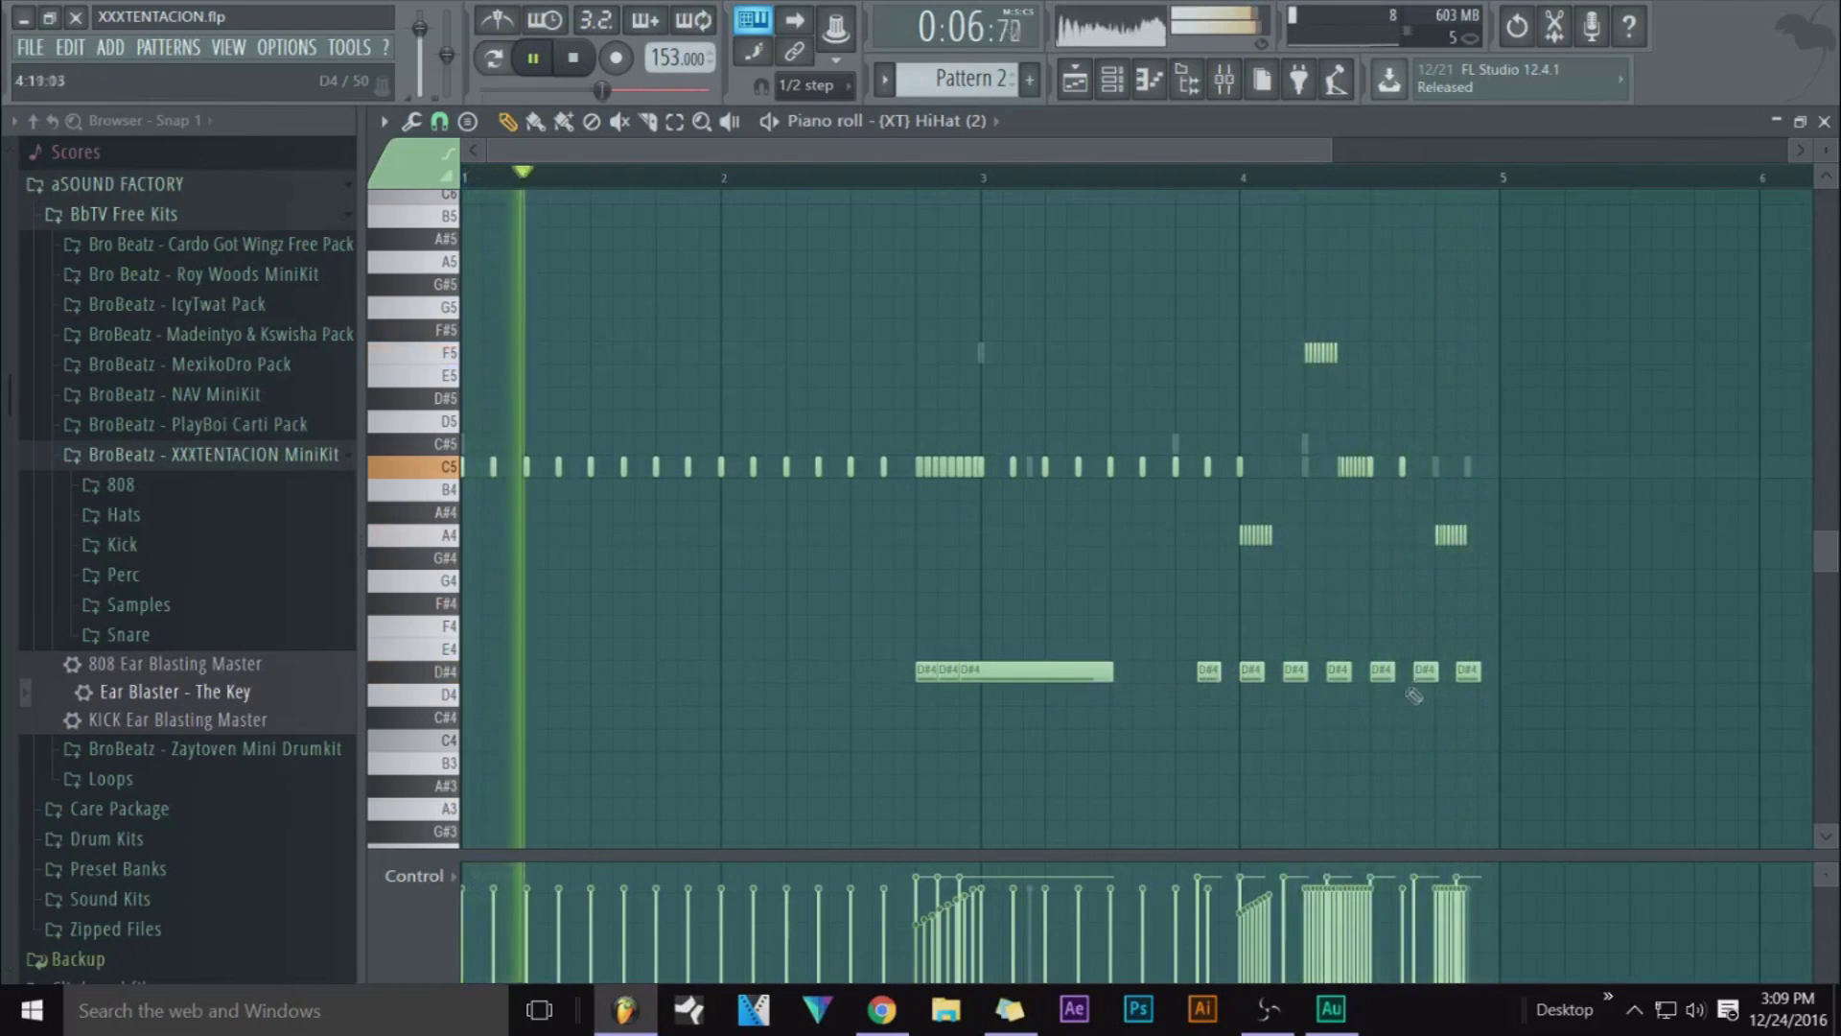
drag(1201, 661, 1539, 686)
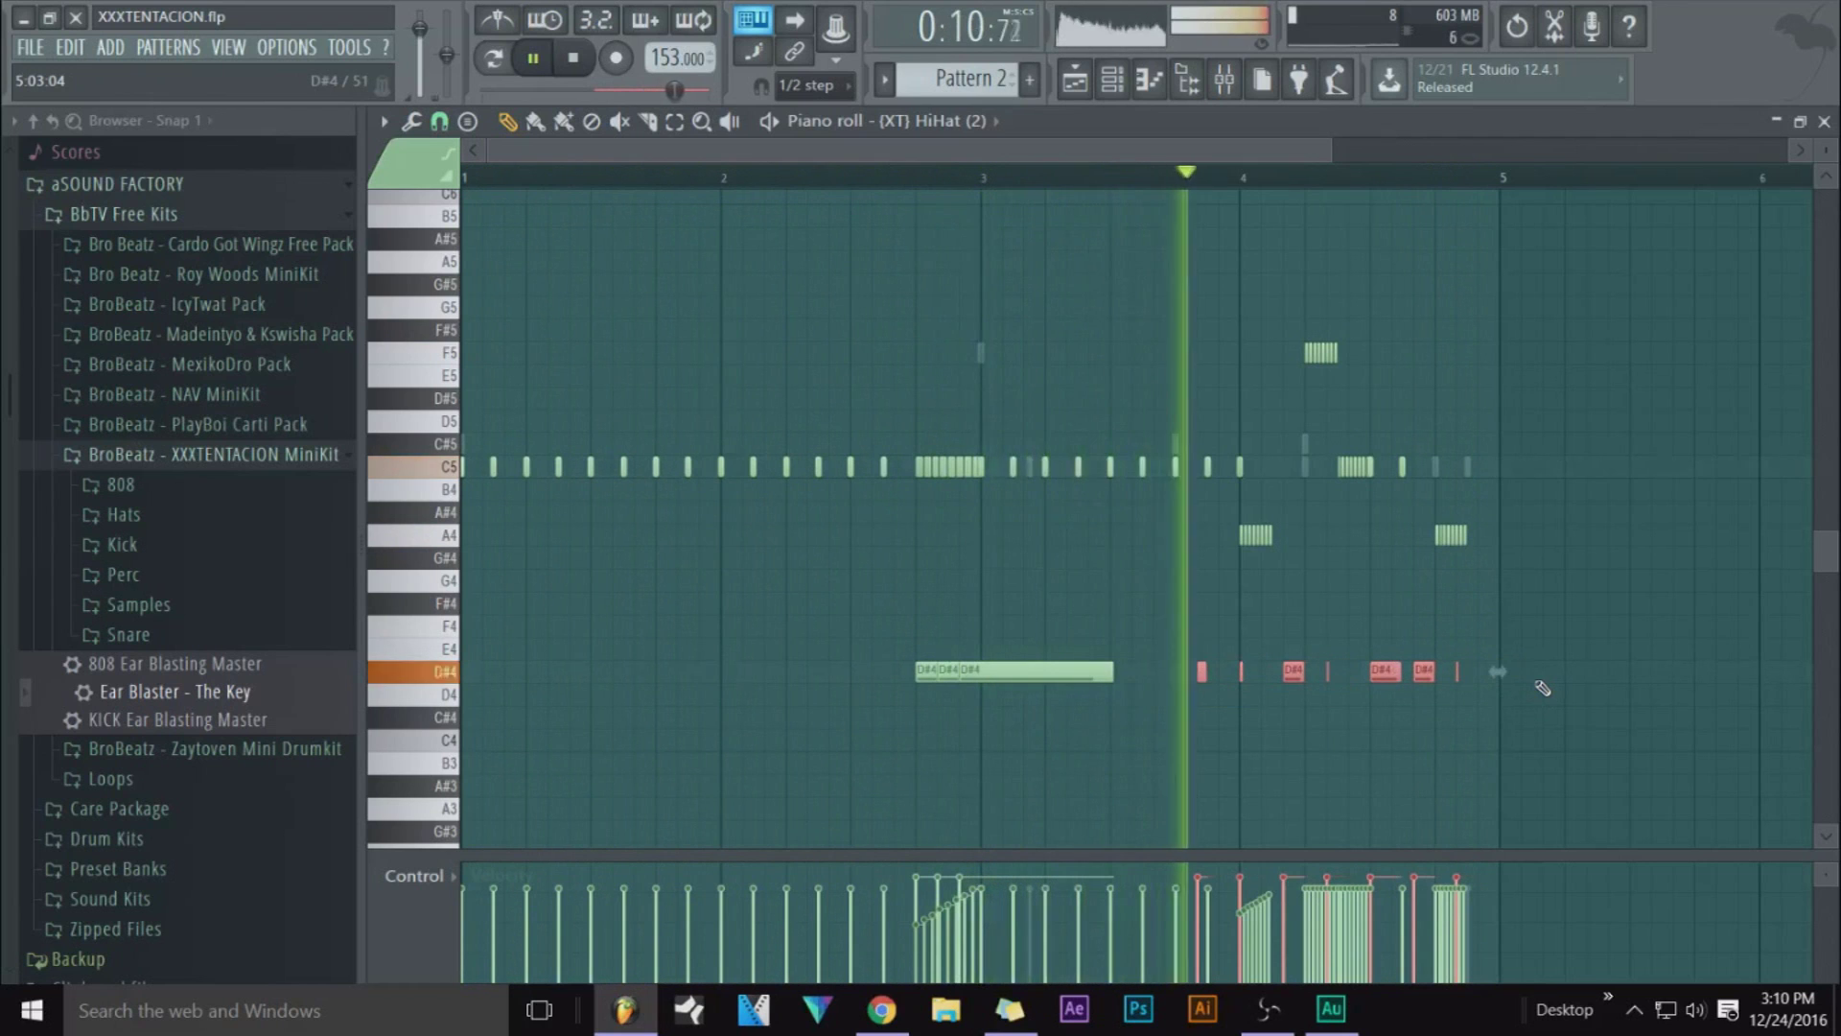
key(alt+r)
drag(891, 419, 891, 430)
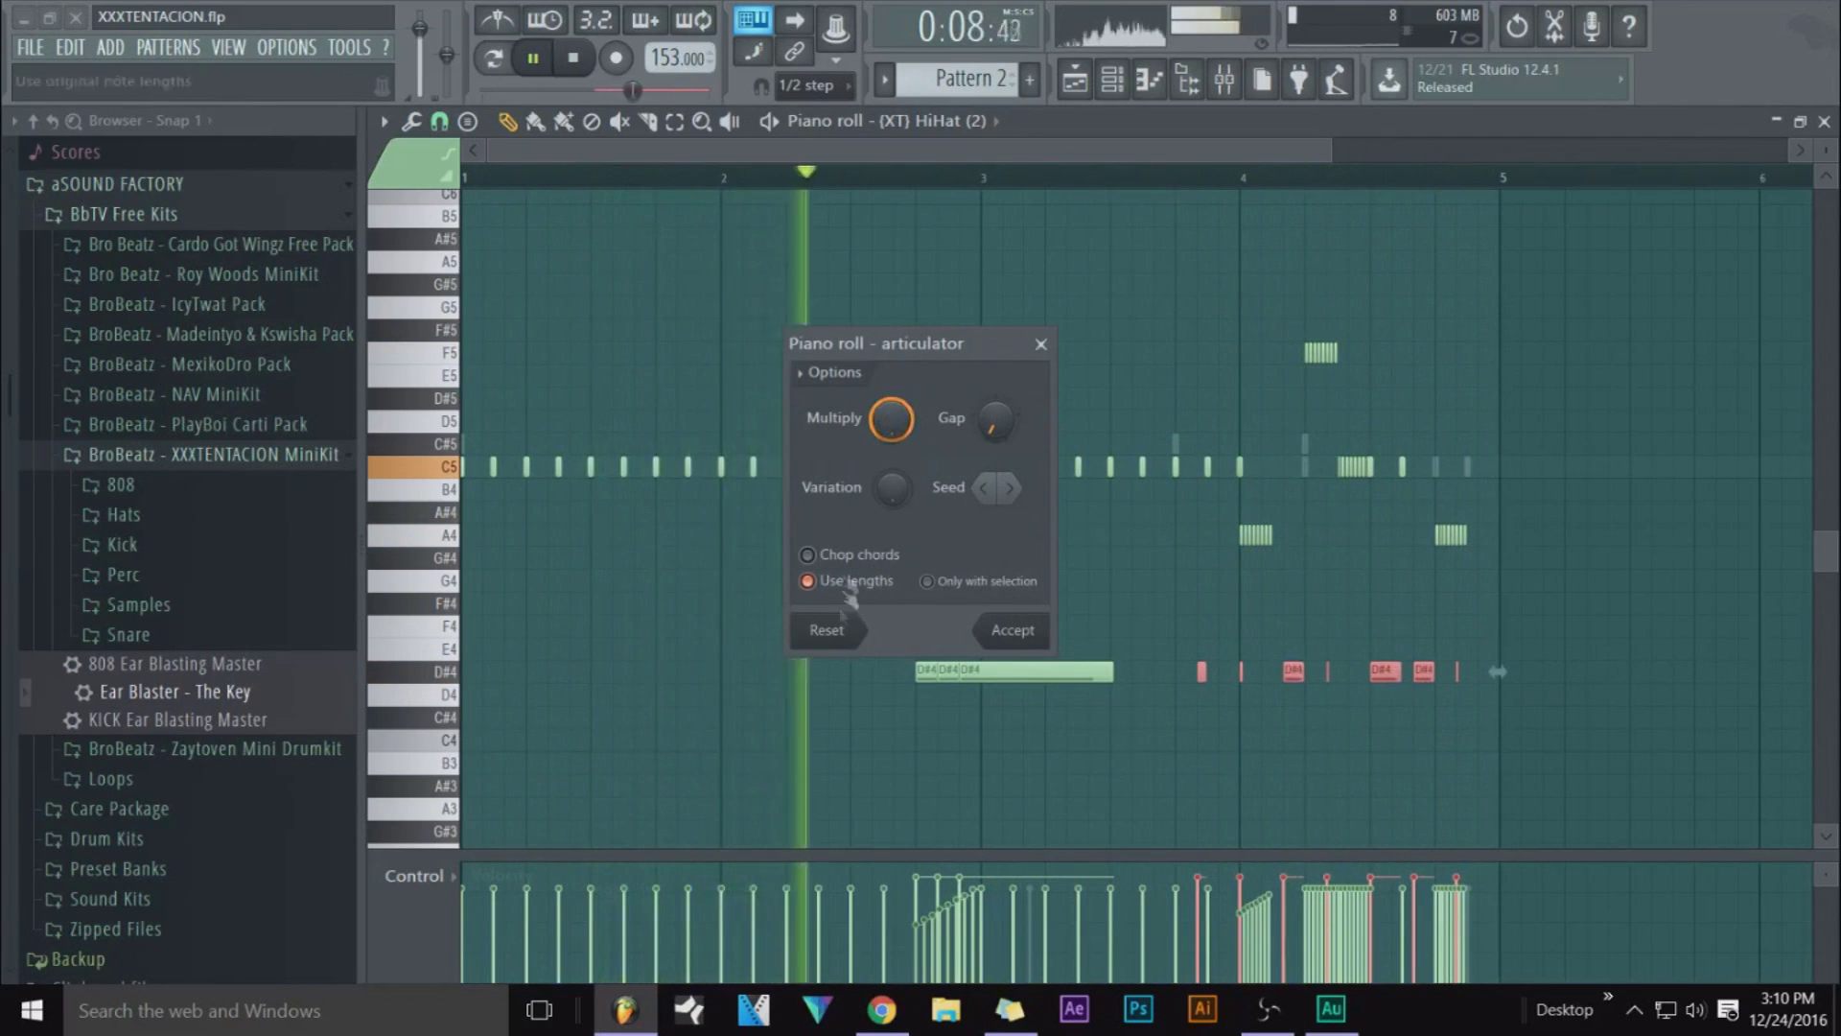
click(1013, 630)
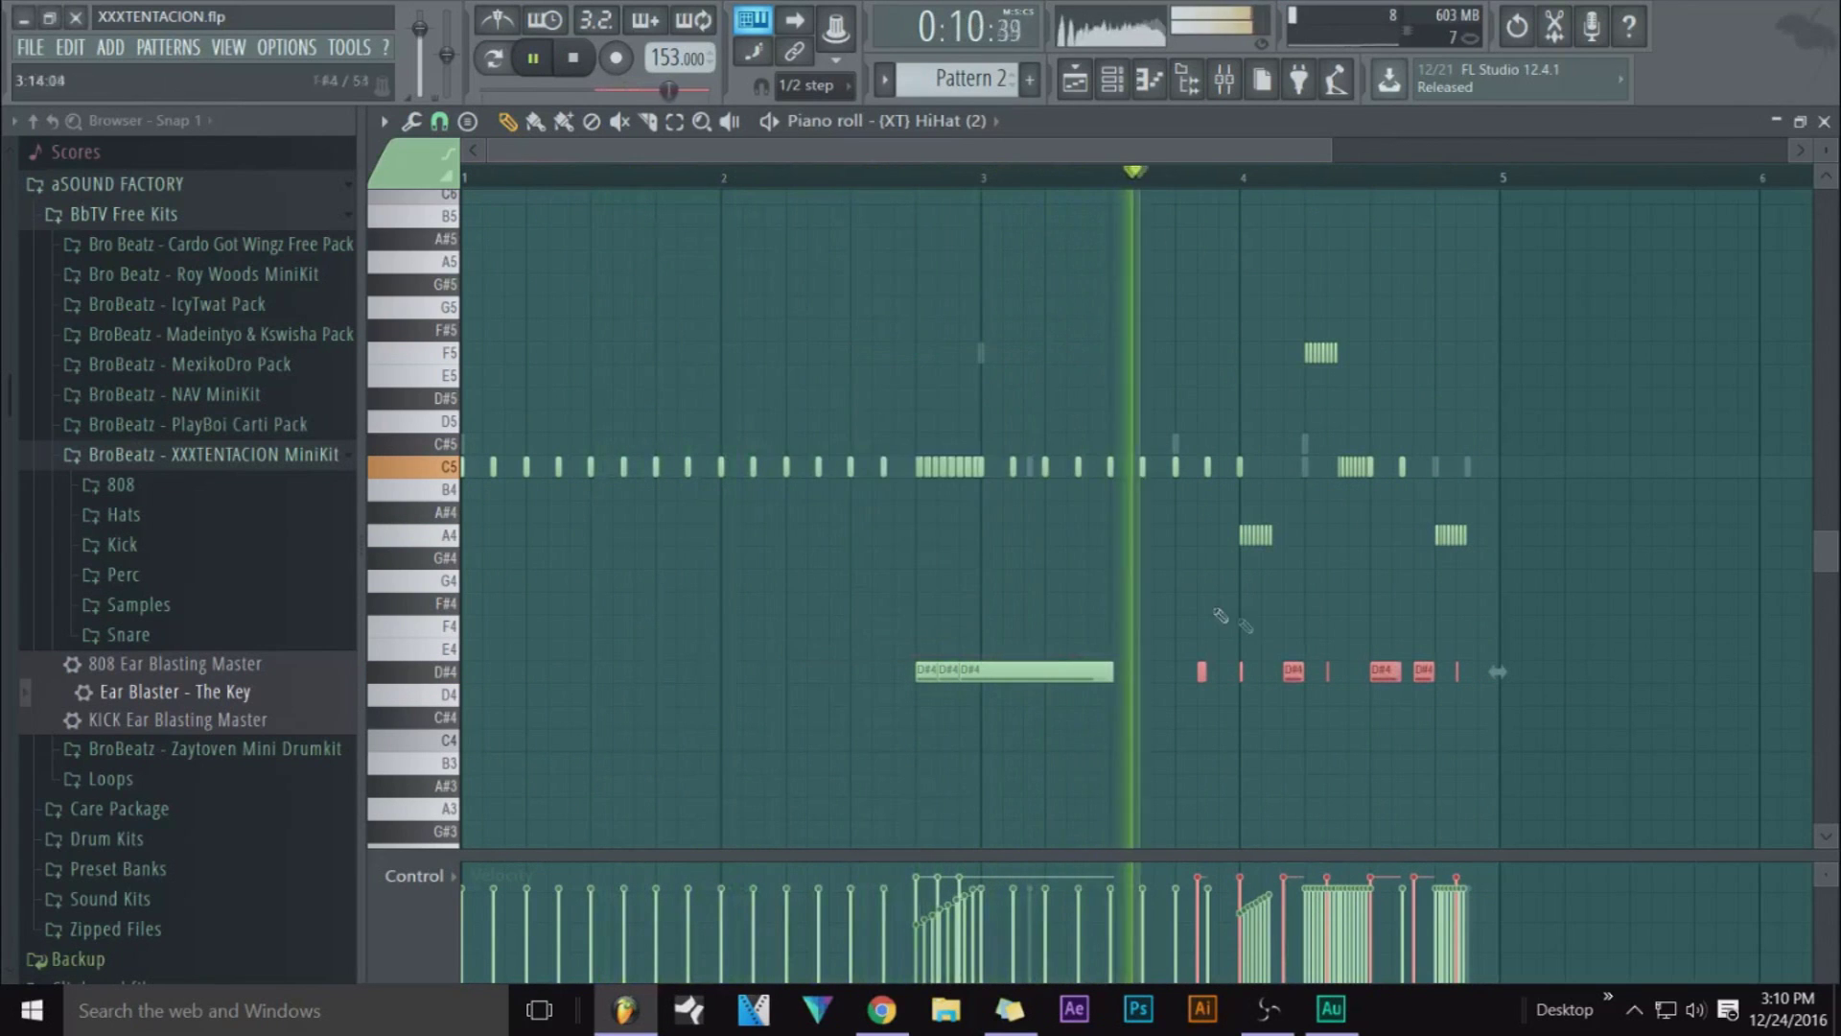
Delete the D#4 notes from late bar 3 through bar 4, and redraw the bar 2 group as three short adjoining D#4 notes
key(Delete)
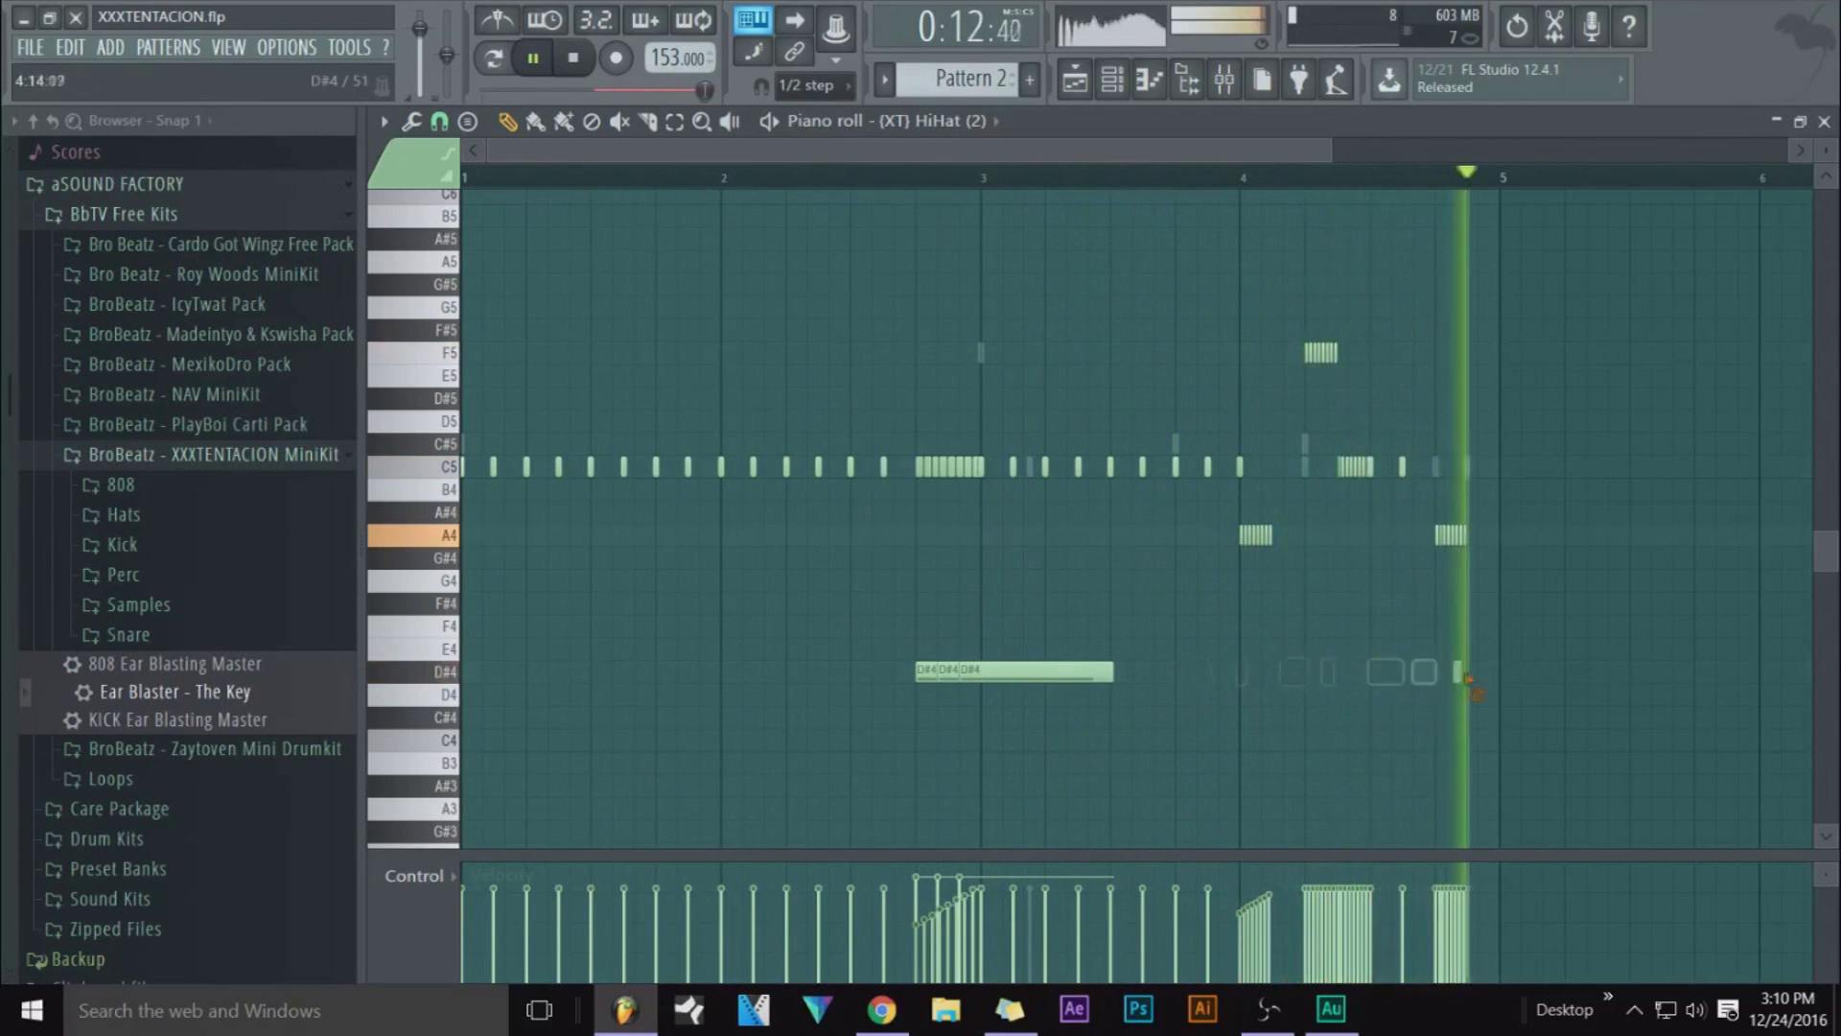
click(1198, 674)
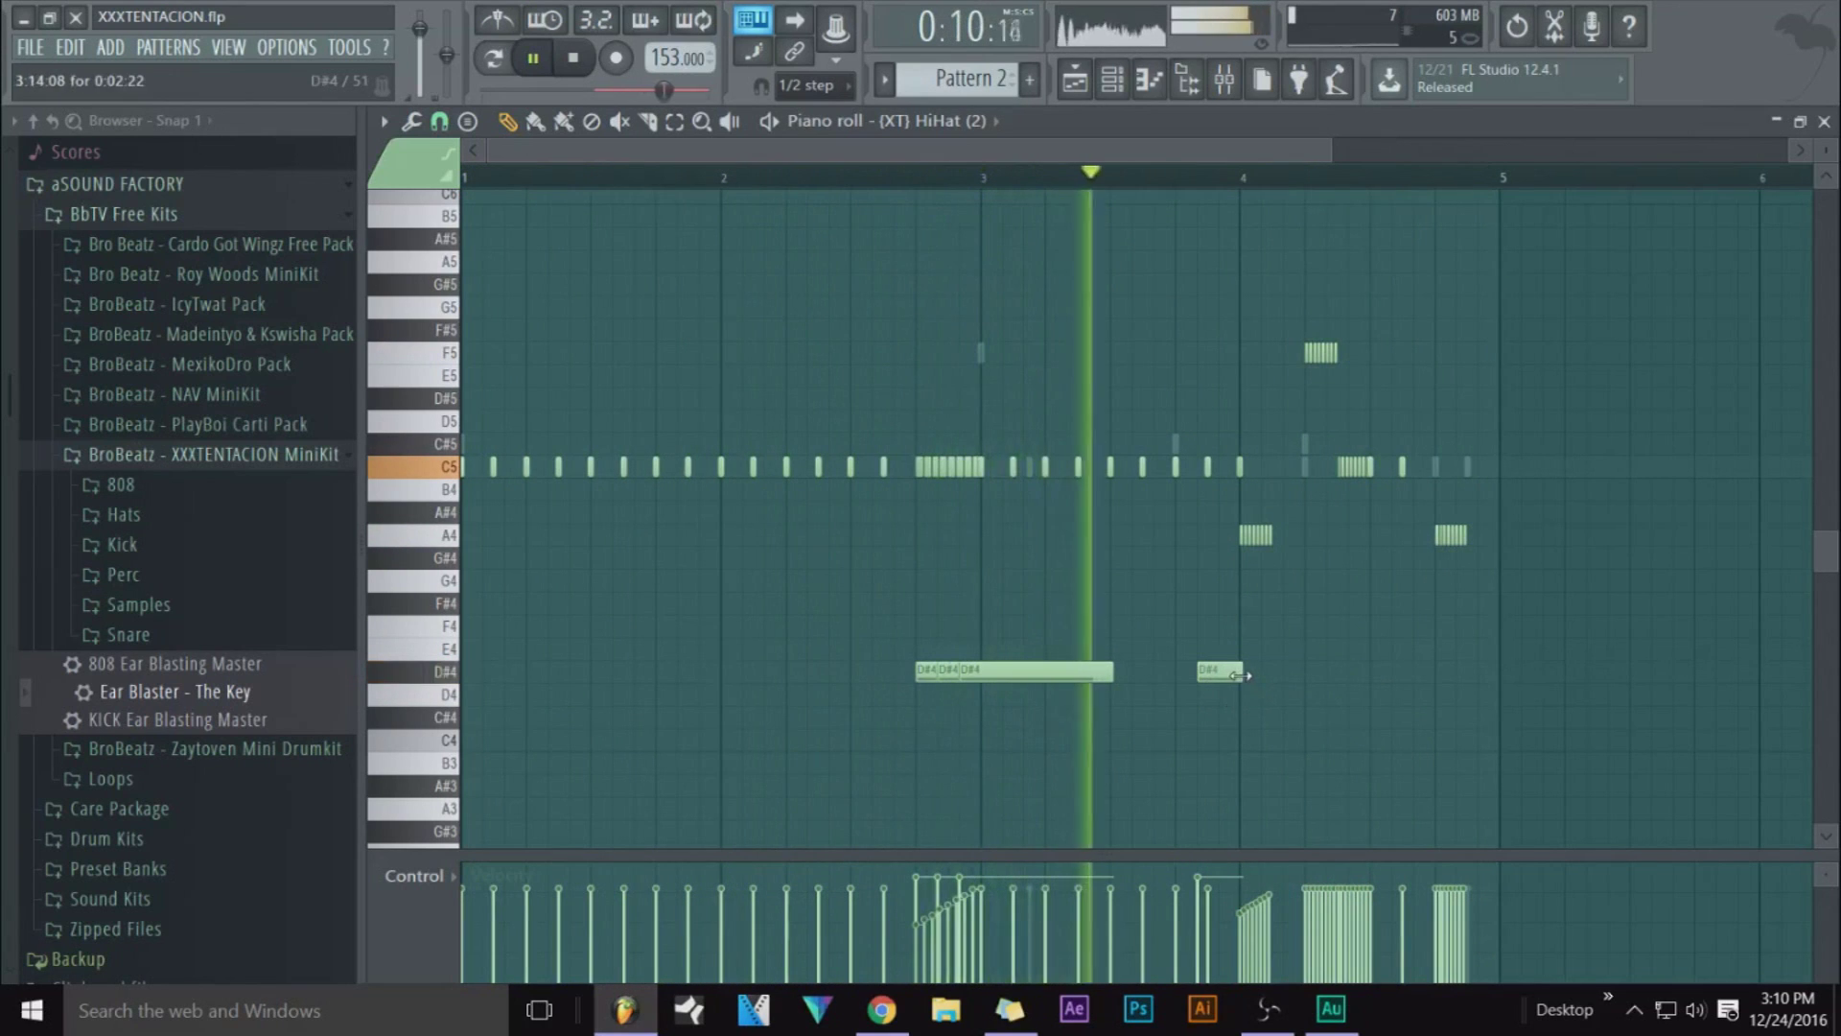
drag(1098, 674, 941, 681)
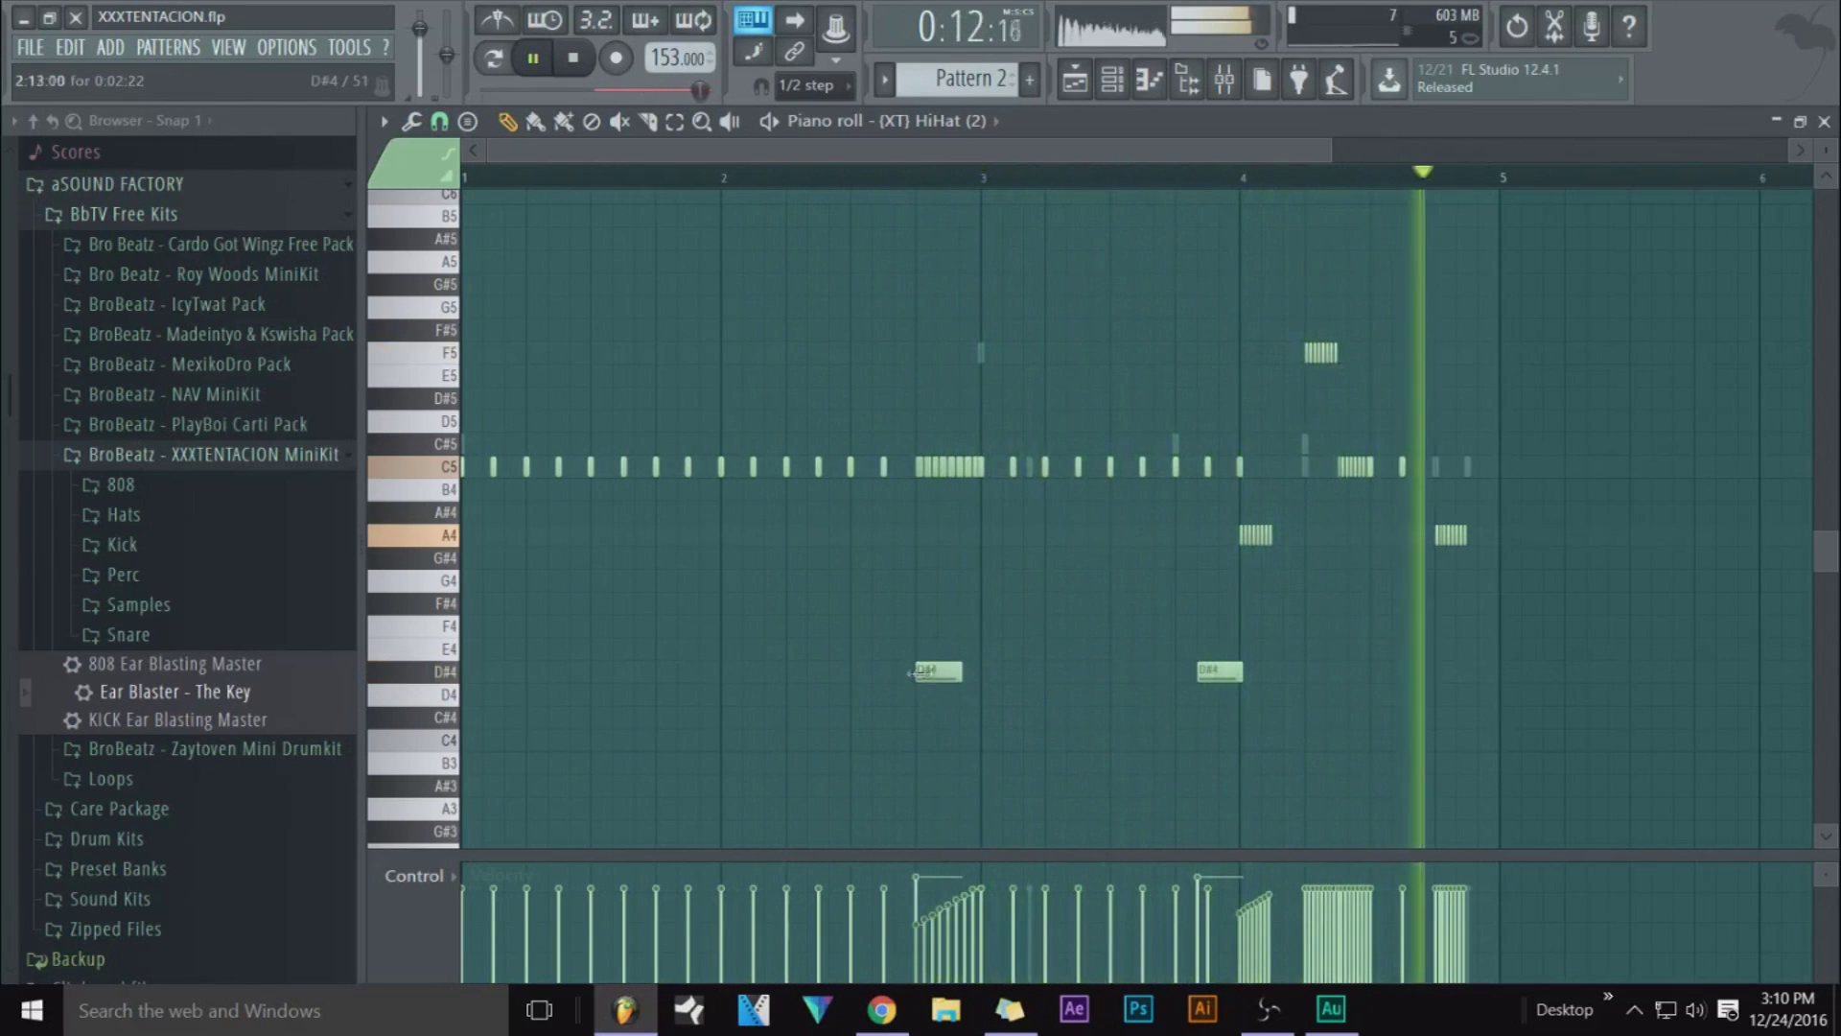
click(927, 671)
click(950, 671)
click(971, 671)
right_click(972, 675)
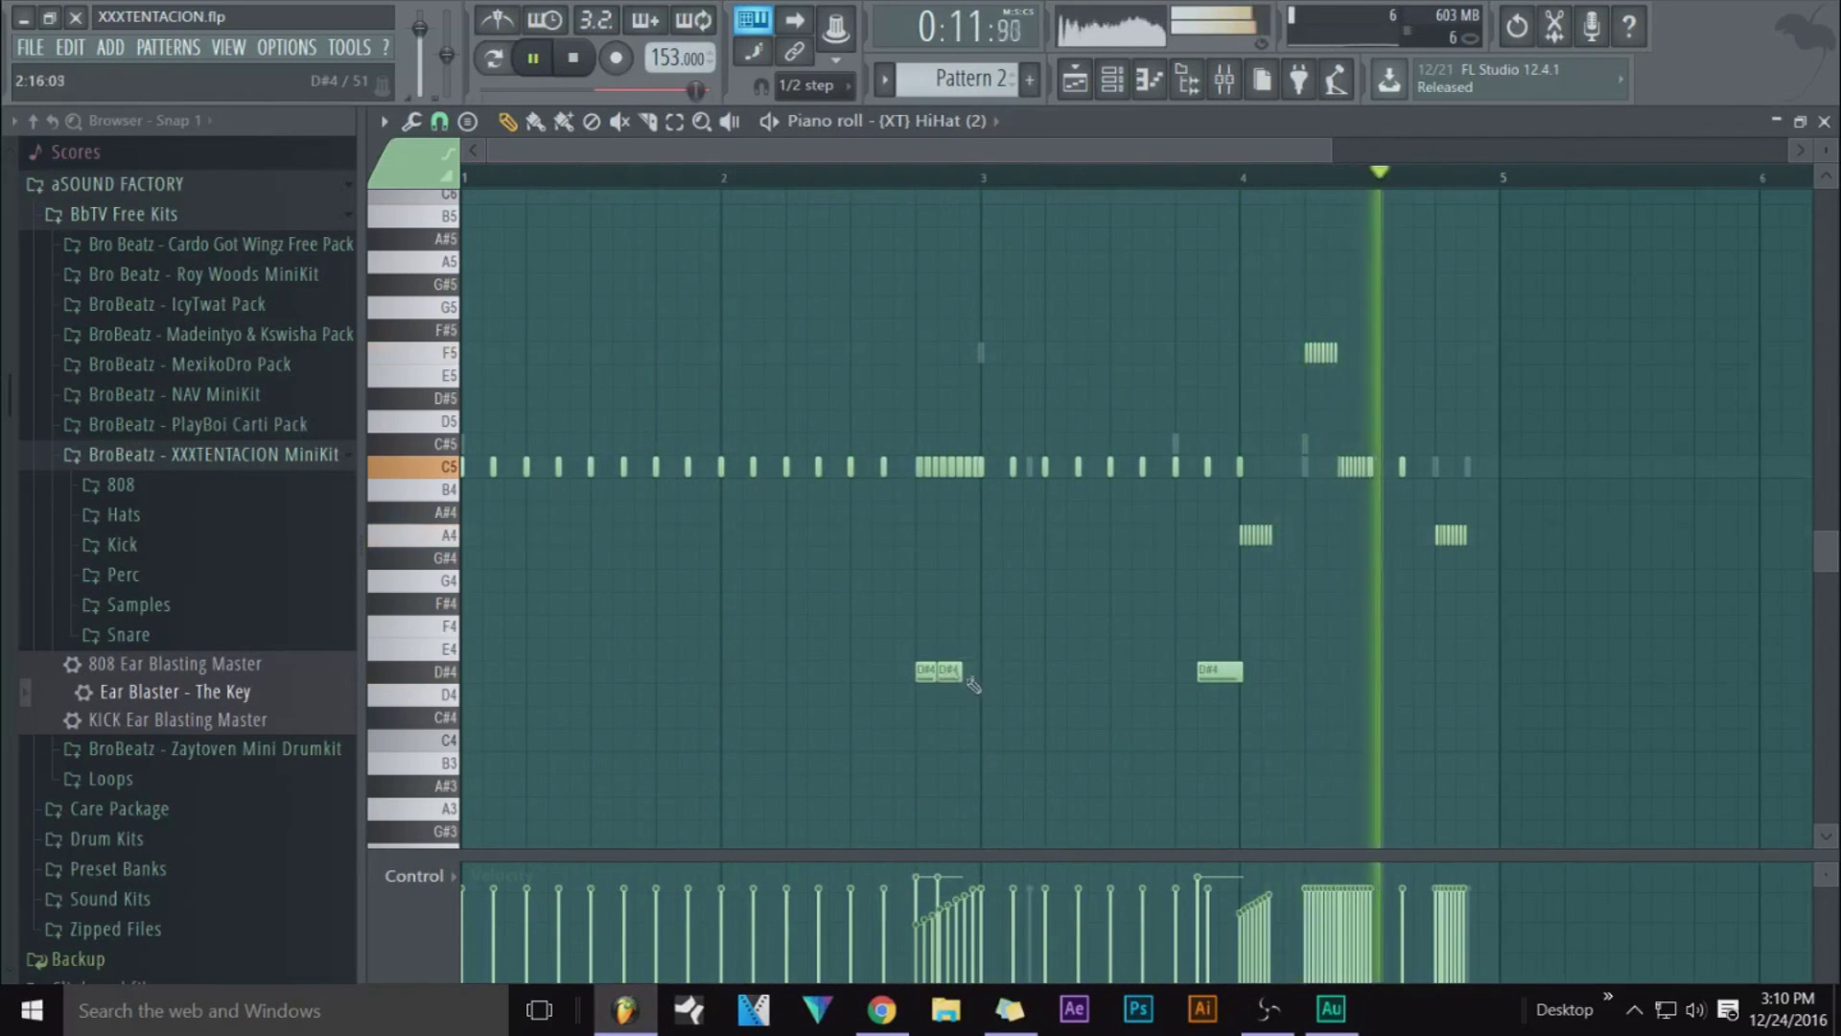
right_click(955, 676)
click(947, 671)
click(968, 671)
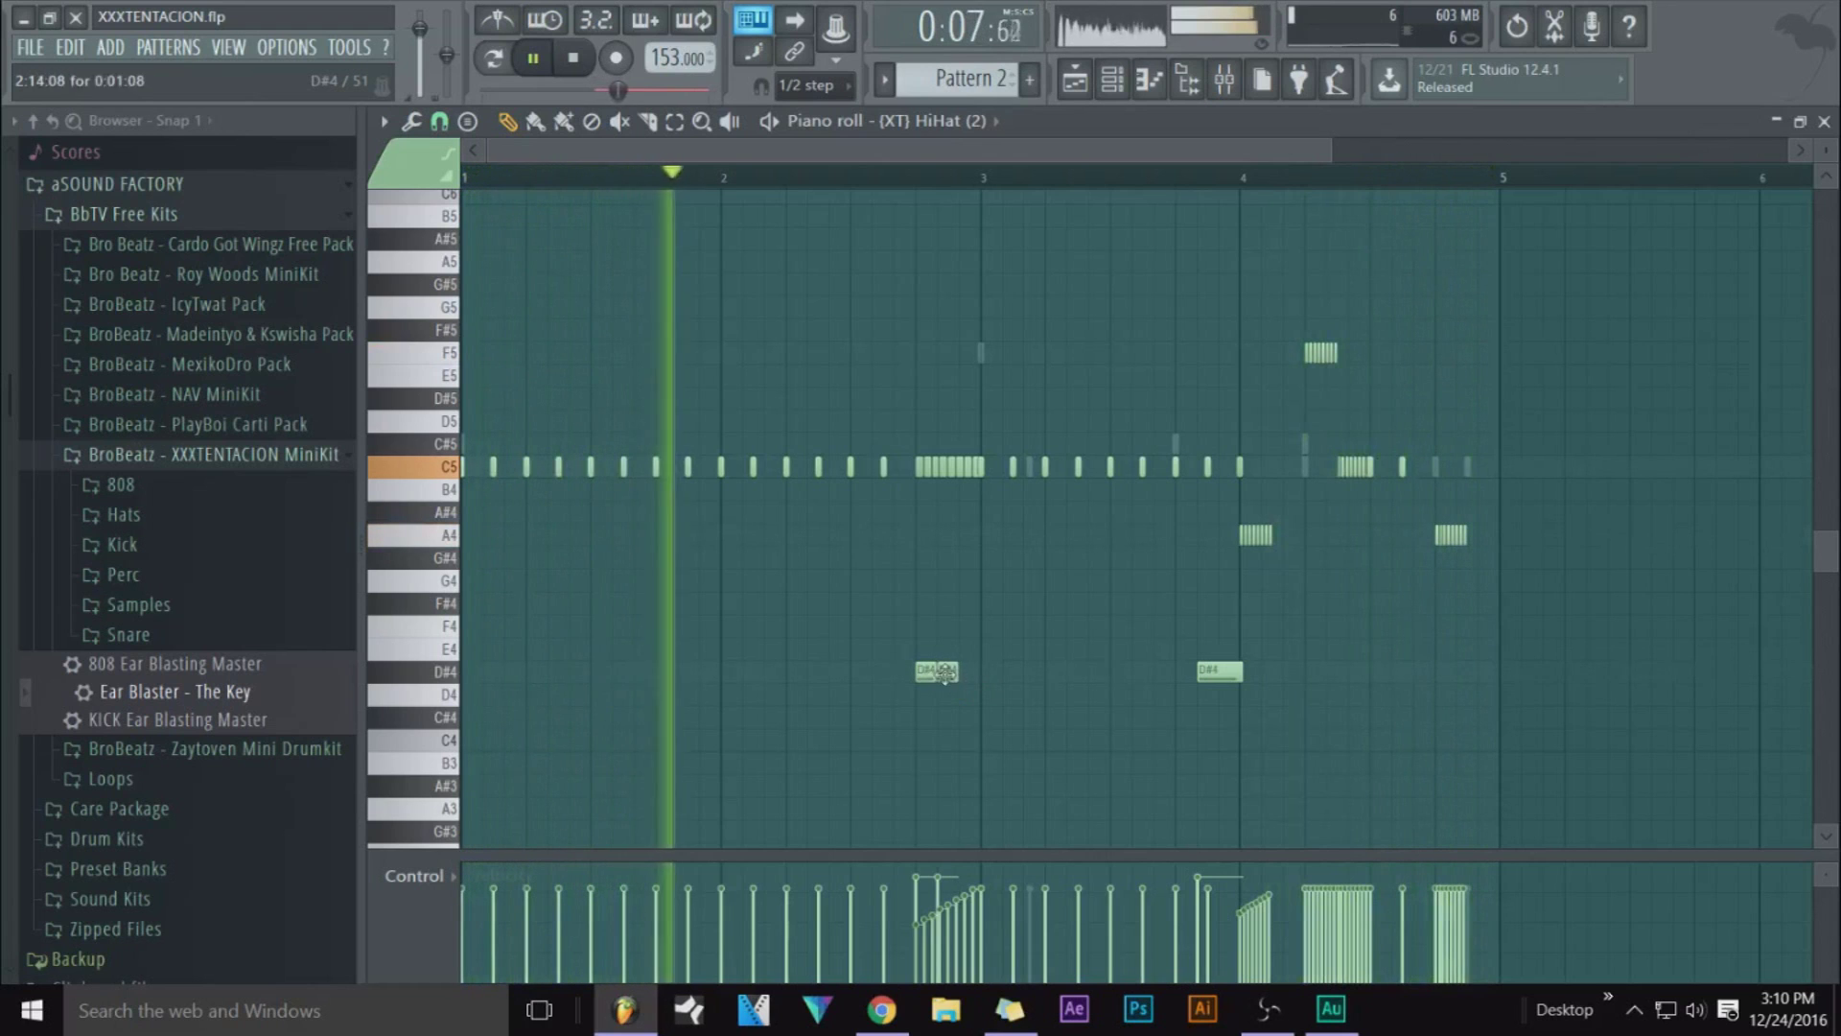
Place six short, evenly spaced D#4 notes from late bar 3 through bar 4, and extend the third bar 2 note to meet them
right_click(1219, 672)
click(1207, 671)
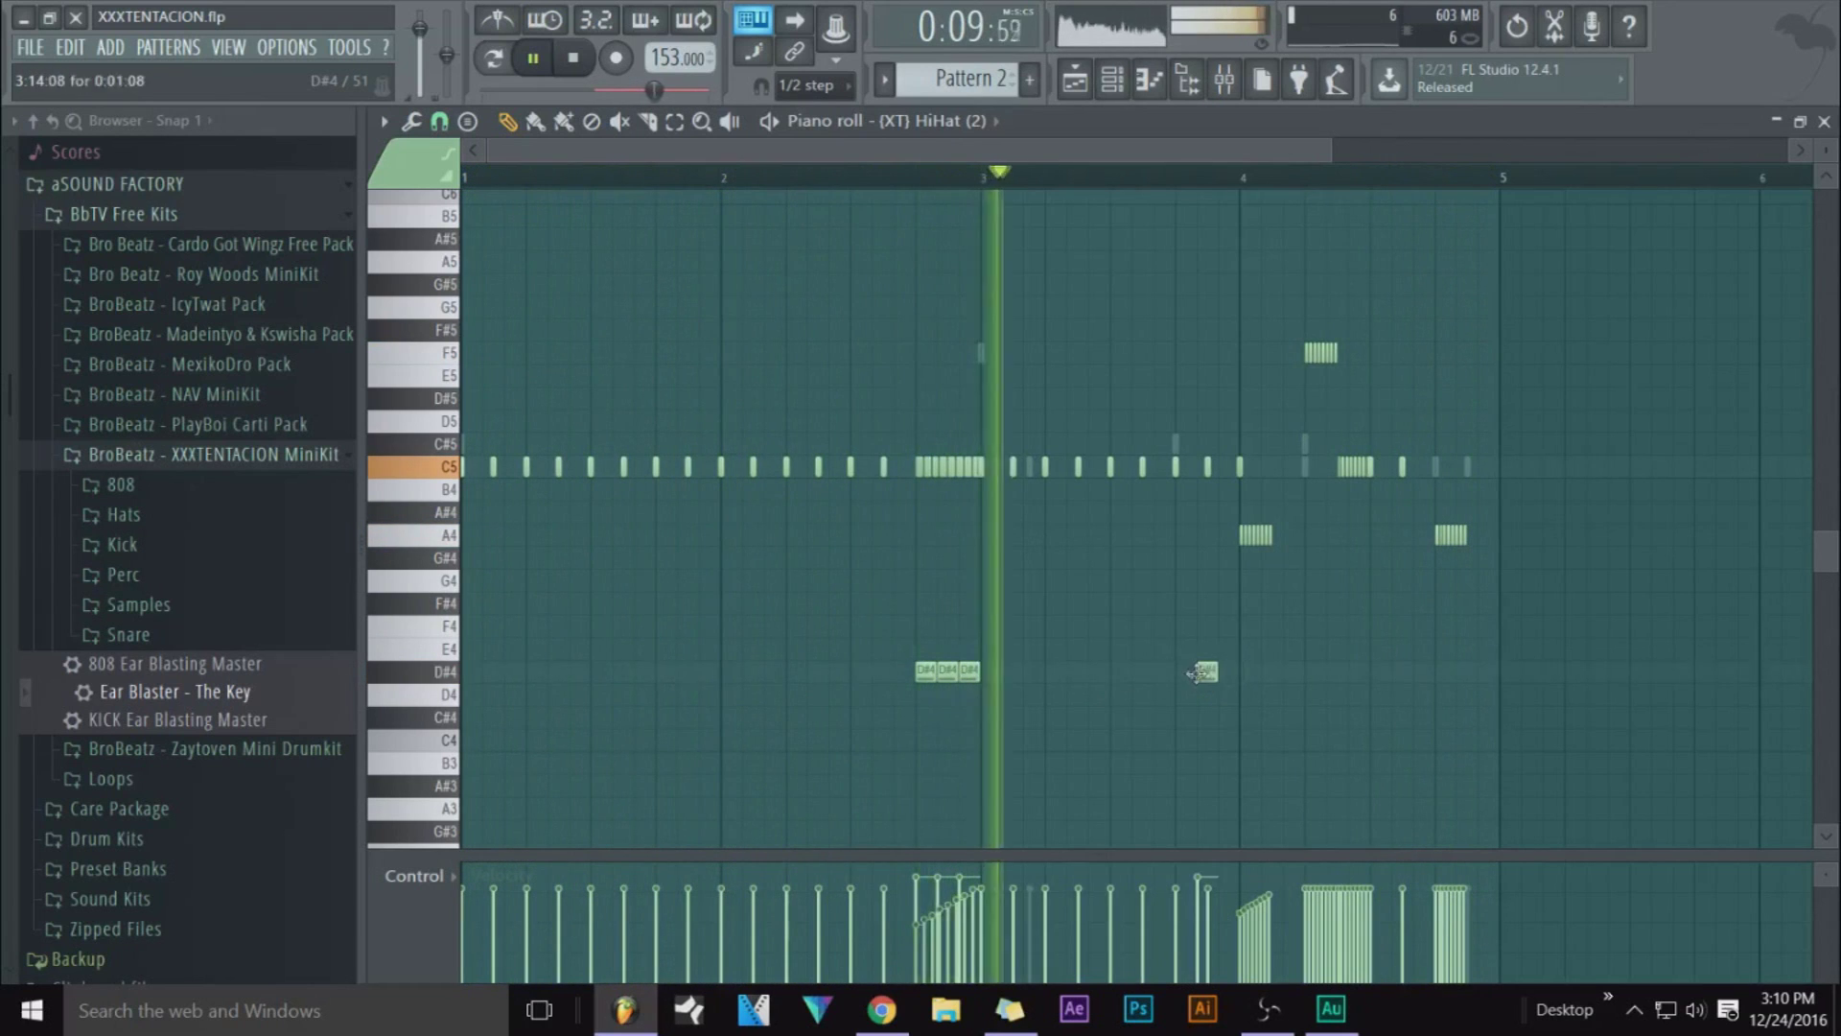
click(1249, 671)
click(1293, 671)
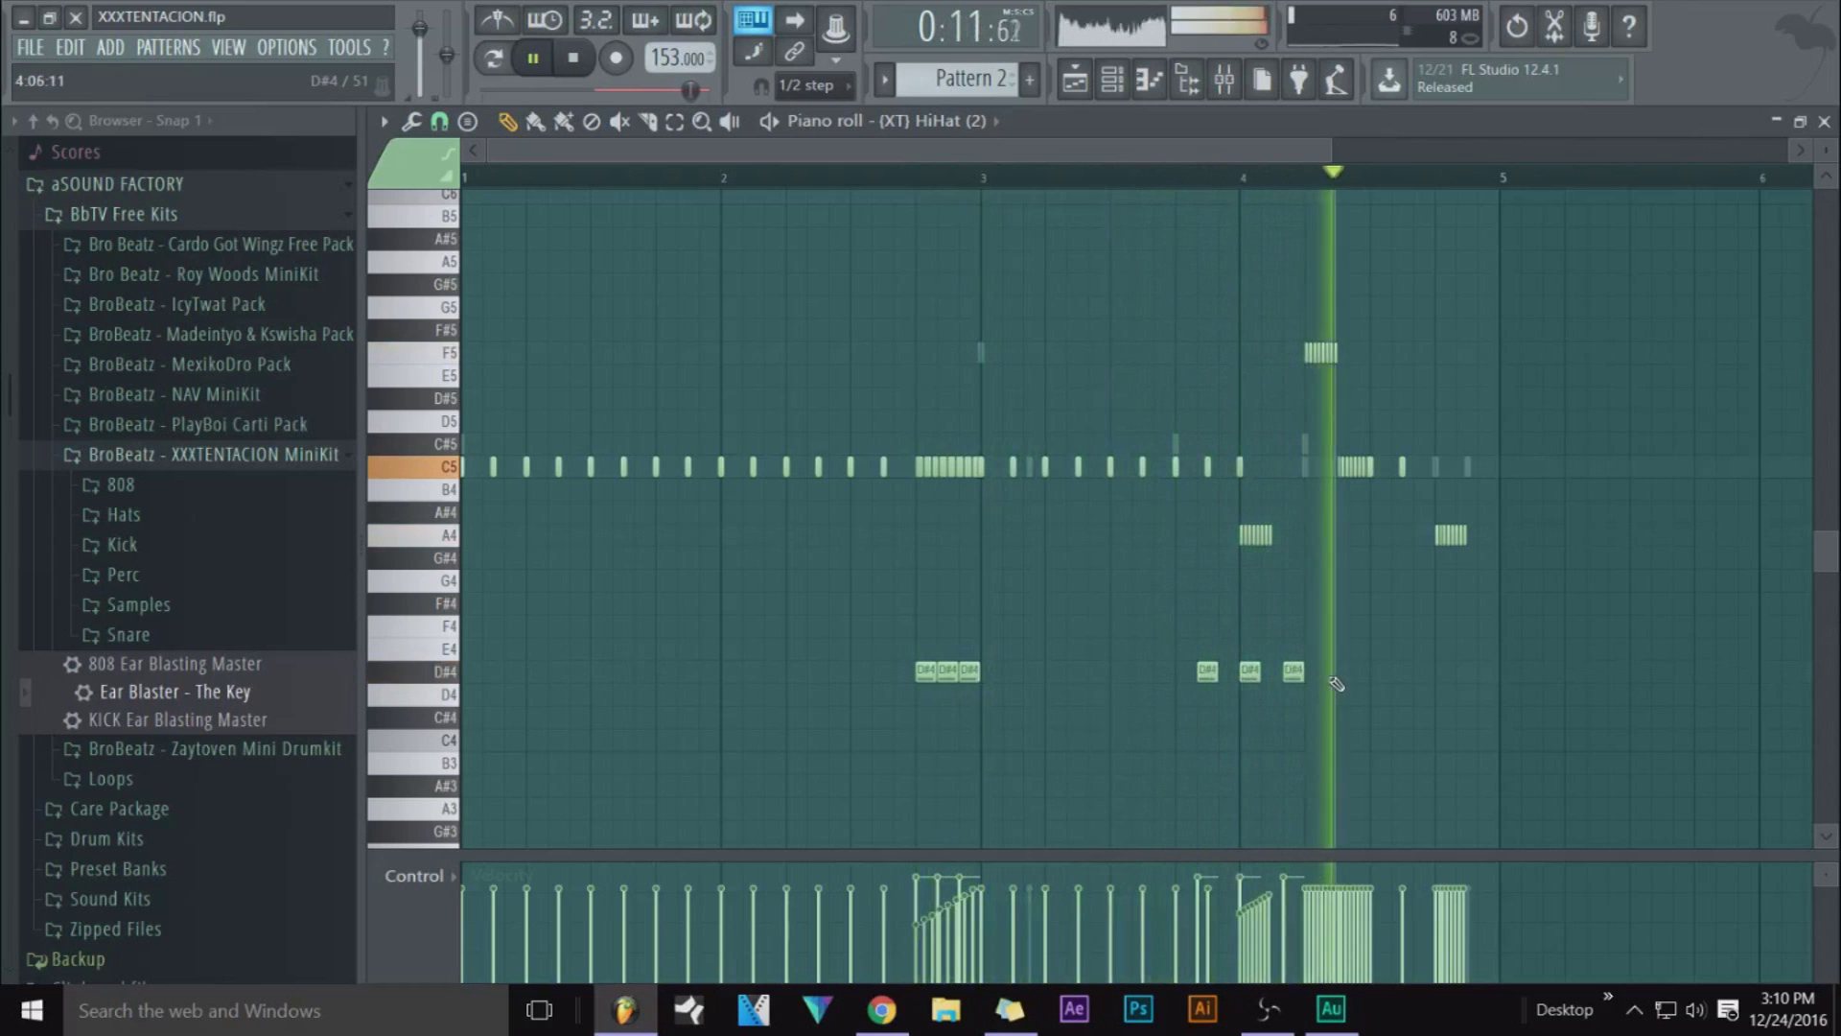
click(1337, 671)
click(1380, 671)
click(1424, 672)
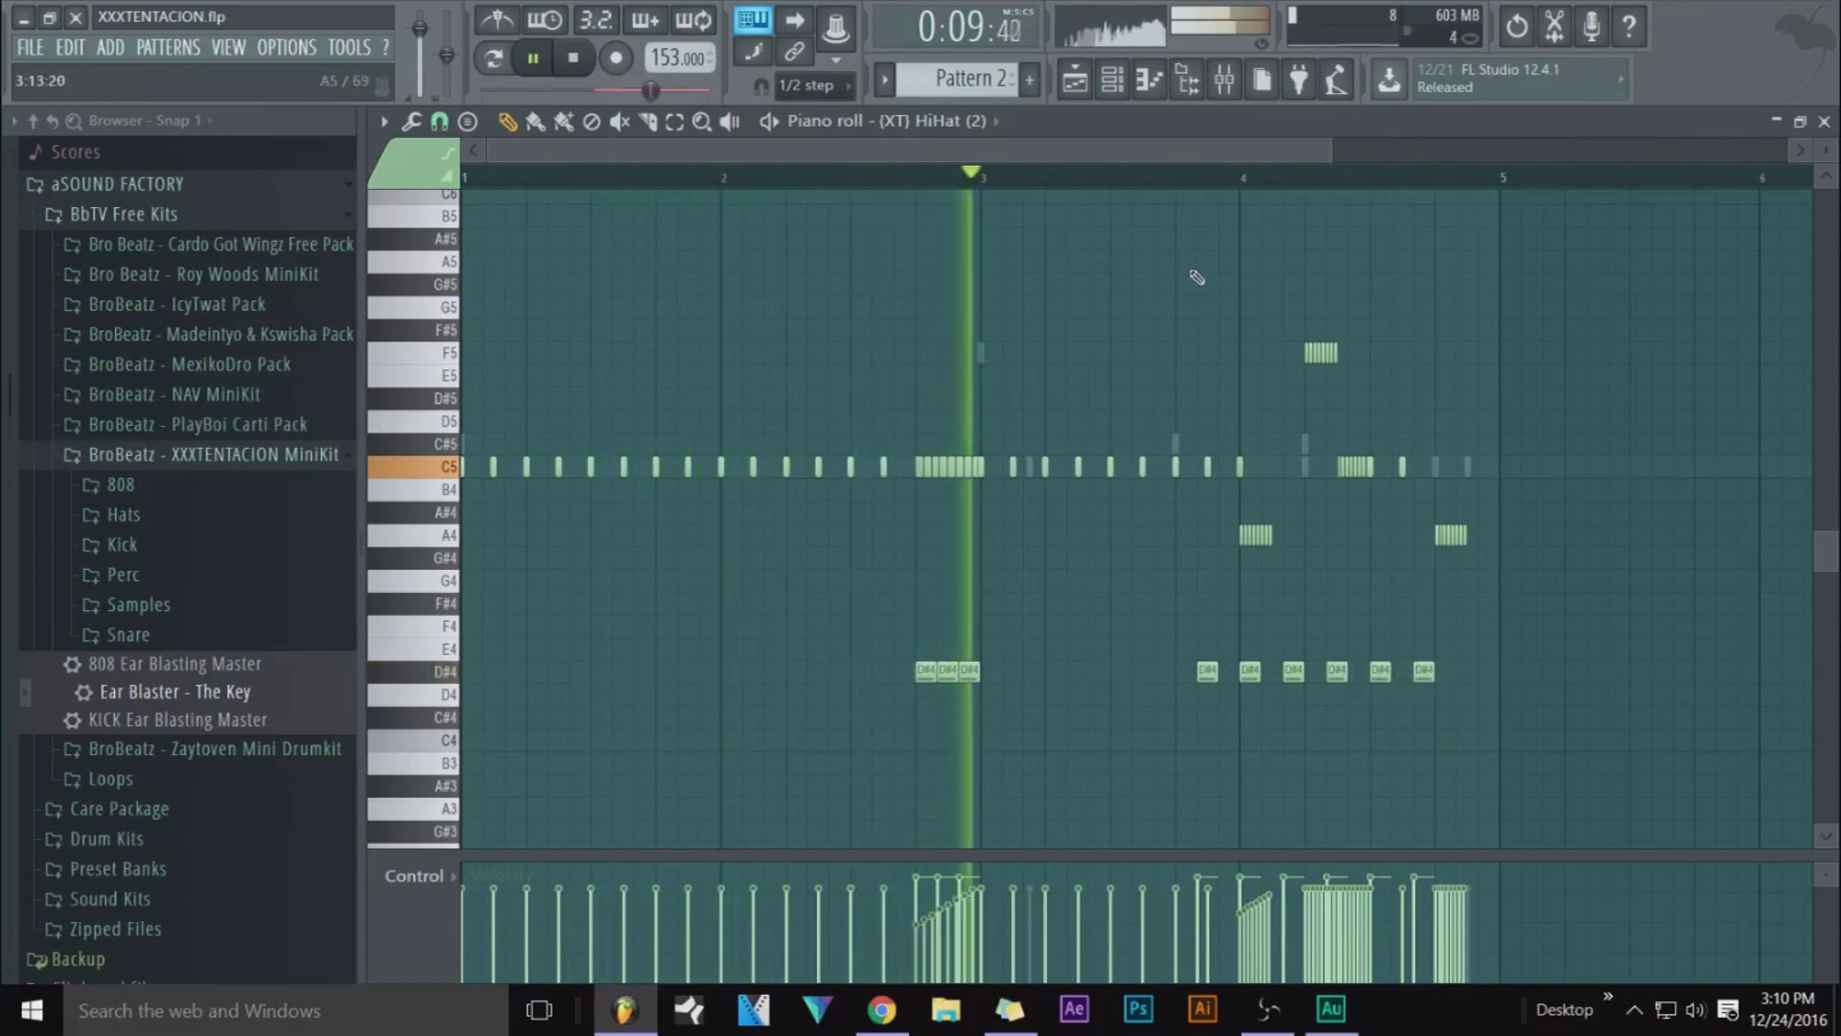
drag(980, 671, 1189, 675)
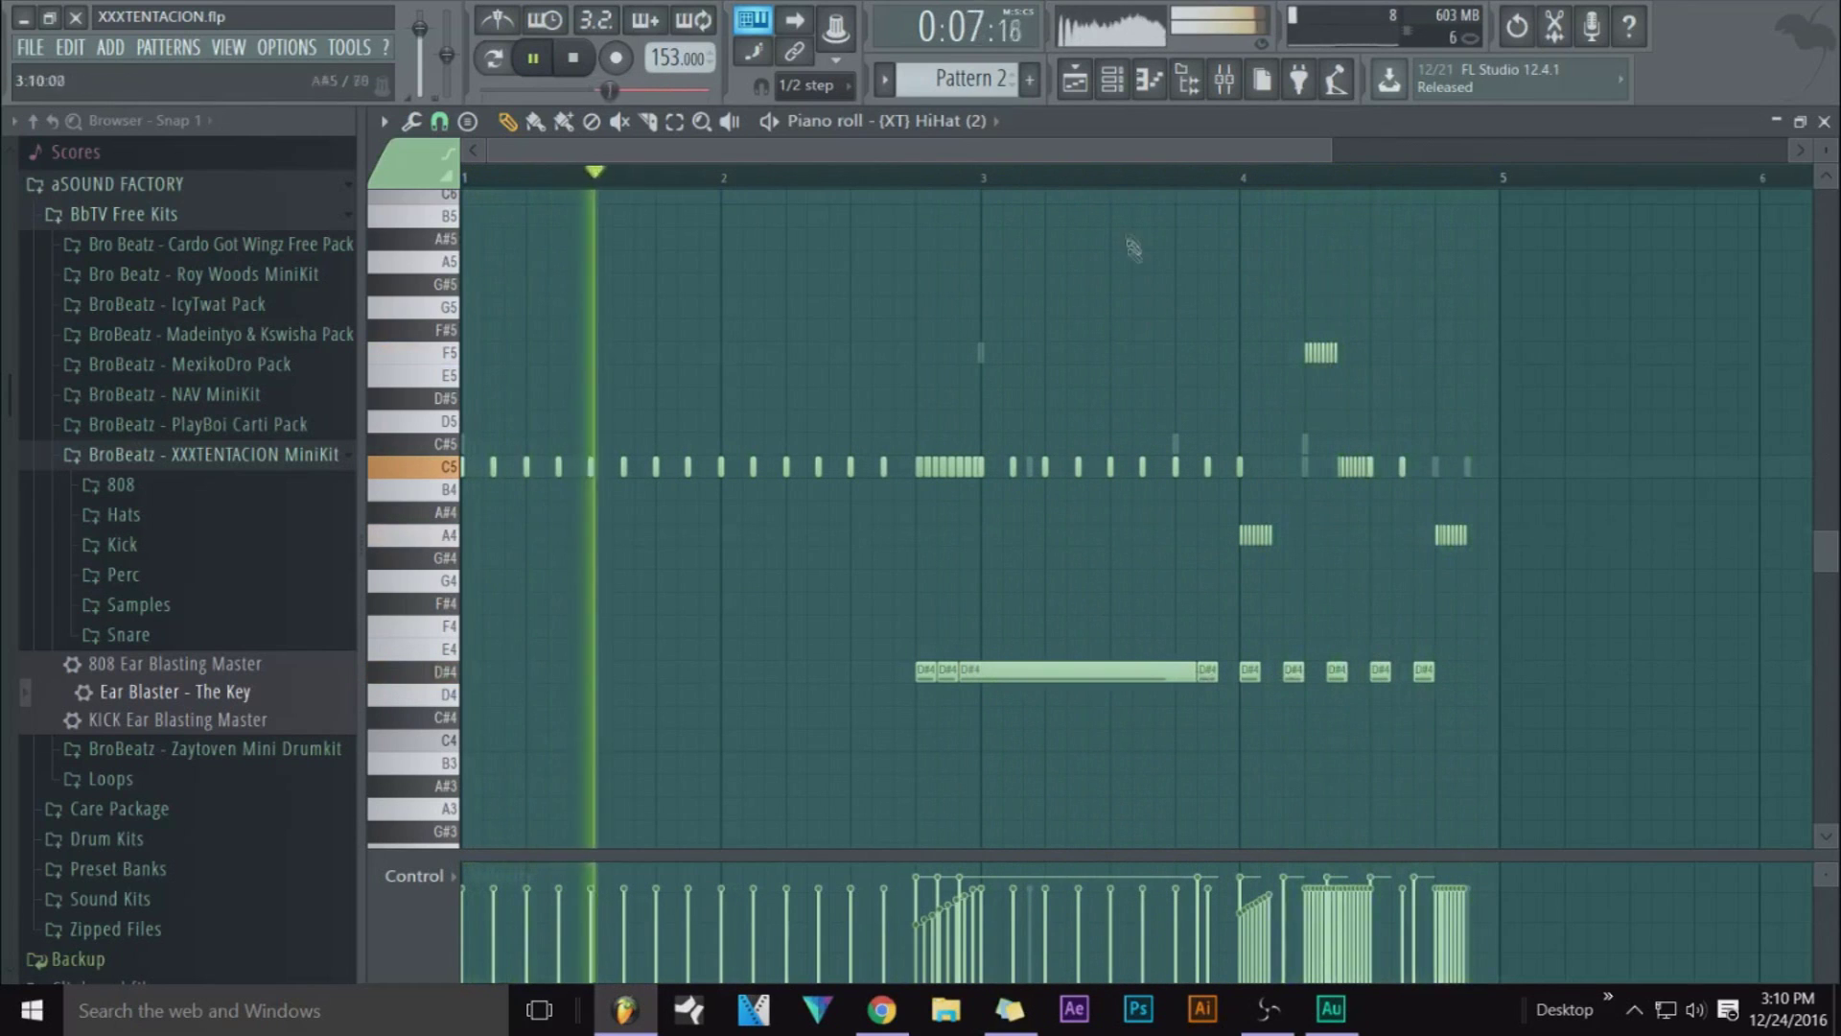
key(space)
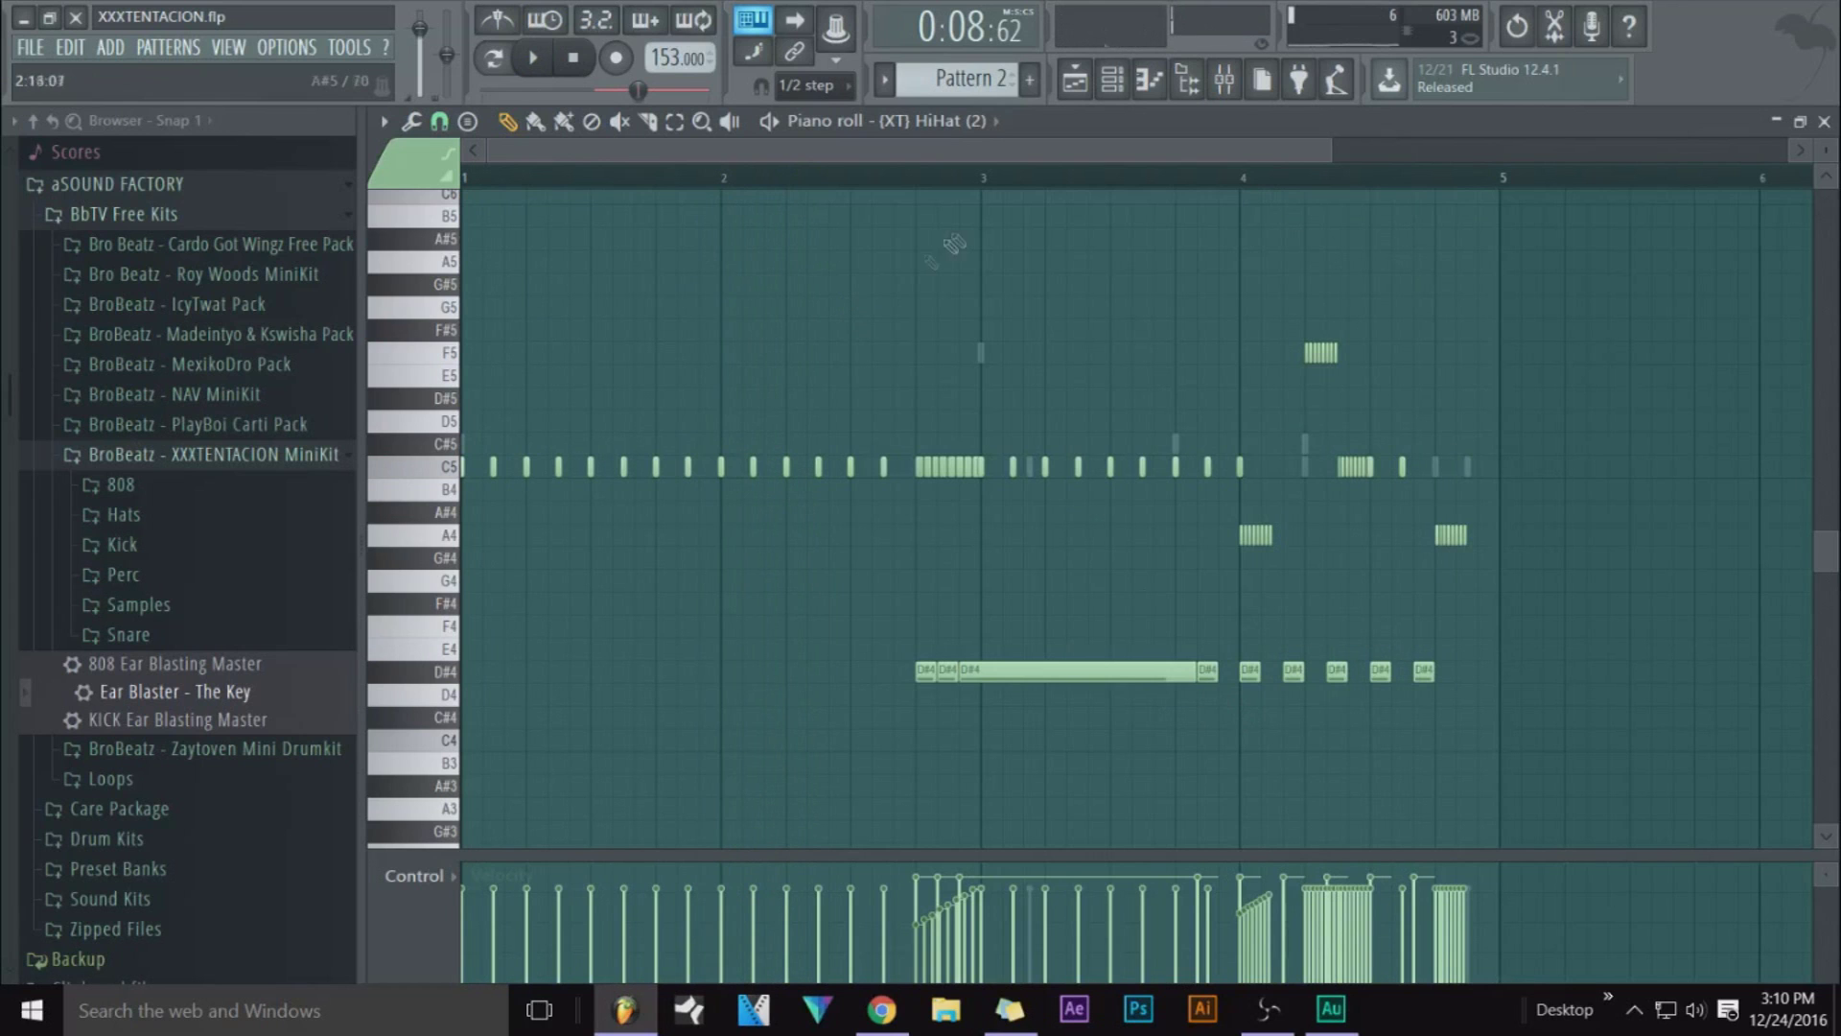
Review the sample, envelope and miscellaneous settings of the {XT} HiHat (2) channel, and return to its piano roll
click(1098, 83)
click(796, 651)
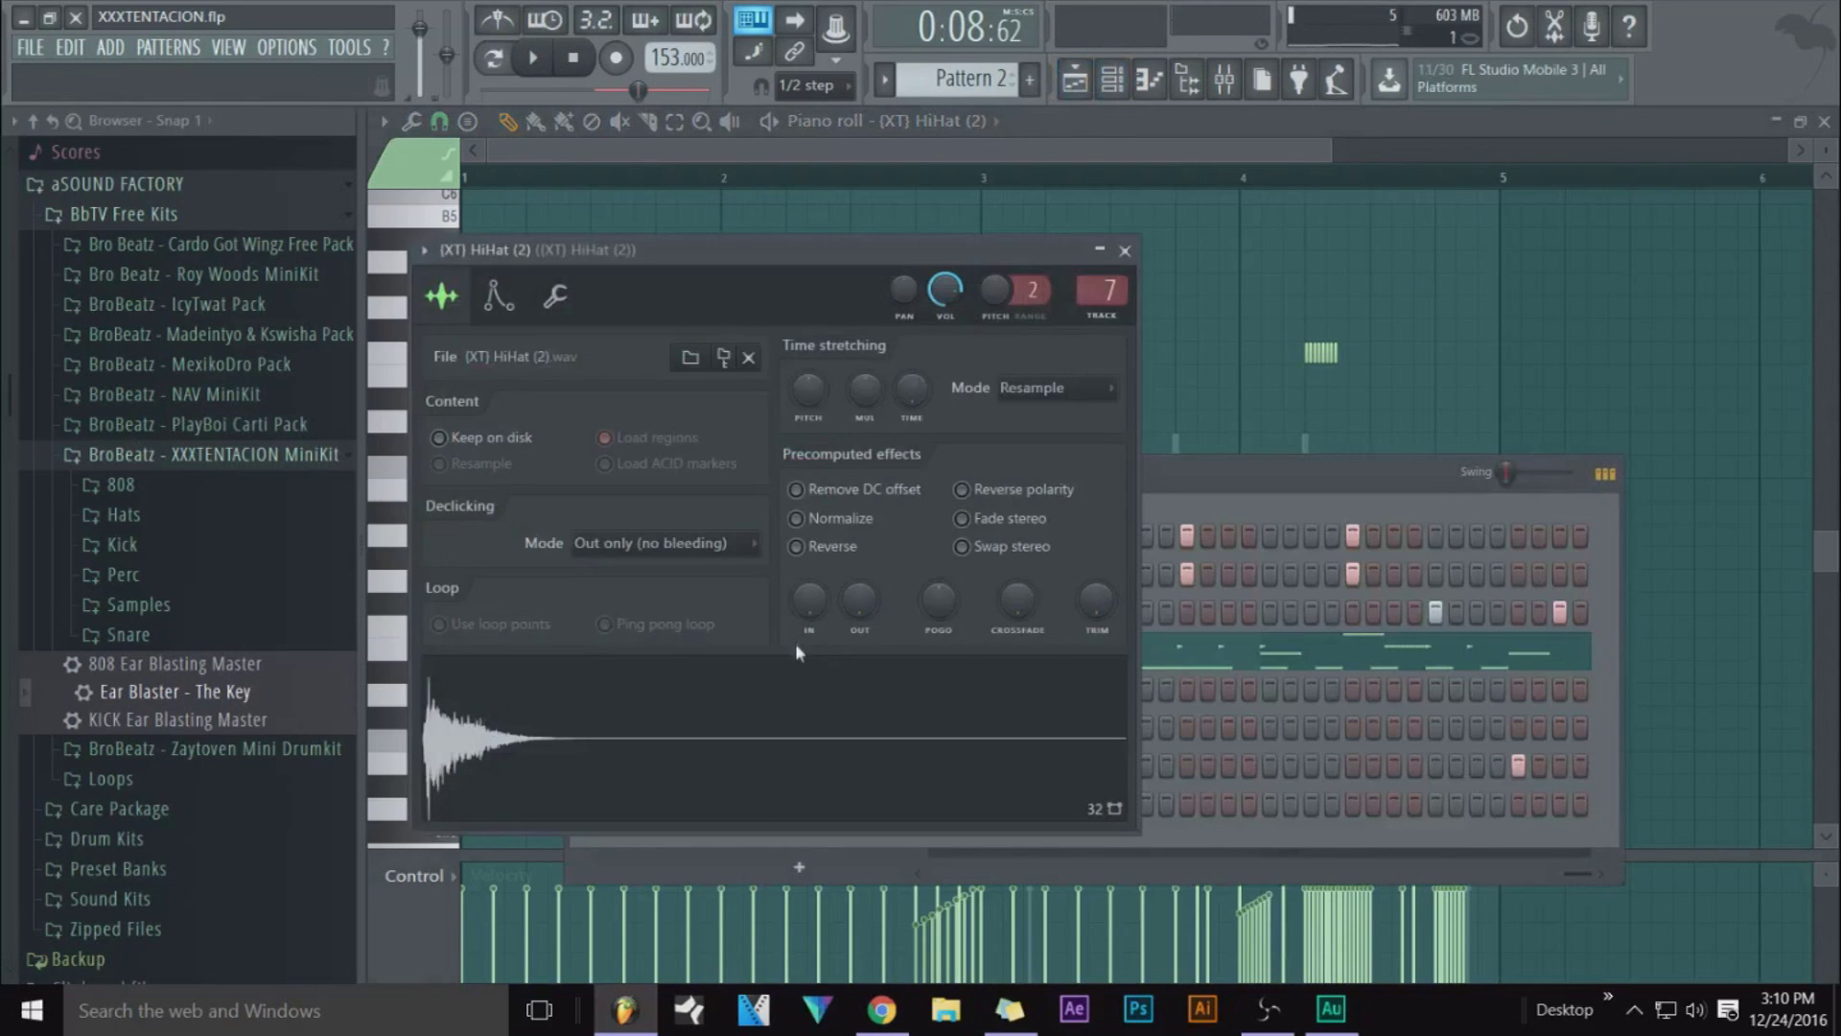
click(499, 293)
click(555, 295)
click(442, 296)
click(1125, 253)
click(1139, 662)
click(1137, 659)
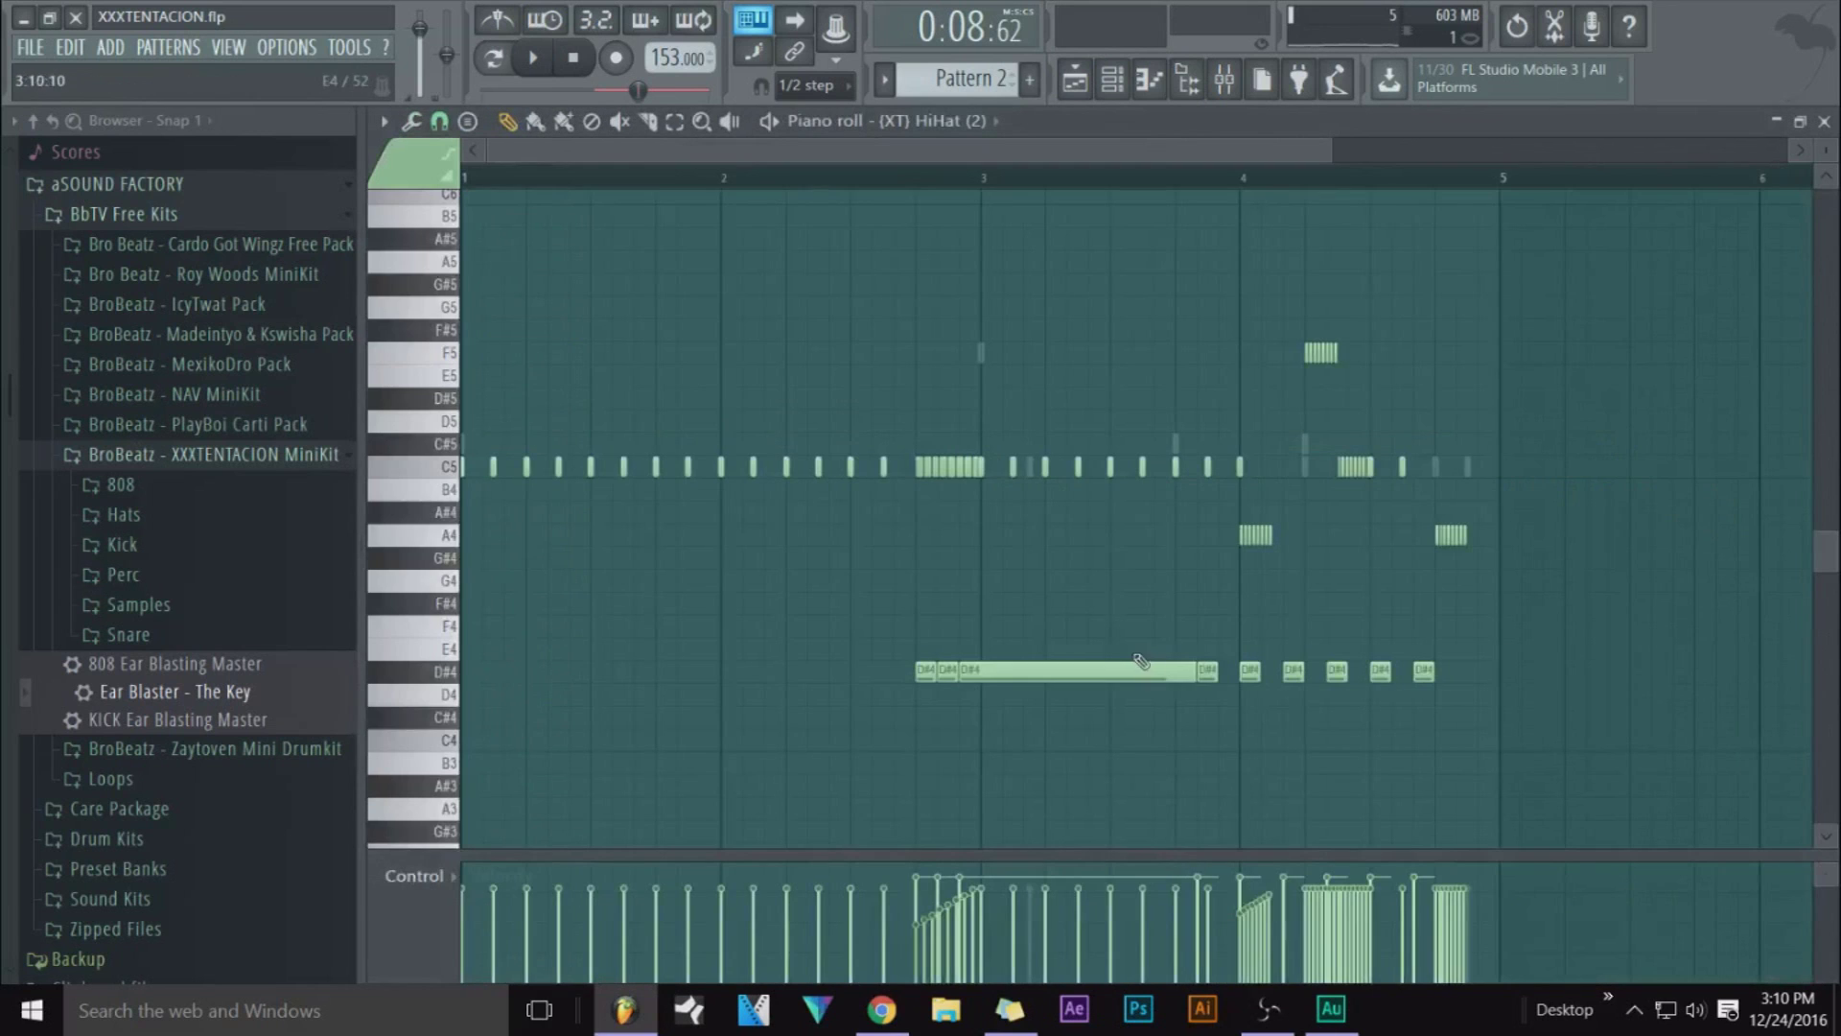
Shorten the D#4 hi-hat notes to brief single hits, and open the piano roll of the {XT} 808 (6) channel
right_click(949, 669)
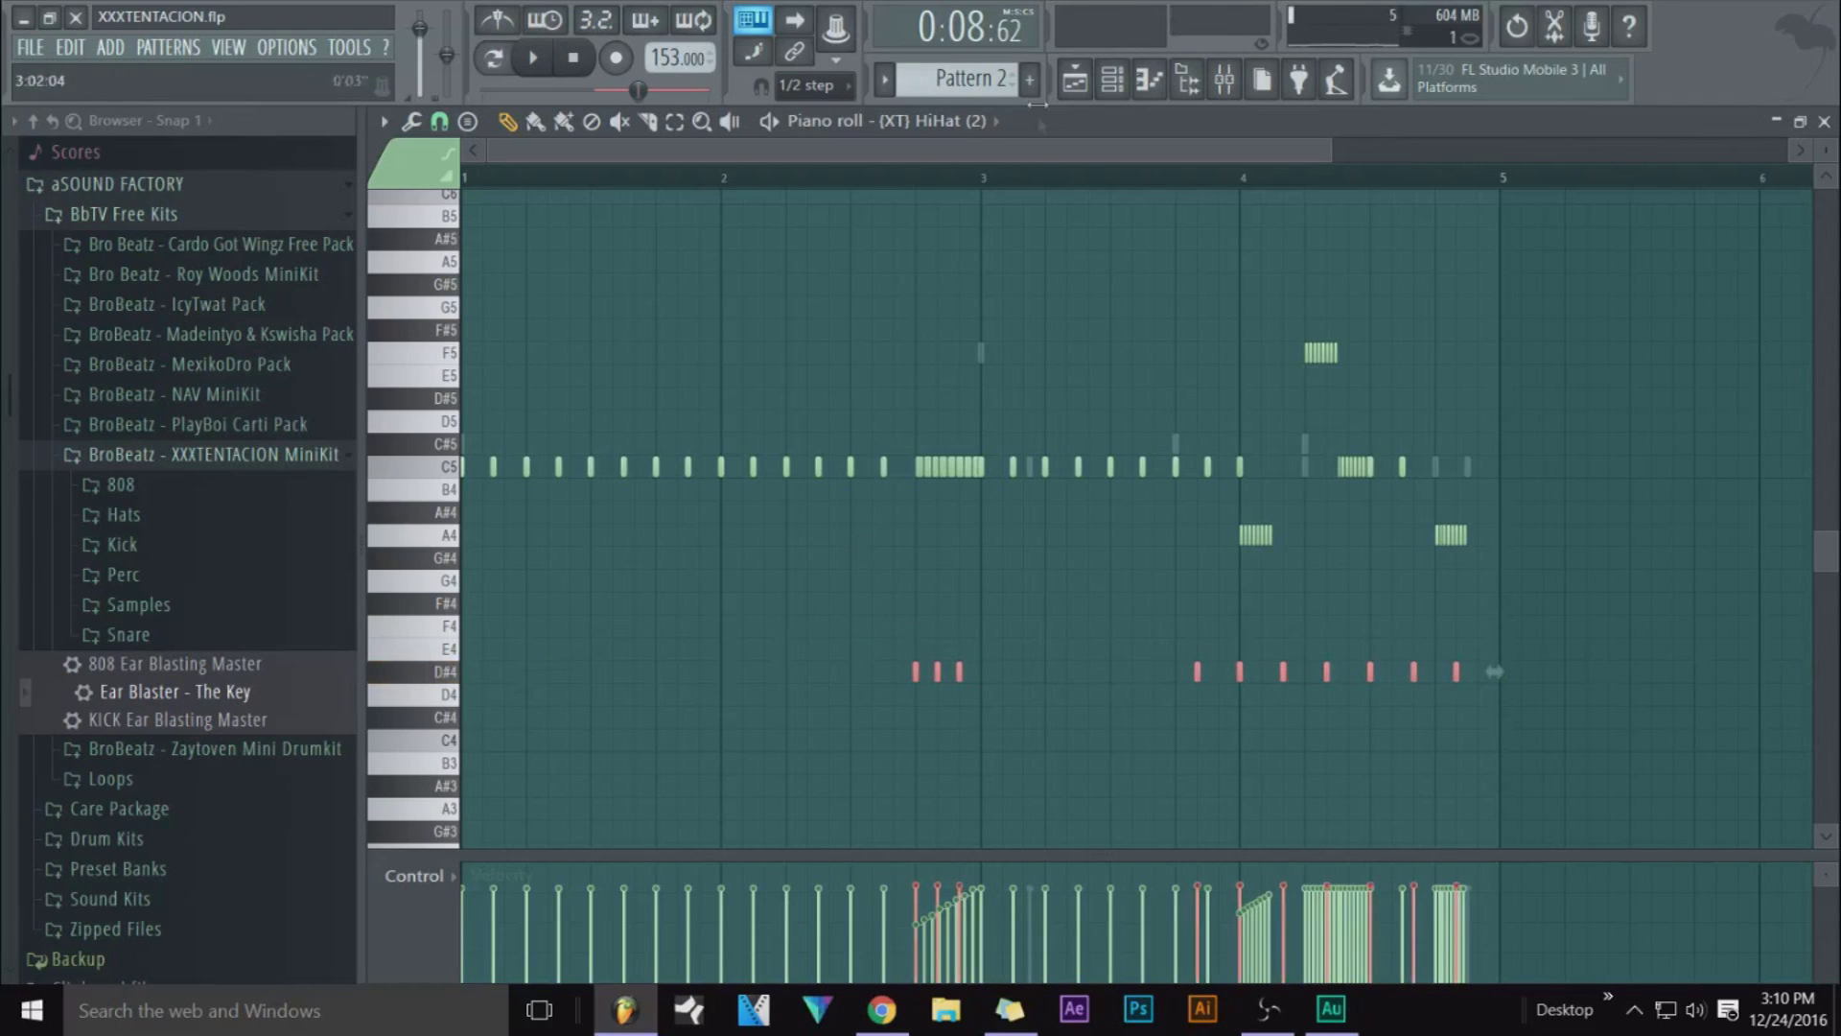
click(1113, 81)
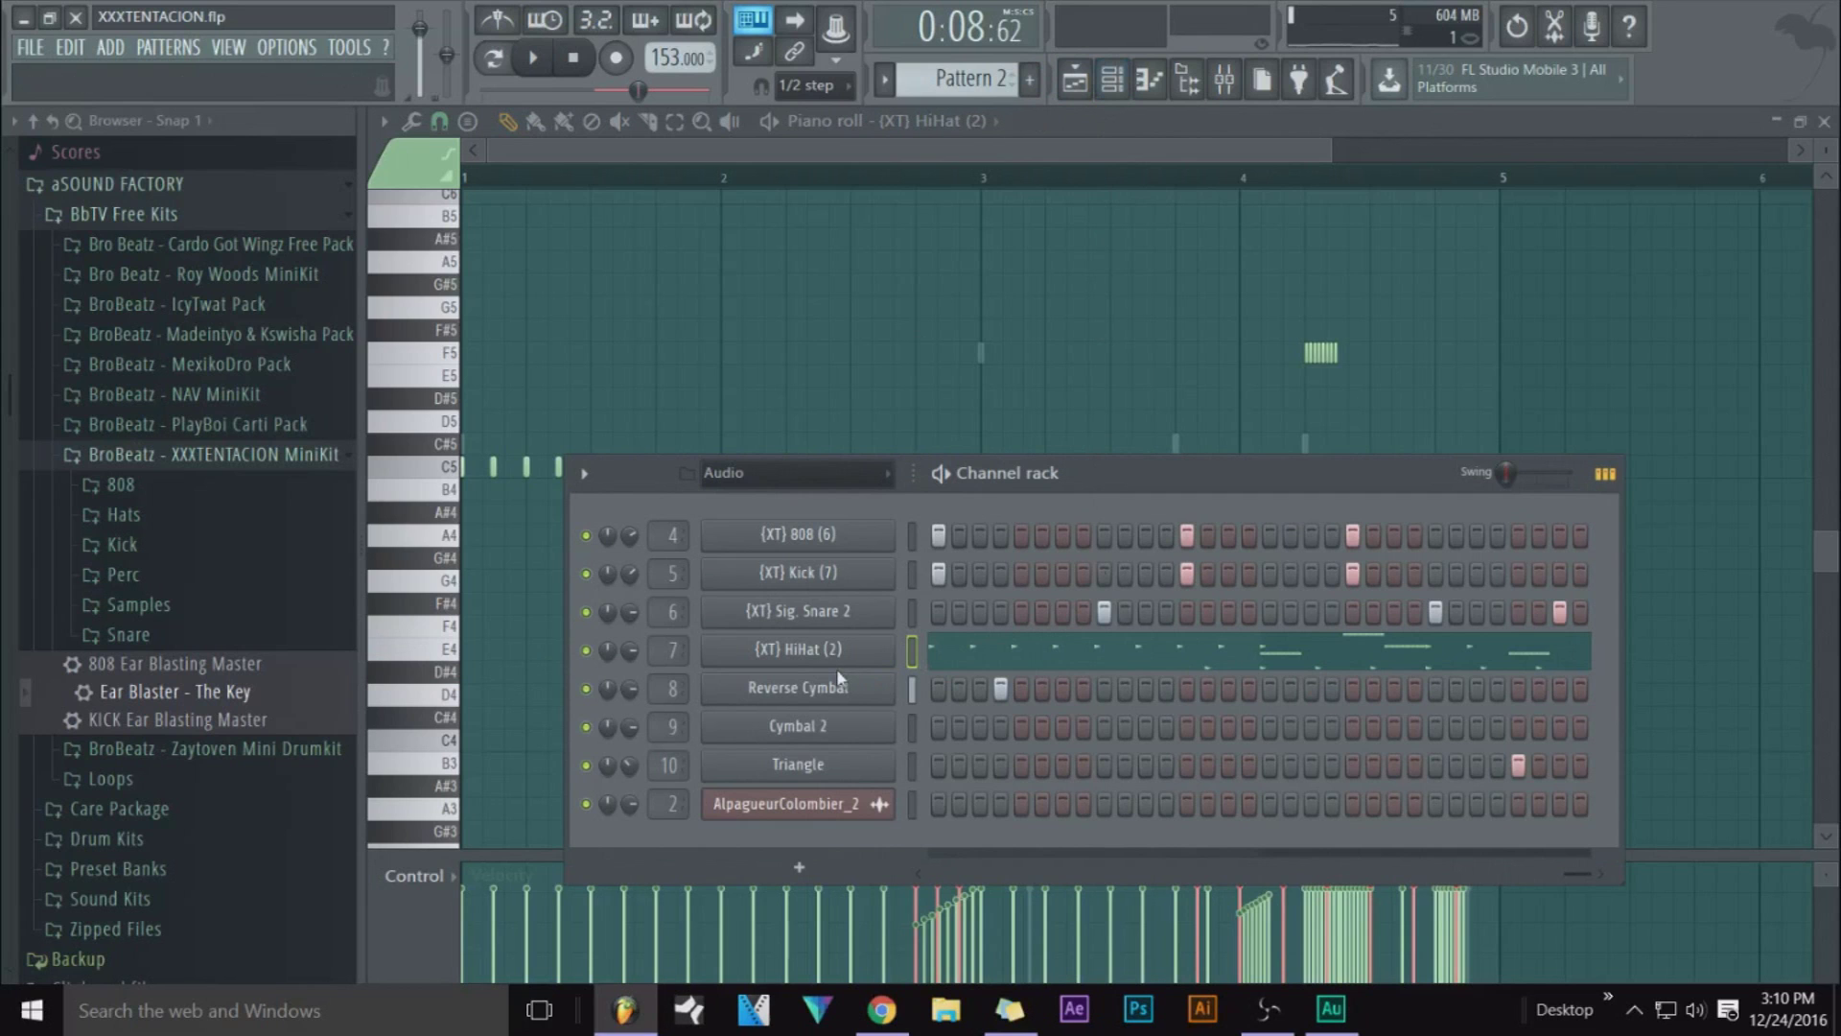
right_click(839, 539)
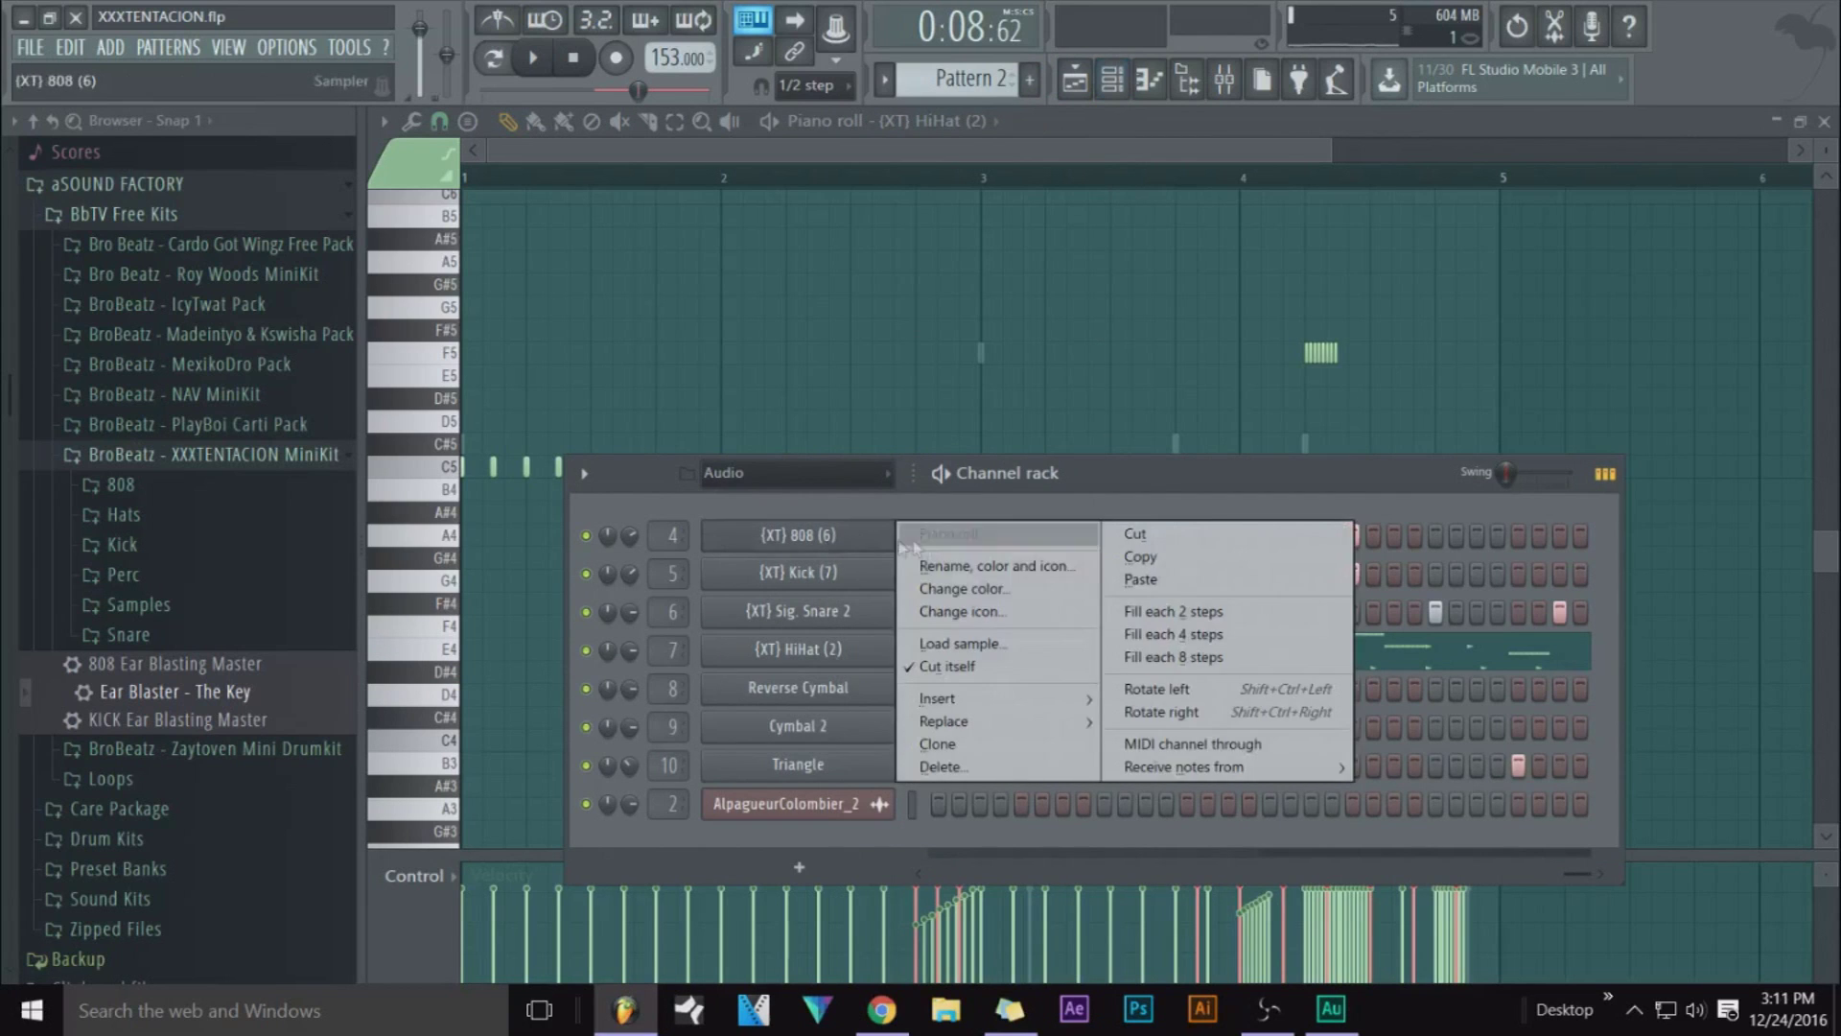
click(844, 529)
key(space)
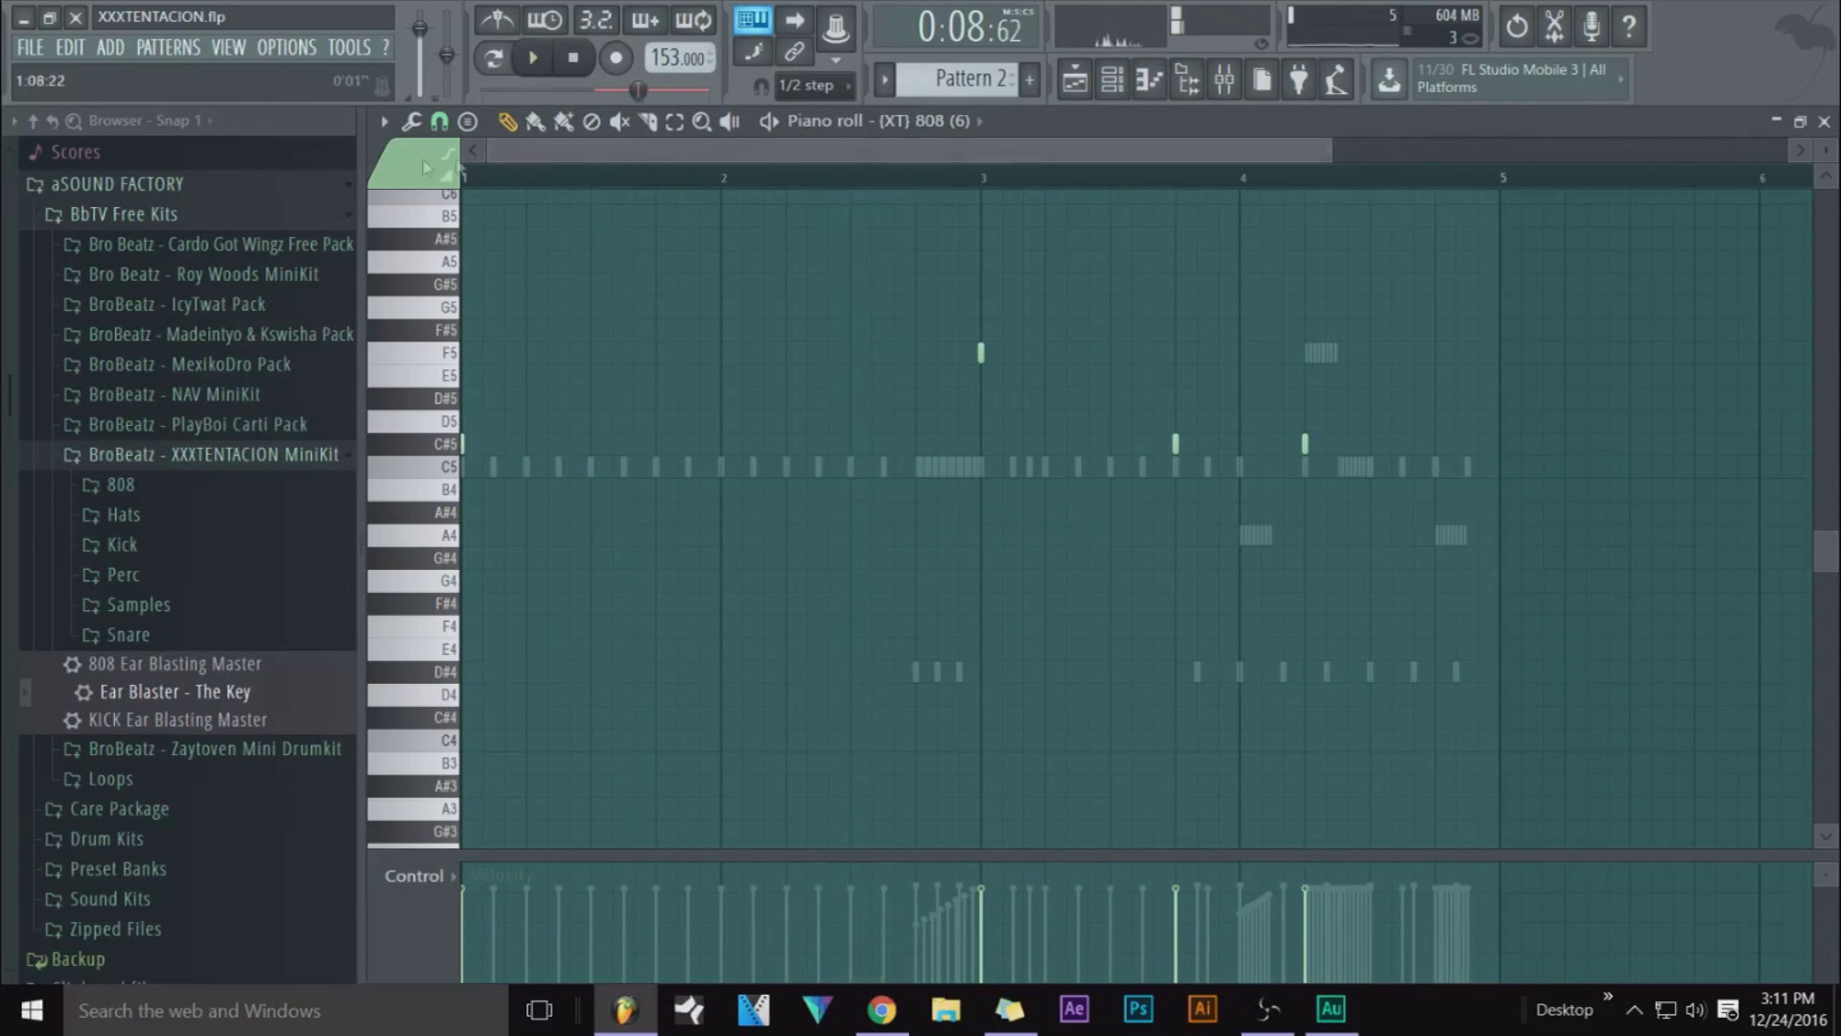
key(space)
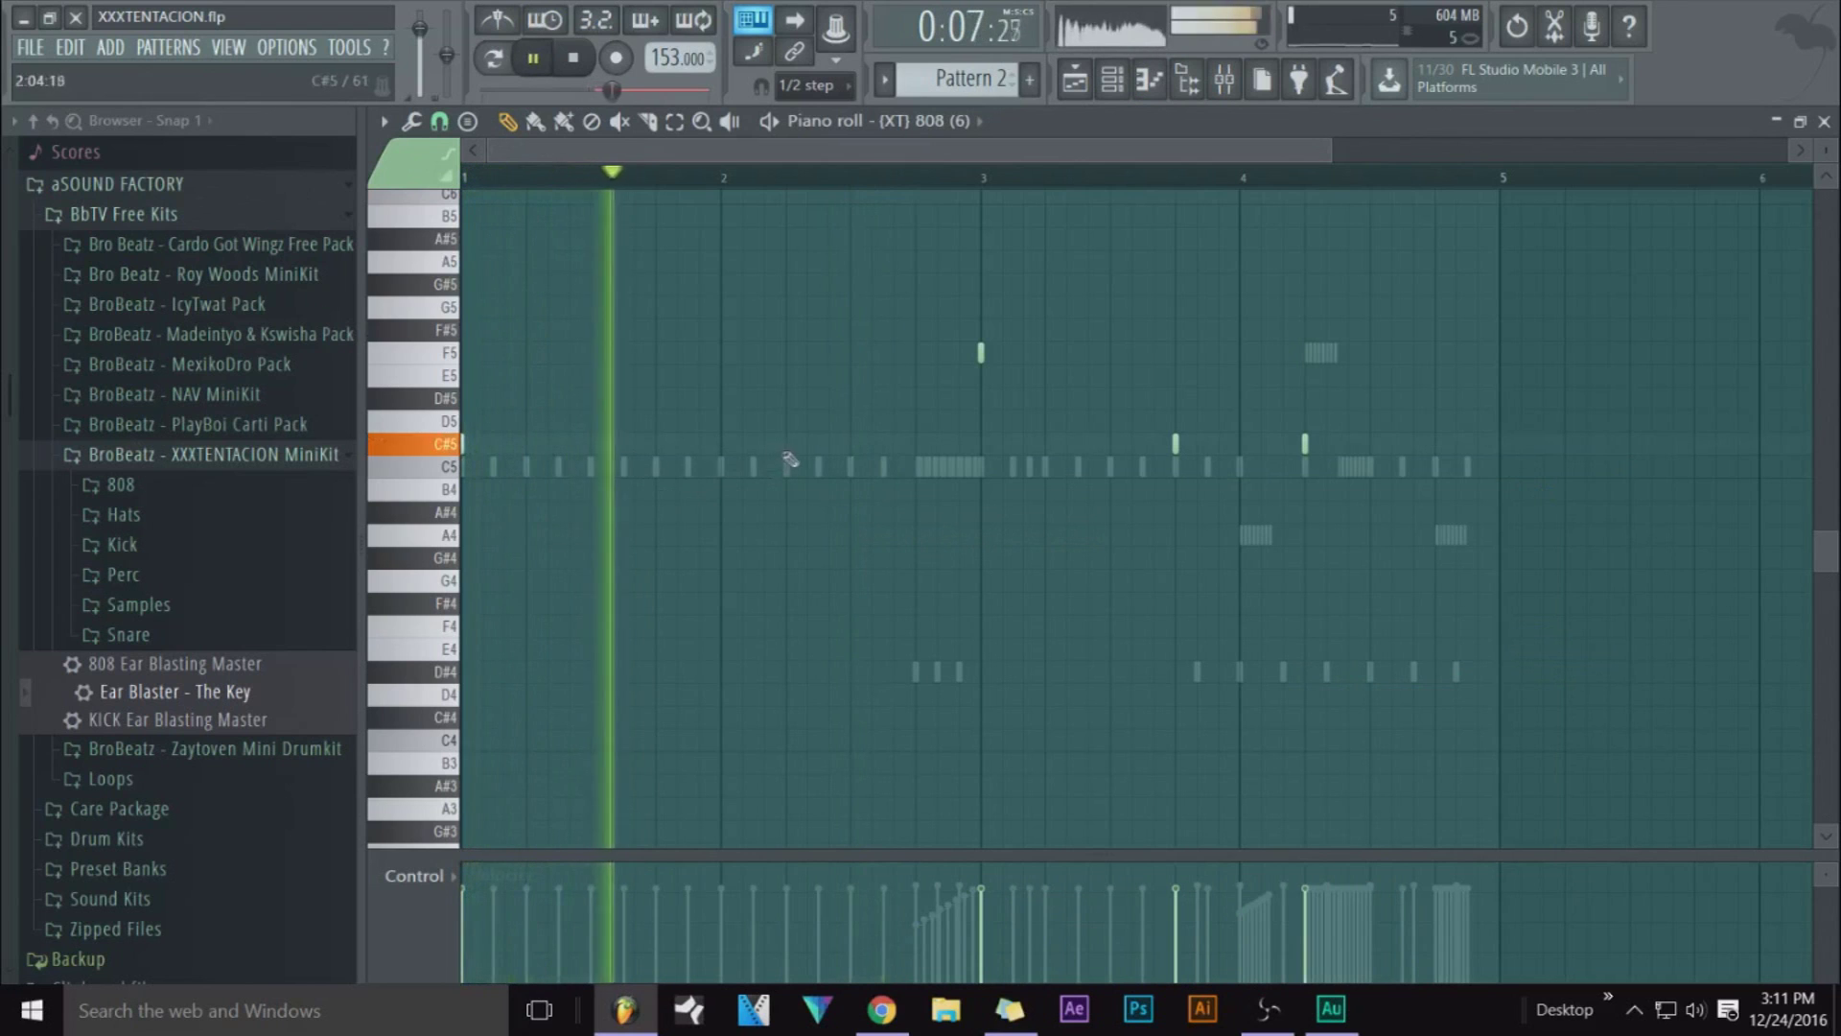
Add C#5 808 notes in bar 2 and at the end of bar 4, and raise the late bar 3 note to F5
click(787, 443)
drag(1176, 443, 1165, 357)
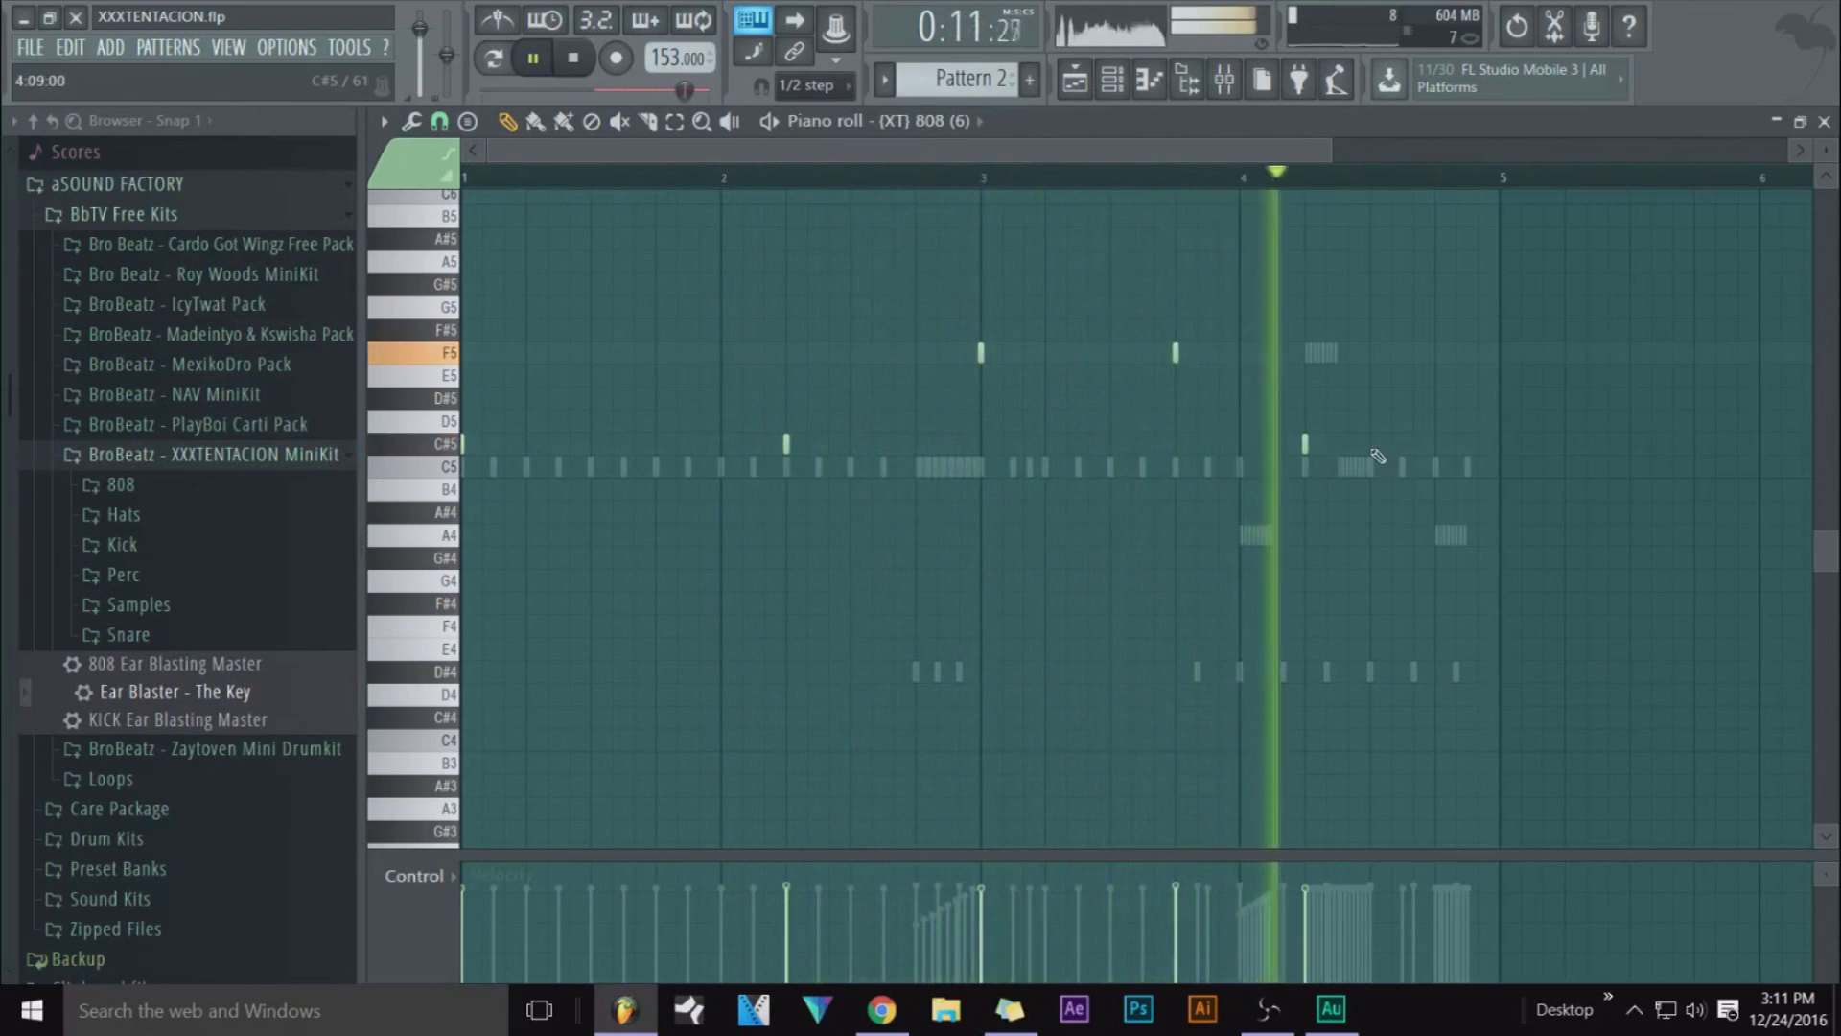
click(1438, 444)
click(1455, 443)
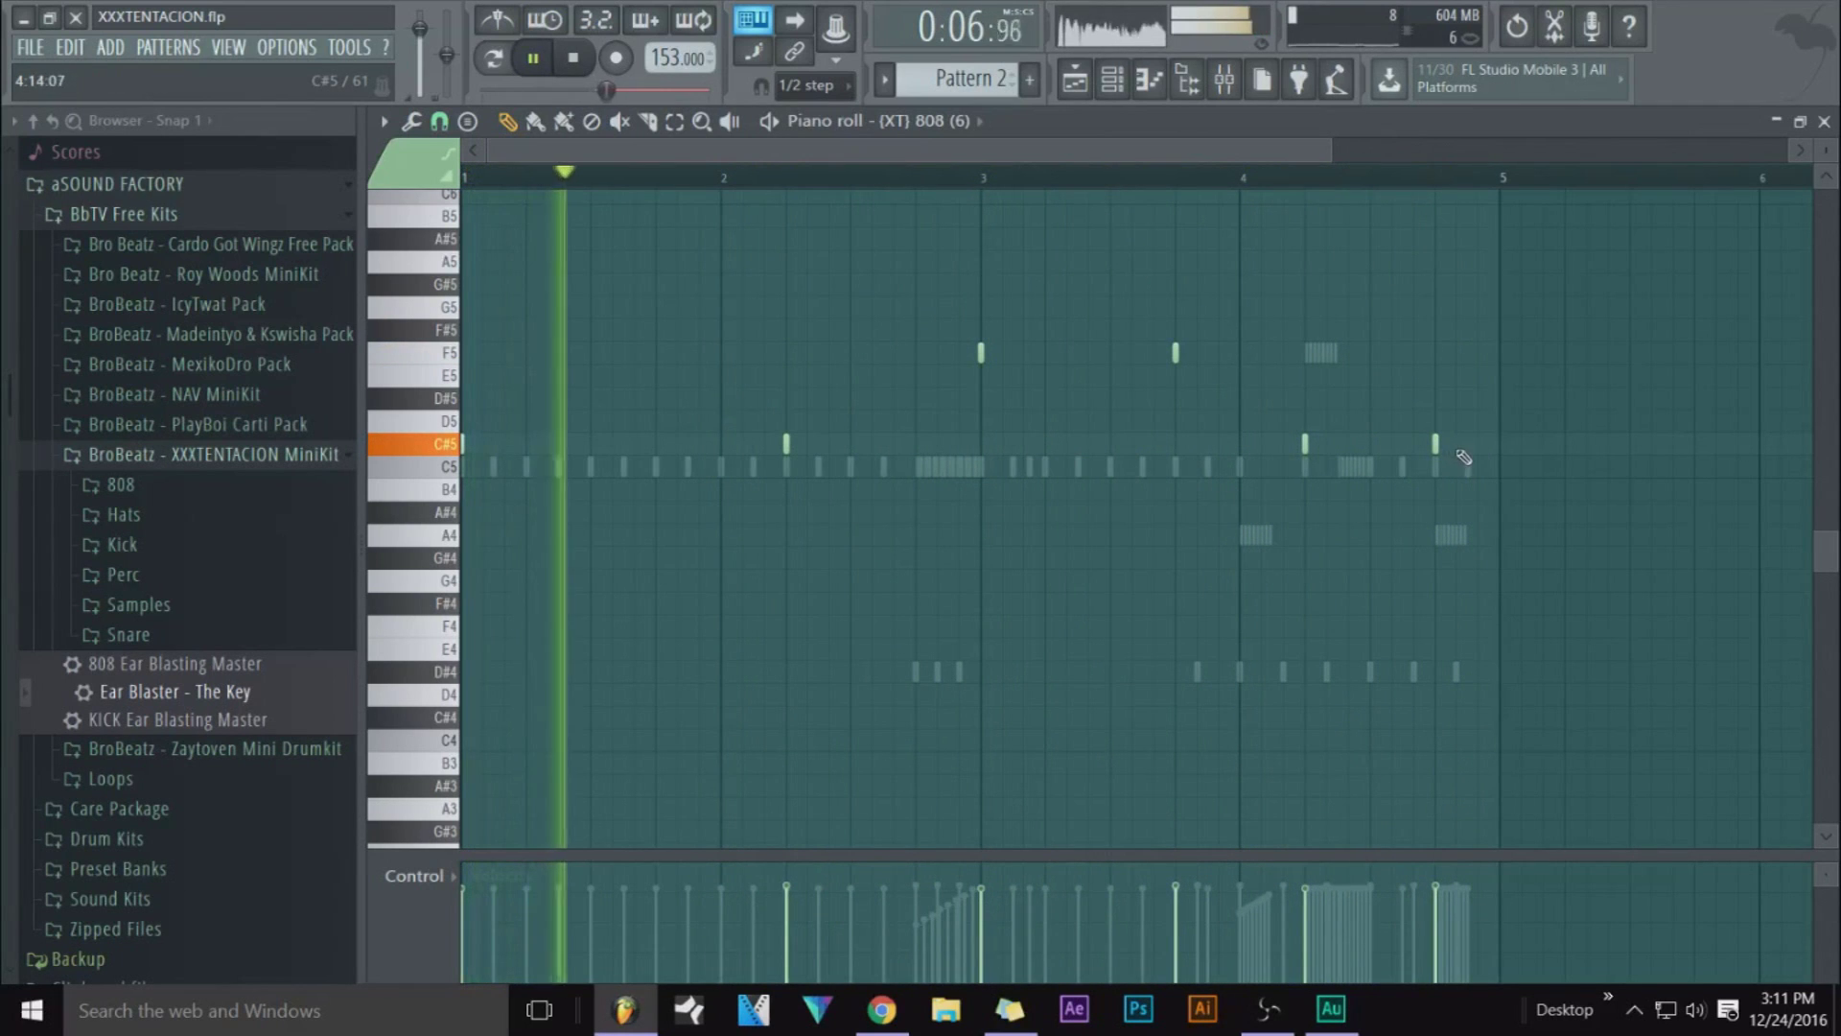
click(1478, 443)
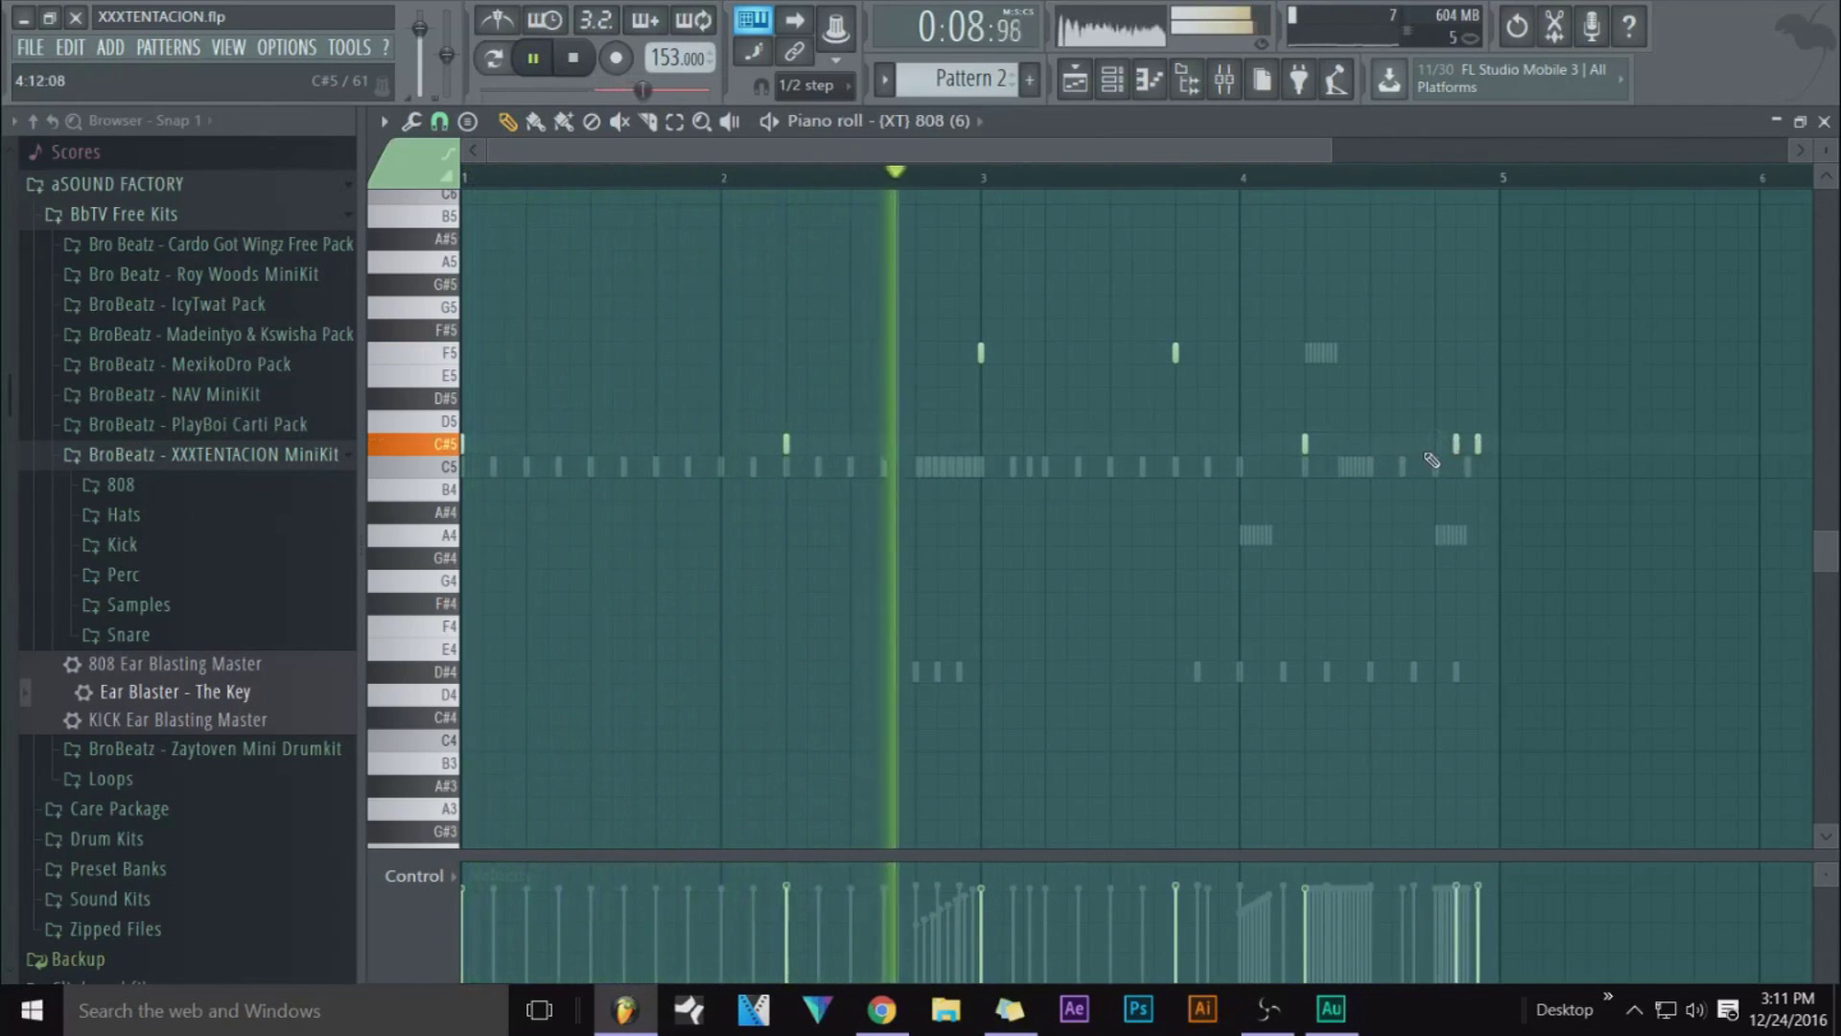
right_click(1435, 444)
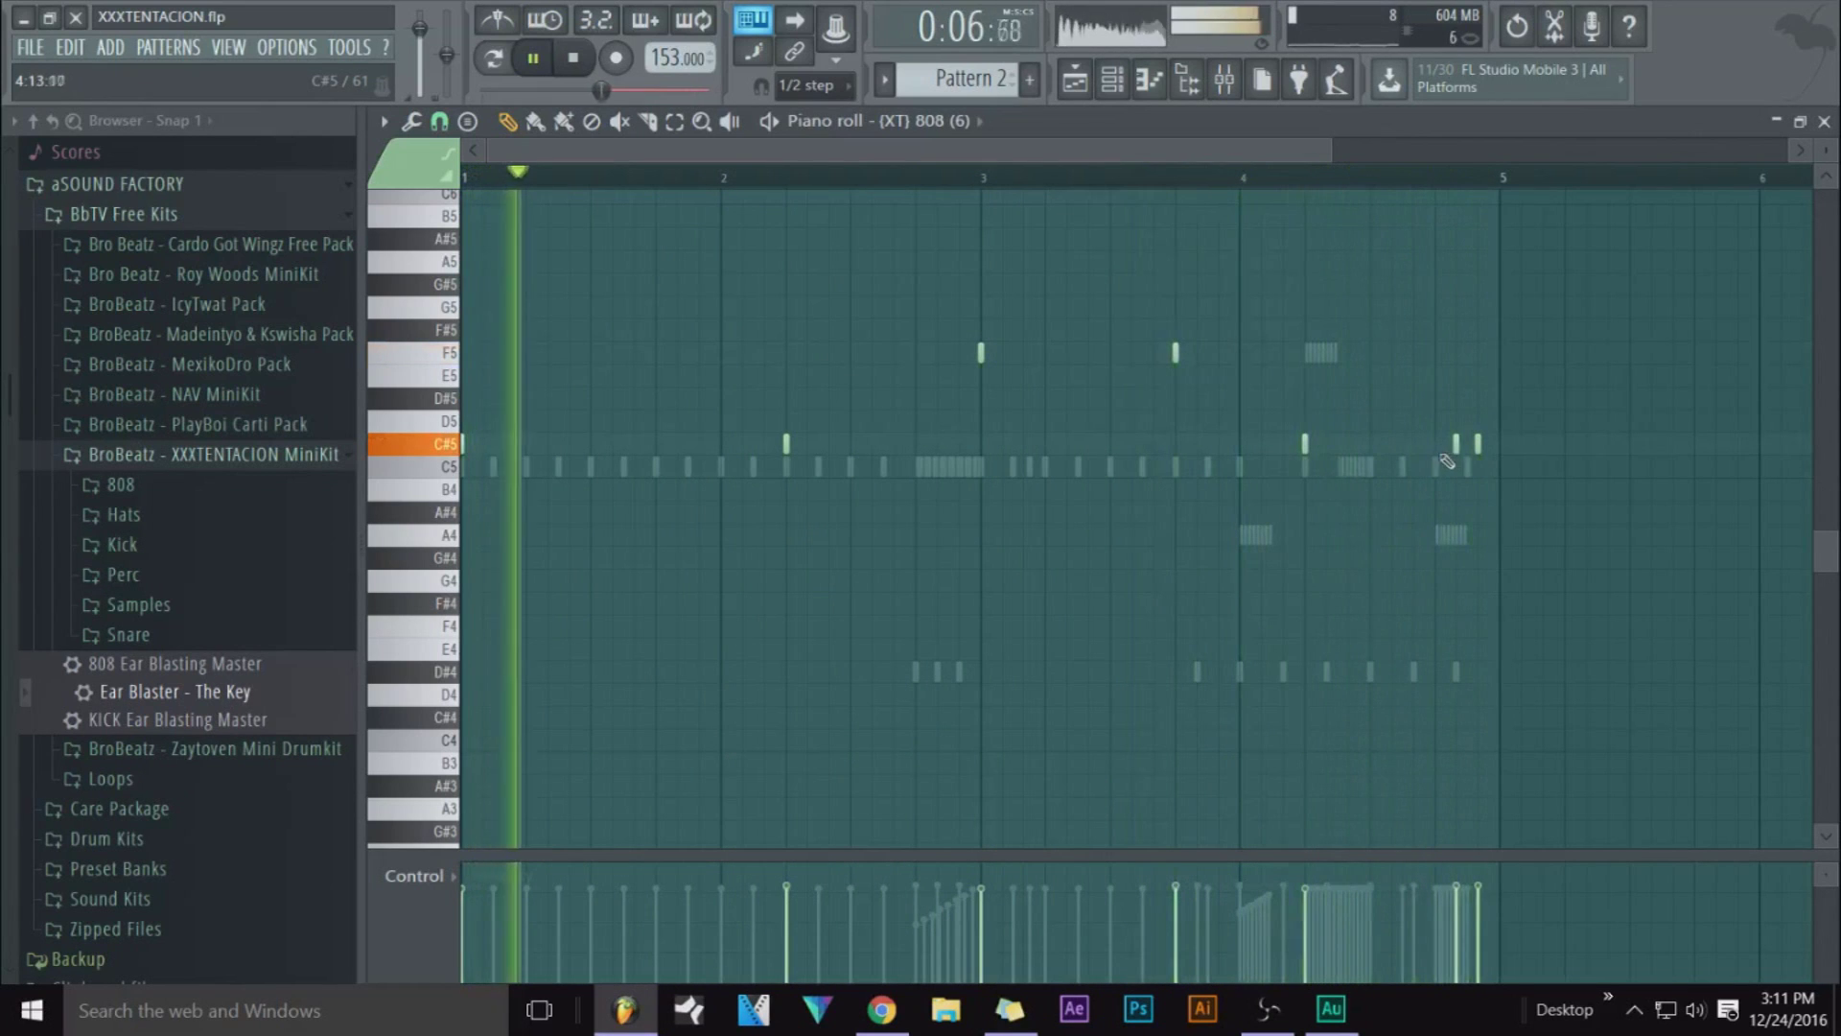
Change the grid snap, add a C#5 808 note on step 11 of bar 4, and realign the last two notes to steps 14 and 15
click(439, 121)
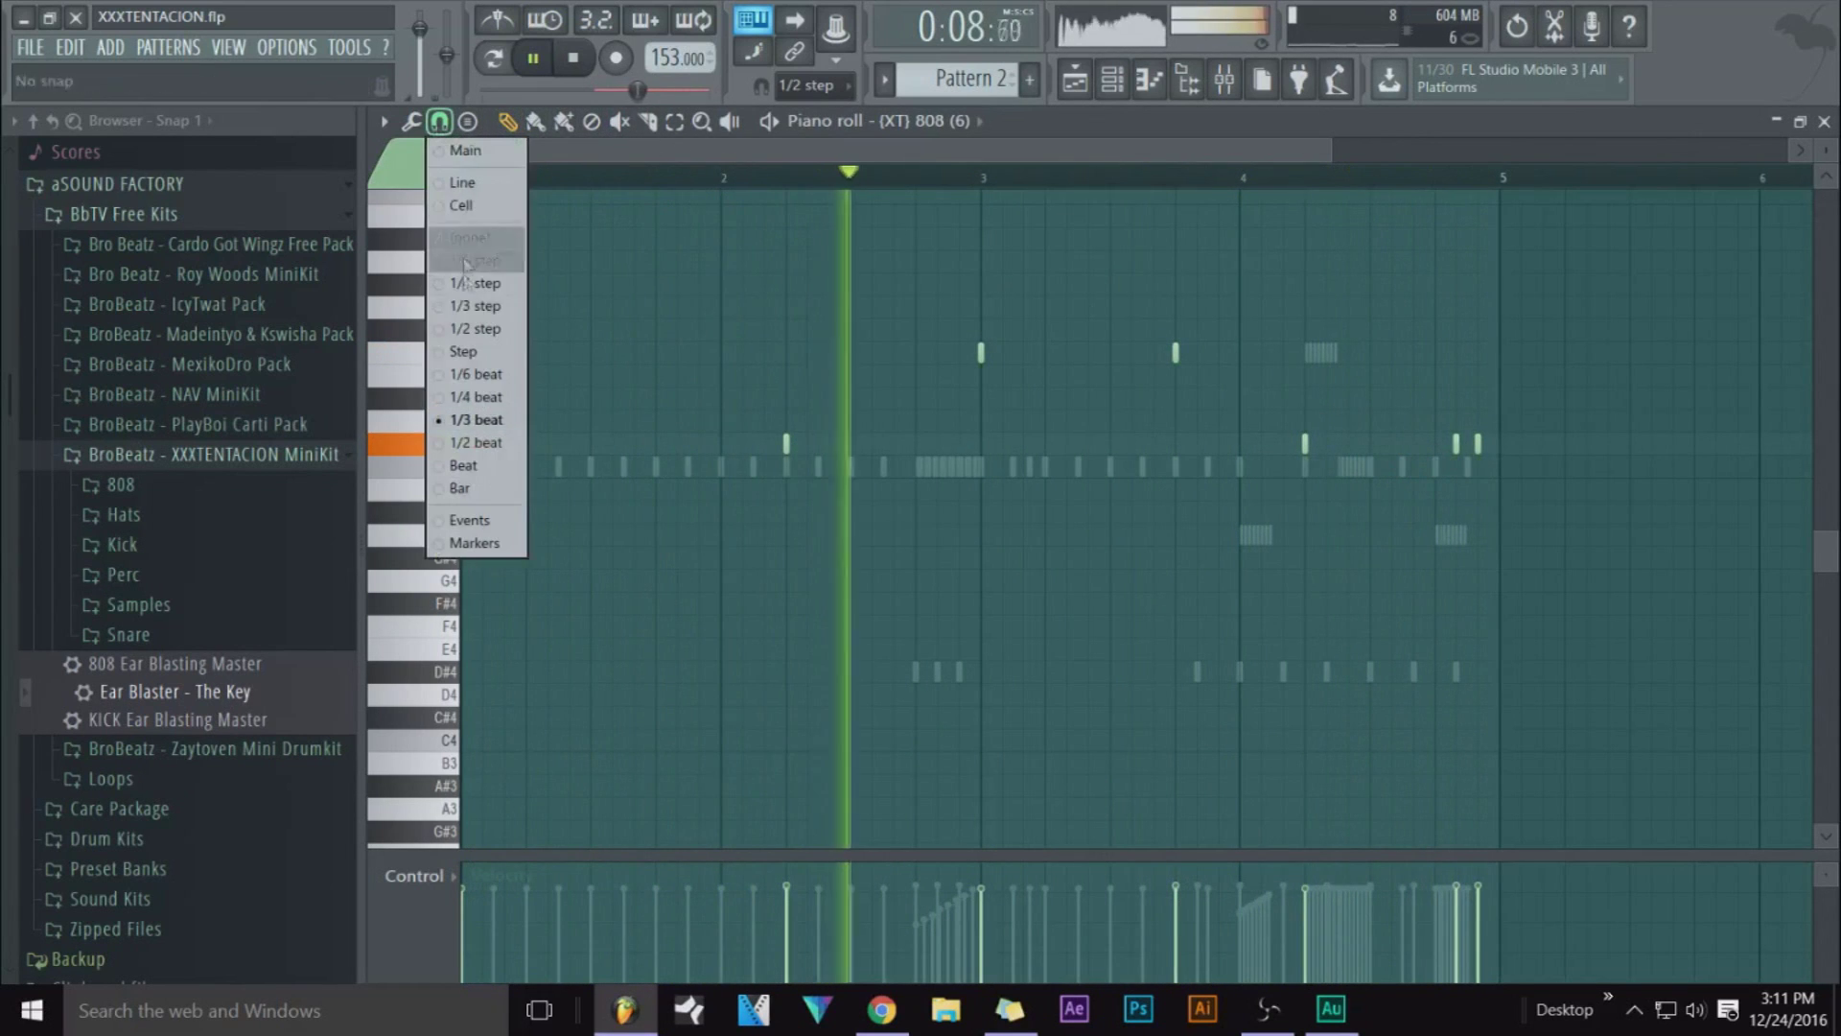
click(479, 415)
click(1405, 444)
drag(1457, 444, 1452, 444)
click(1471, 443)
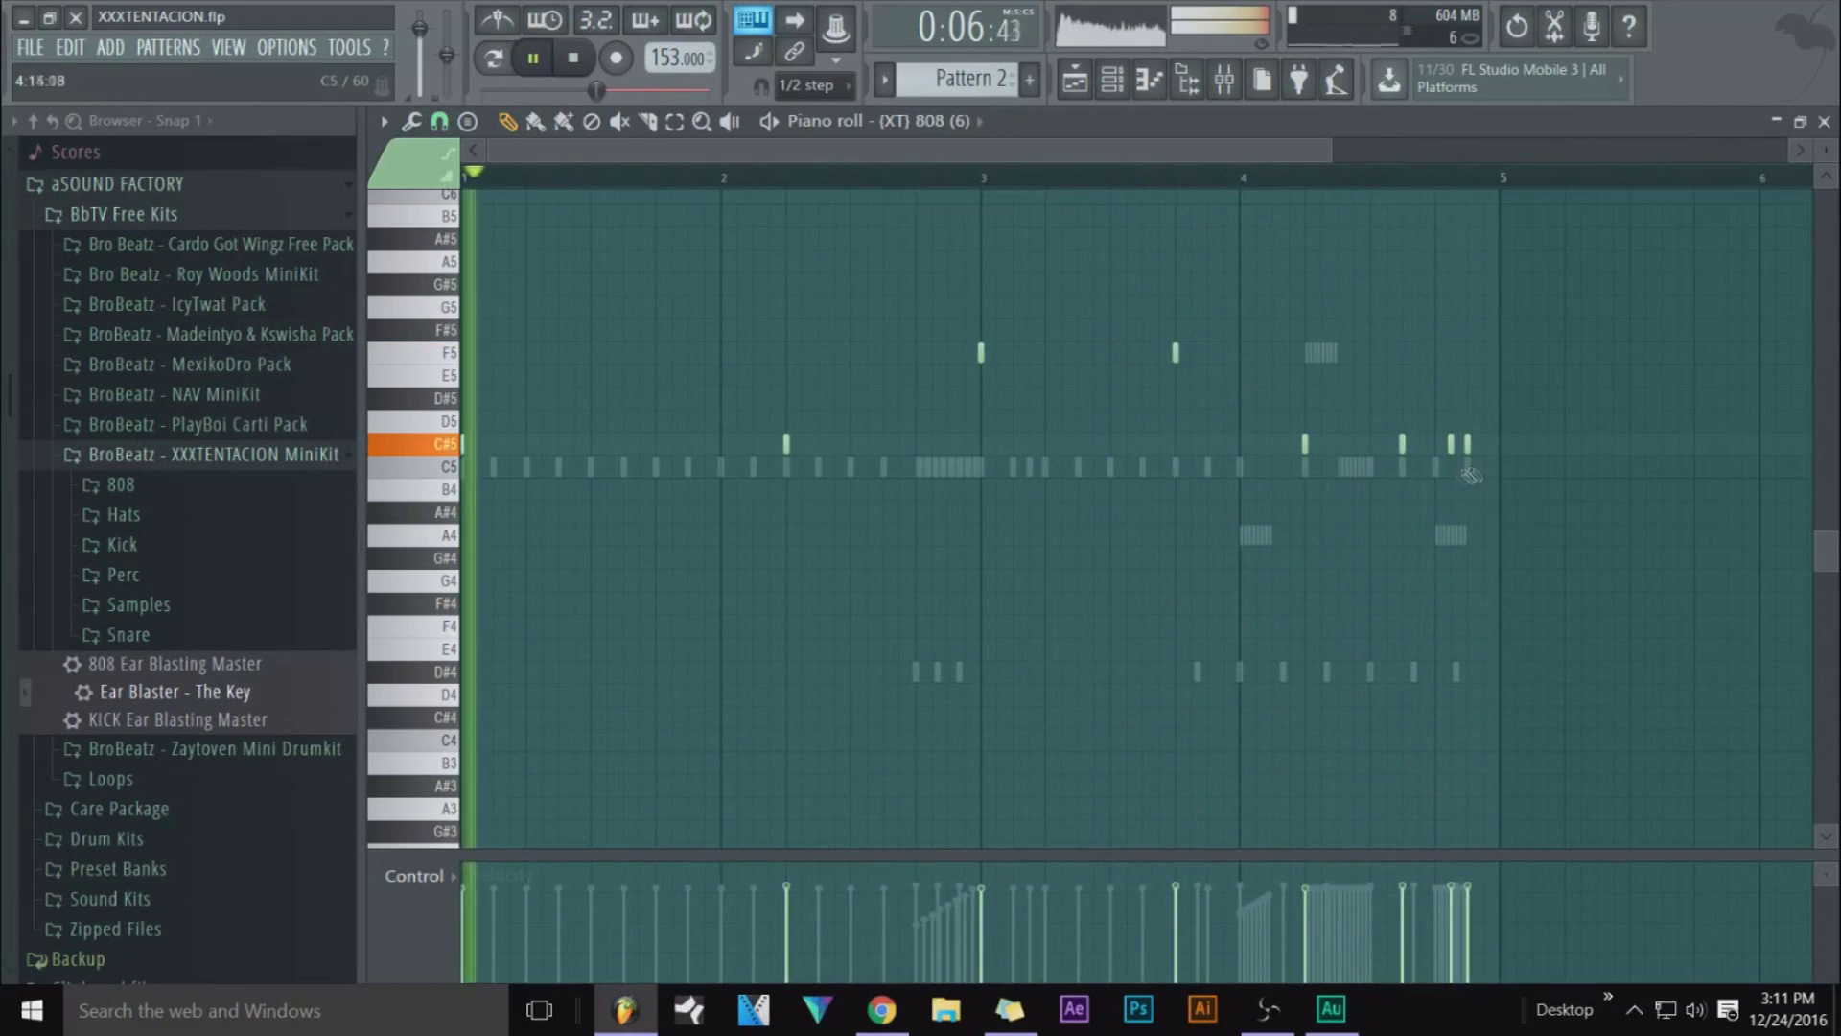
key(space)
Add C5 notes to the {XT} Kick (7) channel in bar 2 and on steps 14 and 15 of bar 4, matching the 808
click(1137, 82)
right_click(871, 570)
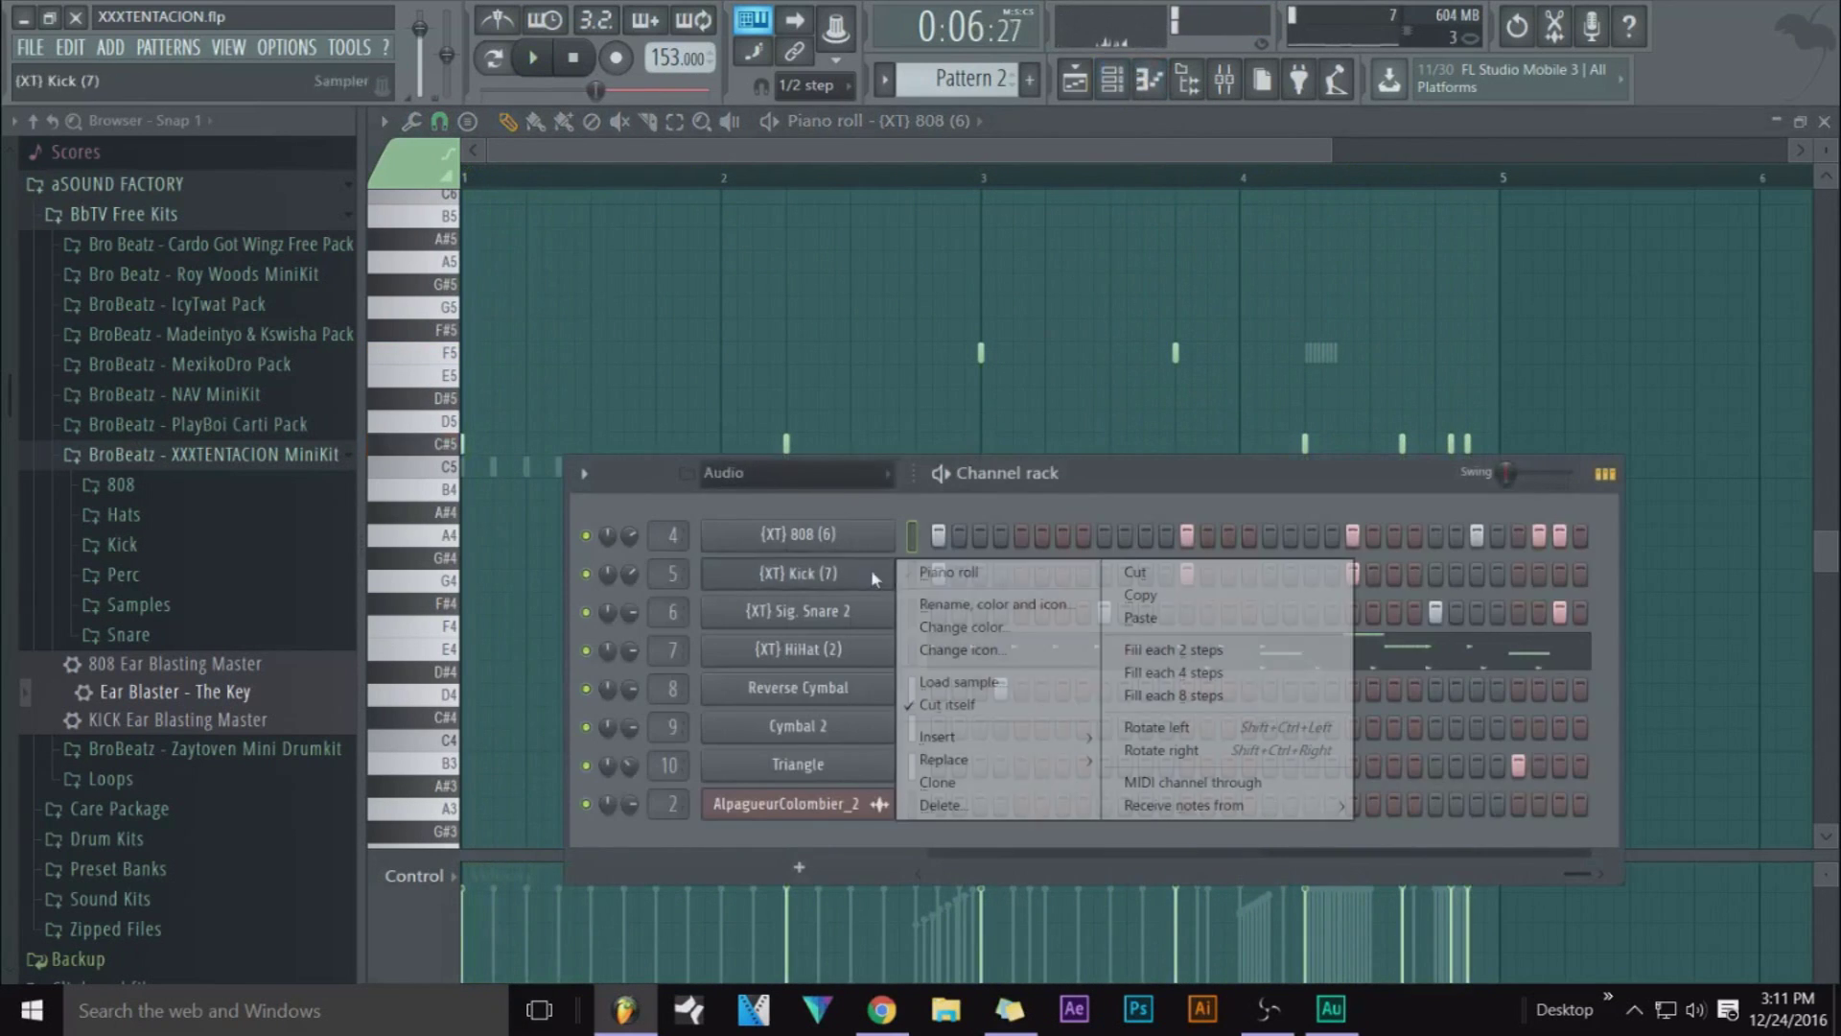
click(962, 567)
click(1451, 467)
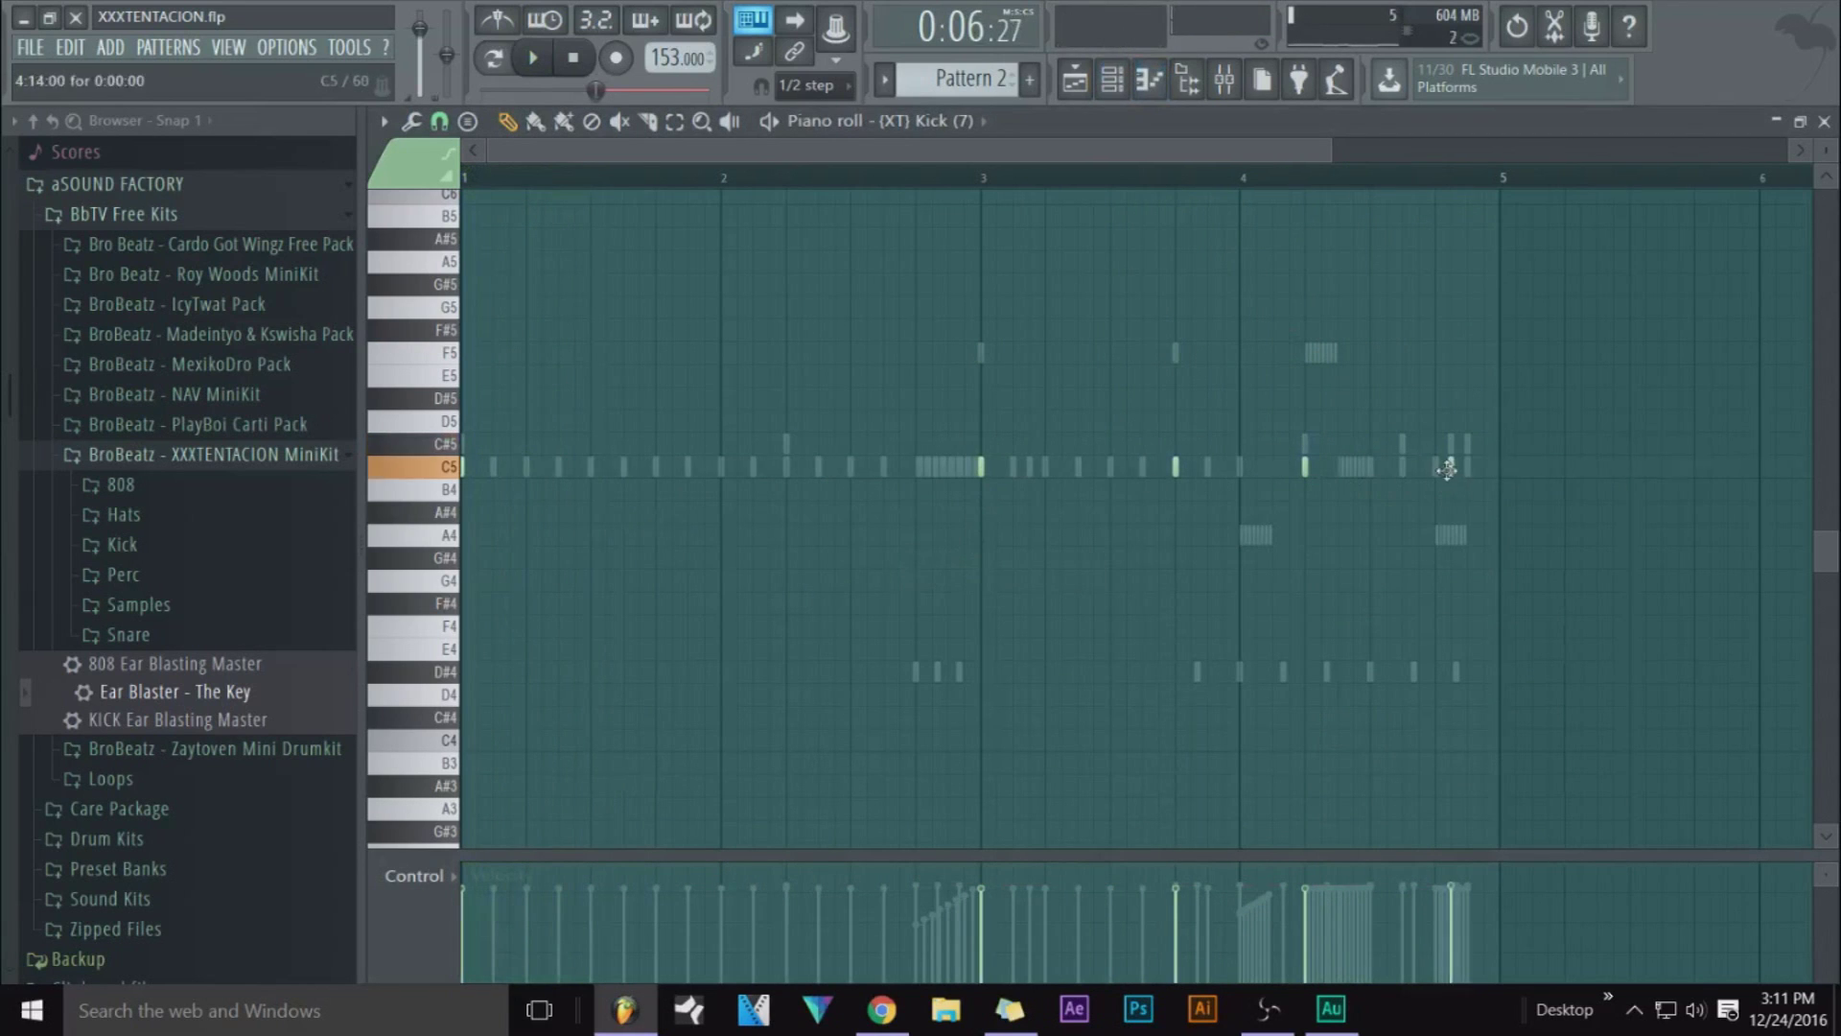
click(1467, 467)
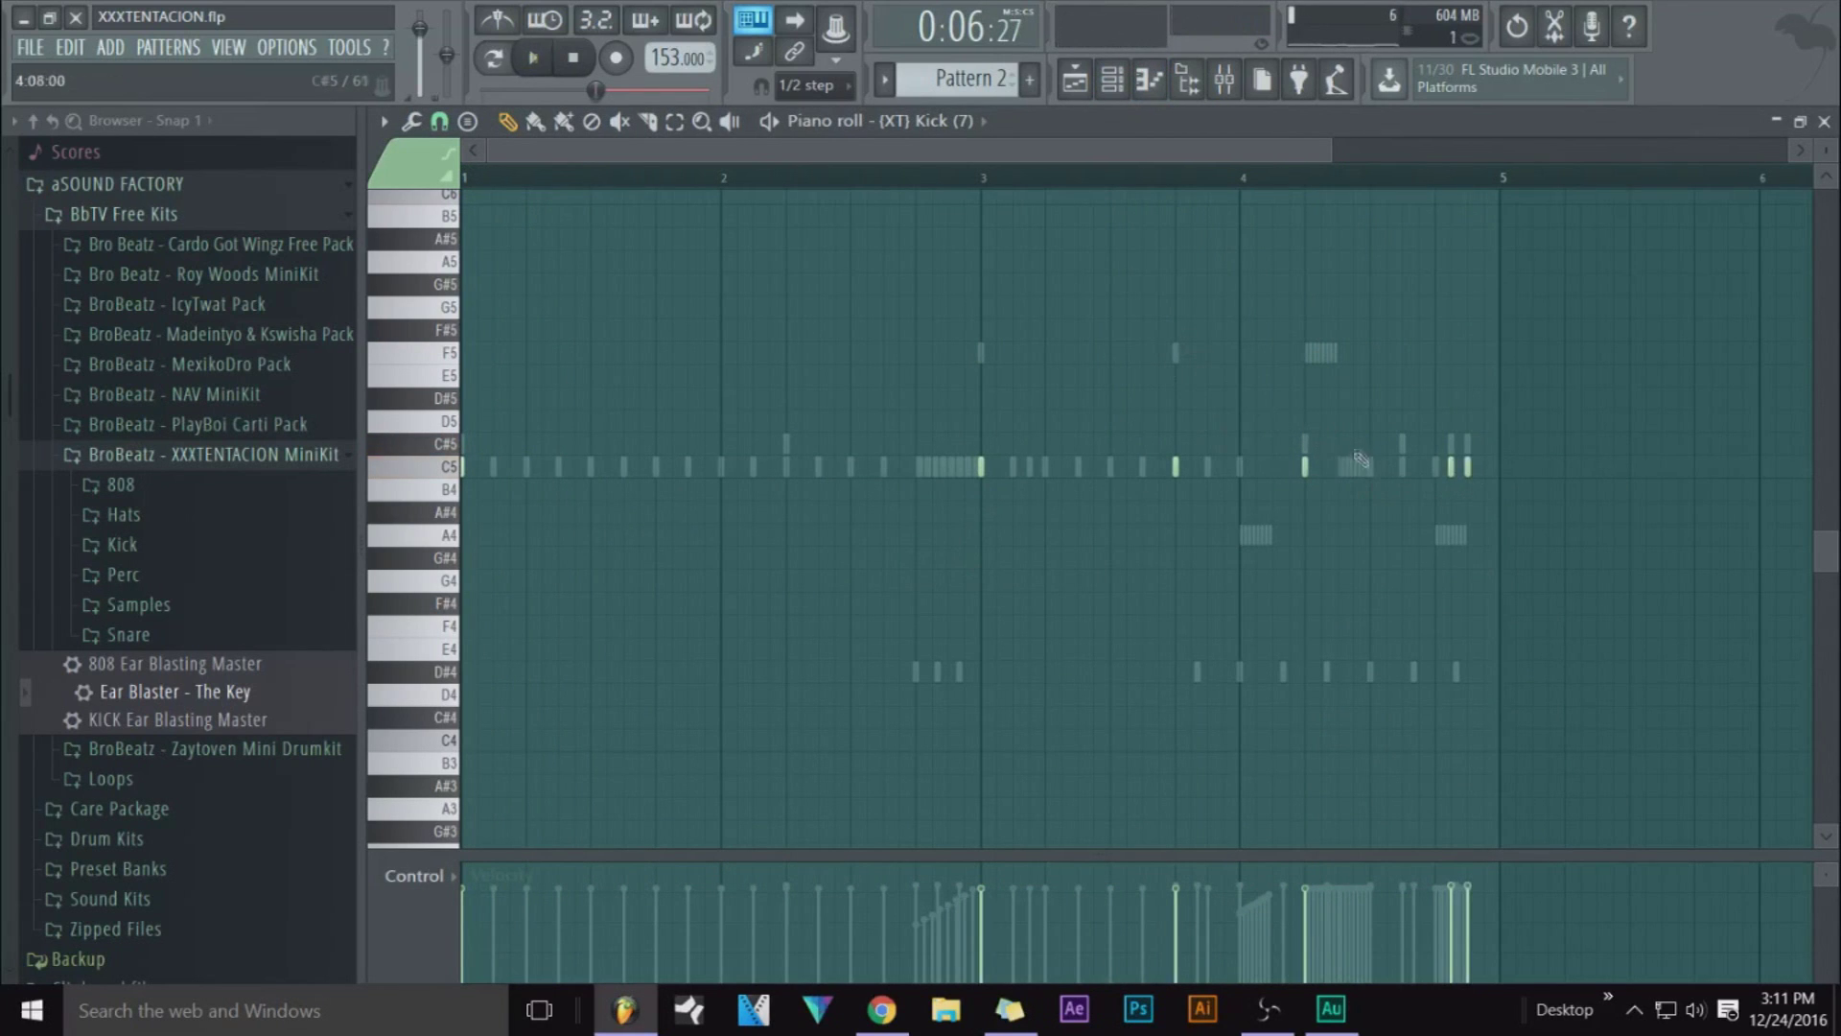
key(space)
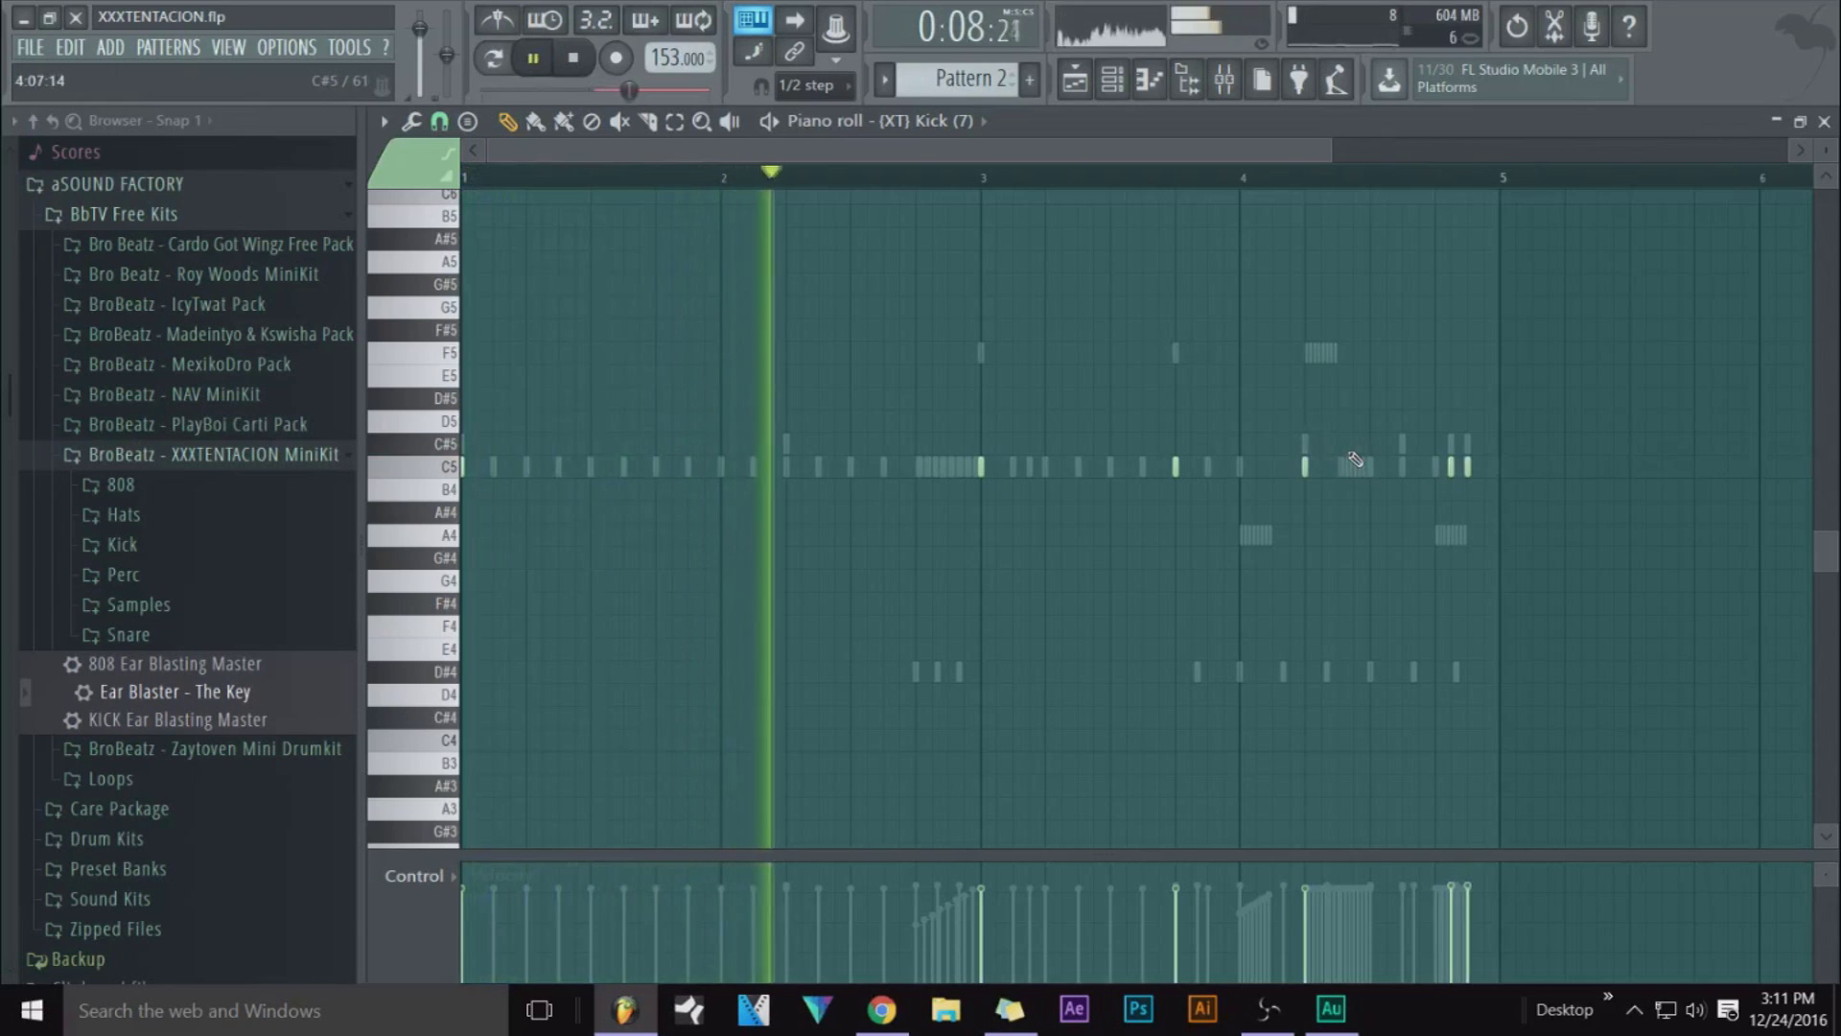
key(space)
click(787, 467)
key(space)
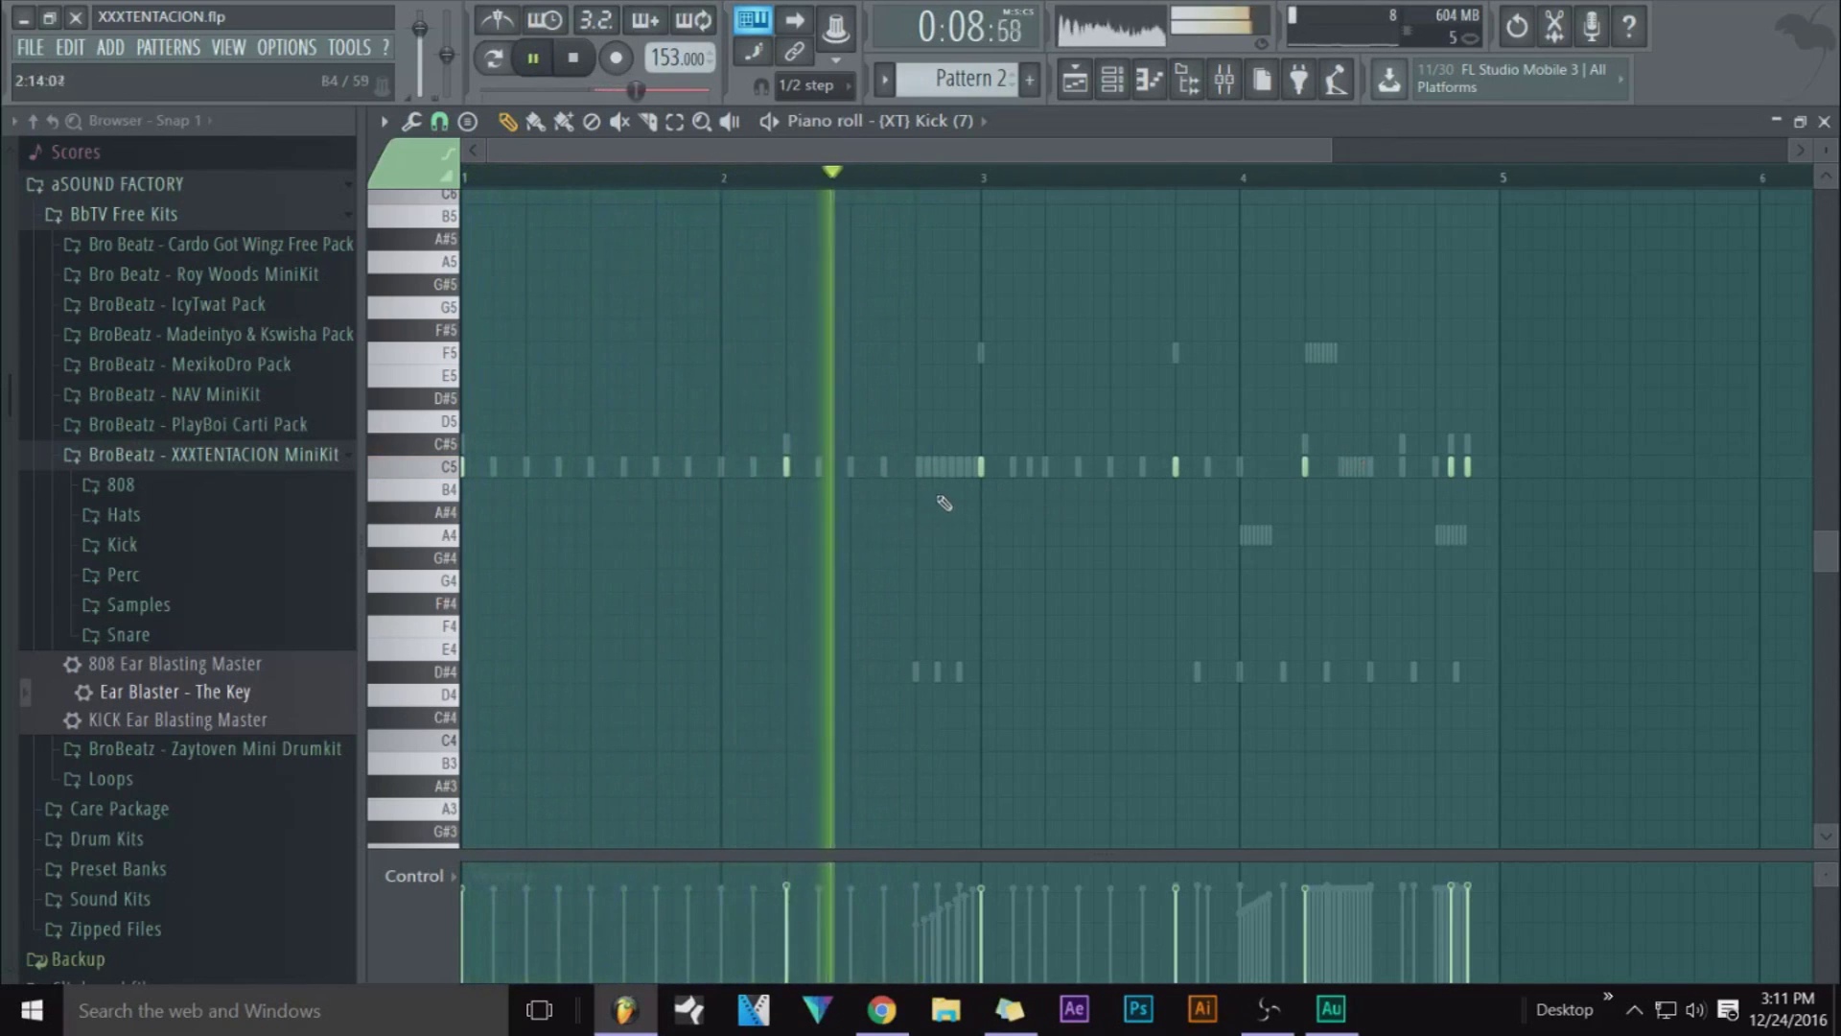
key(space)
Add slide notes to the {XT} 808 (6) channel, at E5 just before bar 3 and at G5 early in bar 4
click(959, 121)
click(959, 187)
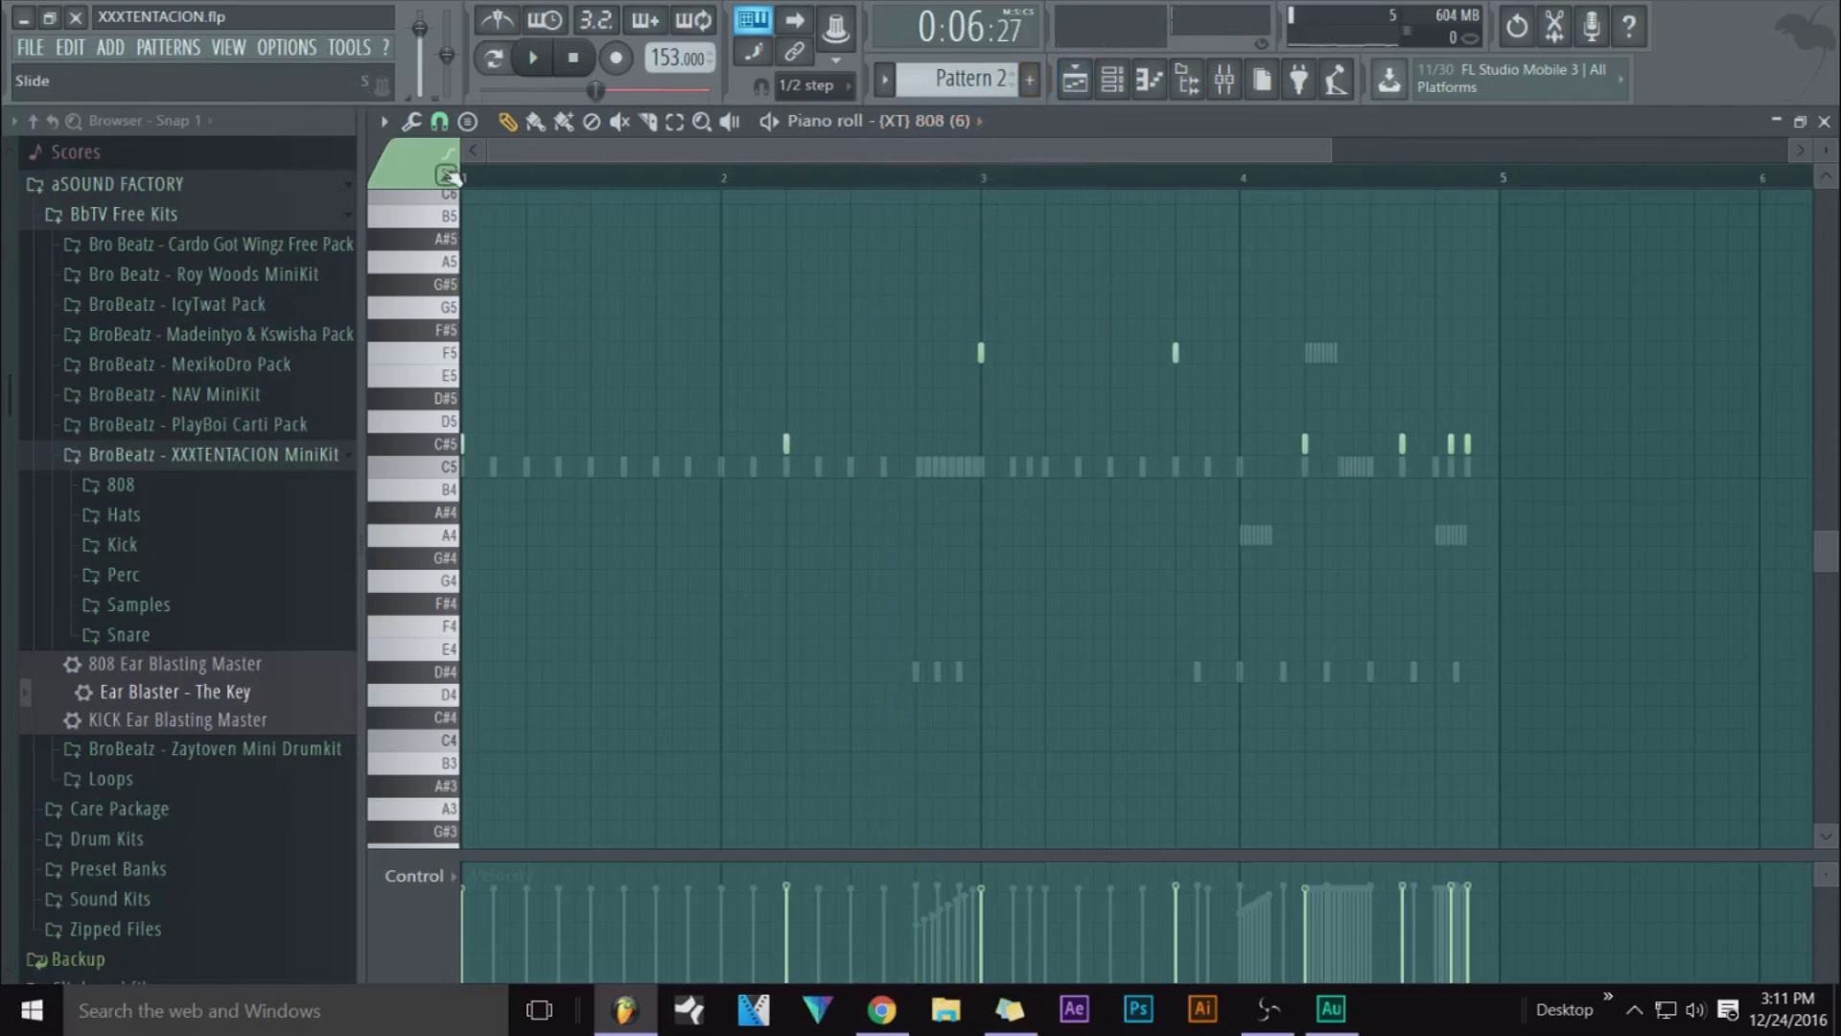
click(947, 374)
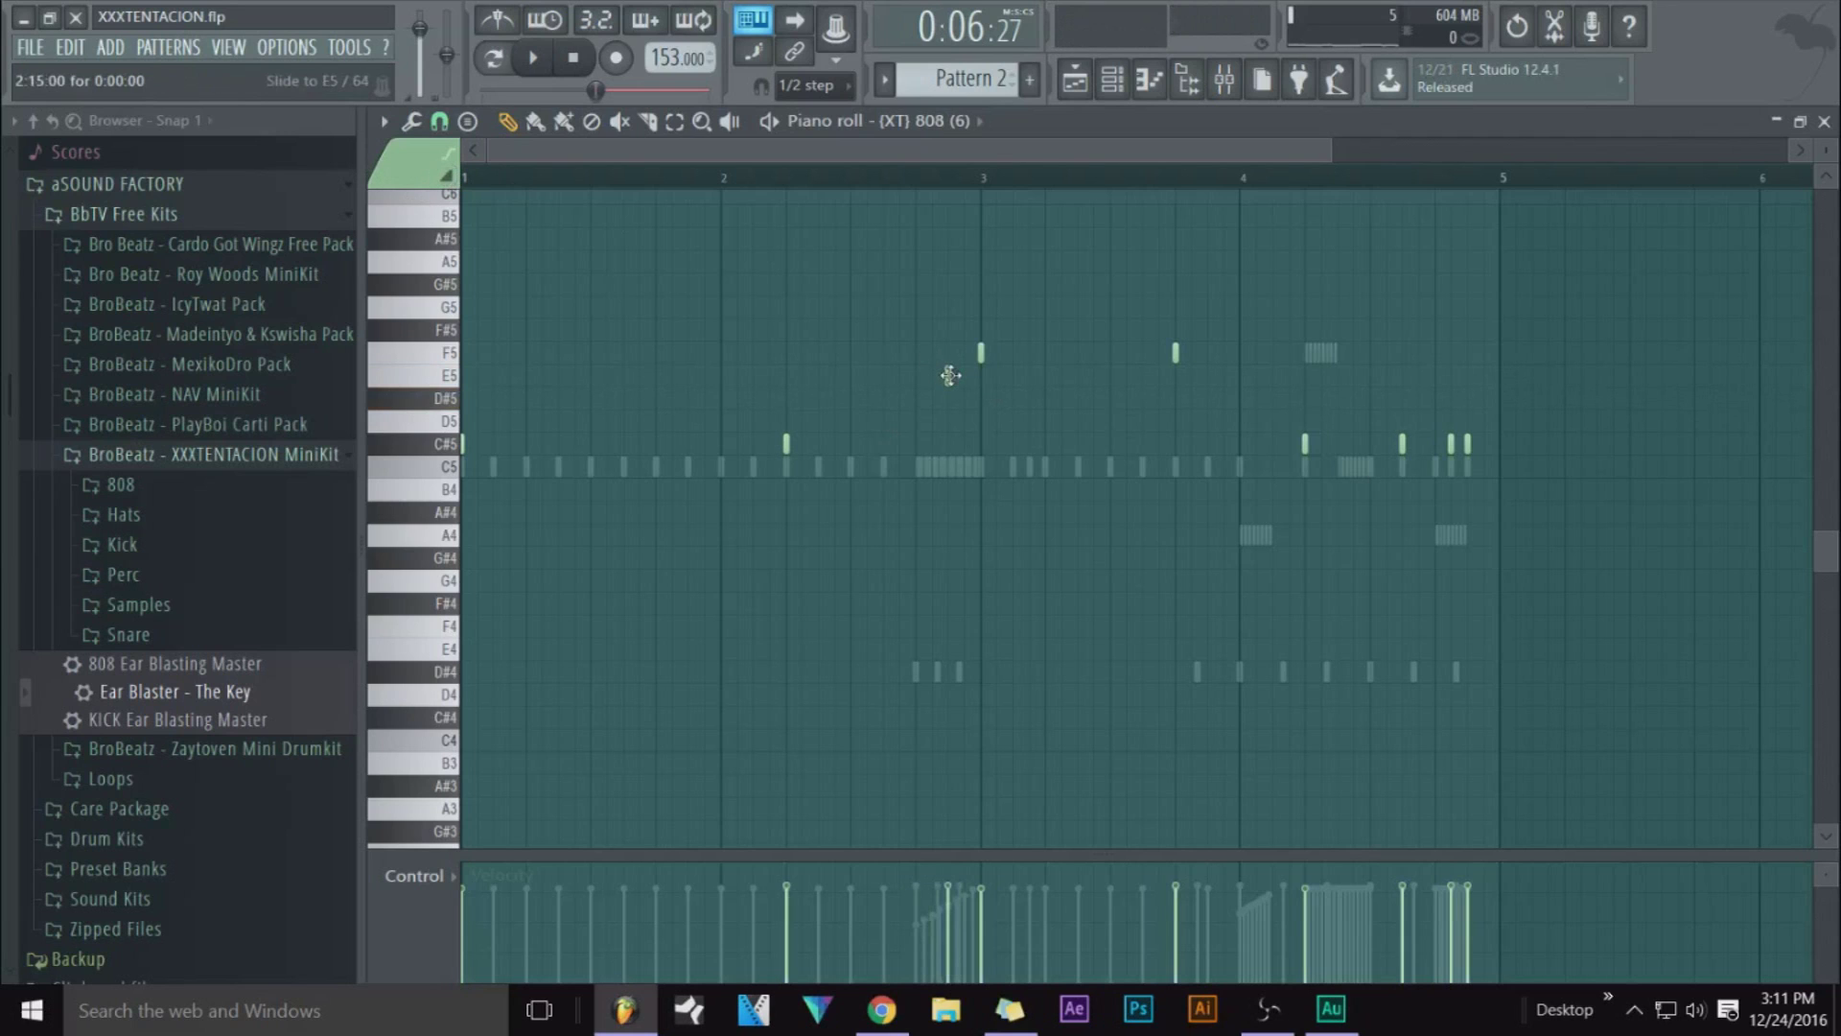
key(space)
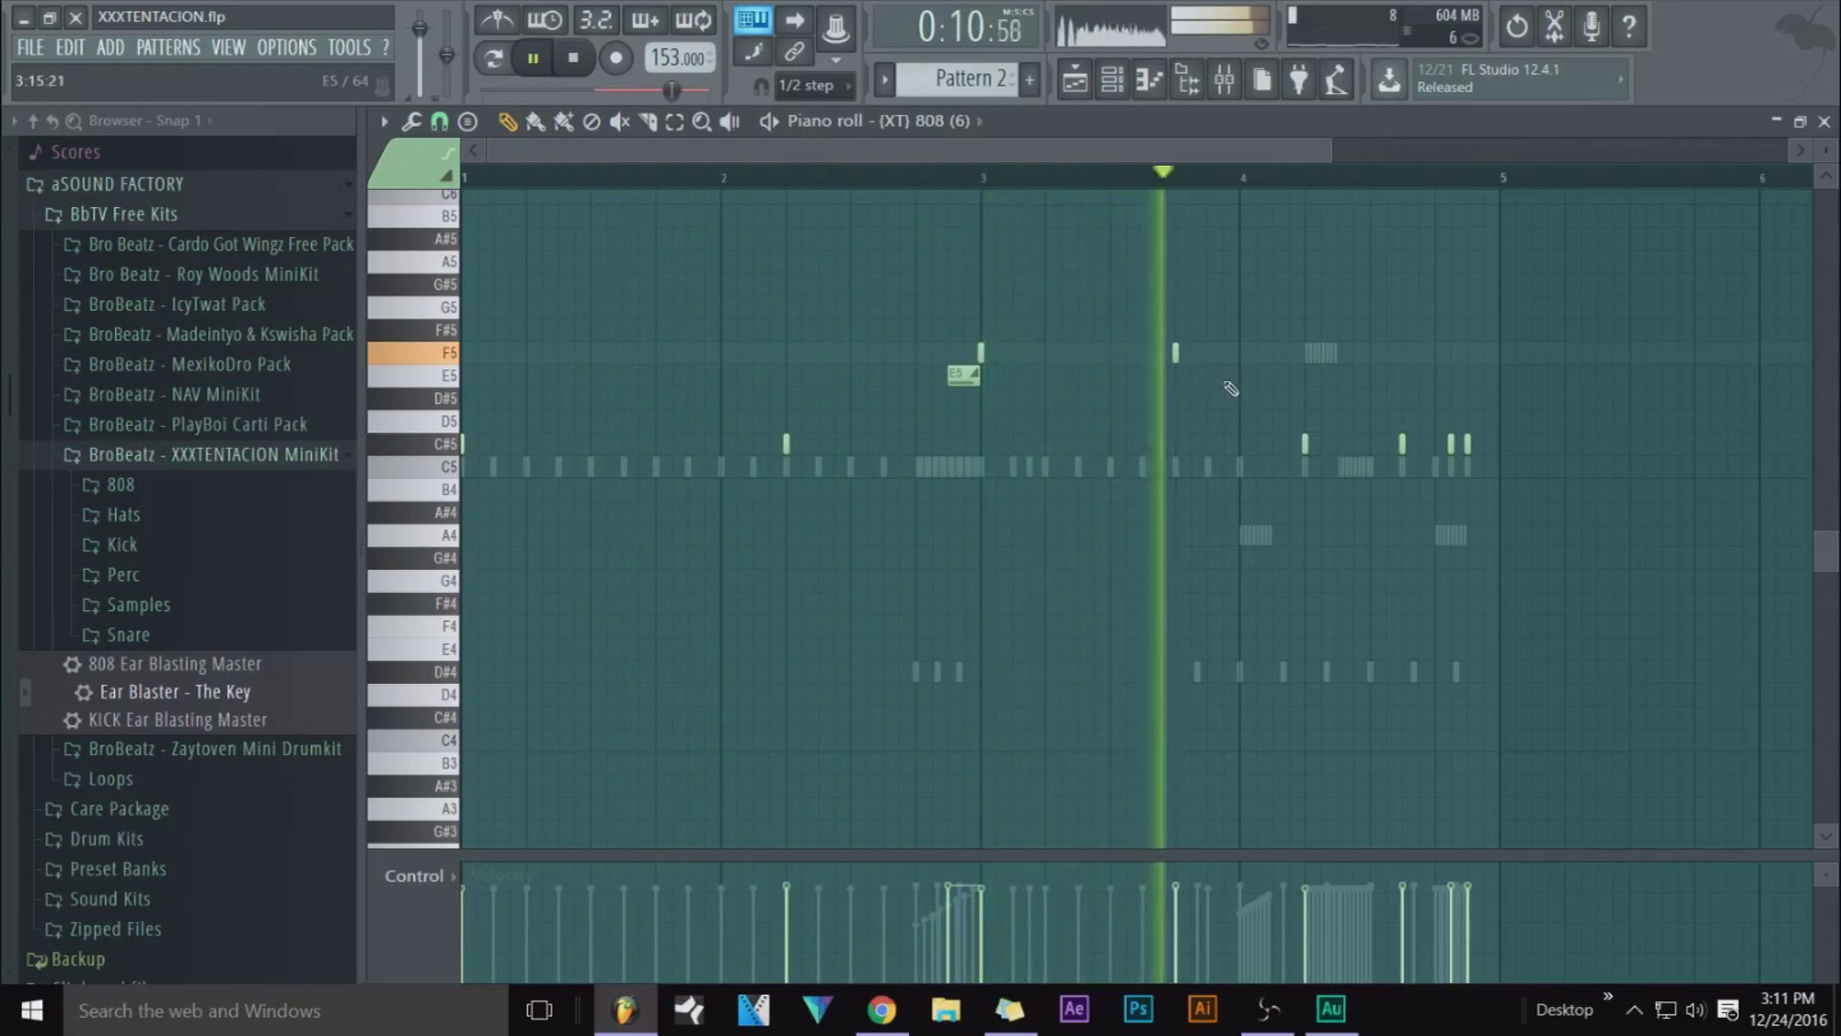
key(space)
click(1278, 307)
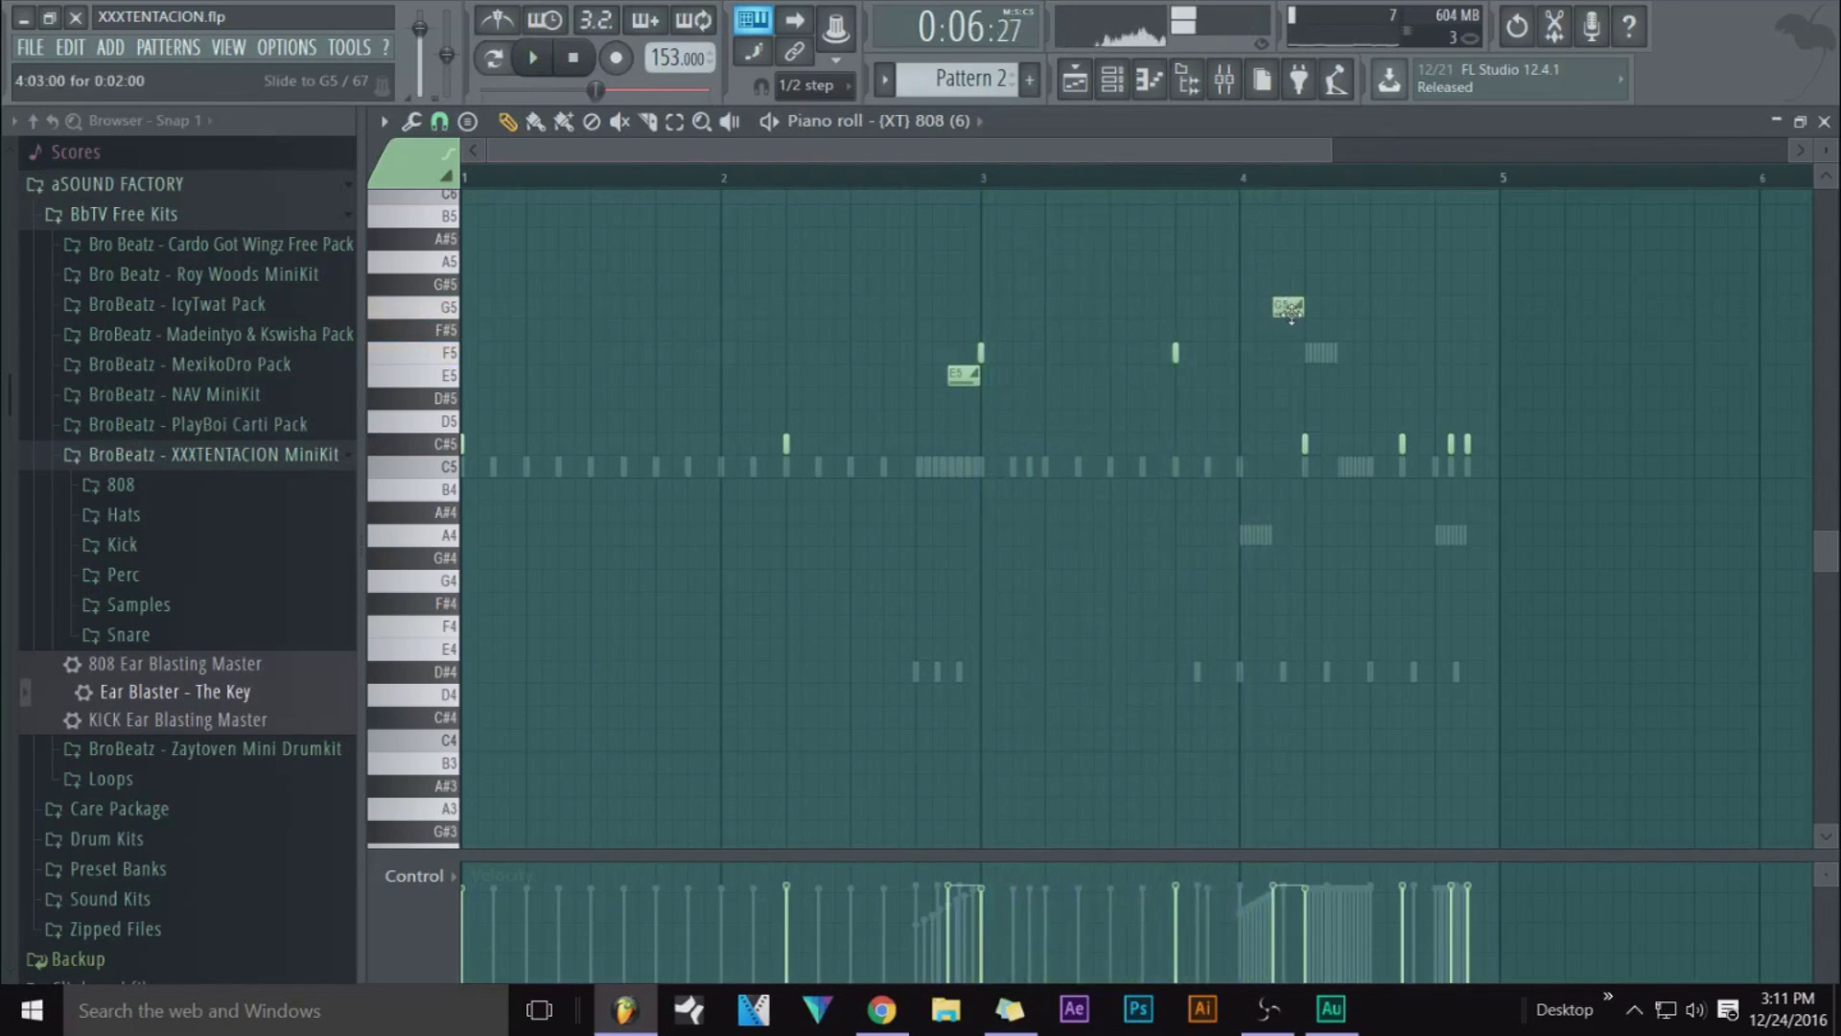
key(space)
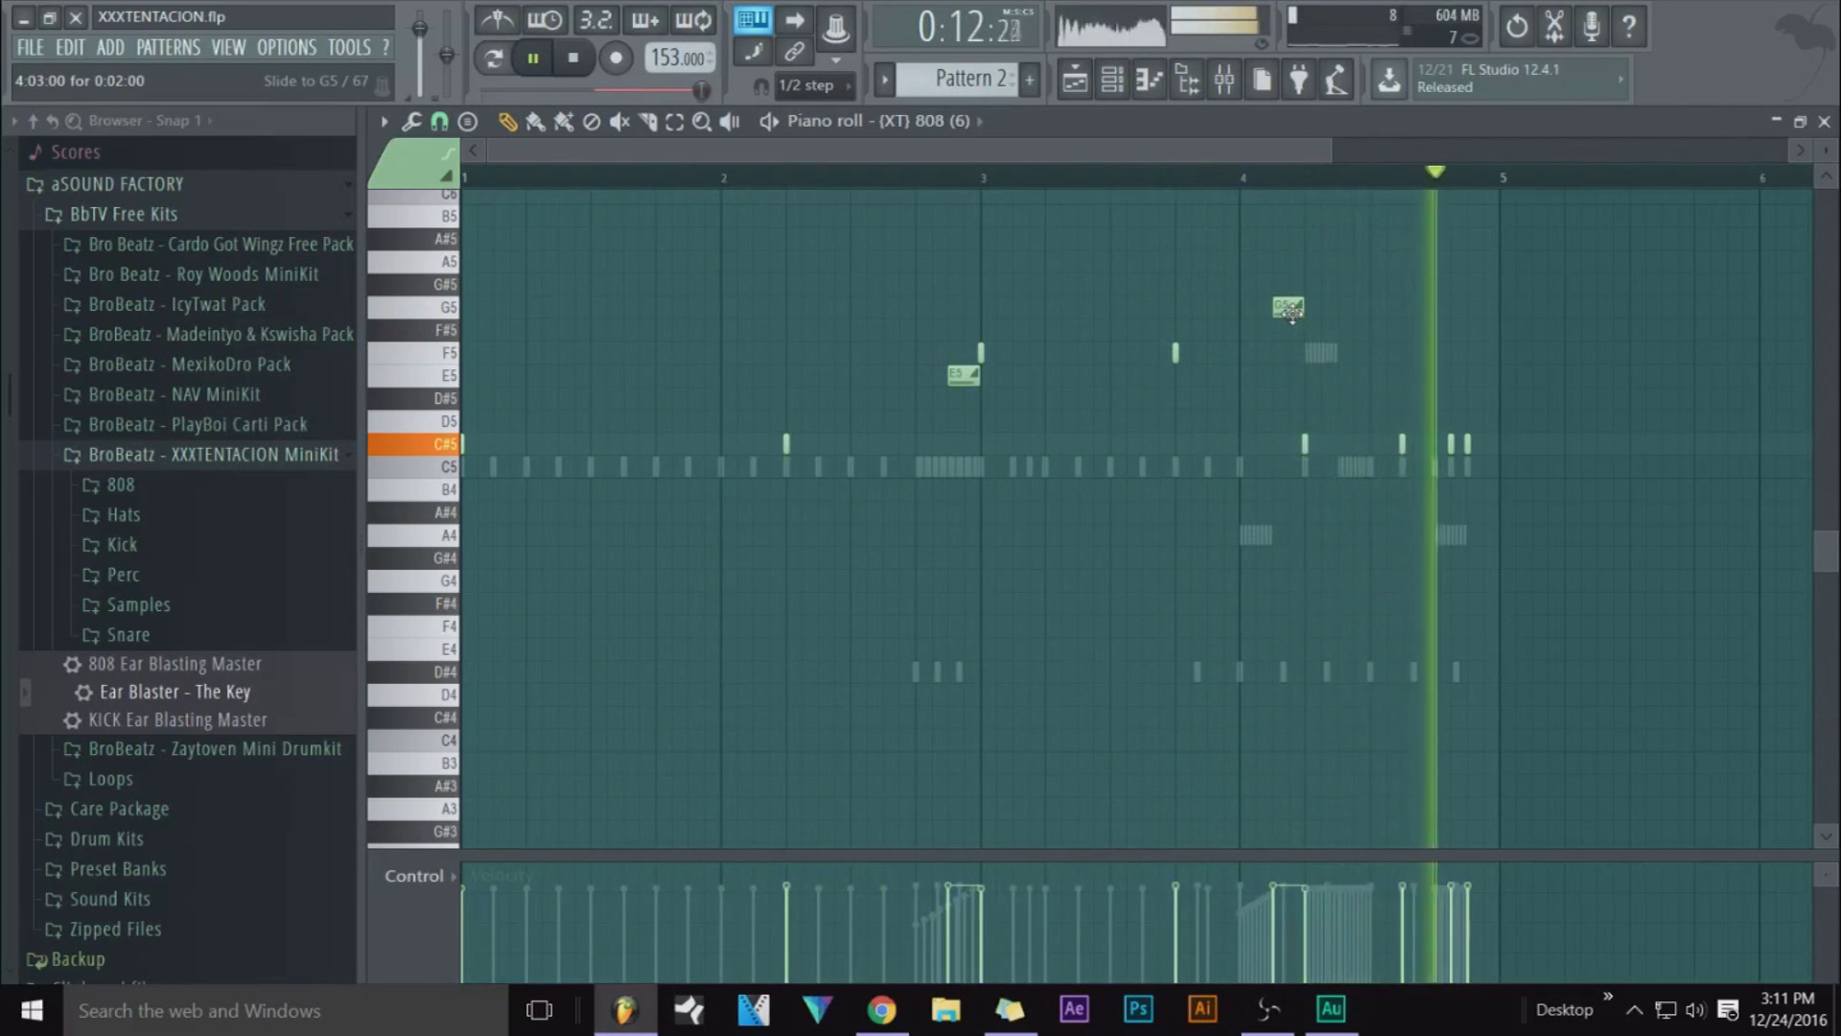
key(space)
Add a C5 kick on step 11 of bar 4 in the {XT} Kick (7) channel, and open the playlist
click(1111, 84)
click(1111, 84)
click(978, 121)
click(930, 191)
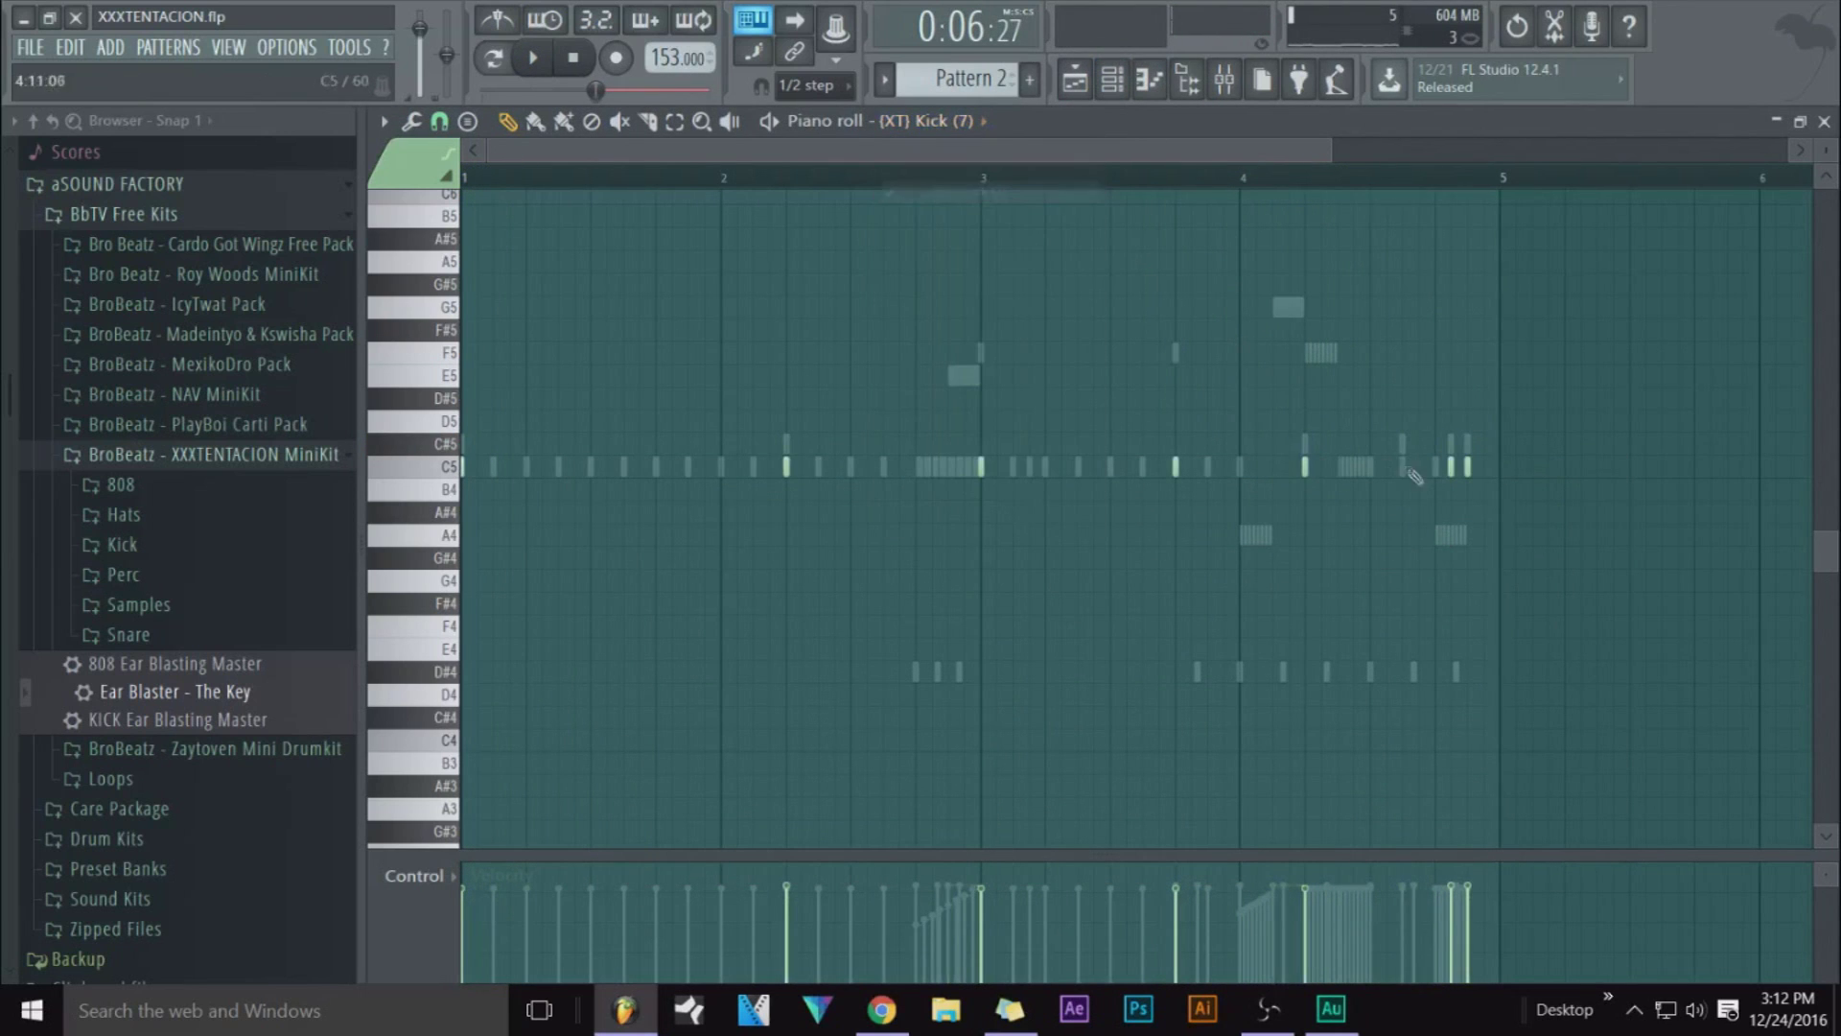
click(1403, 468)
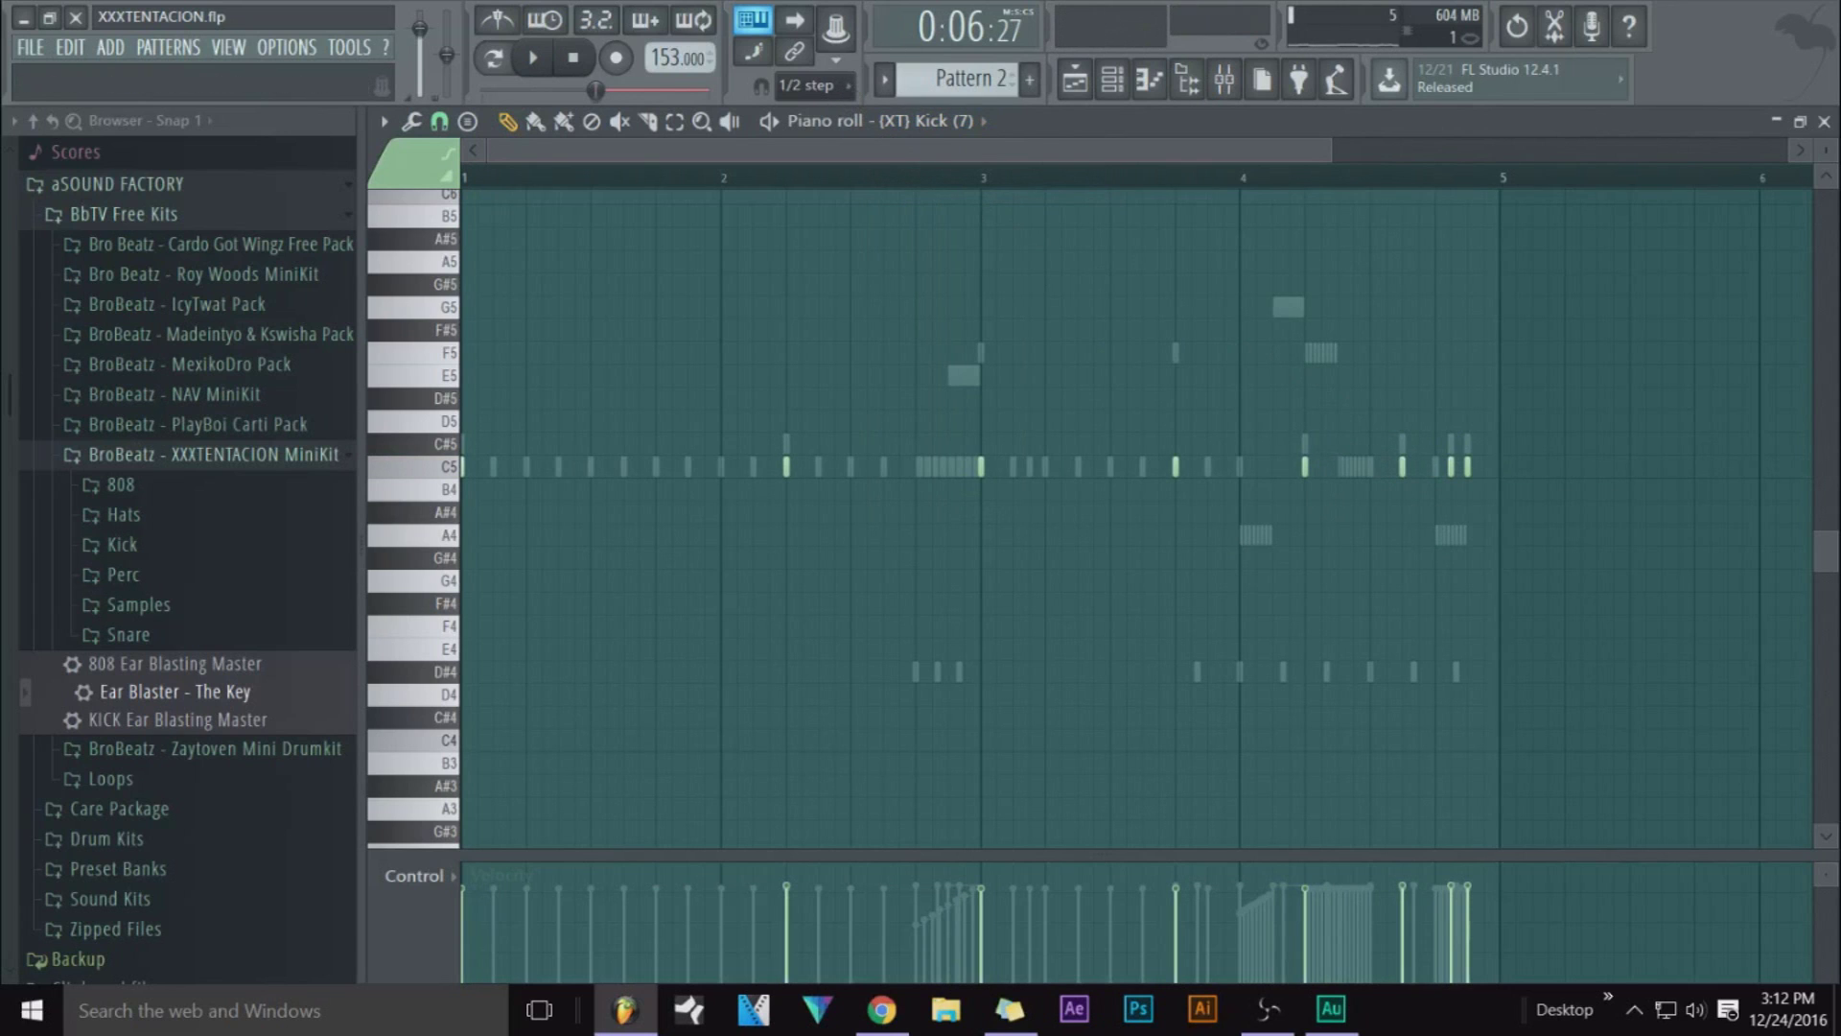
click(1075, 82)
click(1268, 1009)
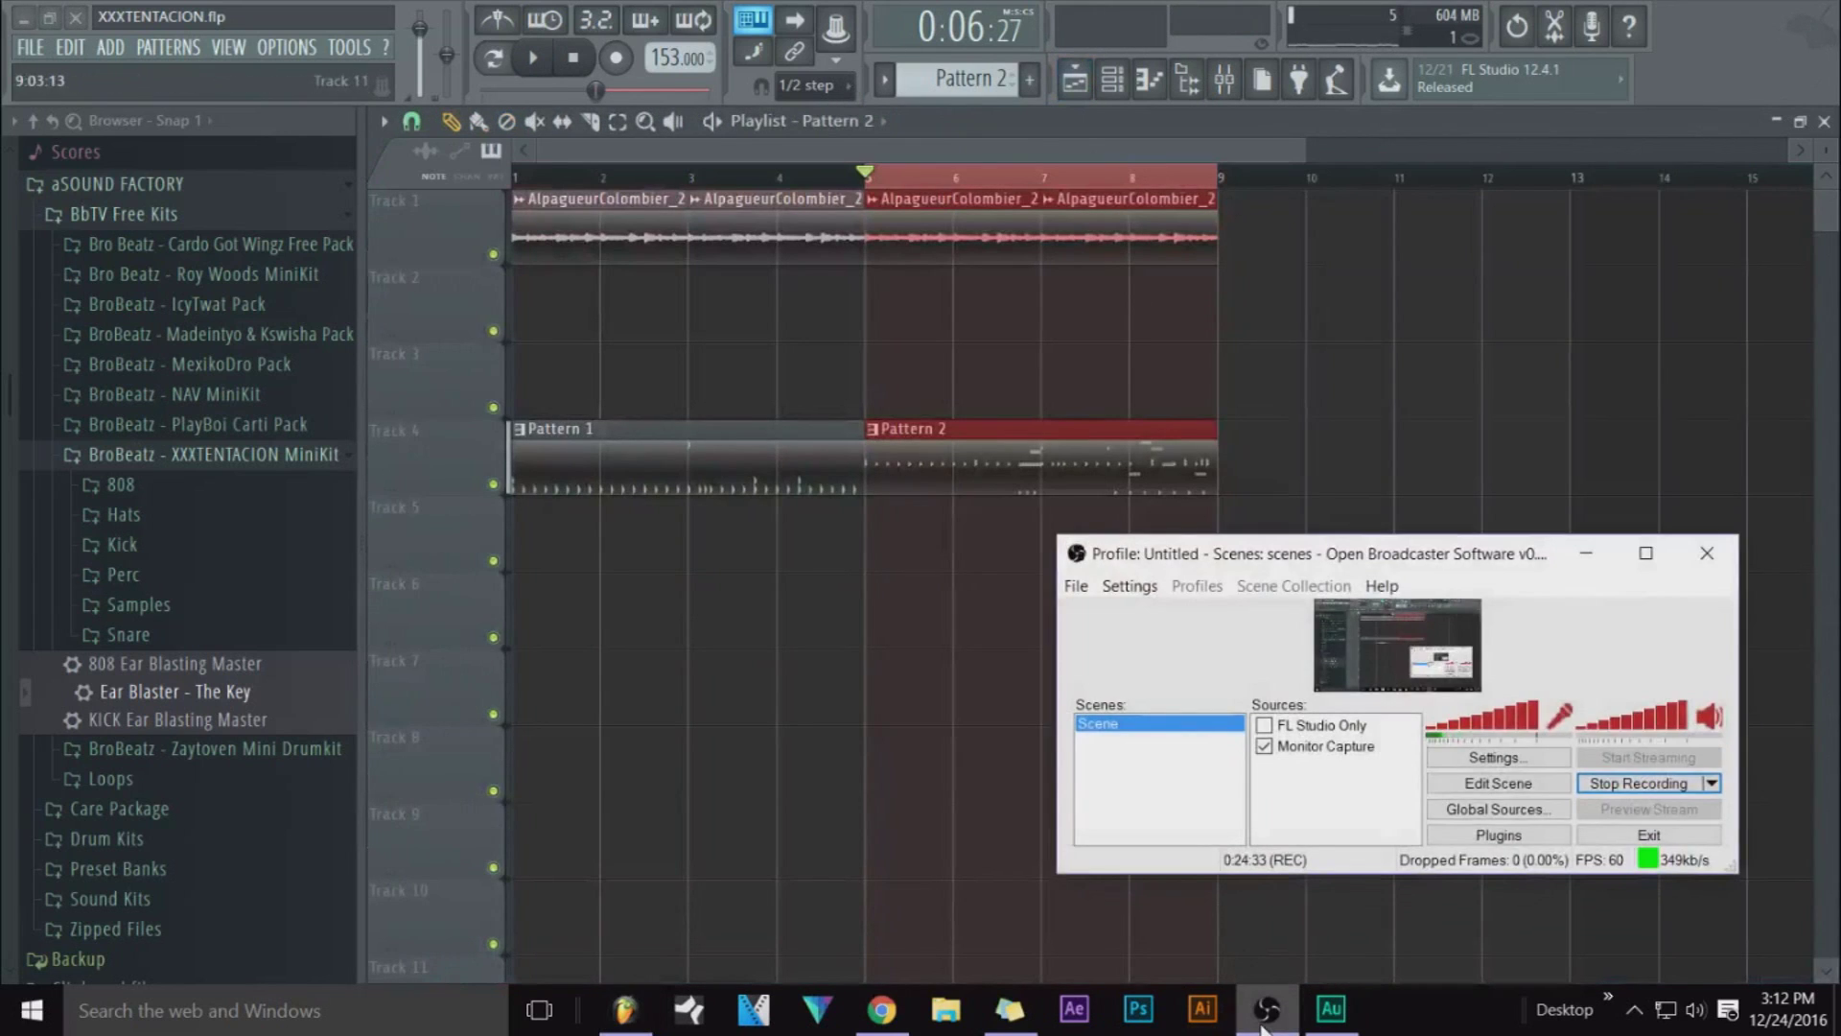
click(625, 1009)
Duplicate the sample and pattern clips of bars 1 to 8 into bars 9 to 16
ctrl+click(1077, 609)
scroll(892, 192, down, 3)
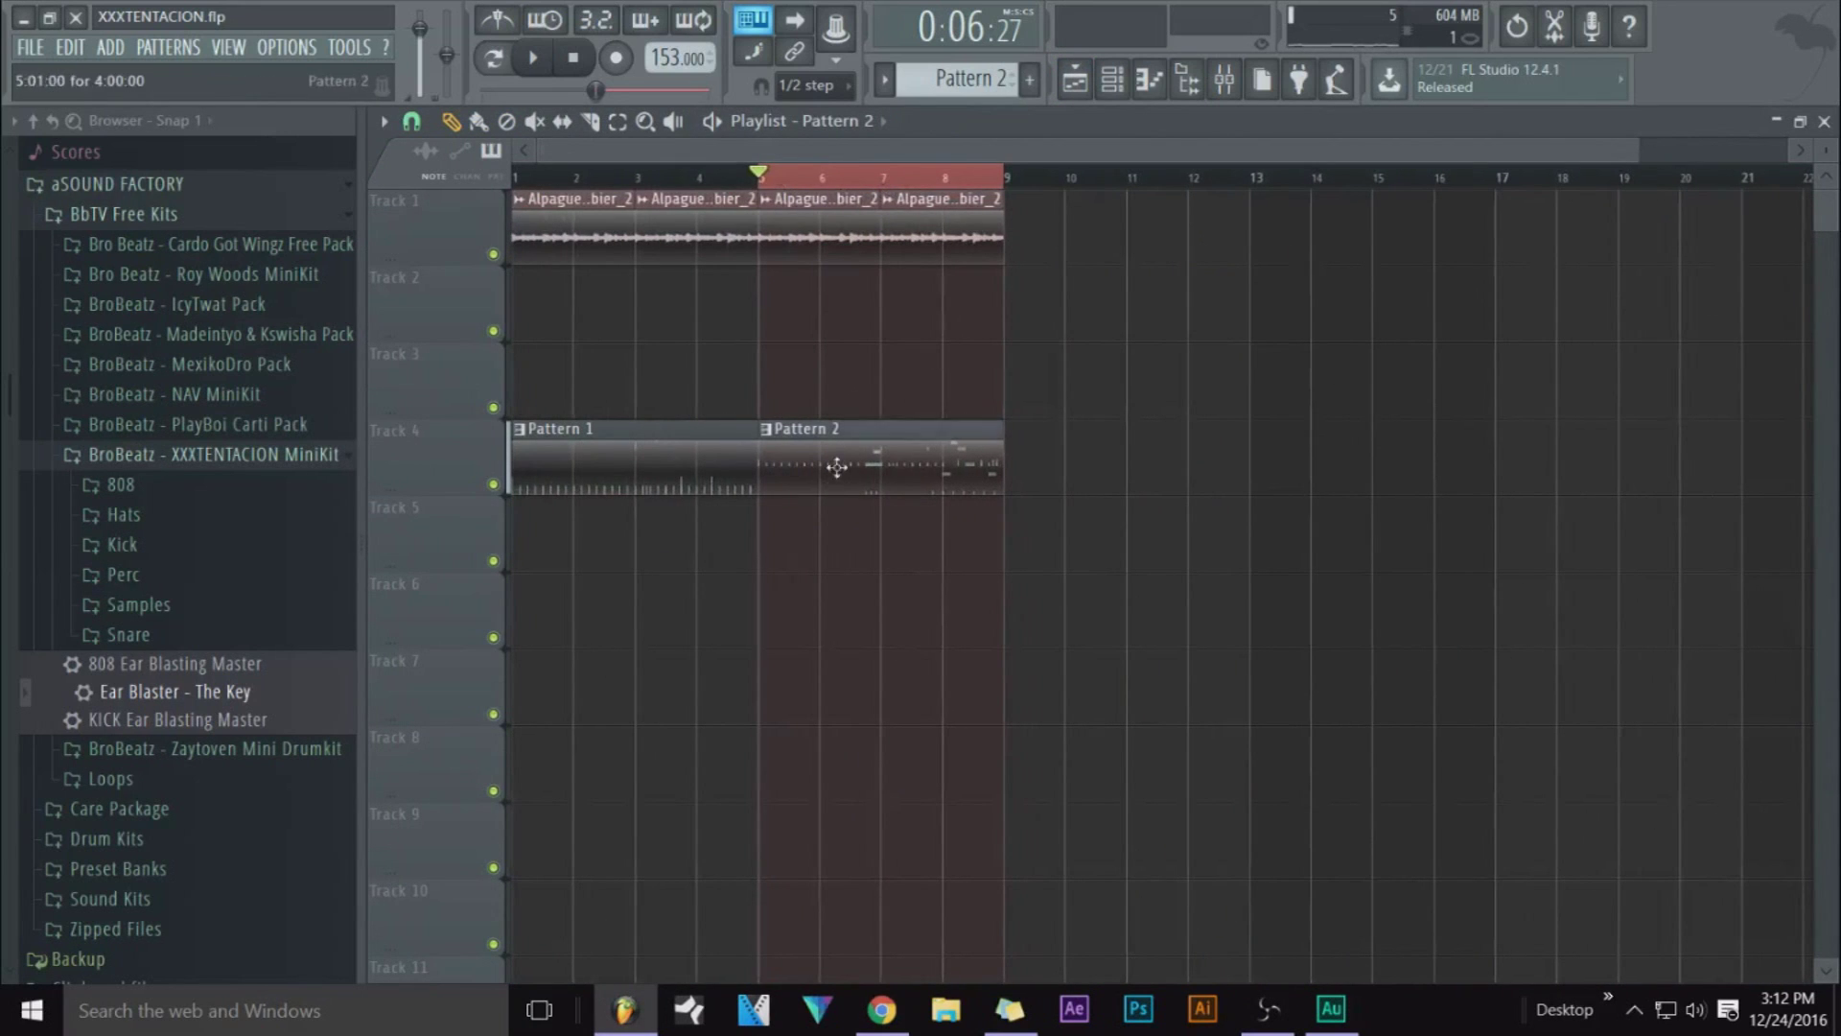
drag(1036, 190, 557, 569)
drag(571, 239, 1065, 254)
ctrl+click(1084, 306)
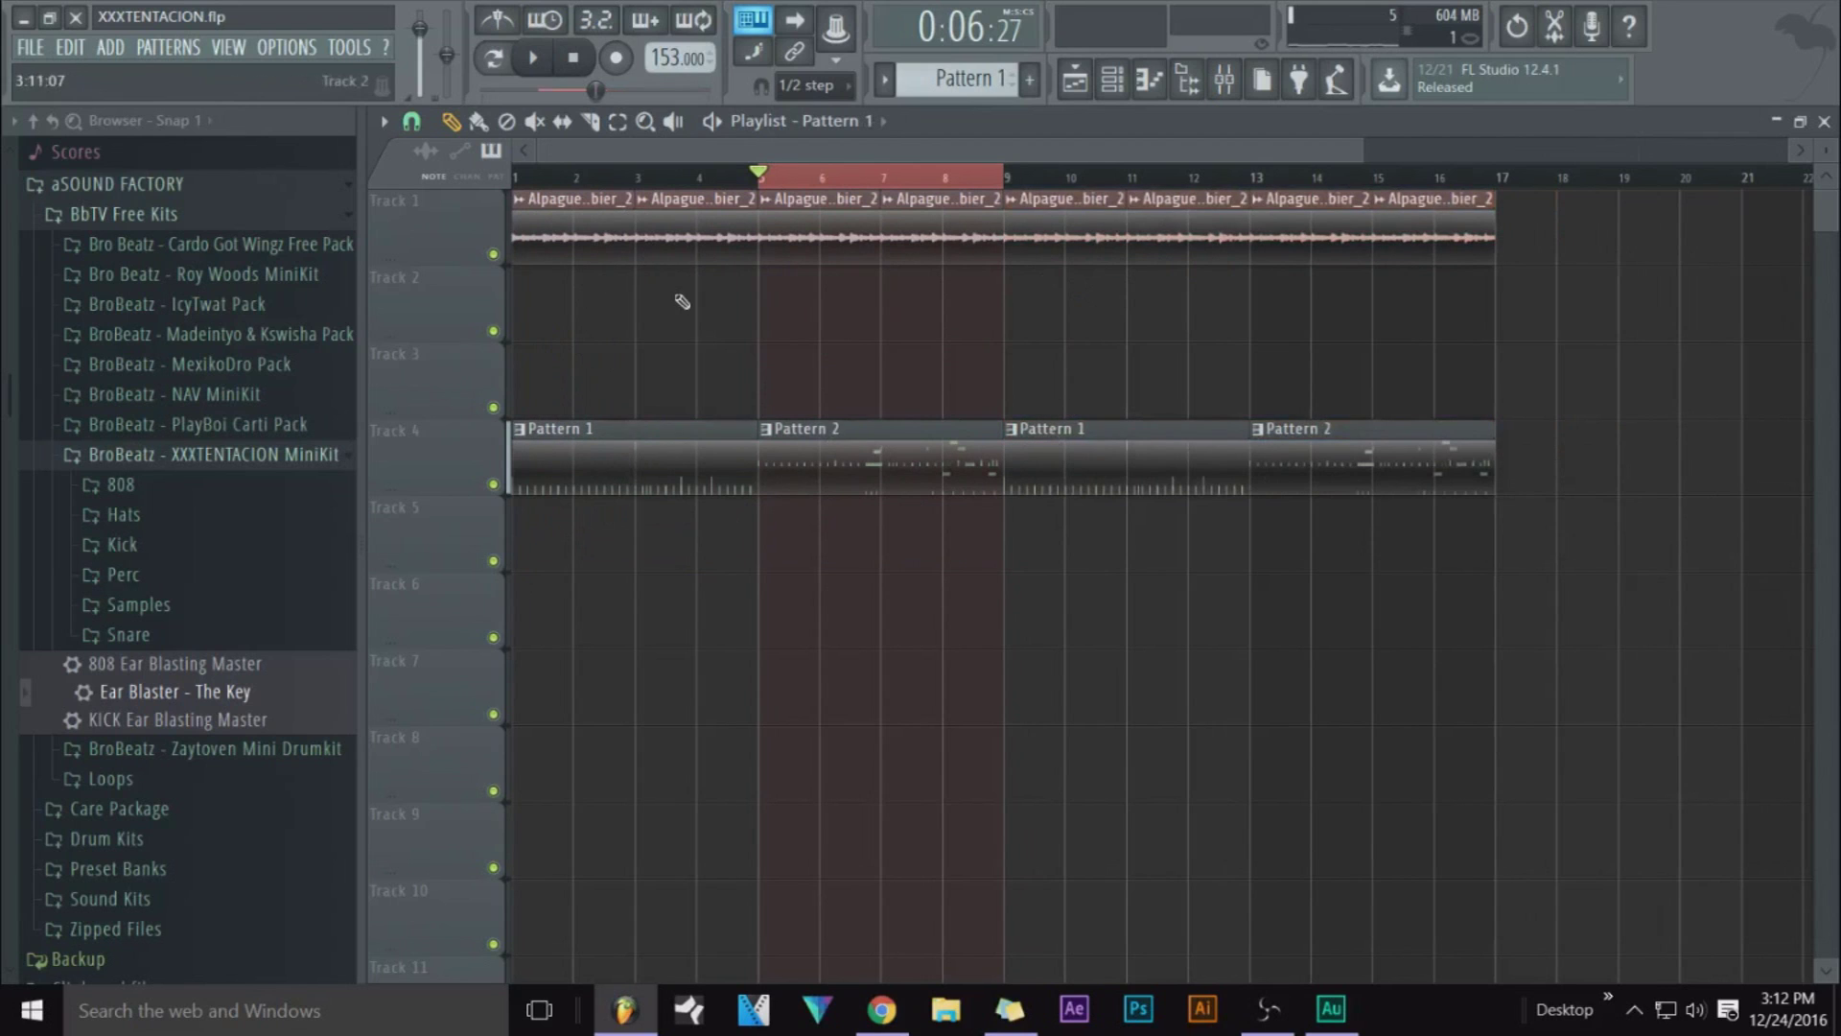
Split Pattern 1 by channel and move its clips in bars 1 to 4 onto separate tracks, Track 5 through Track 11
click(886, 78)
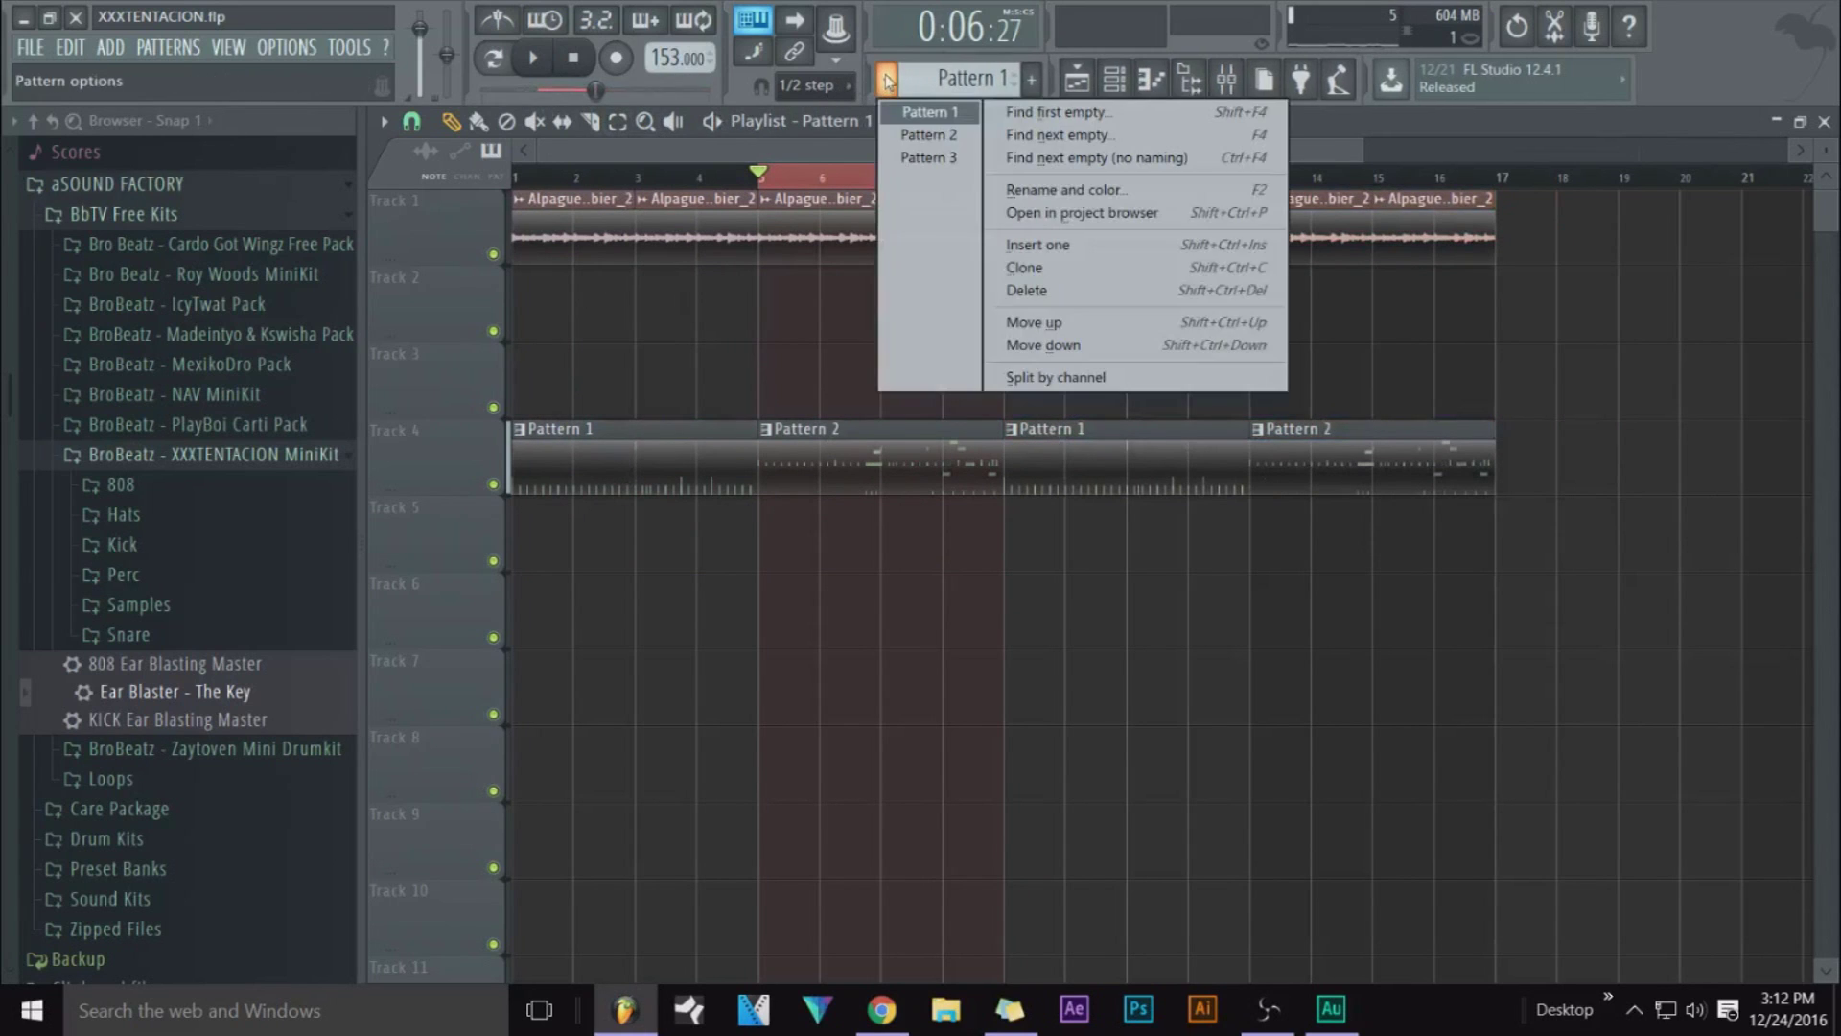
click(1049, 377)
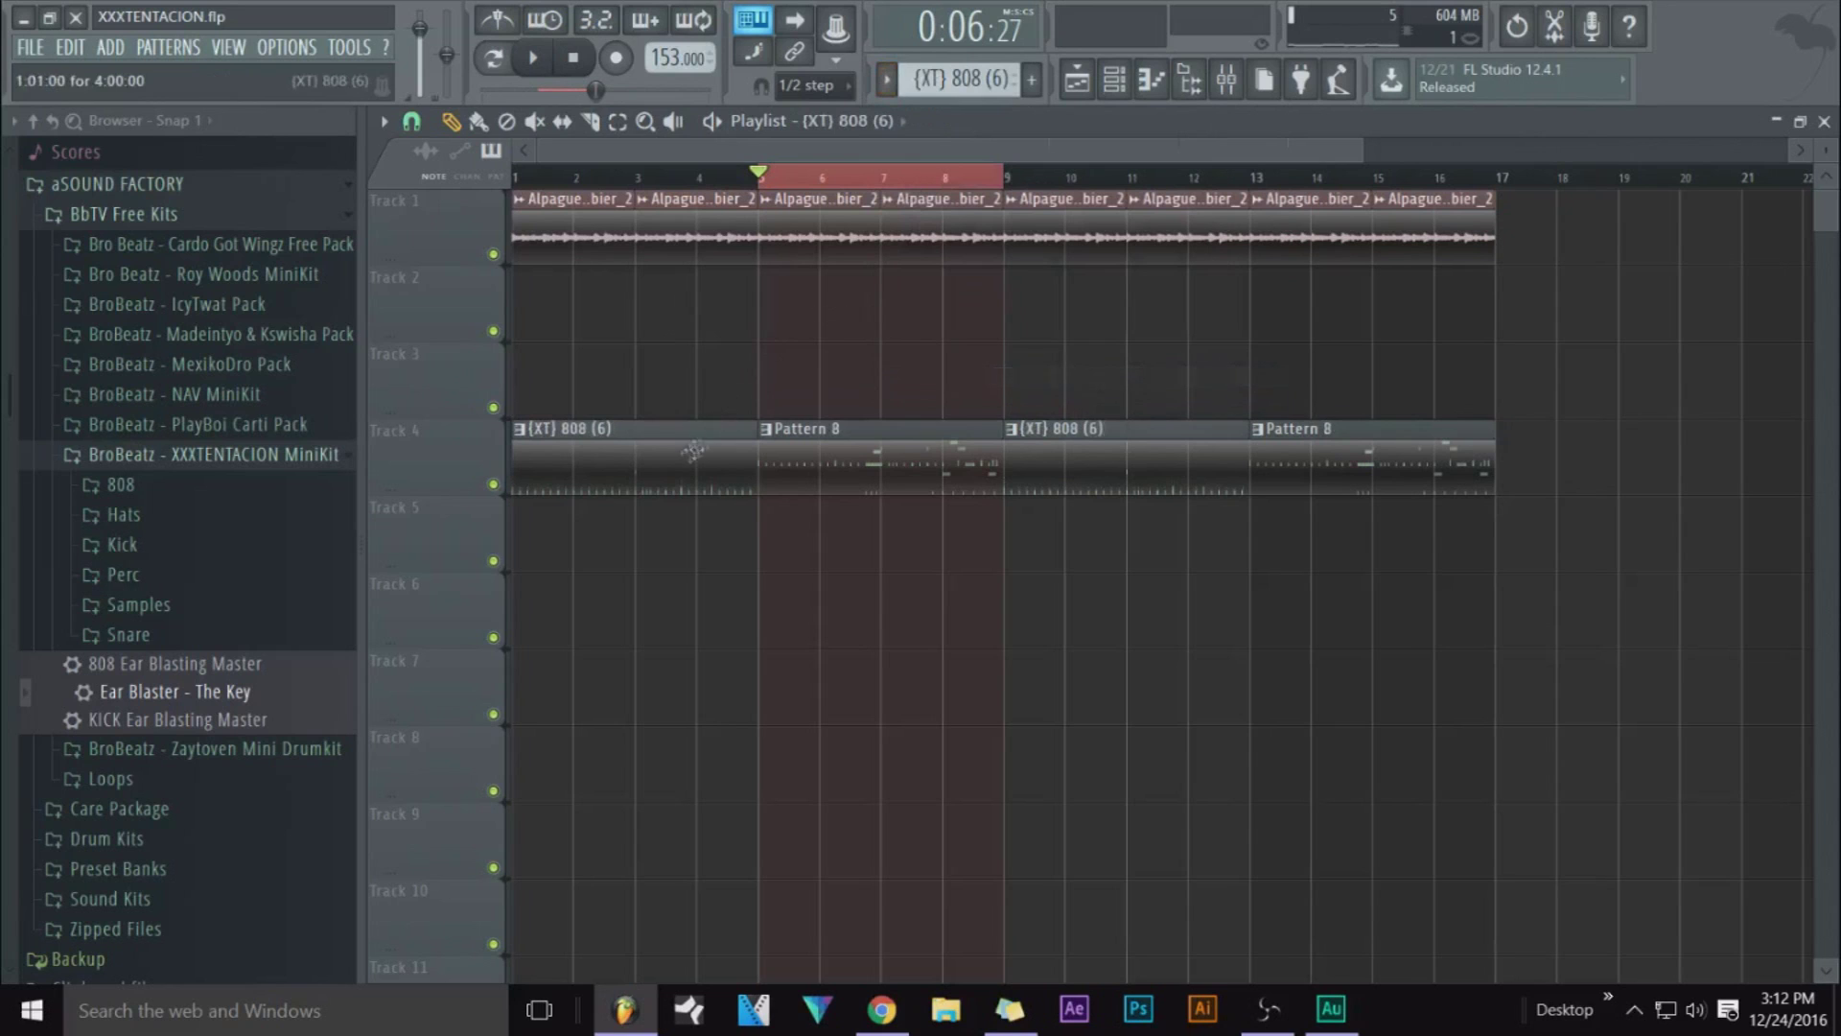
drag(685, 470, 685, 583)
drag(712, 467, 712, 620)
drag(621, 485, 622, 714)
drag(695, 487, 608, 767)
drag(537, 429, 535, 799)
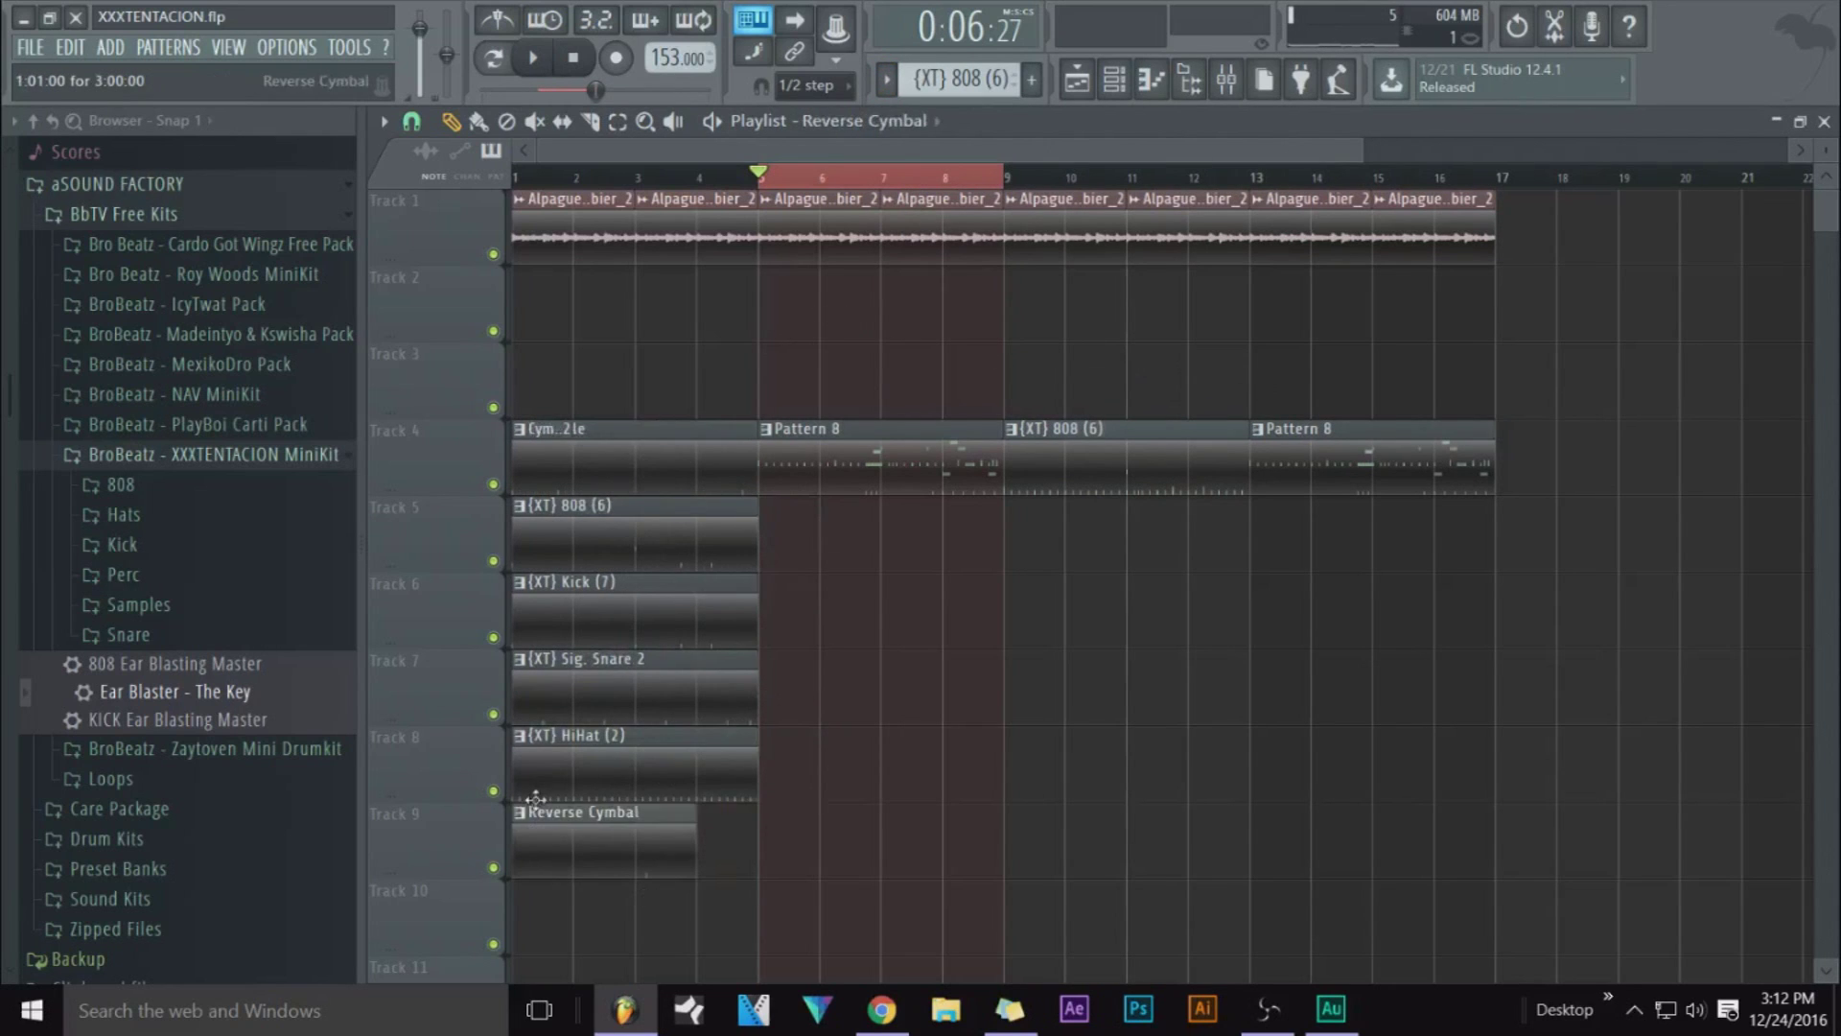
drag(670, 467, 546, 921)
drag(547, 432, 547, 968)
Extend the Reverse Cymbal and Cymbal 2 clips to the end of bar 4
scroll(705, 782, down, 2)
click(711, 686)
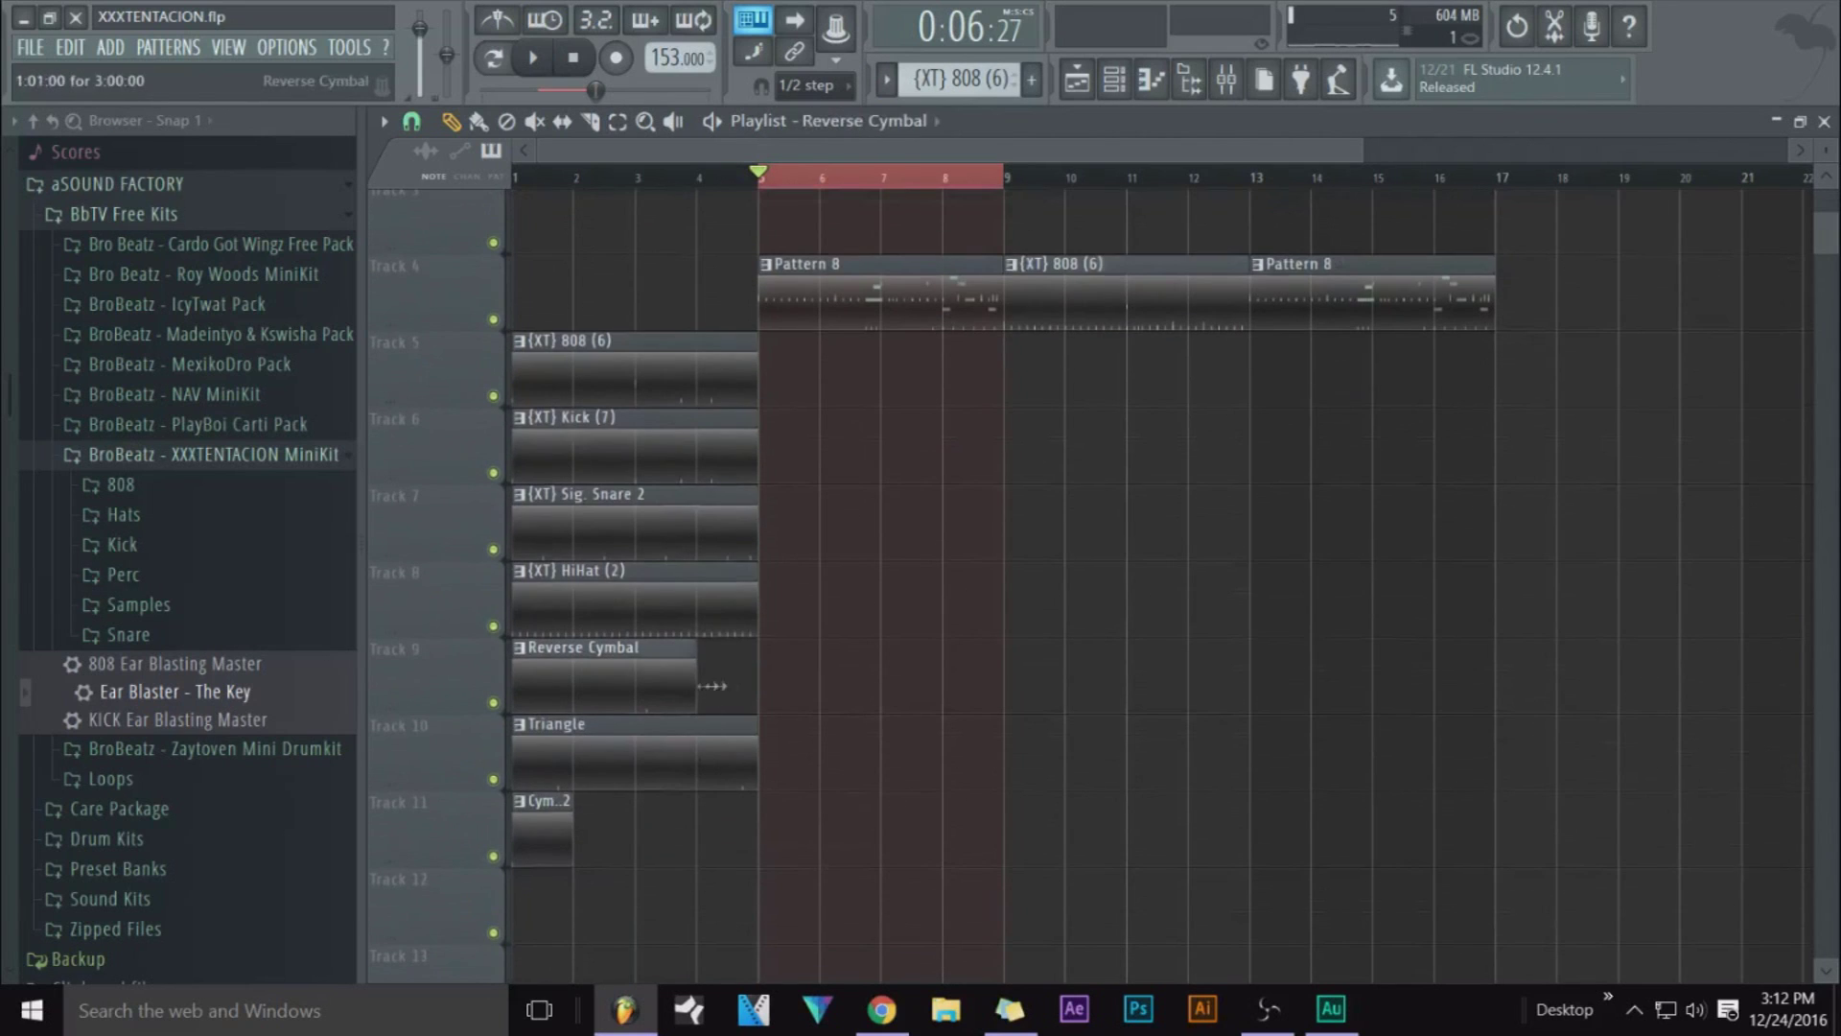
drag(712, 686, 758, 686)
drag(575, 854, 760, 844)
Split Pattern 8 by channel and move its clips in bars 5 to 8 onto the matching channel tracks 5 to 11
click(827, 264)
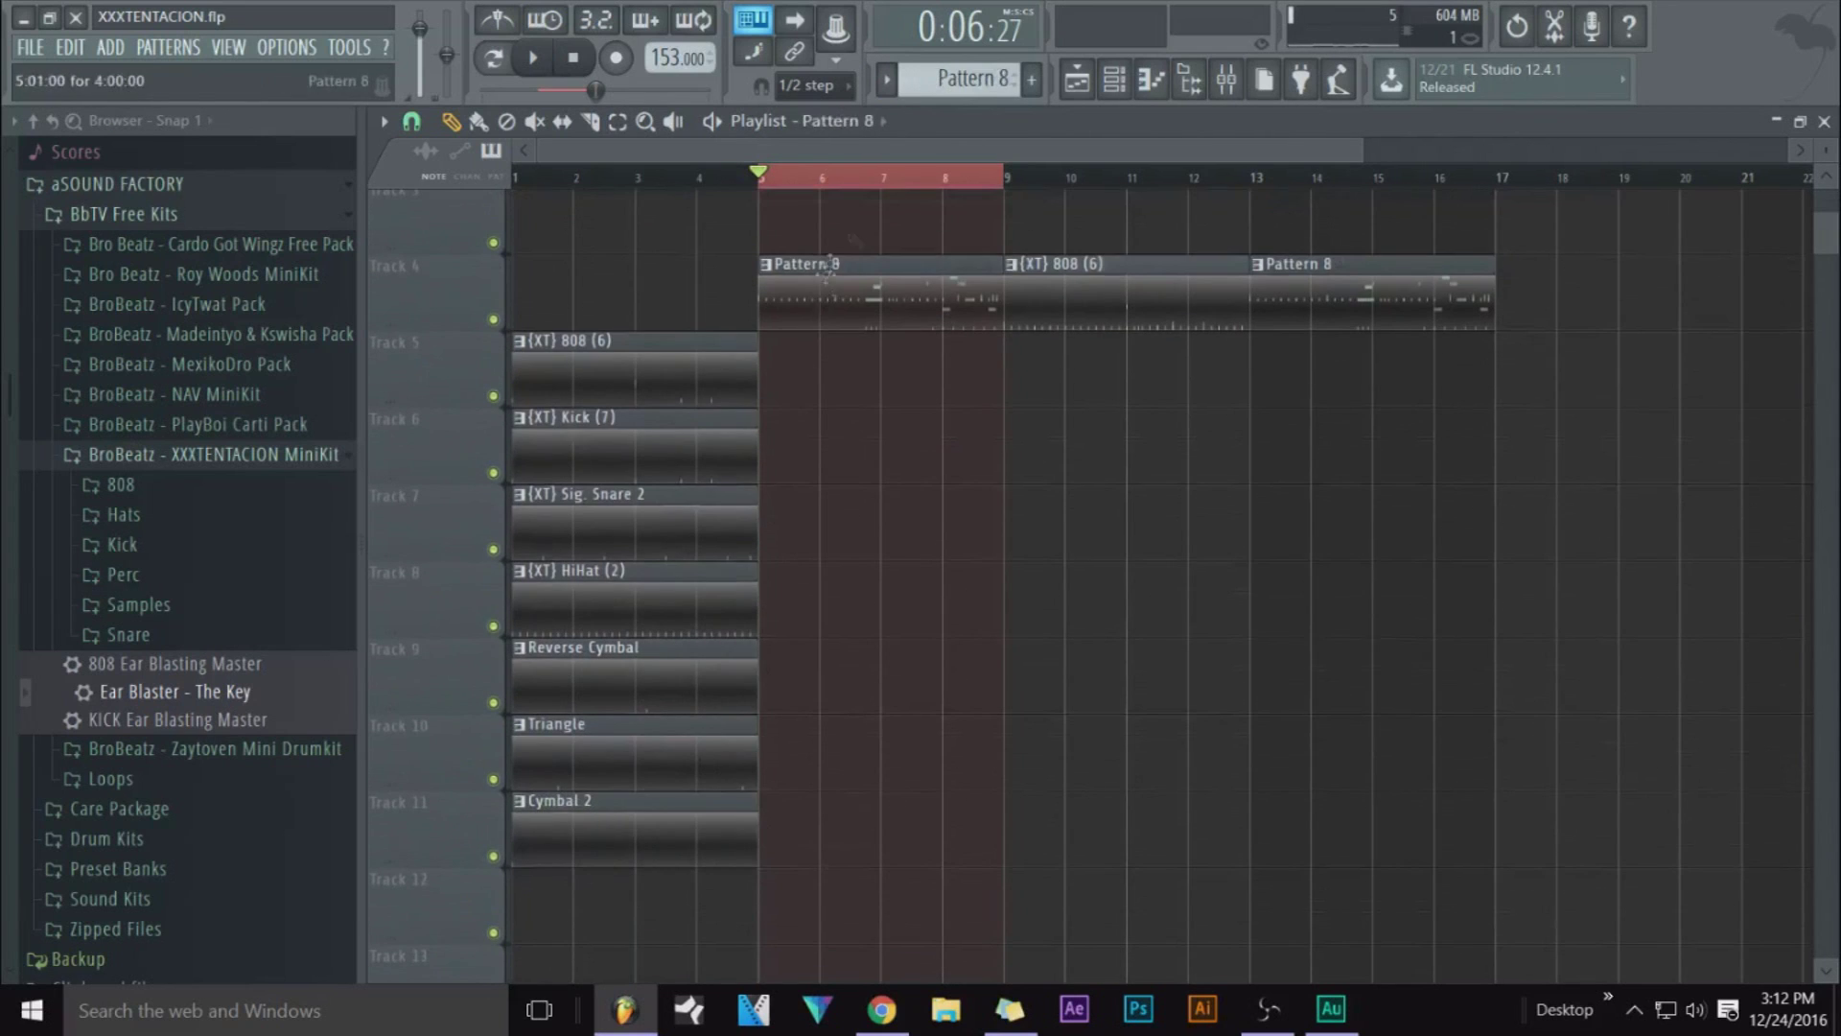
click(959, 78)
click(1073, 375)
drag(867, 332, 867, 382)
drag(866, 299, 879, 656)
drag(884, 314, 877, 752)
drag(803, 289, 988, 845)
Delete the leftover pattern clips from bars 9 to 16 on Track 4
right_click(1204, 323)
right_click(1309, 312)
right_click(1034, 293)
Duplicate the clips on tracks 5 to 10 into bars 9 to 16, and place the Cymbal 2 clips in the same bars
drag(1082, 259, 537, 767)
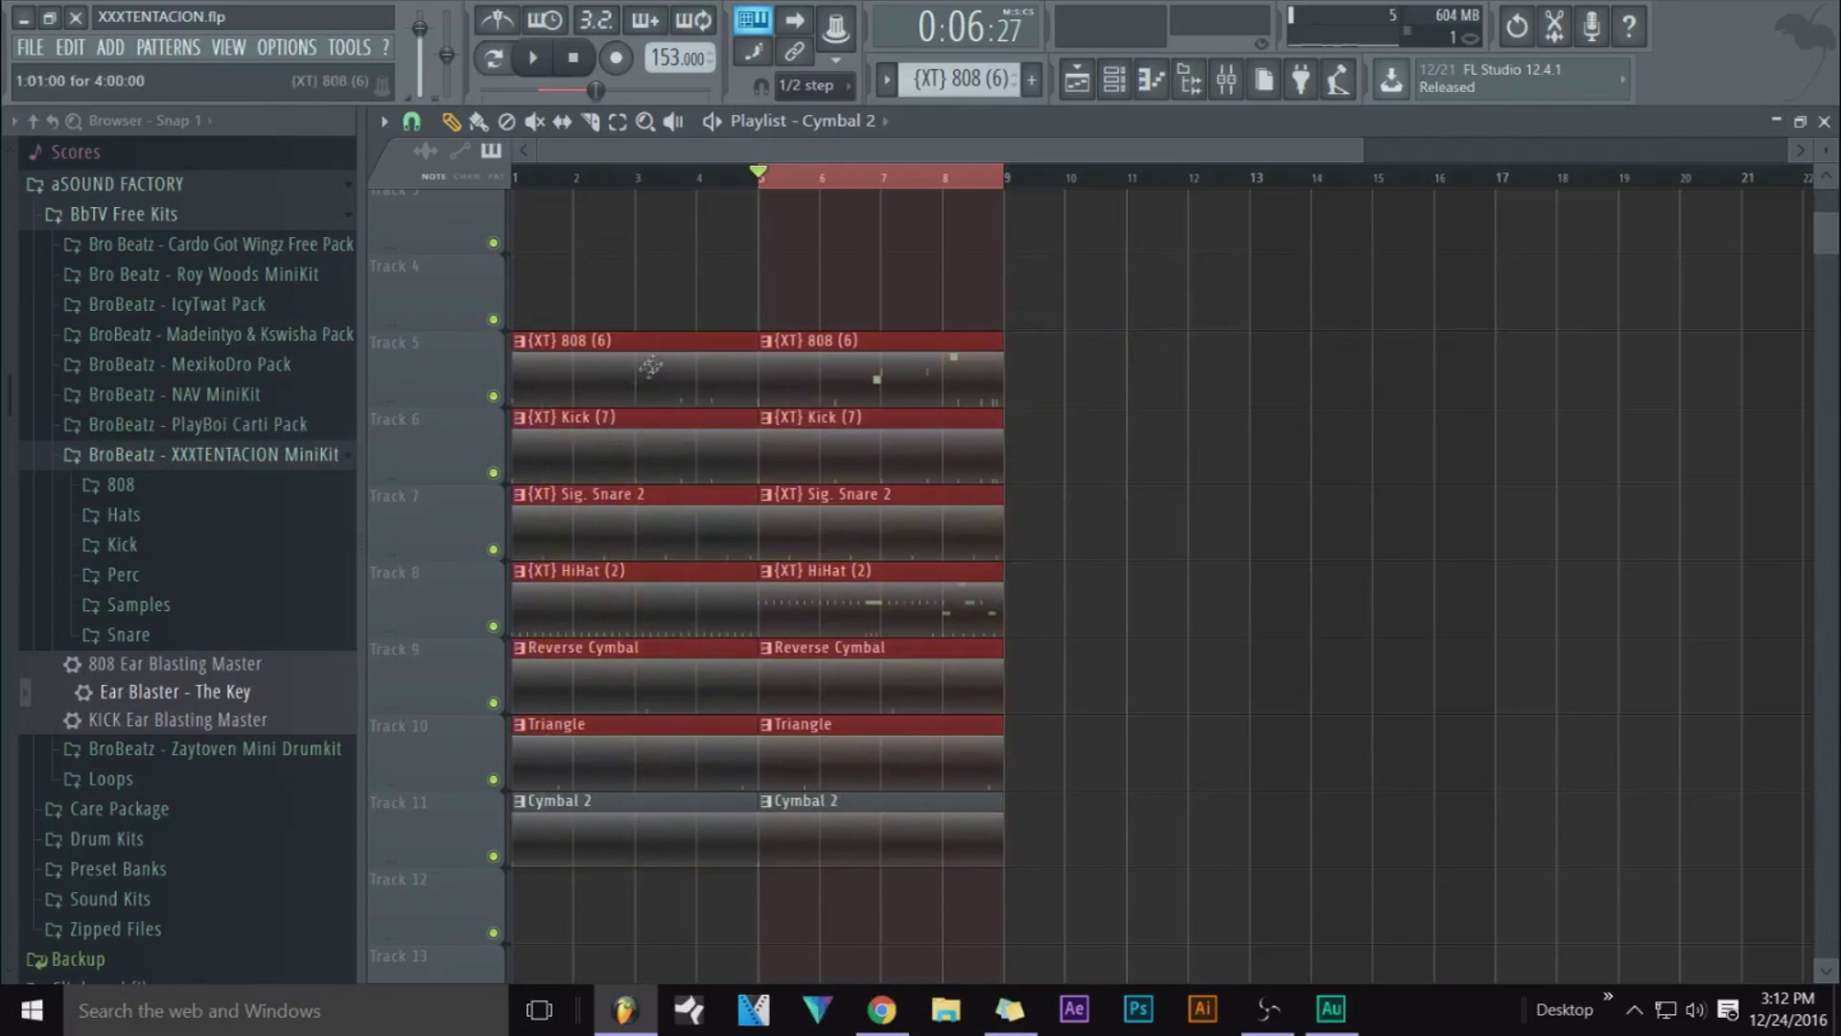
key(ctrl+b)
drag(1027, 863, 1066, 824)
scroll(866, 548, up, 2)
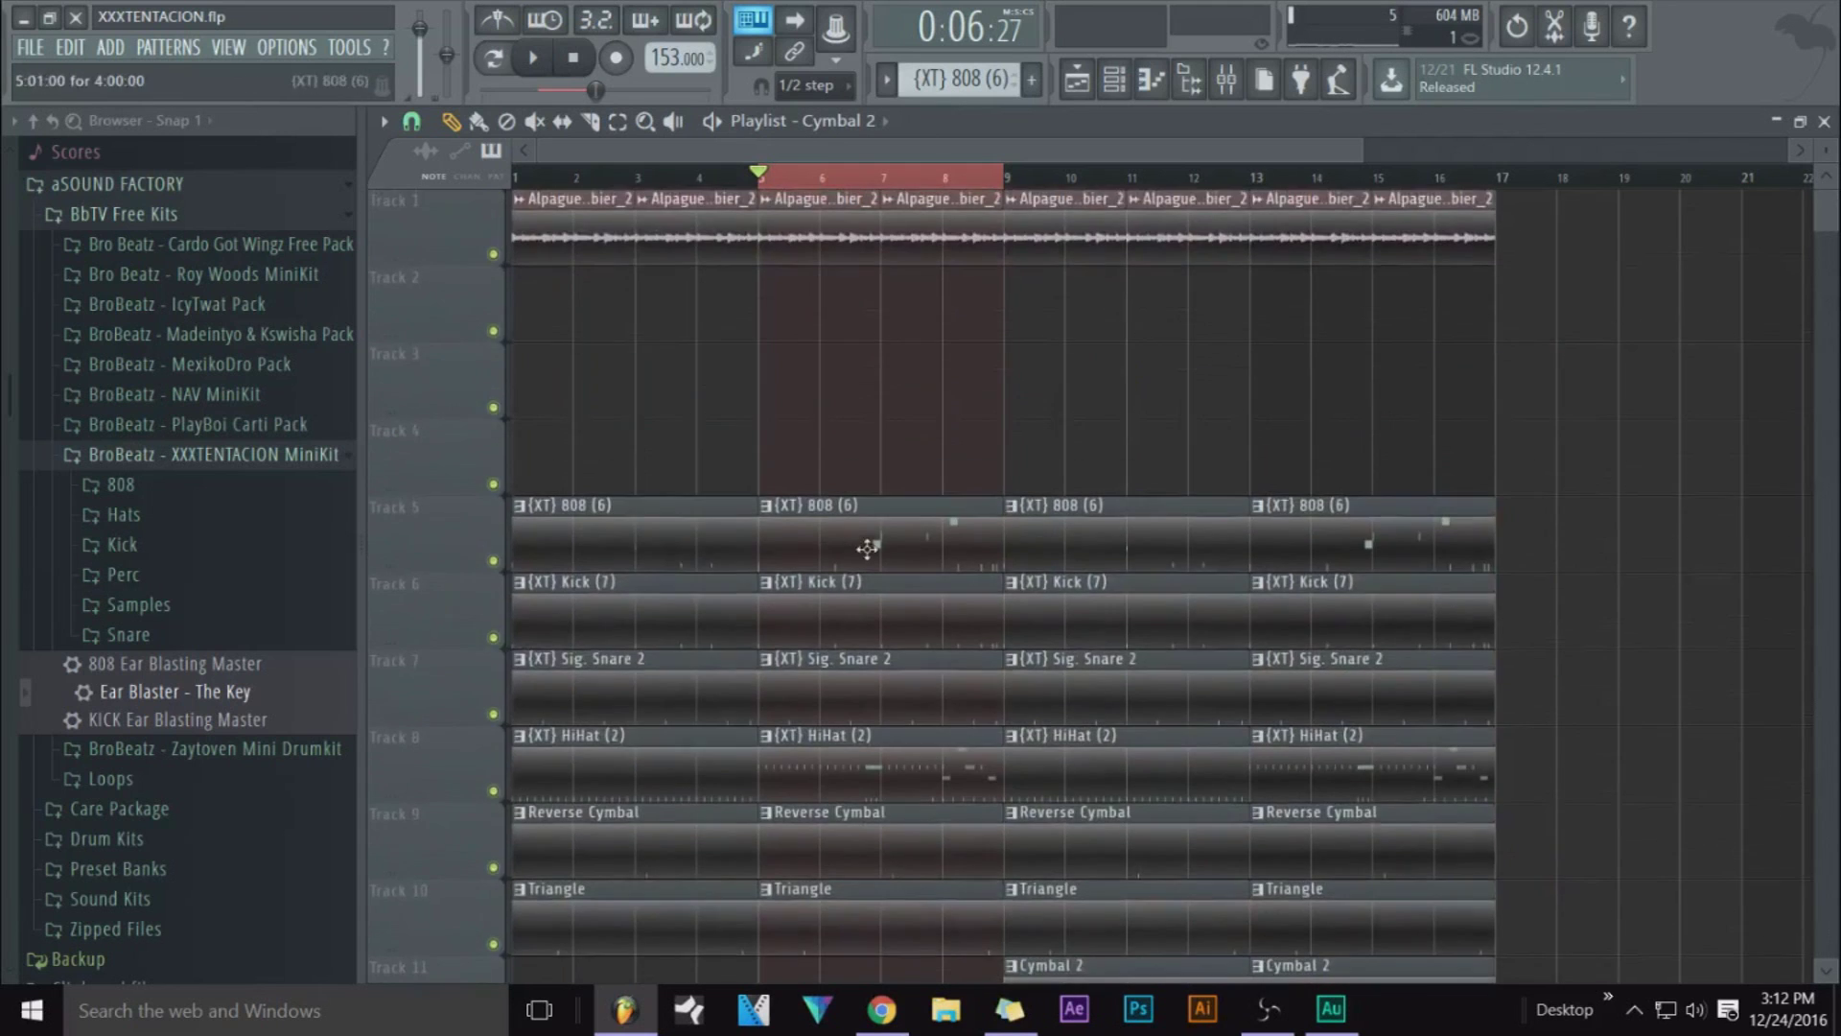
Create a master volume automation clip on Track 2 over bars 1 to 4, with the volume rising from zero
right_click(422, 37)
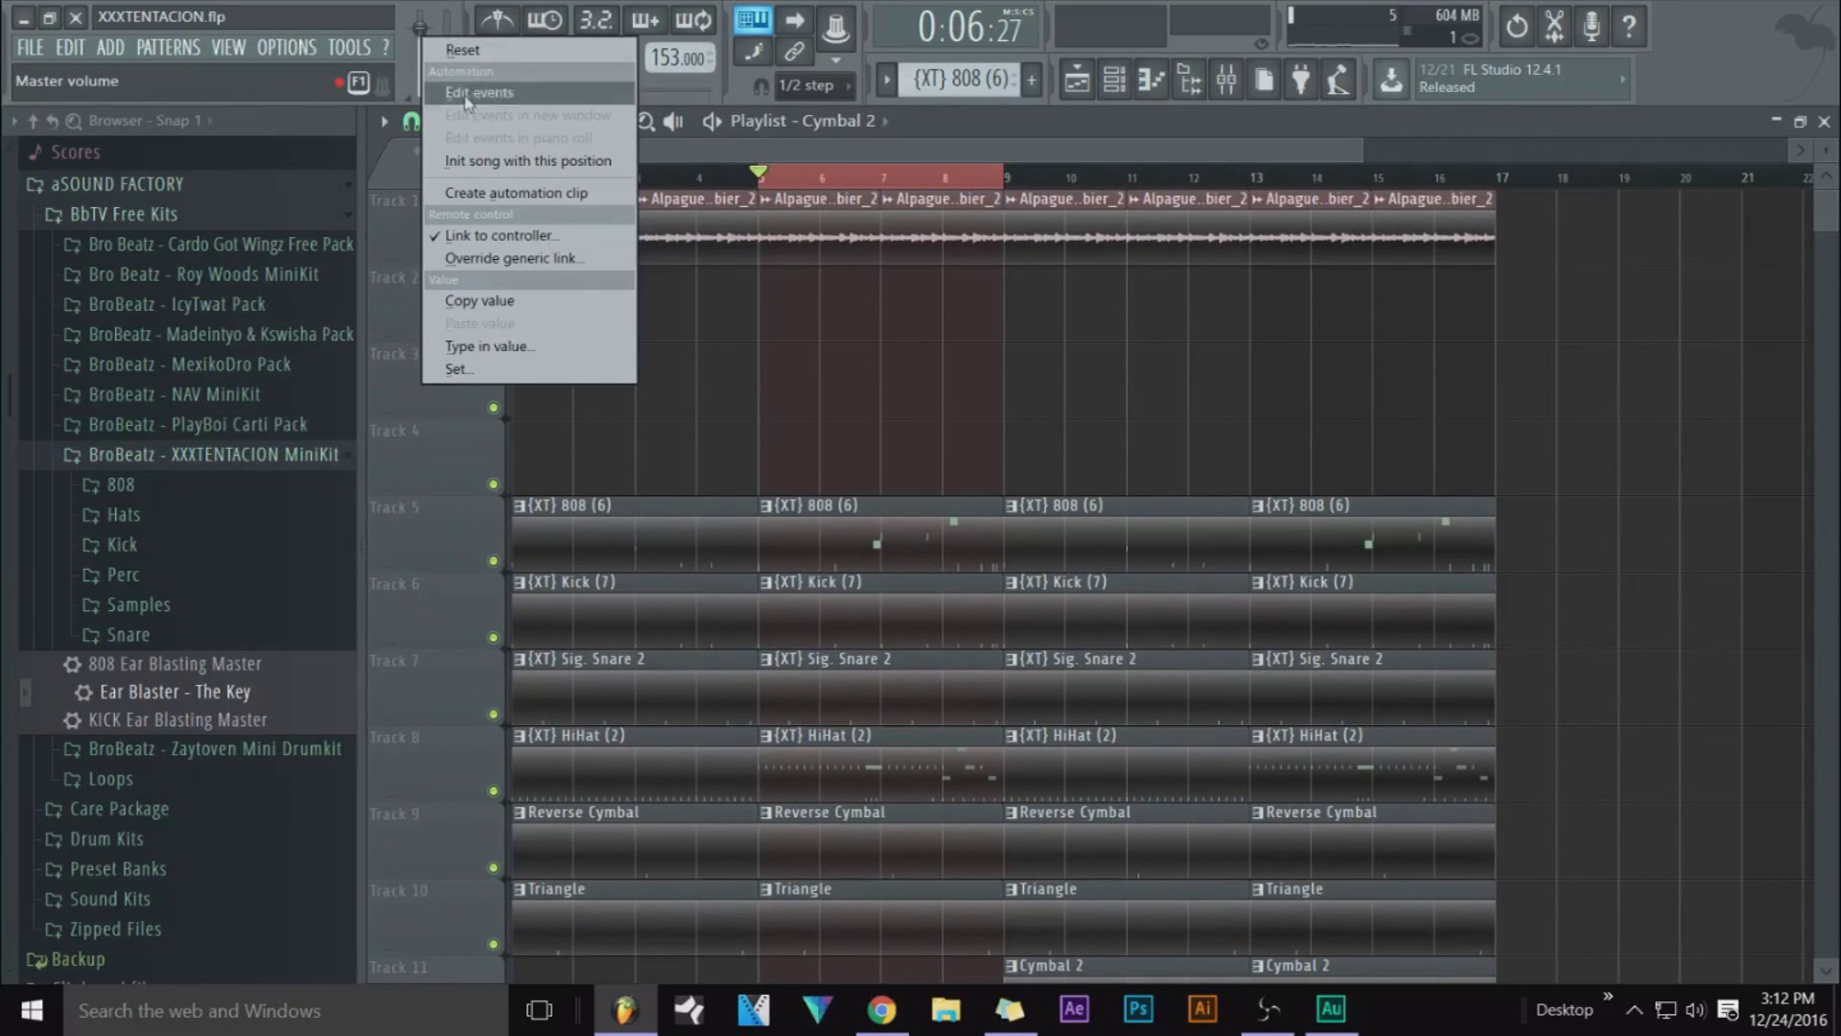
click(504, 200)
drag(795, 307, 537, 351)
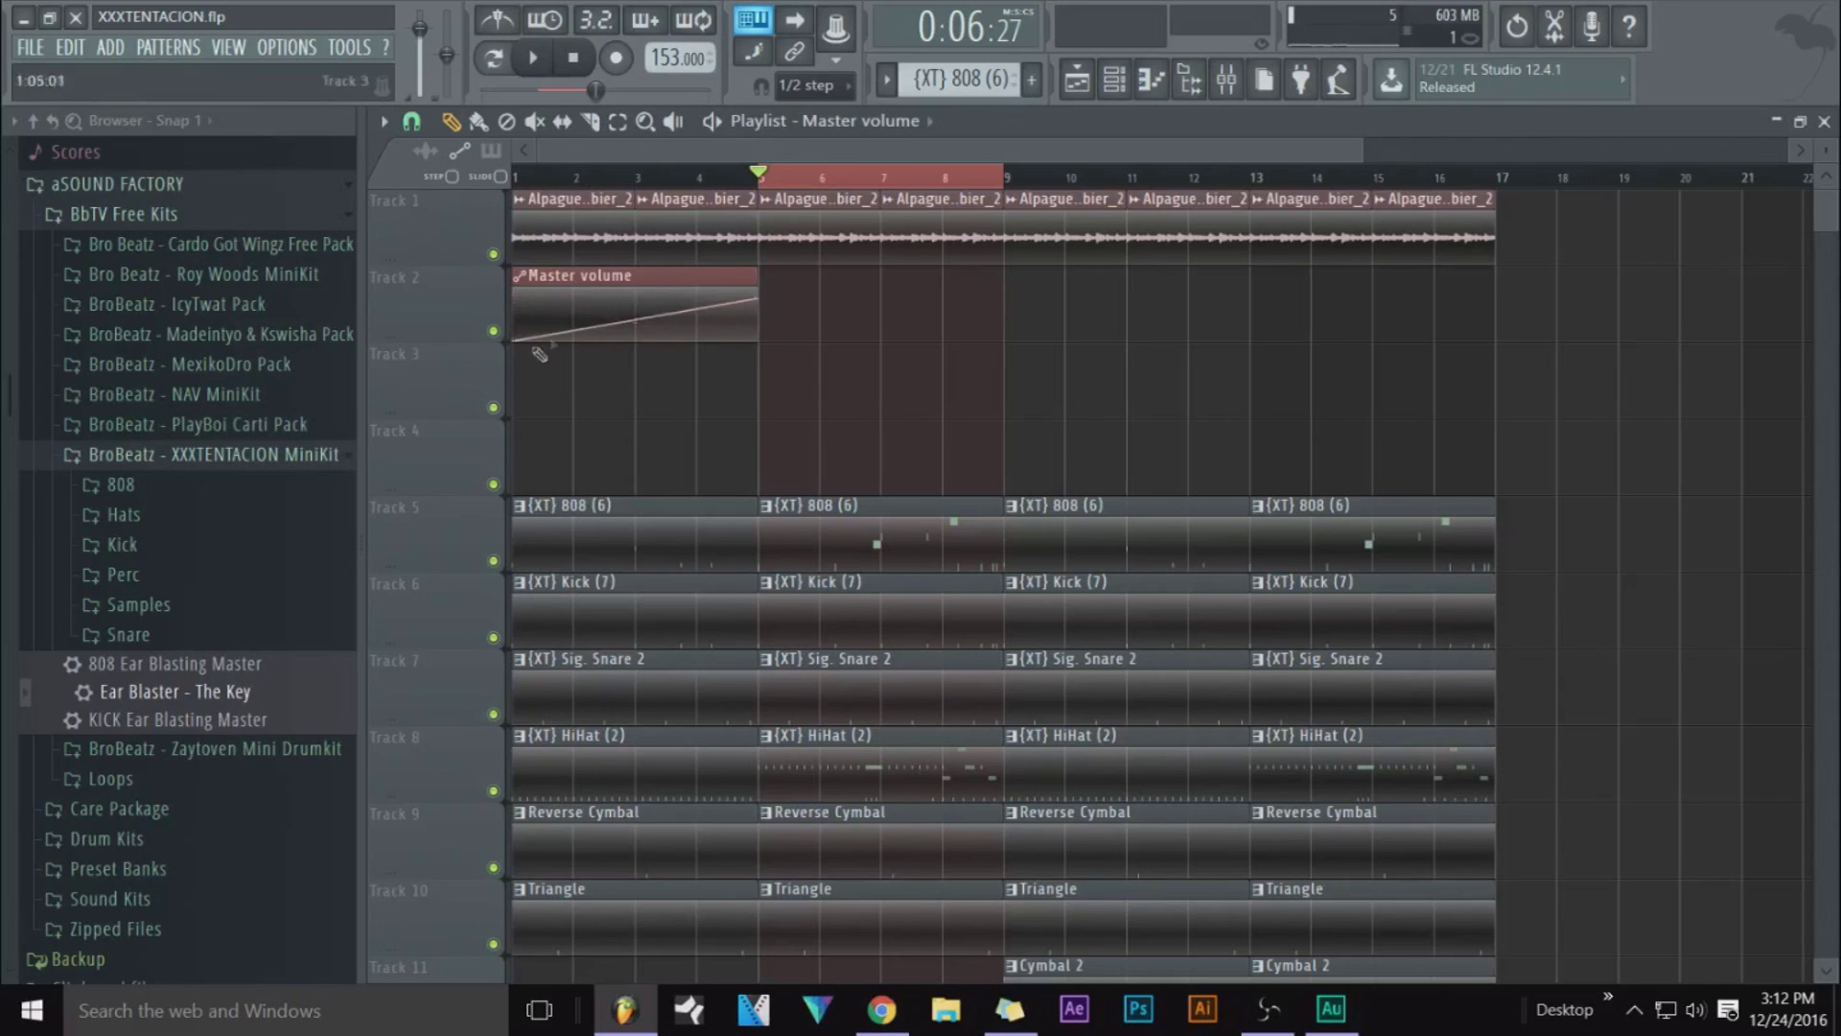
Extend the Master volume automation clip through bar 16, adding a control point at the start of bar 13
right_click(762, 301)
click(830, 683)
click(696, 178)
click(729, 184)
drag(753, 275, 1496, 275)
right_click(941, 302)
right_click(1251, 300)
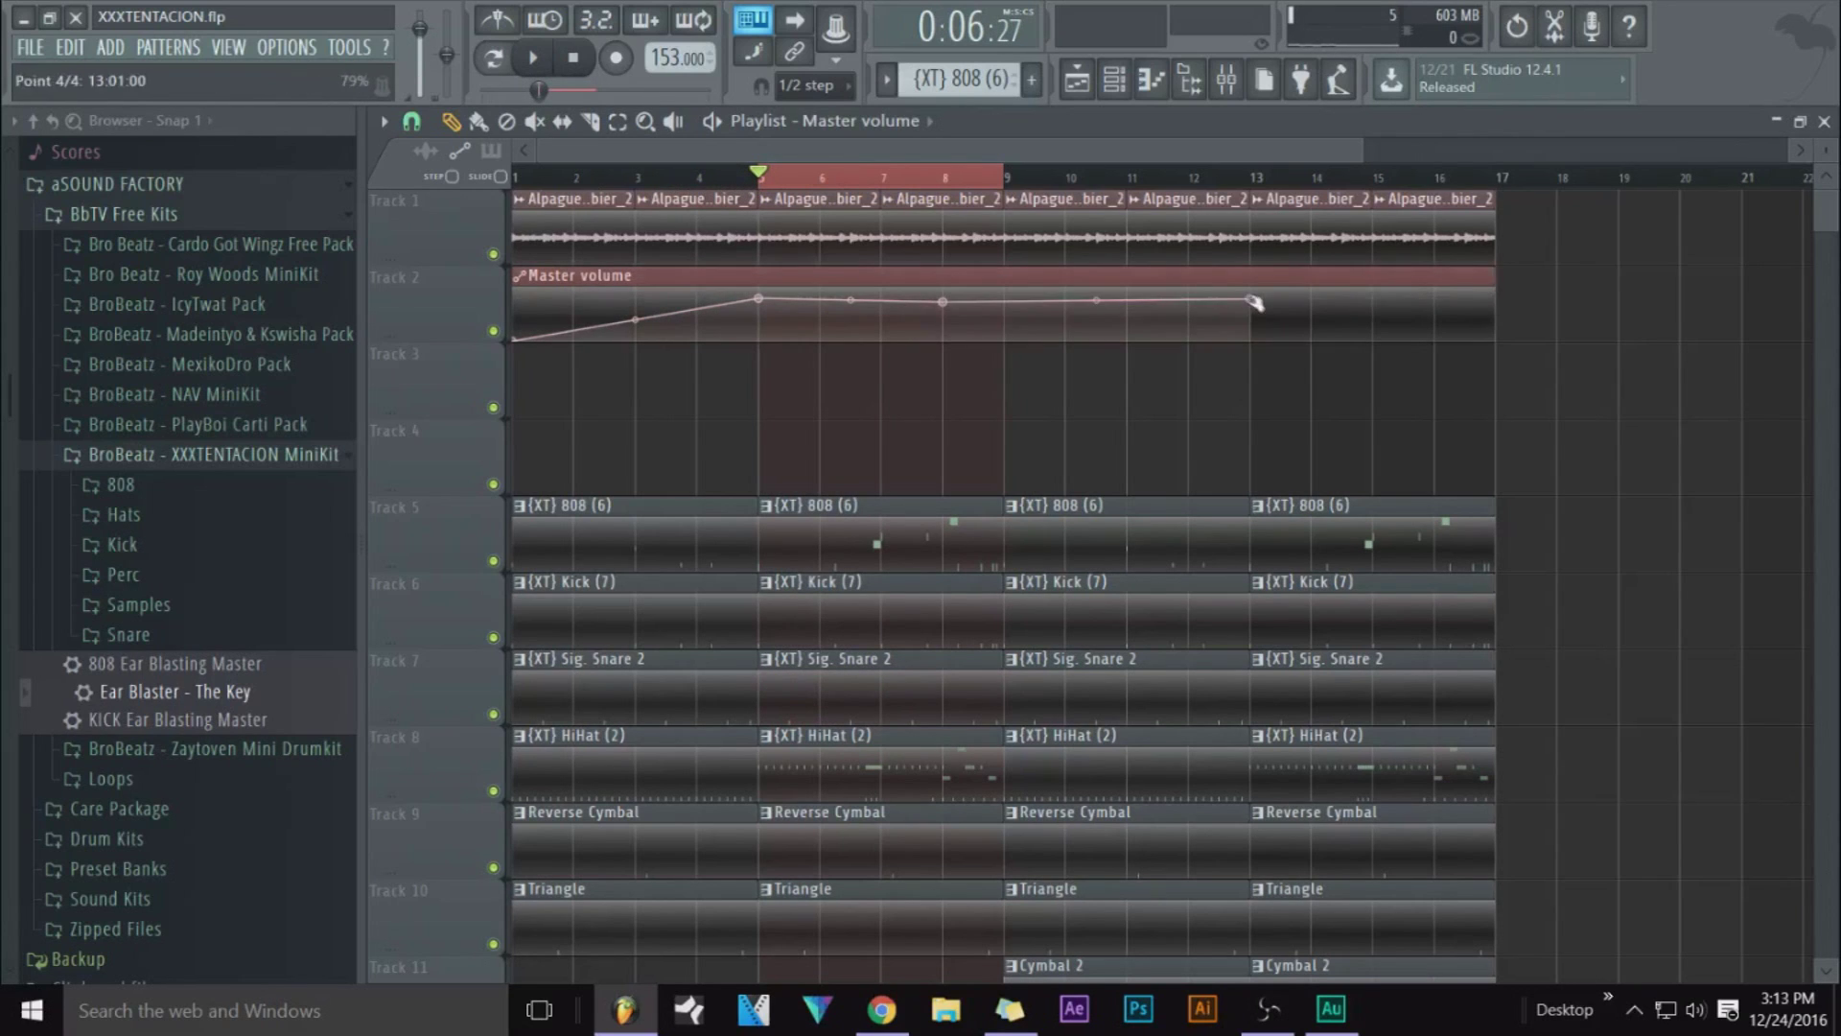
Hold the master volume level from bar 5 to bar 13, fade it to zero by bar 16's end, and remove the extra middle point
right_click(1253, 302)
click(1339, 707)
right_click(1488, 342)
right_click(942, 302)
click(971, 338)
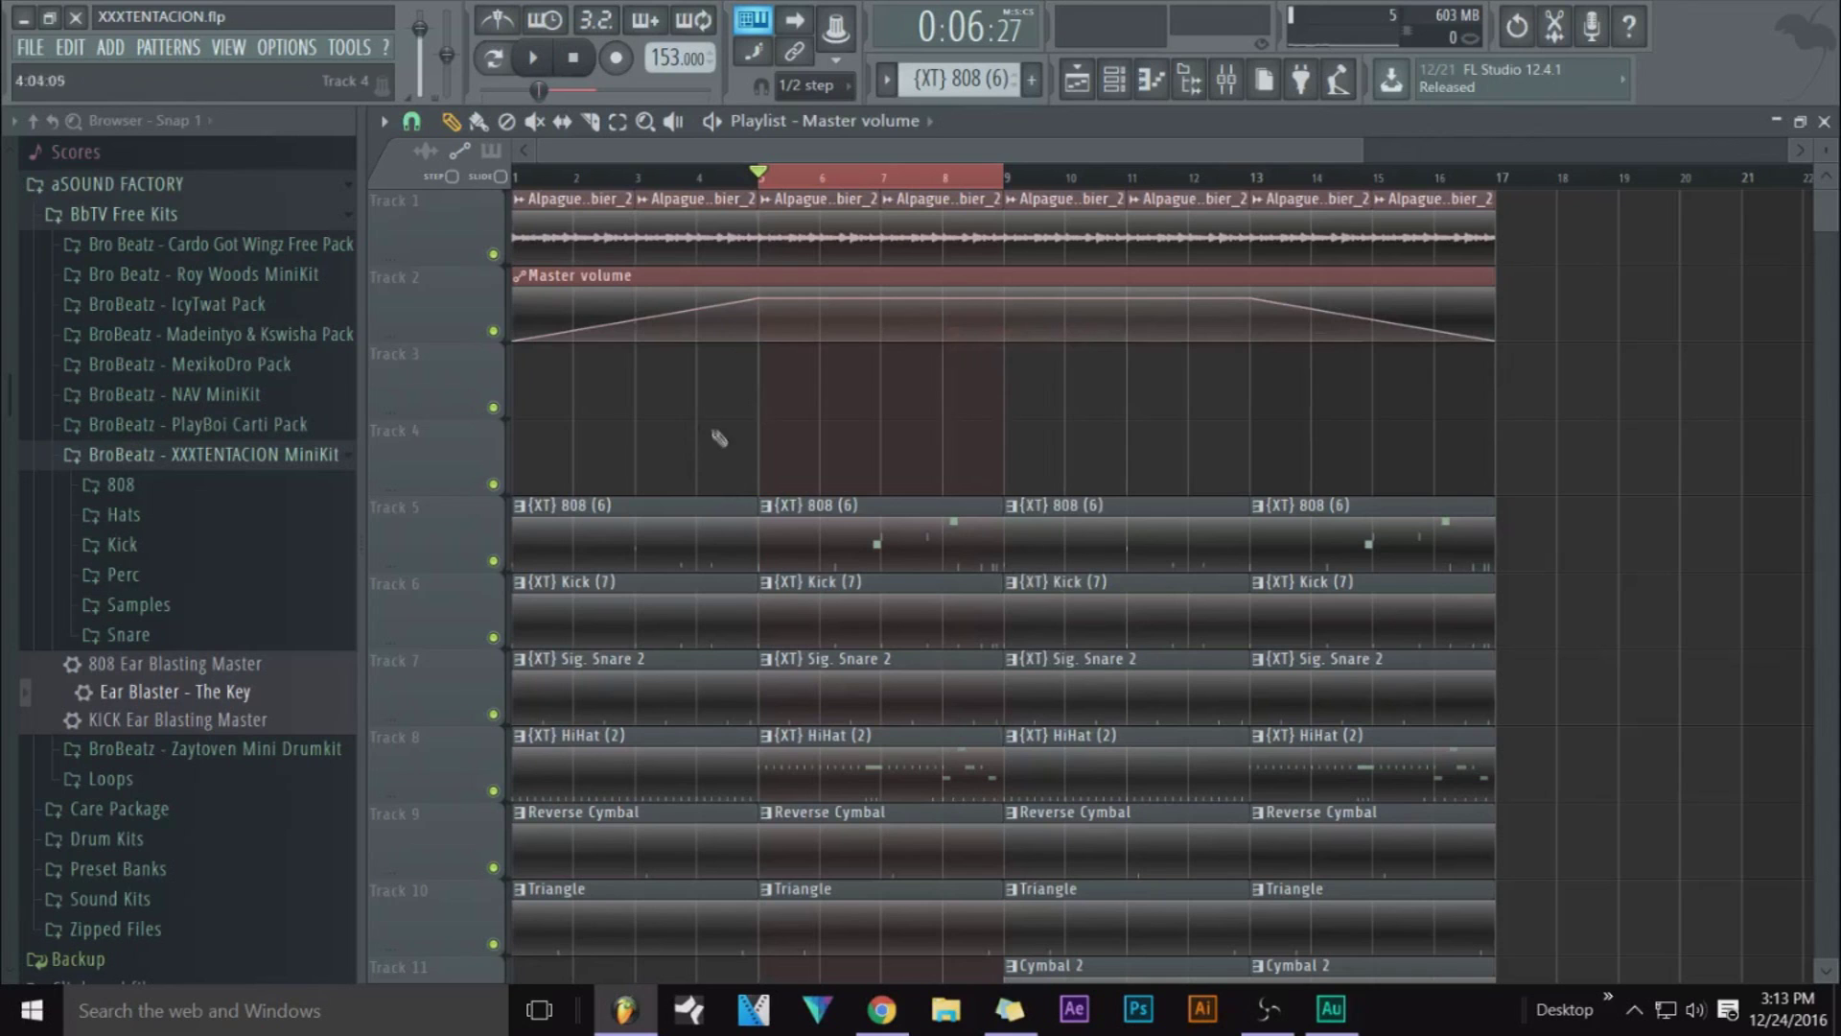
Remove the pattern clips in bars 5 to 8 and move the bars 9 to 16 clips on tracks 5 to 11 four bars earlier
scroll(641, 469, down, 2)
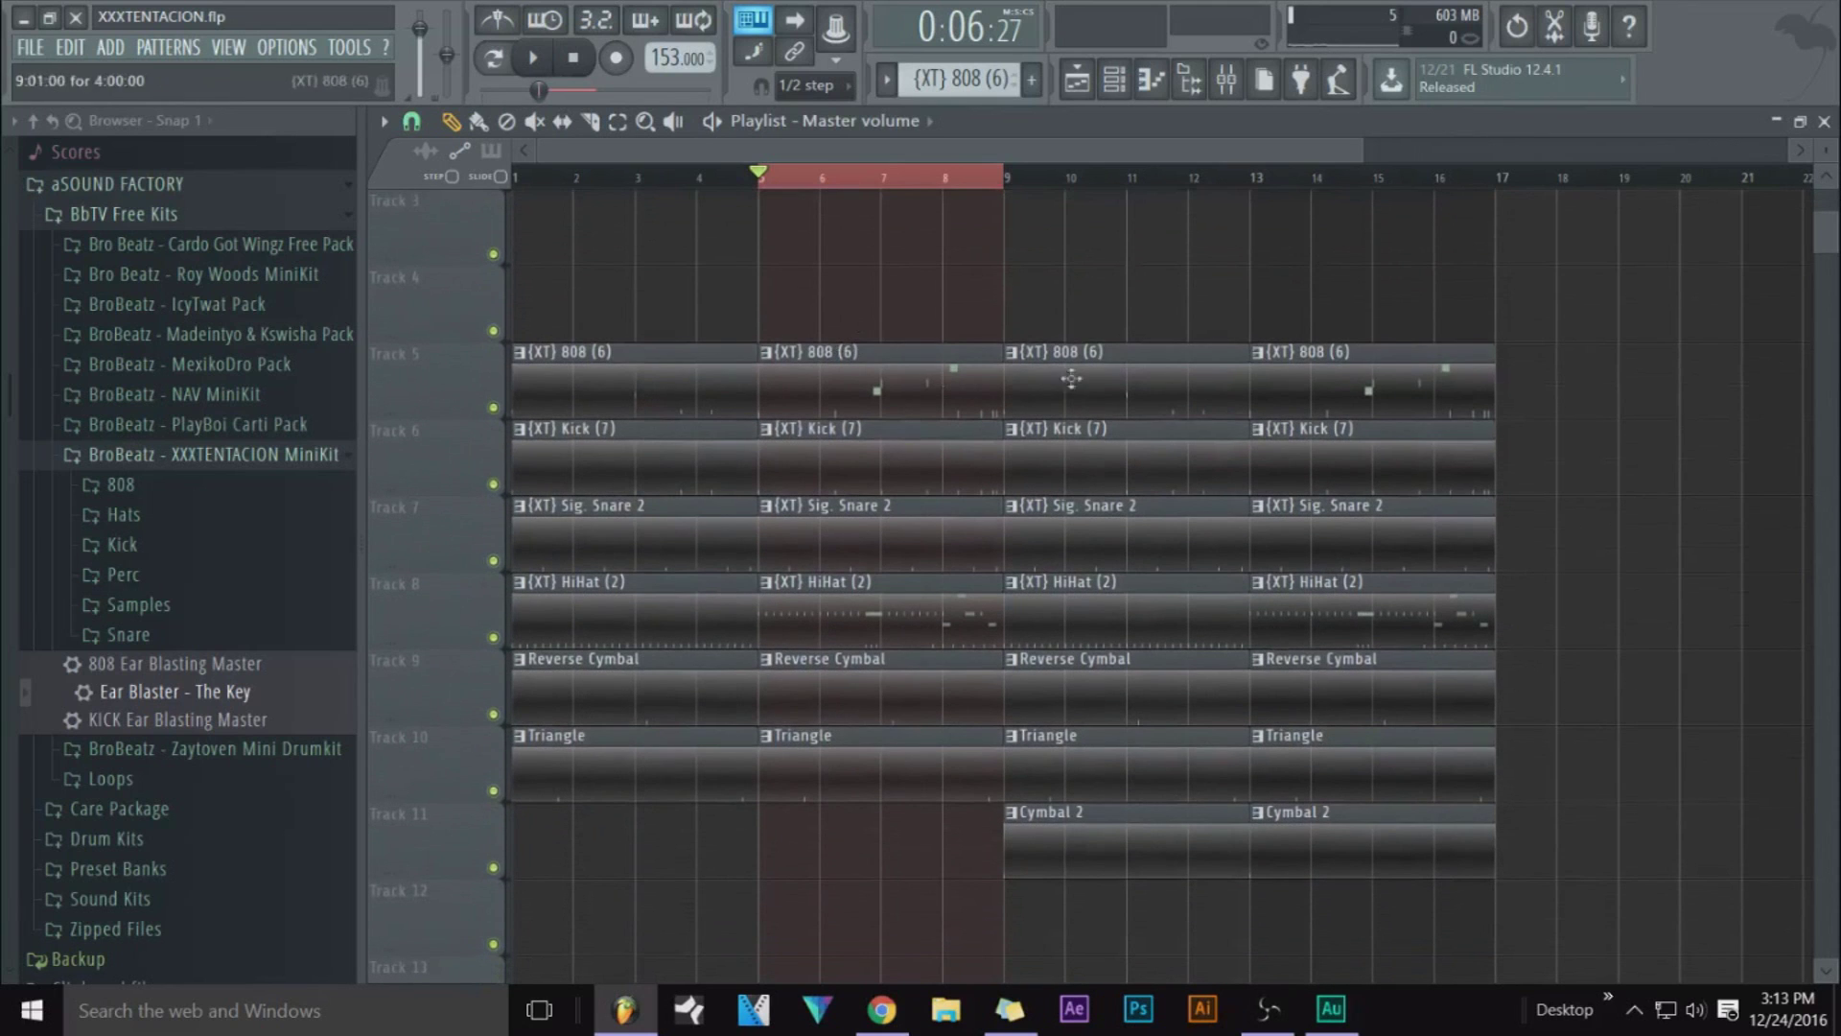
key(Delete)
drag(978, 269, 1606, 873)
drag(1138, 362, 864, 384)
click(823, 279)
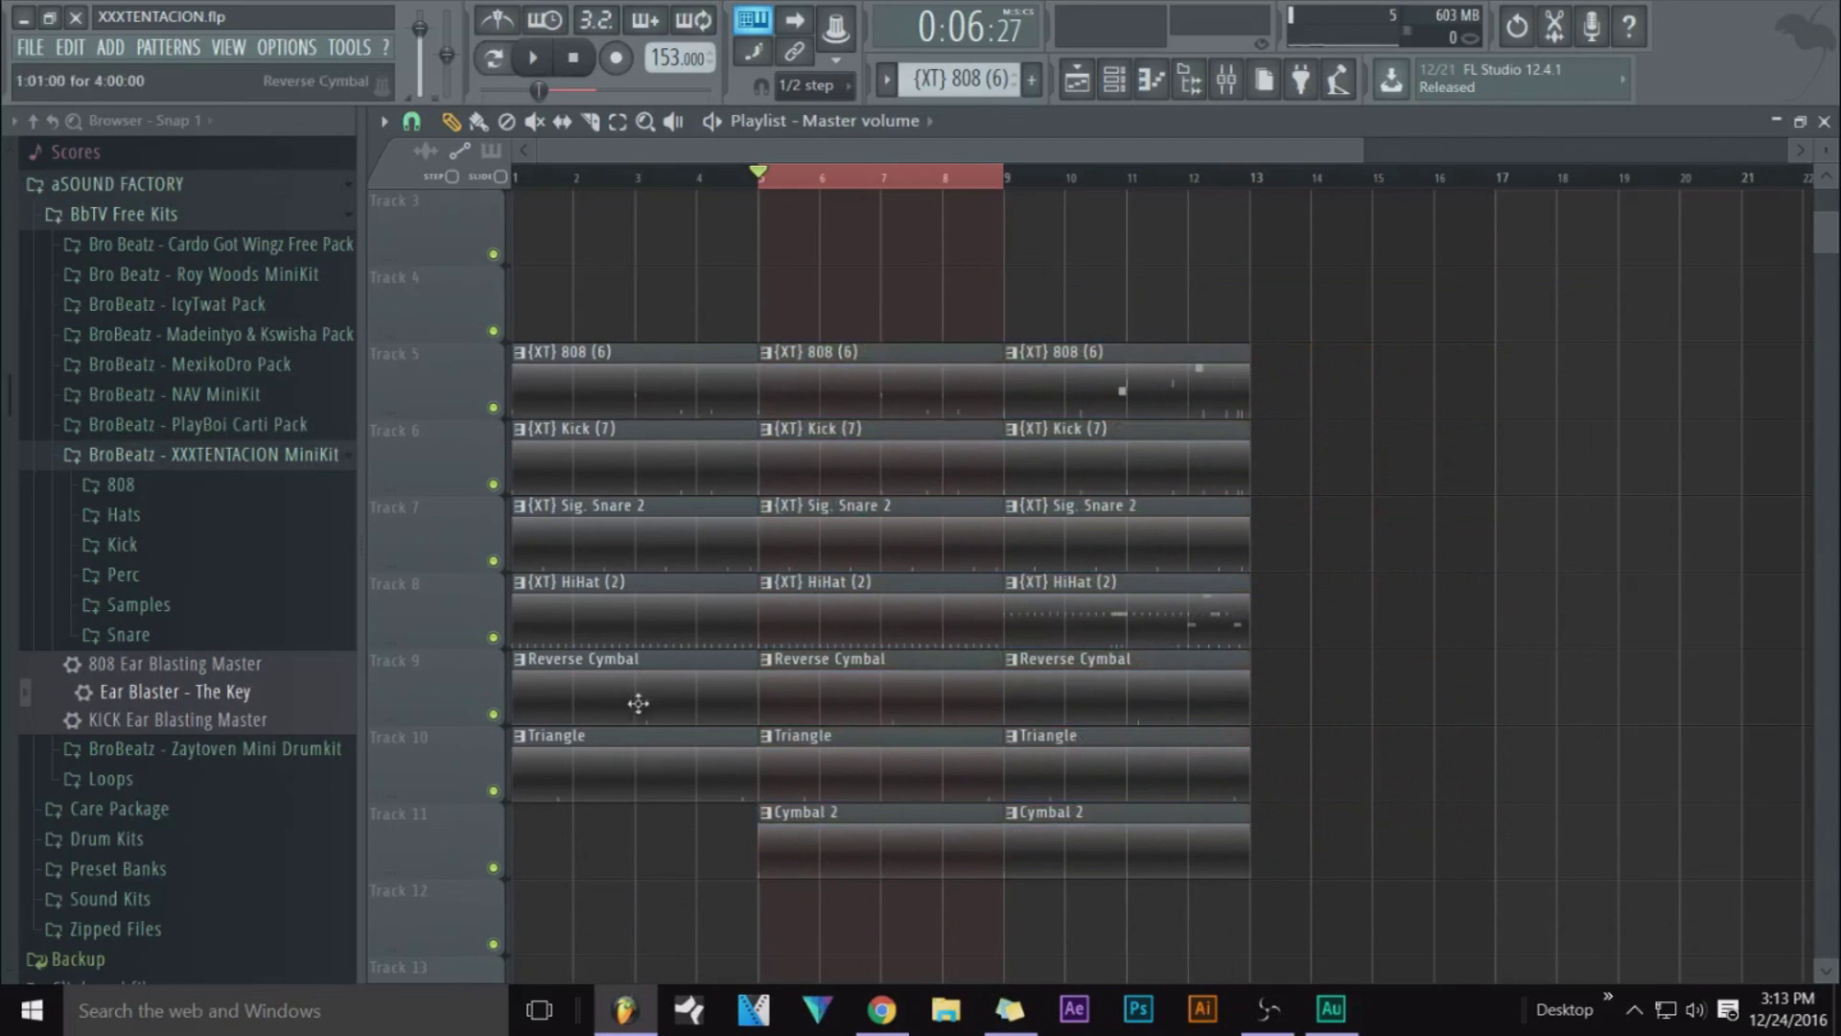
Clear the intro clips in bars 1 to 4 on tracks 5, 6, 7, 9 and 10, and trim the HiHat clip to start at bar 2
right_click(669, 795)
right_click(575, 687)
drag(514, 613, 596, 563)
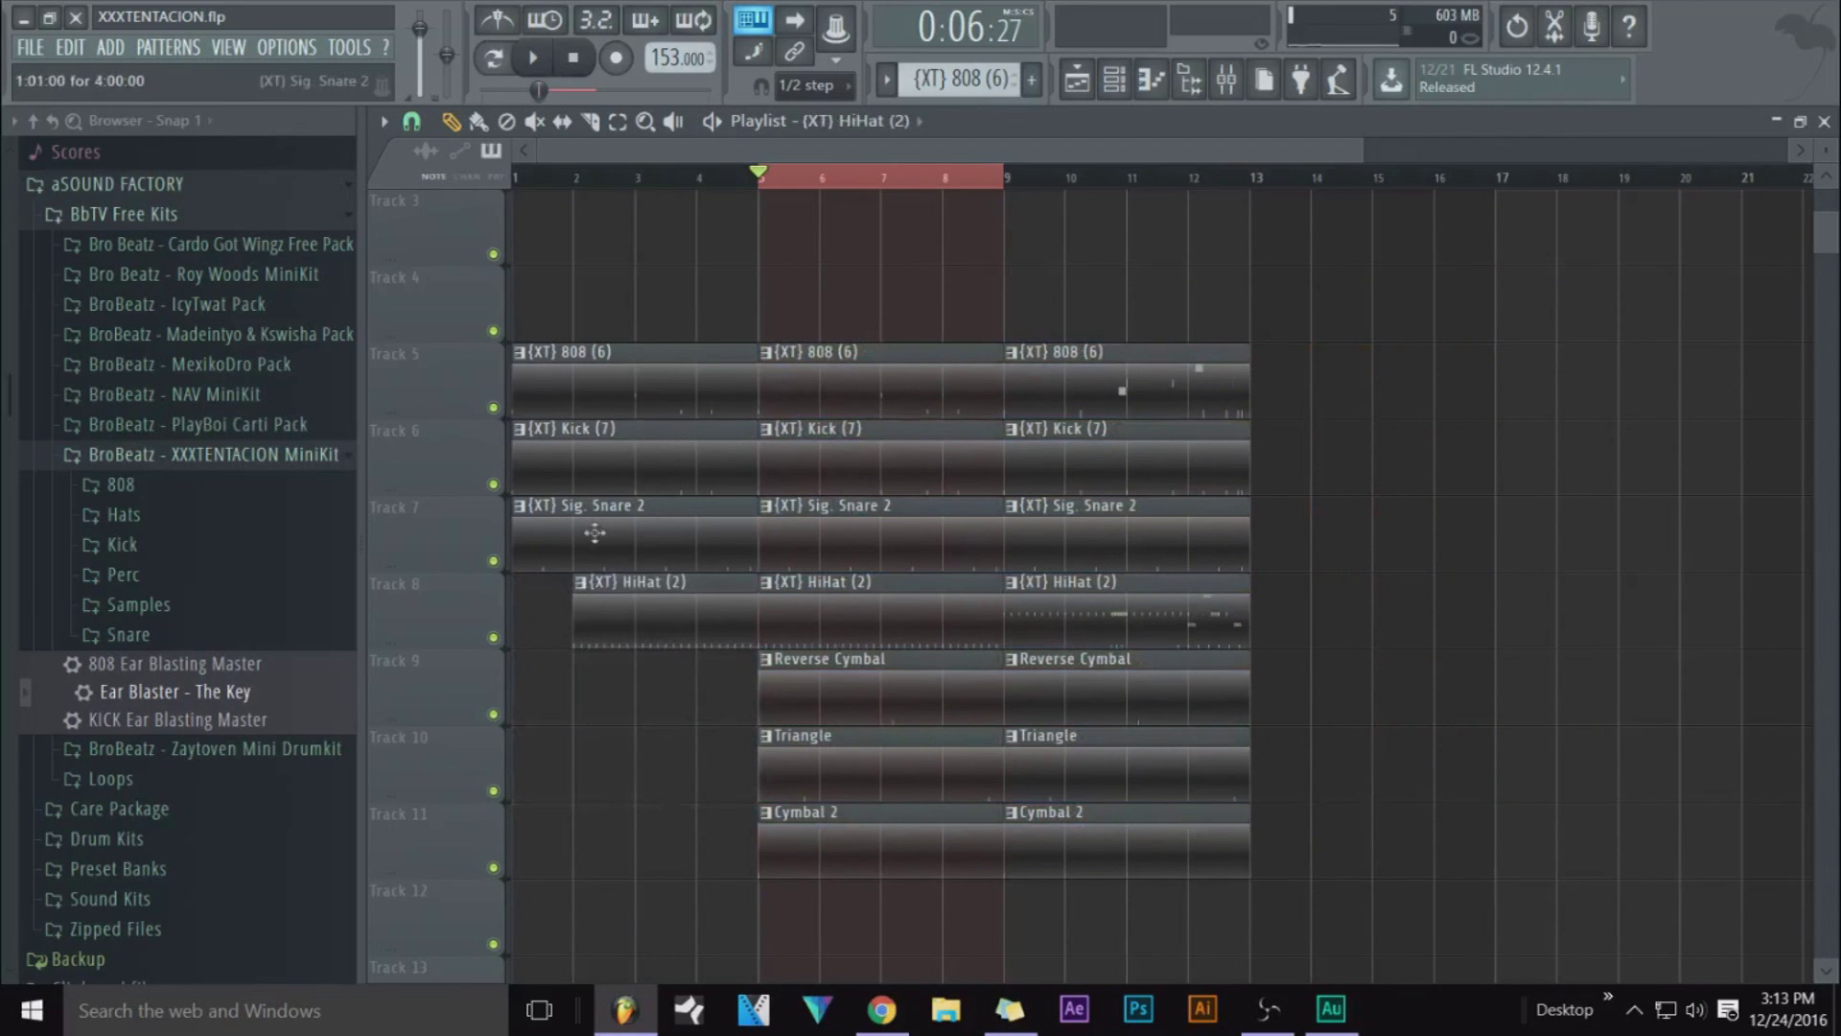
right_click(596, 534)
right_click(609, 450)
right_click(615, 374)
Duplicate the bars 9 to 12 clips on tracks 5 to 11 into bars 13 to 16
scroll(1246, 434, up, 2)
drag(1266, 489, 1020, 990)
mouse_move(1044, 388)
mouse_down()
mouse_move(1351, 391)
mouse_move(1292, 383)
mouse_up()
right_click(1254, 307)
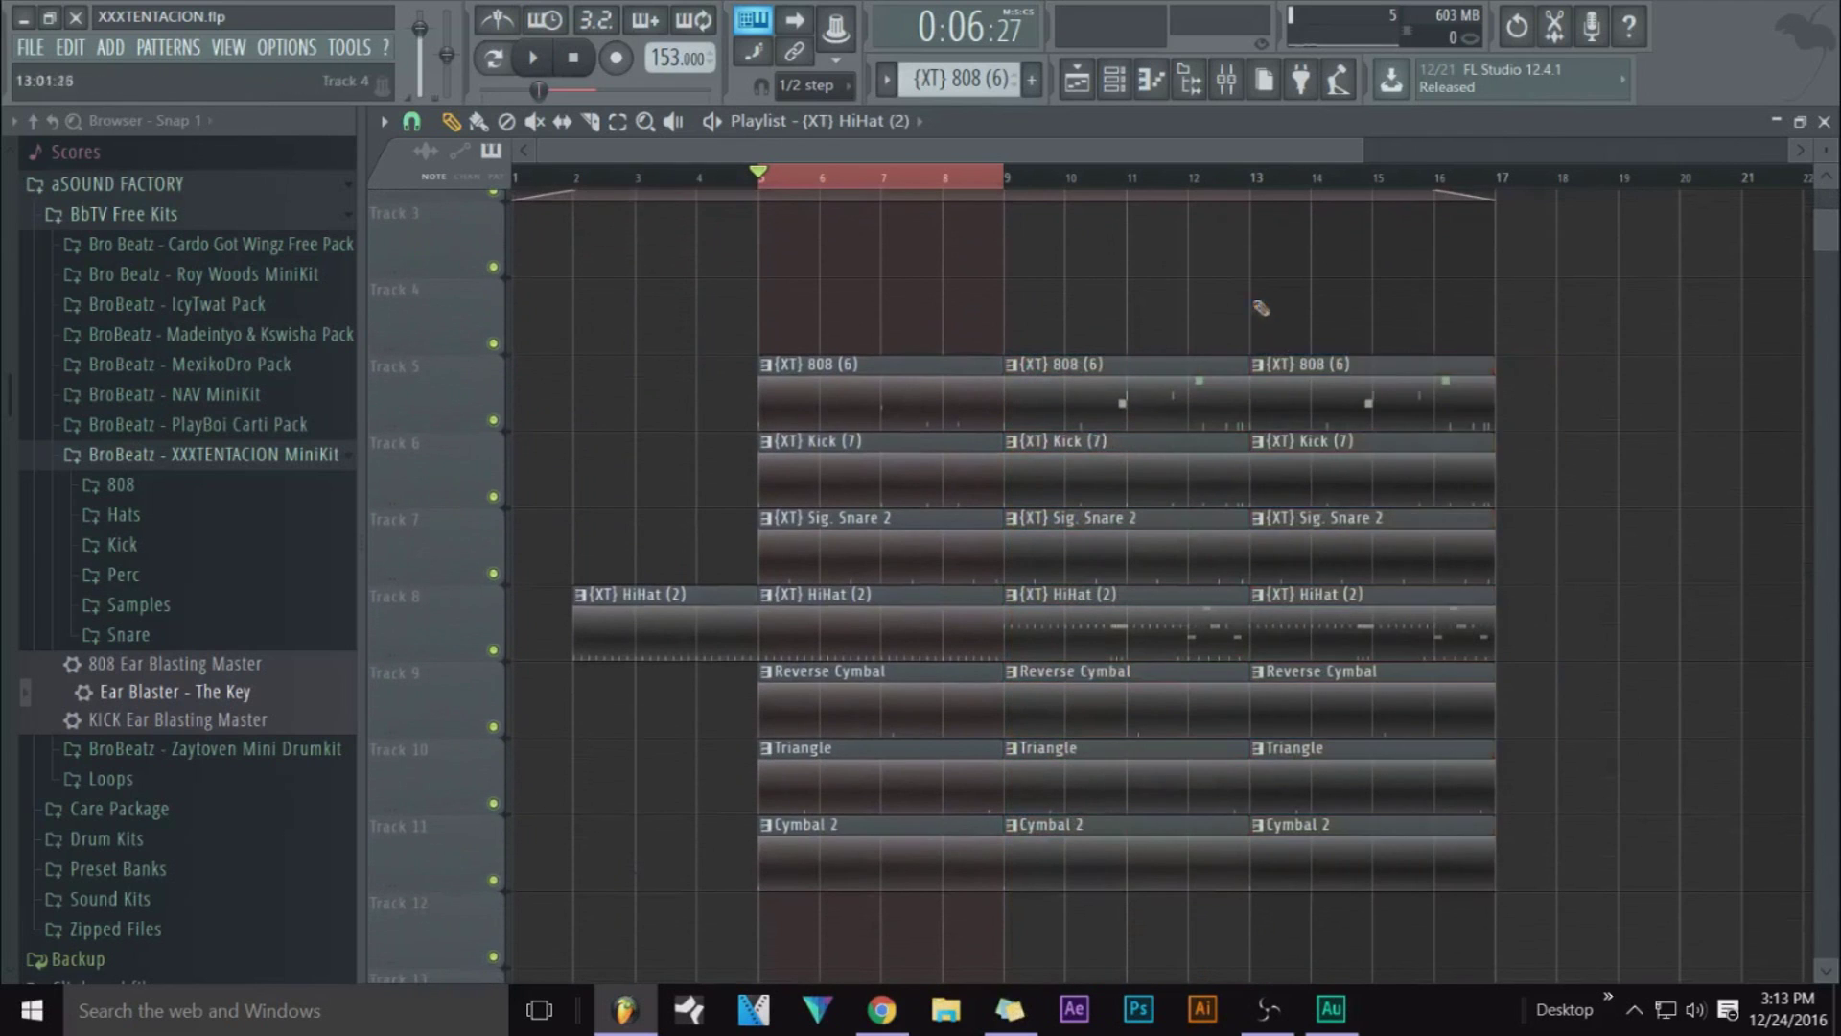
Delete the Kick clip in bars 13 to 16 and trim the last HiHat clip to start at bar 14
scroll(803, 325, up, 2)
right_click(1304, 633)
scroll(1295, 652, down, 1)
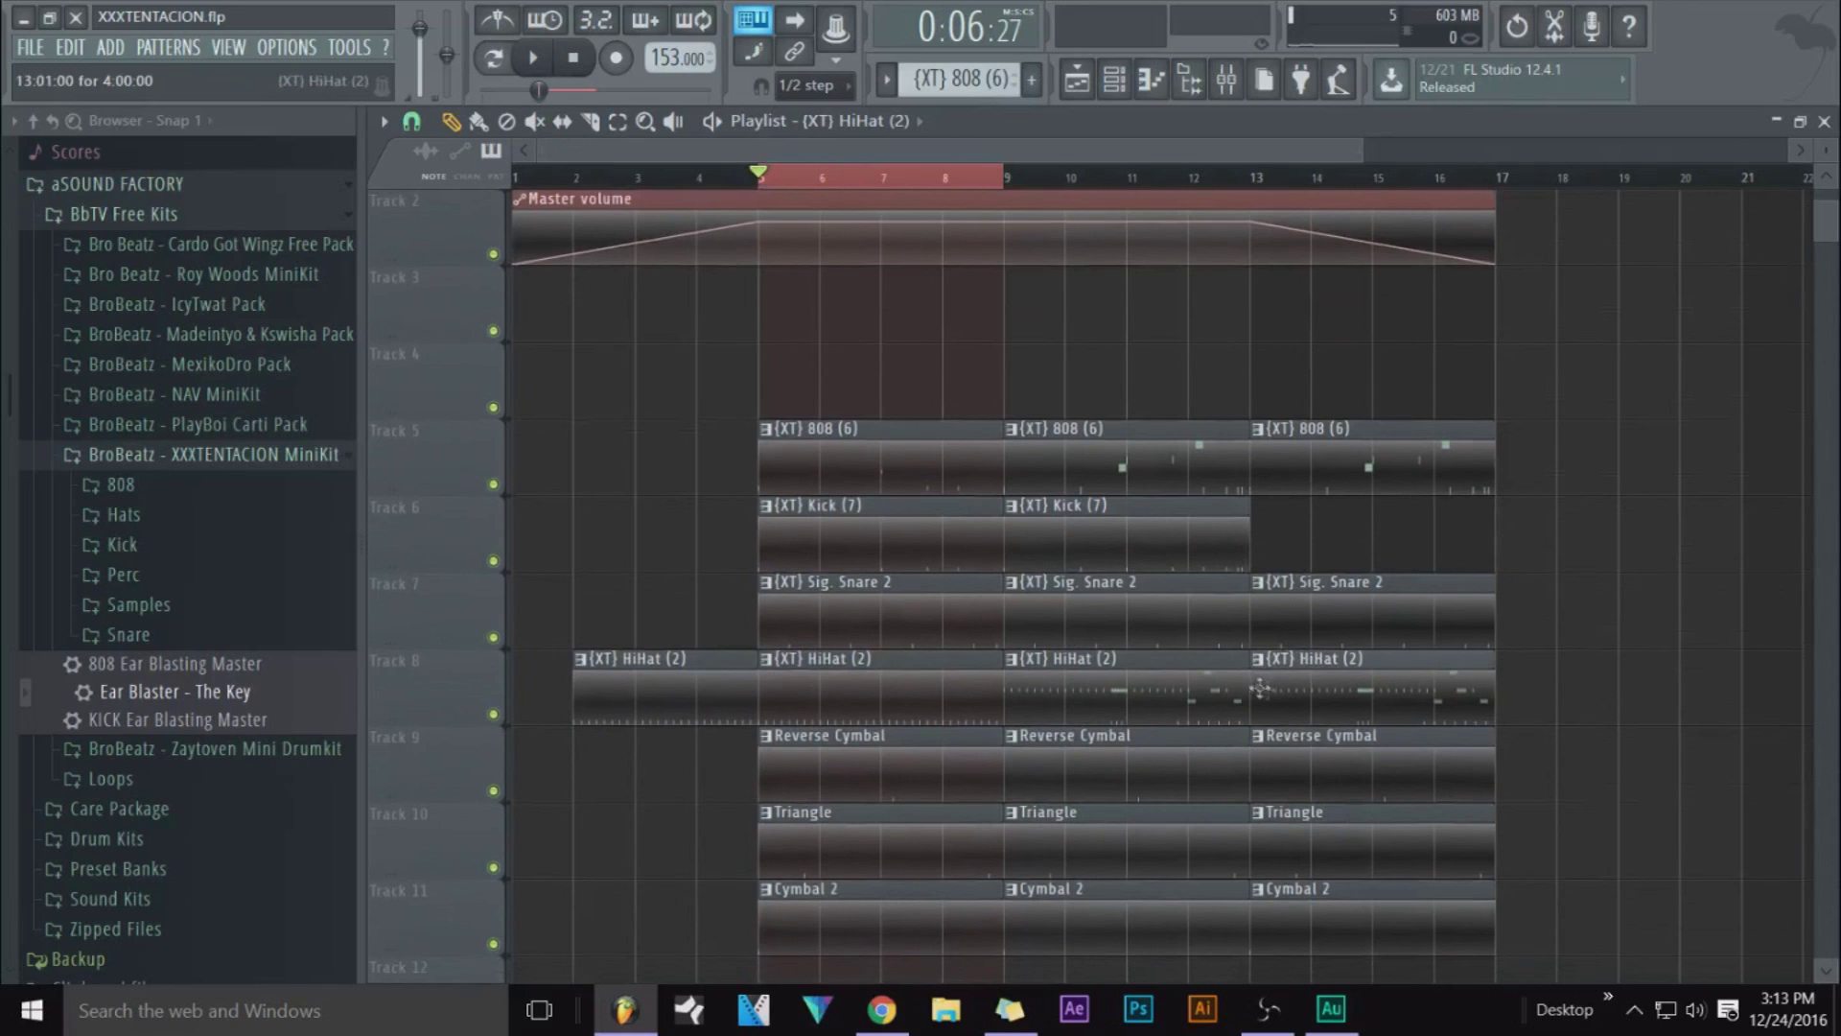
drag(1255, 688, 1313, 687)
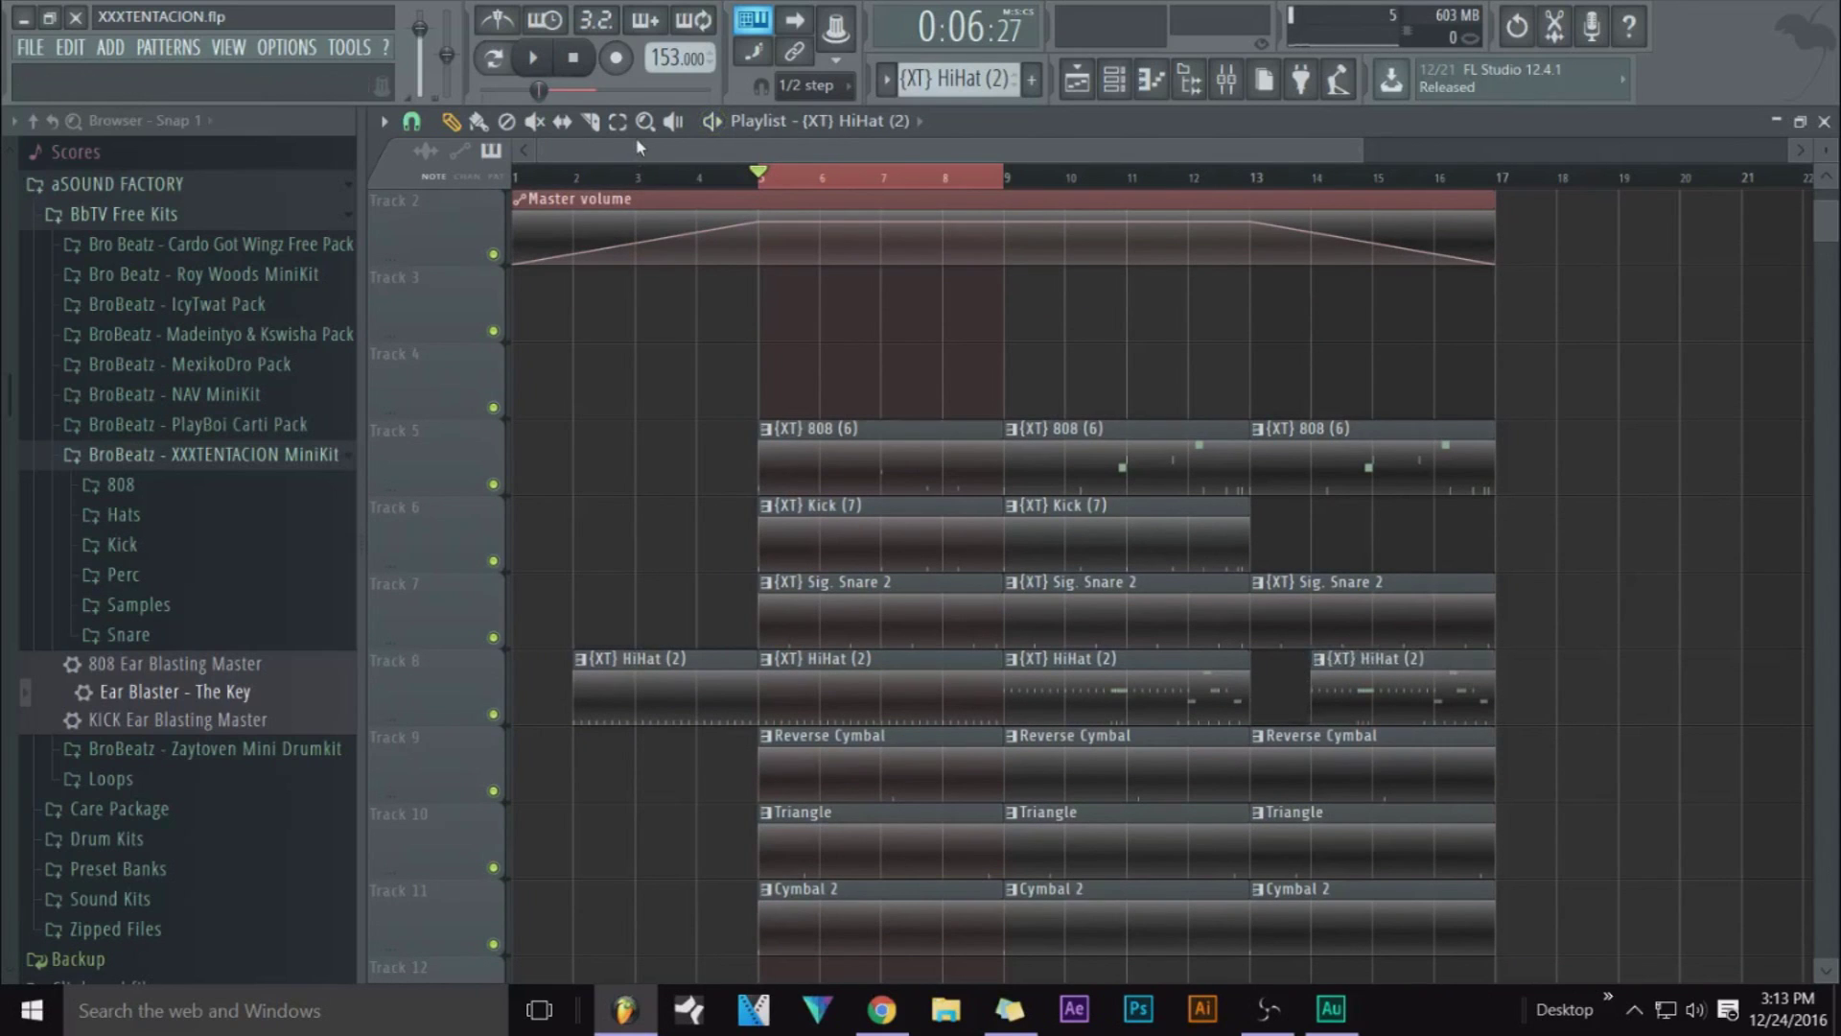
Clear the bars 5 to 8 time selection and play the whole arrangement from the beginning
click(770, 178)
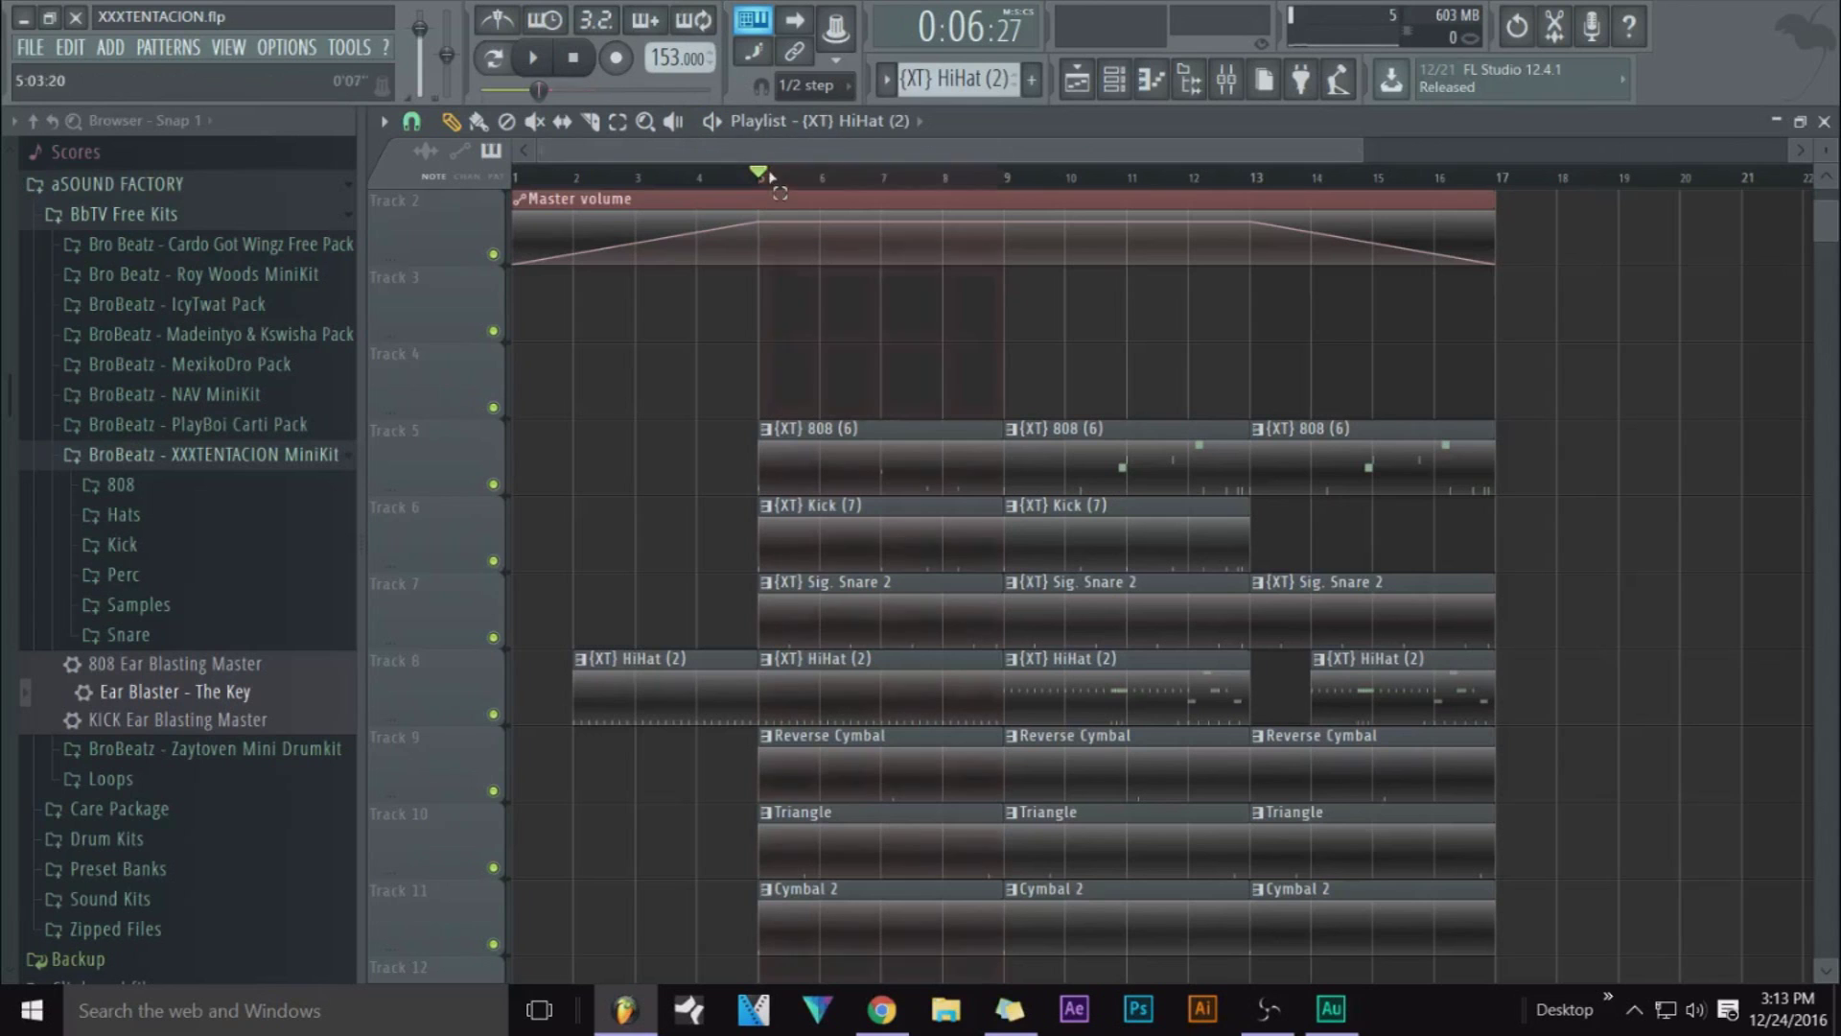
scroll(719, 174, down, 2)
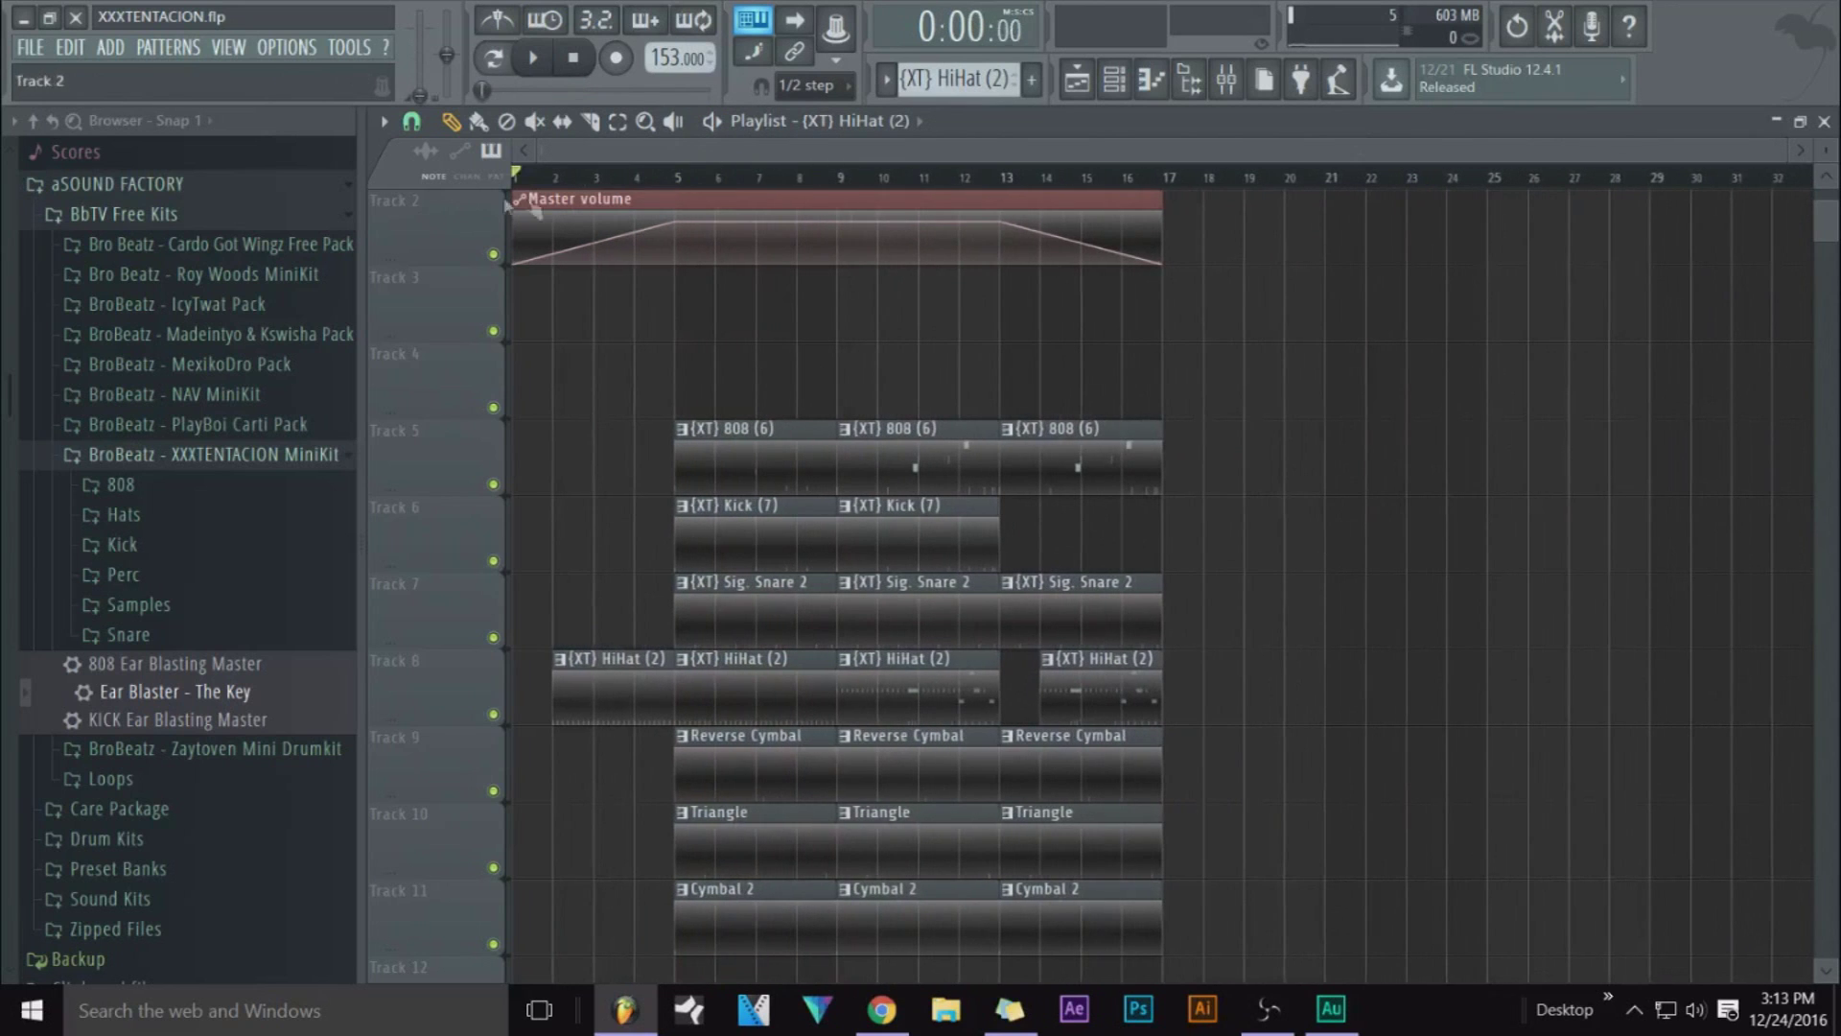
key(space)
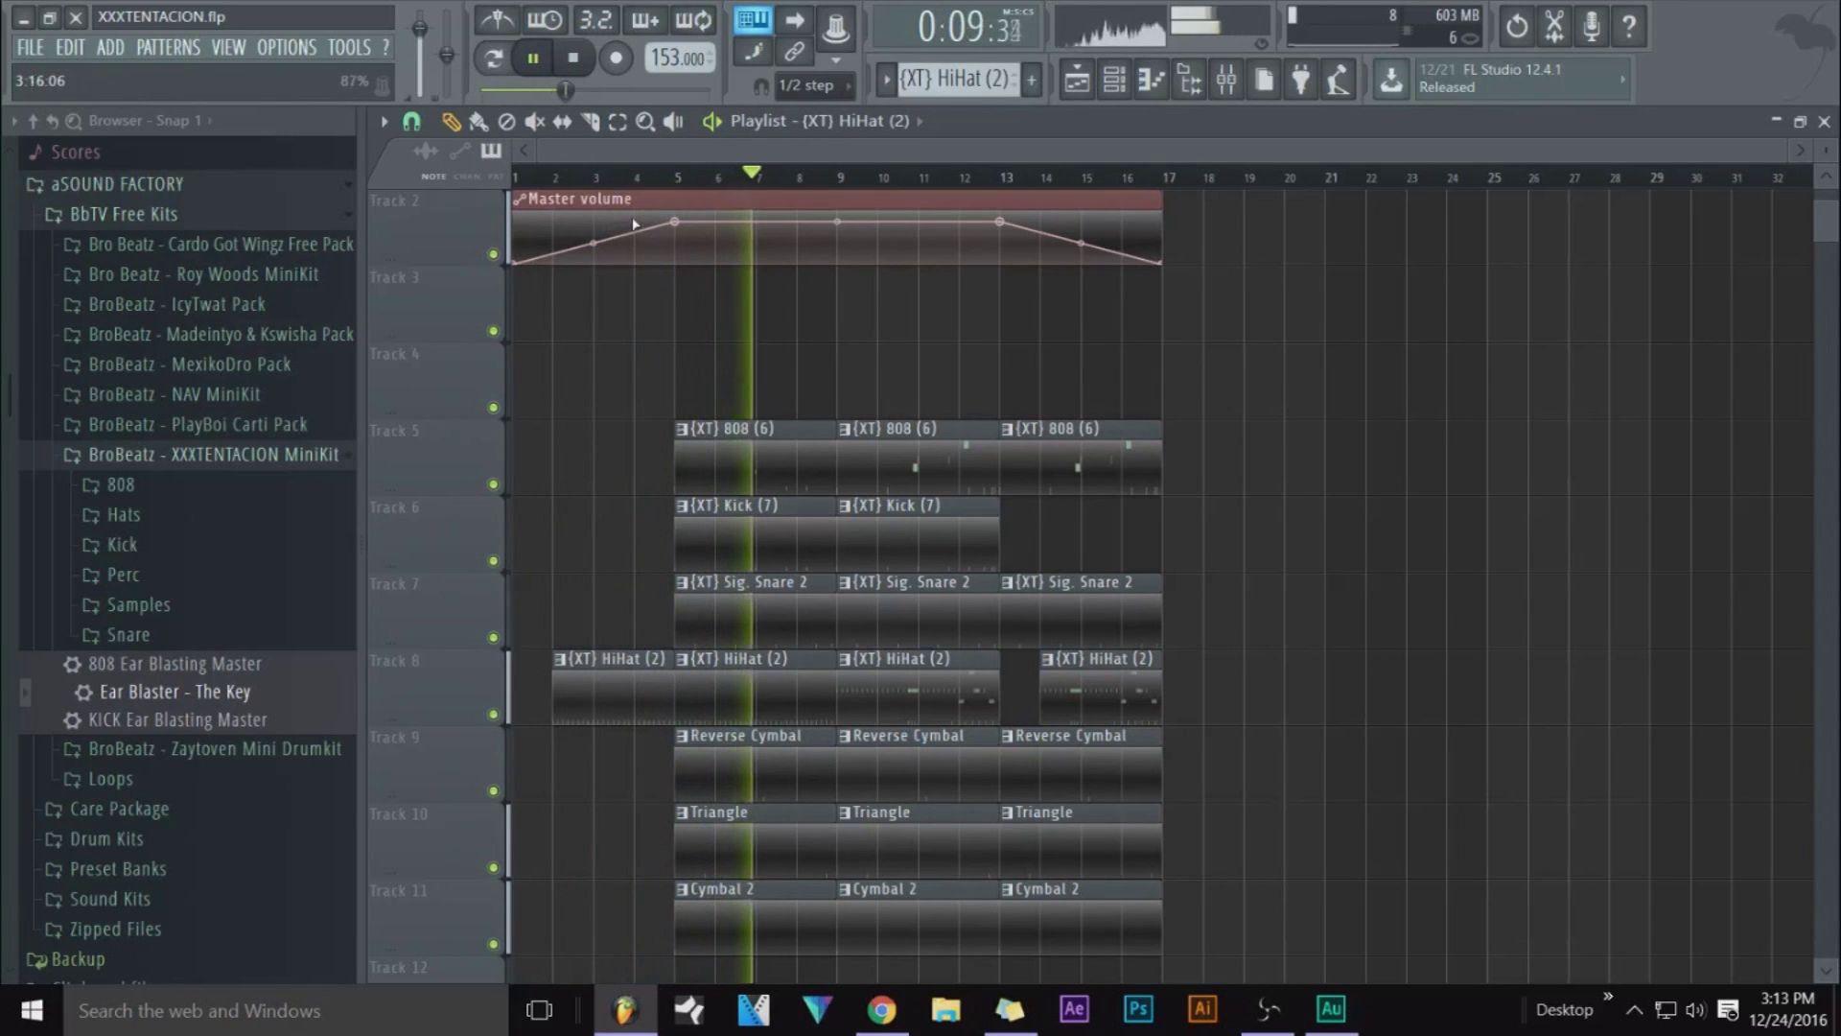
scroll(929, 337, up, 1)
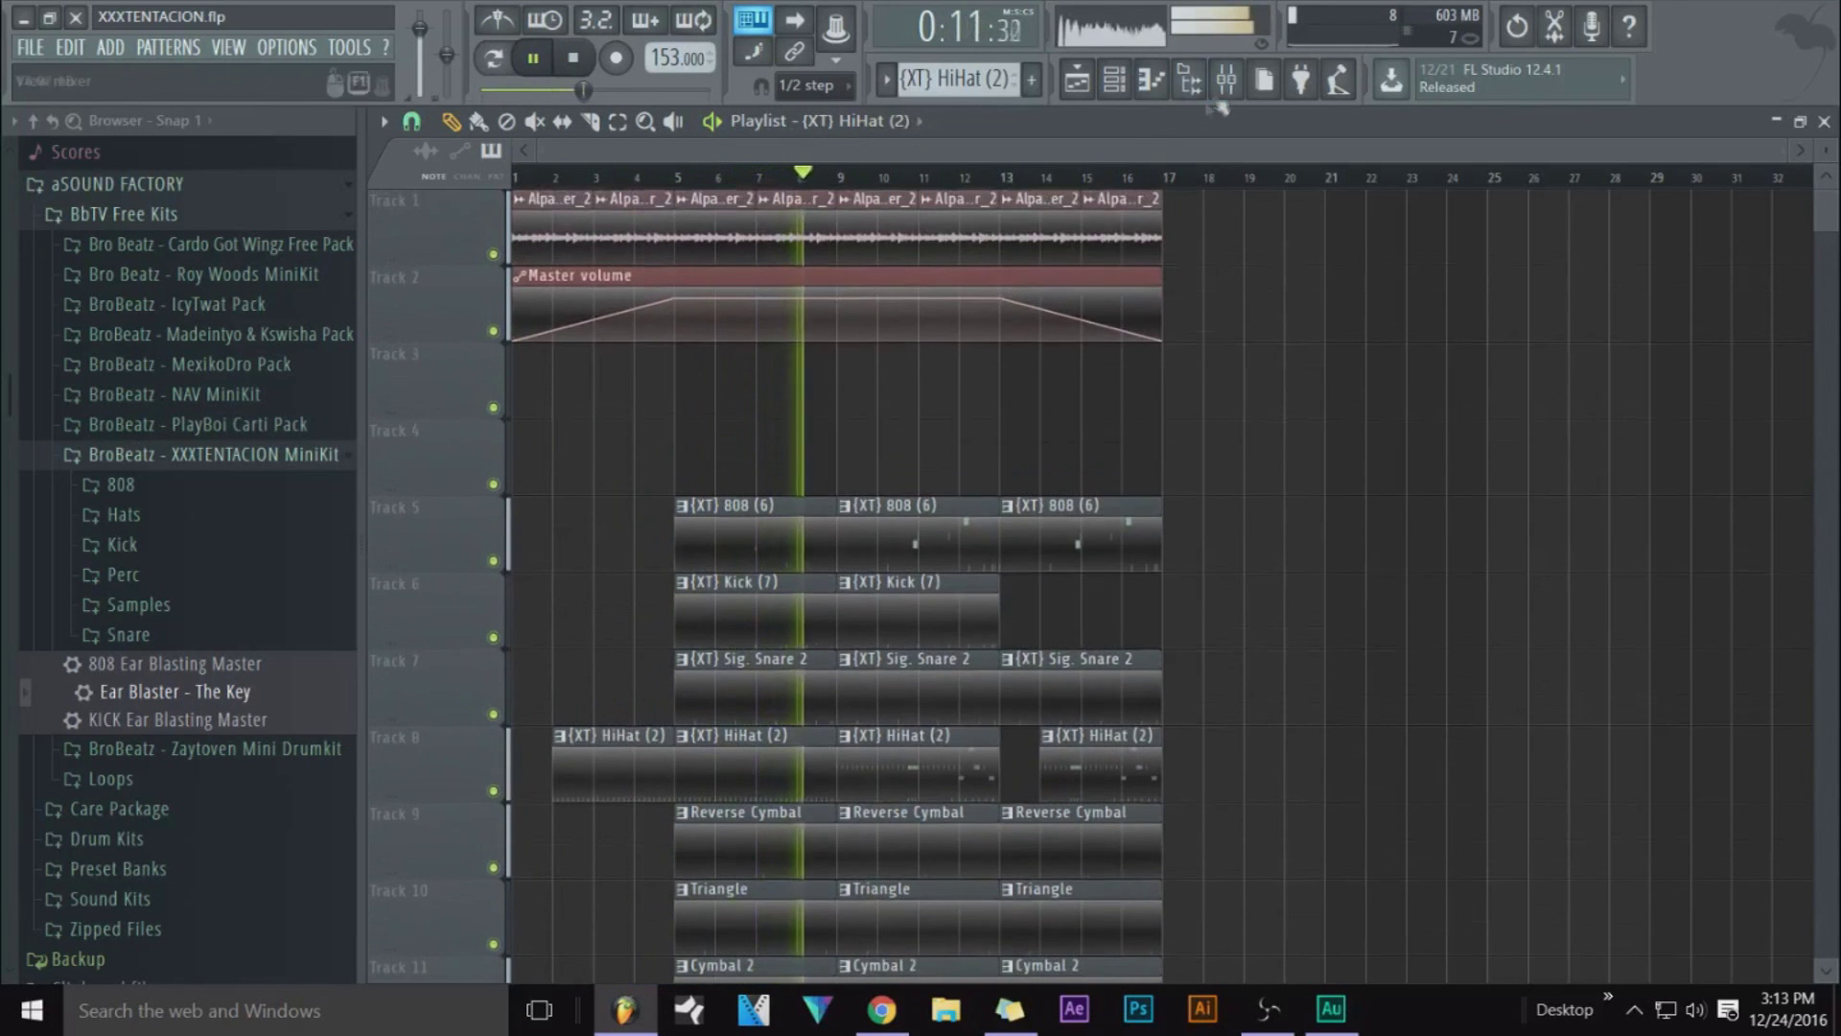
Set the mixer volume of Insert 4 to 41% (-15.6 dB) during playback and return to the playlist
key(F9)
drag(1009, 733, 1009, 722)
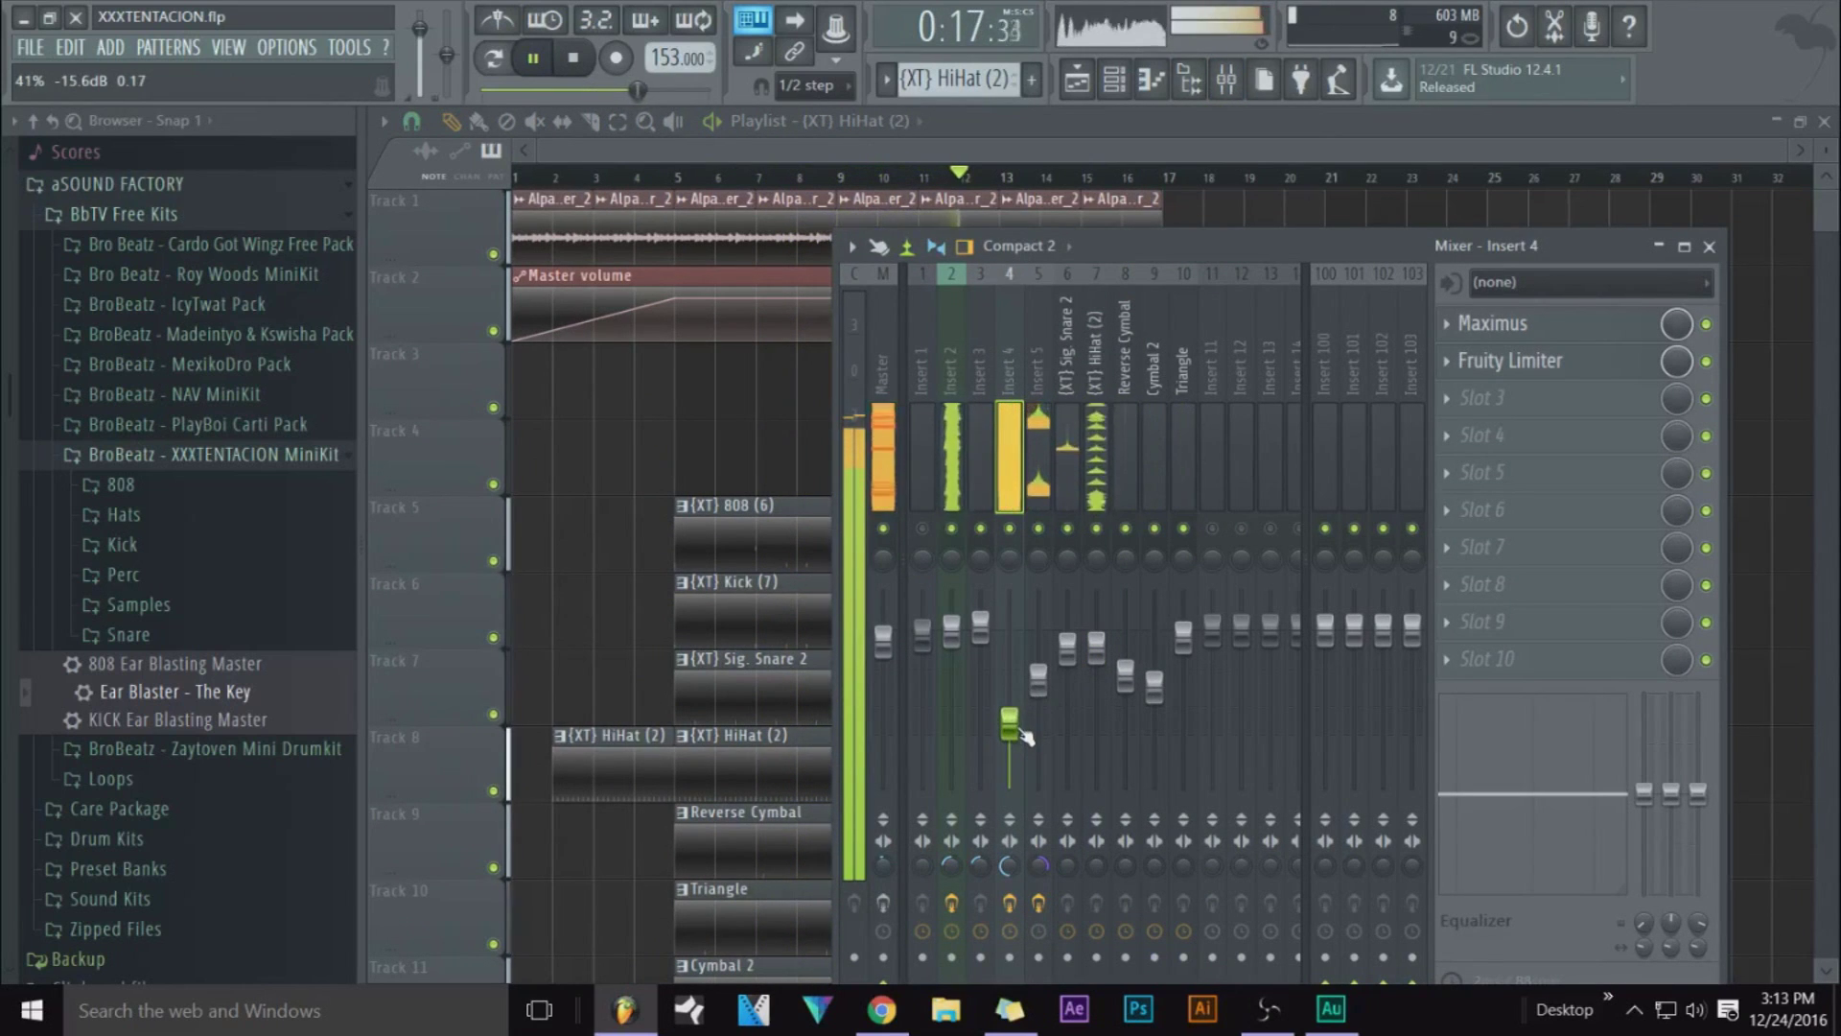
click(844, 134)
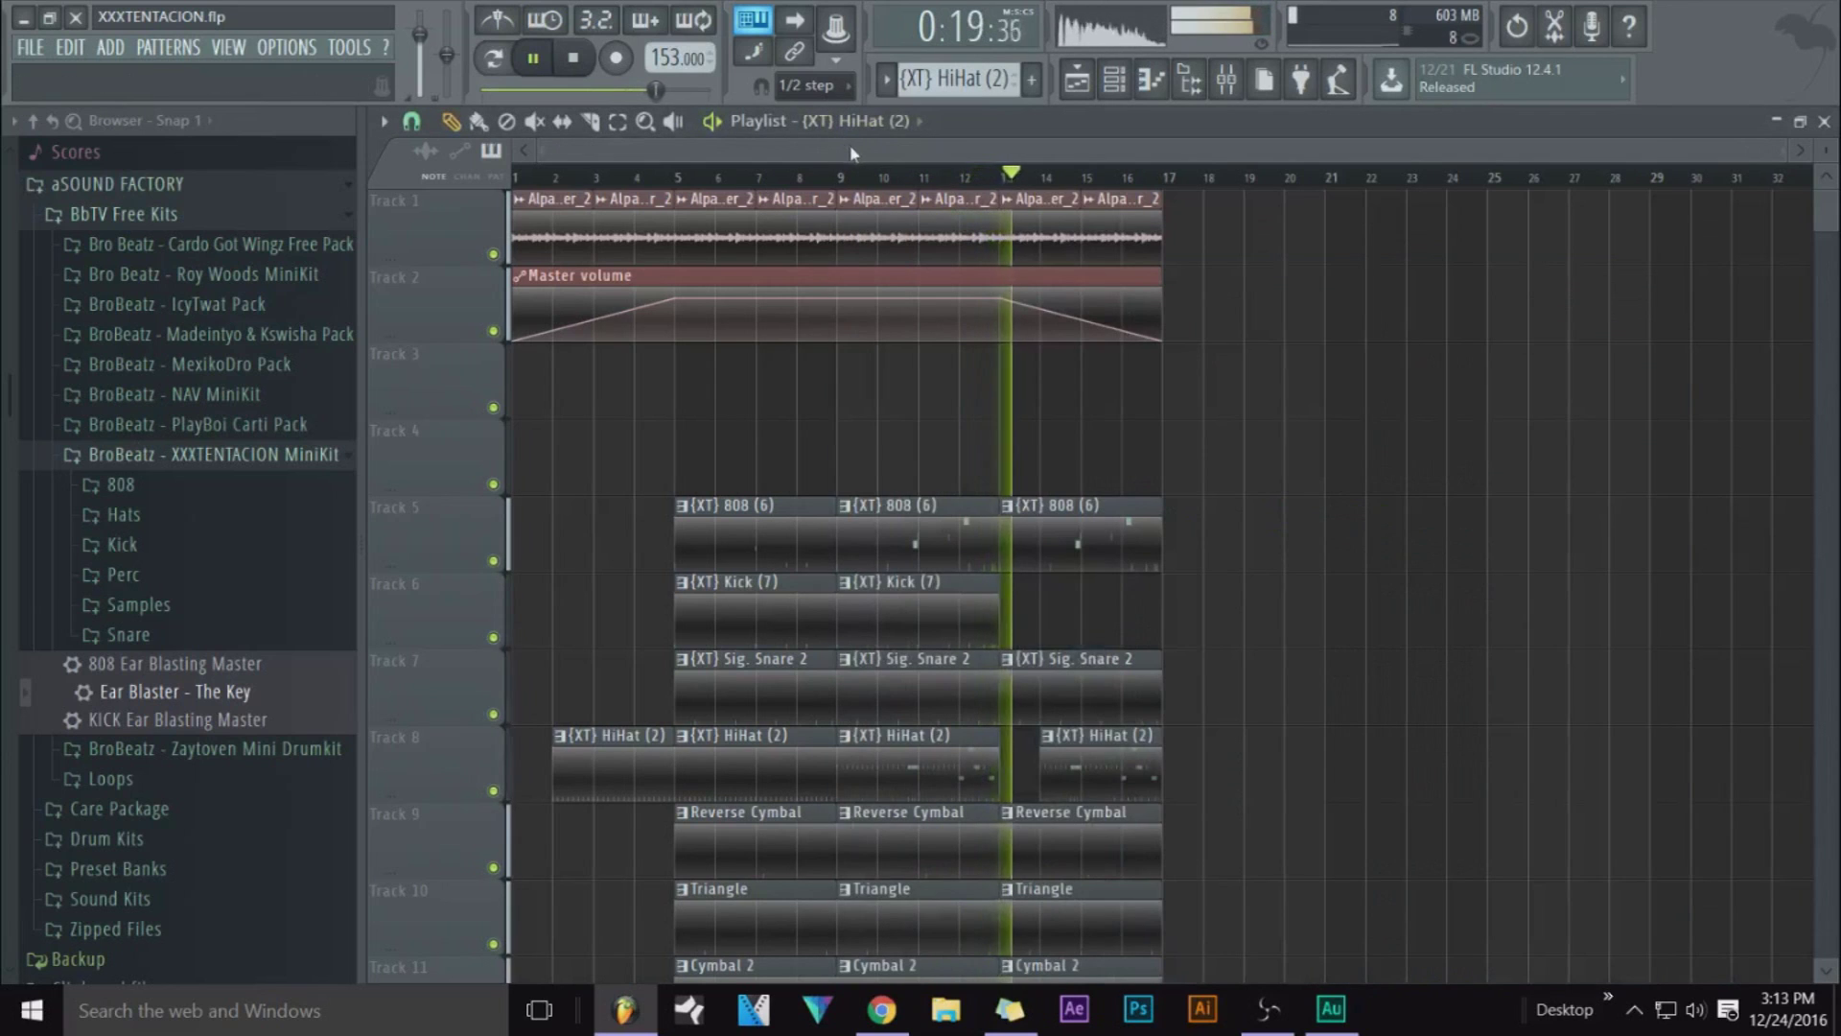
Bend the Master volume fade-out over bars 13 to 16 slightly upward and stop playback
drag(1082, 320, 1081, 317)
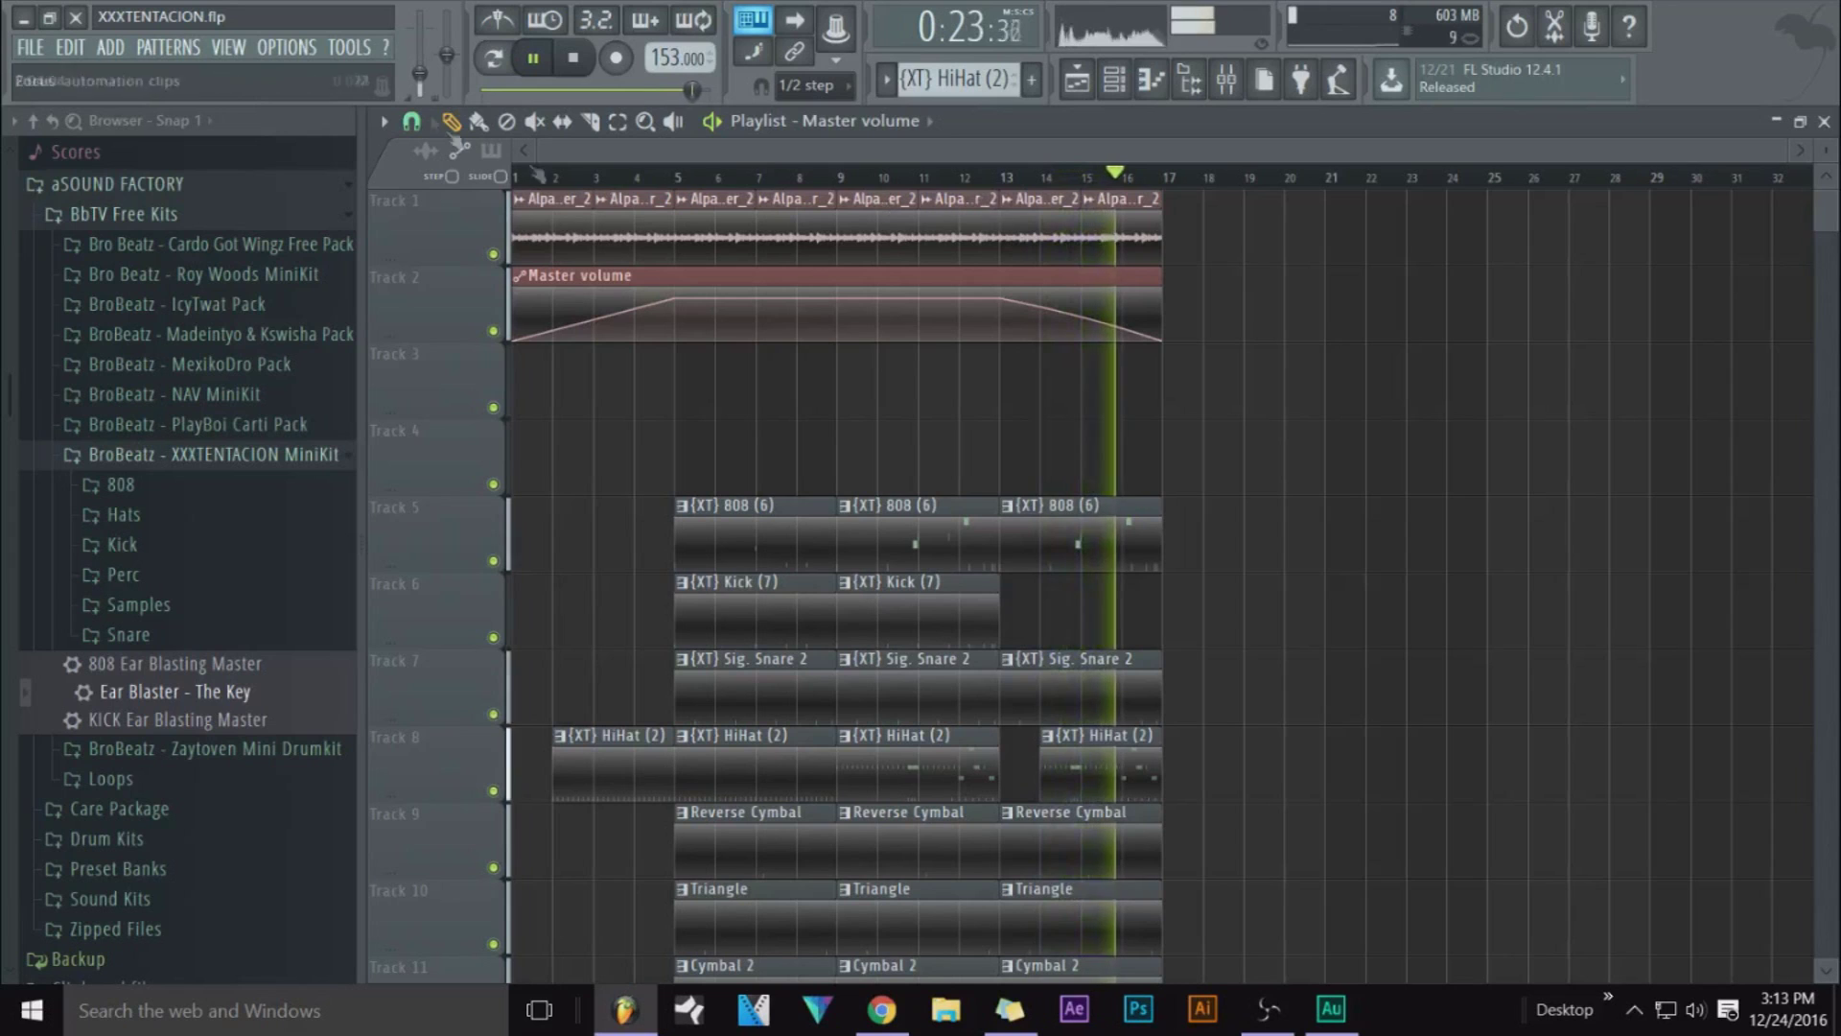
click(583, 69)
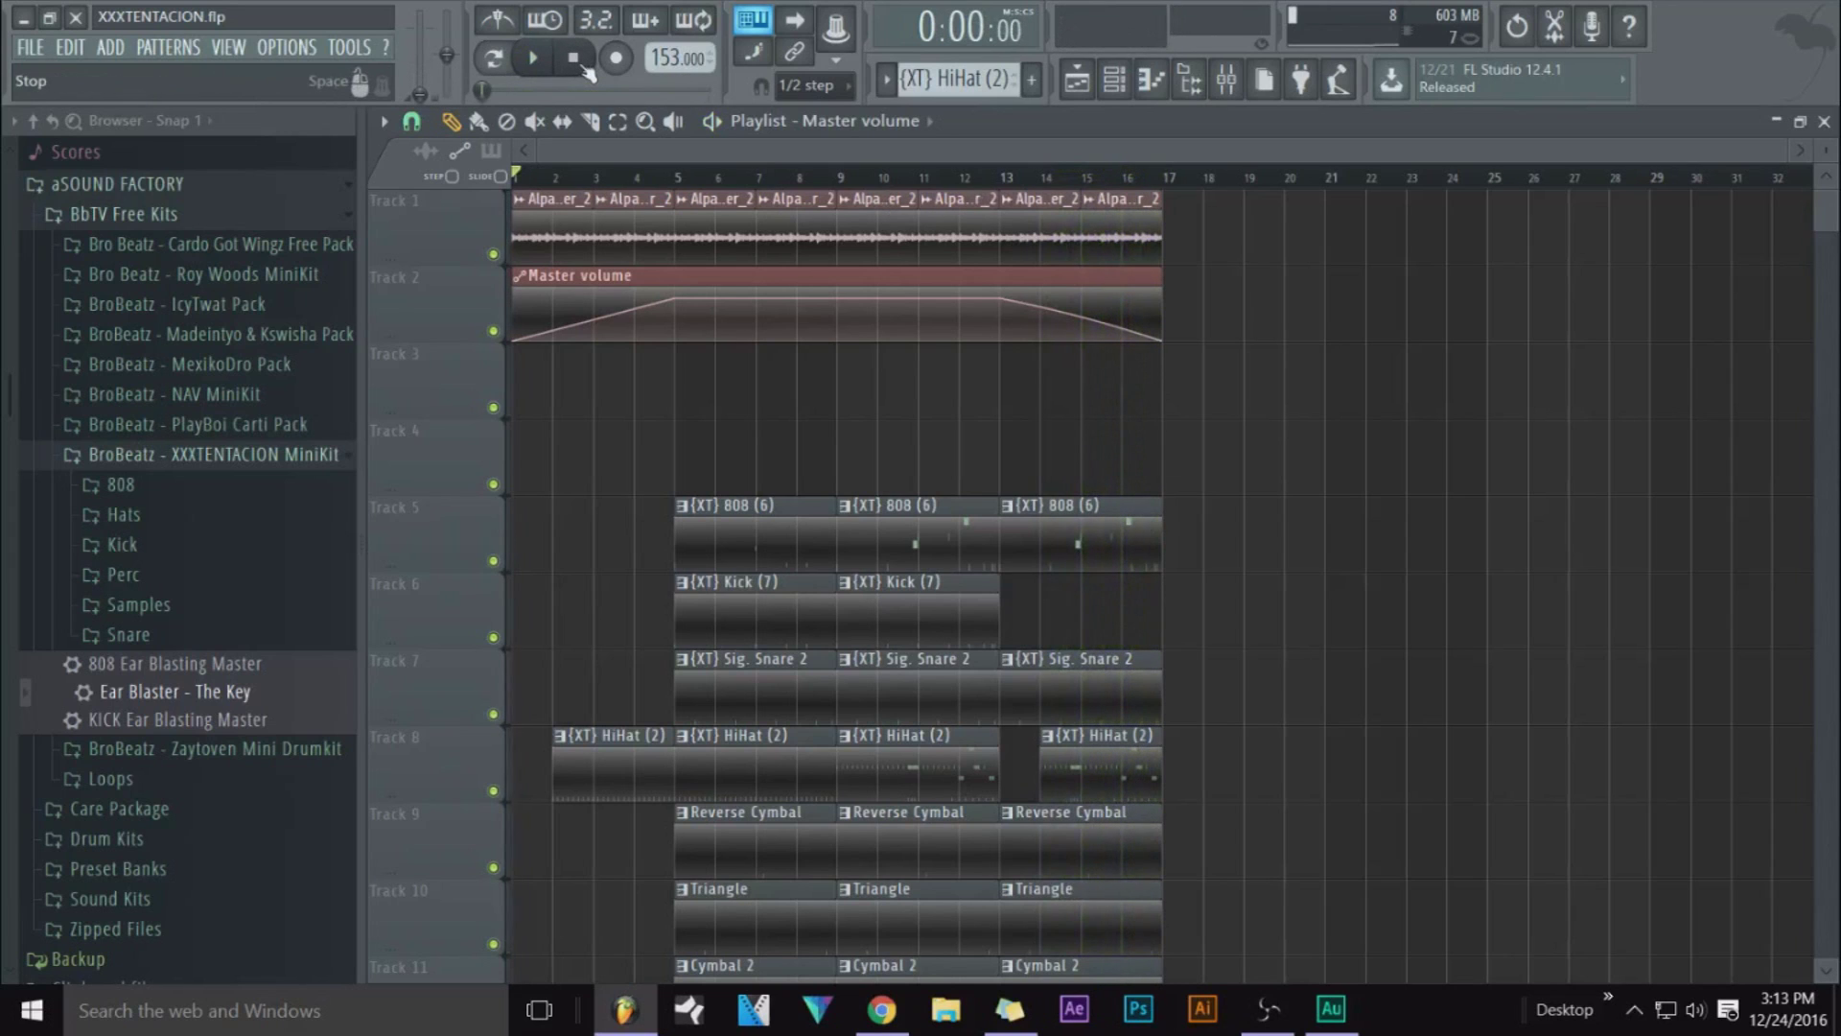